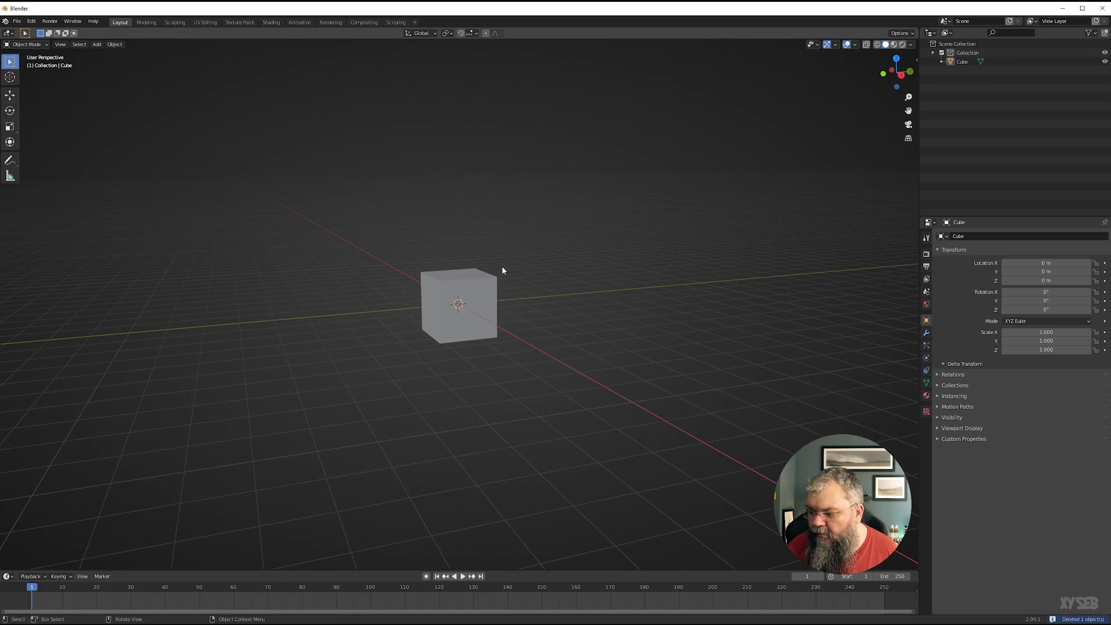
Duplicate the cube and place the copy about 3.49 m directly above the original along the Z axis.
middle_drag(549, 275, 480, 320)
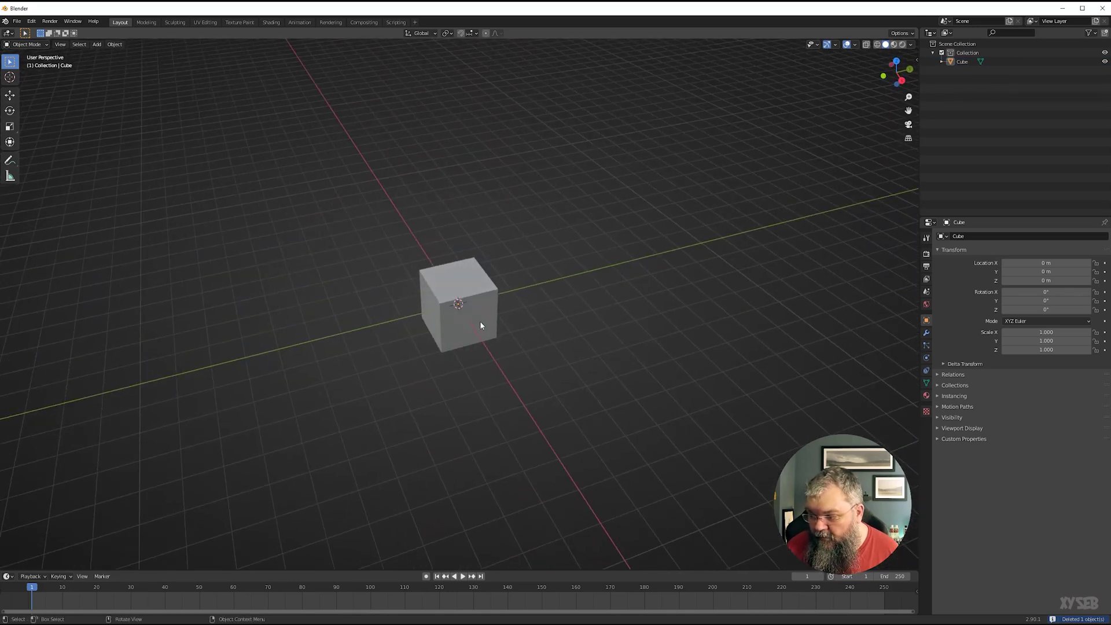
click(480, 321)
middle_drag(402, 422, 427, 410)
key(shift+d)
key(z)
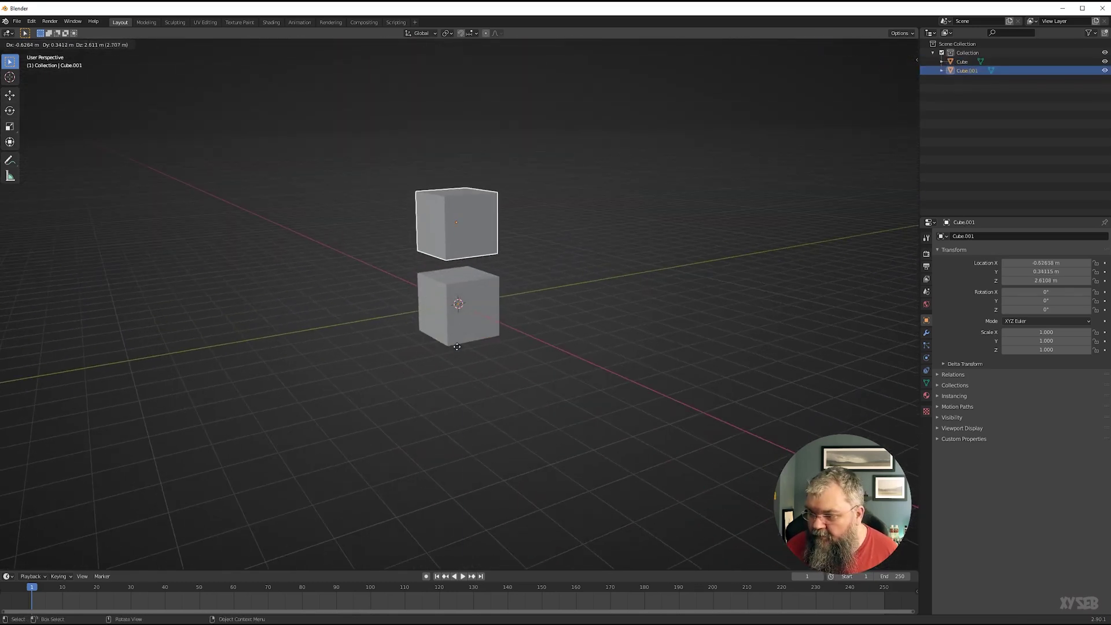
click(431, 267)
Select both cubes and enter Edit Mode on the two objects together.
shift+click(462, 299)
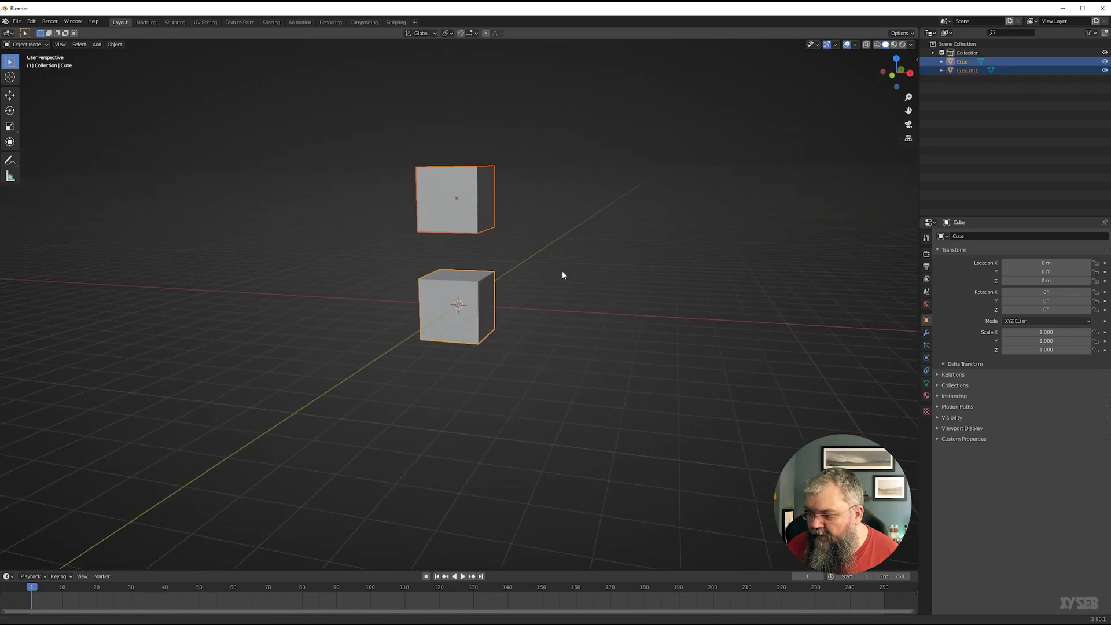
middle_drag(561, 269, 434, 422)
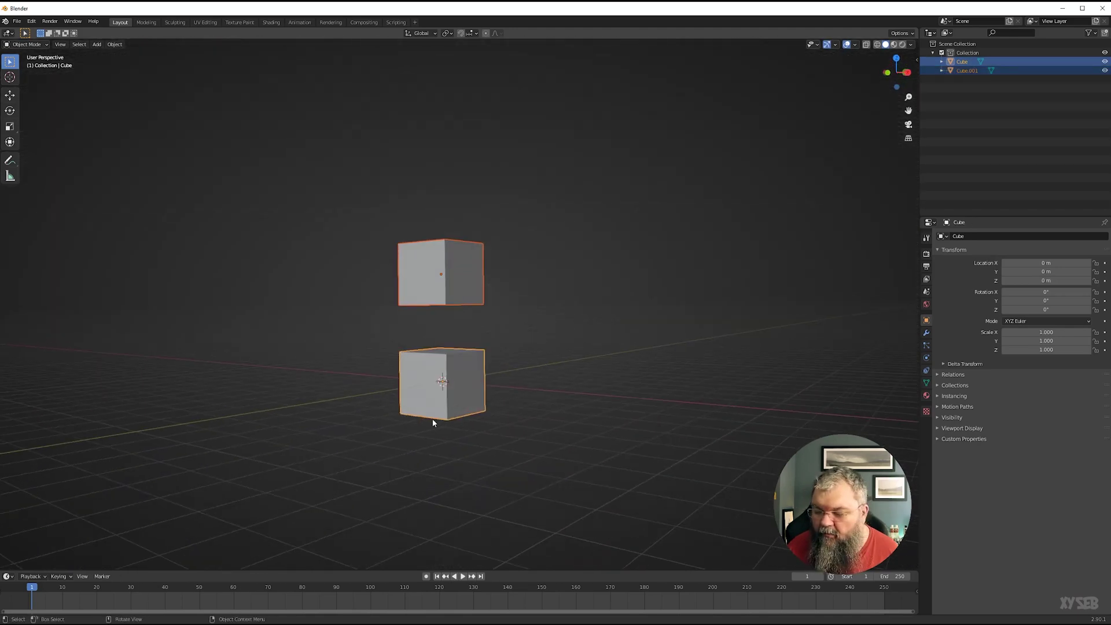
scroll(433, 421, up, 6)
scroll(341, 401, down, 2)
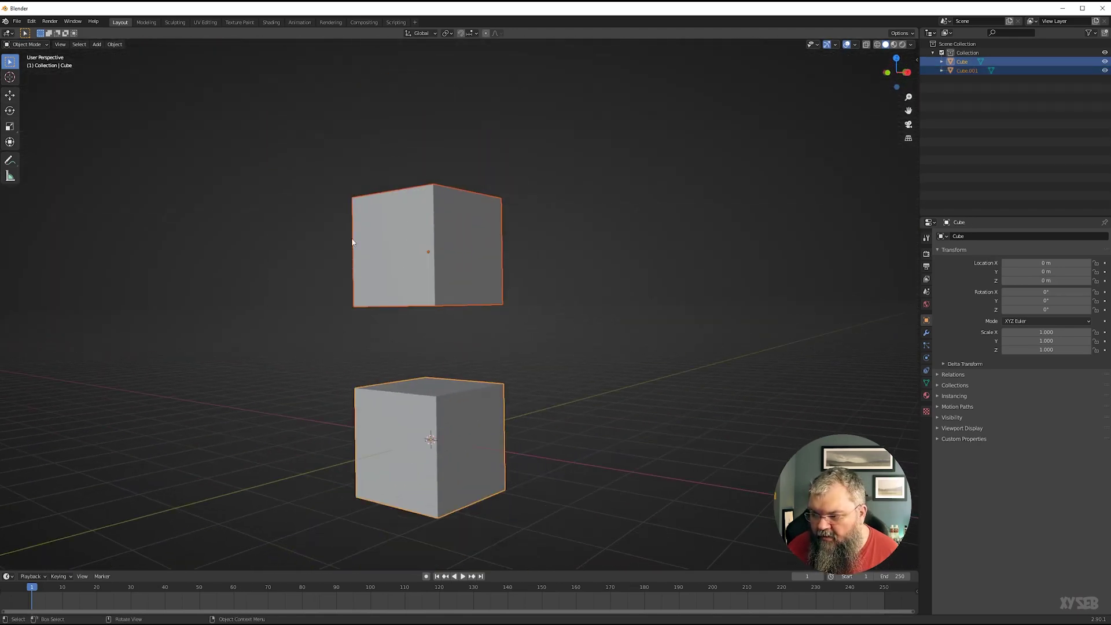
key(Tab)
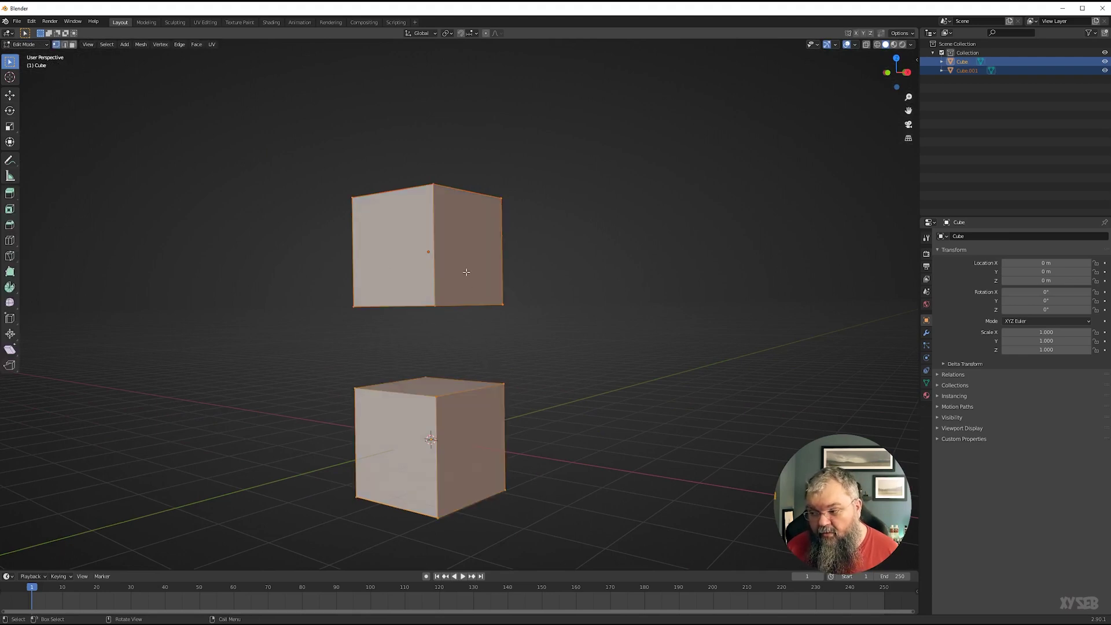
Select individual corner vertices on the underside of the upper cube and a top corner vertex of the lower cube.
middle_drag(470, 376, 464, 349)
click(498, 296)
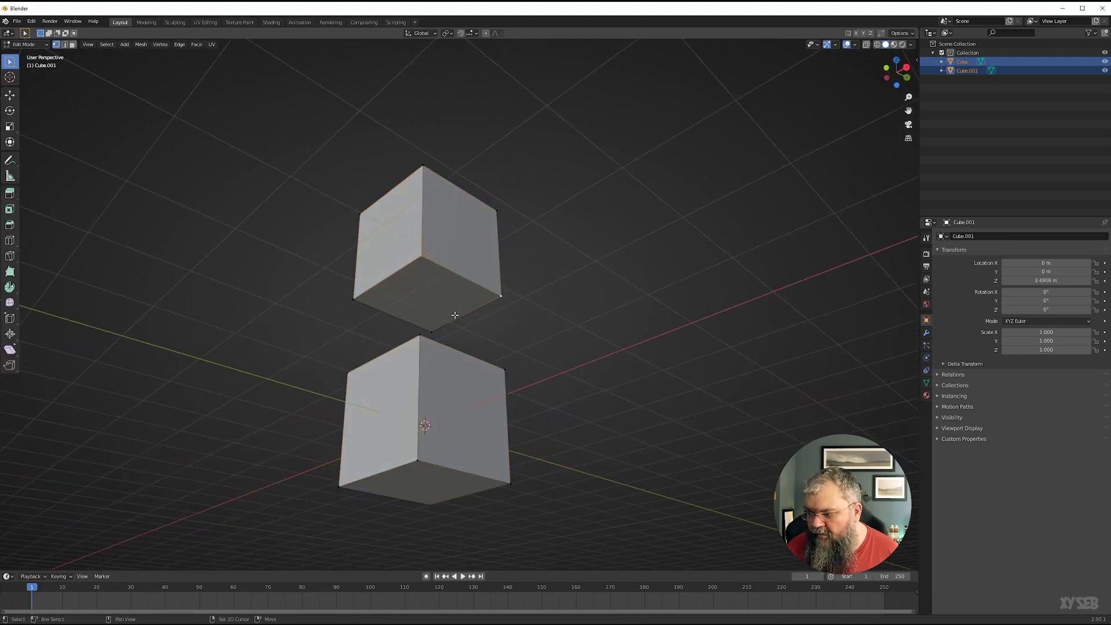
shift+click(369, 302)
shift+click(435, 332)
click(444, 328)
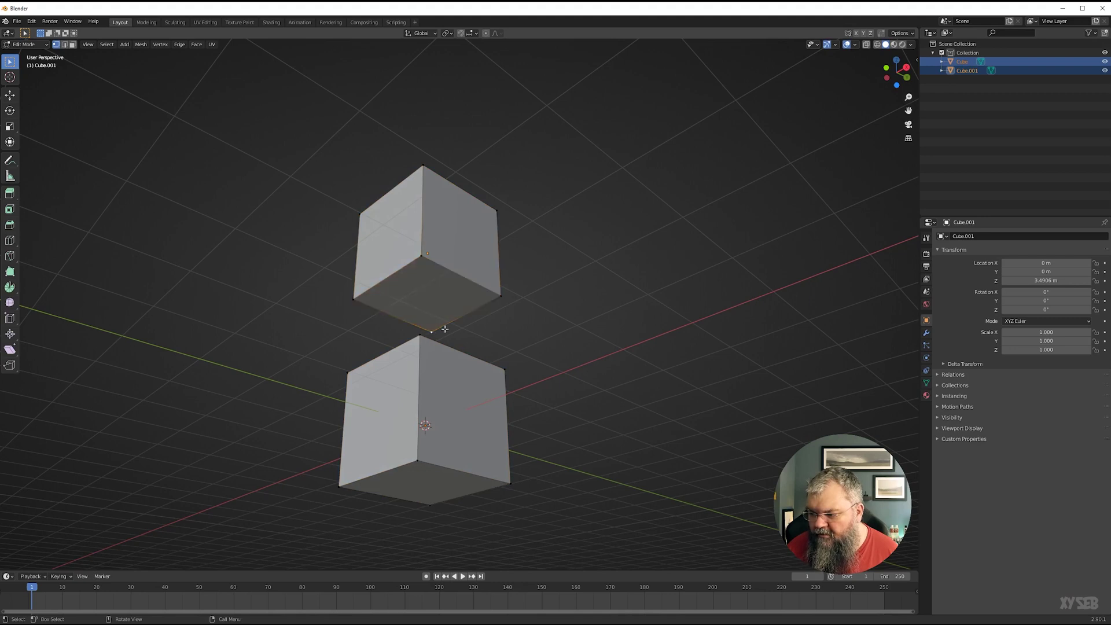
click(418, 339)
middle_drag(418, 339, 441, 367)
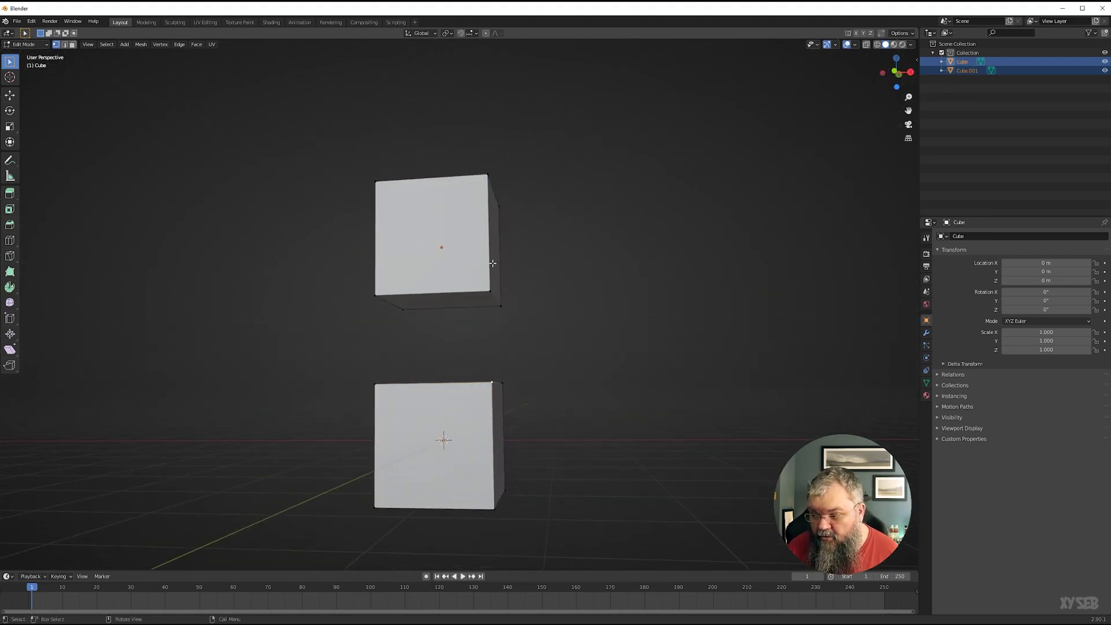
Box-select the bottom face of the upper cube, replace it with the top face of the lower cube, and return to Object Mode.
mouse_move(486, 313)
middle_down()
mouse_move(486, 325)
mouse_move(362, 325)
mouse_move(493, 291)
middle_up()
drag(299, 279, 617, 342)
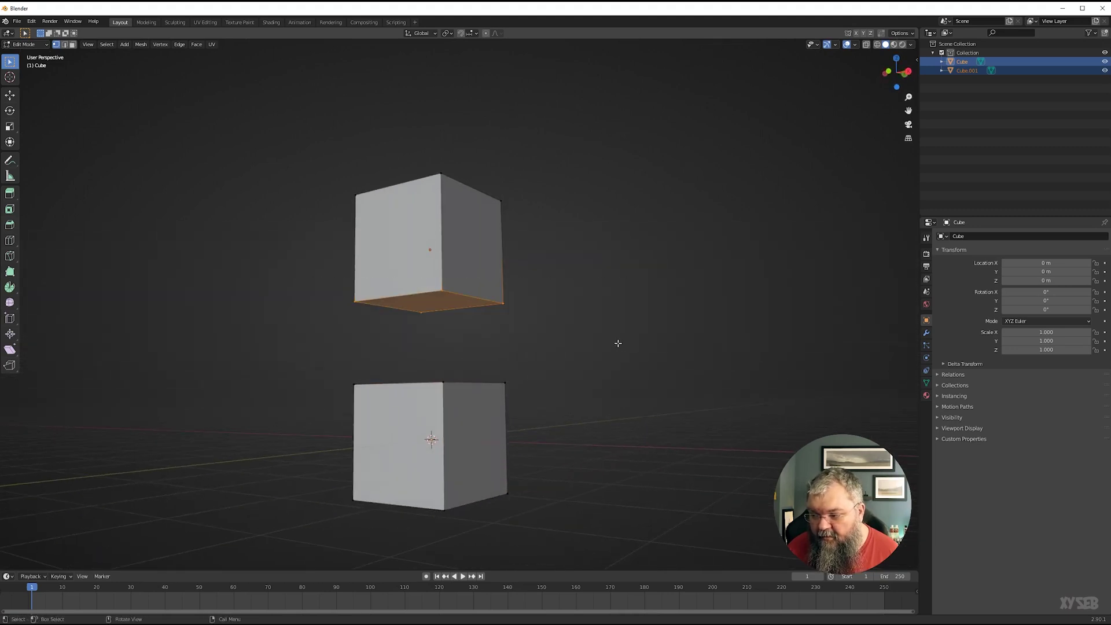
middle_drag(439, 352, 433, 358)
drag(304, 339, 466, 399)
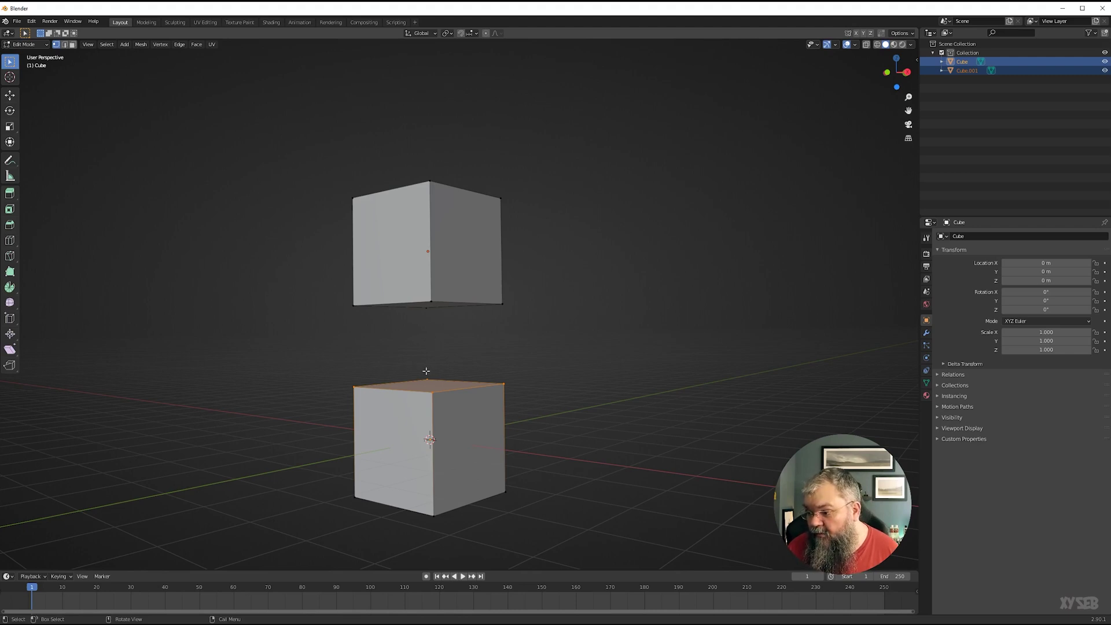
key(Tab)
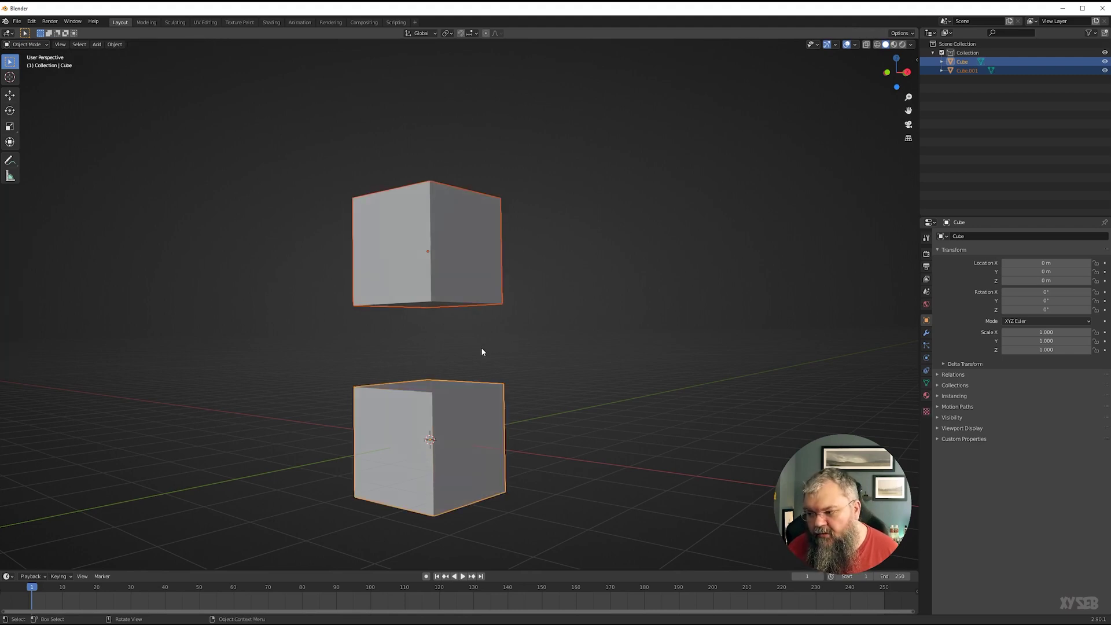
Join the upper and lower cubes into a single object with the lower cube active, and clear the selection.
middle_drag(427, 341, 421, 351)
click(420, 281)
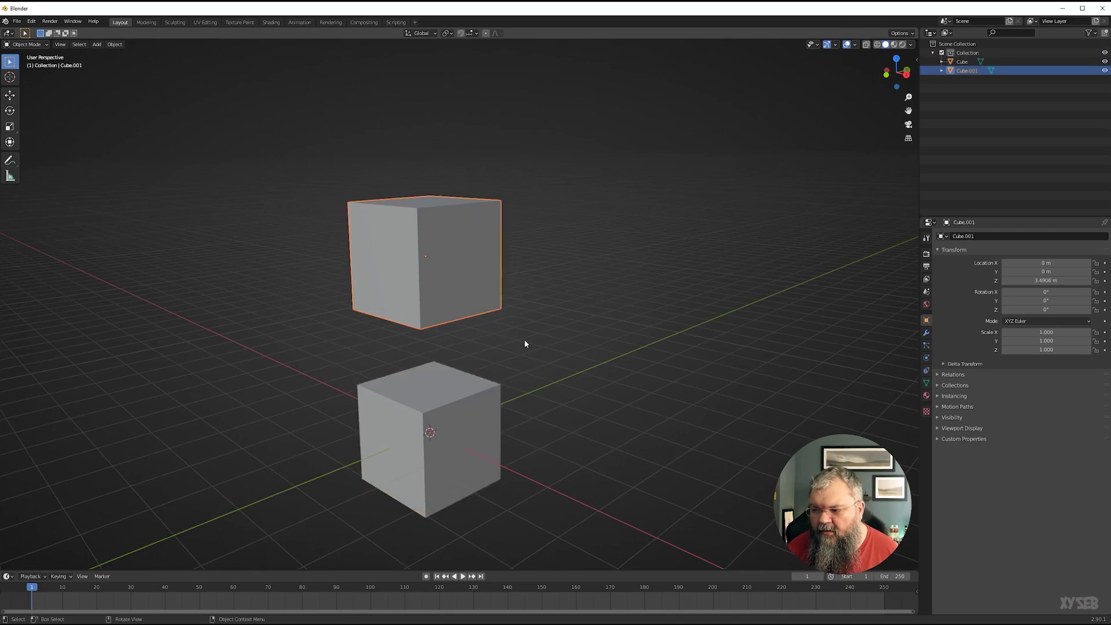
shift+click(426, 456)
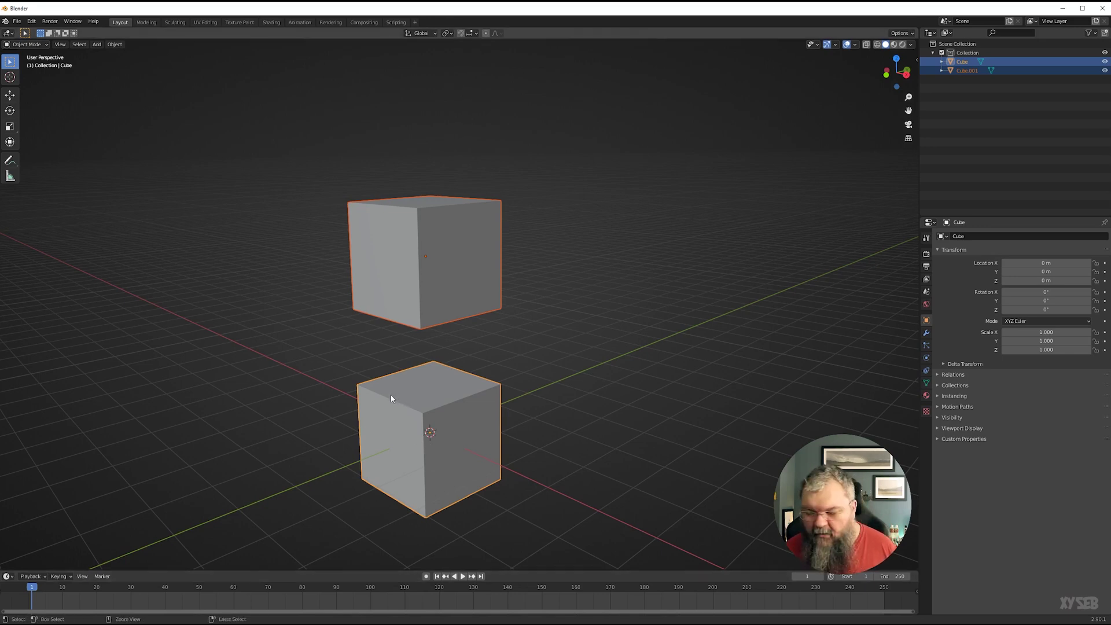
key(ctrl+j)
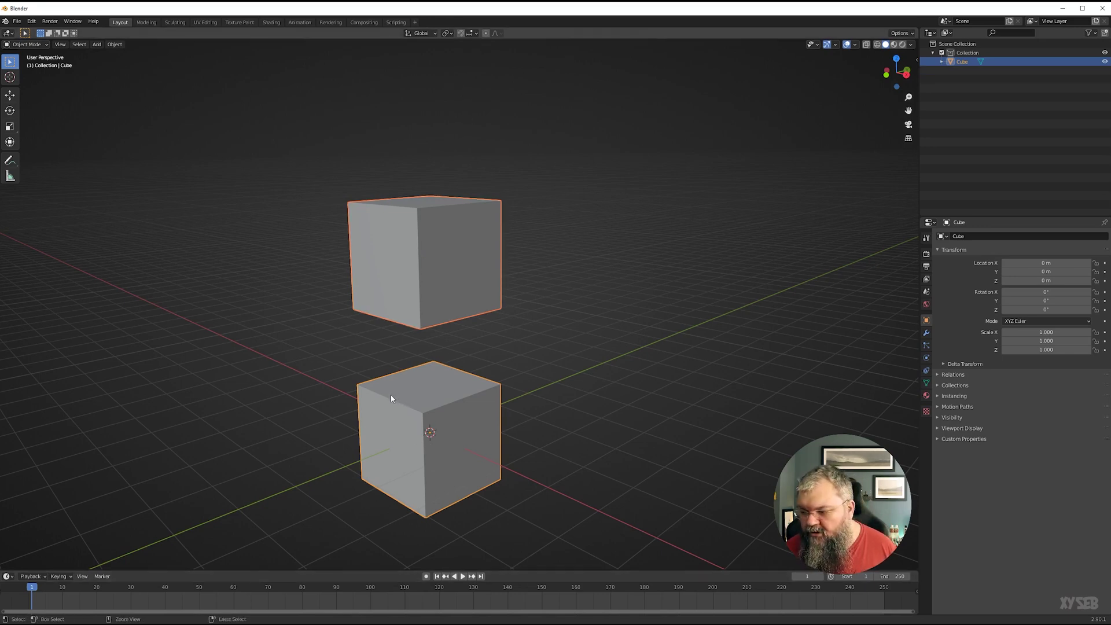
click(114, 45)
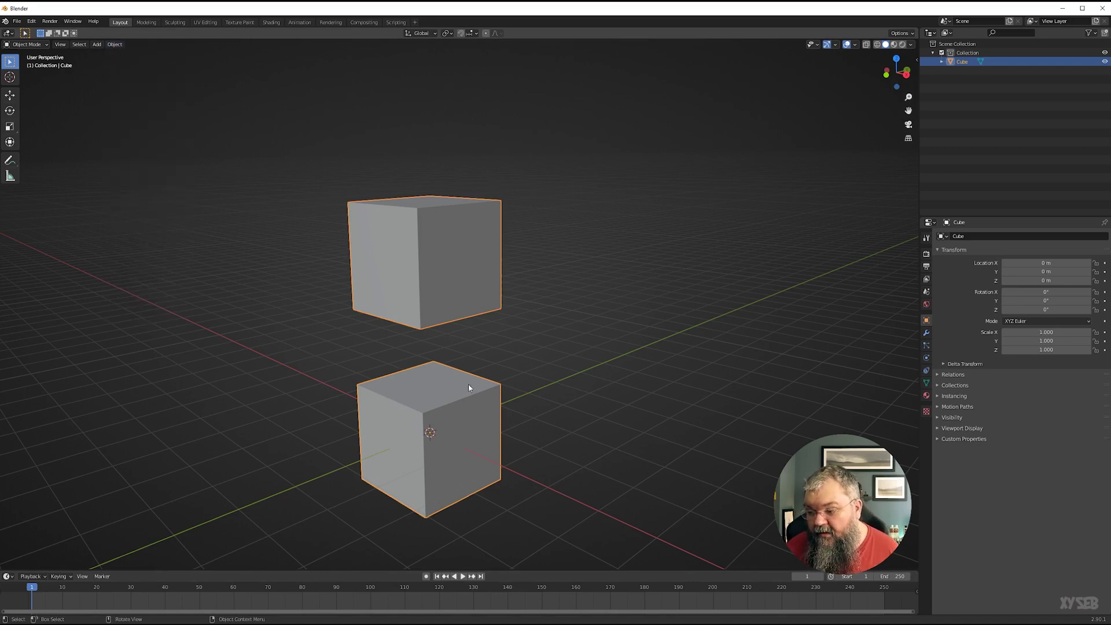
click(611, 314)
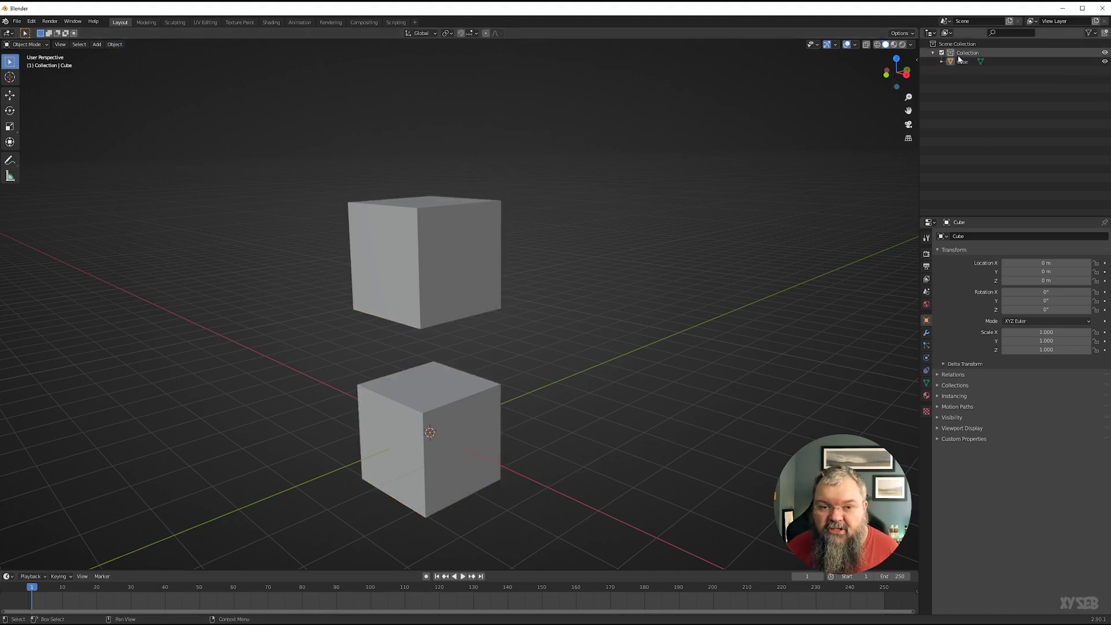
Select the joined cubes object and switch it into Edit Mode.
click(437, 288)
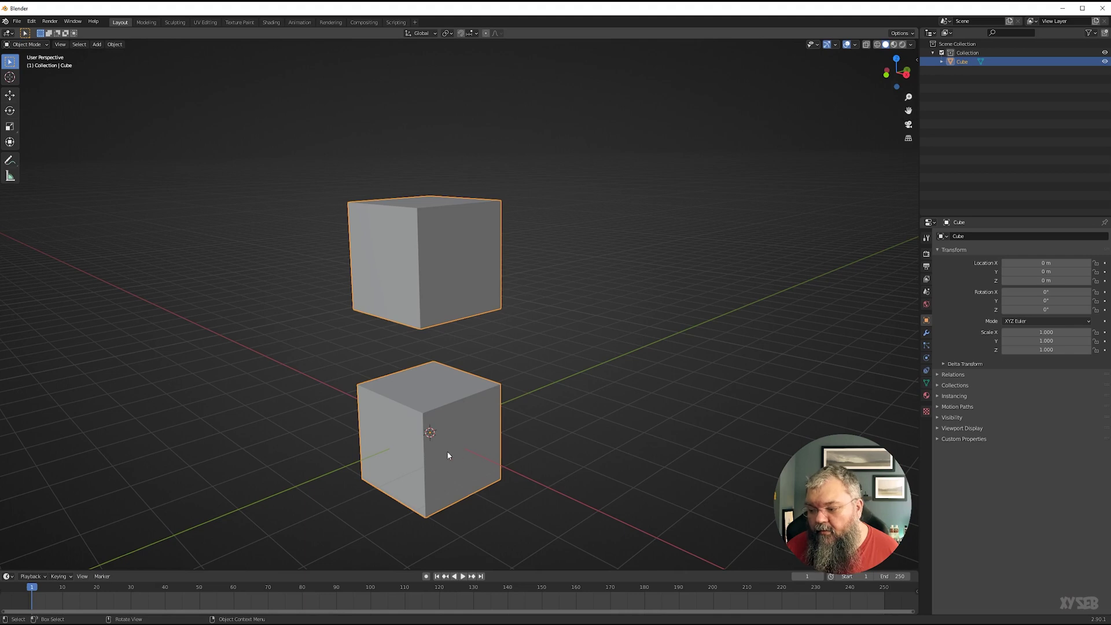
key(Tab)
drag(395, 327, 422, 340)
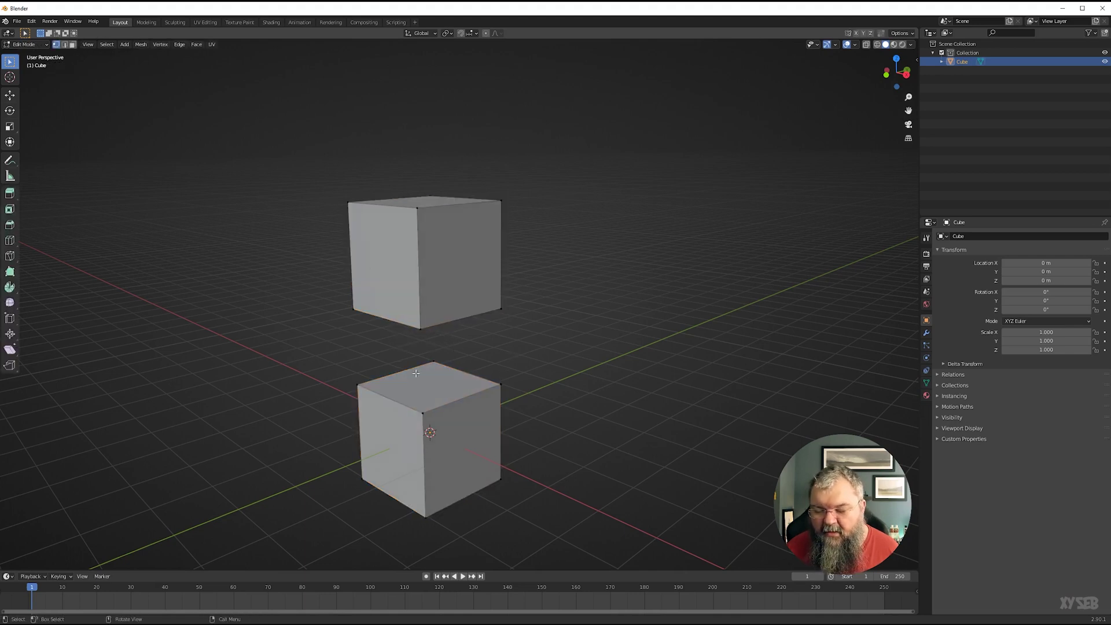
key(Tab)
middle_drag(415, 373, 414, 366)
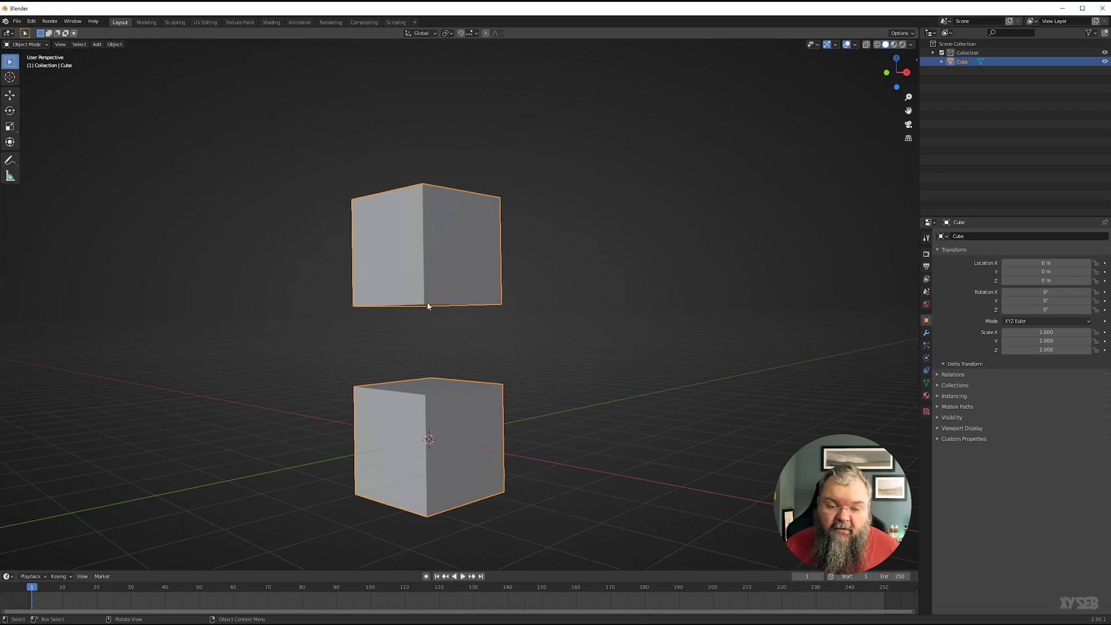
key(Tab)
Select all linked geometry of the upper cube and add the lower cube's linked geometry to the selection.
middle_drag(417, 313, 393, 308)
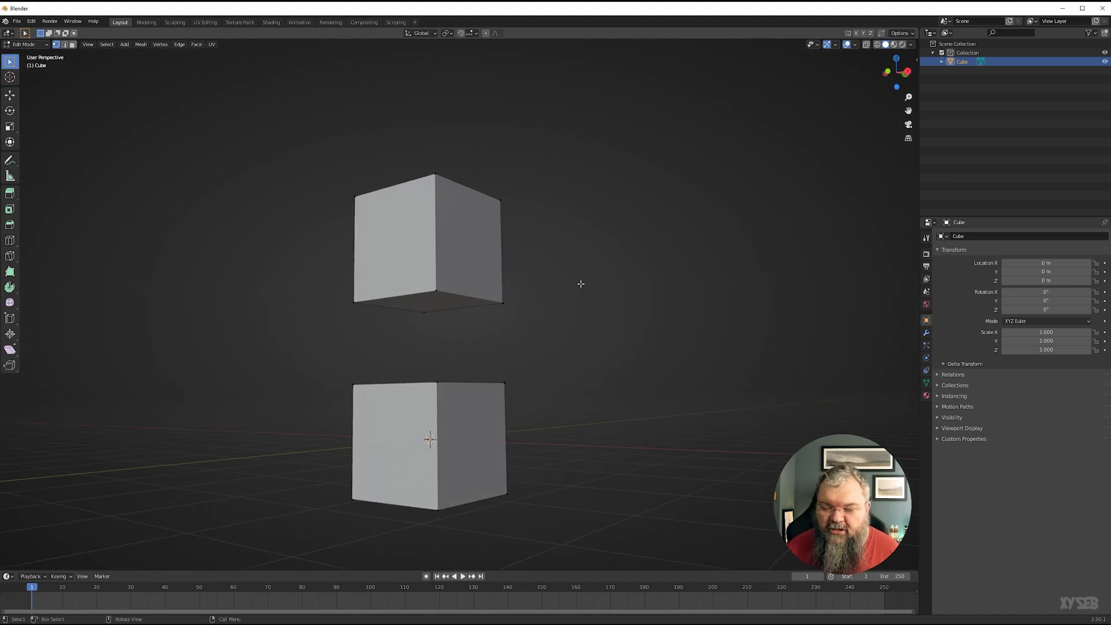
middle_drag(521, 330, 512, 346)
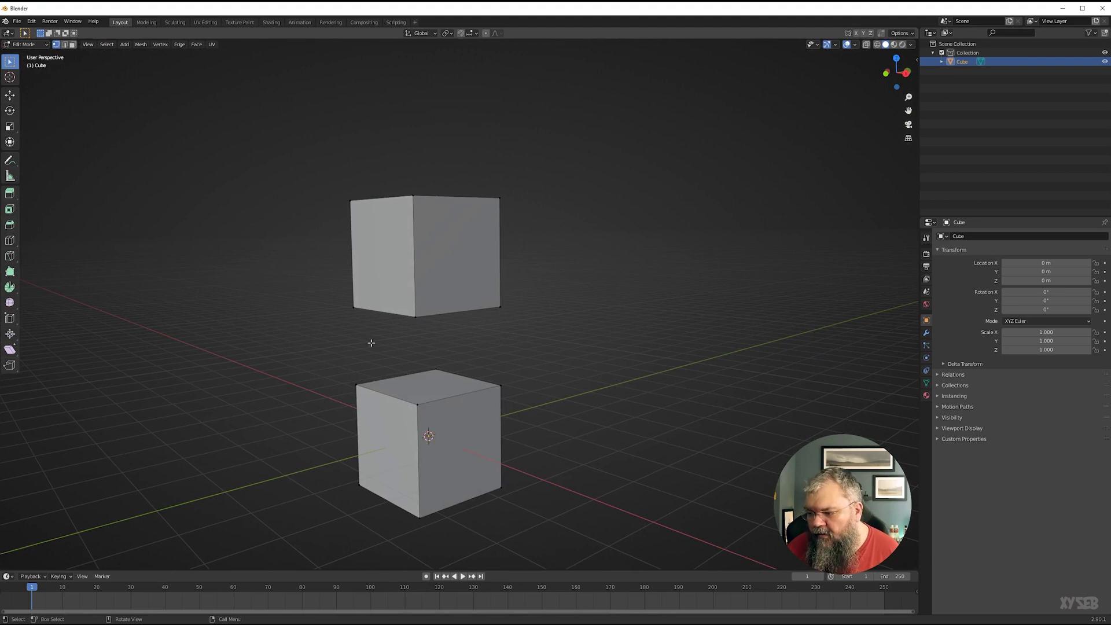
middle_drag(369, 342, 513, 245)
middle_drag(475, 358, 400, 358)
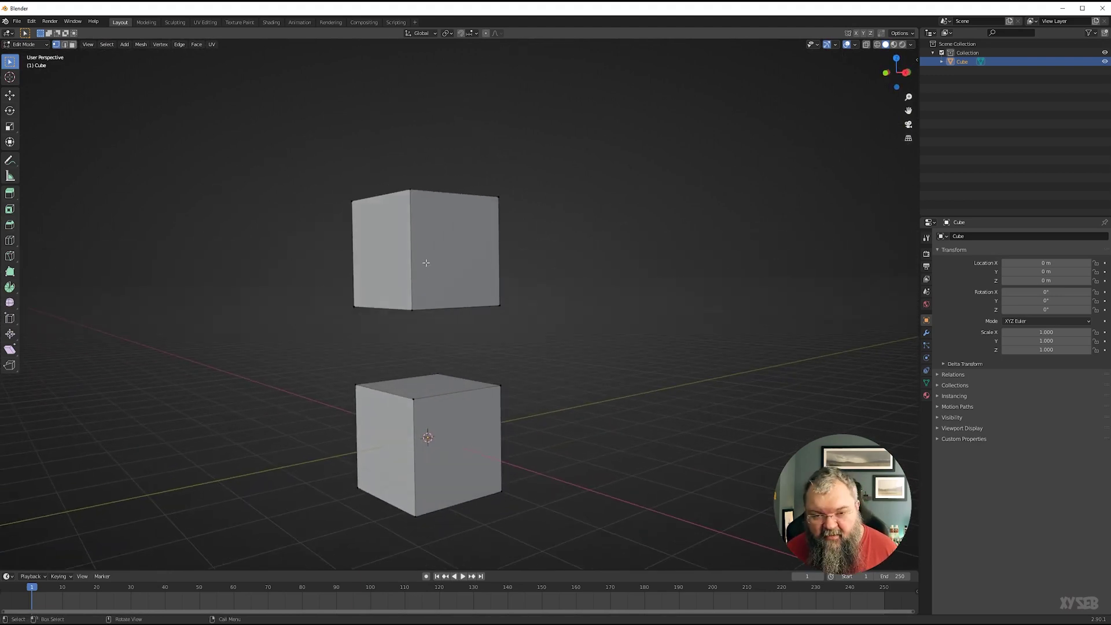
middle_drag(388, 222, 420, 288)
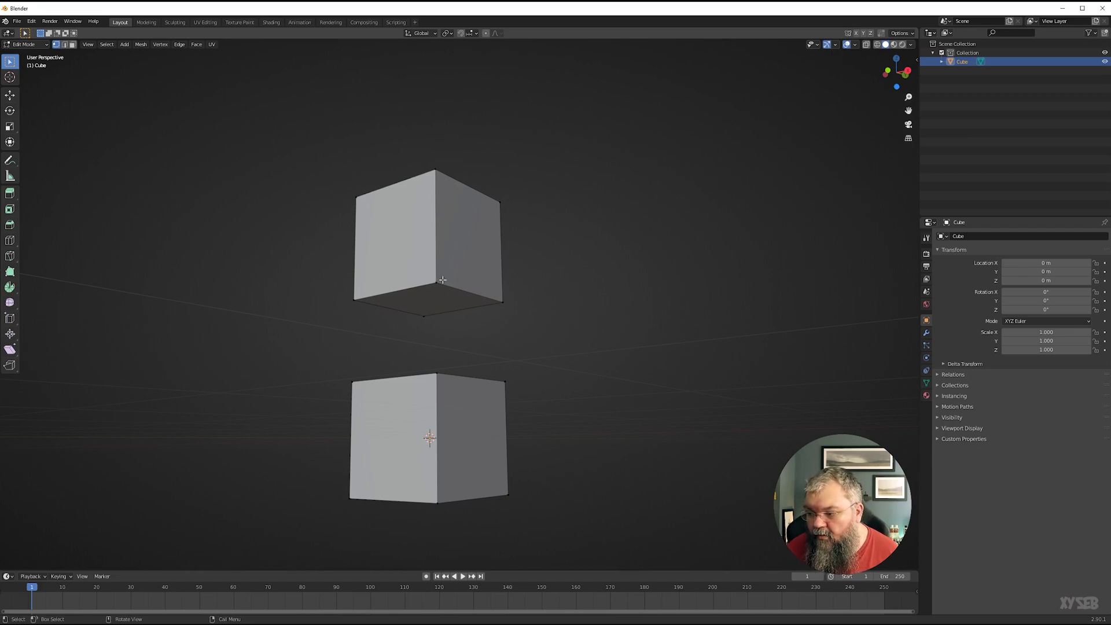
key(l)
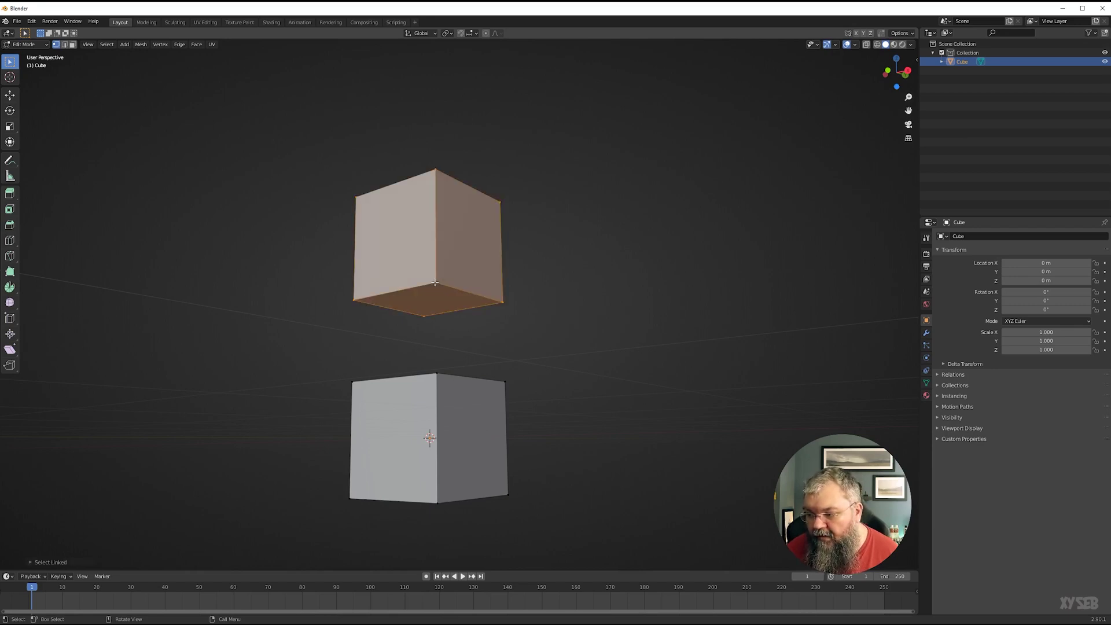
middle_drag(524, 283, 429, 398)
key(l)
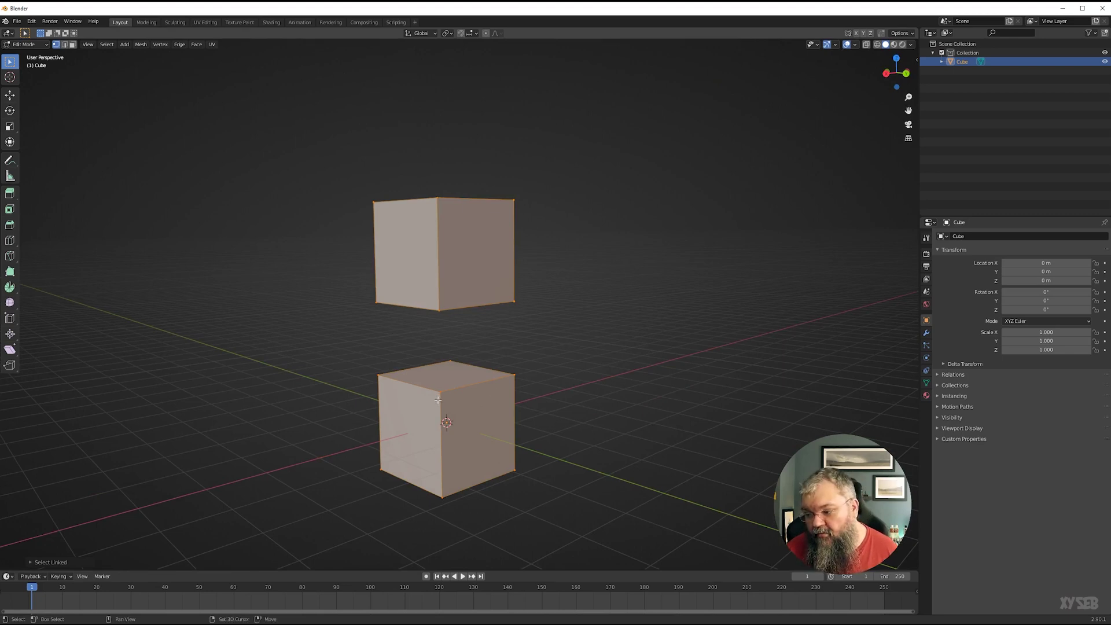
Deselect the linked geometry of both cubes, and reselect each cube as linked geometry.
key(shift+l)
key(shift+l)
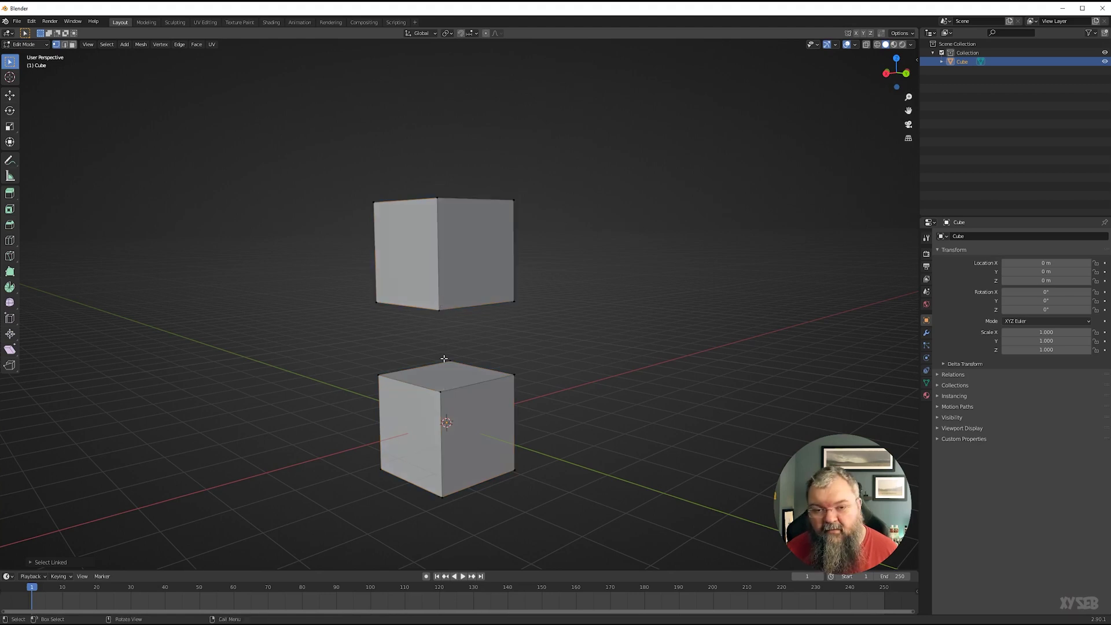
middle_drag(449, 351, 461, 334)
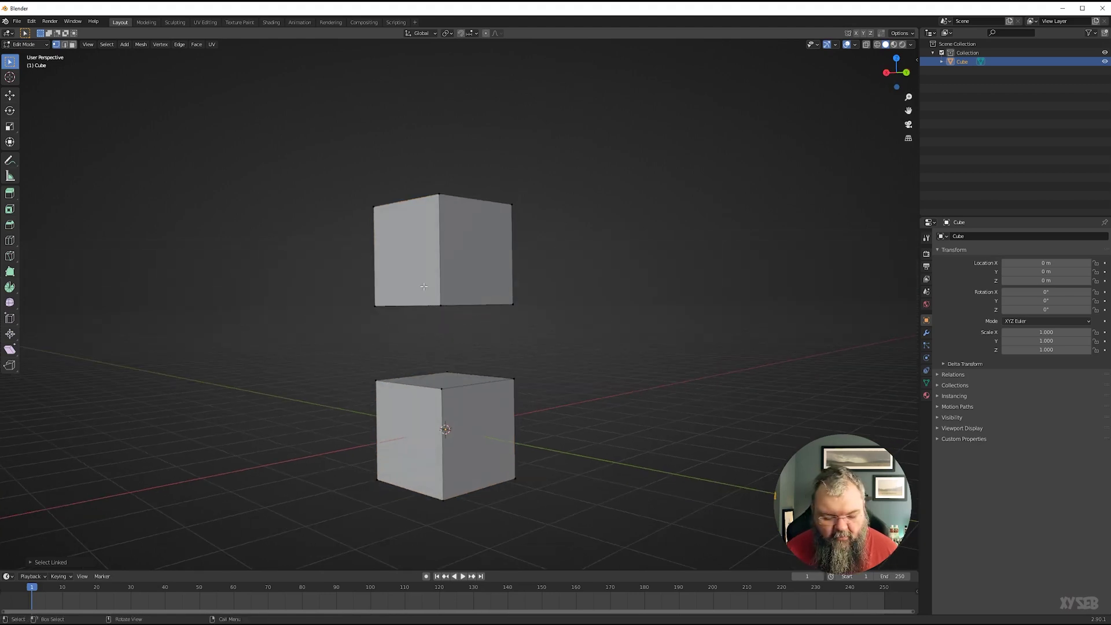
key(l)
key(l)
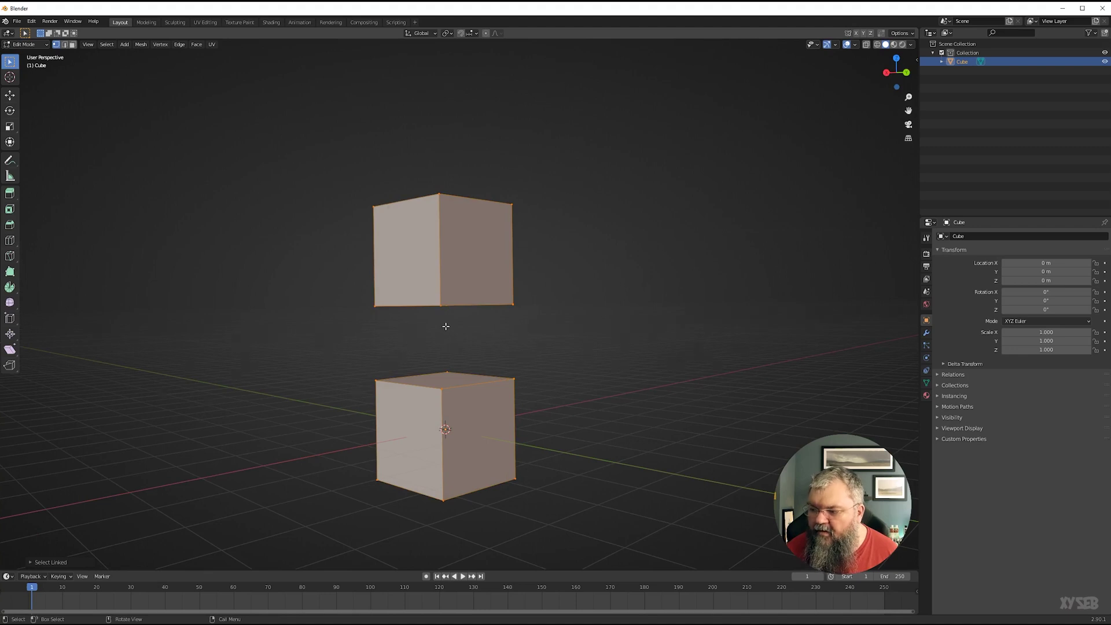
Clear the selection and select only the upper cube's linked geometry.
middle_drag(444, 323, 425, 320)
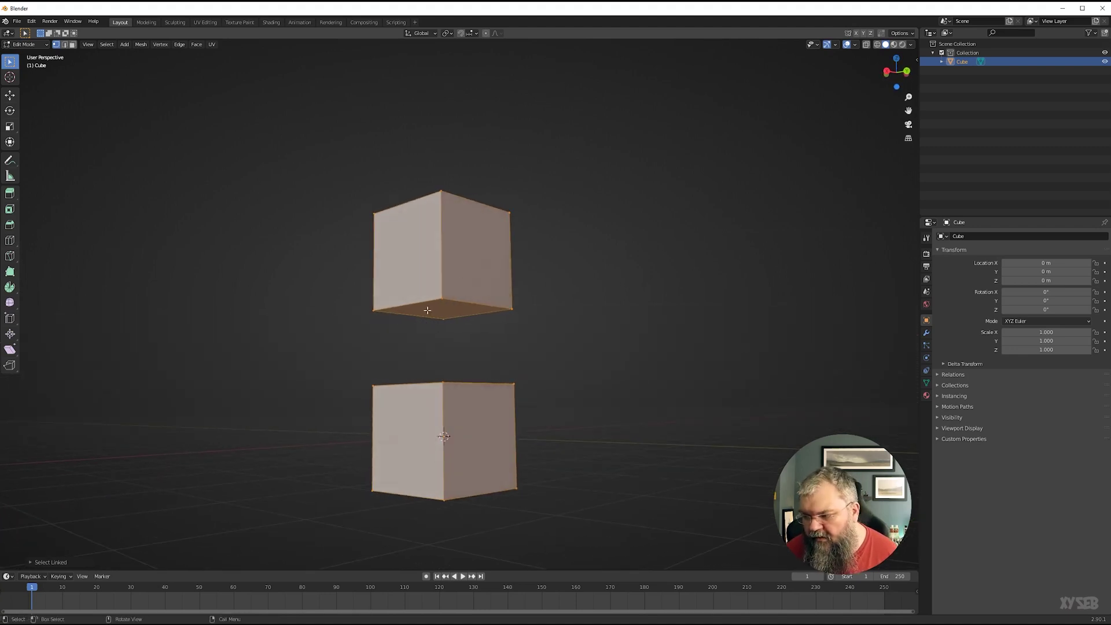
middle_drag(441, 335, 434, 352)
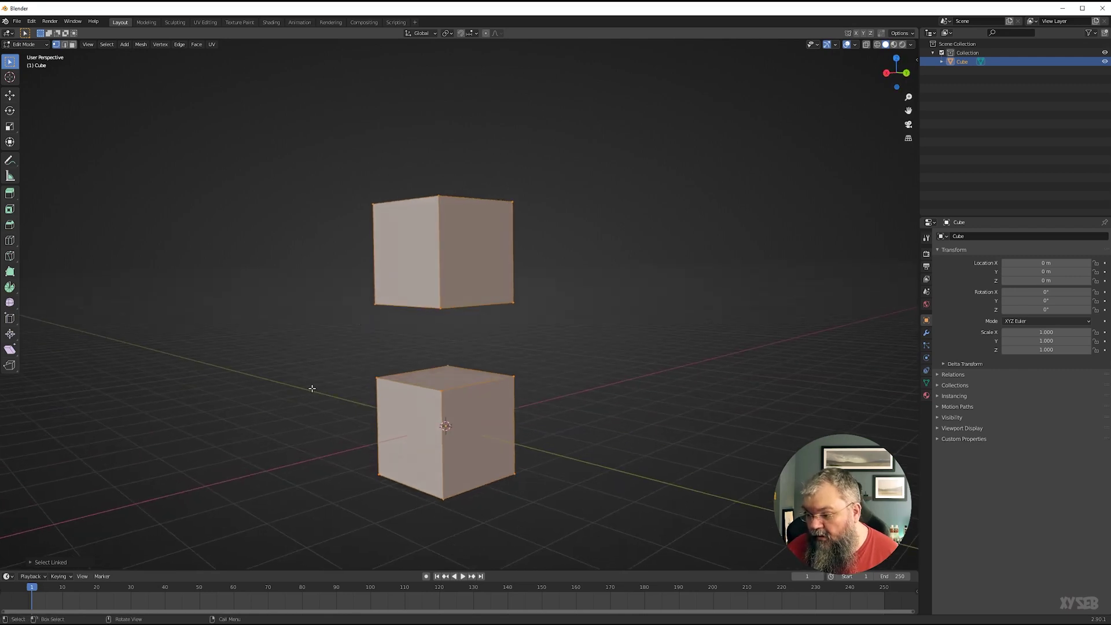
click(537, 399)
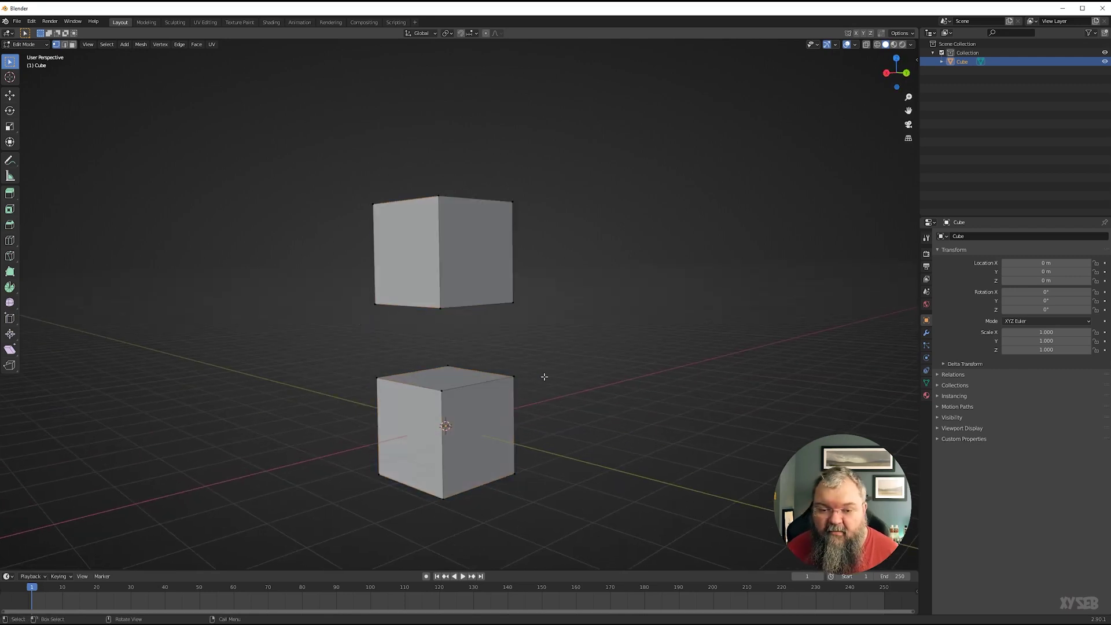
key(l)
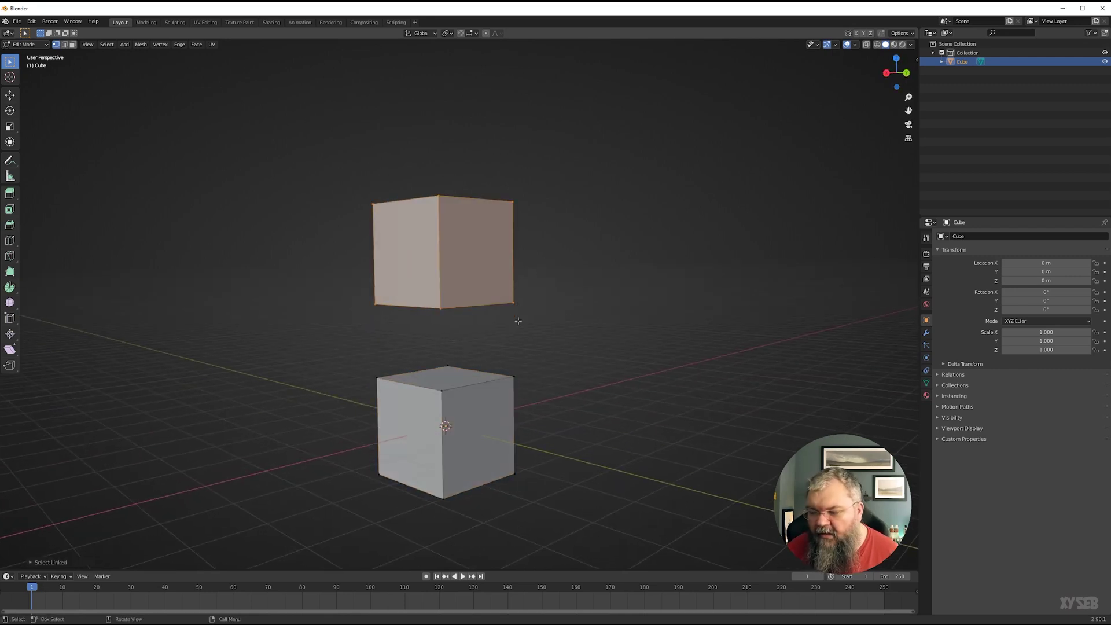
Clear the selection, turn on X-ray display, and box-select all vertices of the upper cube.
click(550, 315)
key(alt+z)
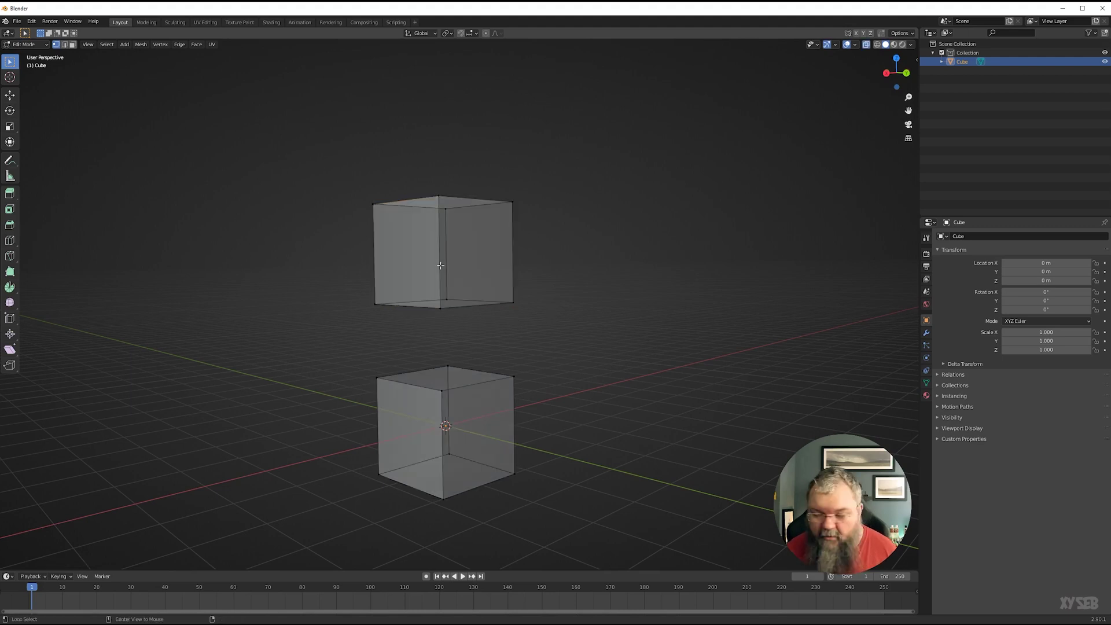
drag(295, 109, 646, 342)
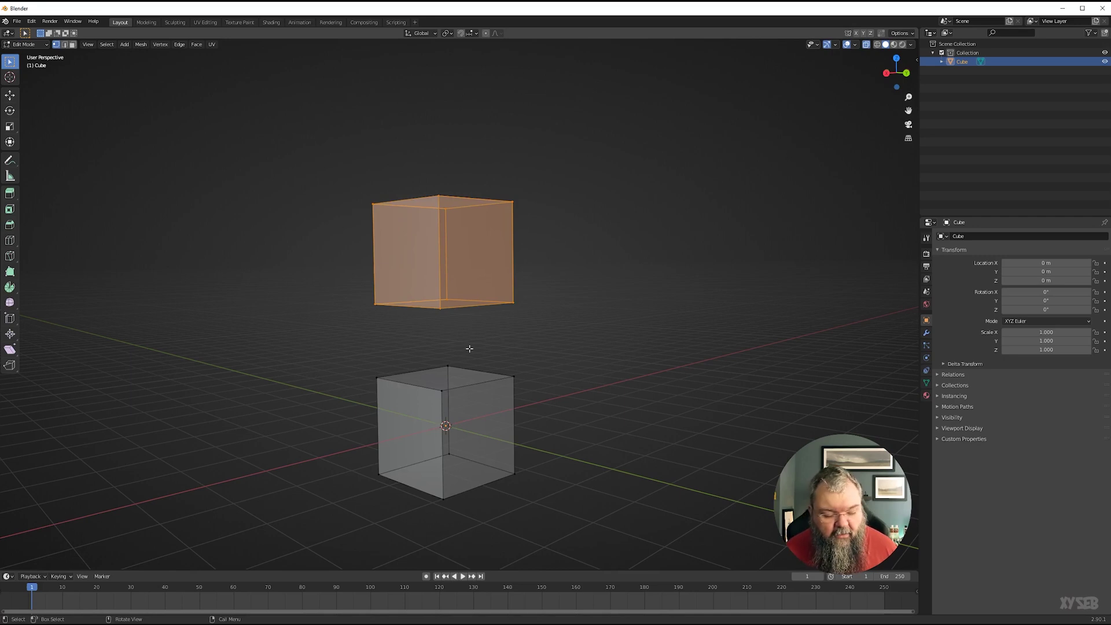
Turn off X-ray display and separate the selected upper cube into its own object using Separate by Selection.
middle_drag(463, 345, 467, 340)
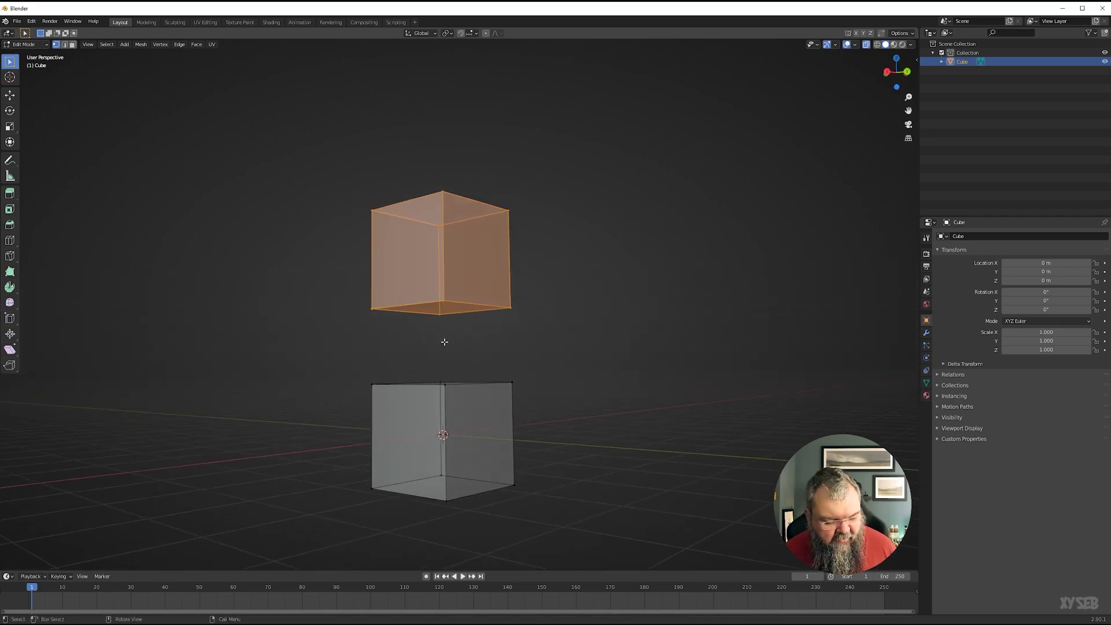
key(alt+z)
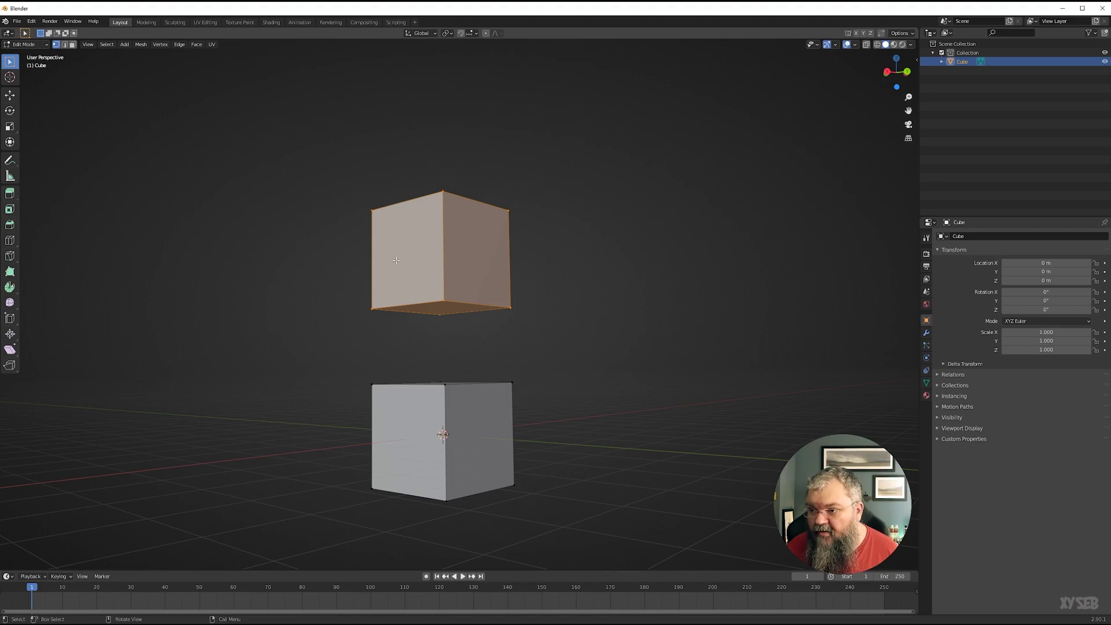
key(p)
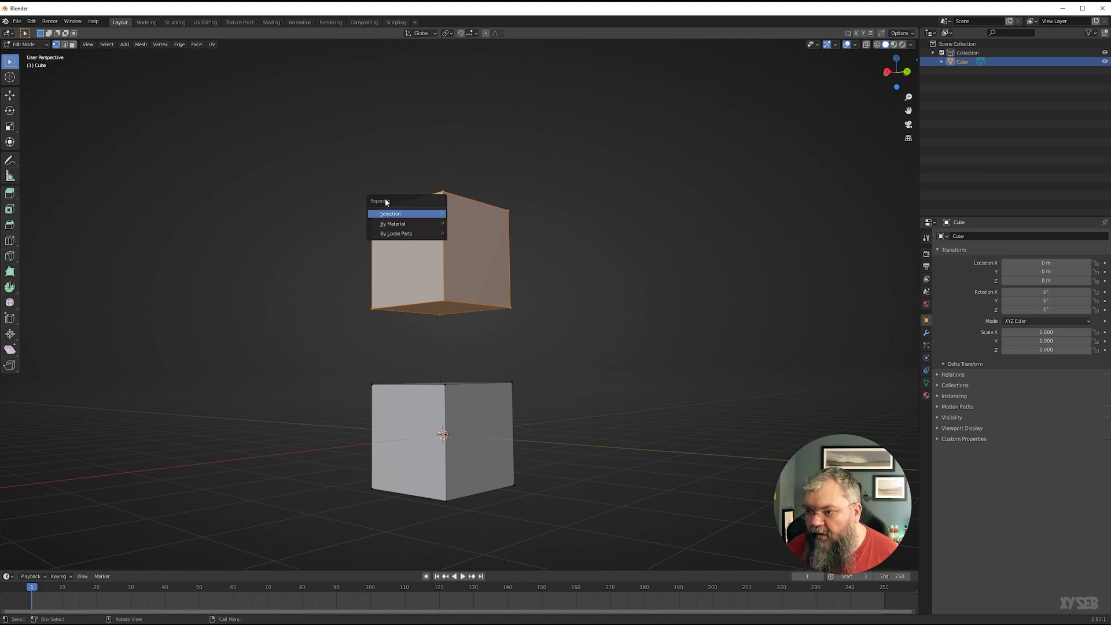
click(141, 44)
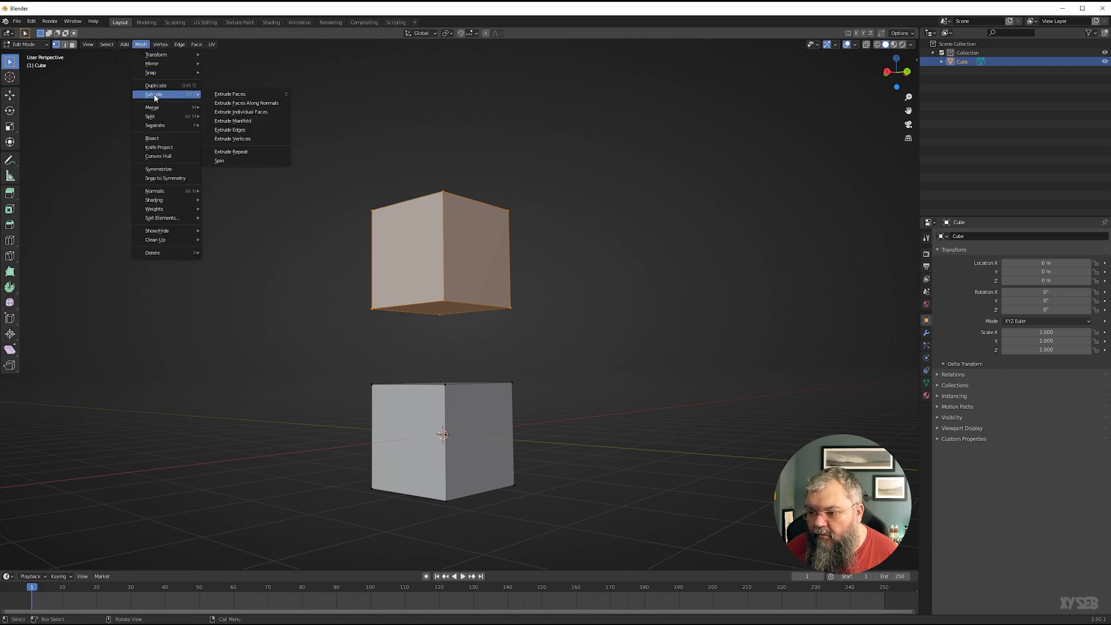
mouse_move(179, 127)
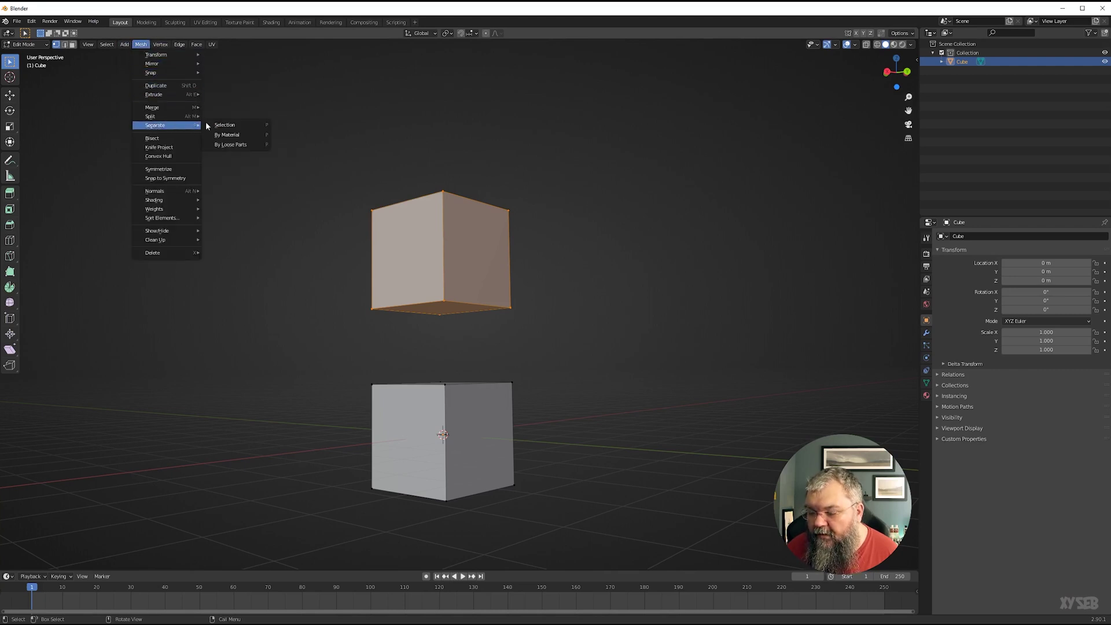
key(p)
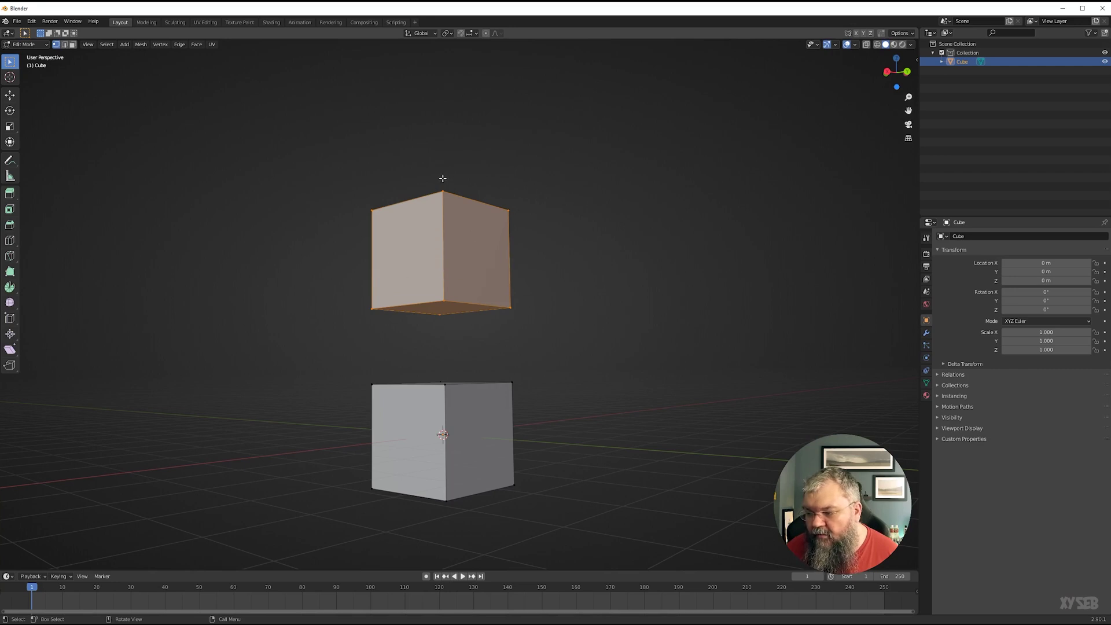
key(p)
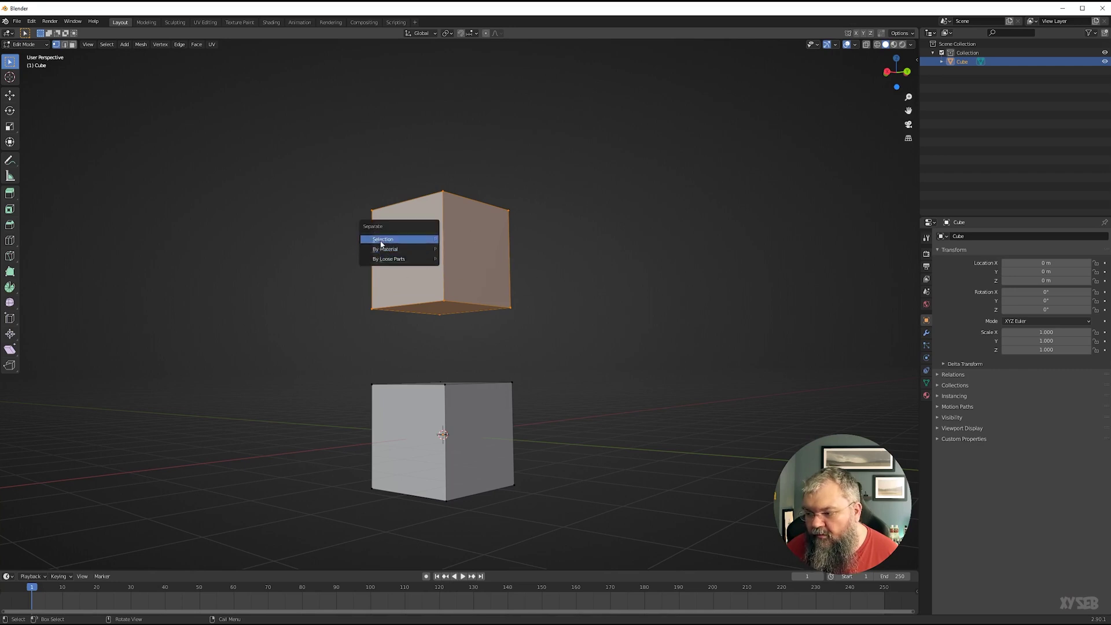
click(380, 239)
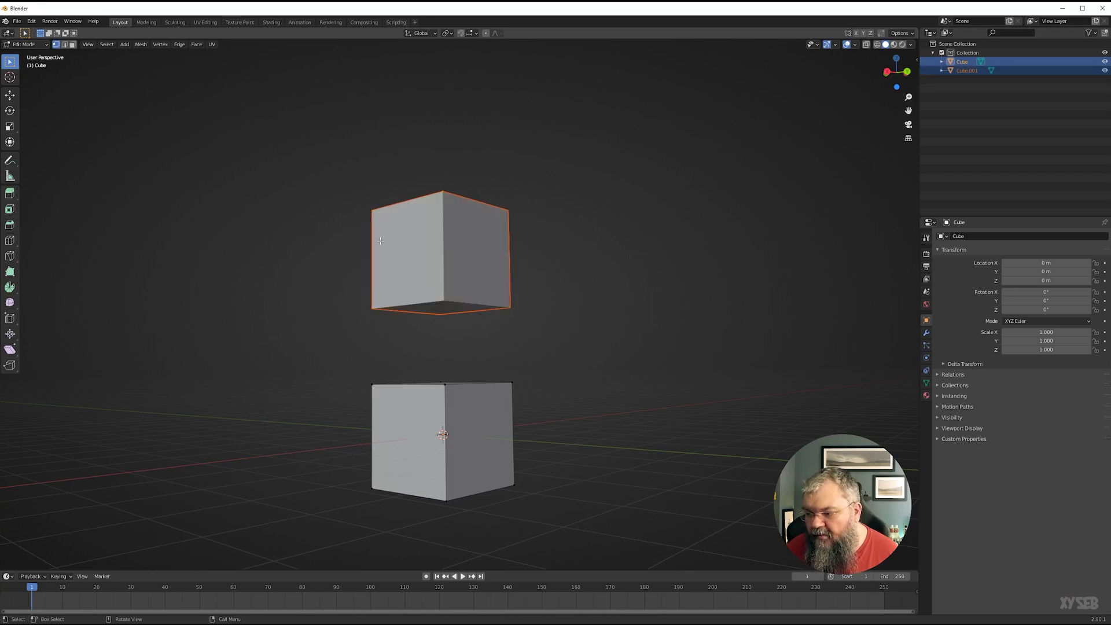
Return to Object Mode and select the upper and lower cubes alternately to check that they are separate objects.
key(Tab)
click(411, 264)
click(469, 412)
click(439, 276)
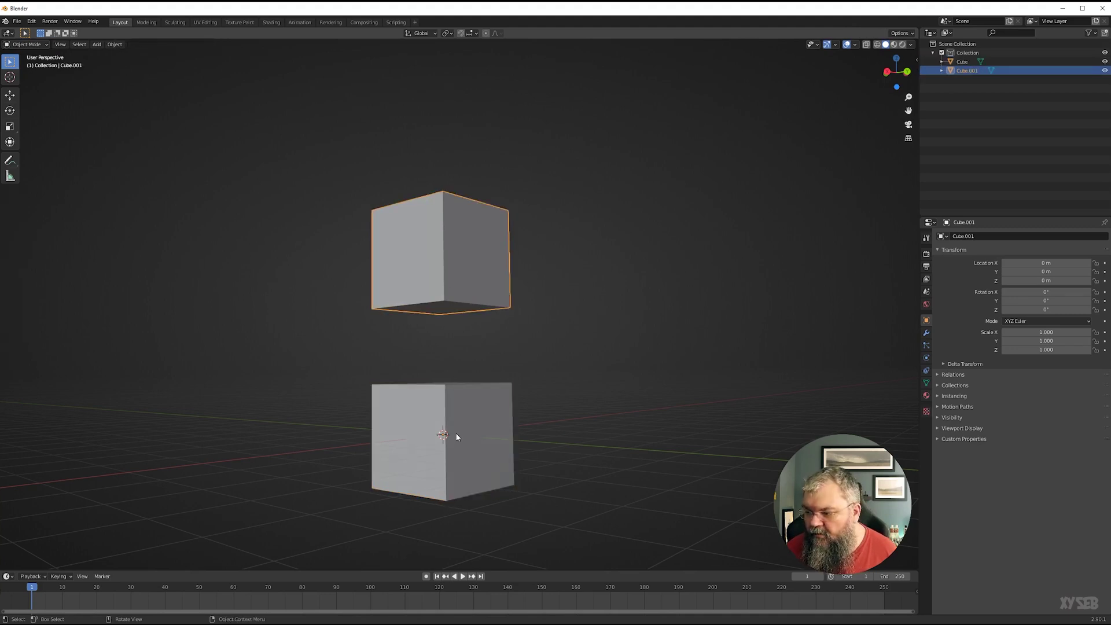
click(456, 435)
click(434, 245)
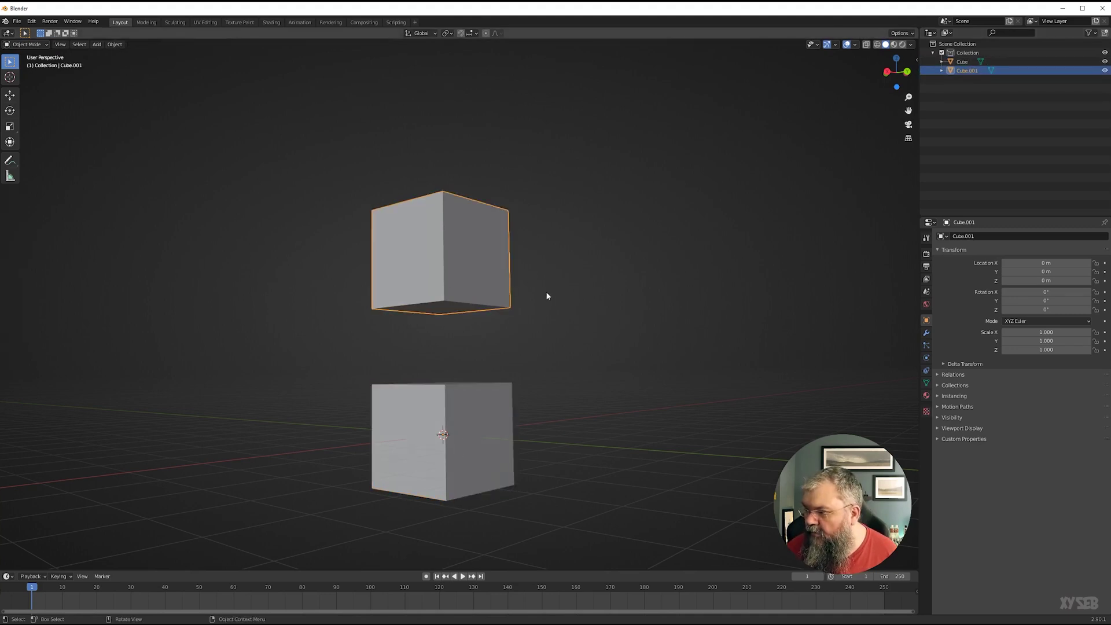
click(446, 466)
click(436, 236)
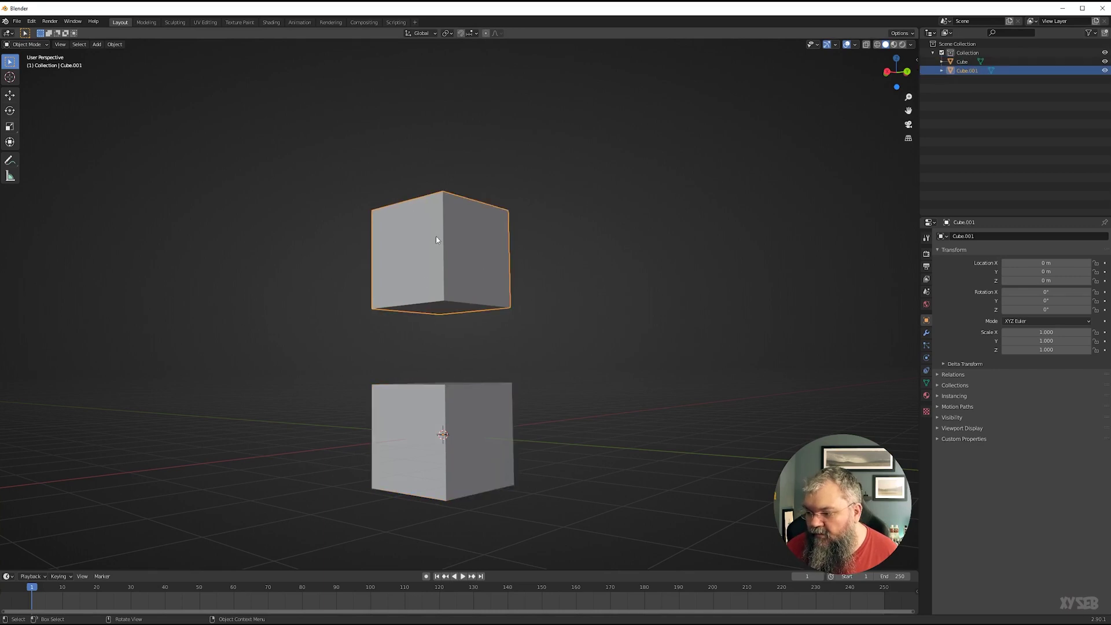
Select the upper cube and set its origin to its geometry.
middle_drag(451, 324, 442, 355)
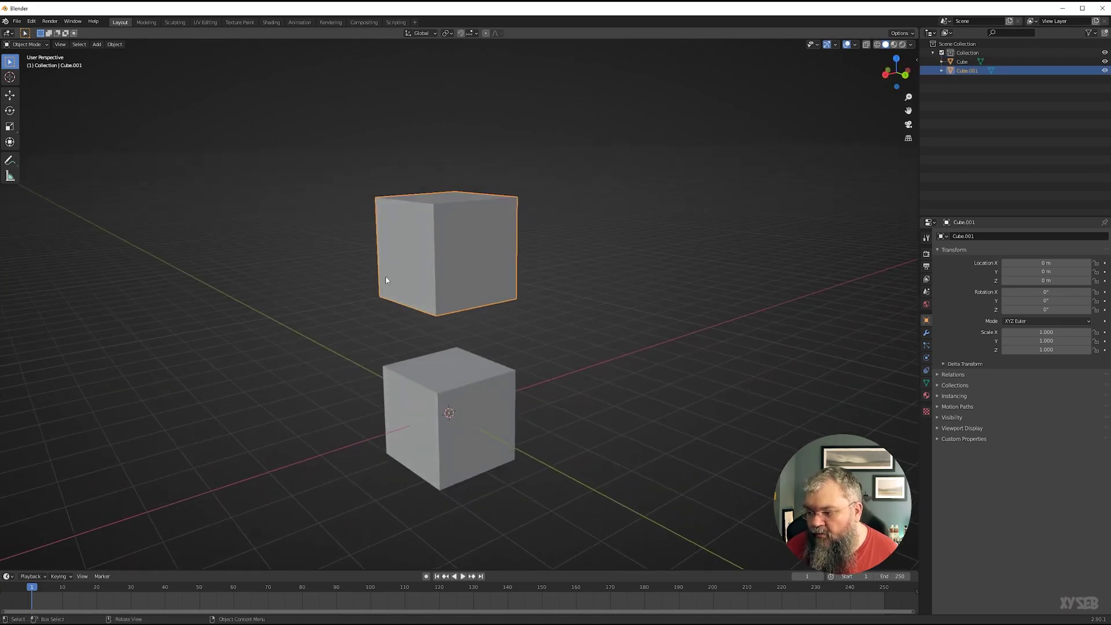
click(451, 401)
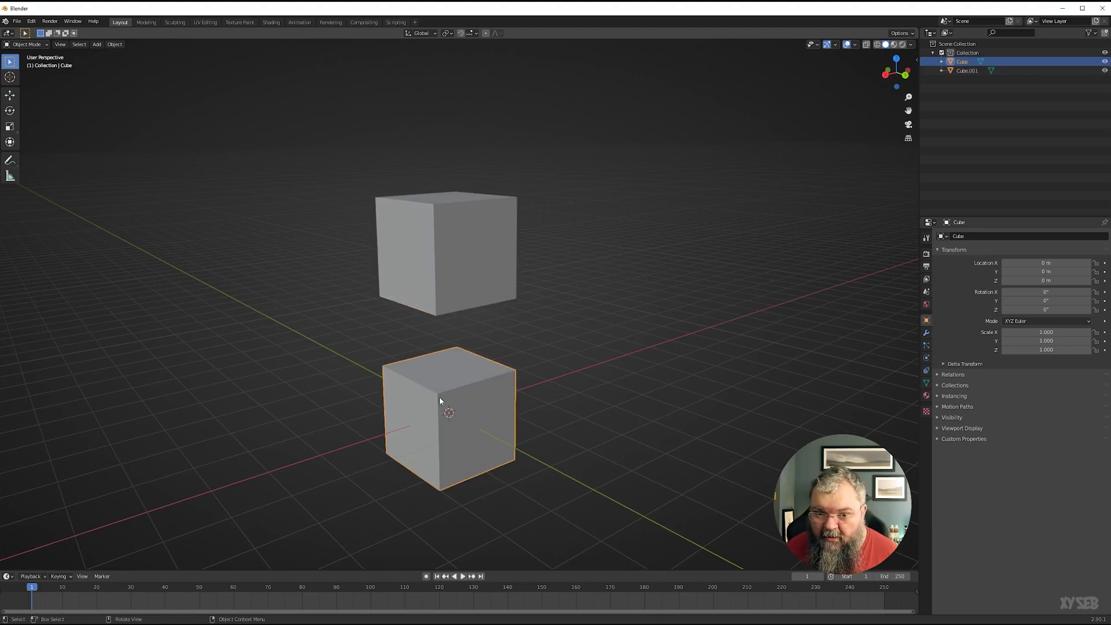
click(473, 262)
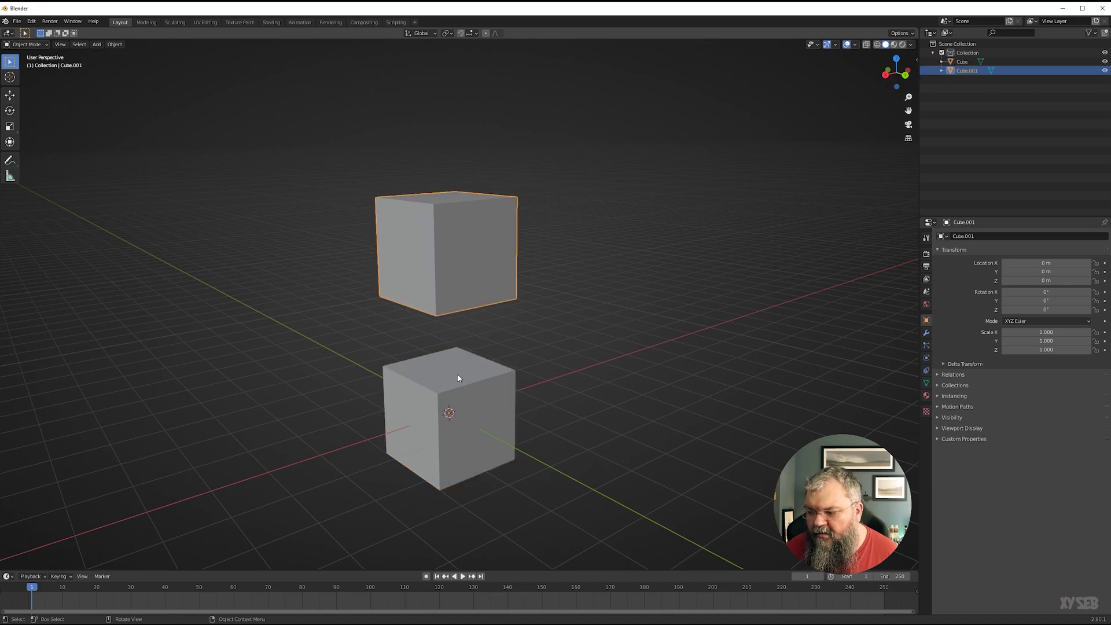
right_click(466, 225)
mouse_move(466, 223)
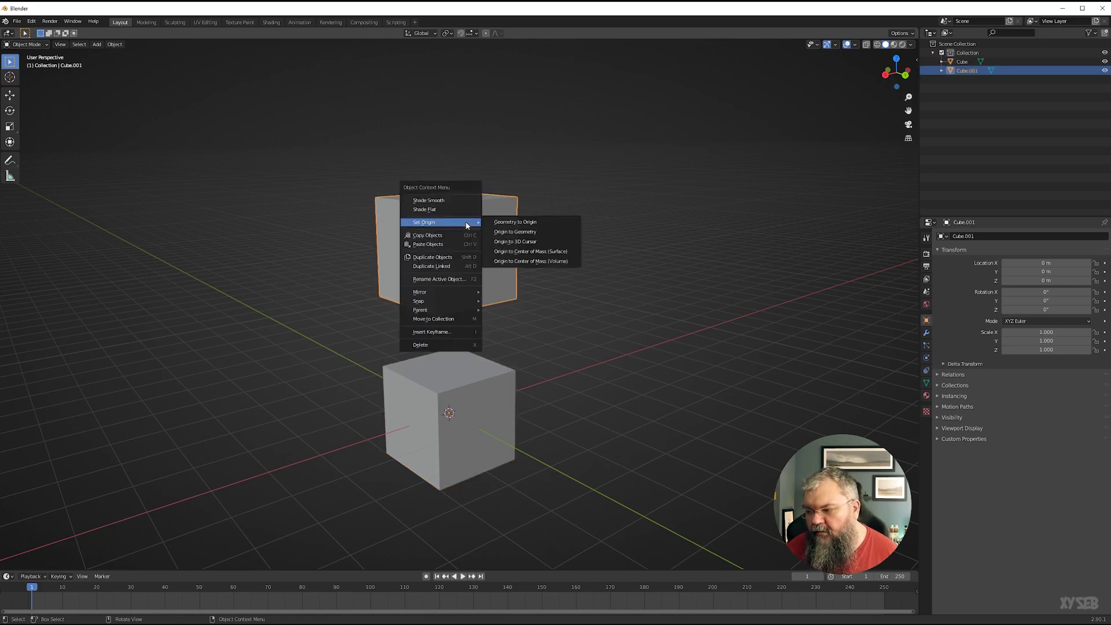
click(518, 232)
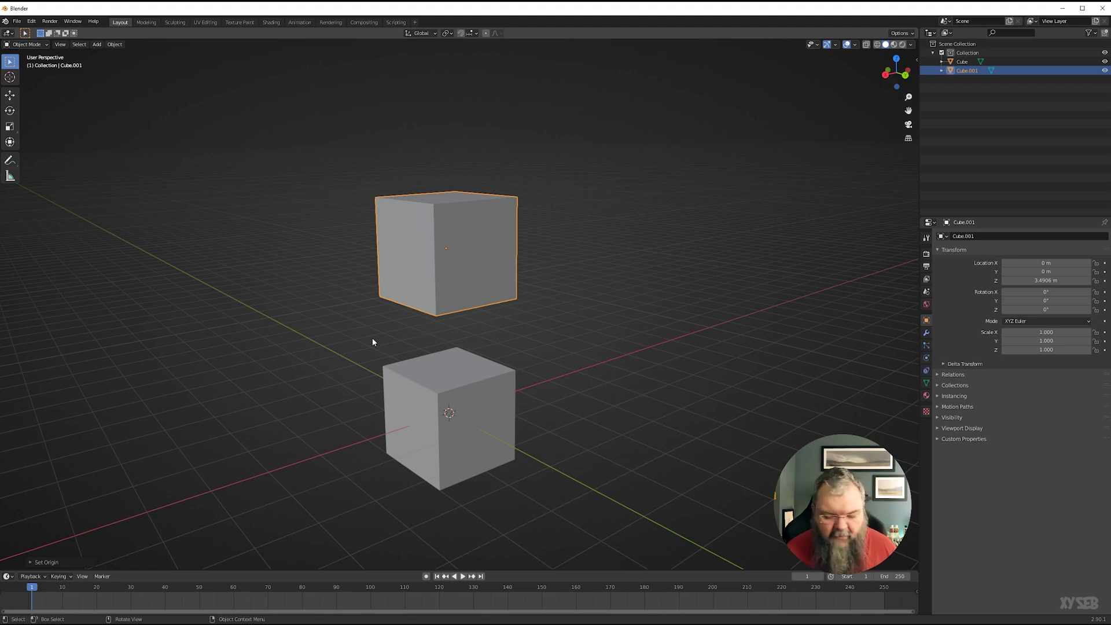
Select both cubes with the lower one active and join them into one object.
click(464, 354)
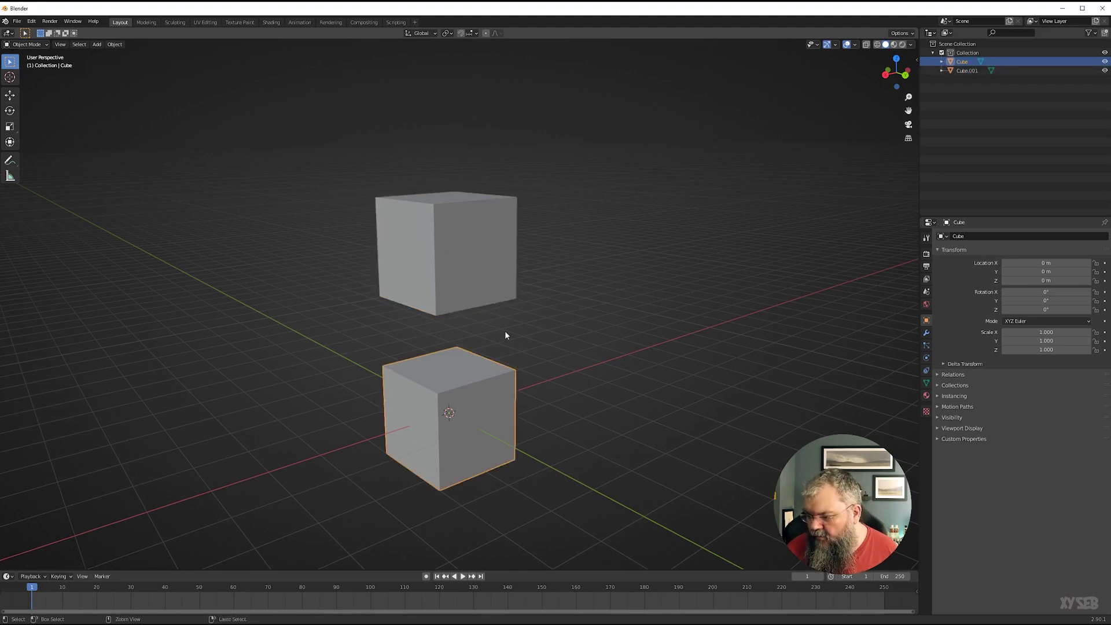
click(469, 343)
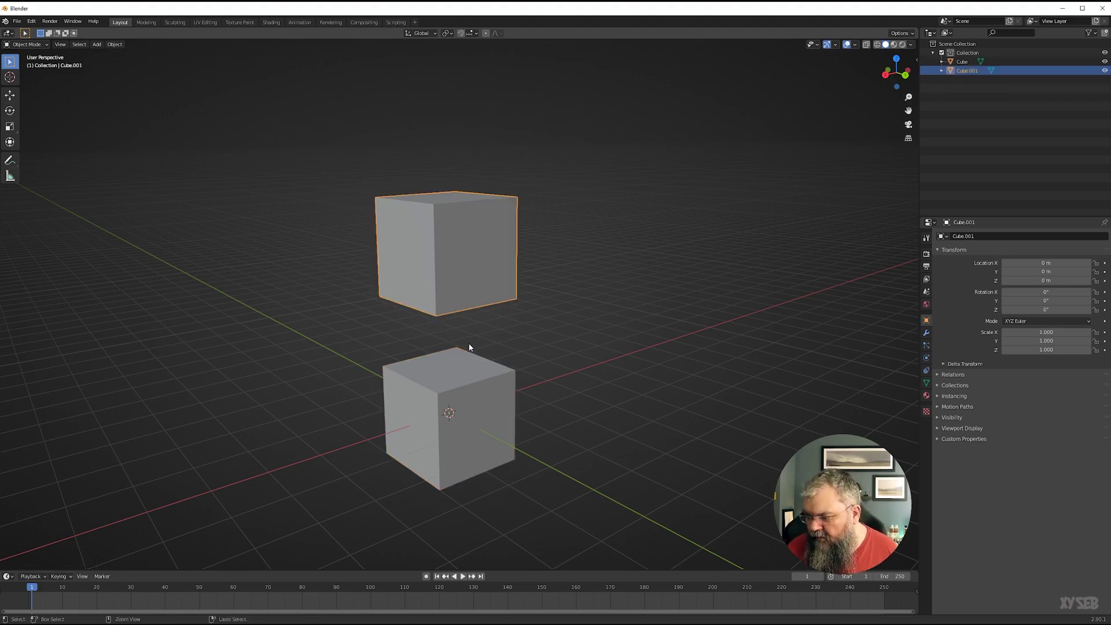
click(468, 344)
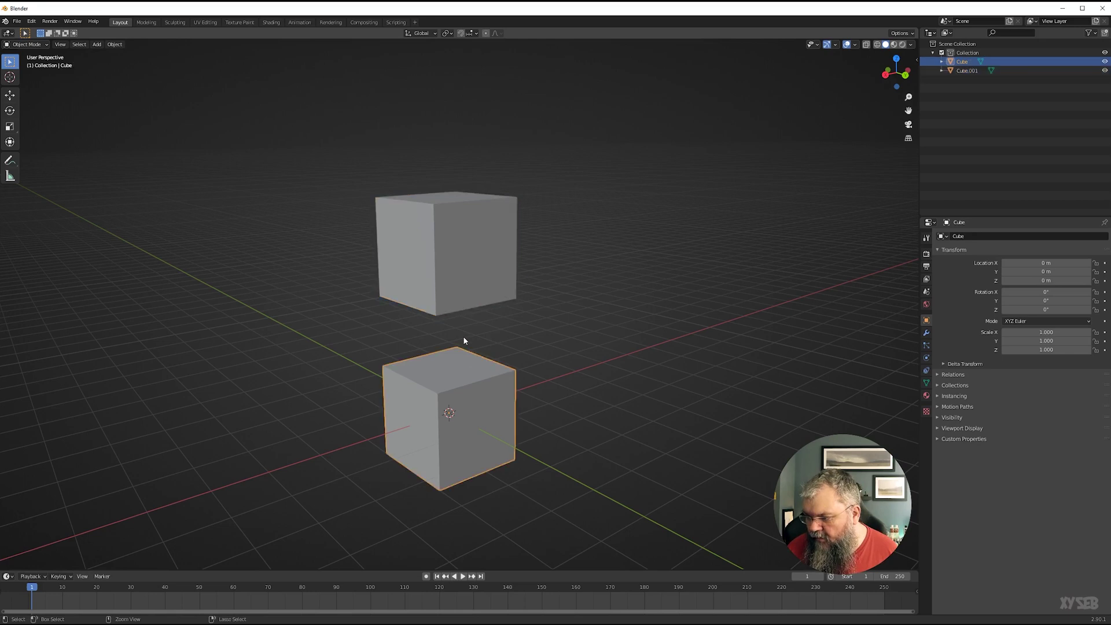
click(446, 283)
shift+click(445, 408)
key(ctrl+j)
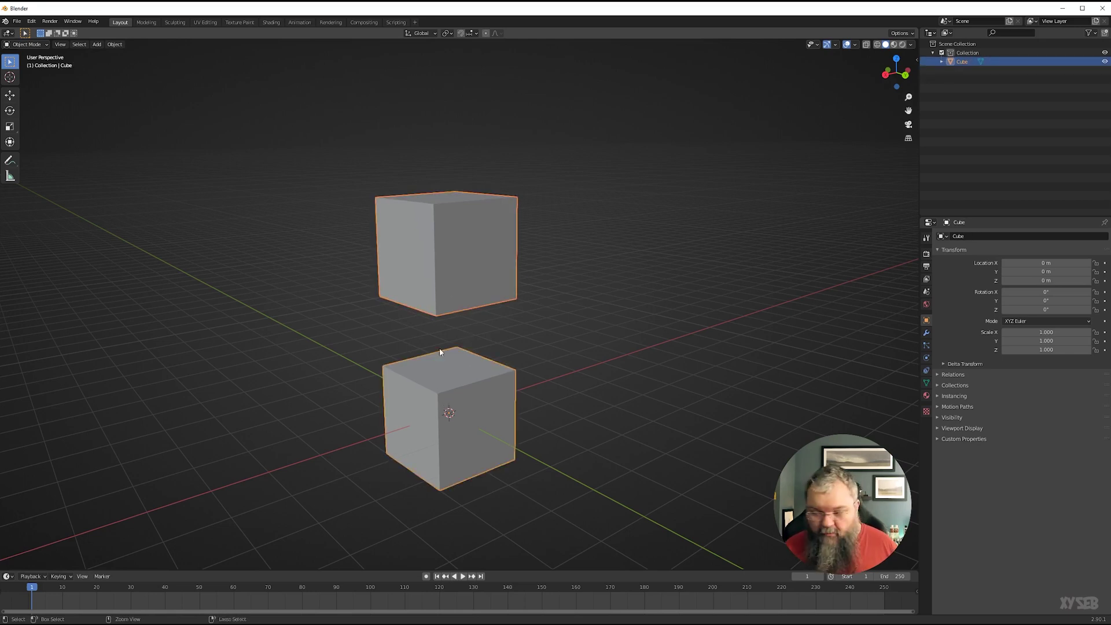
Separate the joined mesh by loose parts in Edit Mode, and return to Object Mode.
key(Tab)
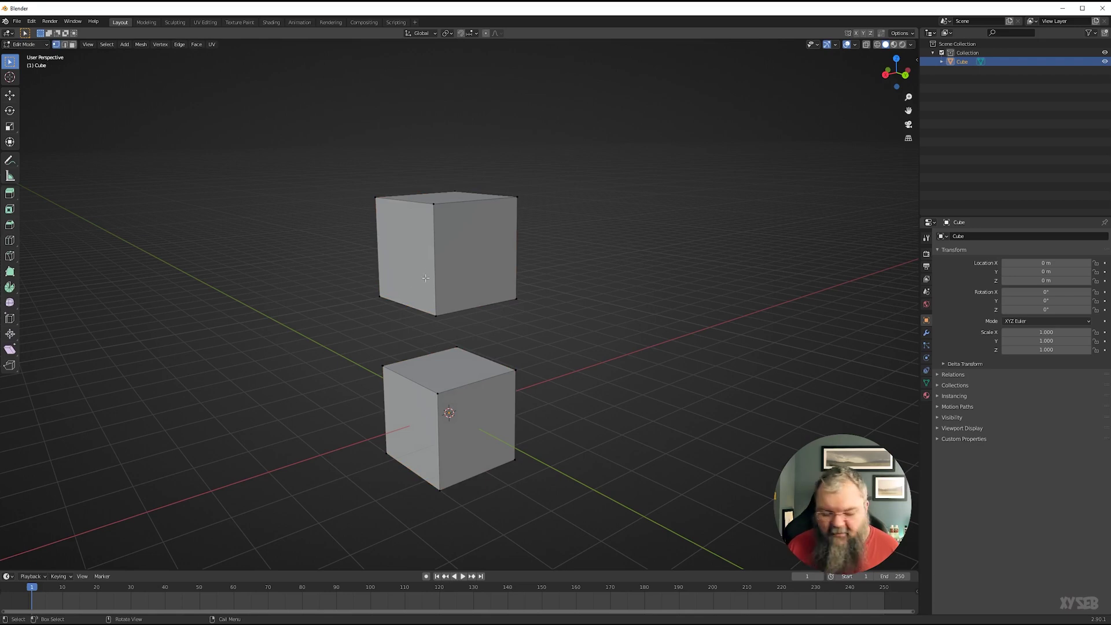
key(p)
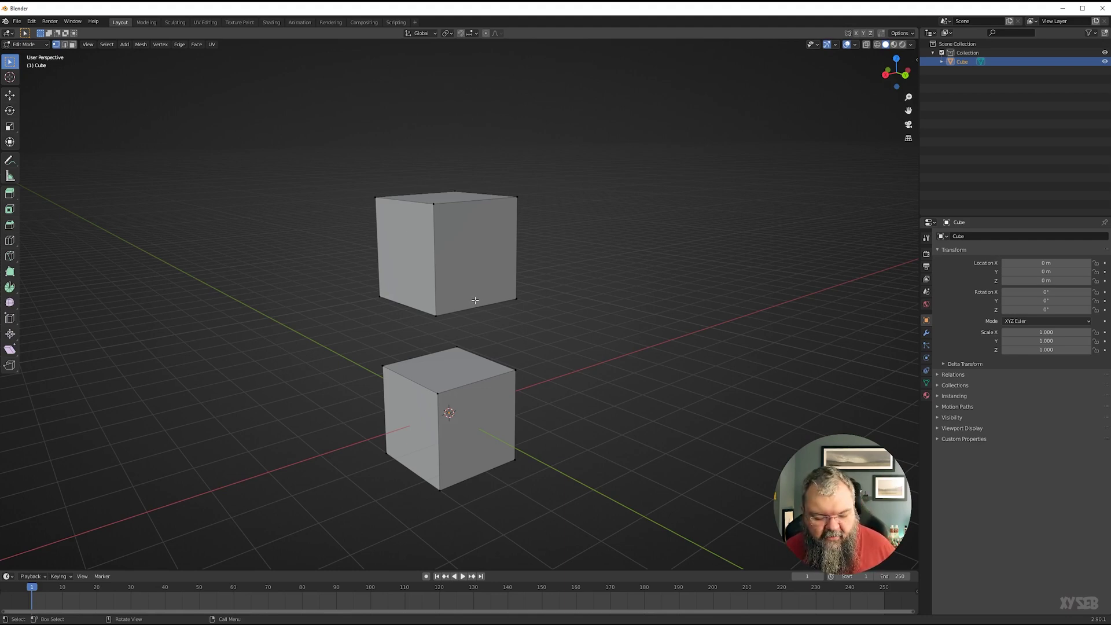
key(p)
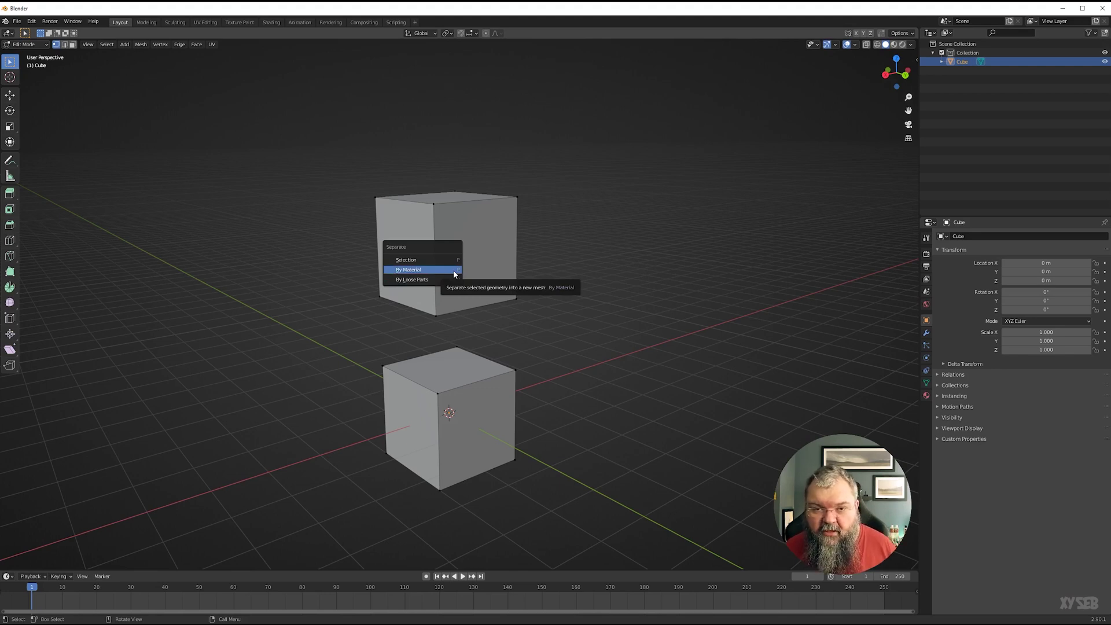
click(420, 280)
key(Tab)
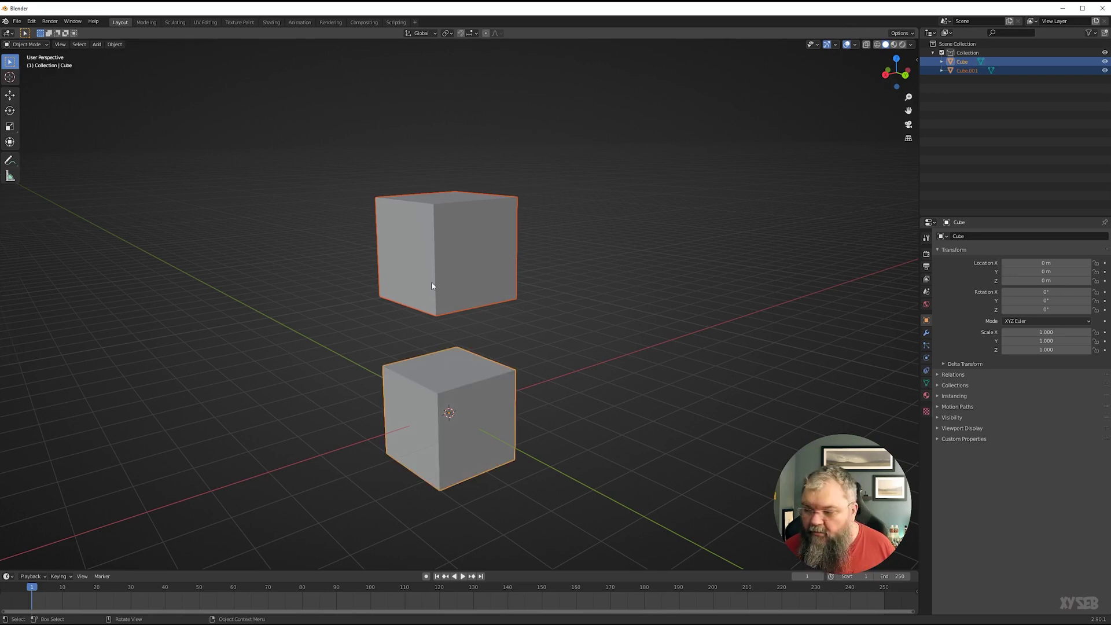
Select each of the two separated cubes in turn to check them individually, ending on the upper cube.
click(431, 281)
click(457, 370)
click(460, 274)
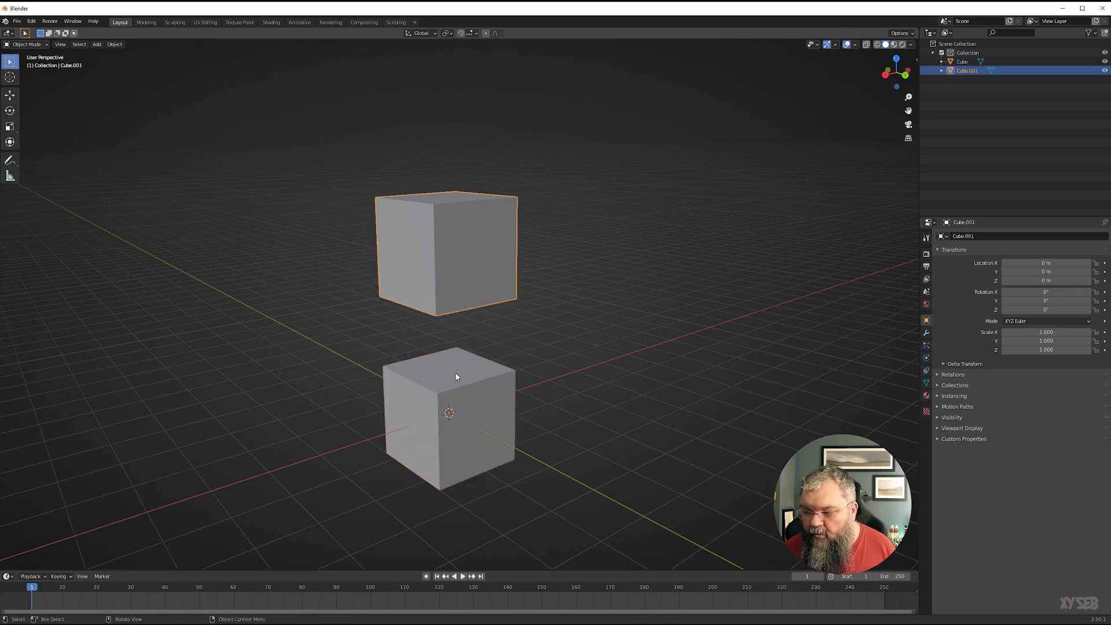
click(455, 376)
click(459, 286)
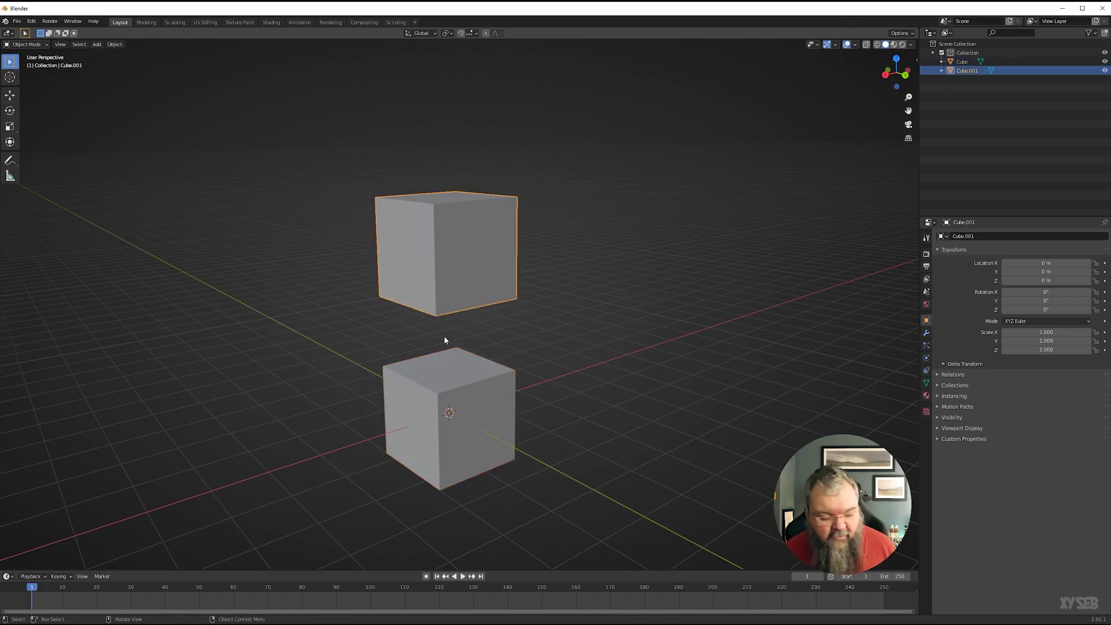
Duplicate the upper cube three times, placing one copy on each side of it and one above.
key(shift+d)
click(565, 316)
key(shift+d)
click(303, 335)
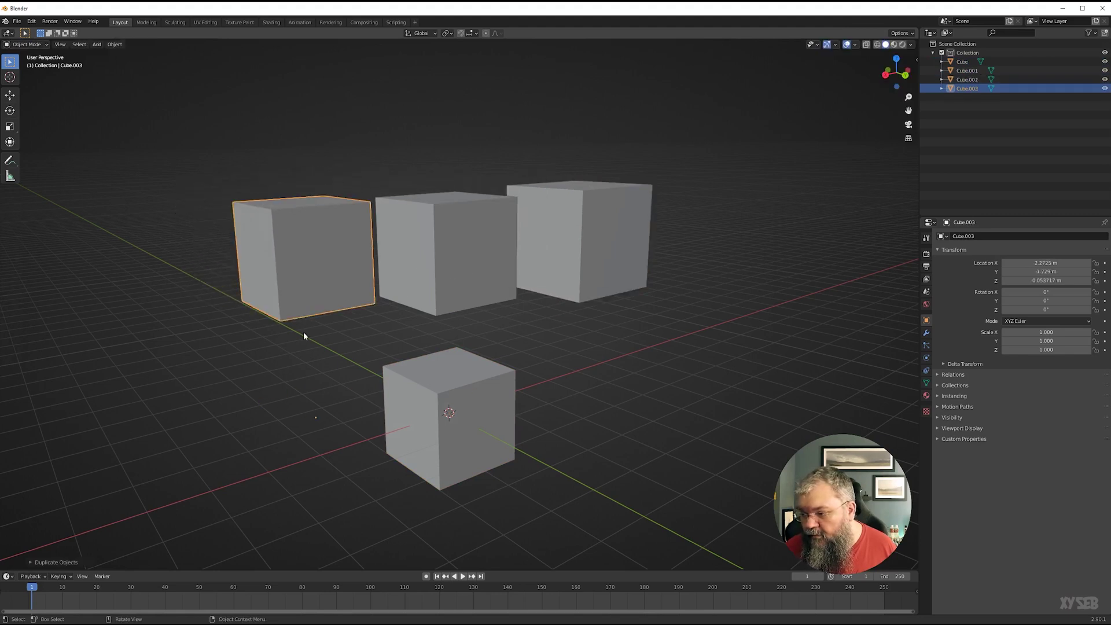
key(shift+d)
click(389, 174)
Select all five cubes with the lowest one active and join them into a single object.
shift+click(307, 254)
shift+click(450, 255)
shift+click(524, 289)
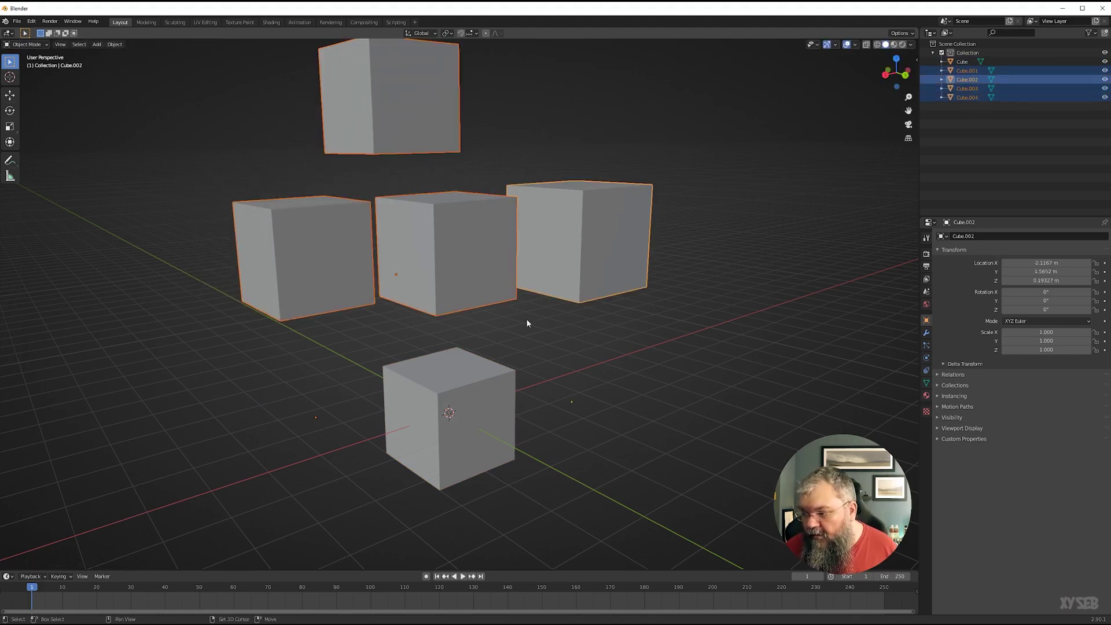
shift+click(441, 401)
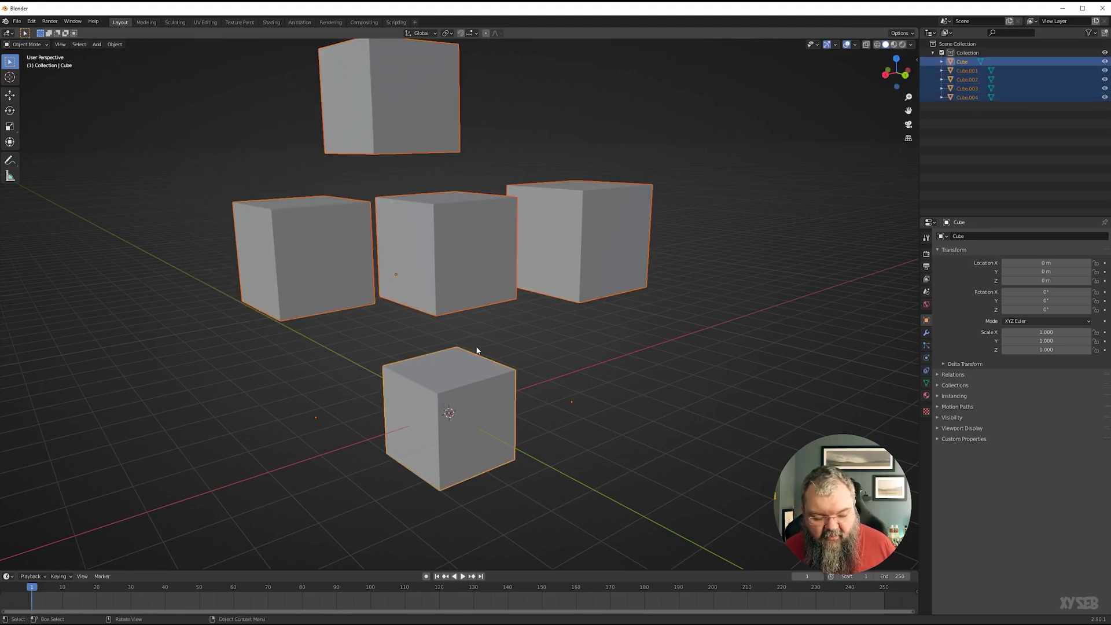
key(ctrl+j)
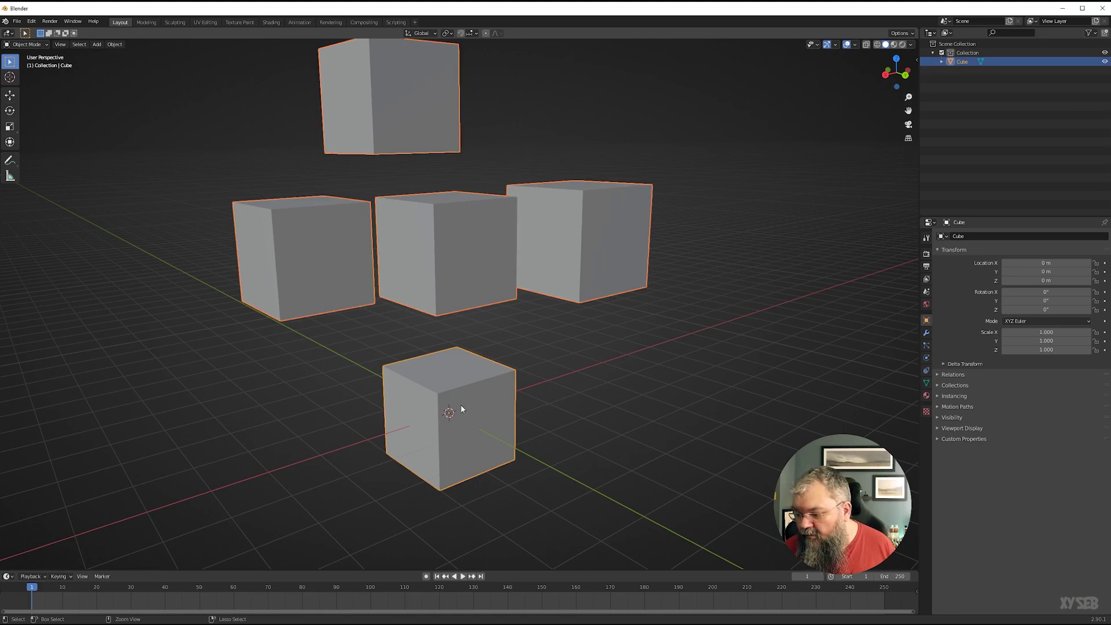
Enter Edit Mode on the joined five-cube object and separate it by loose parts.
key(Tab)
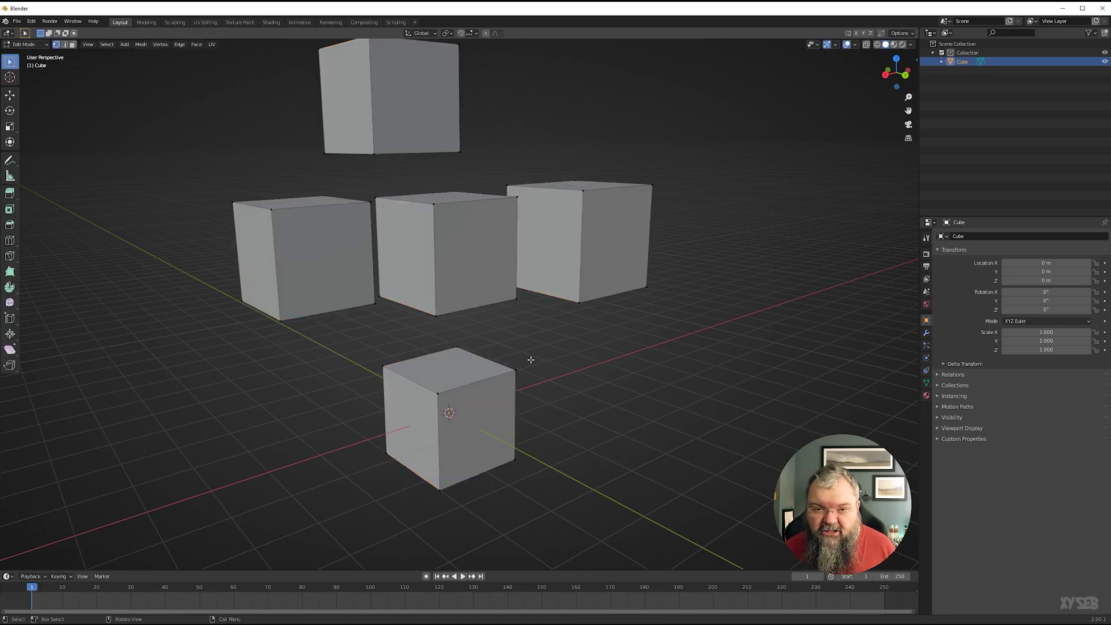
key(Tab)
key(Tab)
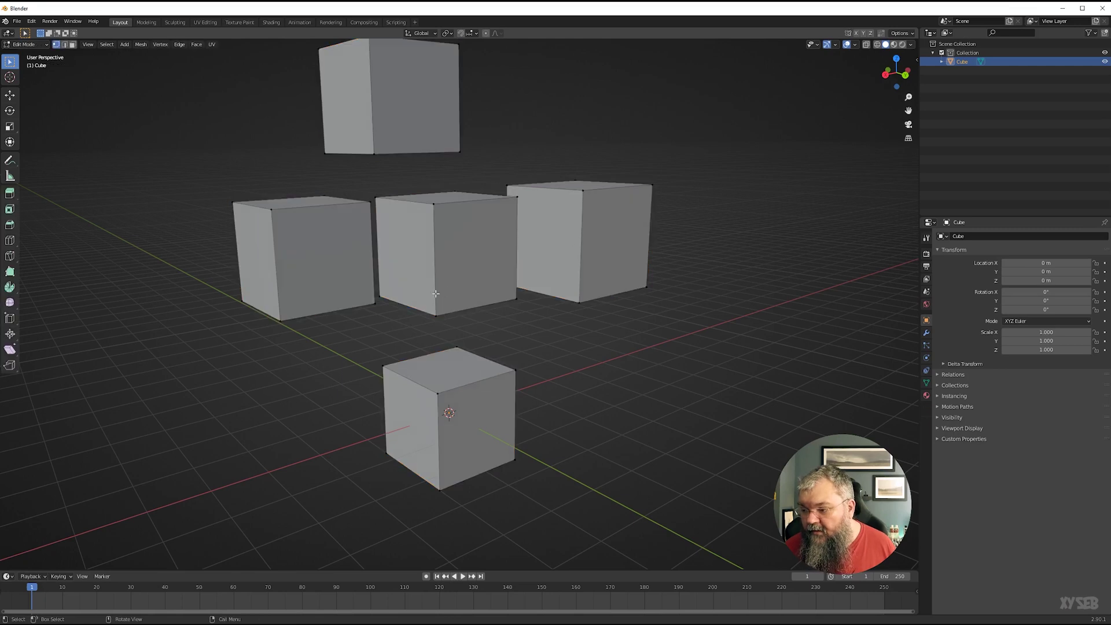
key(p)
click(438, 281)
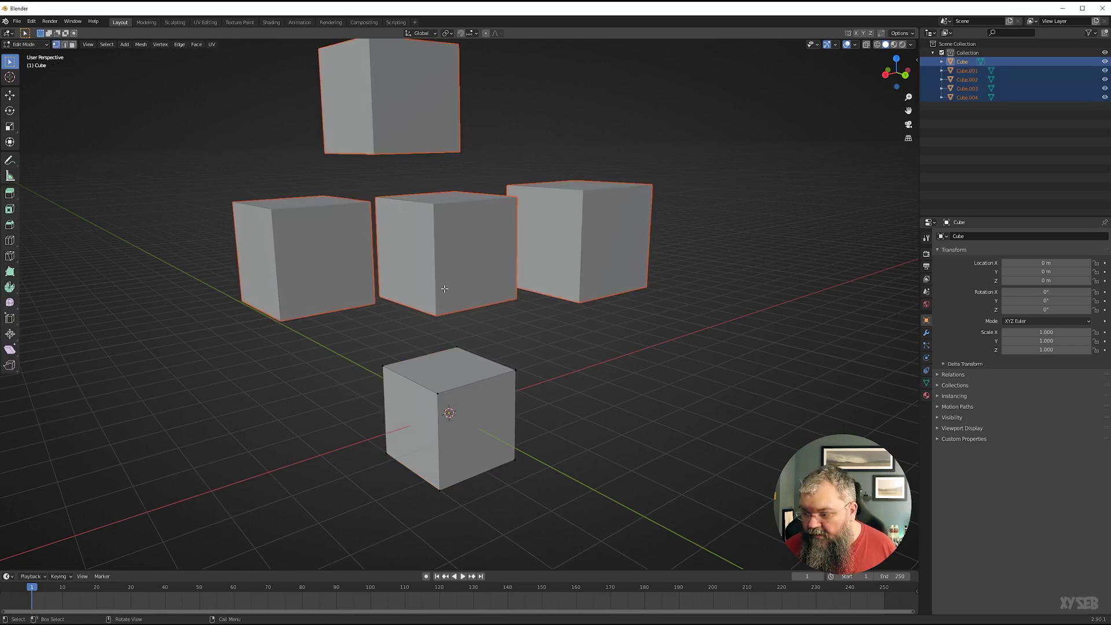
Return to Object Mode and select several of the five cubes one after another to check that each is independent.
key(Tab)
click(442, 383)
click(465, 269)
click(546, 254)
click(350, 280)
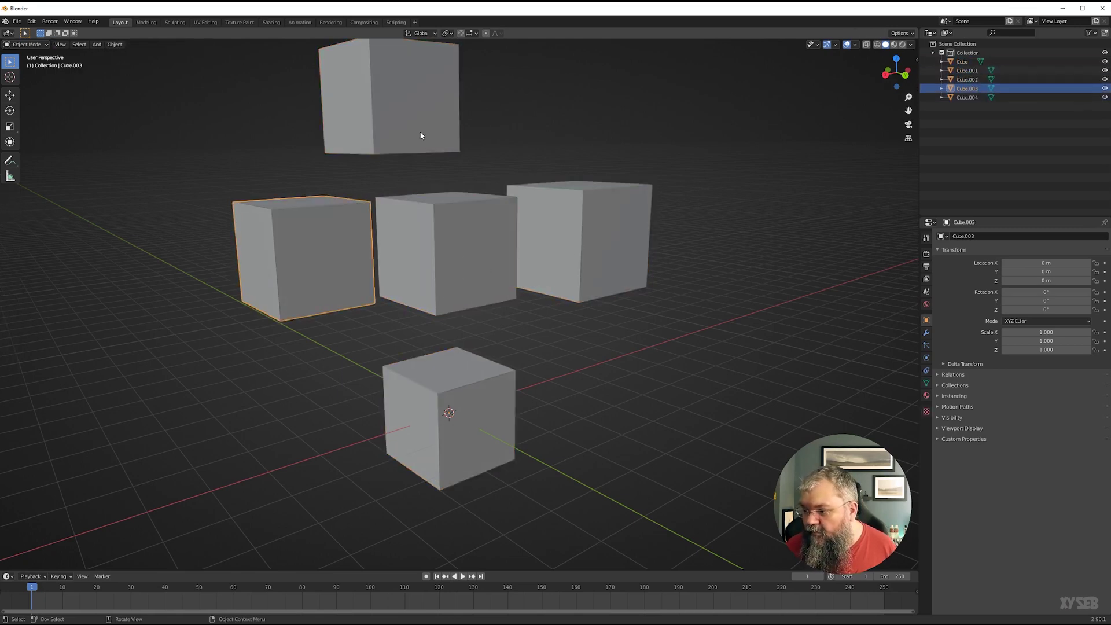
click(506, 236)
click(597, 224)
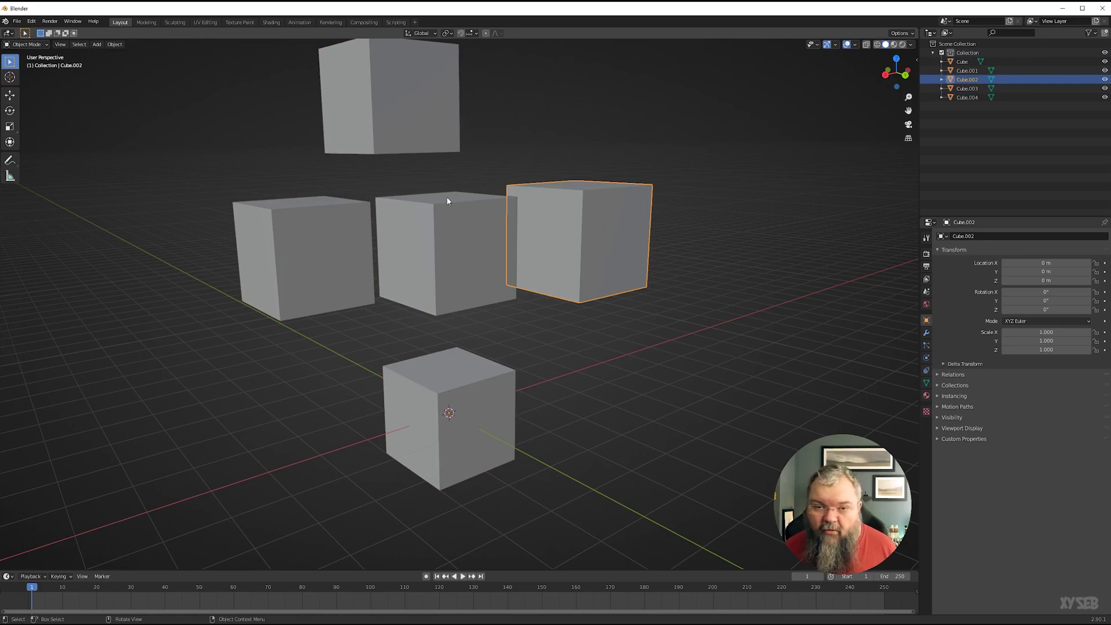
Delete the two side cubes and the topmost cube.
click(420, 266)
click(303, 258)
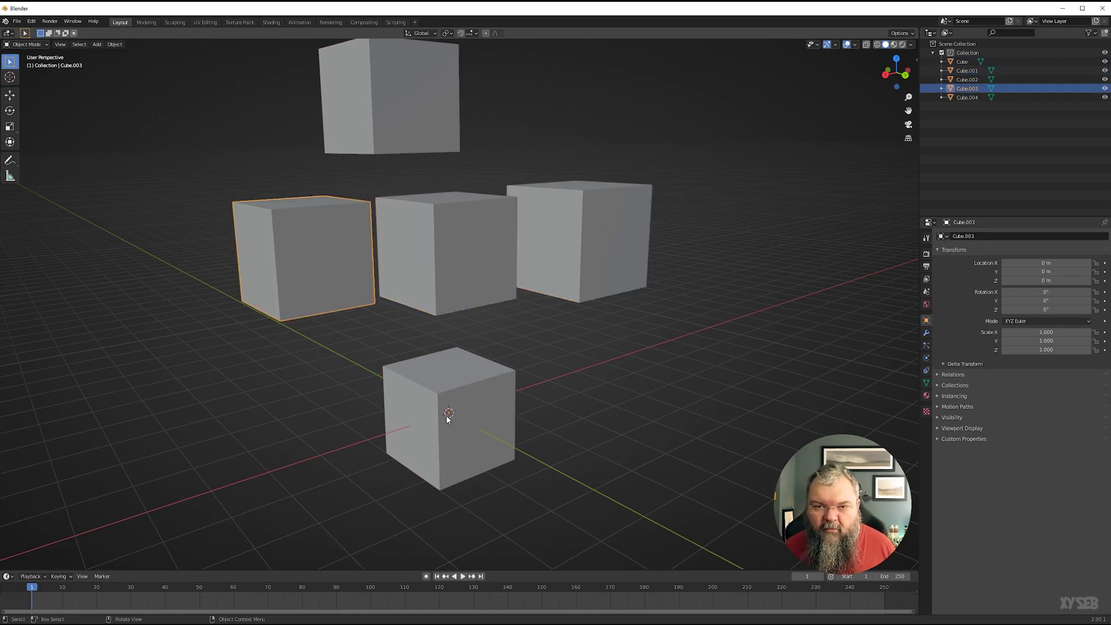
shift+click(608, 225)
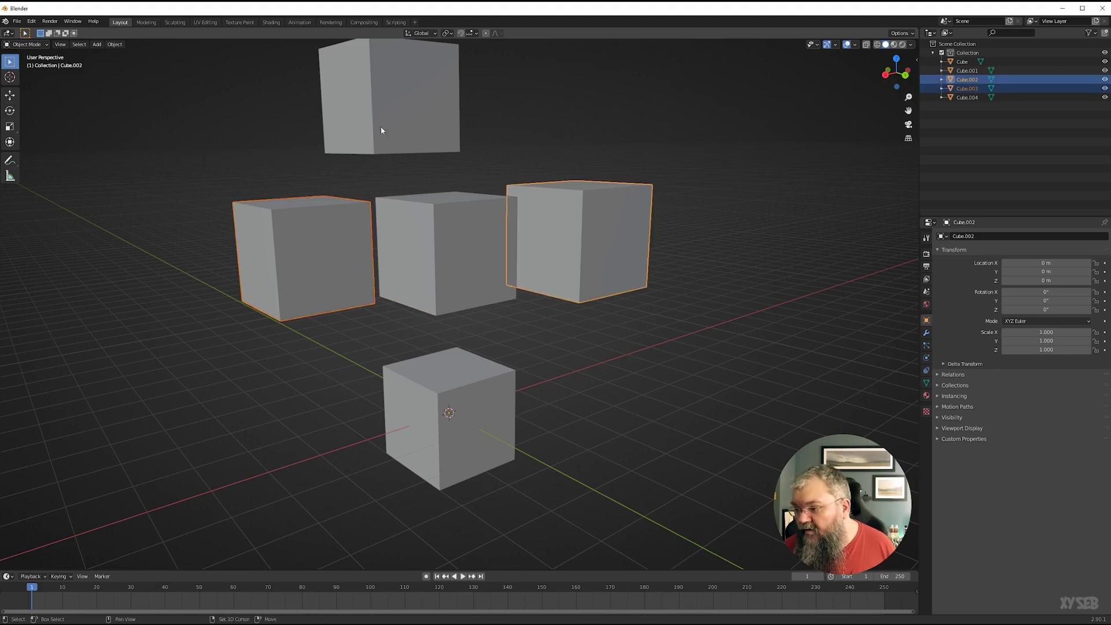
shift+click(406, 116)
key(Delete)
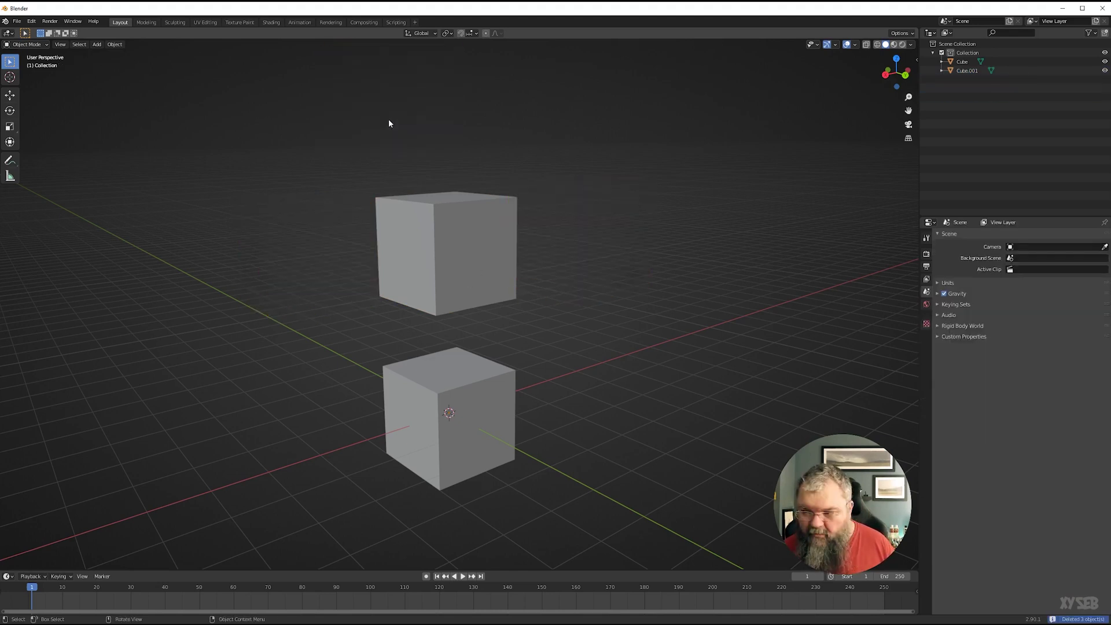
Select the upper cube and then the lower cube, and join them into a single object.
click(462, 300)
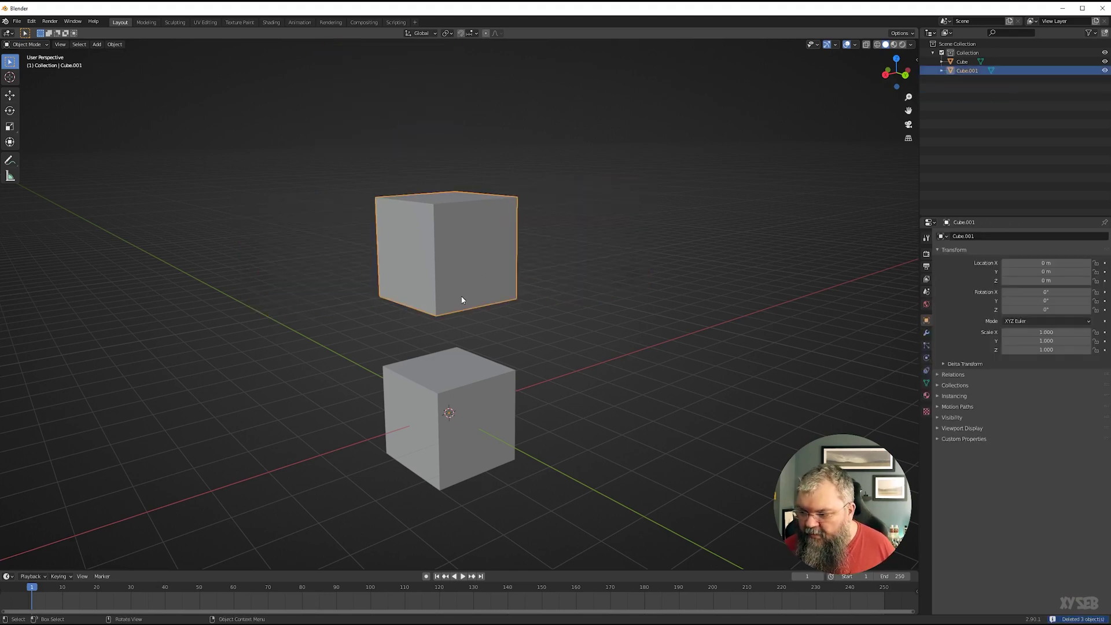
shift+click(497, 445)
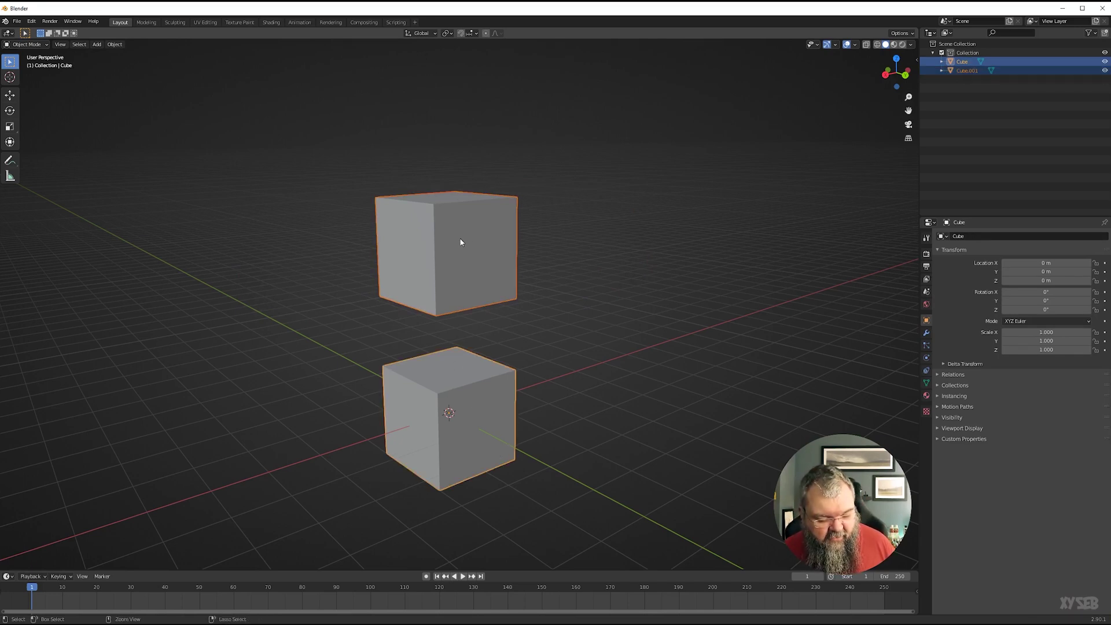
key(ctrl+j)
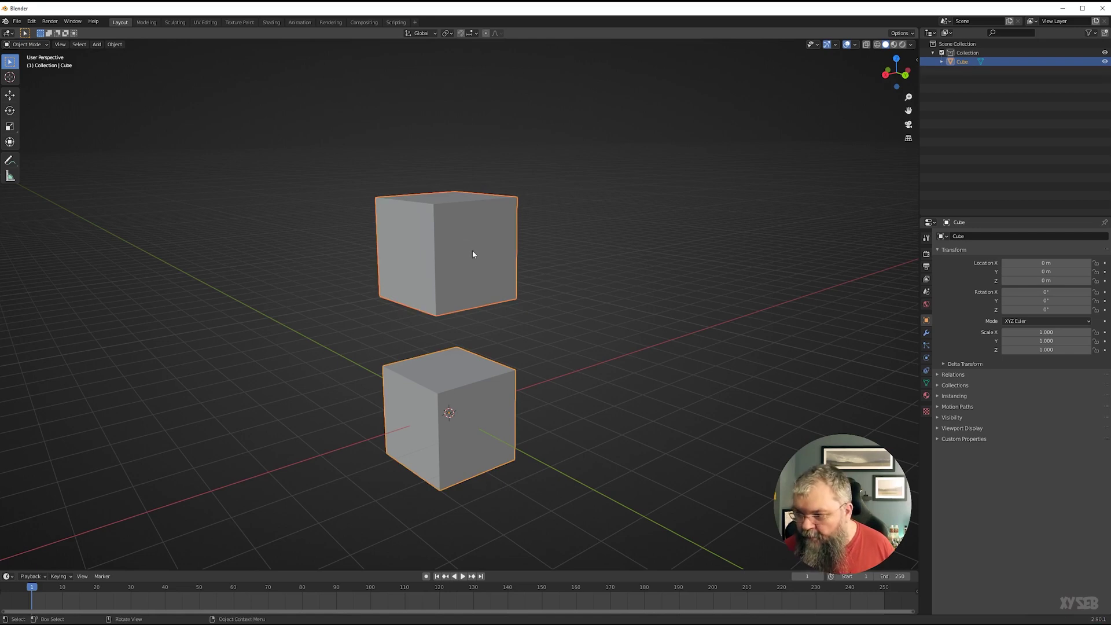
Enter Edit Mode on the joined object and select only the top face of the upper cube.
key(Tab)
middle_drag(456, 314, 452, 285)
drag(324, 121, 585, 332)
middle_drag(565, 324, 475, 283)
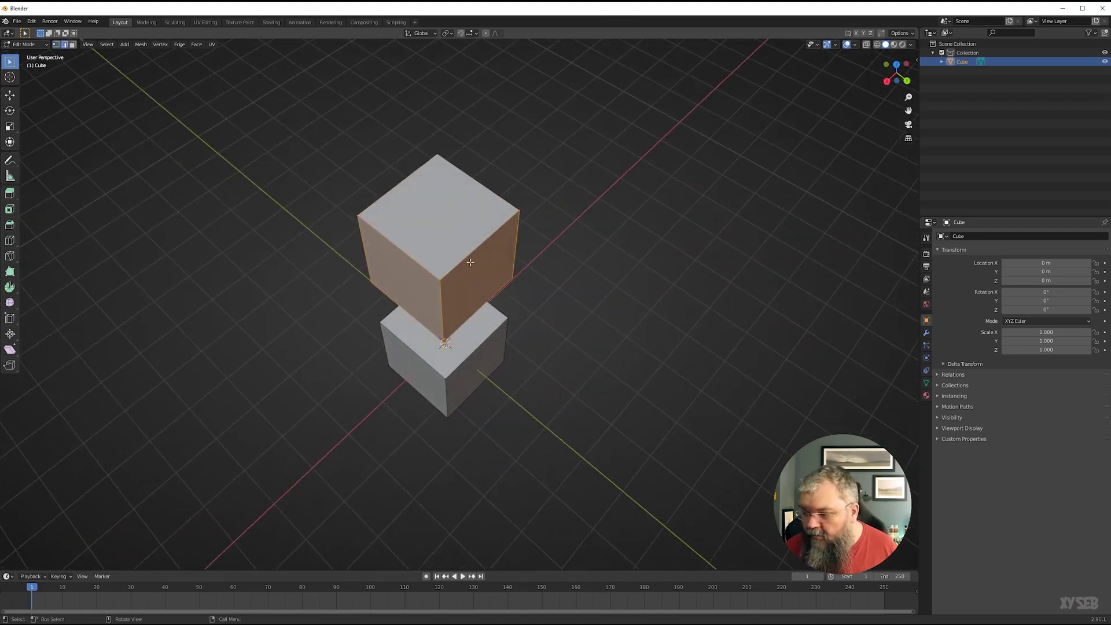
key(alt+a)
shift+click(409, 247)
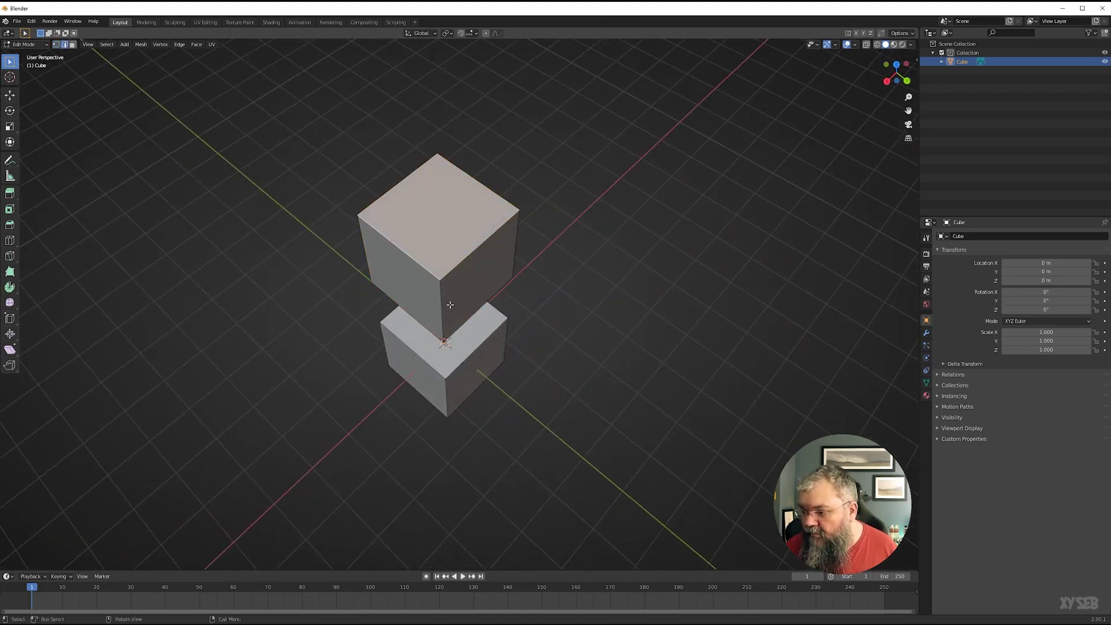
middle_drag(449, 305, 434, 253)
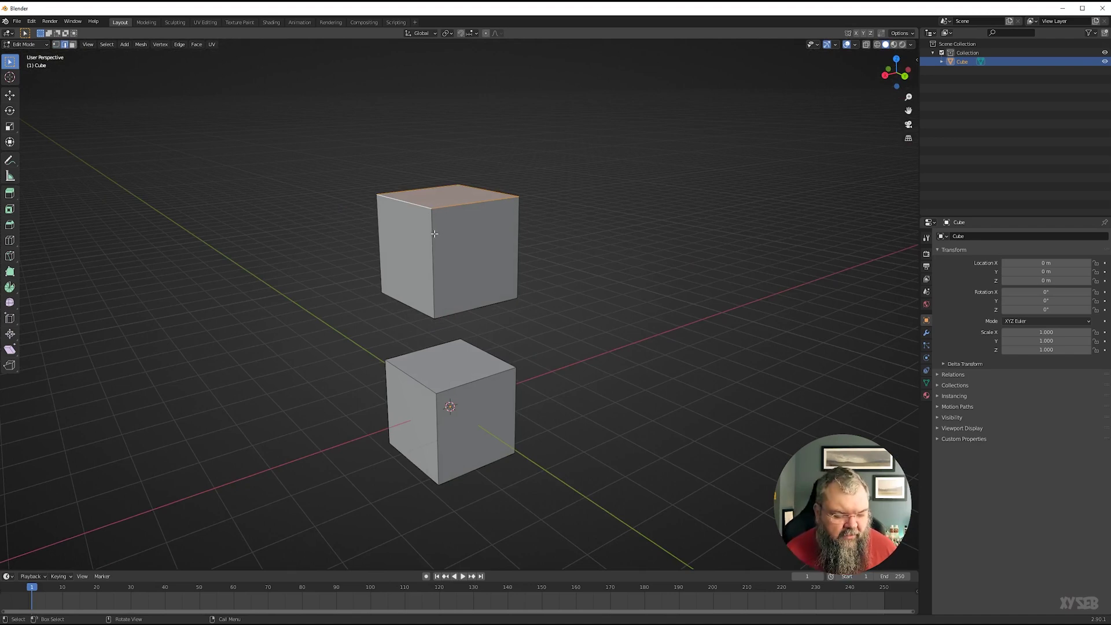
Separate the selected top face by selection and, in Object Mode, try moving it away from the cube.
key(p)
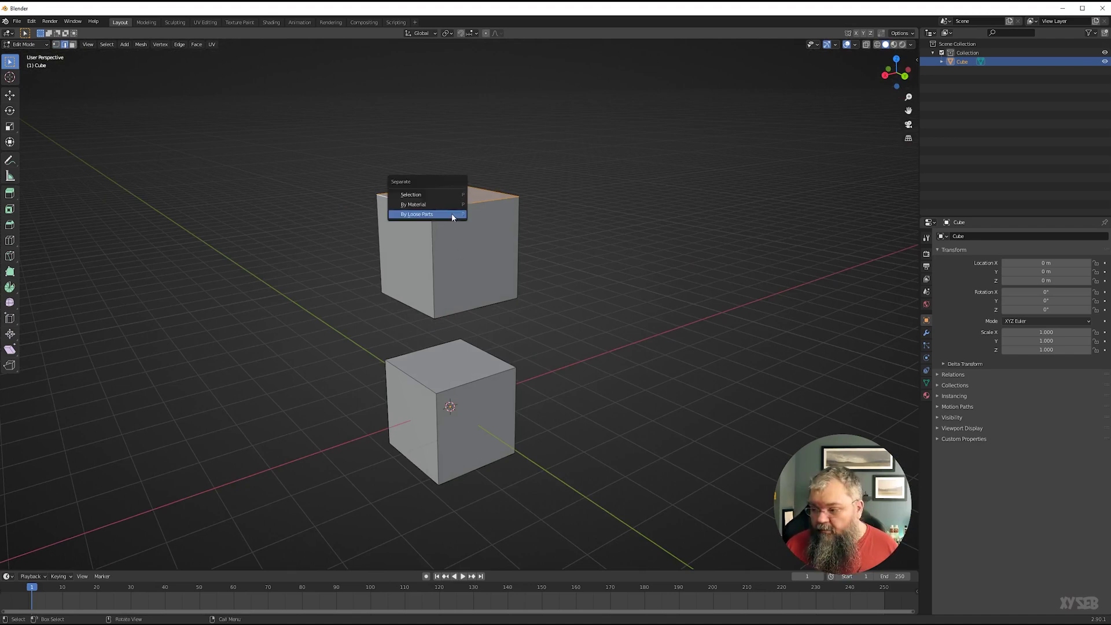
click(442, 192)
key(Tab)
click(450, 198)
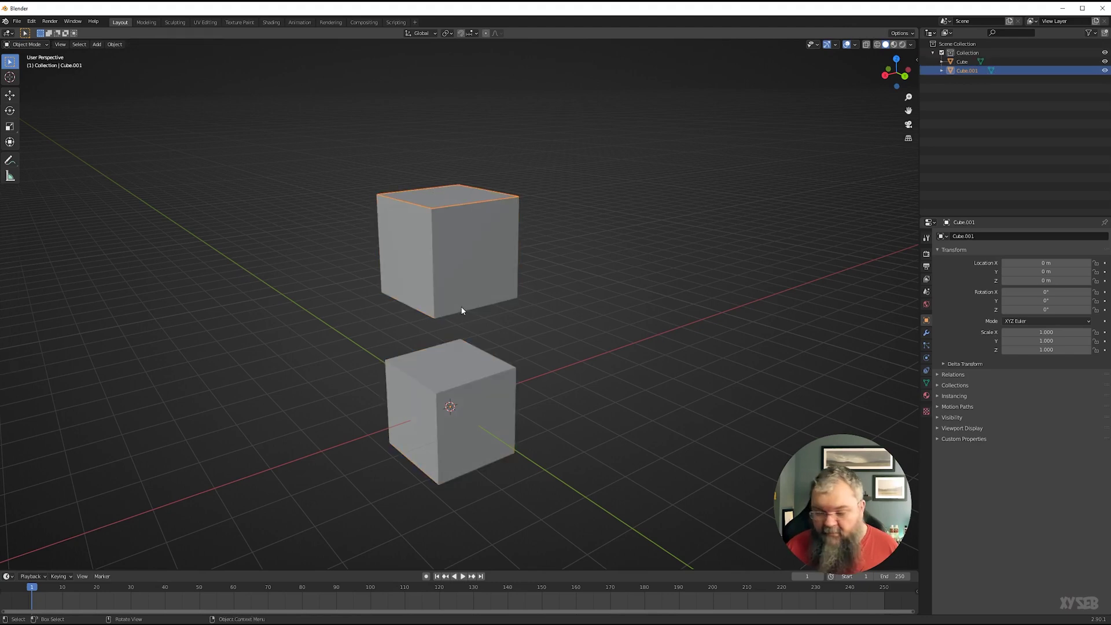
key(g)
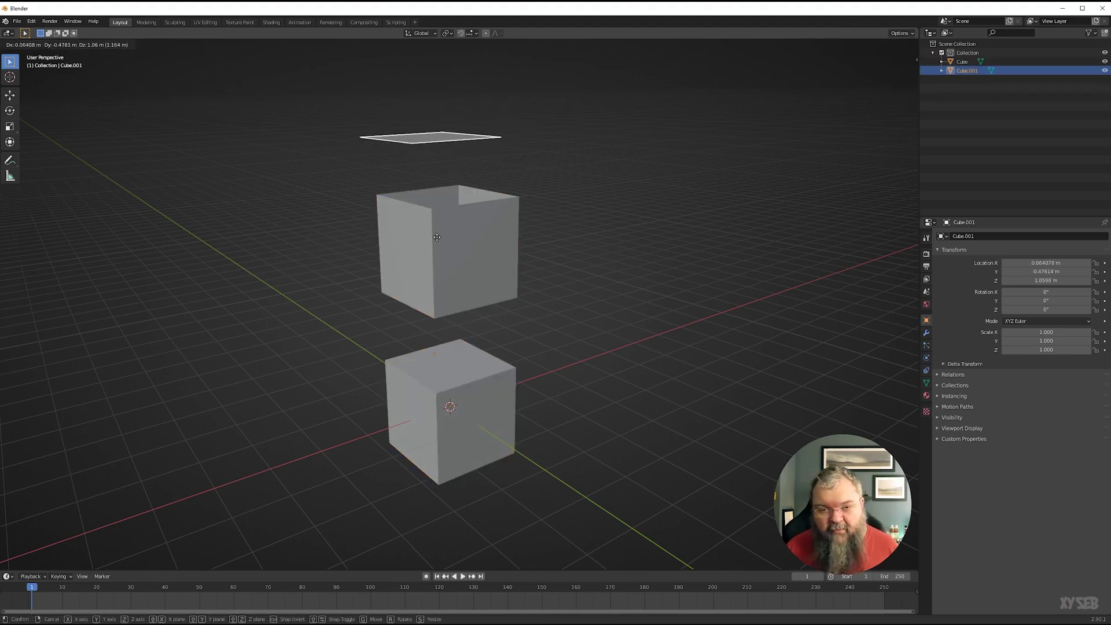
right_click(475, 218)
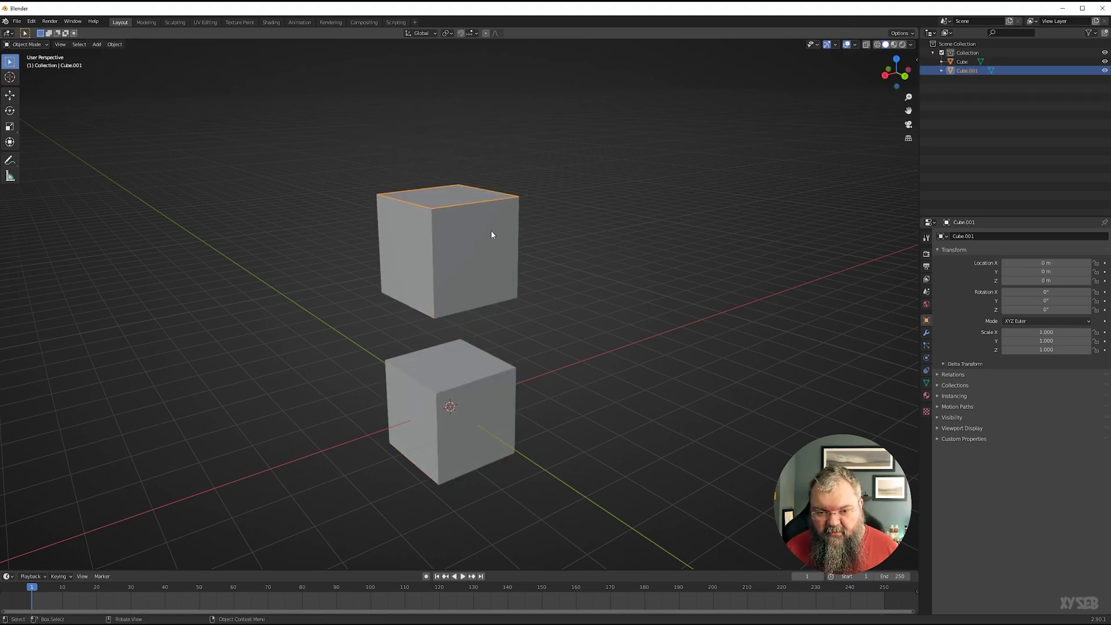
Undo the separation of the top face and go back to Edit Mode on the joined object.
key(ctrl+z)
key(ctrl+z)
key(ctrl+z)
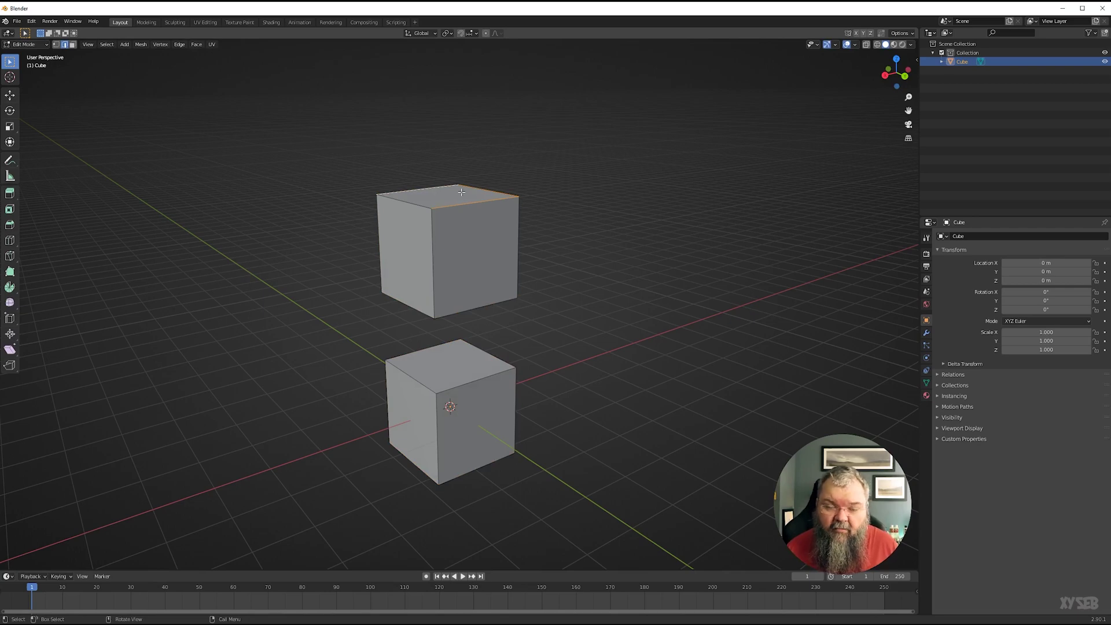
click(455, 238)
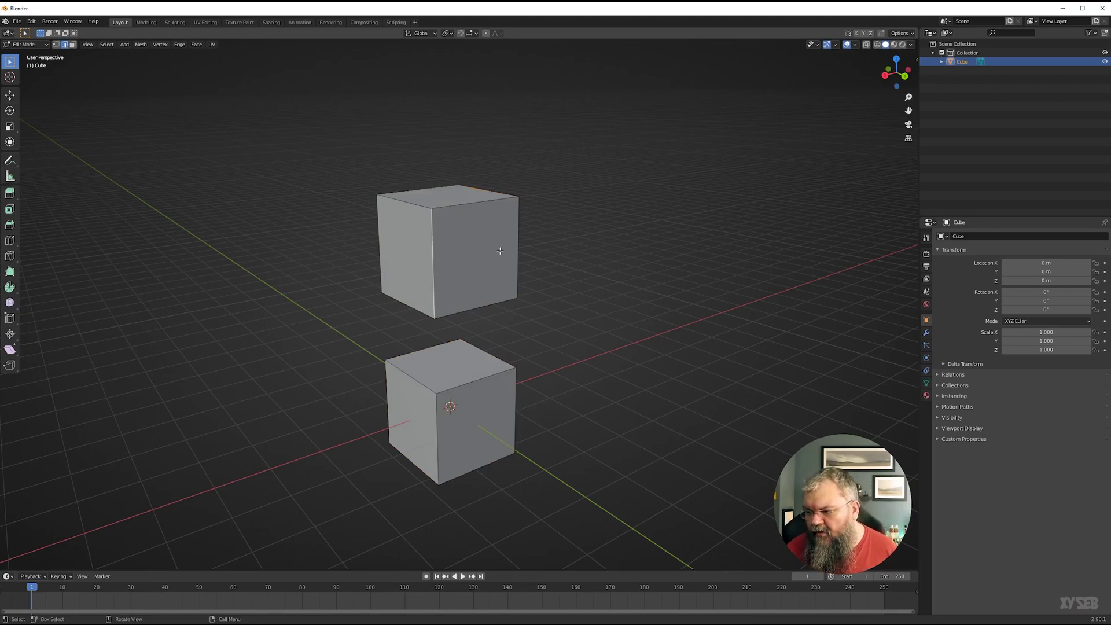
key(Tab)
key(Tab)
Delete the two facing faces of the joined object: the upper cube's bottom face and the lower cube's top face.
middle_drag(372, 308, 451, 295)
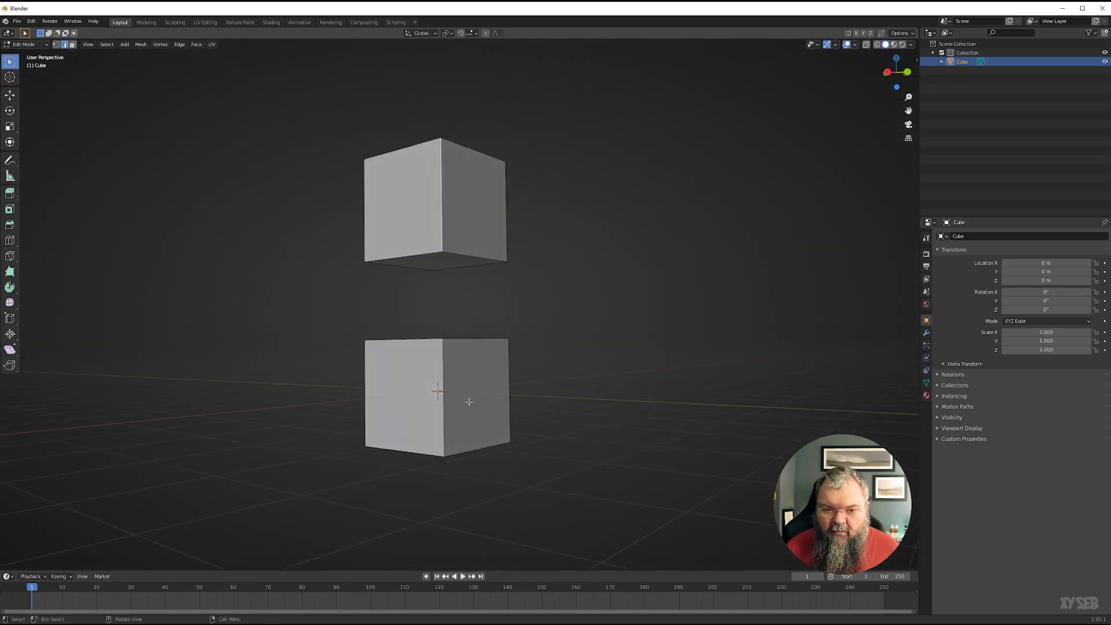
scroll(520, 333, up, 3)
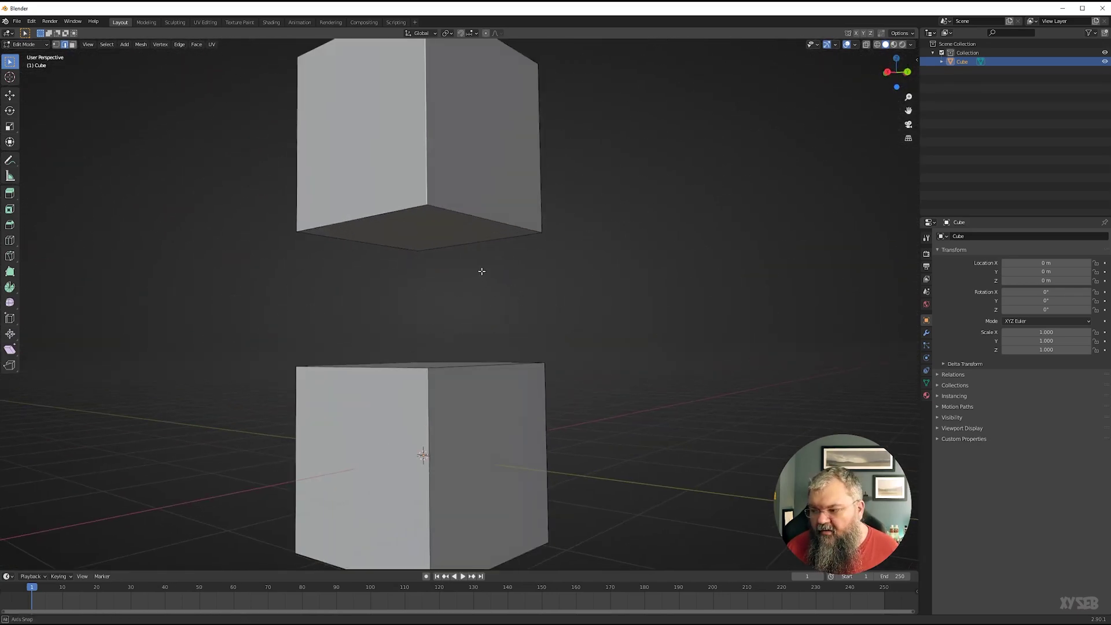
middle_drag(480, 199, 409, 275)
click(397, 236)
shift+click(491, 394)
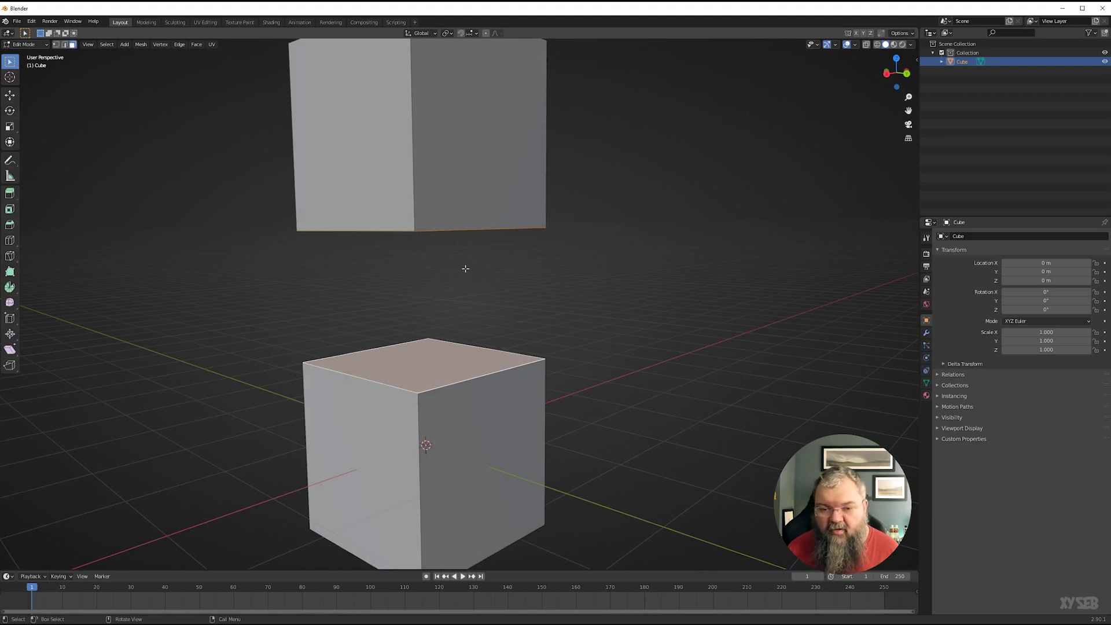
middle_drag(368, 313, 409, 315)
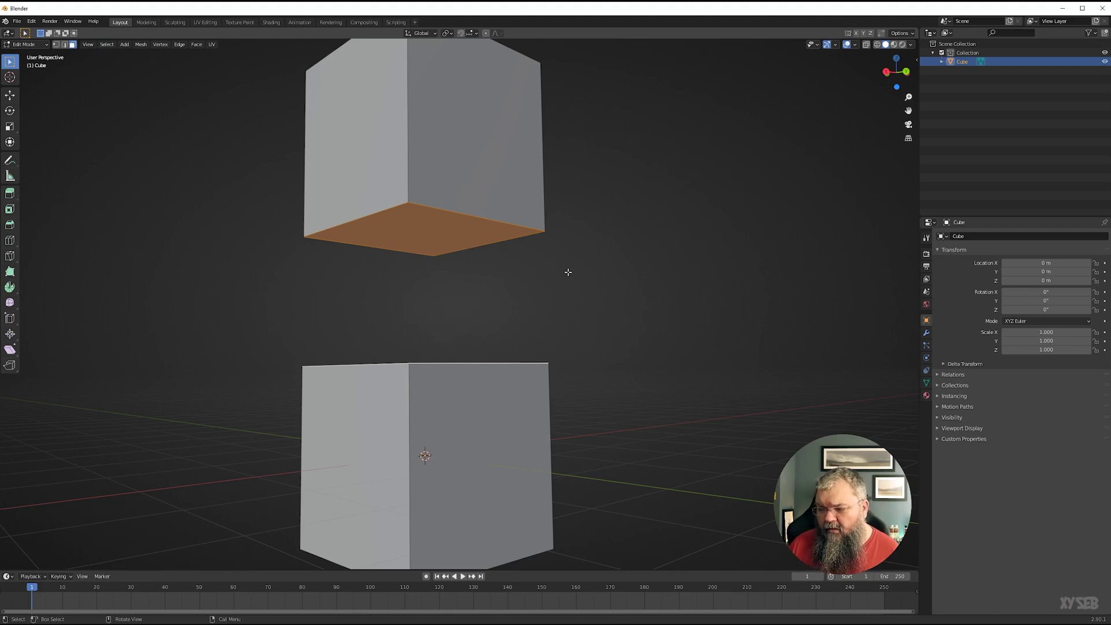
middle_drag(469, 254, 474, 280)
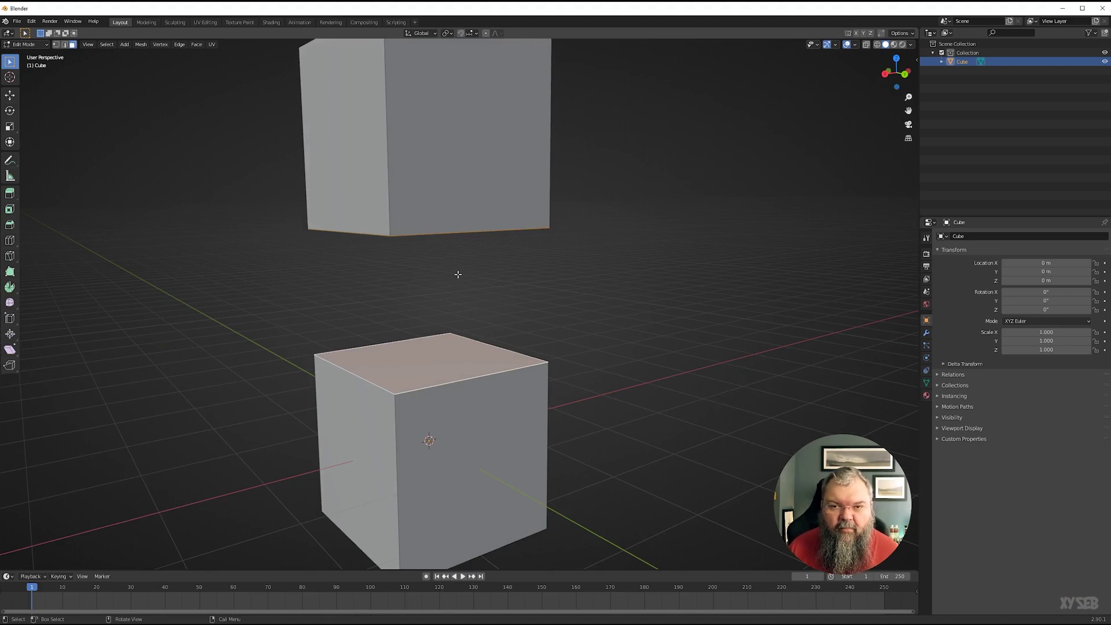
mouse_move(444, 275)
middle_down()
mouse_move(454, 277)
mouse_move(419, 308)
mouse_move(424, 283)
middle_up()
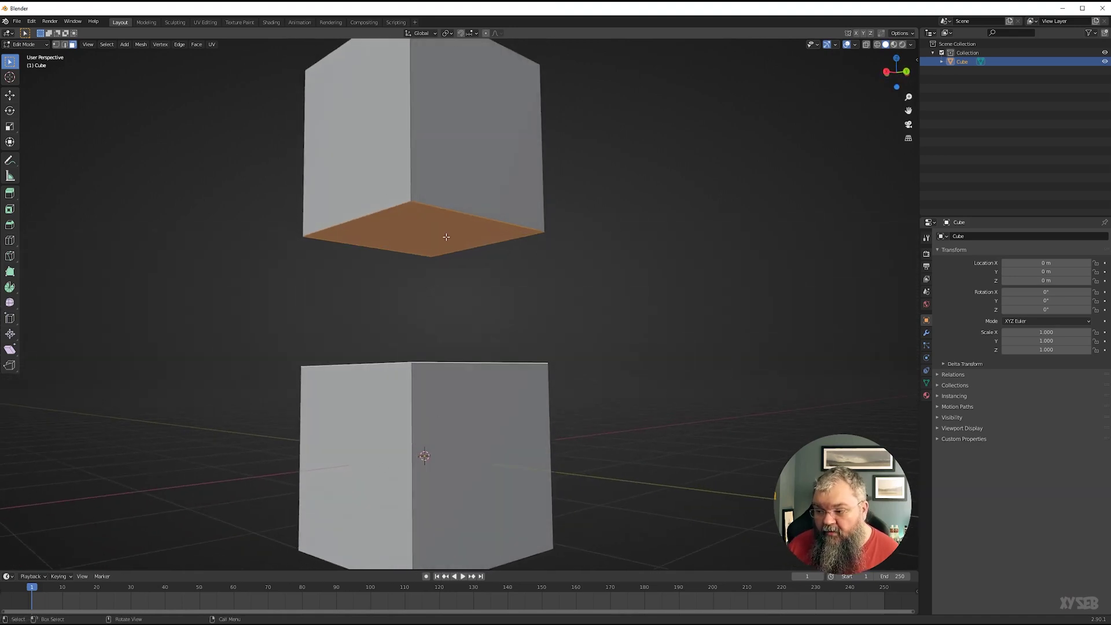
middle_drag(421, 328, 418, 363)
key(x)
click(420, 368)
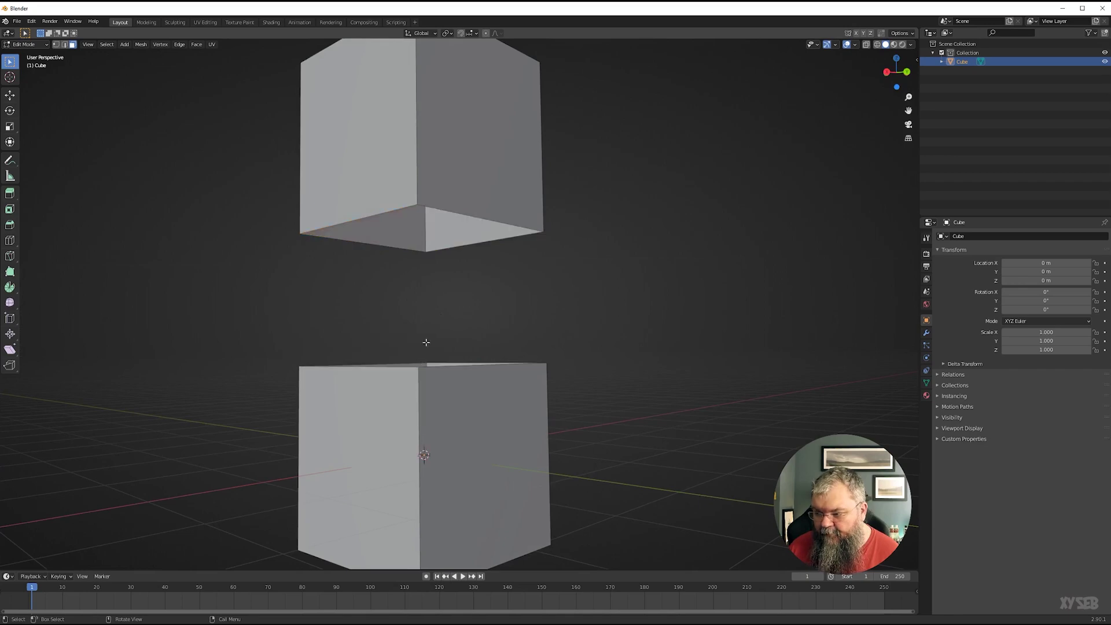
middle_drag(426, 342, 522, 349)
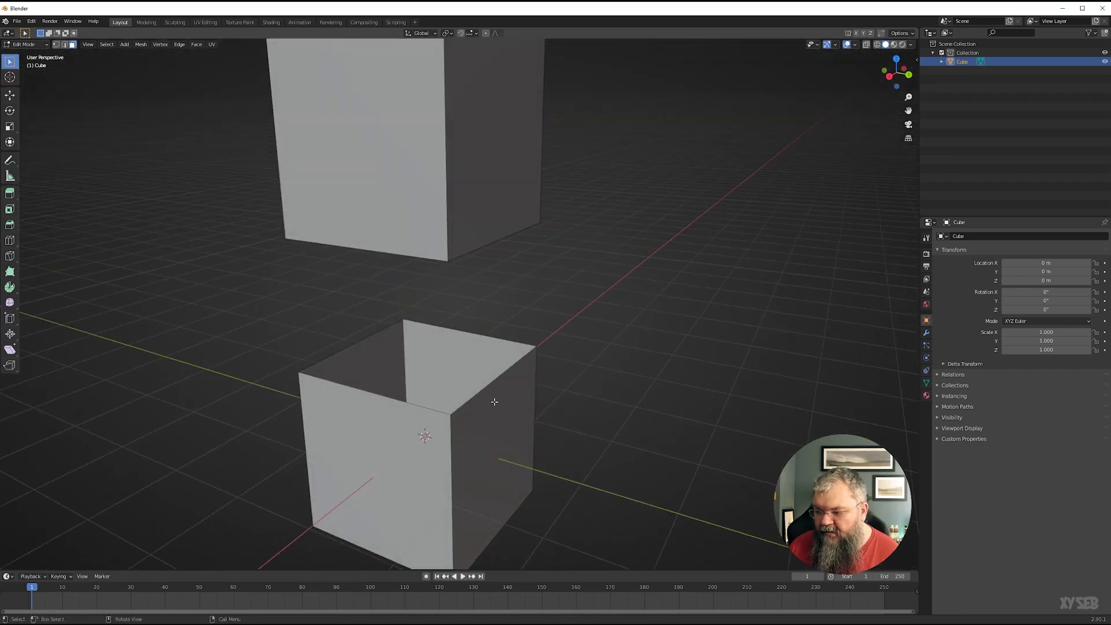
middle_drag(494, 402, 456, 224)
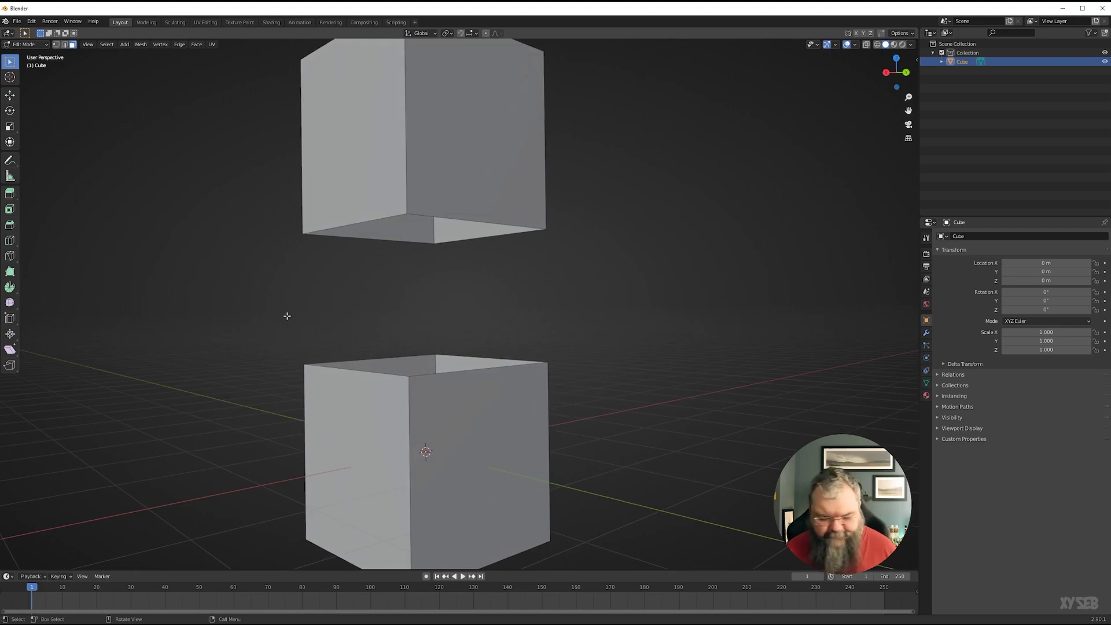
Try to fill a face between the two open cubes from four matching corner vertices on one side.
key(1)
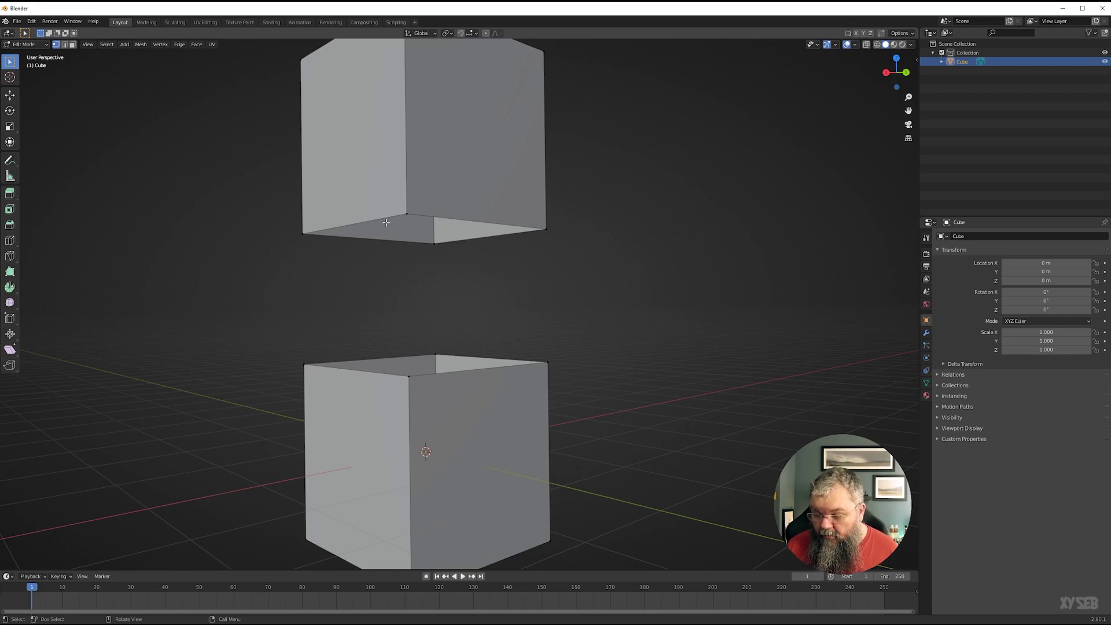
middle_drag(408, 386, 410, 423)
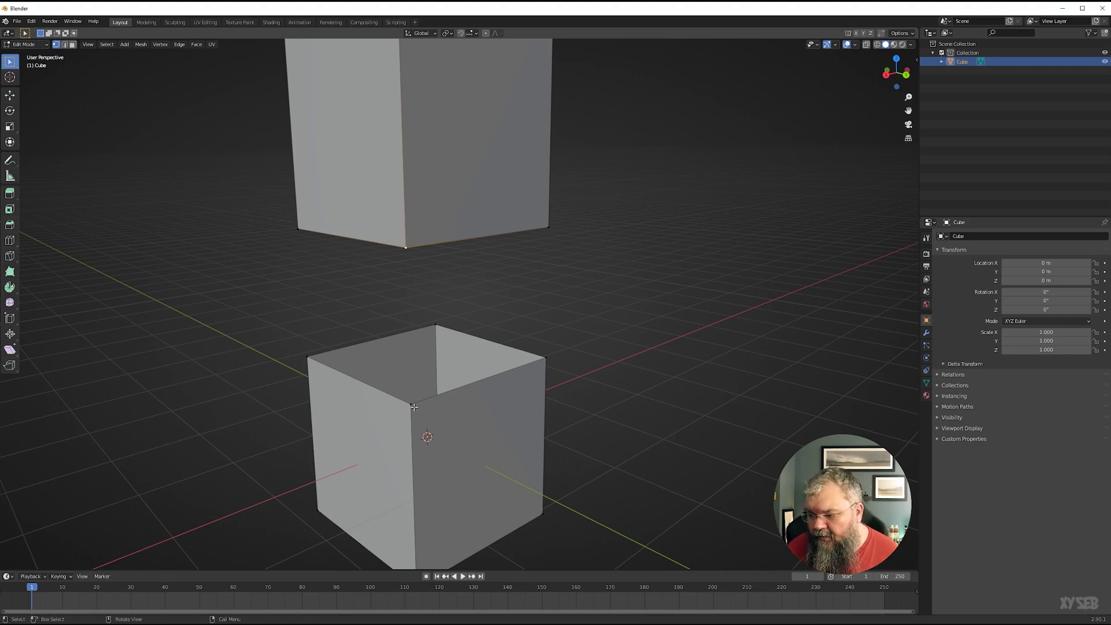
middle_drag(413, 406, 415, 370)
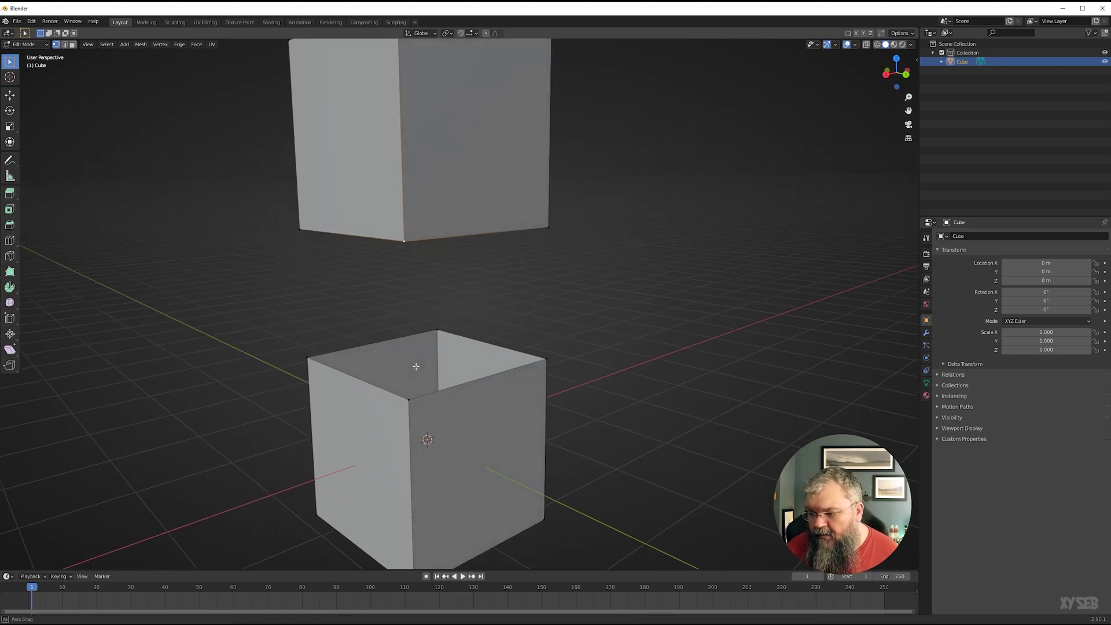
shift+click(547, 360)
shift+click(548, 228)
middle_drag(480, 399, 534, 323)
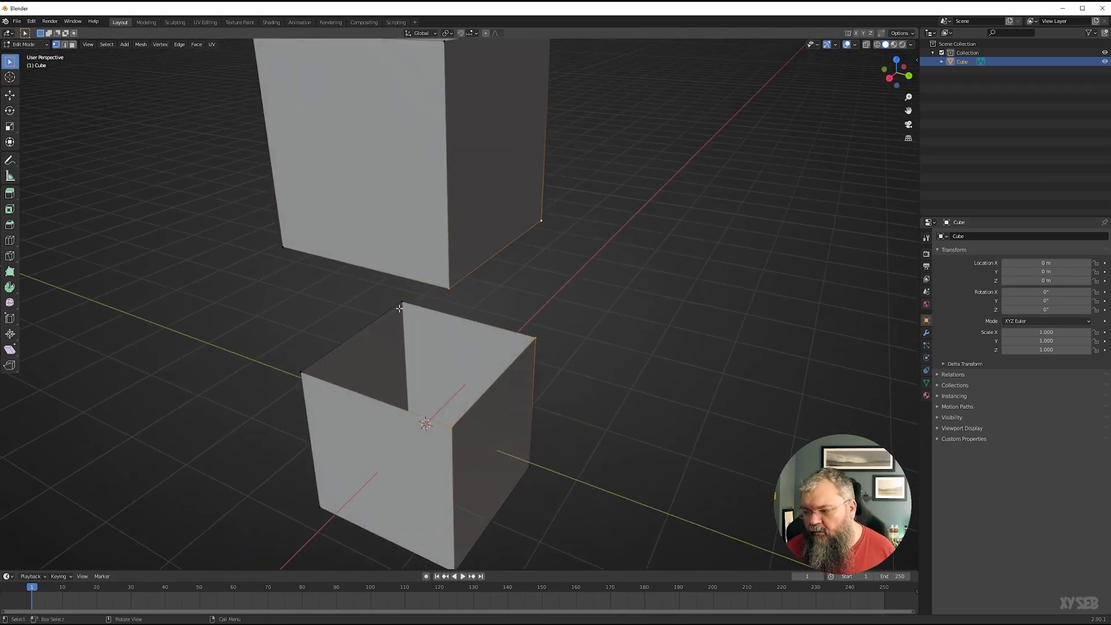
middle_drag(399, 309, 389, 303)
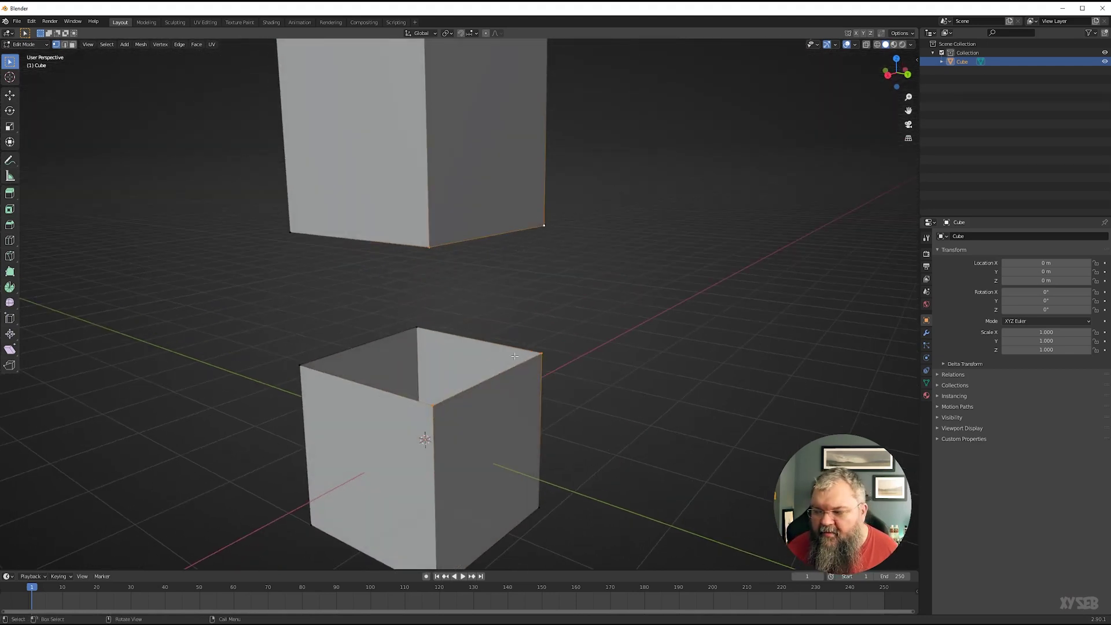
middle_drag(494, 347, 470, 326)
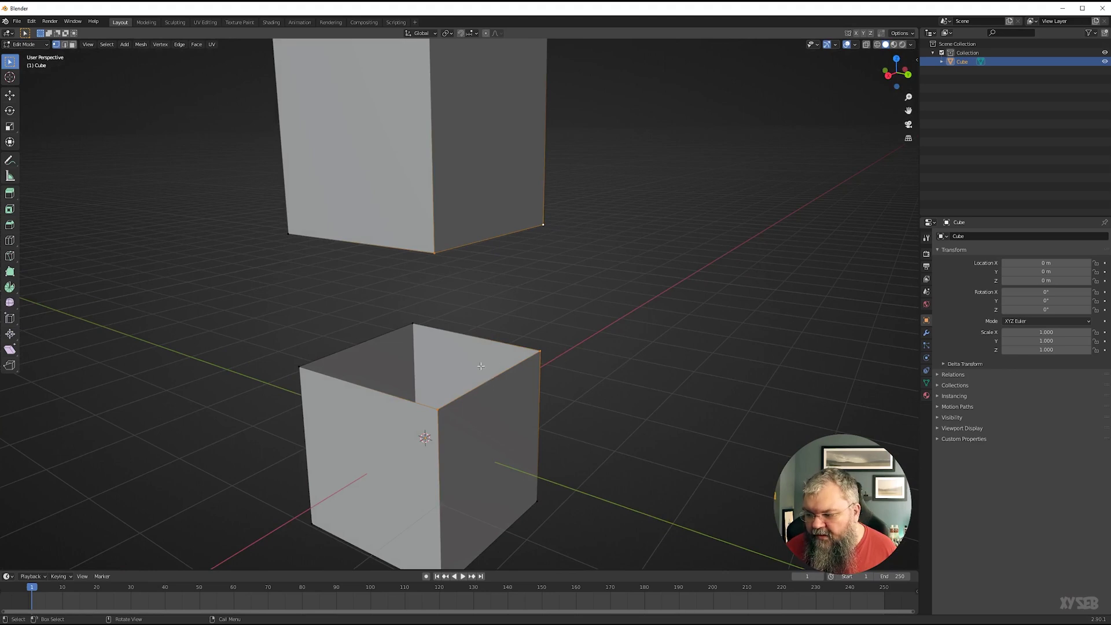
key(f)
middle_drag(480, 366, 358, 340)
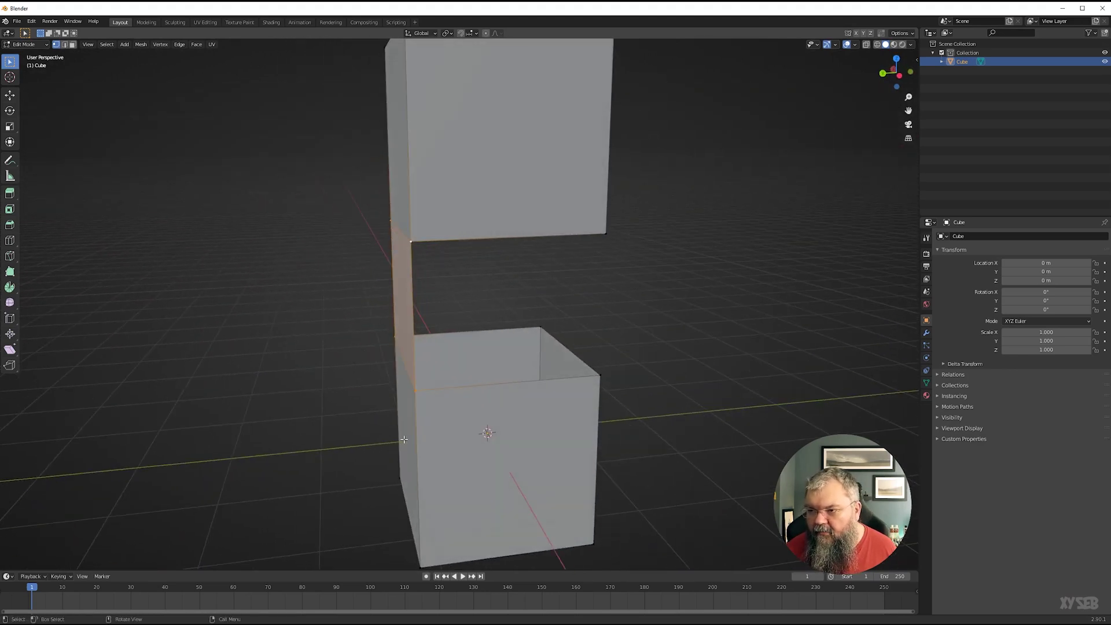
middle_drag(353, 319, 519, 393)
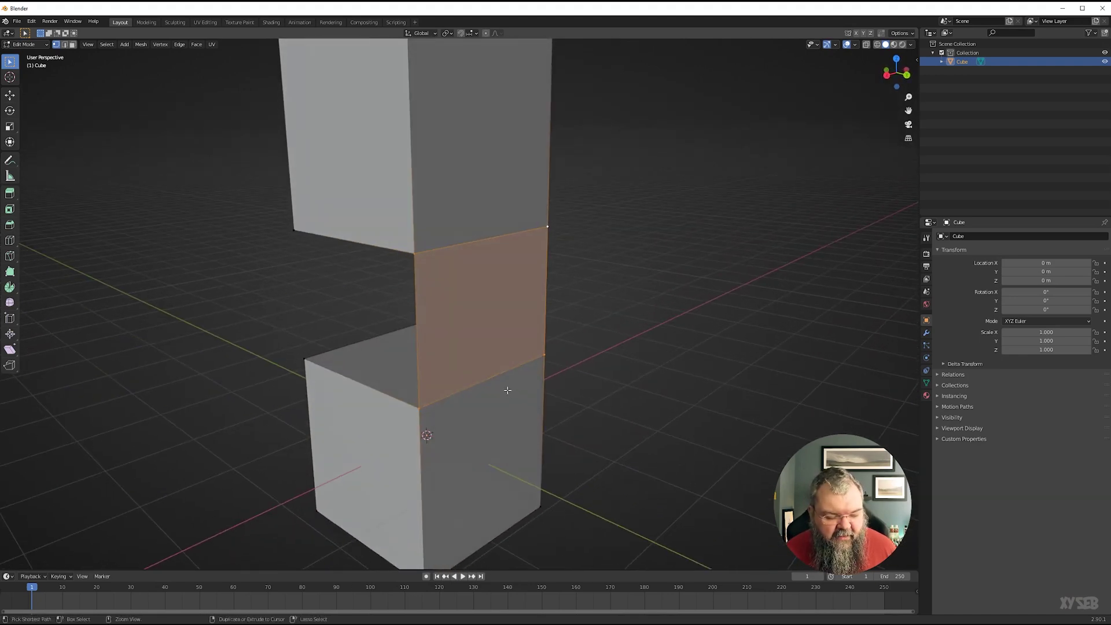
key(ctrl+z)
In edge selection mode, select the matching open edges of both cubes on one side and fill a face between them.
key(2)
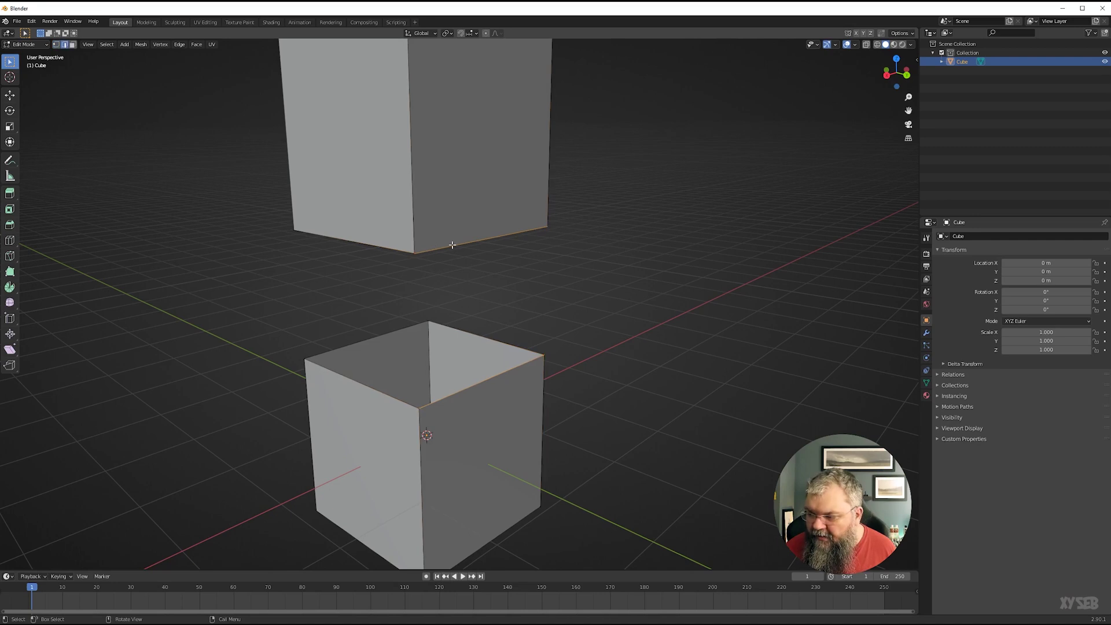
click(452, 245)
shift+click(483, 382)
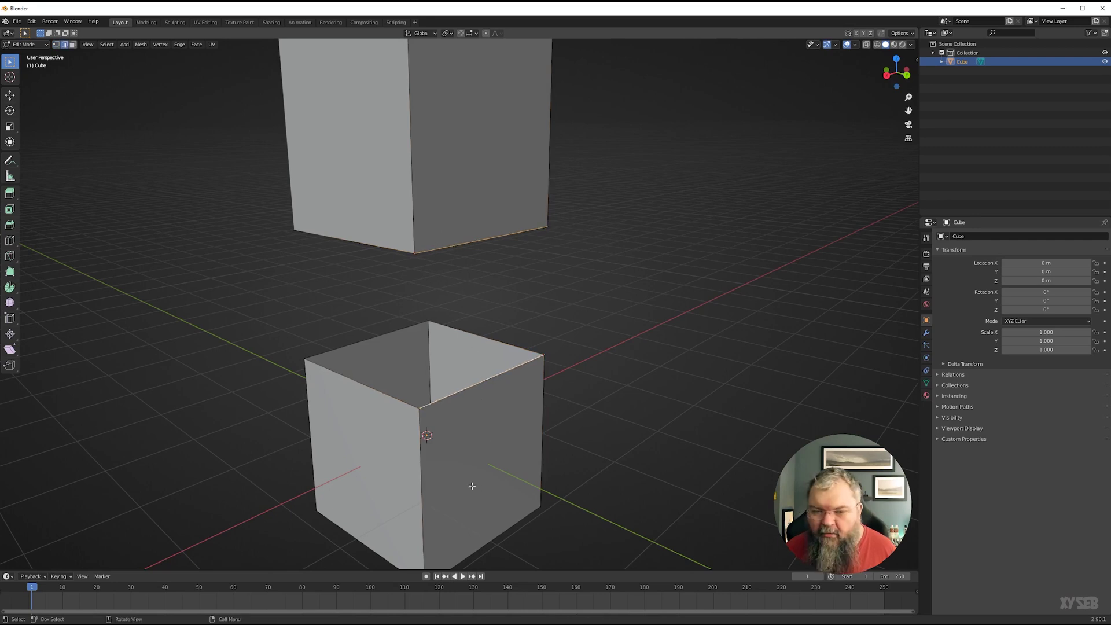
key(f)
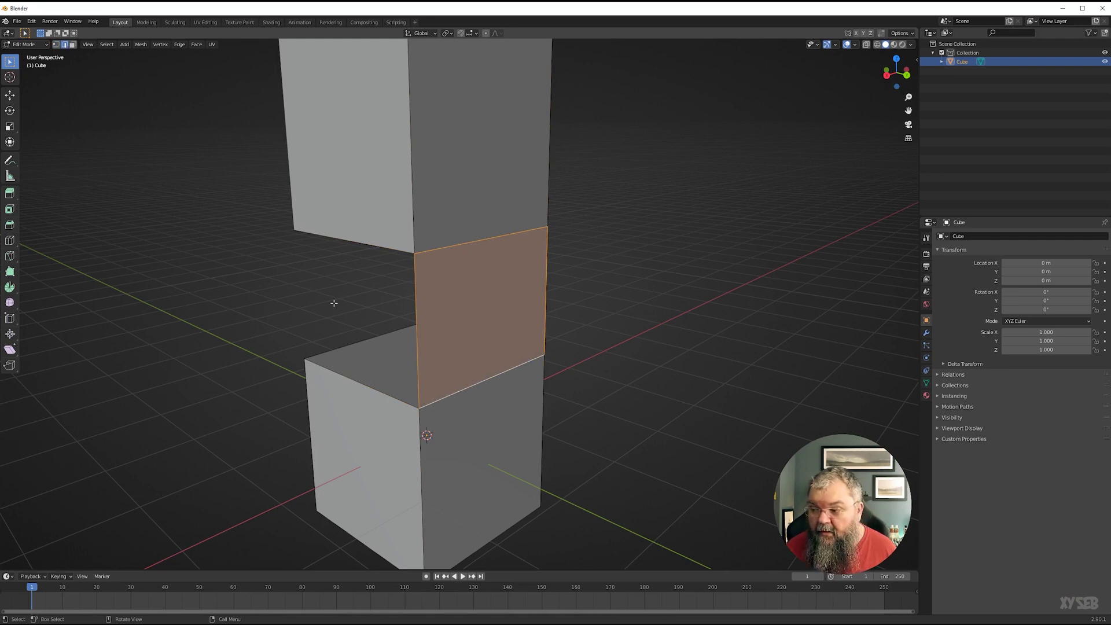
Fill faces on two more open sides between the cubes by selecting each side's matching upper and lower edges.
middle_drag(332, 305, 401, 303)
shift+click(436, 410)
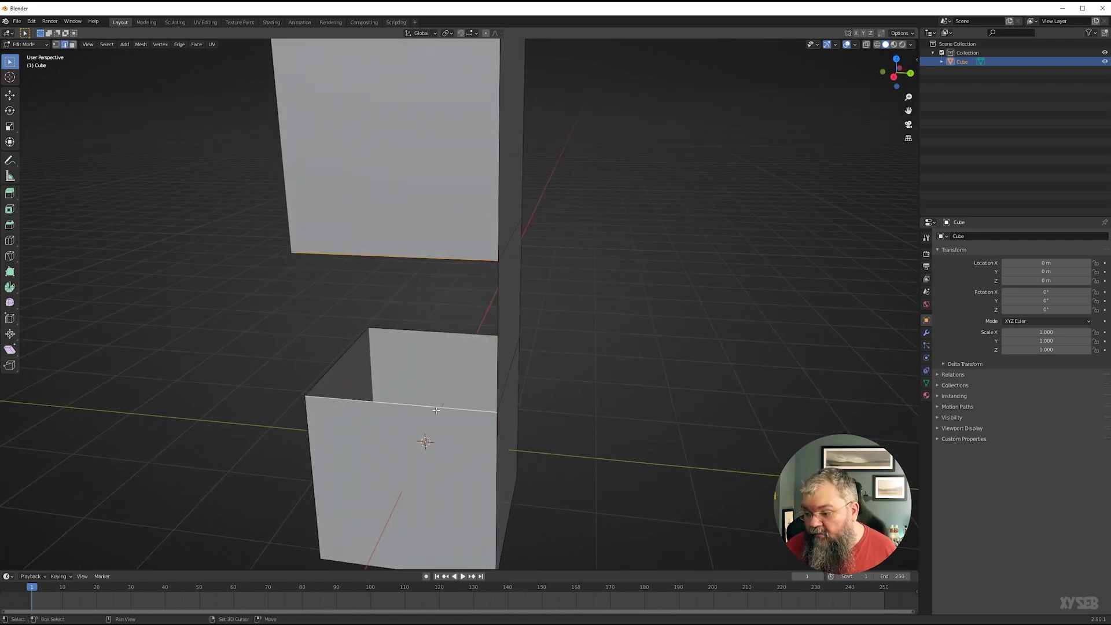
key(f)
middle_drag(409, 464, 457, 241)
click(458, 241)
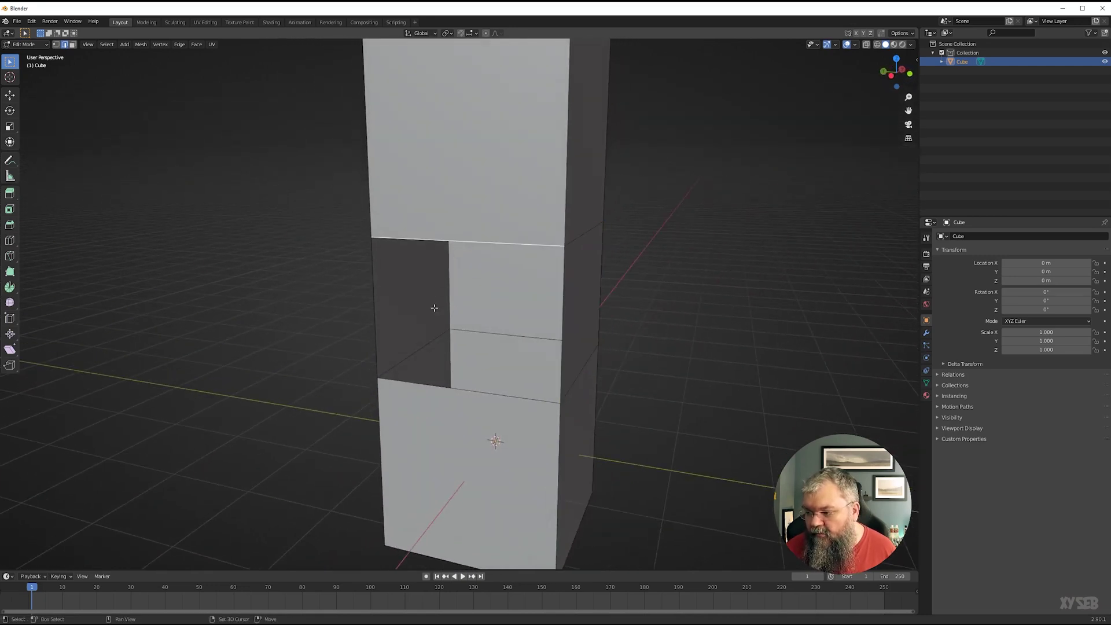
shift+click(441, 392)
key(f)
Remove the newly filled side faces, keeping only the first face between the two cubes.
middle_drag(504, 355, 376, 362)
click(489, 361)
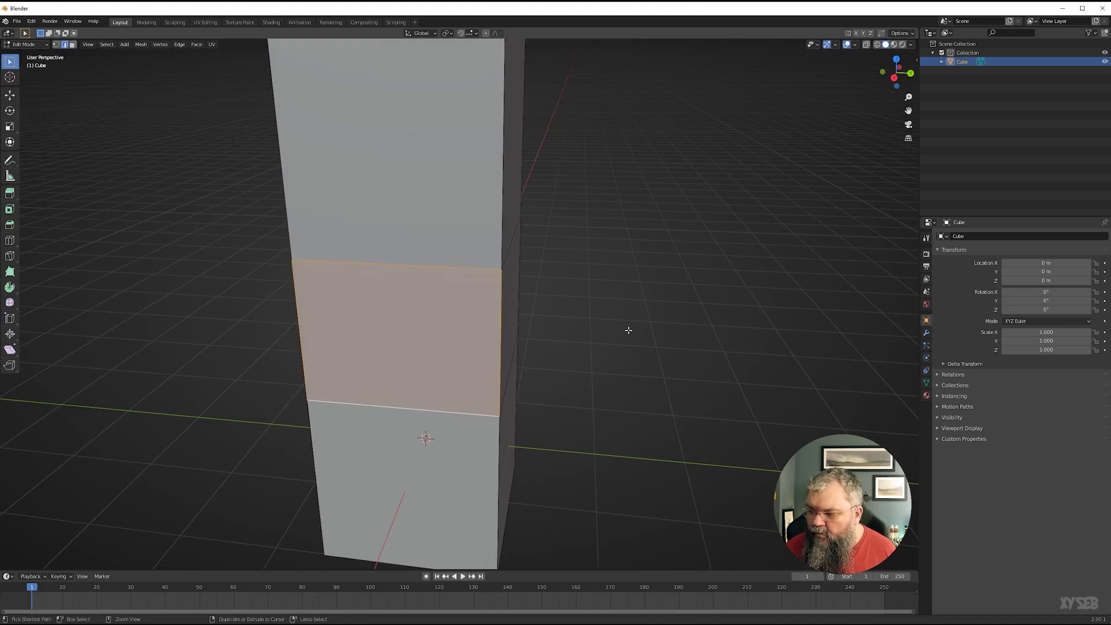
key(x)
click(622, 333)
middle_drag(623, 333, 464, 355)
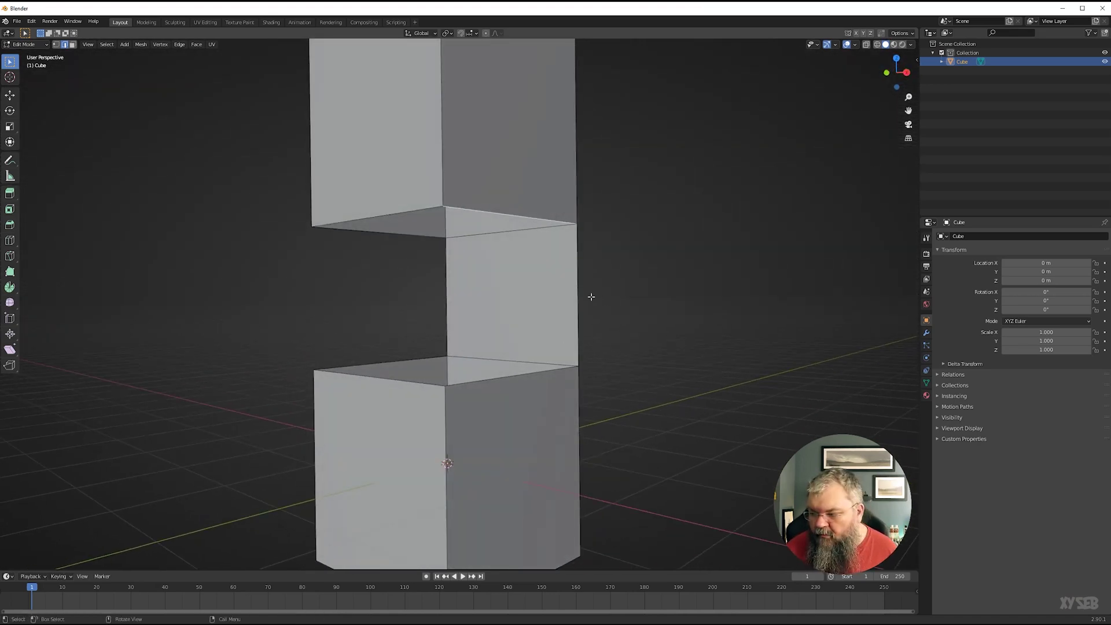
Select one open vertical edge of the connecting face and fill the adjacent open side from it.
middle_drag(587, 295, 528, 285)
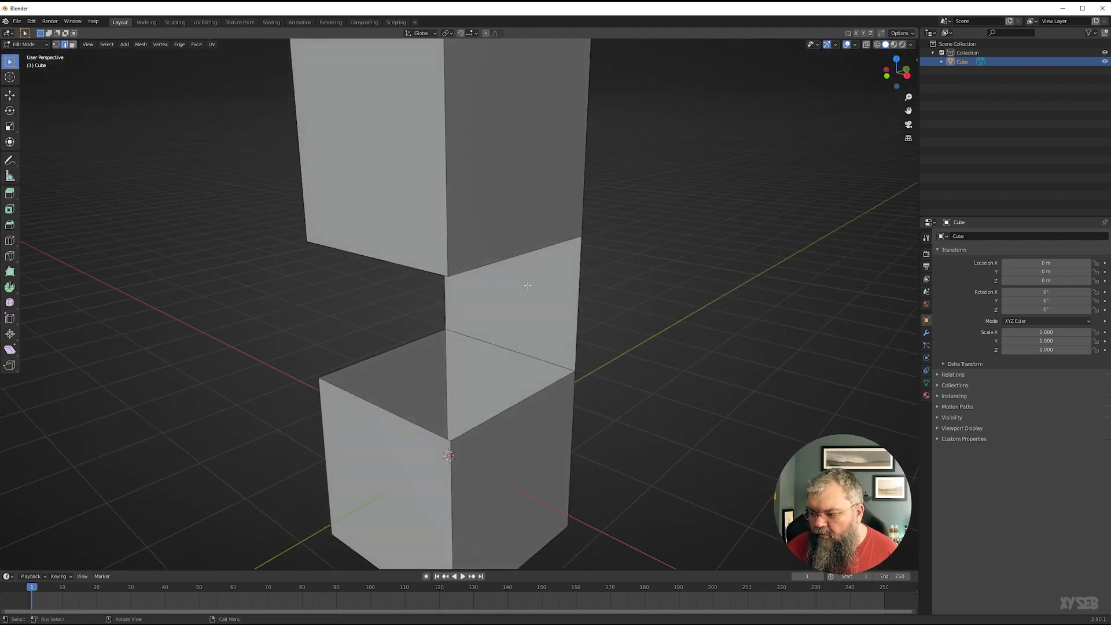
middle_drag(288, 312, 382, 311)
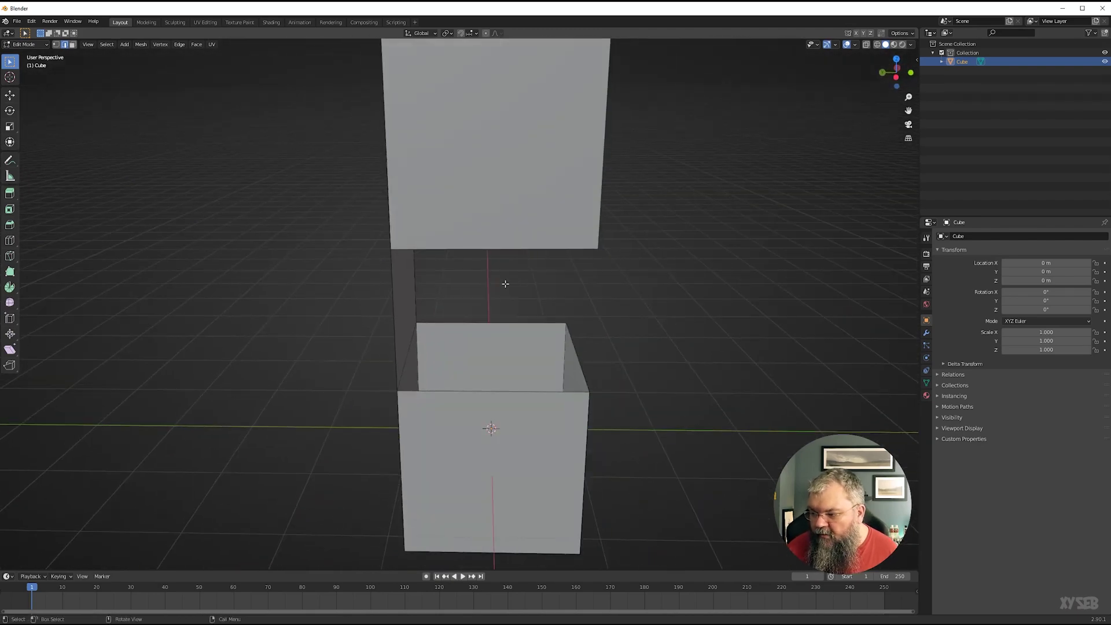
middle_drag(578, 319, 364, 285)
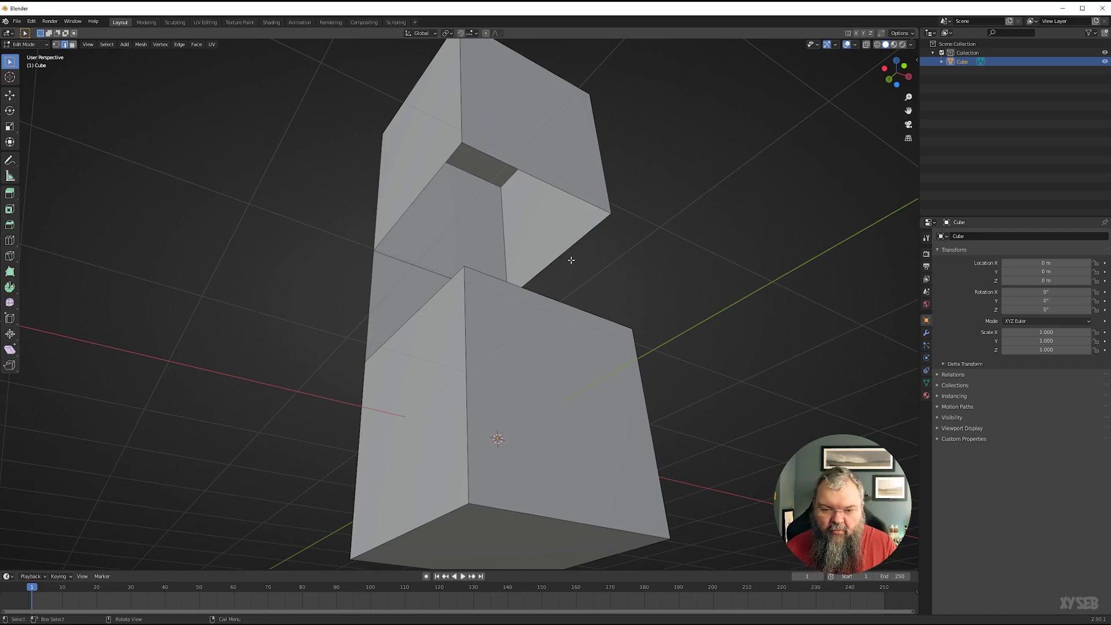
middle_drag(523, 258, 346, 446)
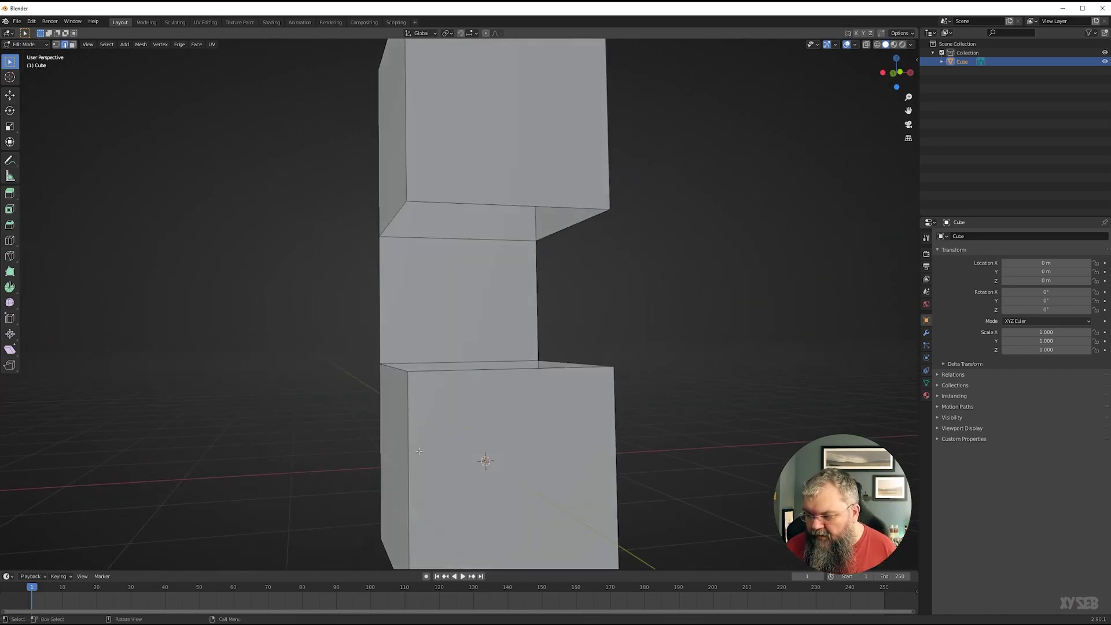
middle_drag(501, 327, 488, 280)
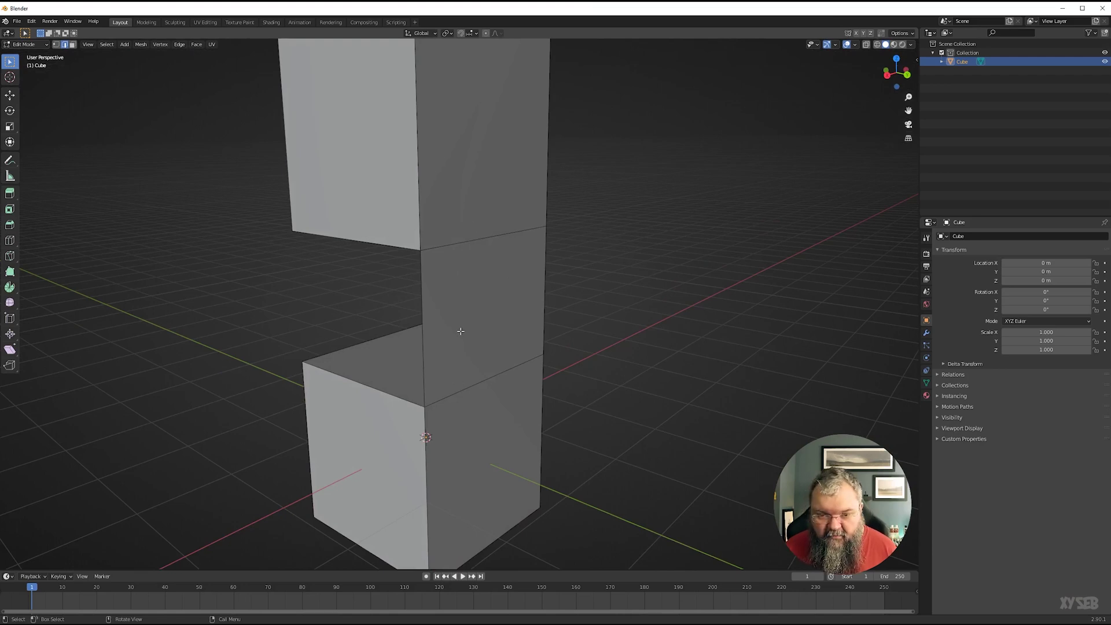
click(423, 282)
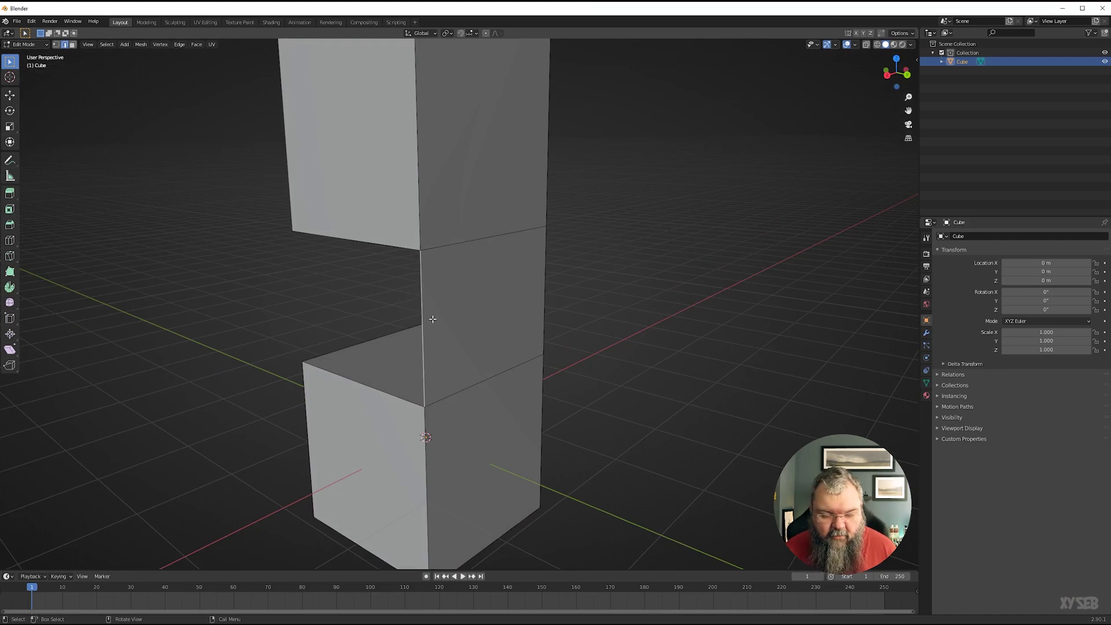
key(f)
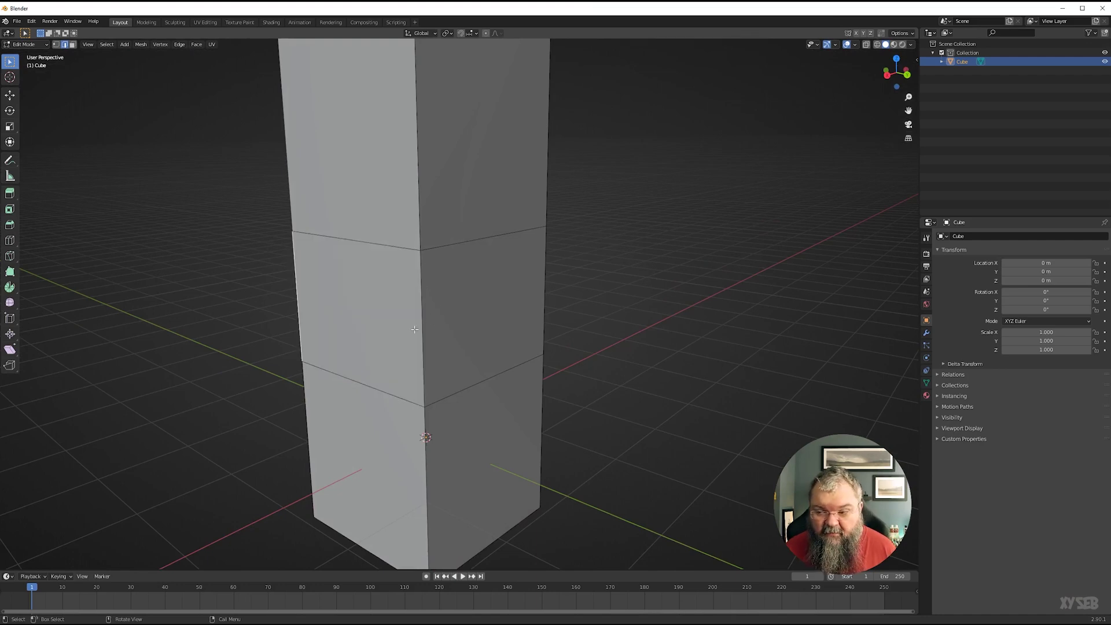
Continue filling from the selected vertical edge to close the two remaining open sides between the cubes.
middle_drag(189, 330, 301, 328)
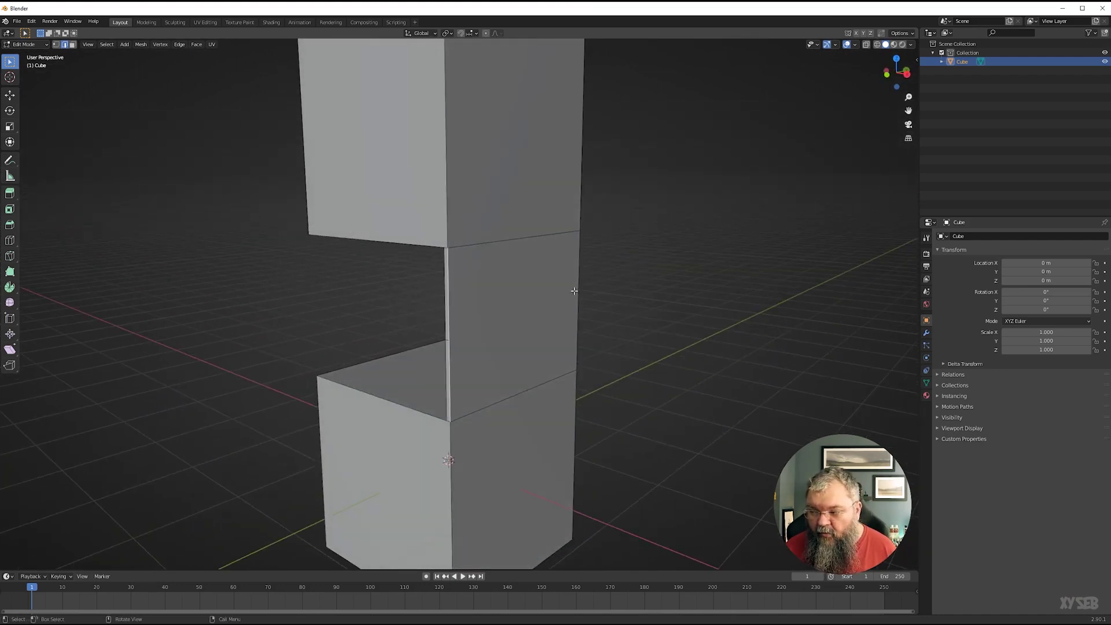
middle_drag(573, 291, 536, 316)
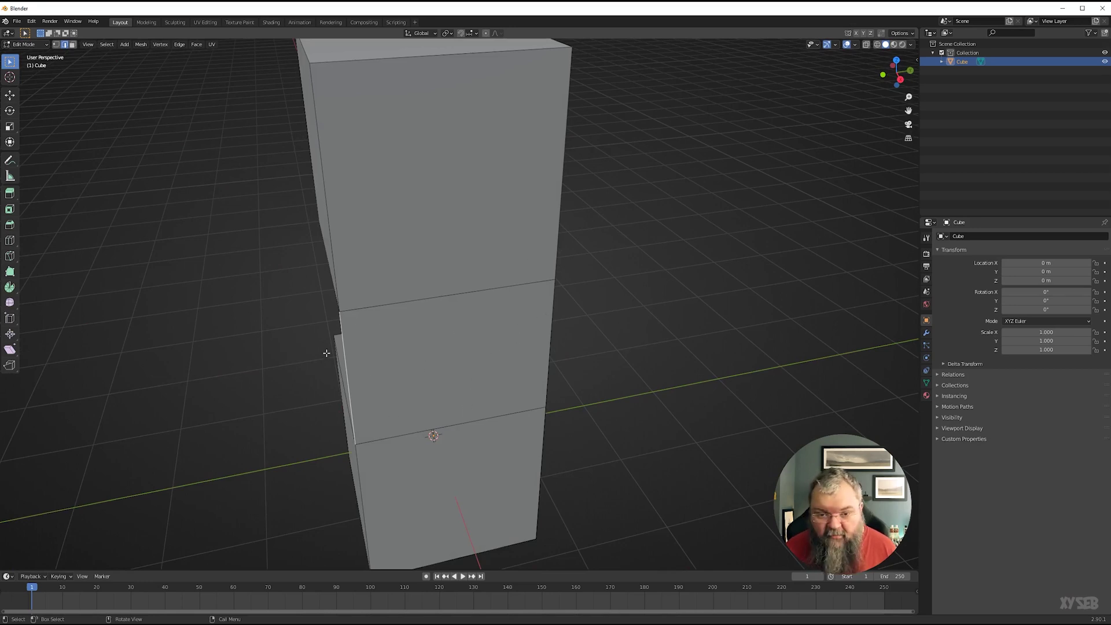
middle_drag(330, 349, 584, 278)
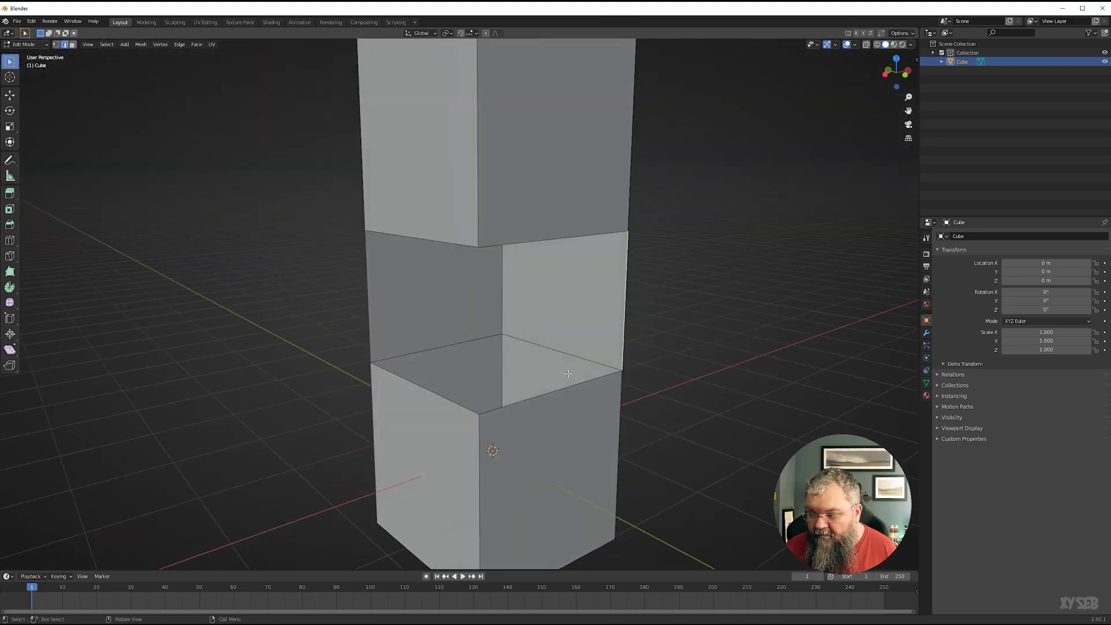
key(f)
mouse_move(516, 305)
middle_down()
mouse_move(574, 313)
mouse_move(530, 296)
middle_up()
key(f)
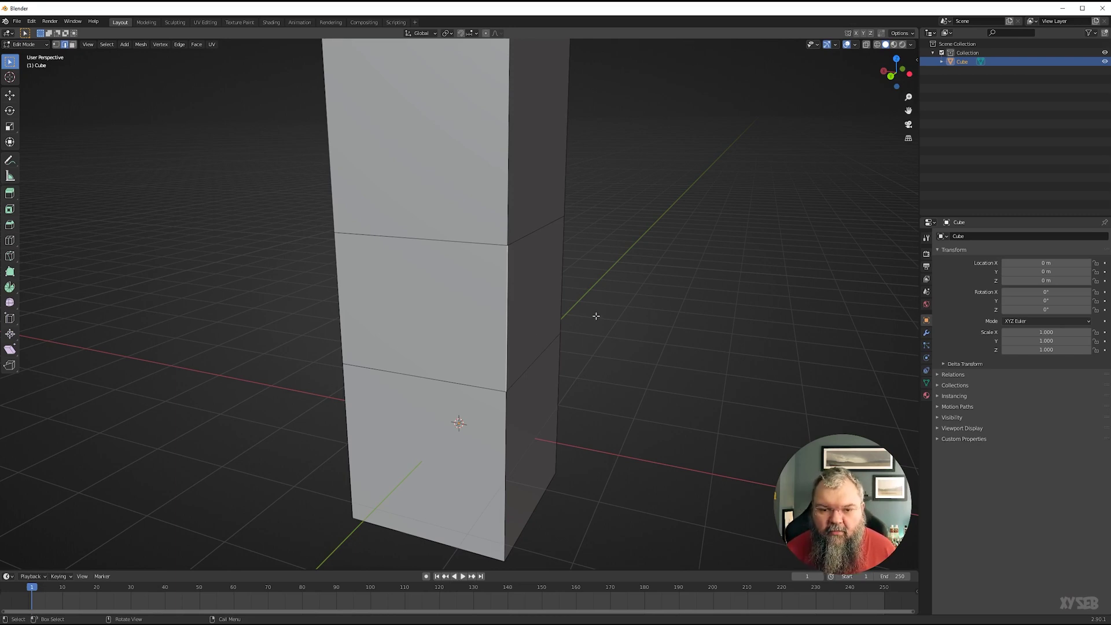
Undo the last three side face fills between the cubes.
middle_drag(641, 322, 515, 358)
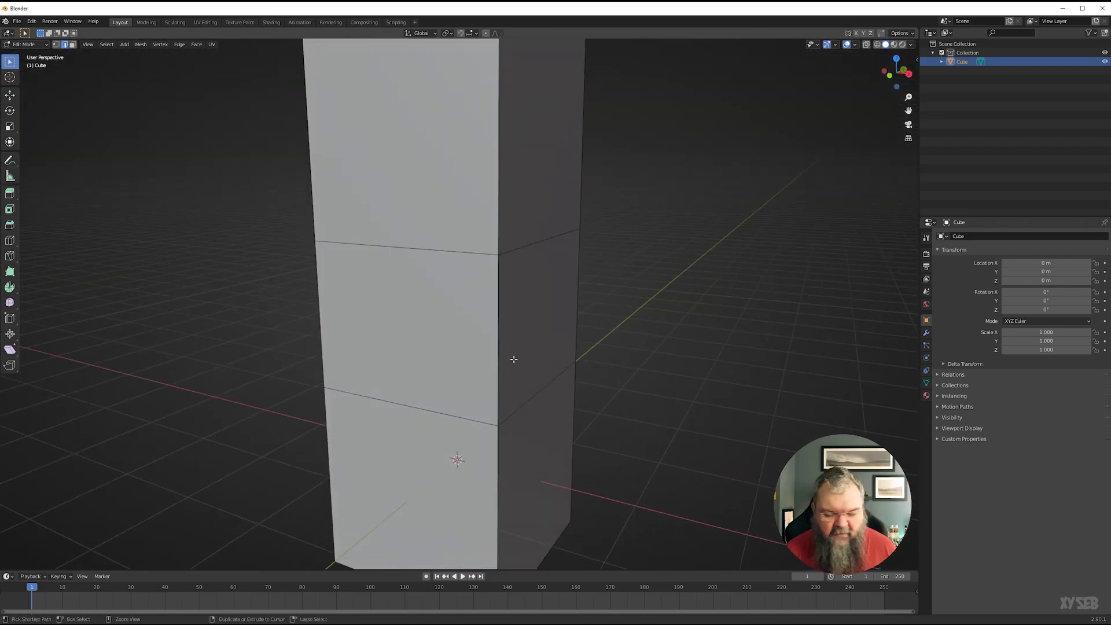
key(ctrl+z)
key(ctrl+z)
key(ctrl+z)
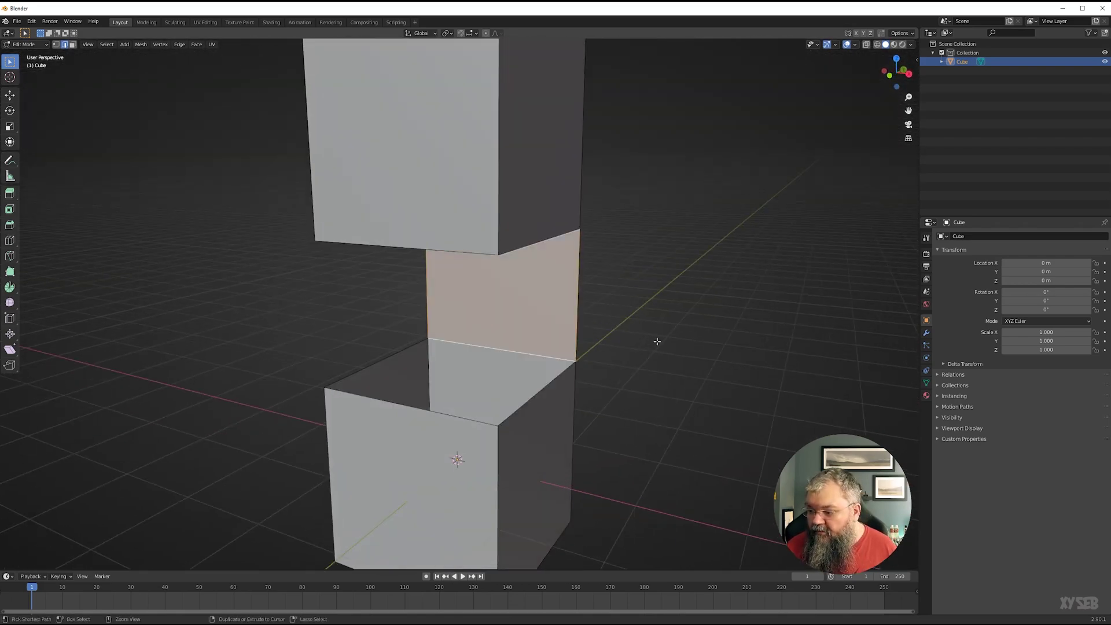
Switch to vertex selection mode and undo the remaining connecting face between the two cubes.
middle_drag(654, 340, 425, 337)
key(1)
key(ctrl+shift+z)
key(ctrl+shift+z)
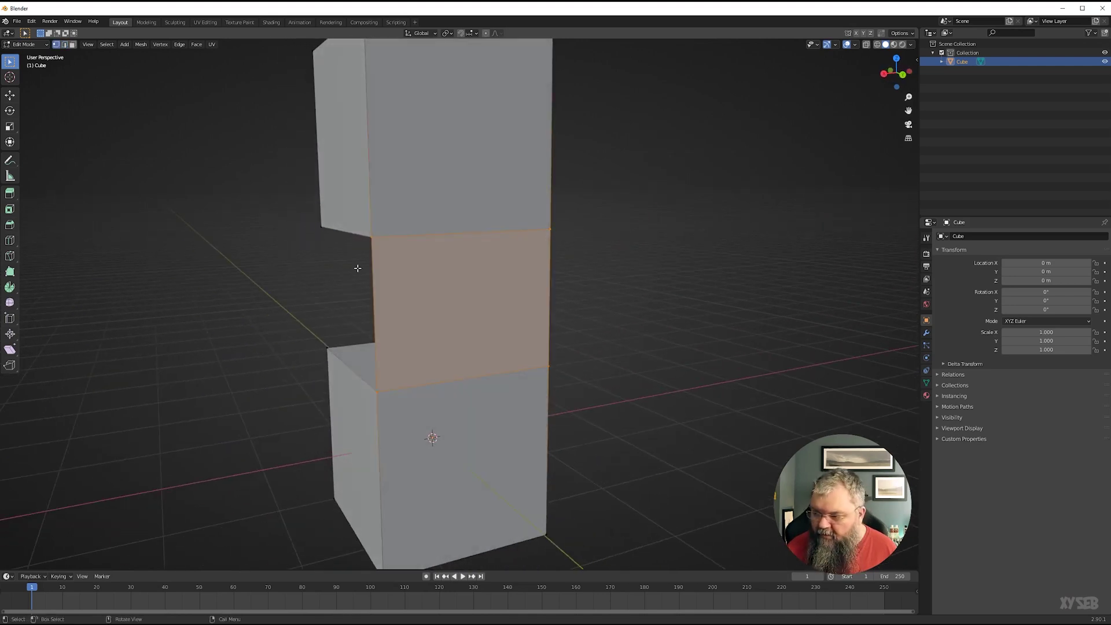
shift+click(374, 390)
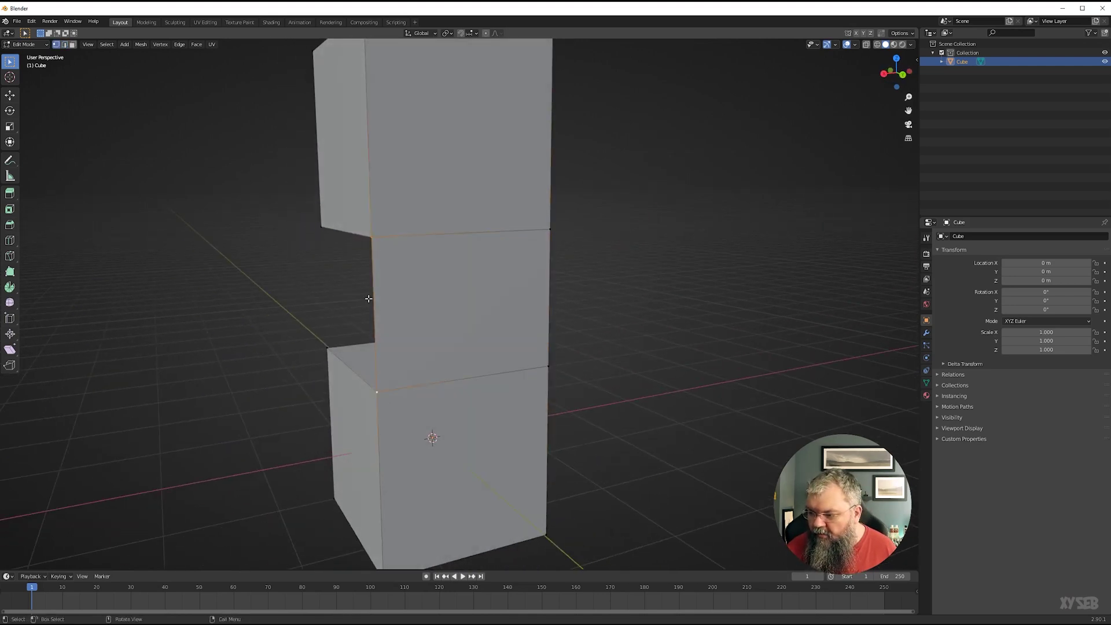
middle_drag(300, 392, 425, 386)
key(ctrl+z)
key(ctrl+z)
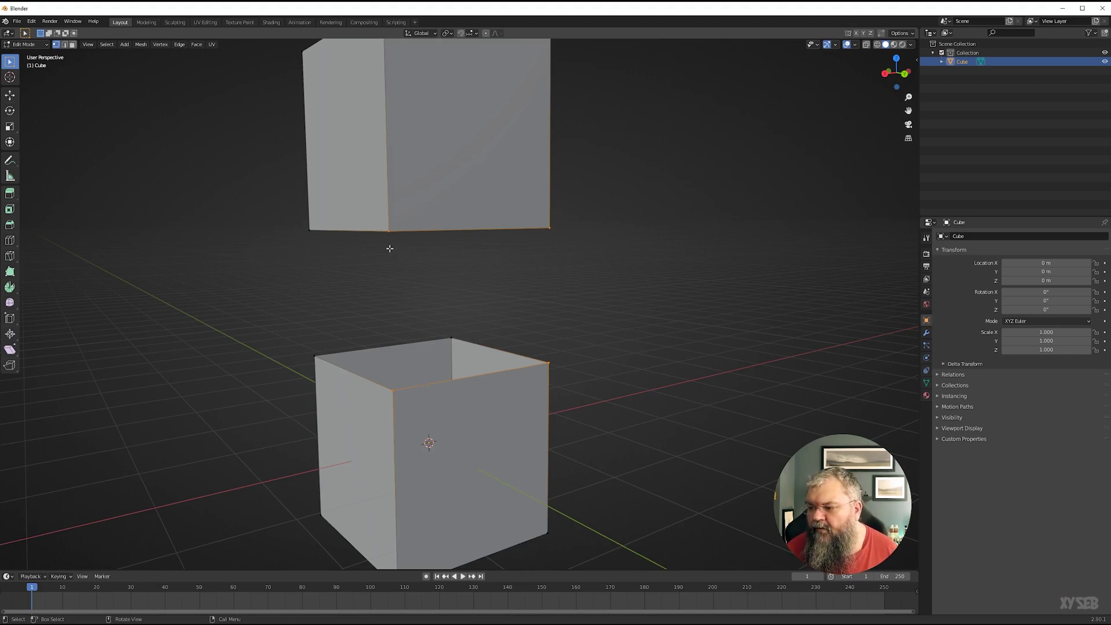
Select both open edge loops: the upper cube's bottom rim and the lower cube's top rim.
alt+click(362, 237)
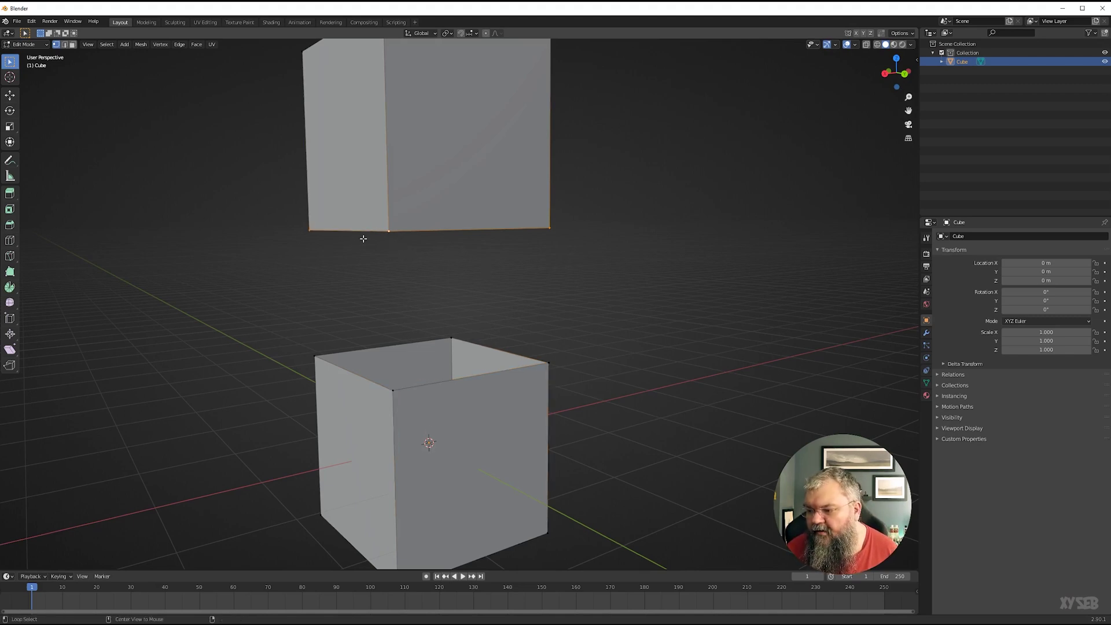
middle_drag(436, 299, 411, 327)
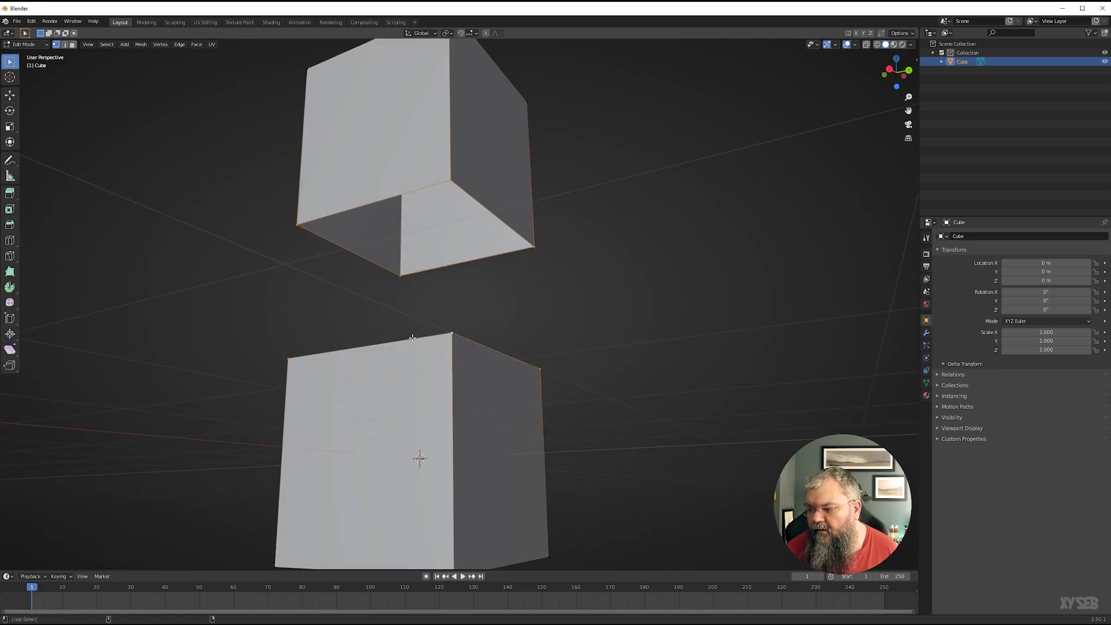
middle_drag(427, 283, 416, 312)
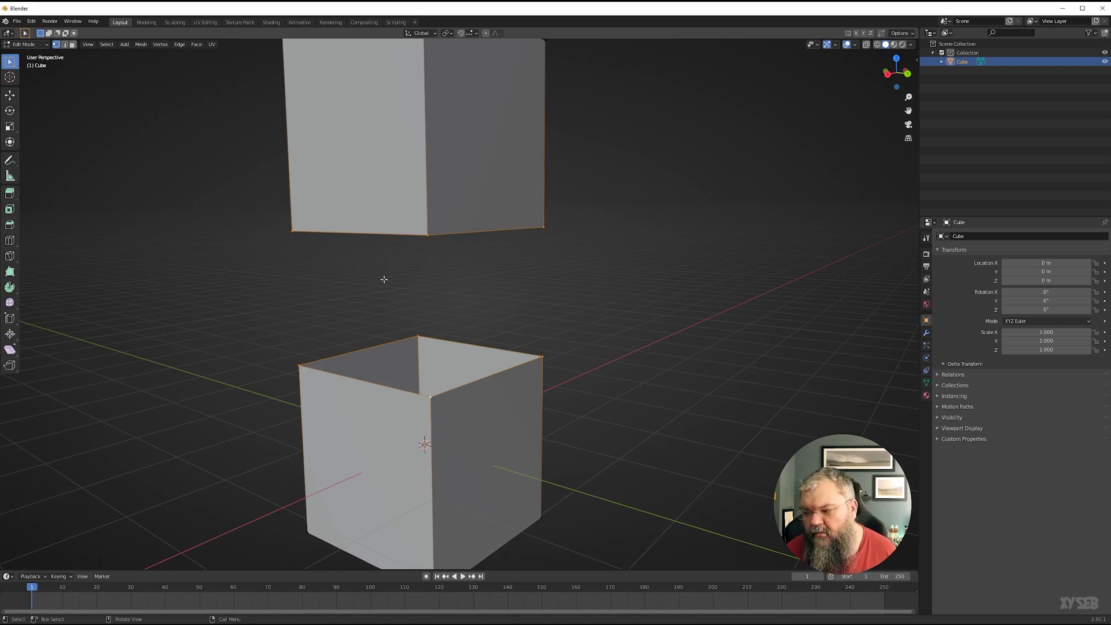
middle_drag(454, 261, 438, 277)
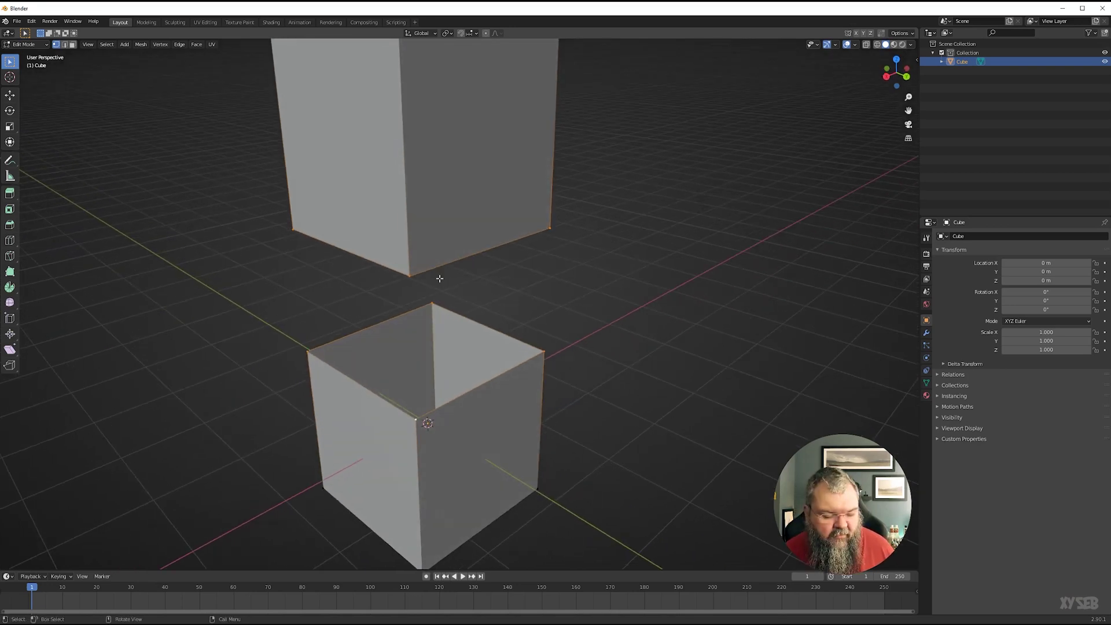
Look through the mesh editing commands in vertex selection mode for a way to bridge the two selected loops.
key(ctrl+v)
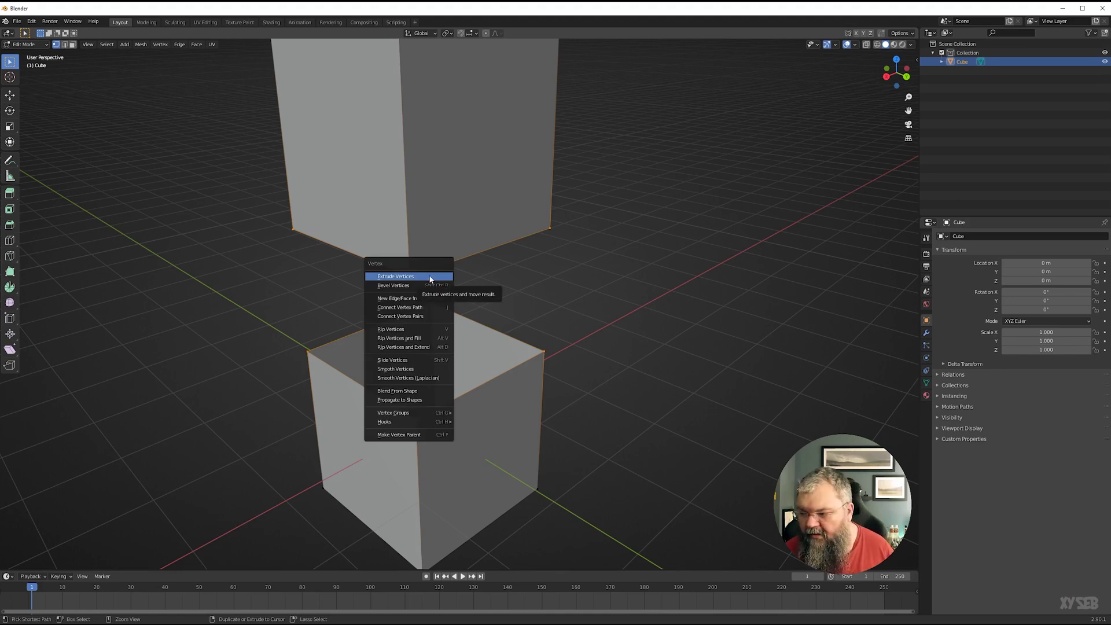
key(ctrl+e)
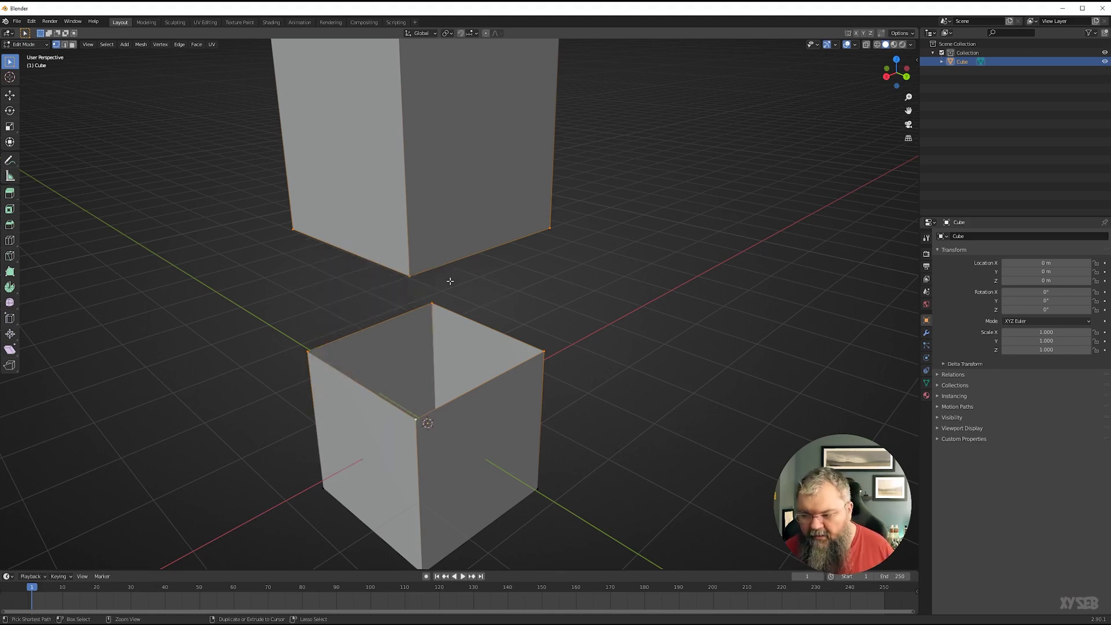
key(ctrl+f)
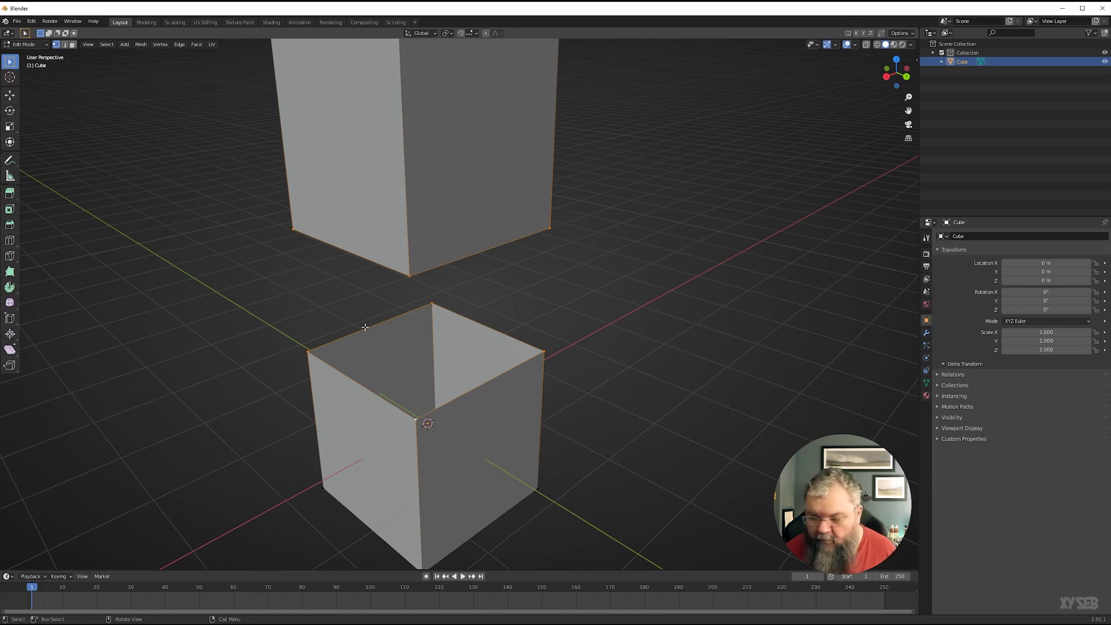
right_click(413, 268)
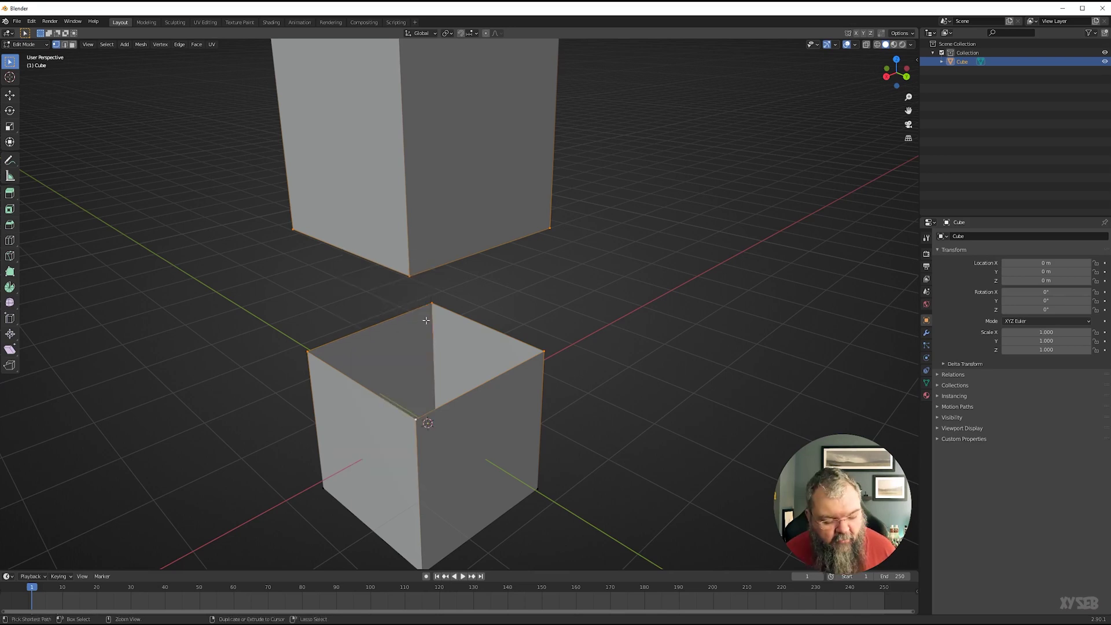
key(ctrl+v)
right_click(398, 246)
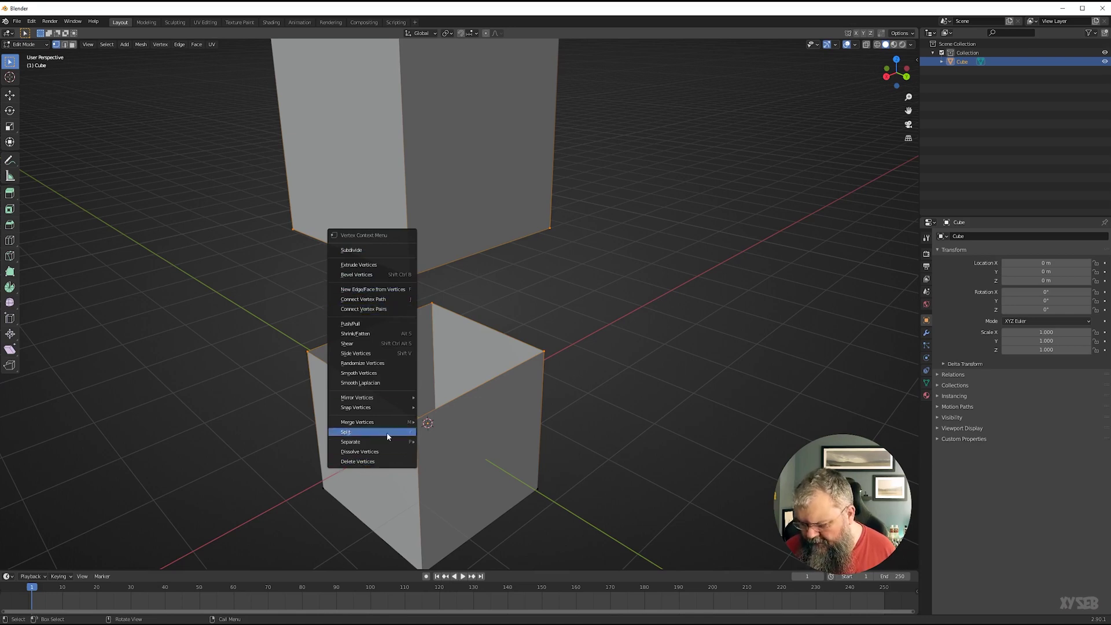
right_click(416, 256)
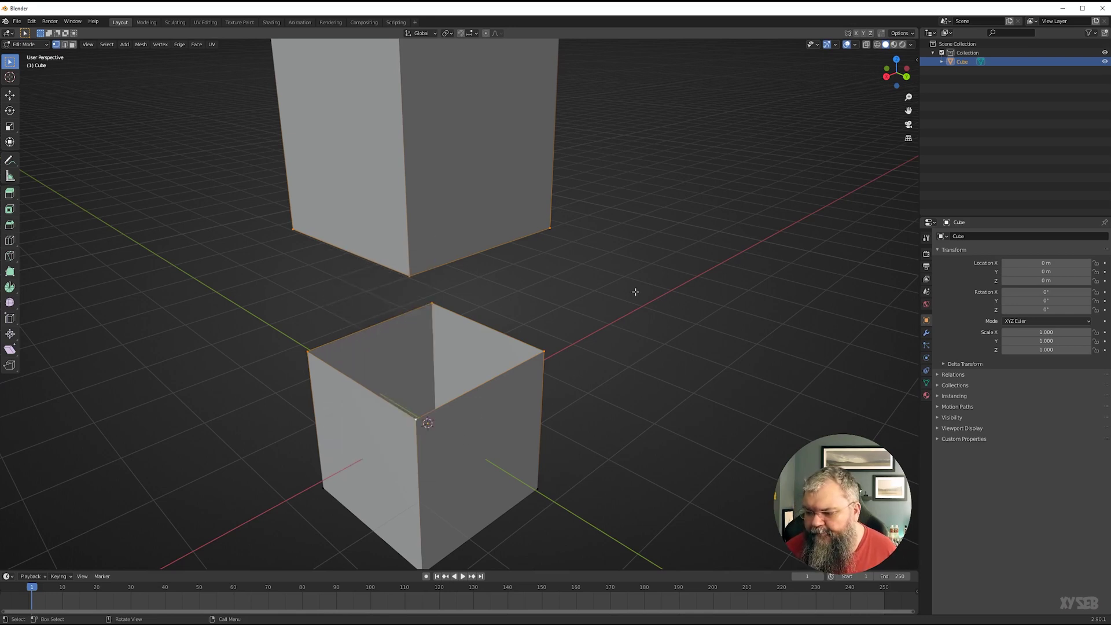
right_click(393, 285)
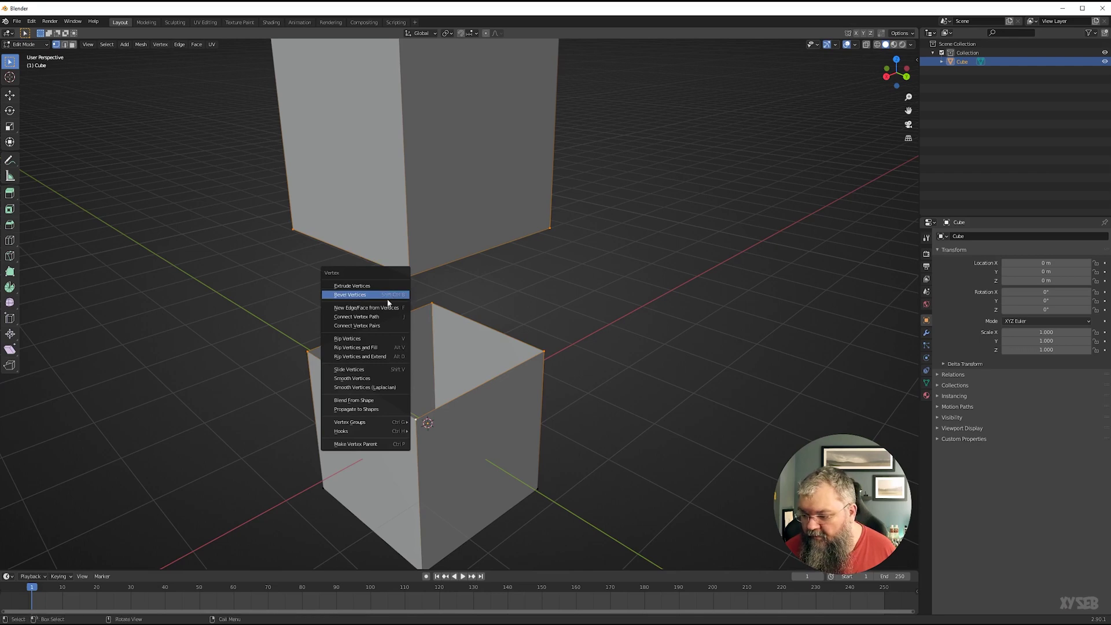
right_click(393, 248)
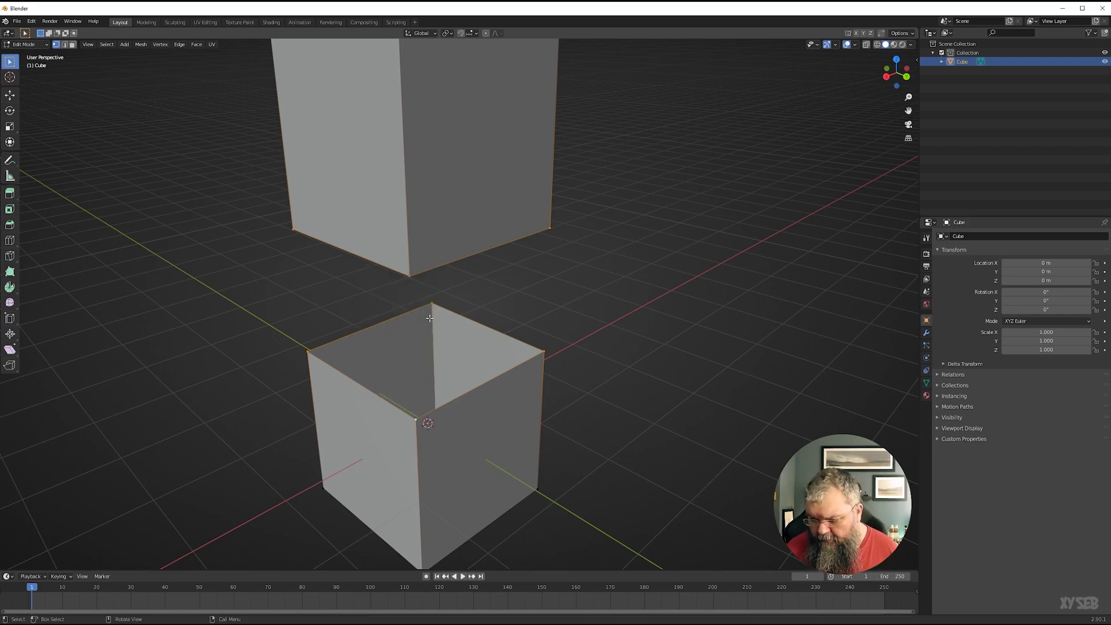
middle_drag(408, 350, 407, 318)
right_click(456, 262)
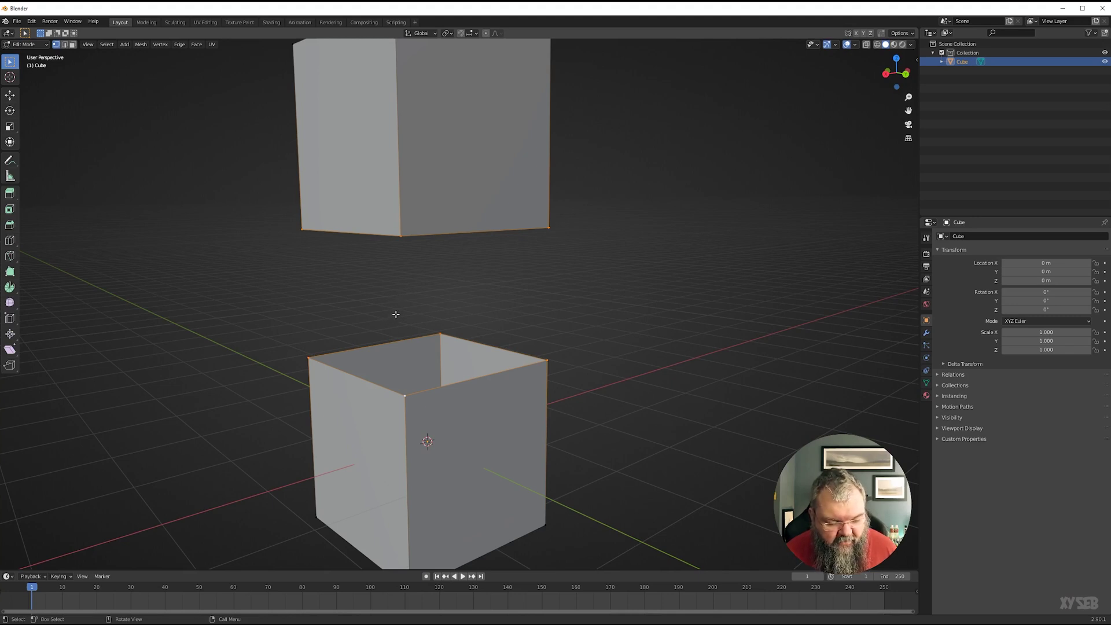
Connect the two selected open rims of the cubes with Bridge Edge Loops in edge selection mode.
key(2)
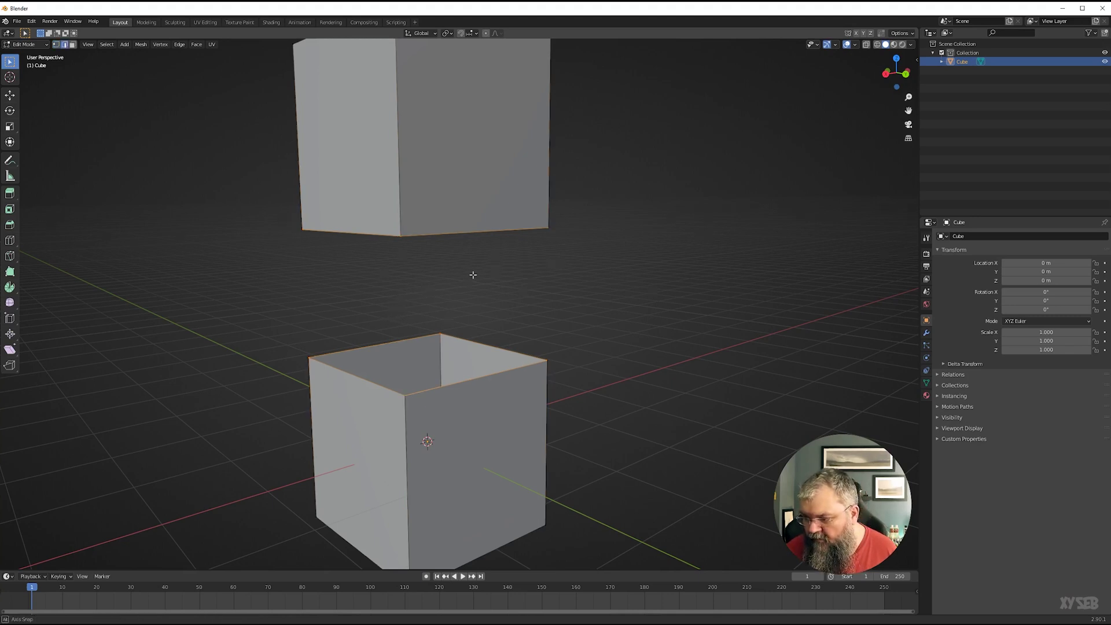
middle_drag(473, 275, 422, 194)
right_click(422, 194)
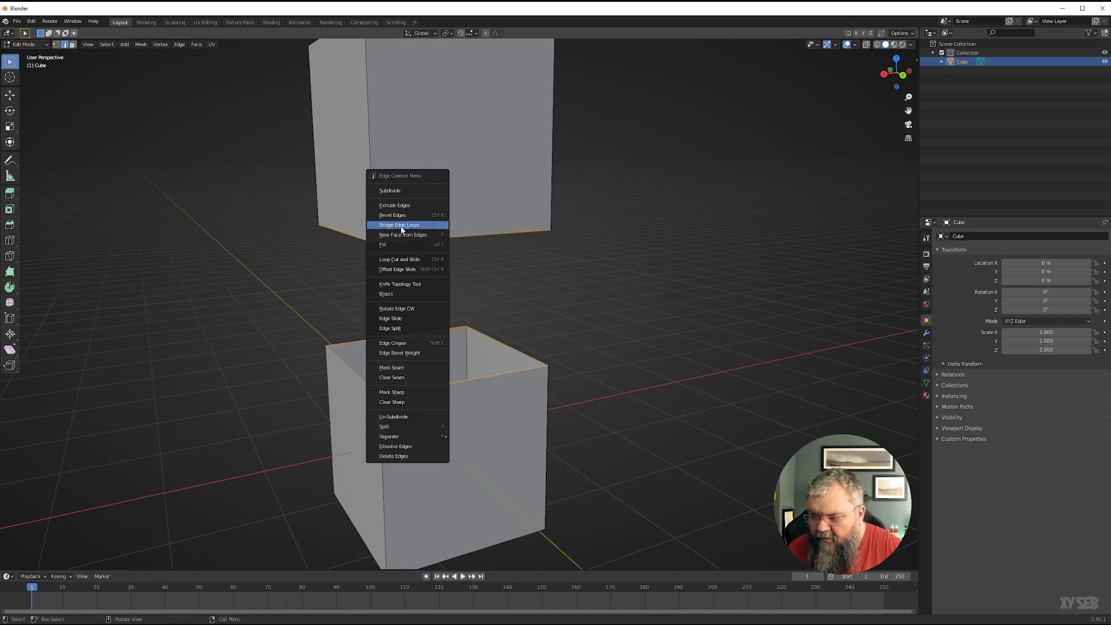
middle_drag(487, 406, 489, 356)
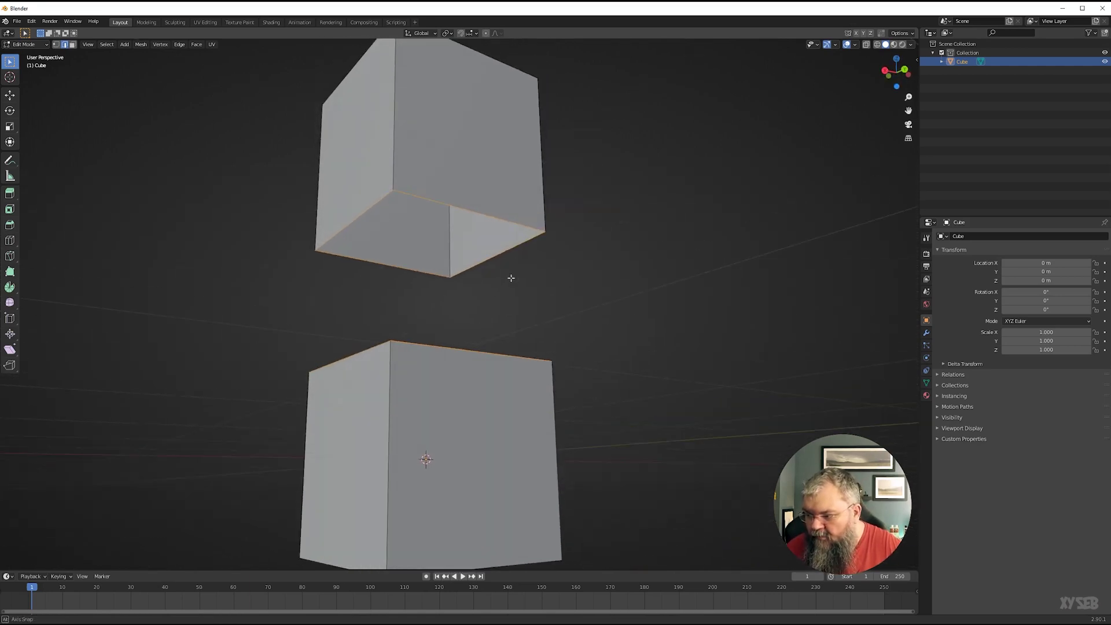
middle_drag(511, 278, 454, 333)
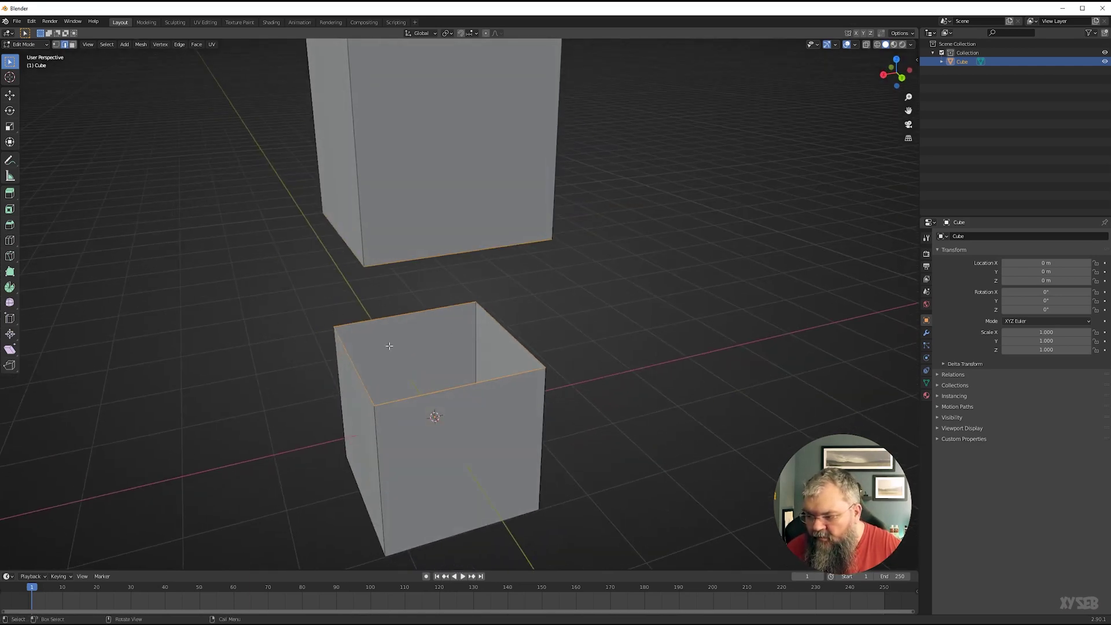
right_click(440, 337)
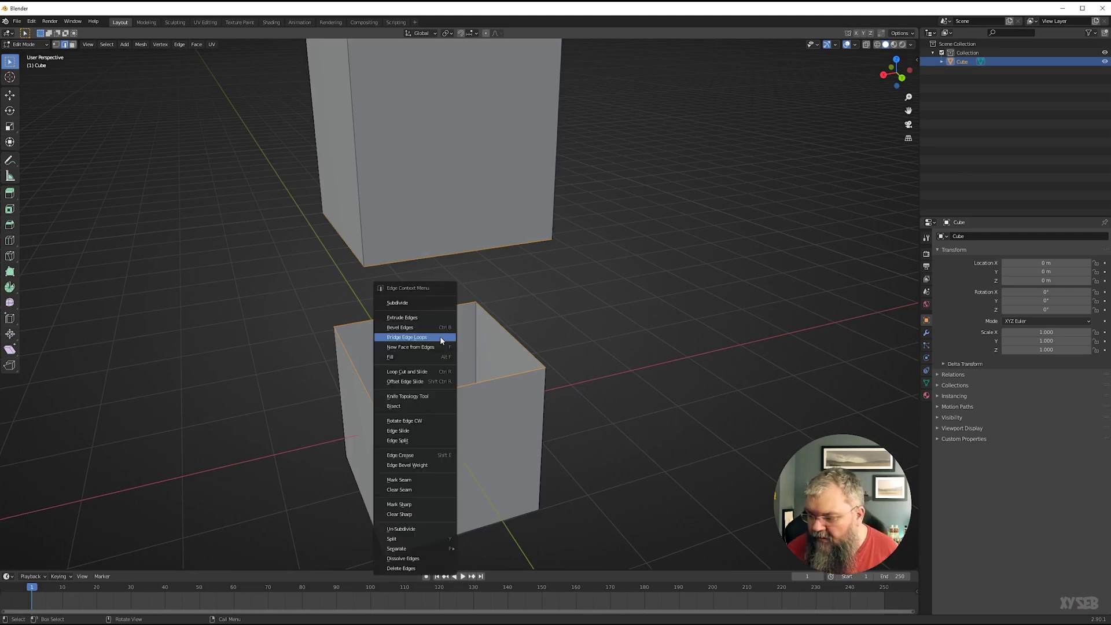
click(438, 337)
middle_drag(437, 337, 596, 411)
click(58, 563)
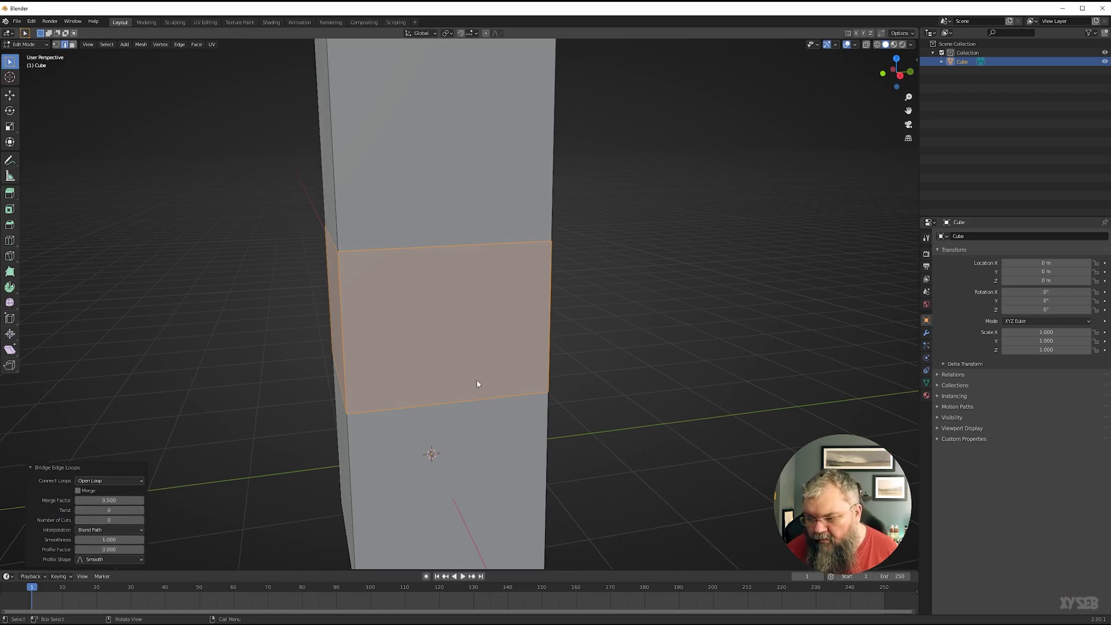
middle_drag(515, 417, 439, 397)
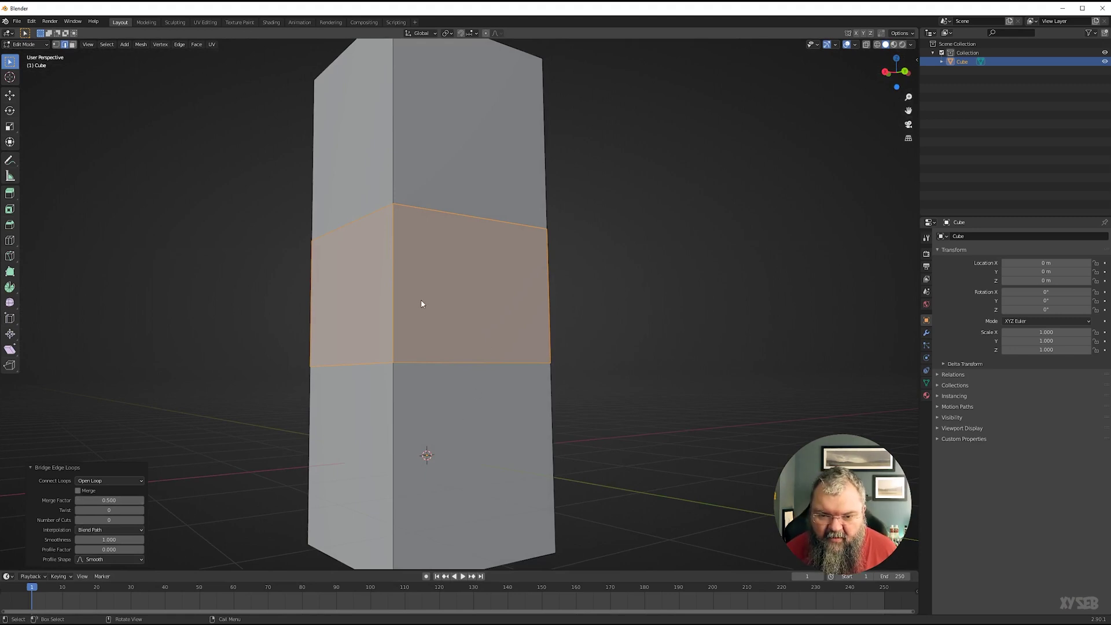
middle_drag(651, 288, 587, 342)
click(587, 342)
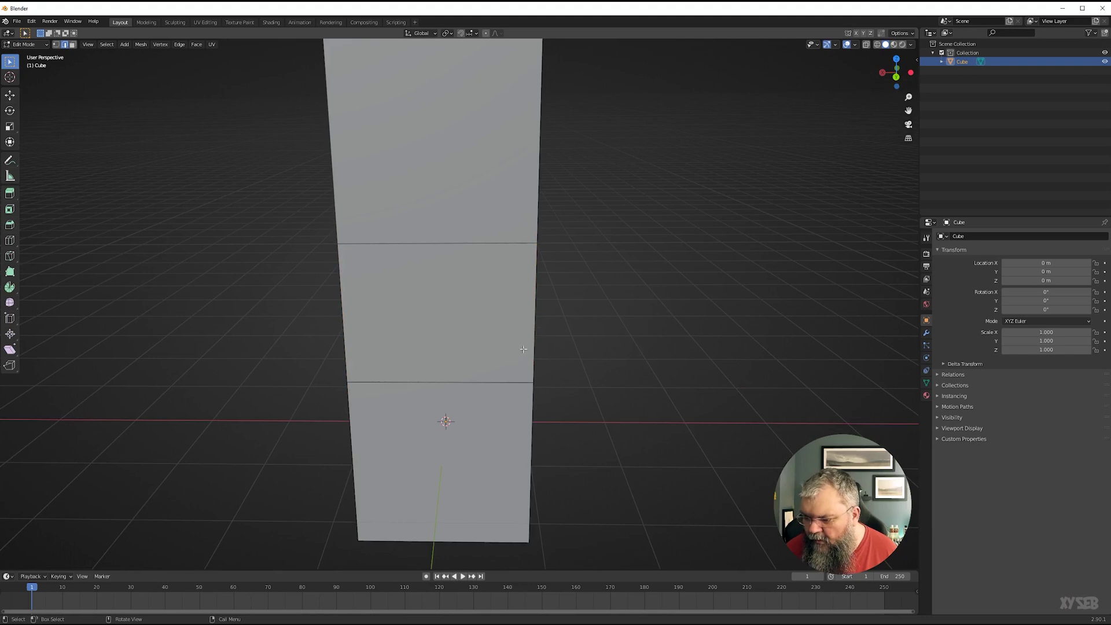
Remove the bridging faces between the upper and lower cubes.
click(467, 330)
key(x)
click(549, 338)
middle_drag(576, 423, 484, 319)
click(483, 257)
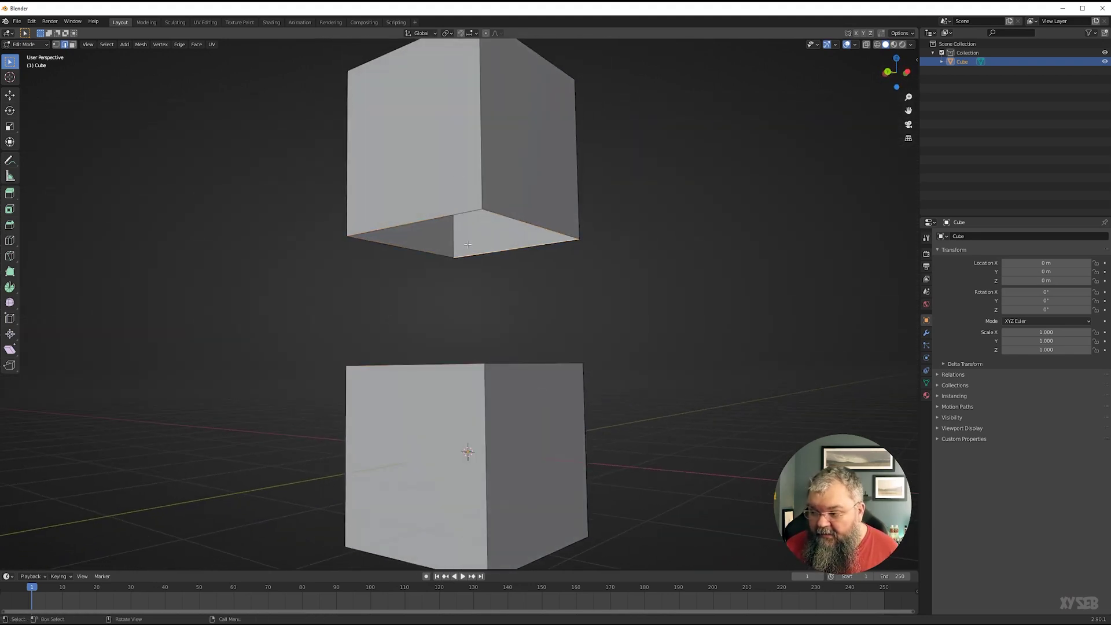
In vertex selection mode, select one facing pair of corner vertices on the two open rims and review the Merge options.
key(1)
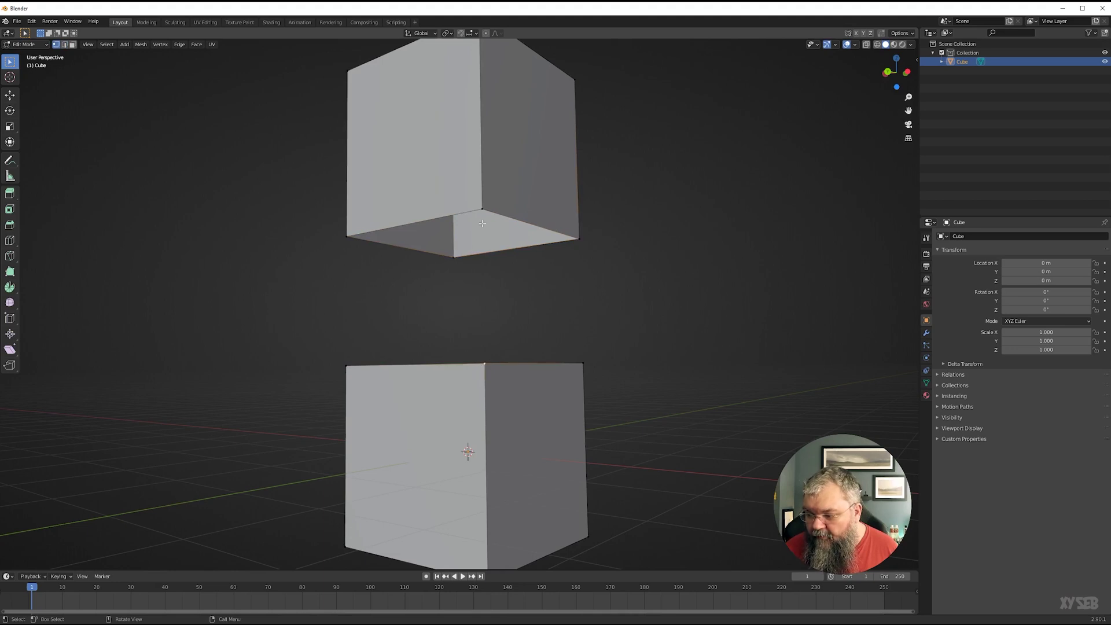
middle_drag(481, 368, 446, 376)
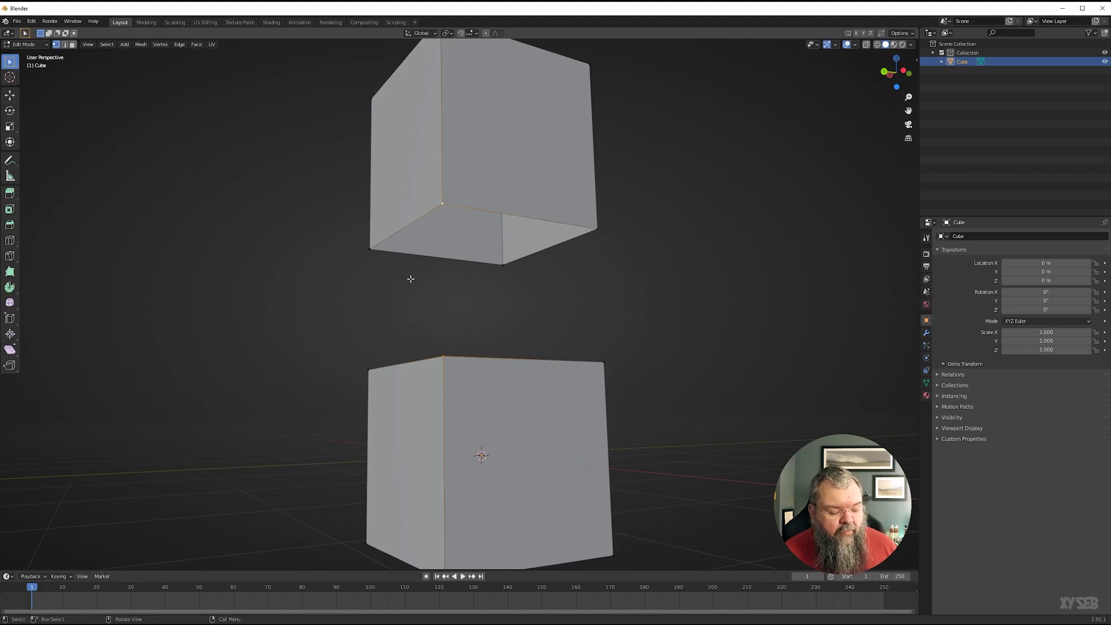
right_click(441, 200)
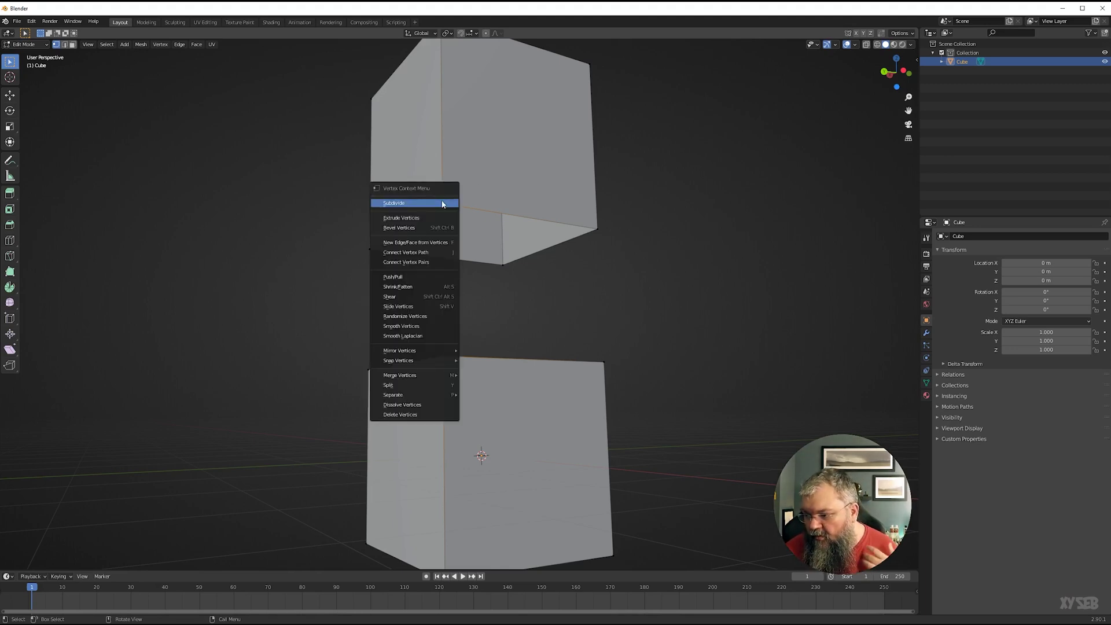
right_click(428, 213)
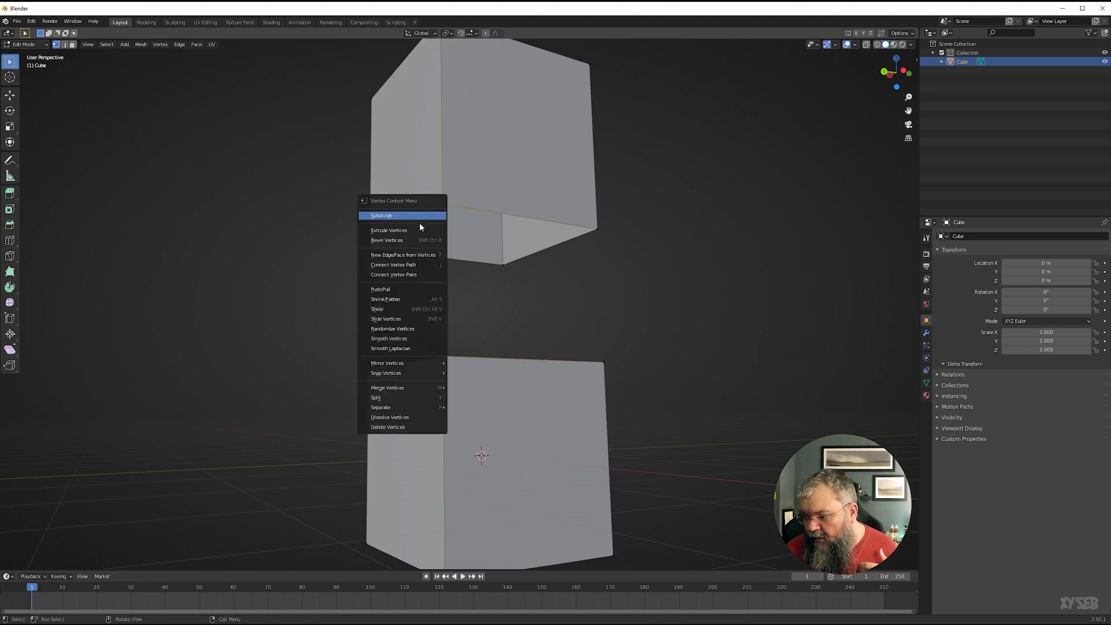
mouse_move(381, 392)
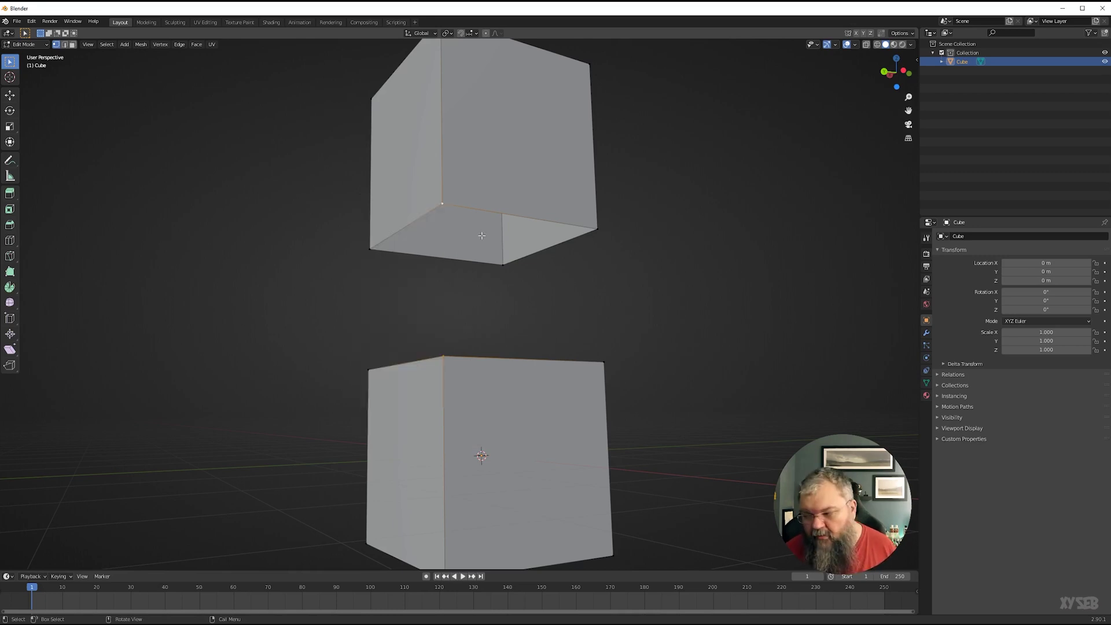
key(m)
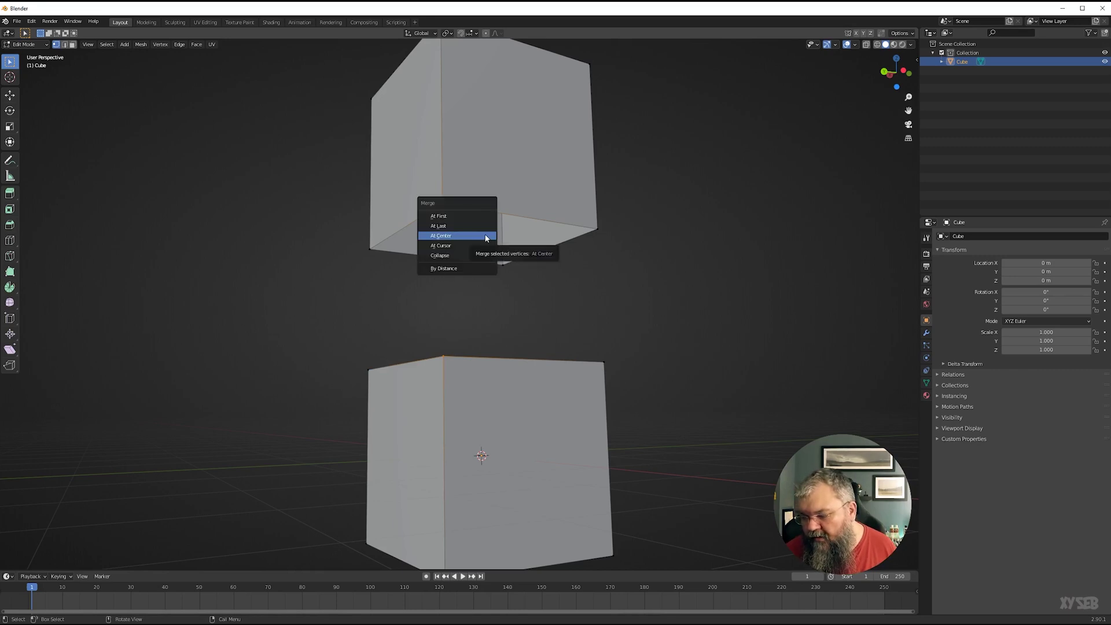
key(Escape)
key(m)
click(418, 223)
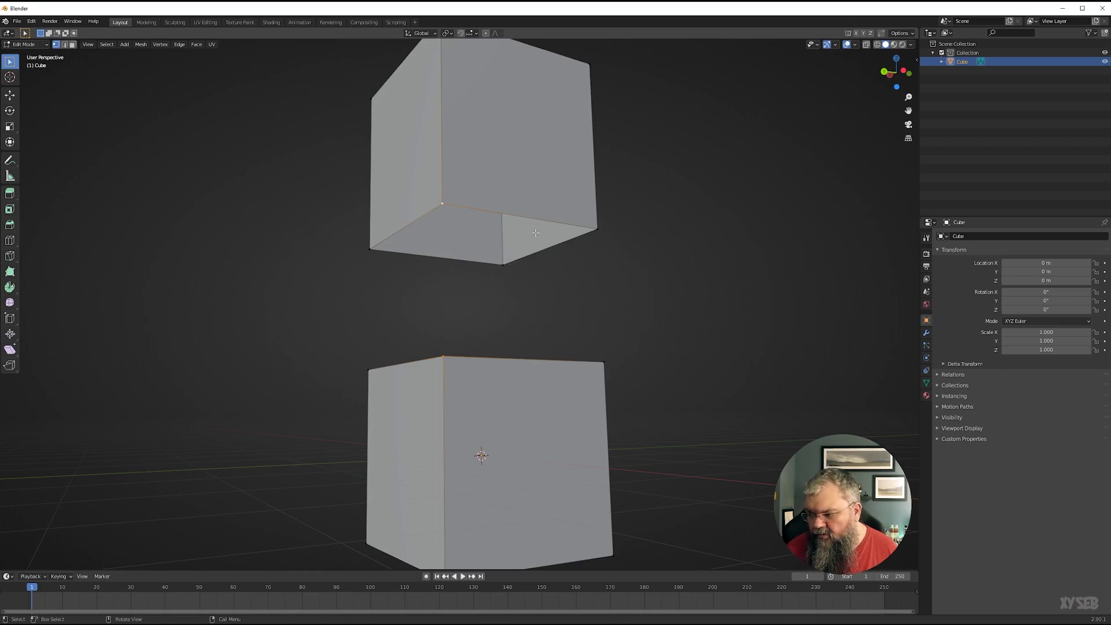
key(m)
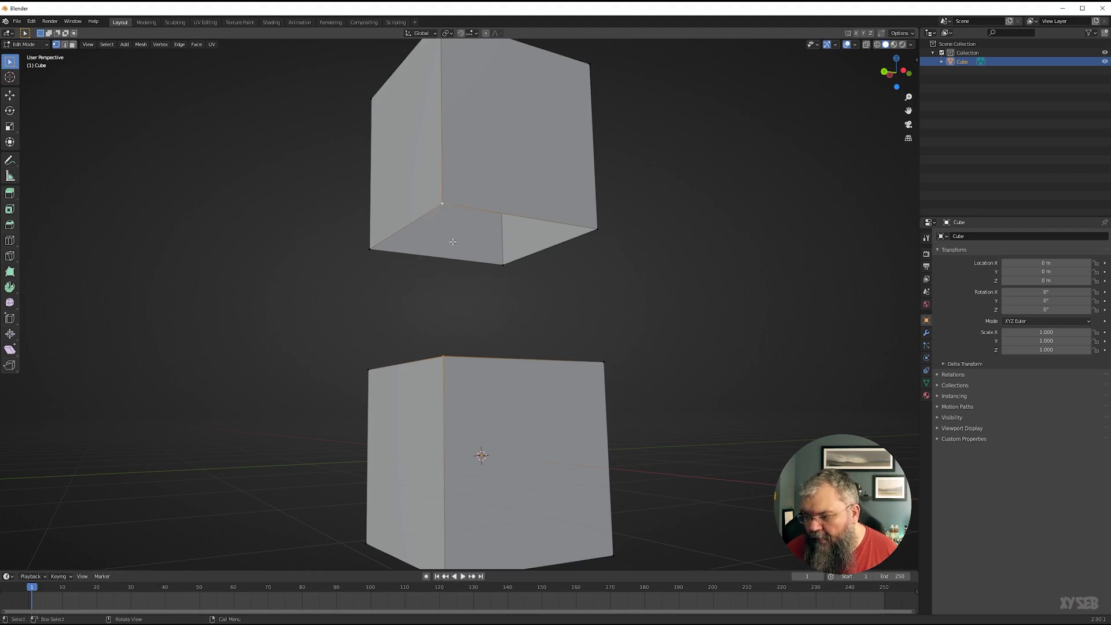
key(m)
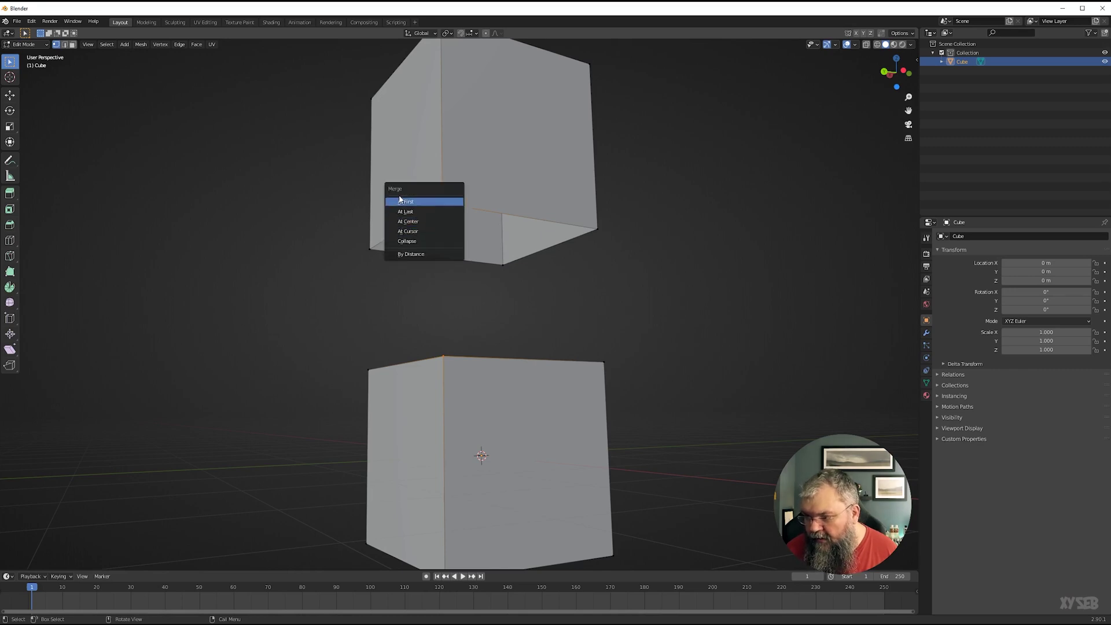
click(418, 241)
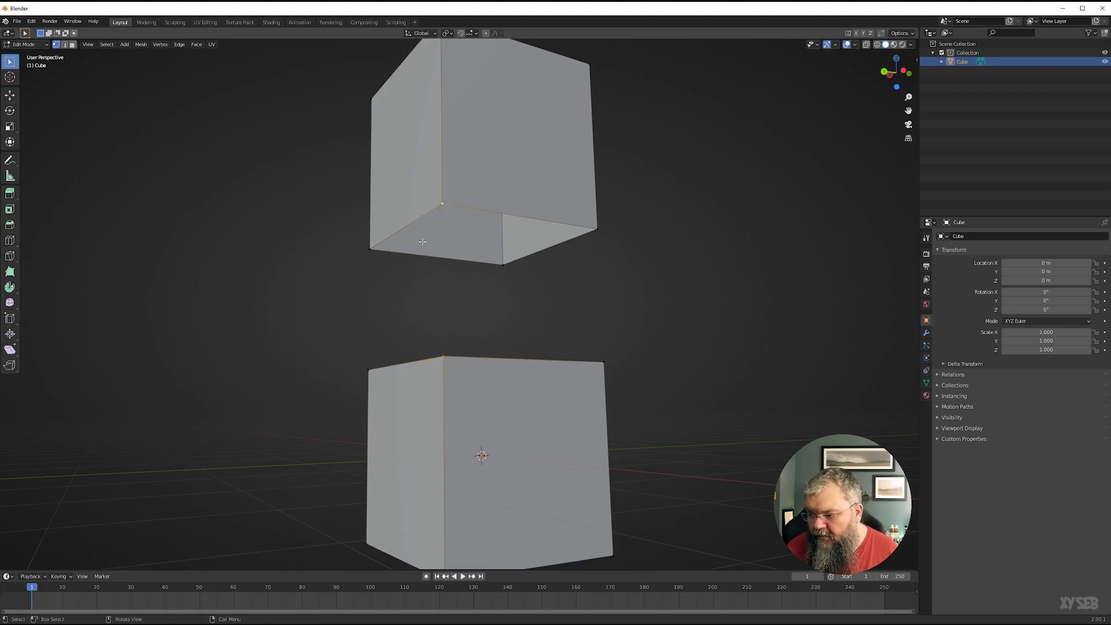
Merge the selected corner vertex pair at center and test-move the merged vertex, cancelling the move.
right_click(422, 242)
right_click(441, 204)
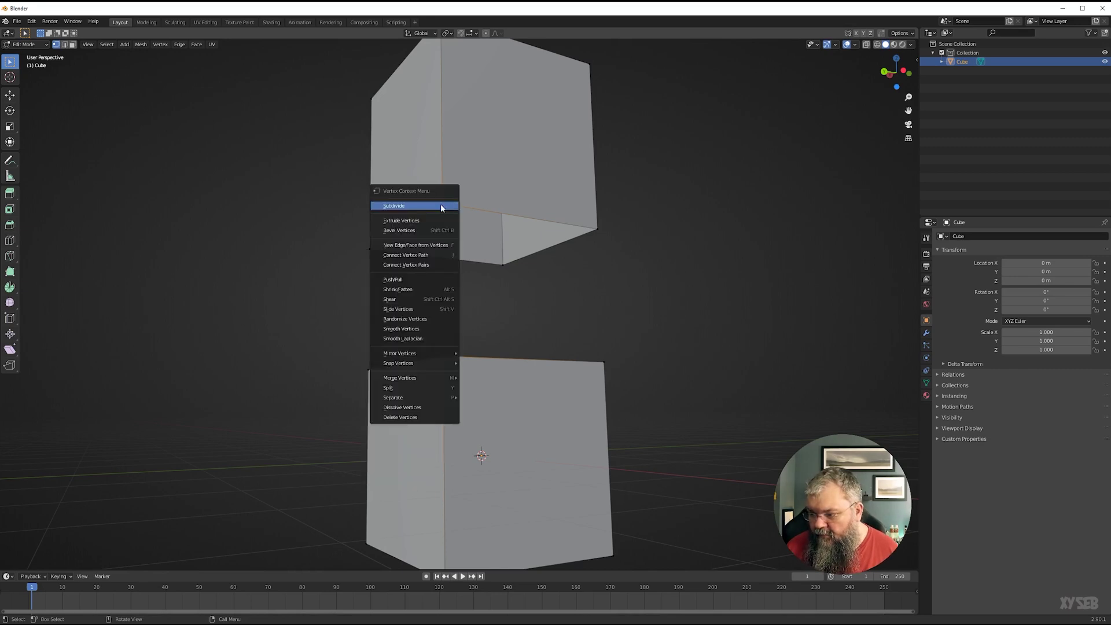
click(401, 377)
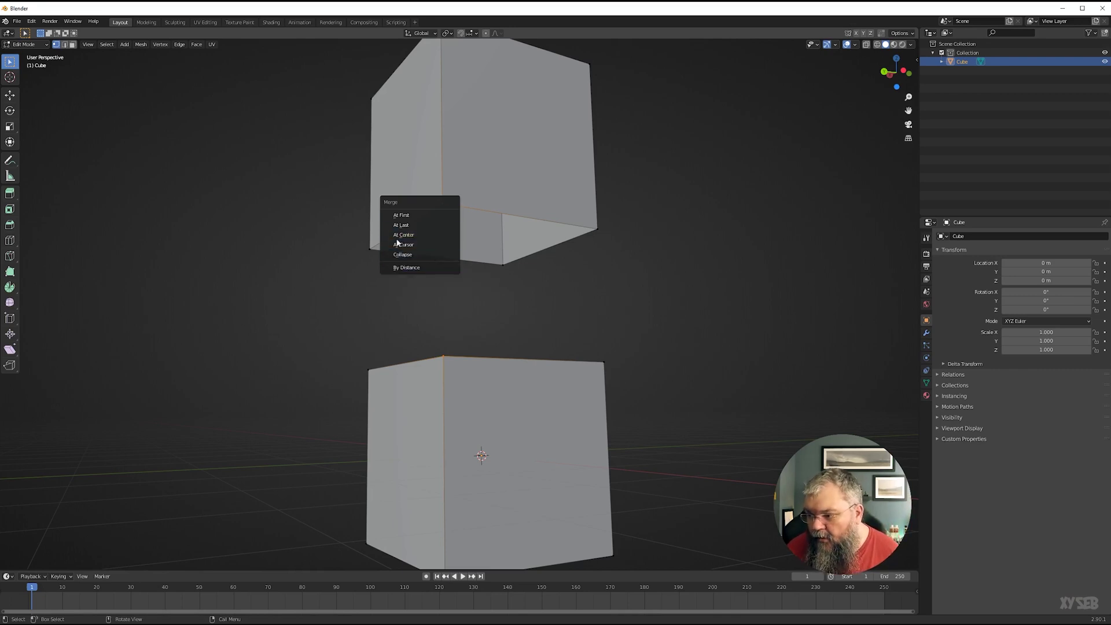
click(422, 234)
middle_drag(442, 235, 206, 367)
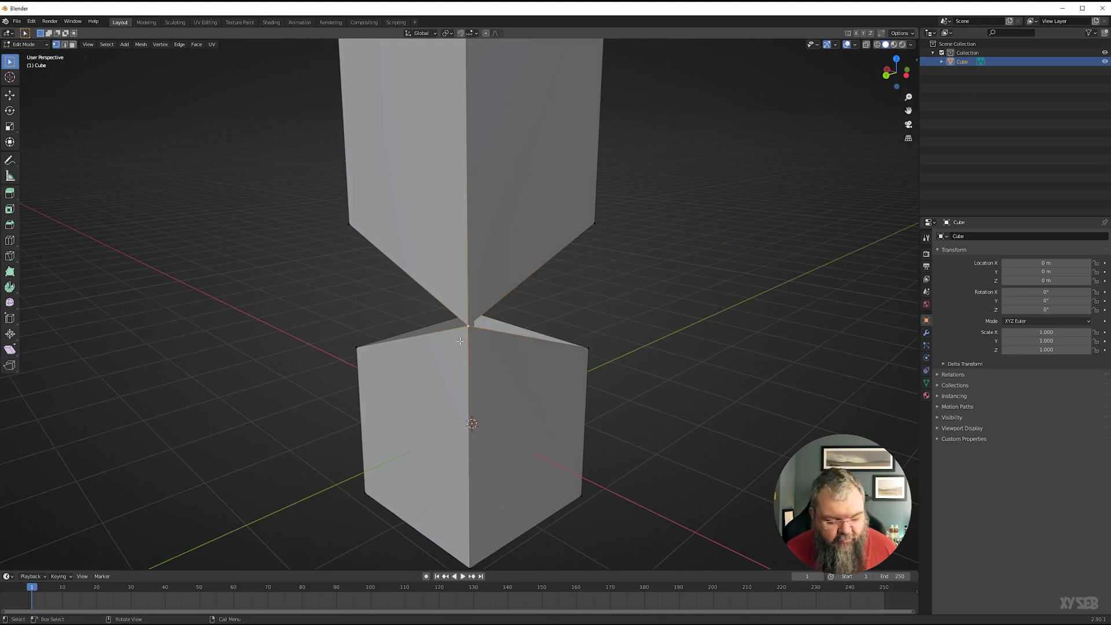
key(g)
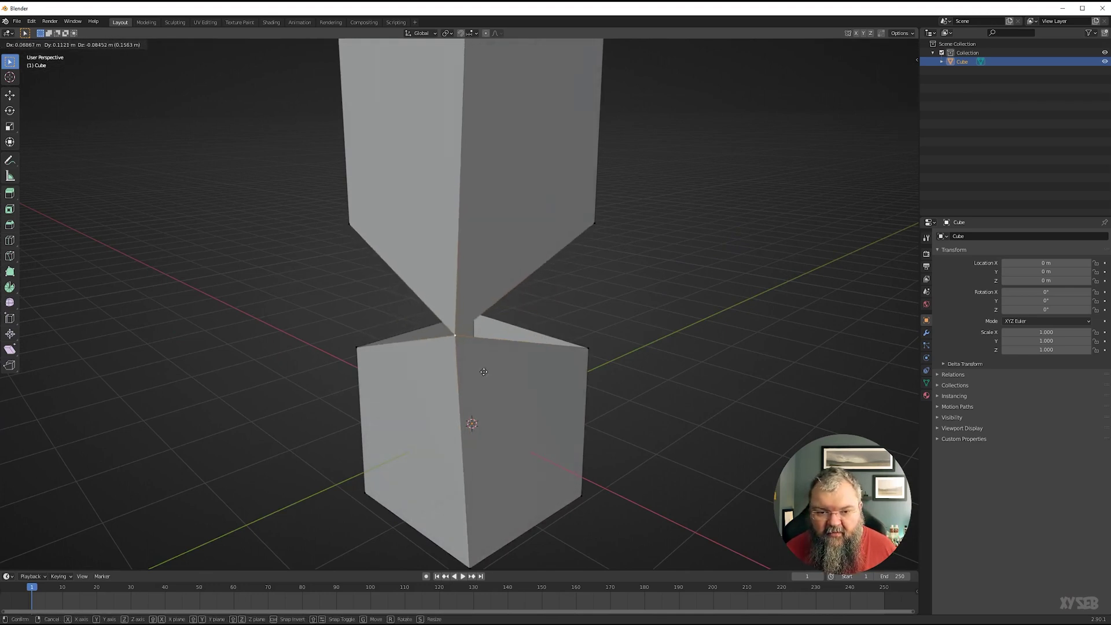
right_click(495, 360)
Merge a second facing pair of rim corner vertices, one from each cube, at center.
middle_drag(486, 360, 546, 330)
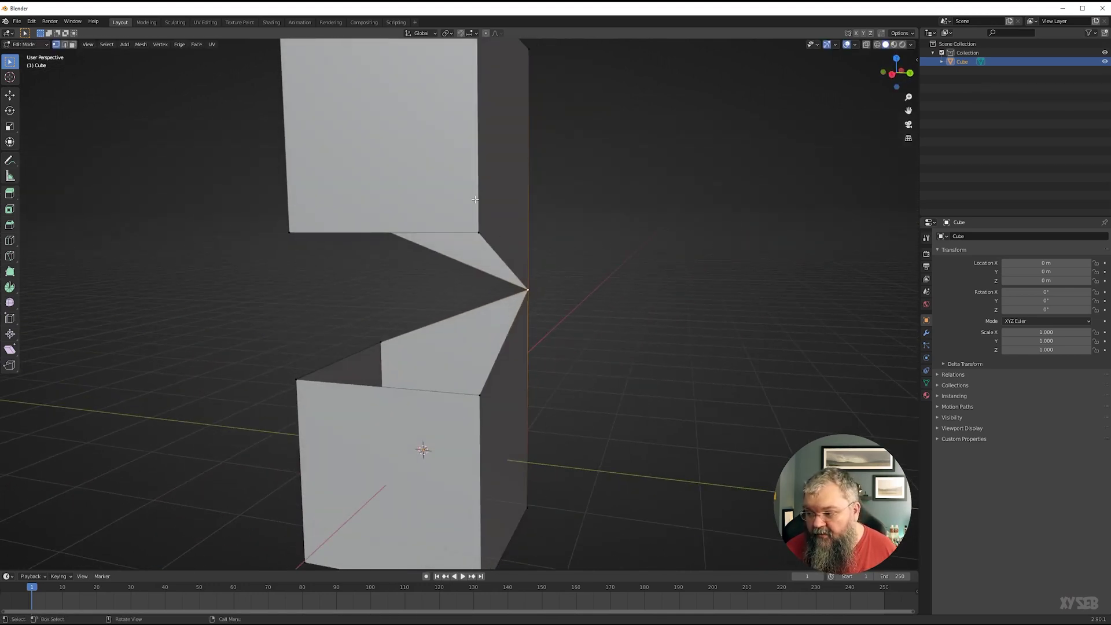
click(479, 231)
shift+click(483, 403)
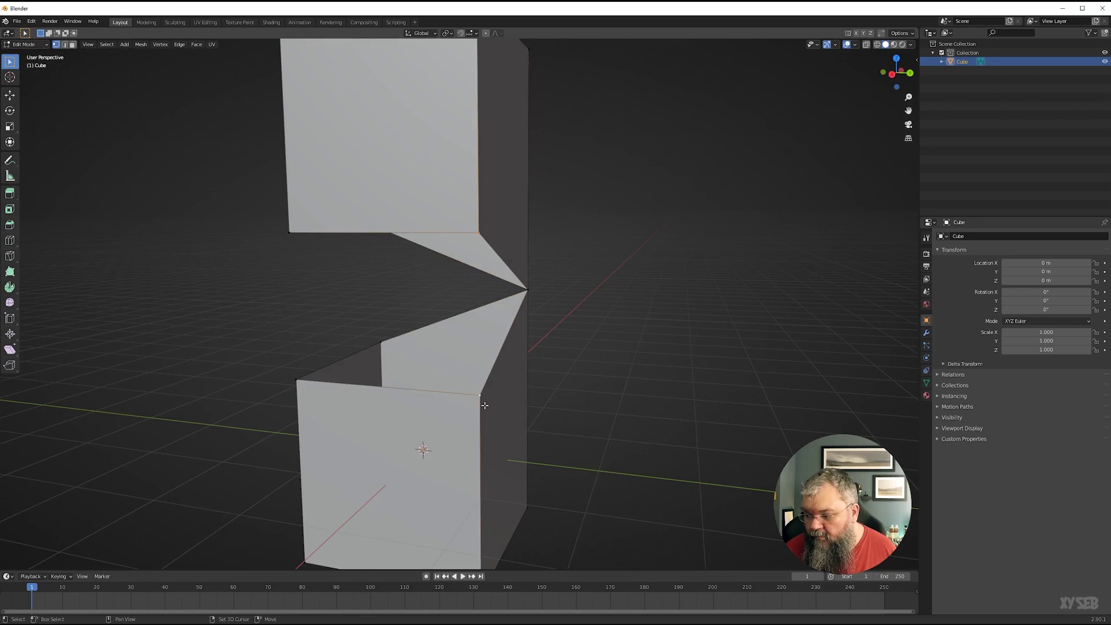
key(m)
click(478, 283)
Merge the third facing pair of upper and lower rim corner vertices at center.
middle_drag(394, 317, 490, 306)
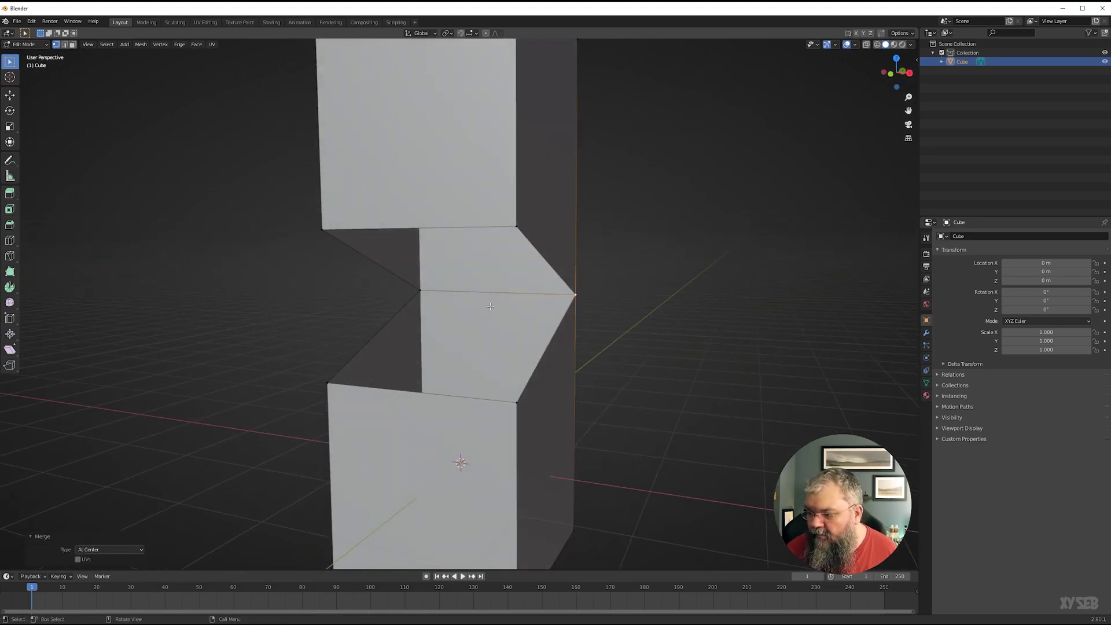
click(513, 220)
shift+click(516, 401)
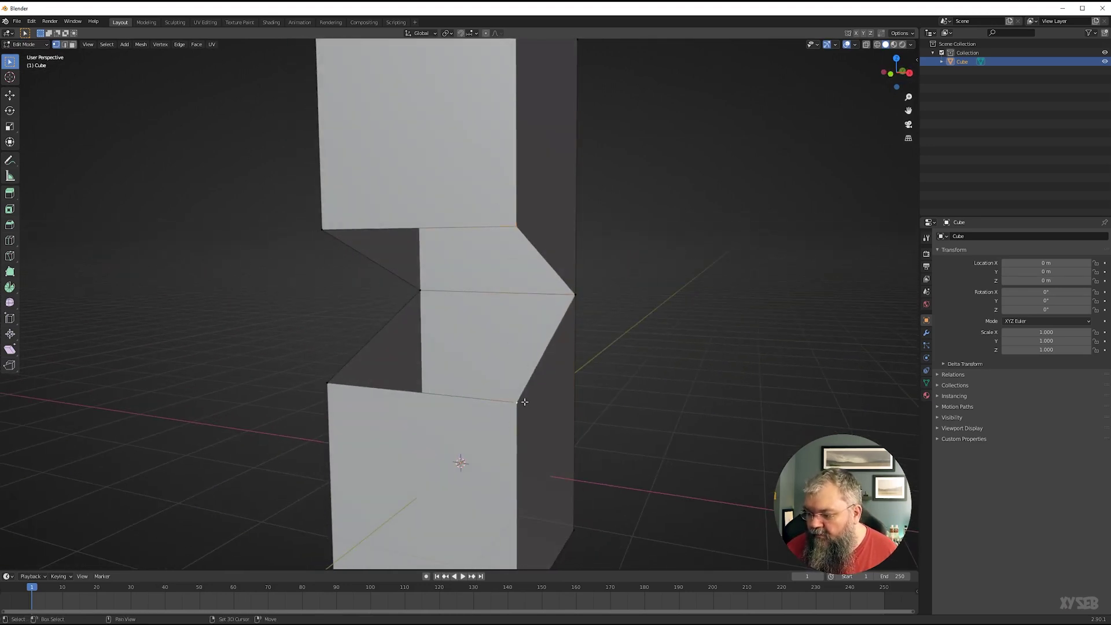
key(m)
click(518, 303)
Merge the last open pair of facing corner vertices at center to close the gap between the cubes.
middle_drag(330, 310, 484, 394)
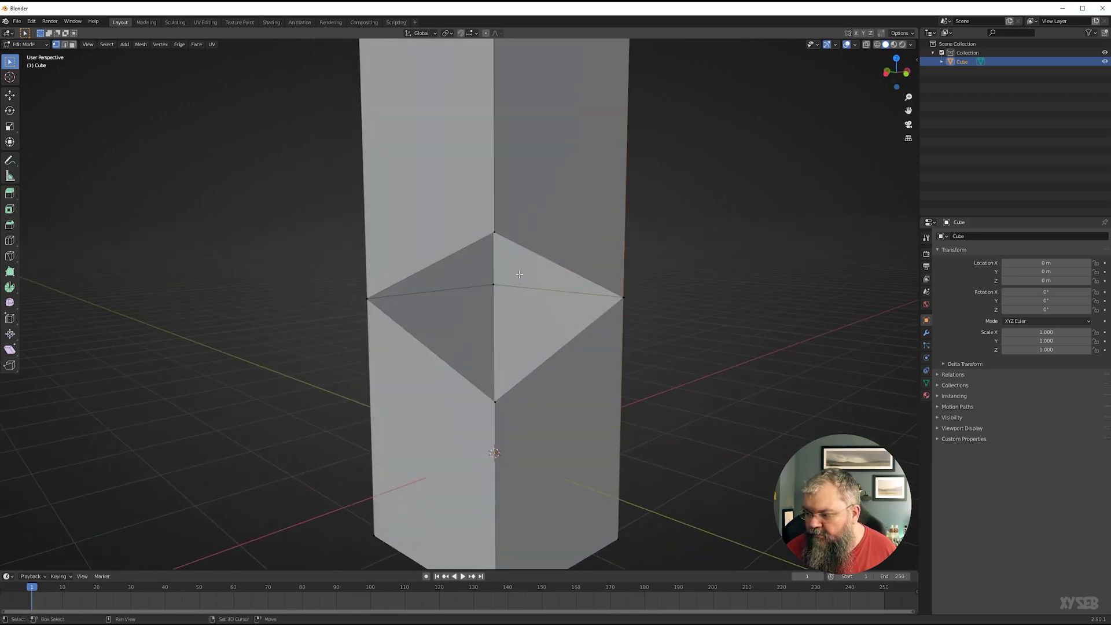
key(m)
click(508, 364)
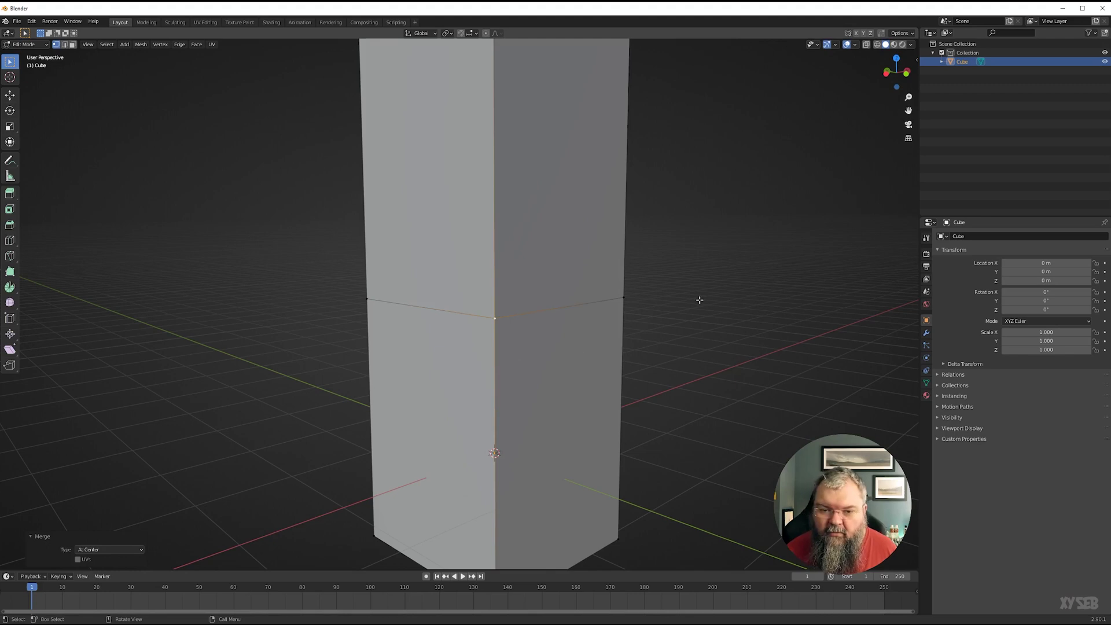
Undo all the corner vertex merges back to the two separate open cubes with the first corner pair selected.
middle_drag(666, 305, 578, 314)
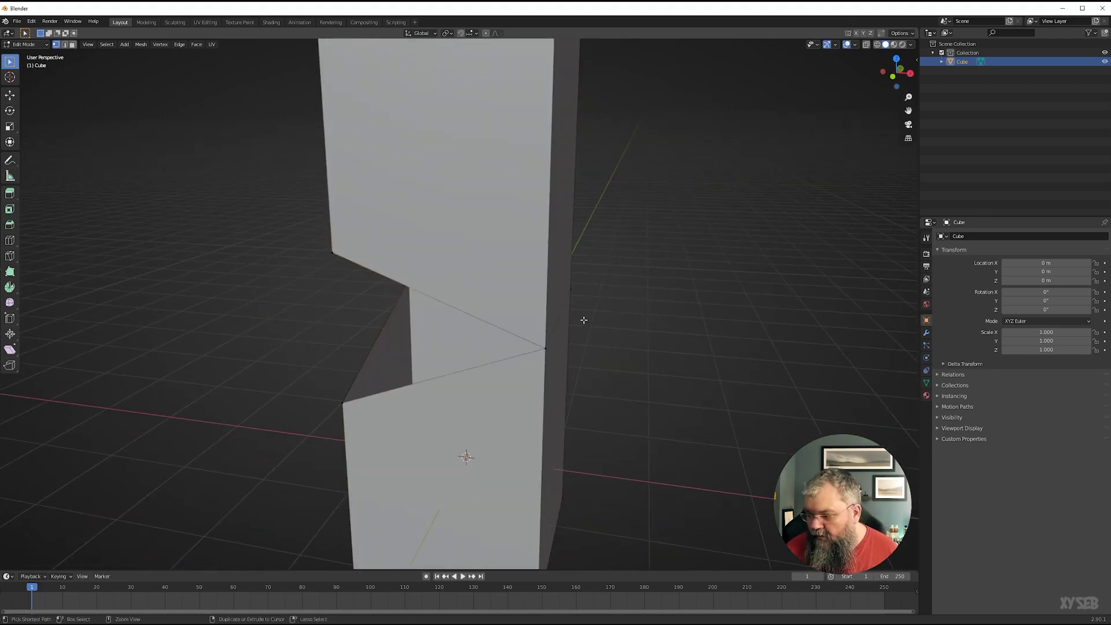
key(ctrl+z)
key(ctrl+z)
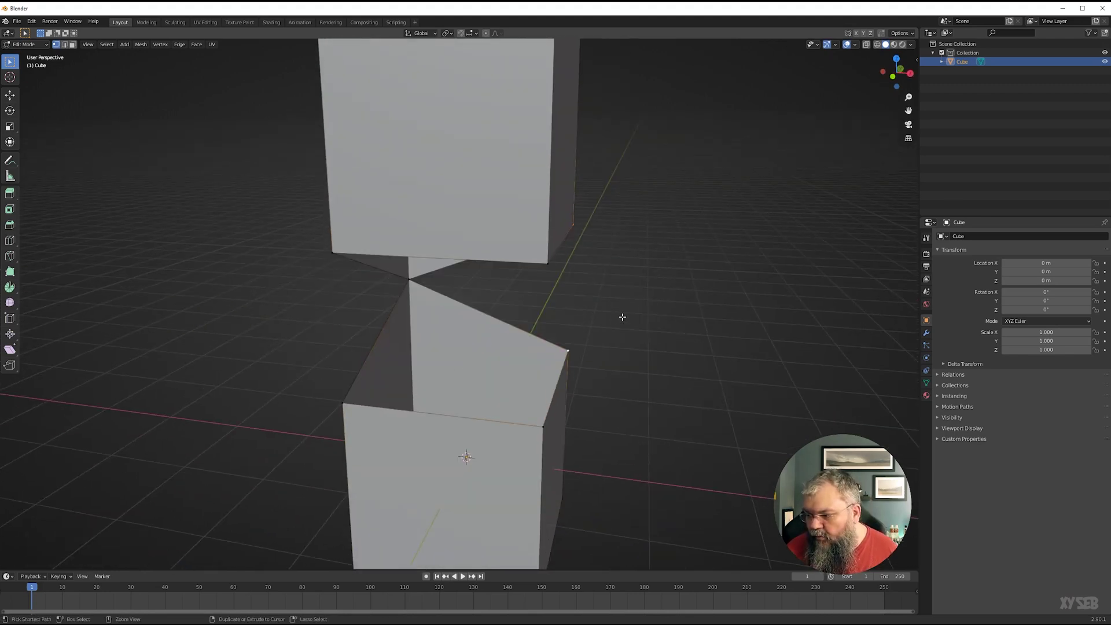
key(ctrl+z)
Merge the selected front pair of facing corner vertices at center.
middle_drag(659, 318, 456, 317)
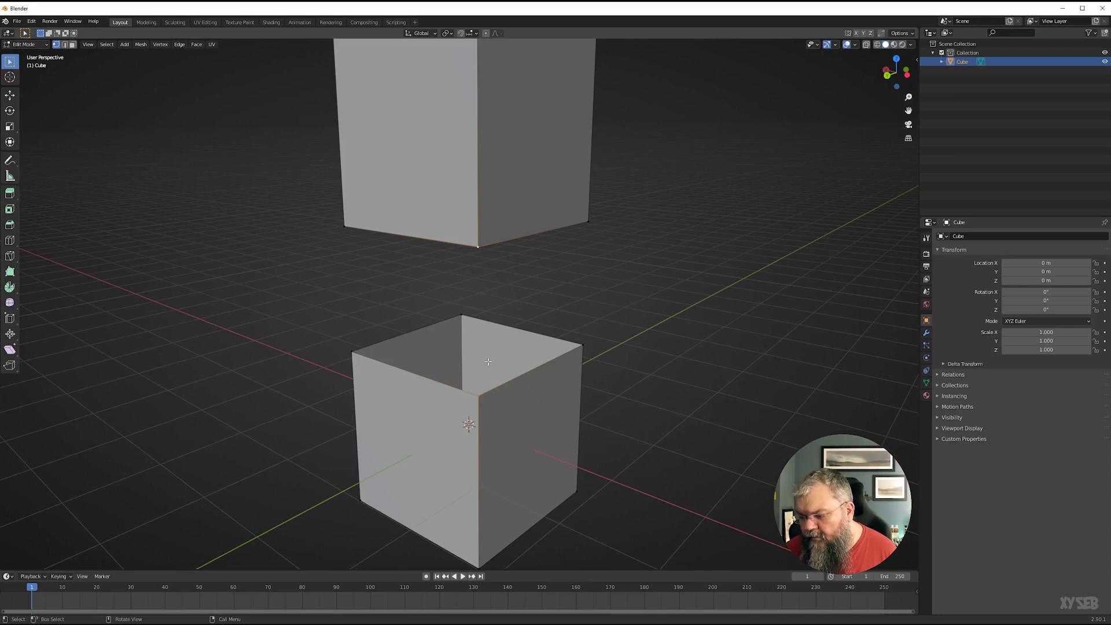
key(m)
click(460, 314)
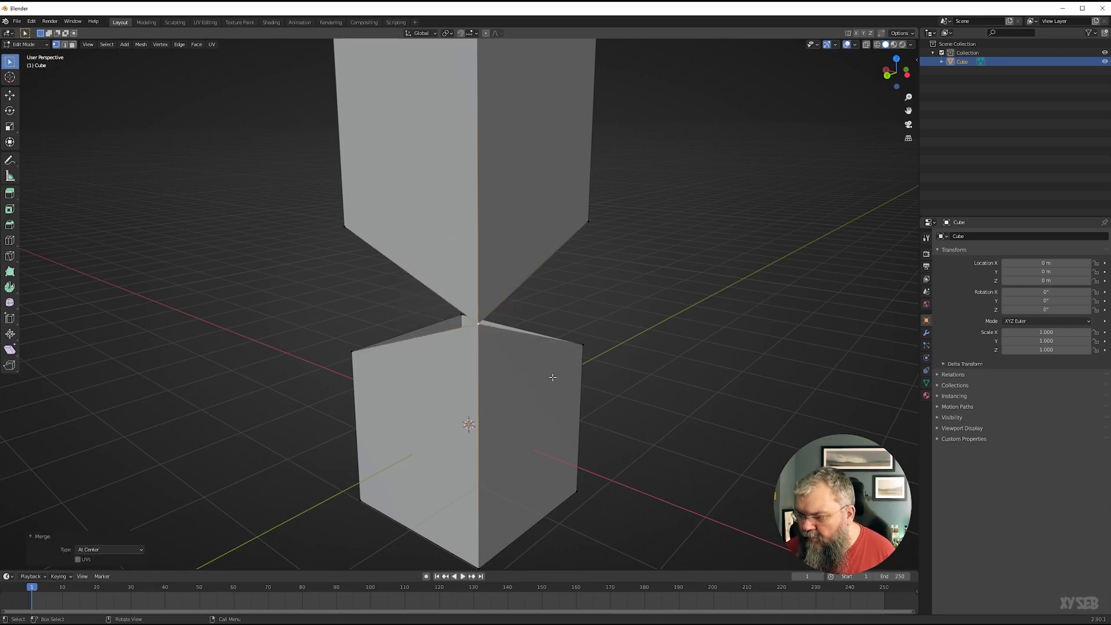
Select the second facing pair of upper and lower rim corner vertices and repeat the merge at center on them.
click(581, 345)
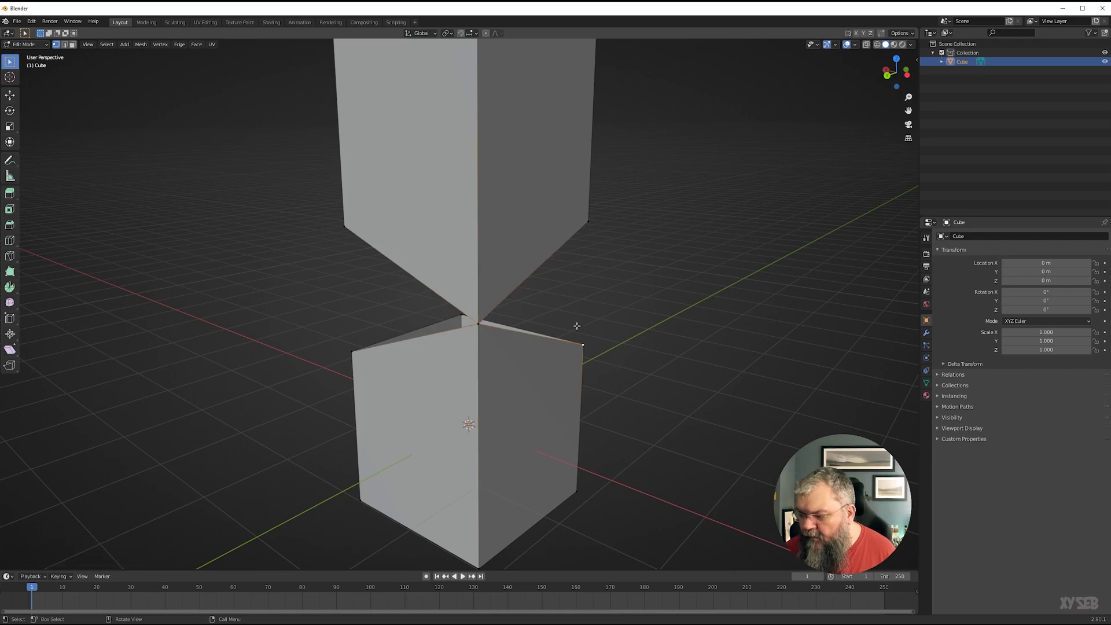
shift+click(588, 221)
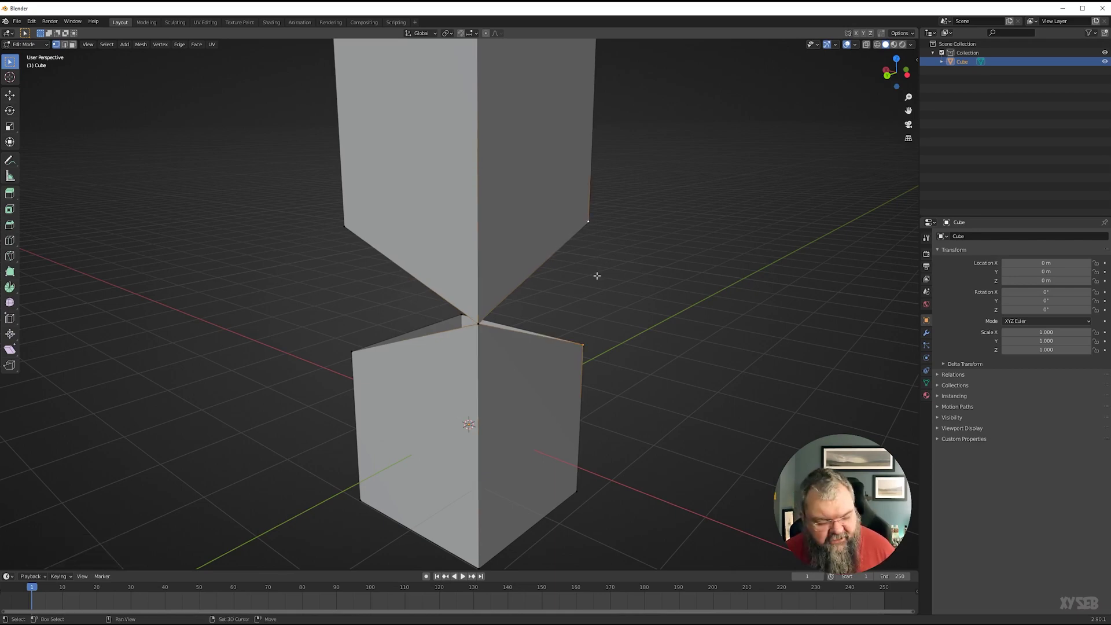
key(shift+r)
Select the third facing pair of rim corner vertices and repeat the merge at center.
middle_drag(650, 295, 482, 301)
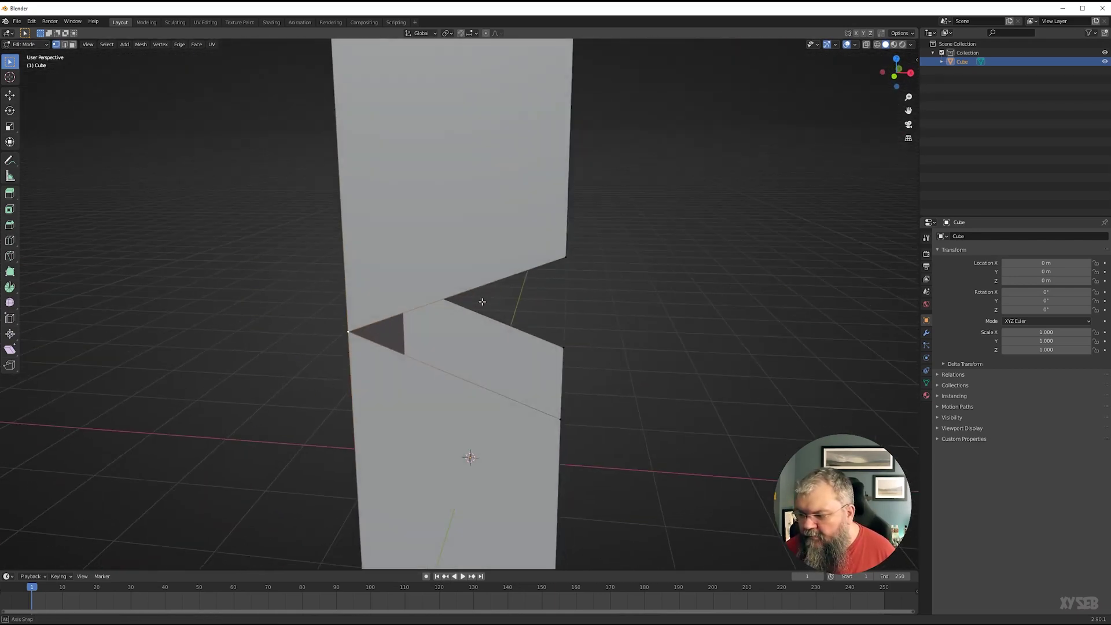
click(565, 256)
shift+click(562, 416)
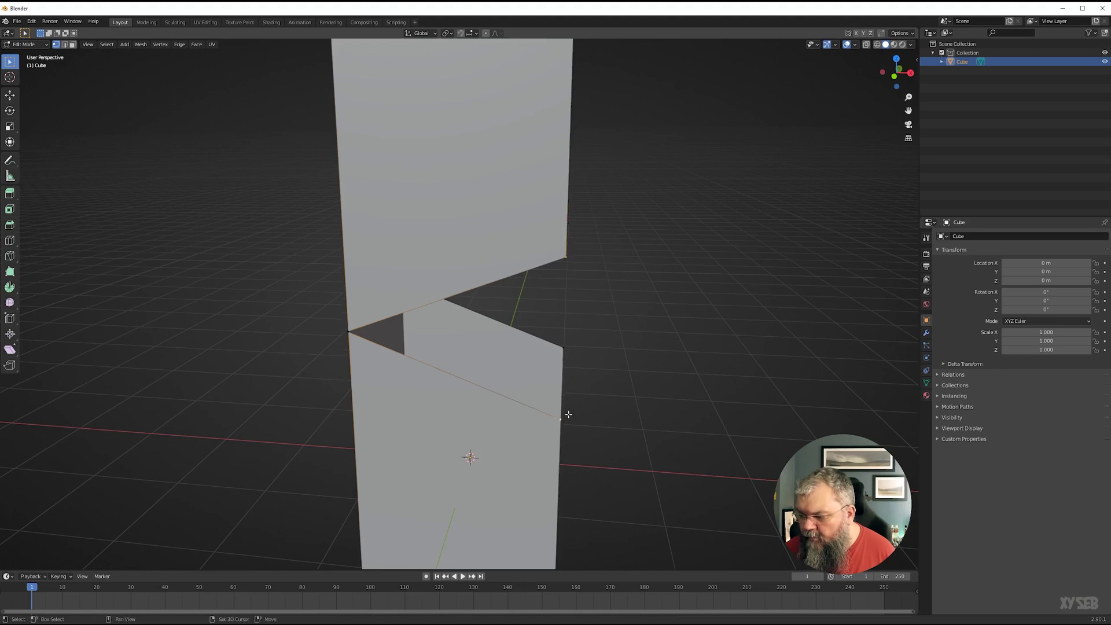
key(shift+r)
Repeat the merge at center on the fourth and last open pair of corner vertices to close the gap.
middle_drag(605, 373, 448, 366)
click(539, 259)
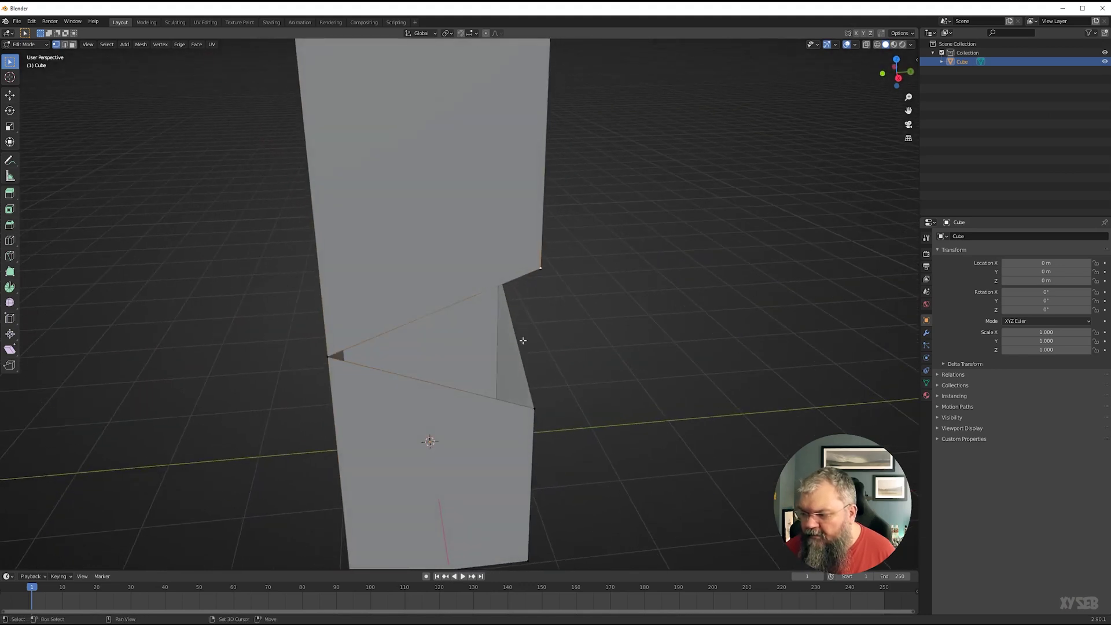
shift+click(534, 409)
key(shift+r)
Undo all the repeated corner merges back to two separate open cubes with the first corner pair selected.
middle_drag(545, 402, 540, 380)
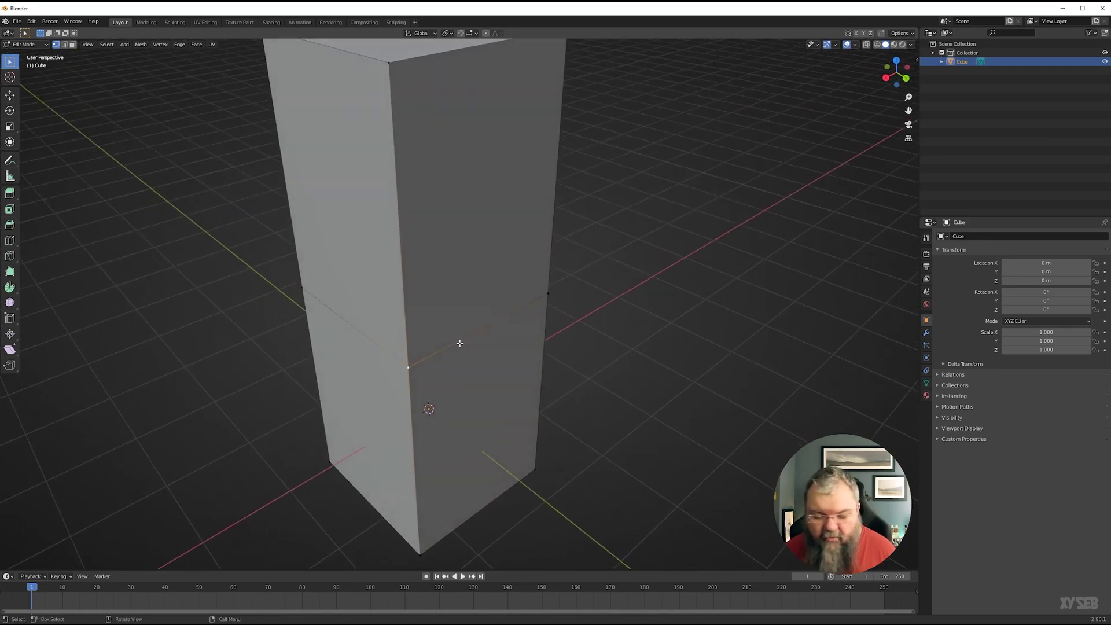
key(ctrl+z)
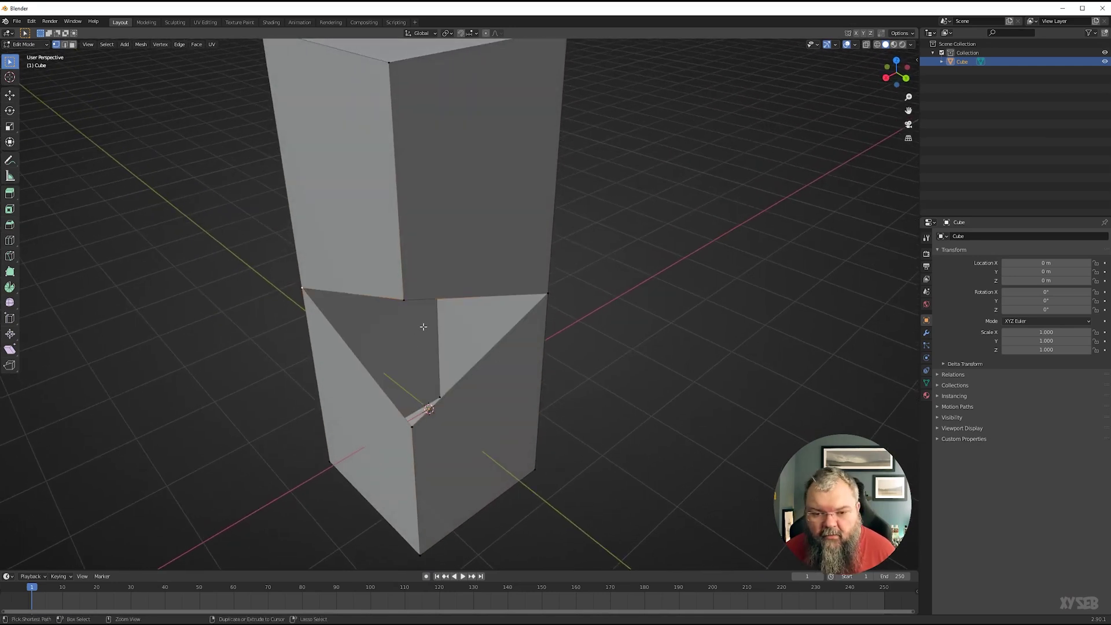
key(ctrl+z)
key(ctrl+z)
key(ctrl+z)
key(ctrl+z)
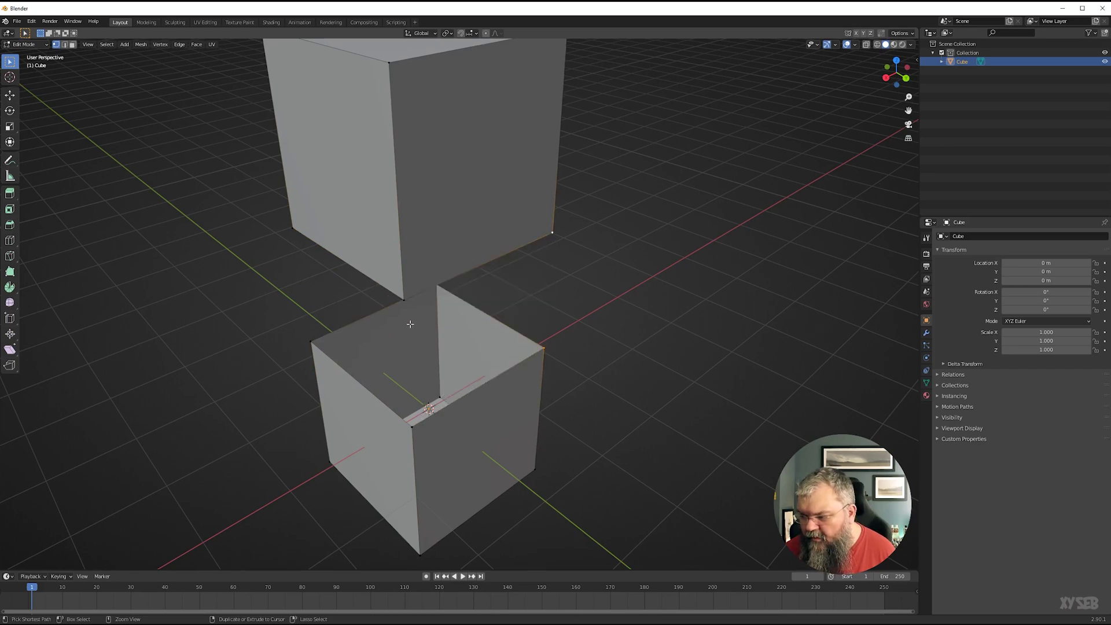
Merge the selected corner pair at center and move the merged vertex freely by about 0.03, 0.15 and -0.06 m in X, Y and Z.
middle_drag(410, 324, 435, 305)
key(m)
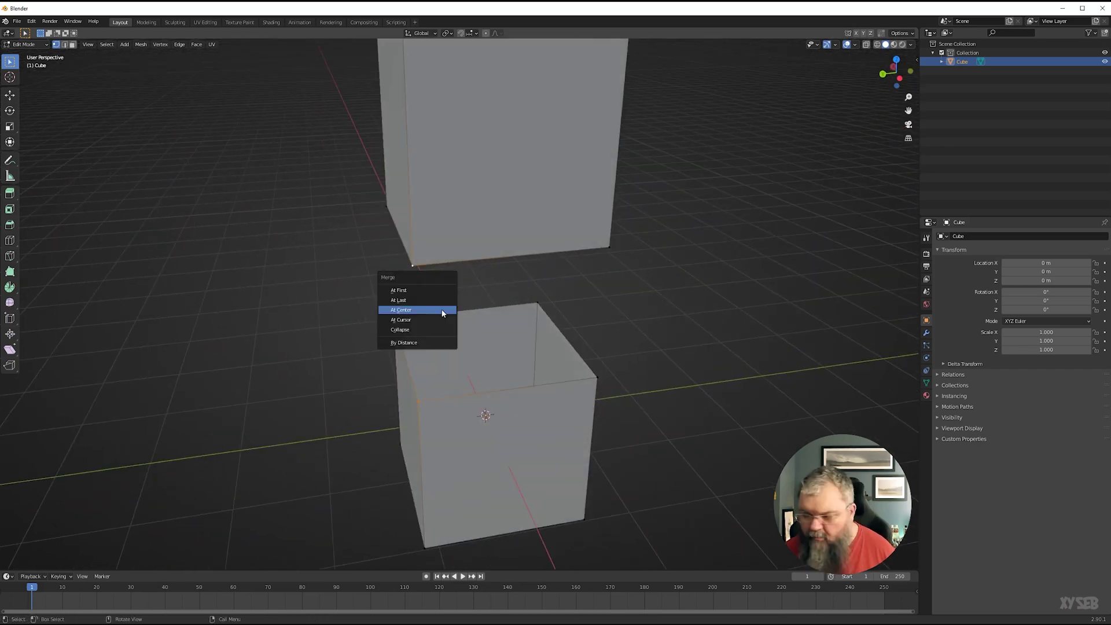
click(442, 313)
middle_drag(434, 360, 432, 313)
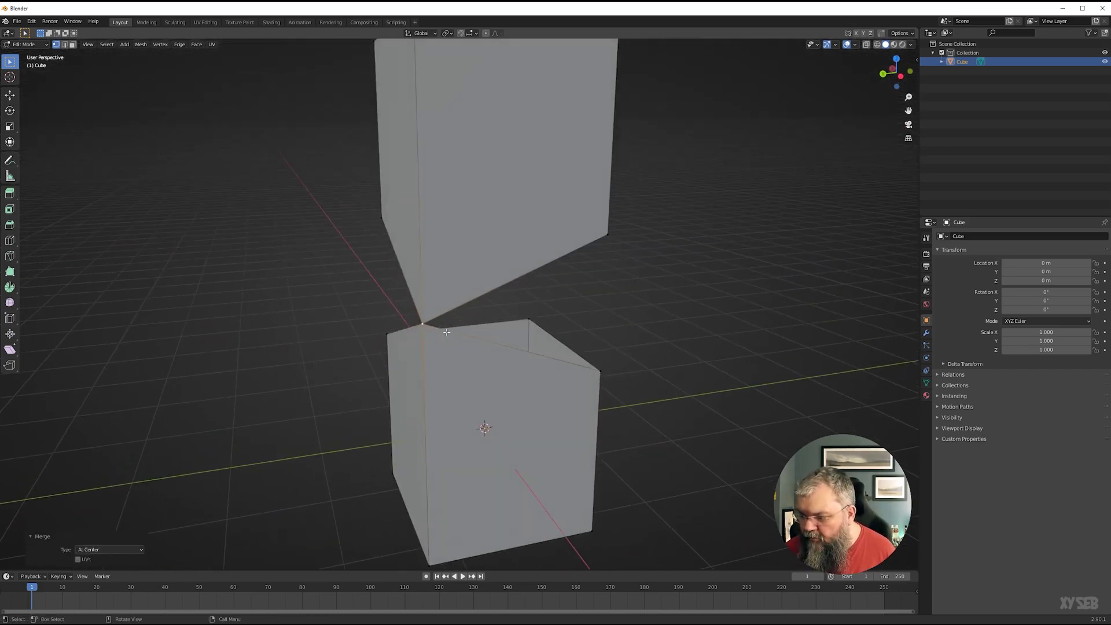
key(g)
click(449, 317)
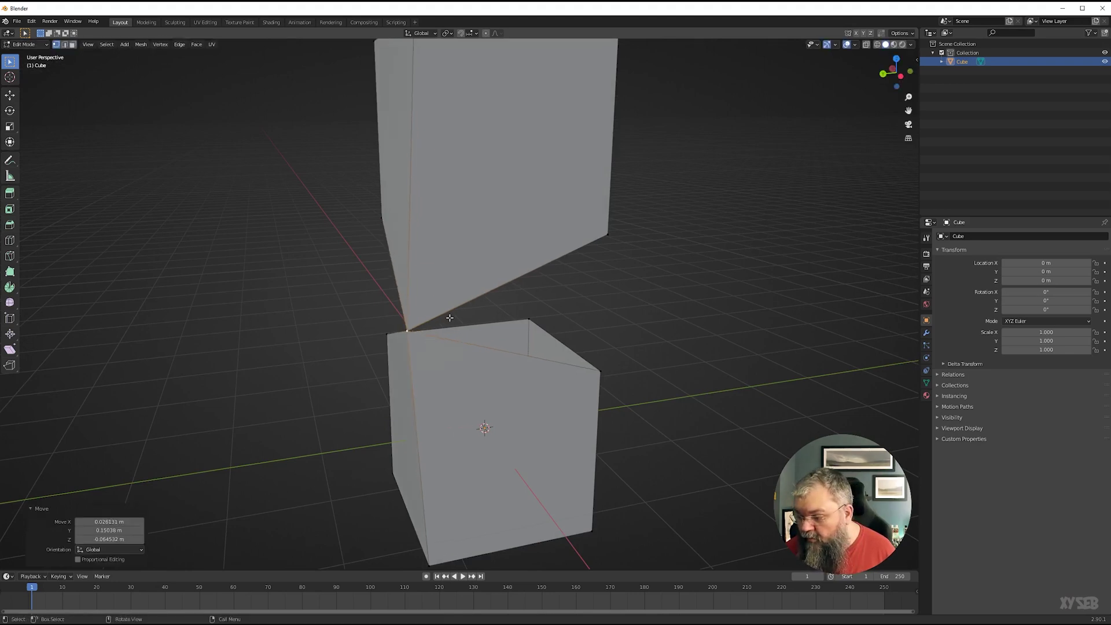
Select the neighbouring unmerged pair of facing corner vertices and move both a short distance together.
middle_drag(565, 339, 523, 341)
click(523, 336)
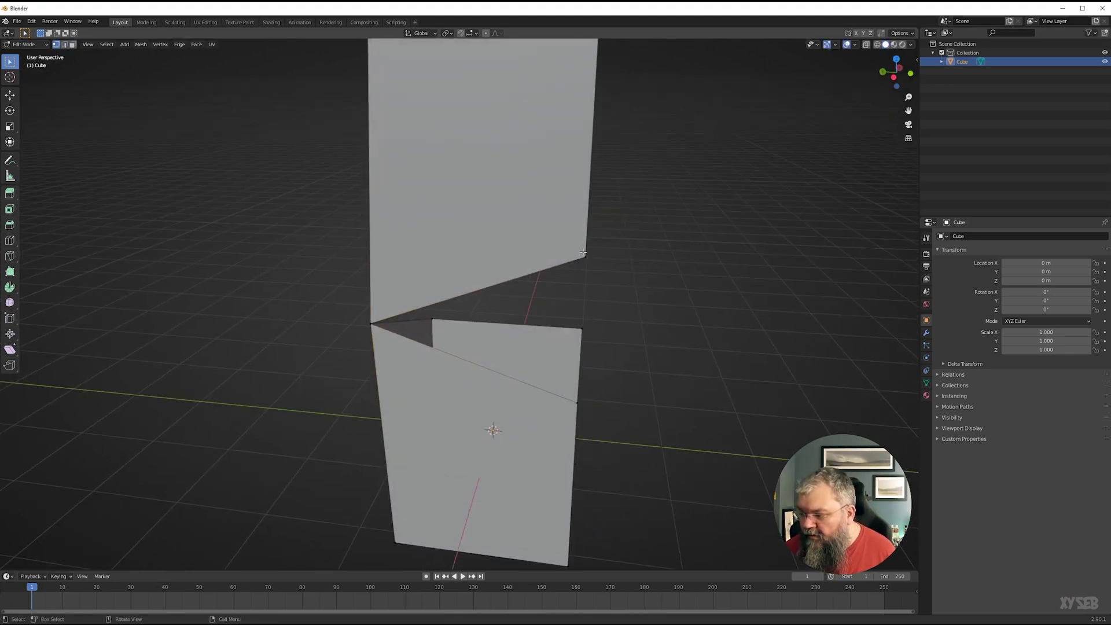
click(581, 260)
shift+click(576, 403)
key(g)
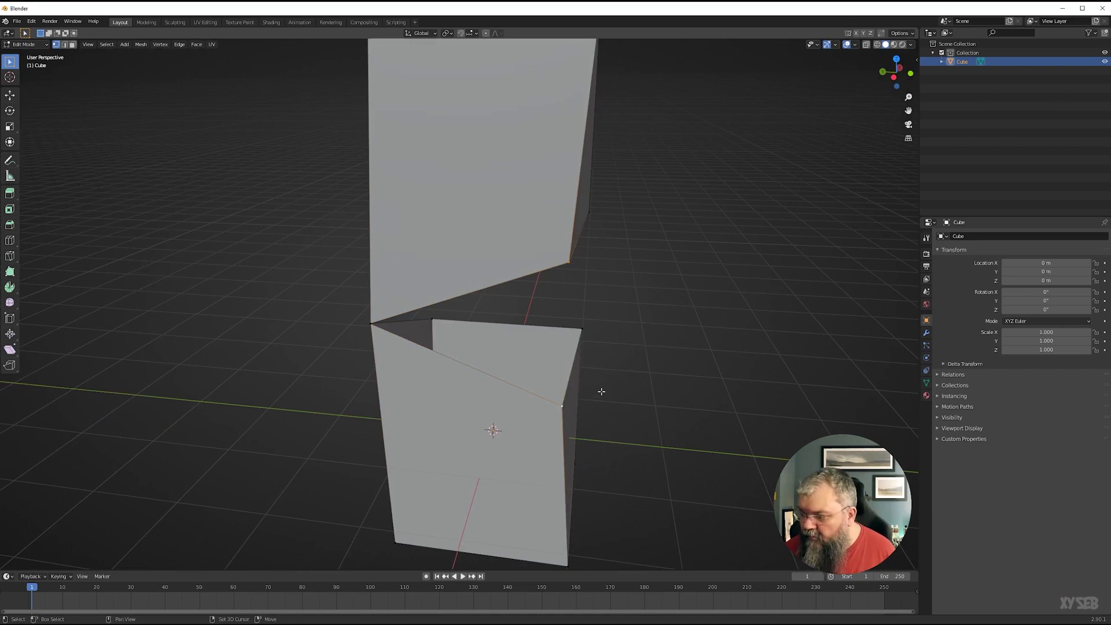
click(614, 370)
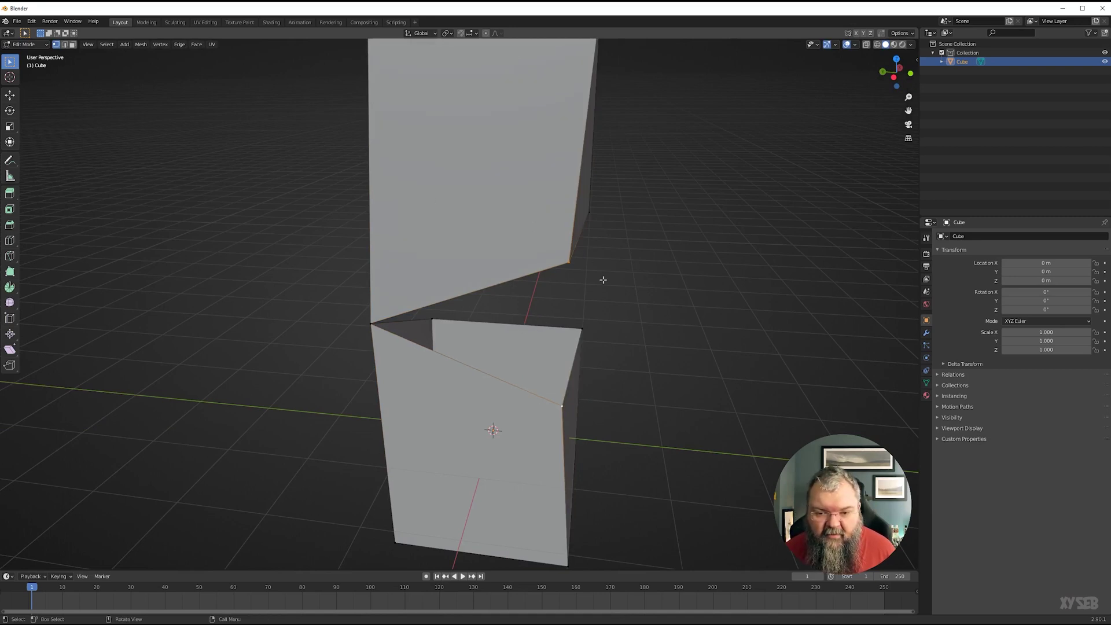
Undo the vertex moves and the merge back to the two separate open cubes.
key(ctrl+z)
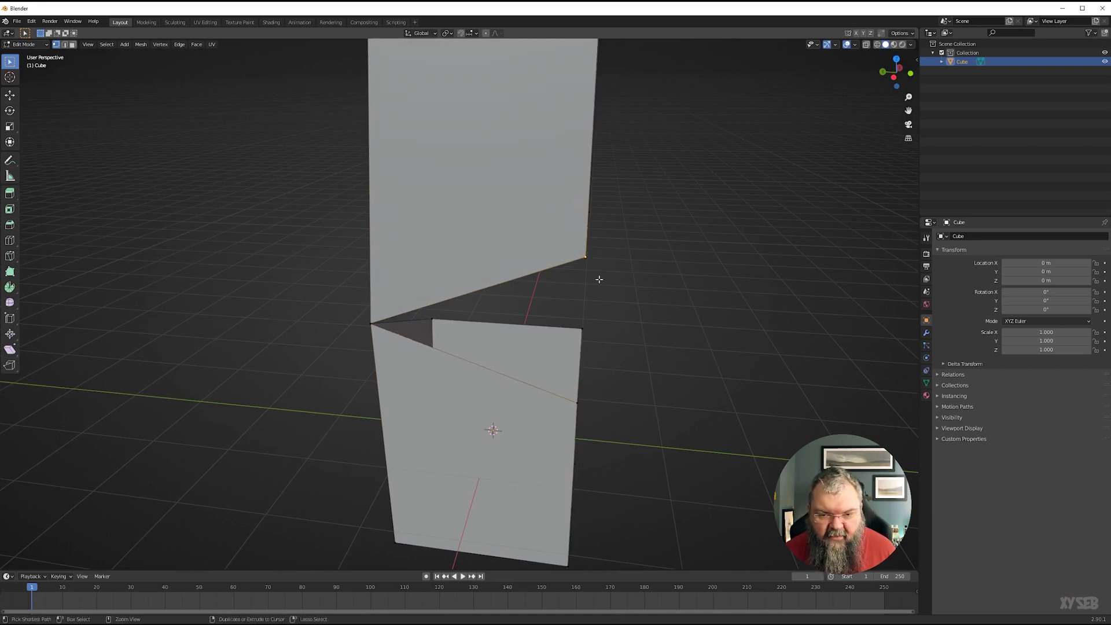
key(ctrl+z)
key(ctrl+z)
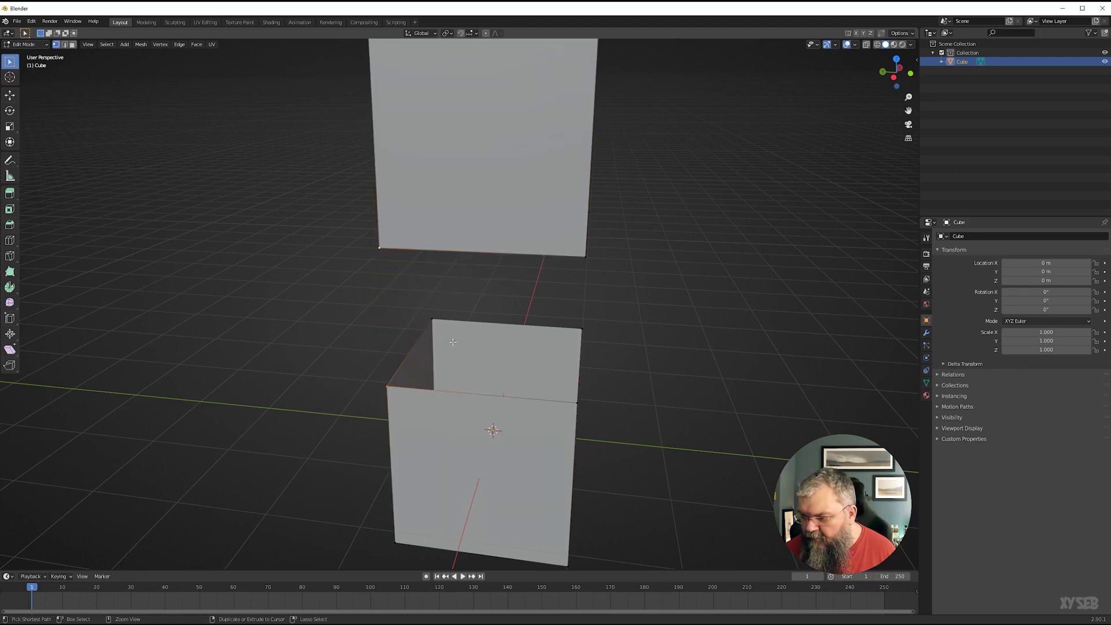
Merge the selected corner pair with the At Last option, onto the upper cube's vertex.
middle_drag(334, 336, 466, 352)
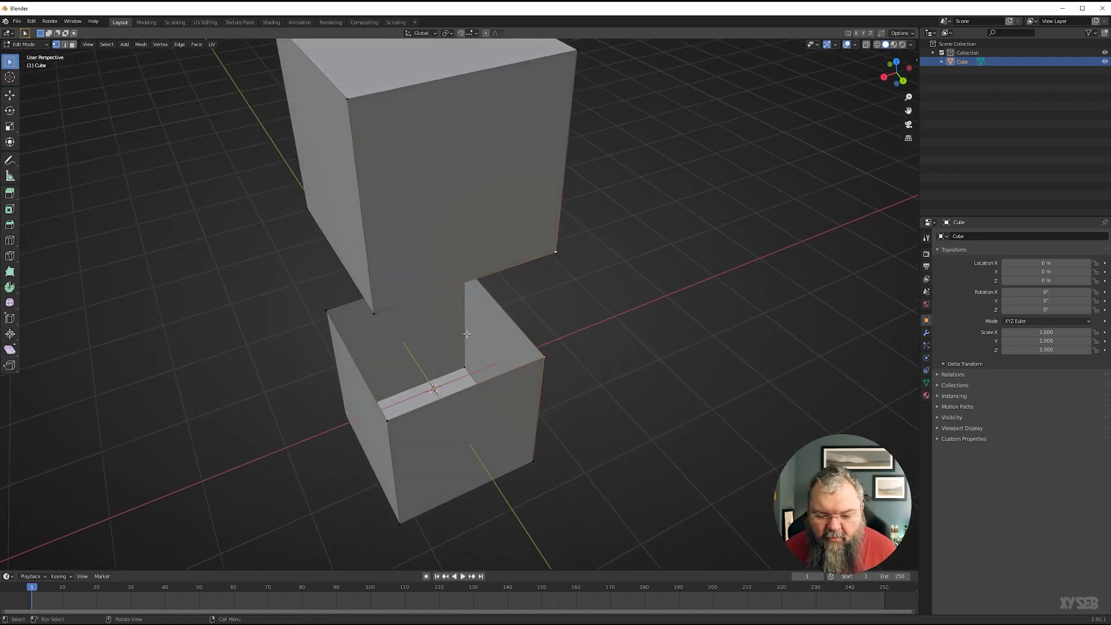
middle_drag(380, 248, 318, 285)
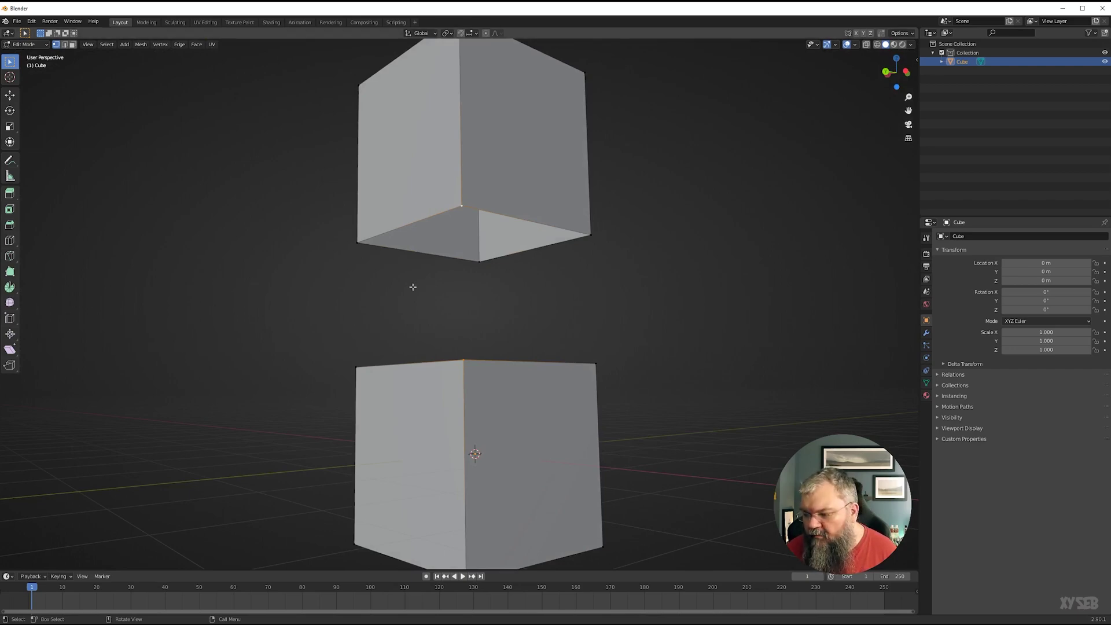
middle_drag(412, 286, 466, 314)
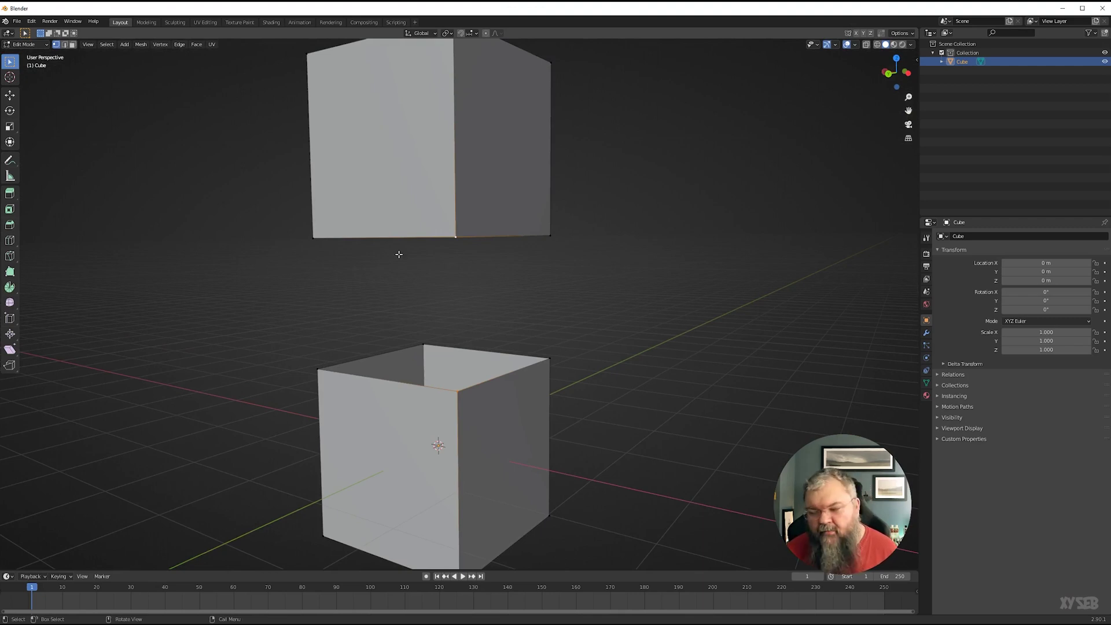
middle_drag(438, 342, 455, 363)
middle_drag(464, 275, 479, 280)
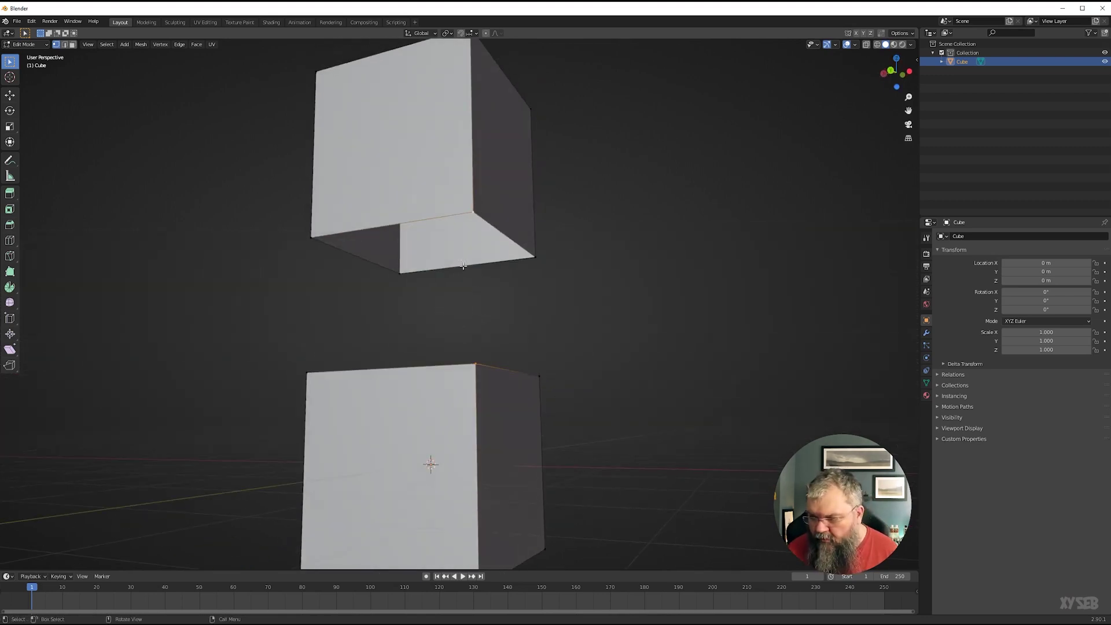
middle_drag(463, 266, 450, 289)
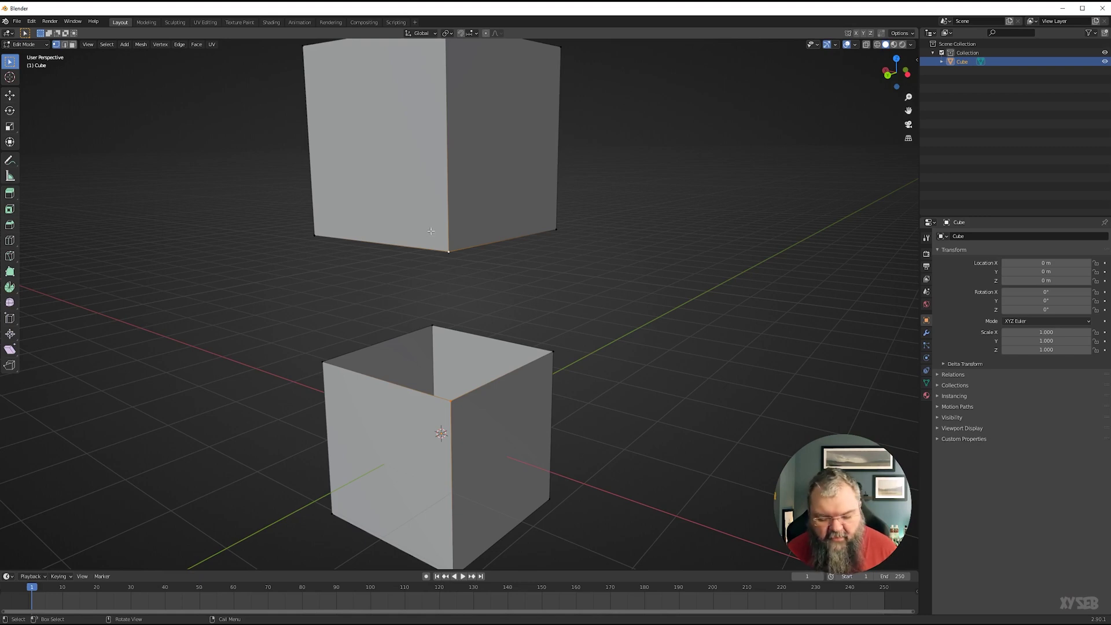
key(m)
click(398, 219)
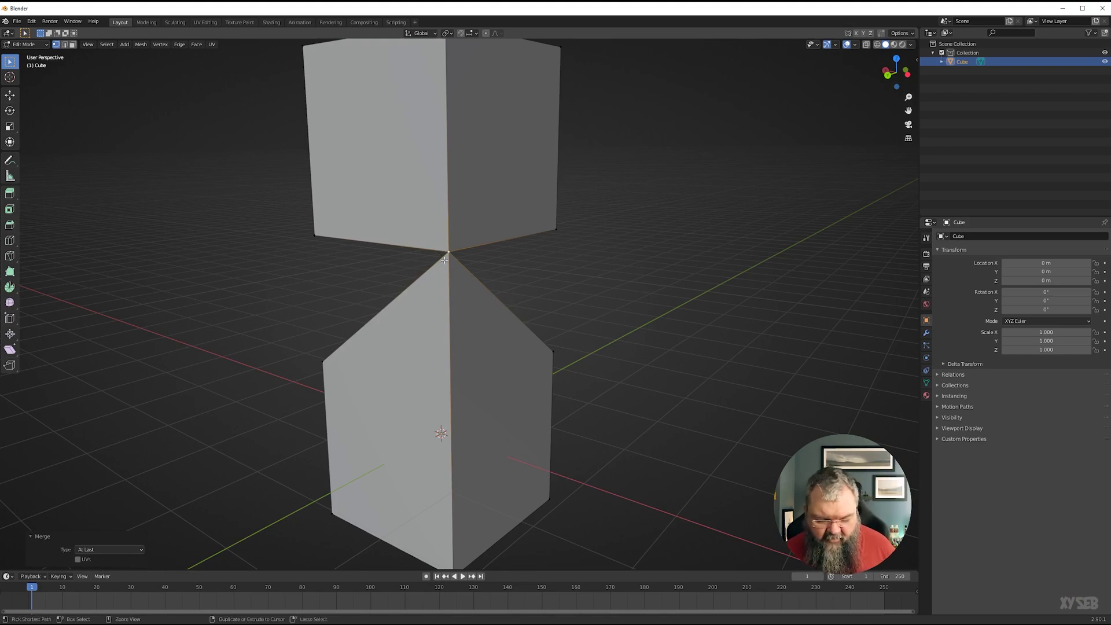
Undo the At Last merge, try the At First merge on the same corner pair, and undo it as well.
key(ctrl+z)
key(m)
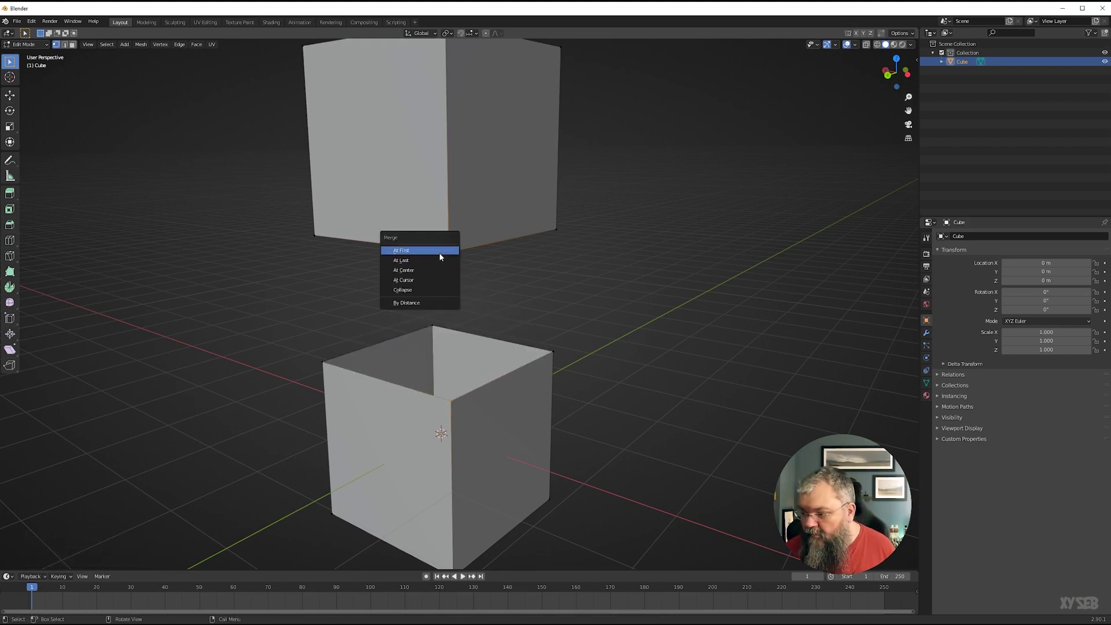
click(439, 252)
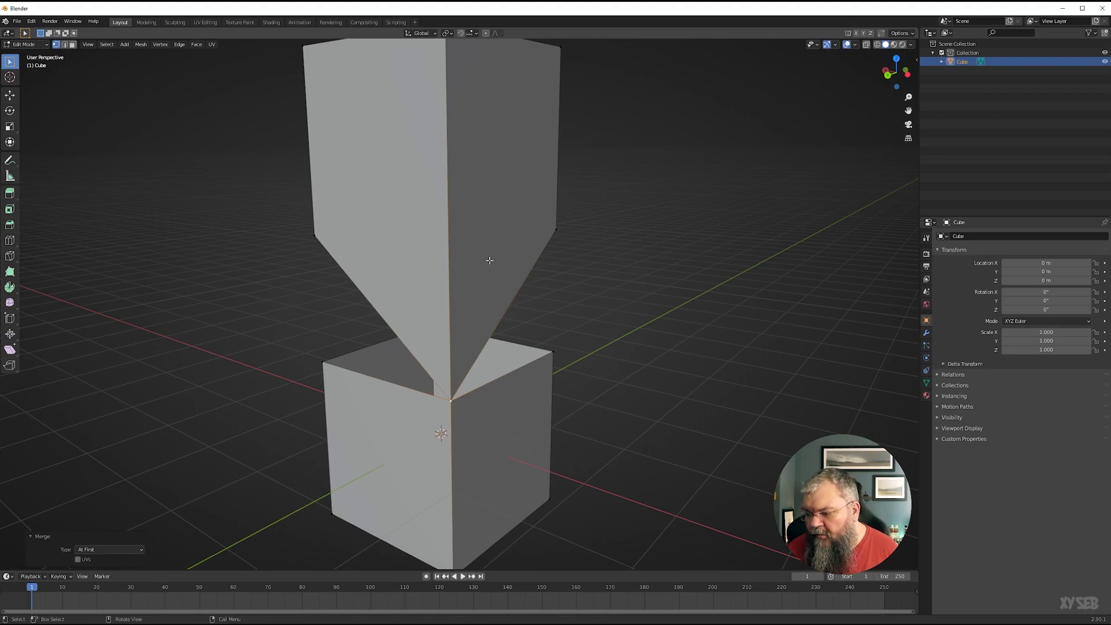
right_click(413, 269)
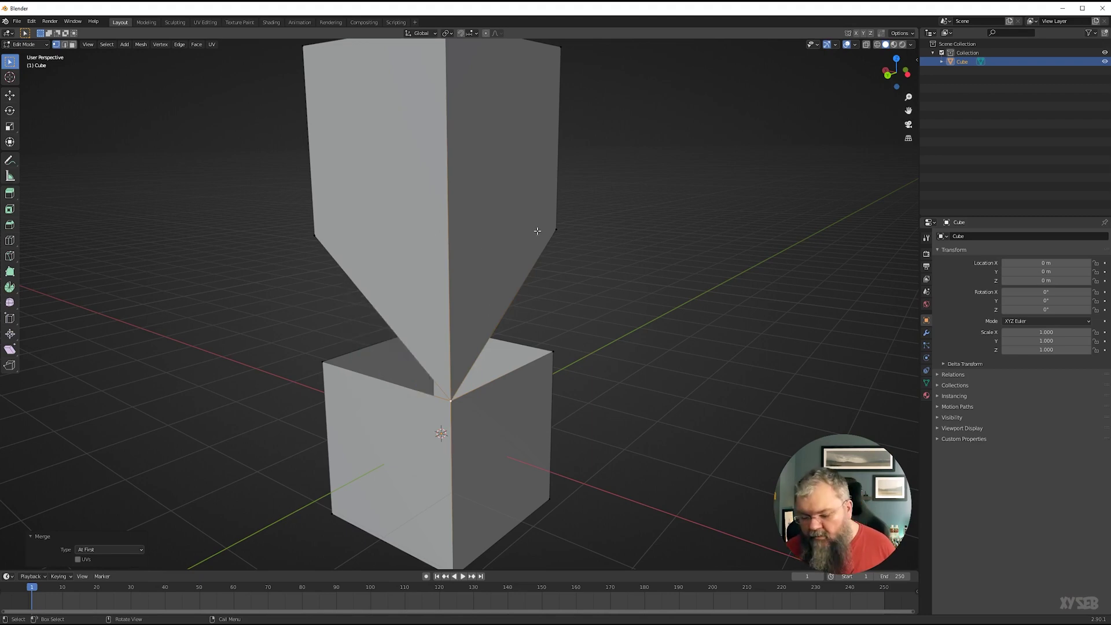
key(m)
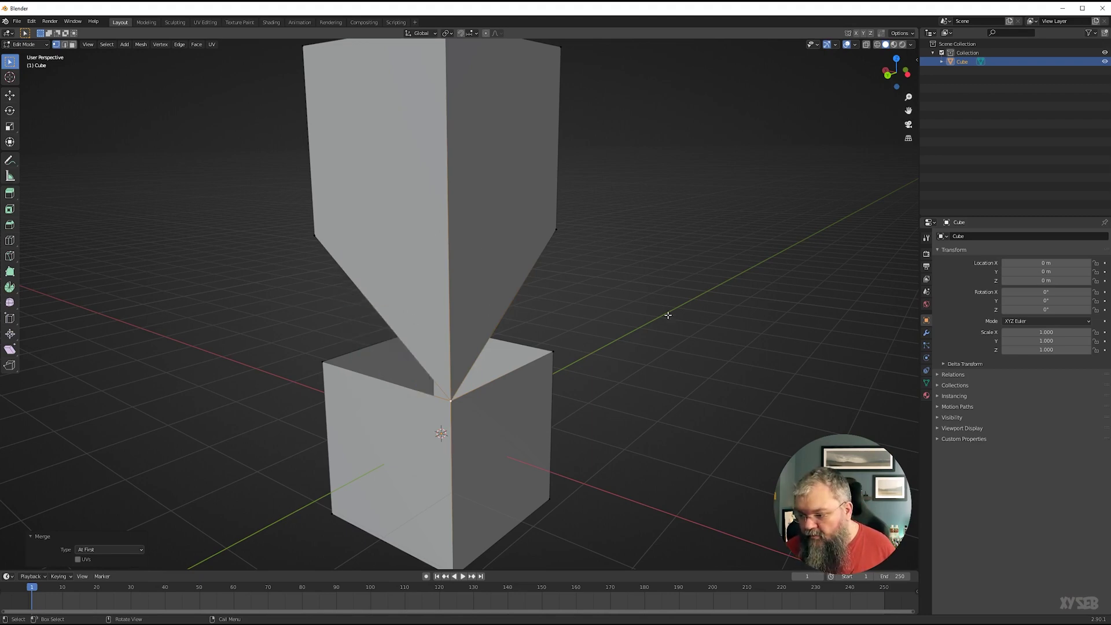
key(m)
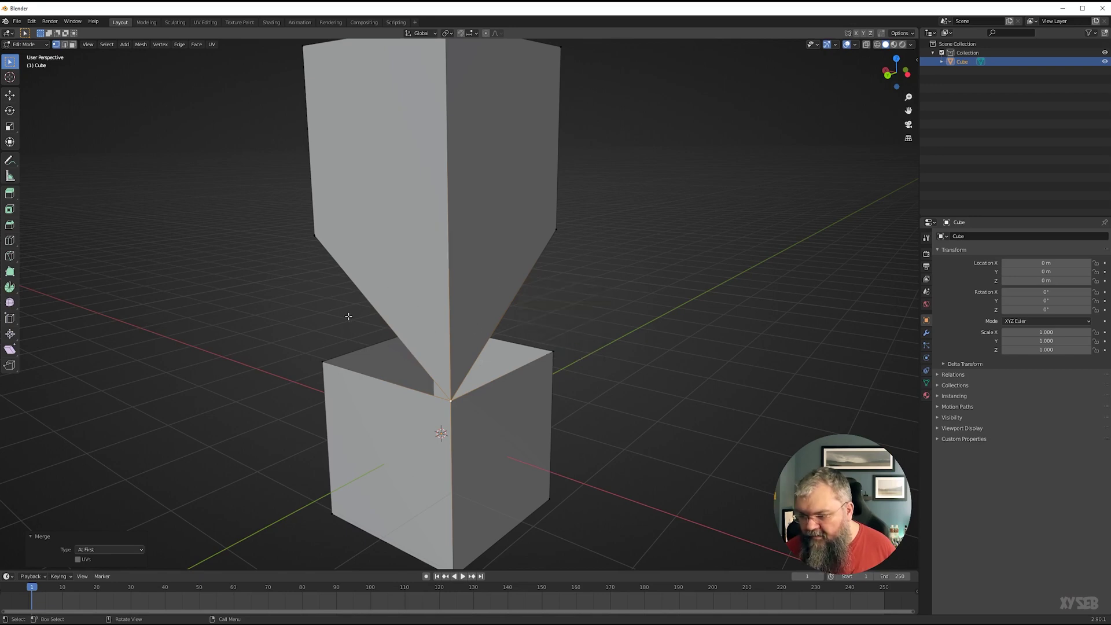
key(ctrl+z)
Select the upper cube's open bottom rim together with the lower cube's open top rim.
middle_drag(445, 246, 443, 294)
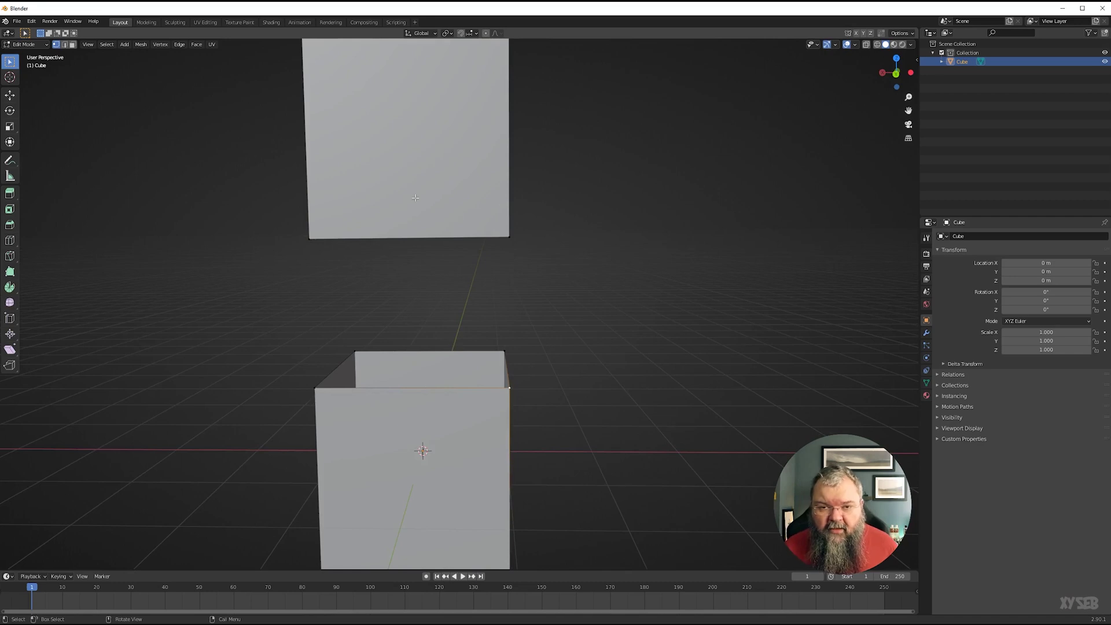
middle_drag(512, 279, 463, 325)
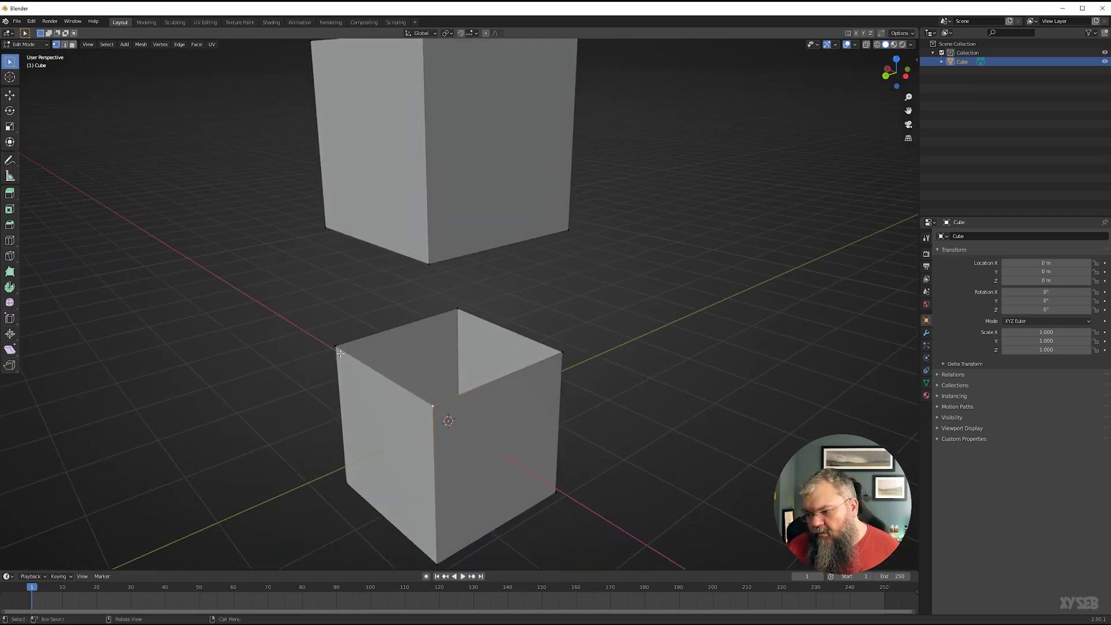
middle_drag(386, 299, 419, 333)
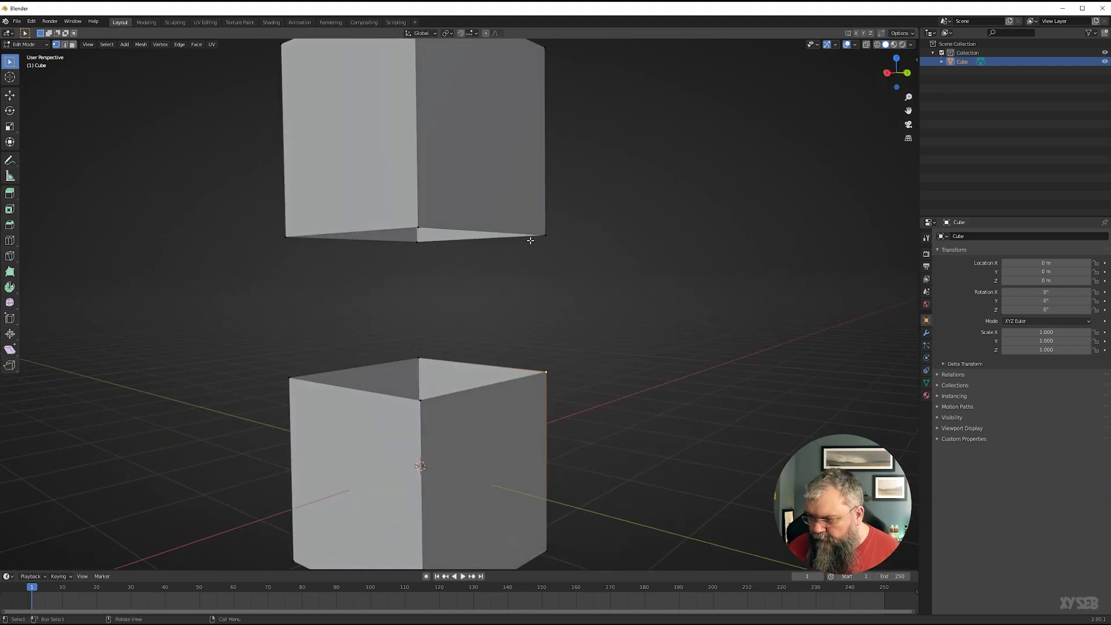
alt+click(458, 243)
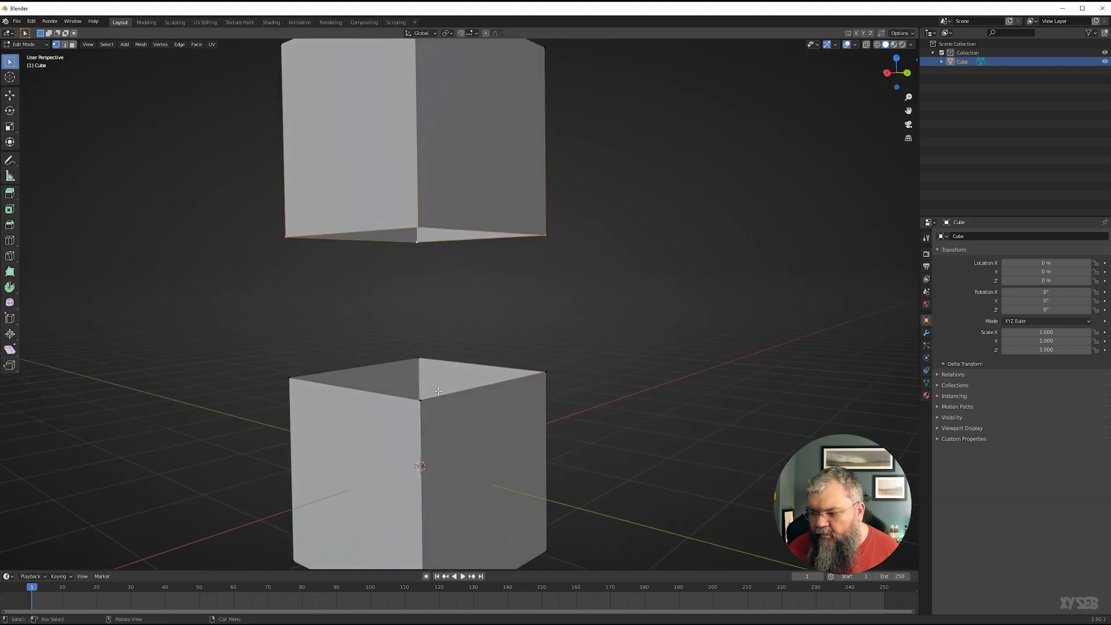
alt+shift+click(474, 387)
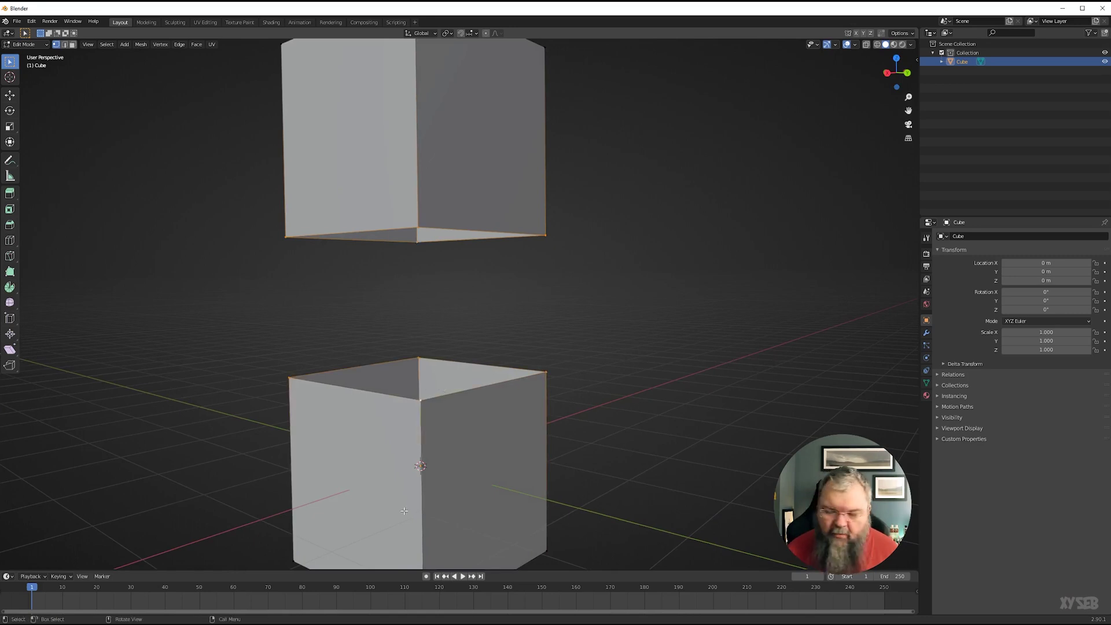
Select only the lower cube's open rim and move it up about 1.5 m along Z, almost onto the upper cube's rim.
middle_drag(403, 509, 229, 305)
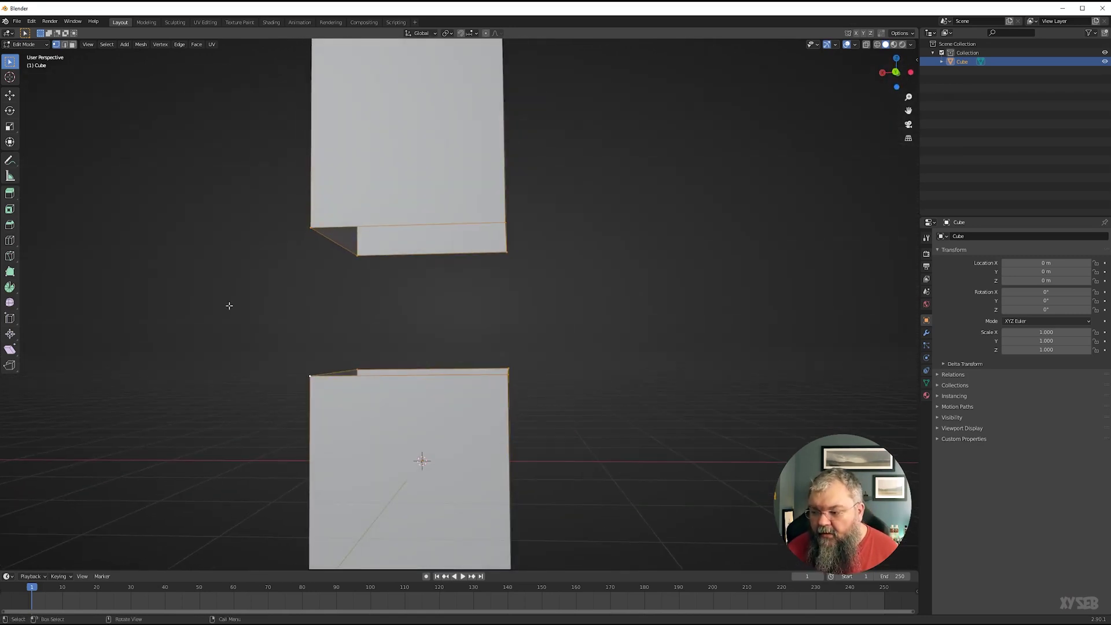
drag(229, 305, 630, 397)
key(KP_1)
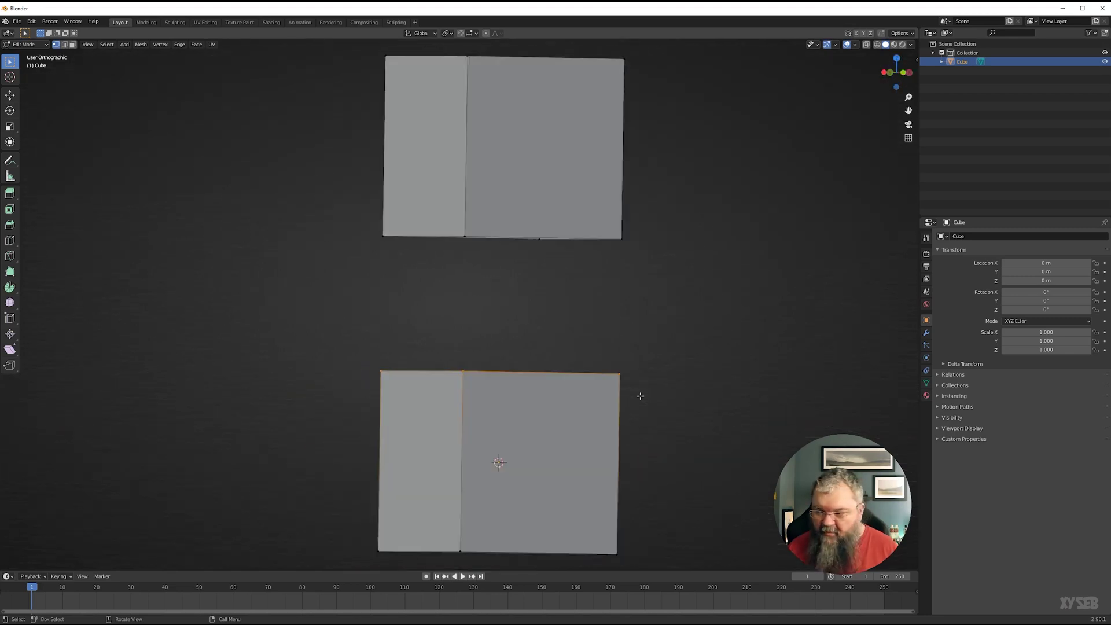
key(g)
key(z)
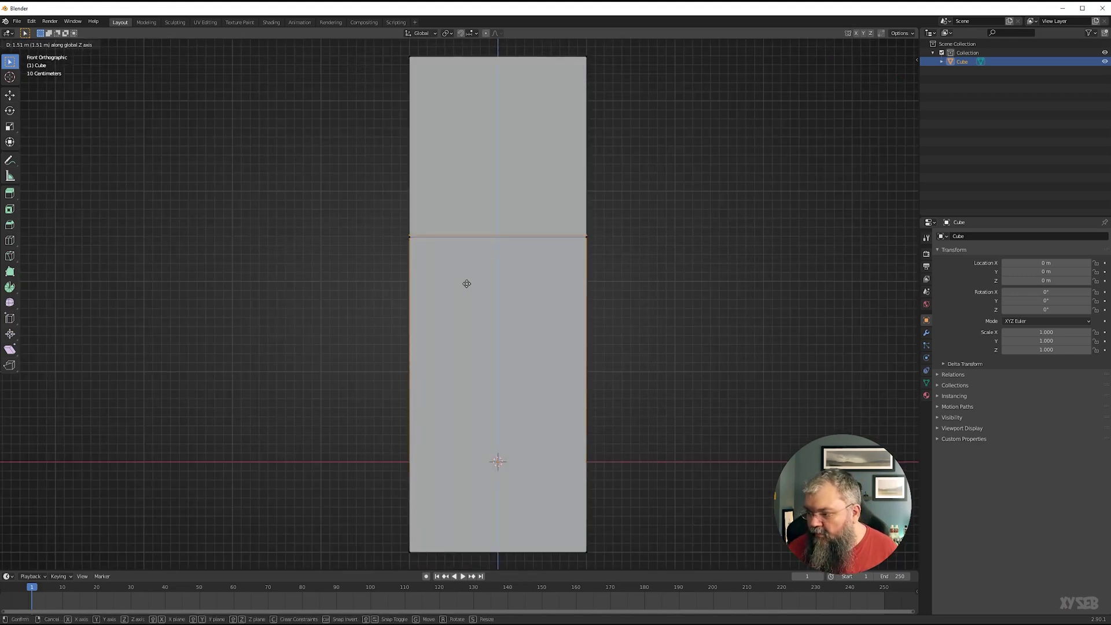
click(466, 284)
Turn on X-ray display so the hidden corners of the two touching rims can be selected.
middle_drag(751, 263, 577, 288)
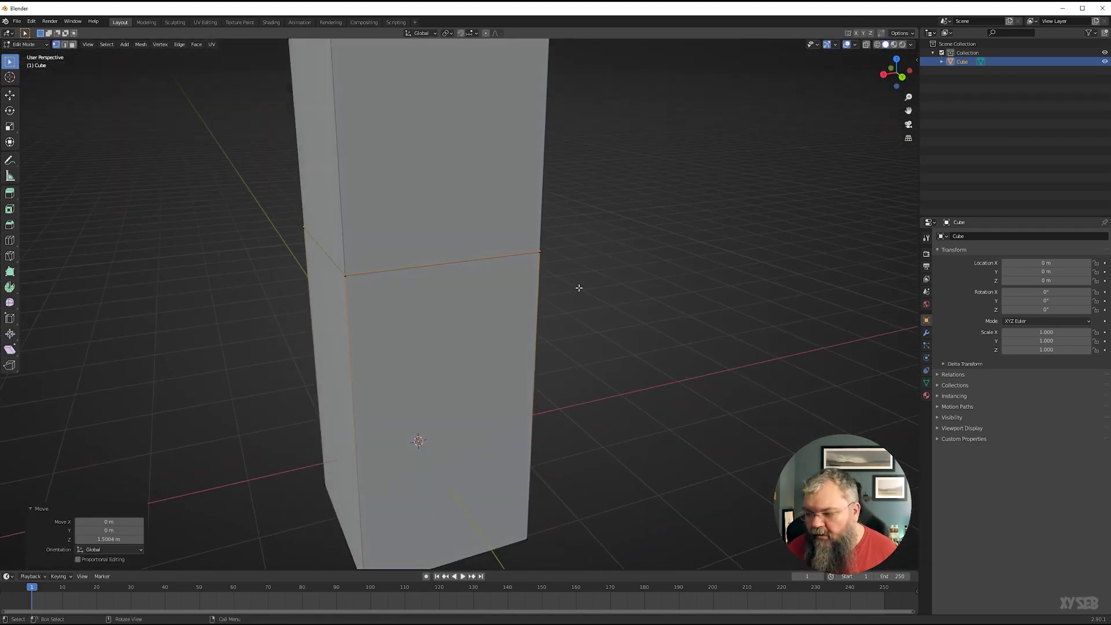
middle_drag(376, 290, 410, 286)
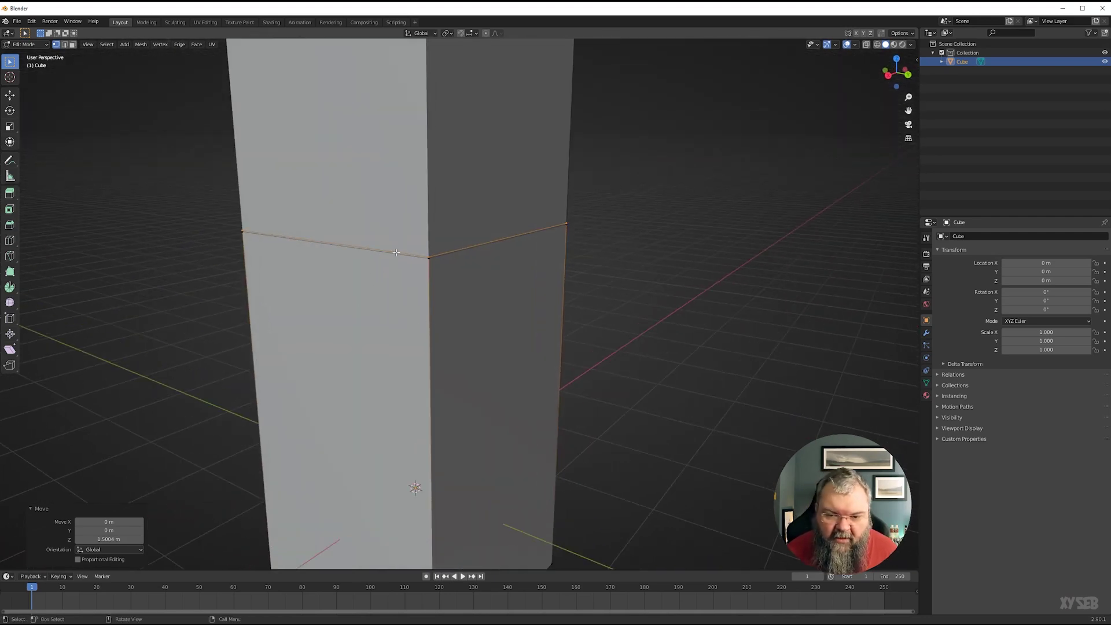
middle_drag(434, 295, 453, 295)
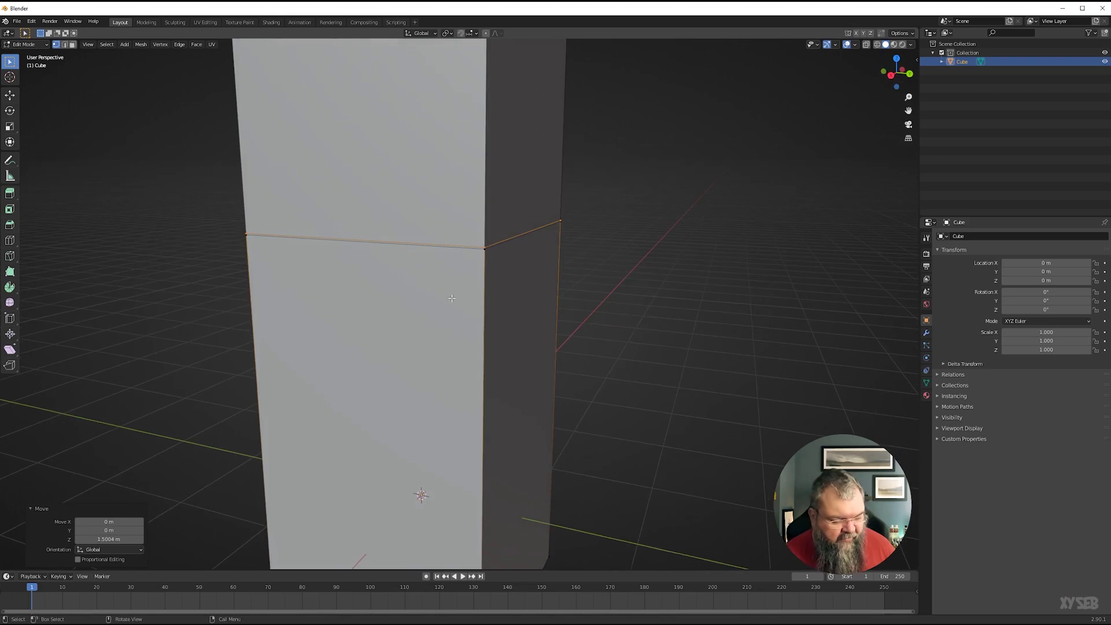
key(alt+z)
middle_drag(391, 280, 377, 298)
click(398, 299)
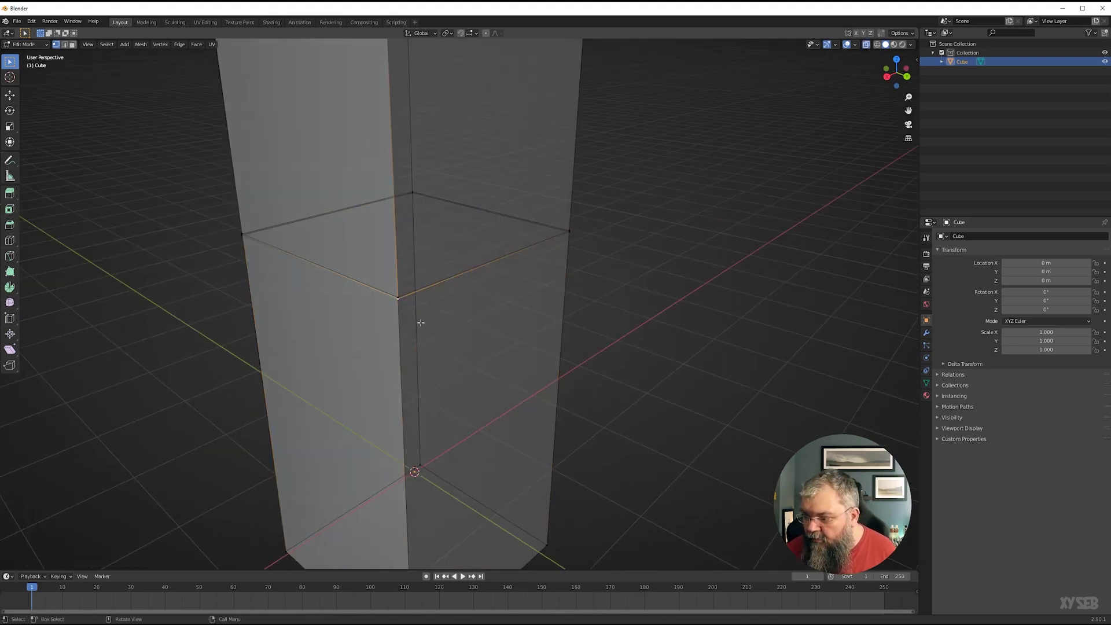
key(g)
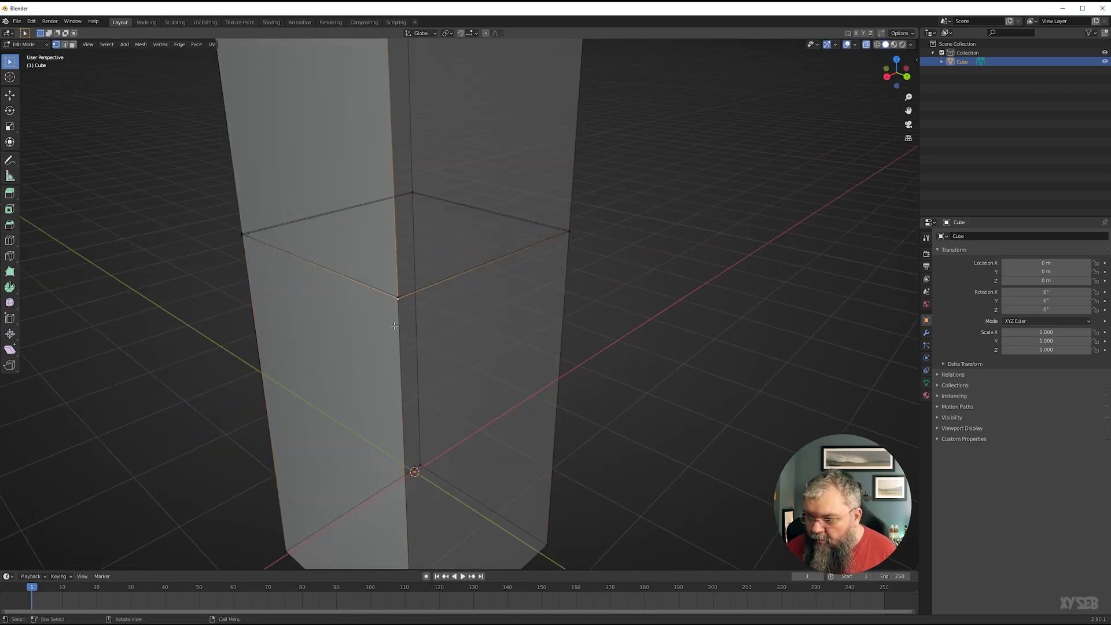
key(Escape)
Select all vertices of both touching rims and merge them by distance.
mouse_move(188, 160)
mouse_down()
mouse_move(250, 208)
mouse_move(735, 291)
mouse_up()
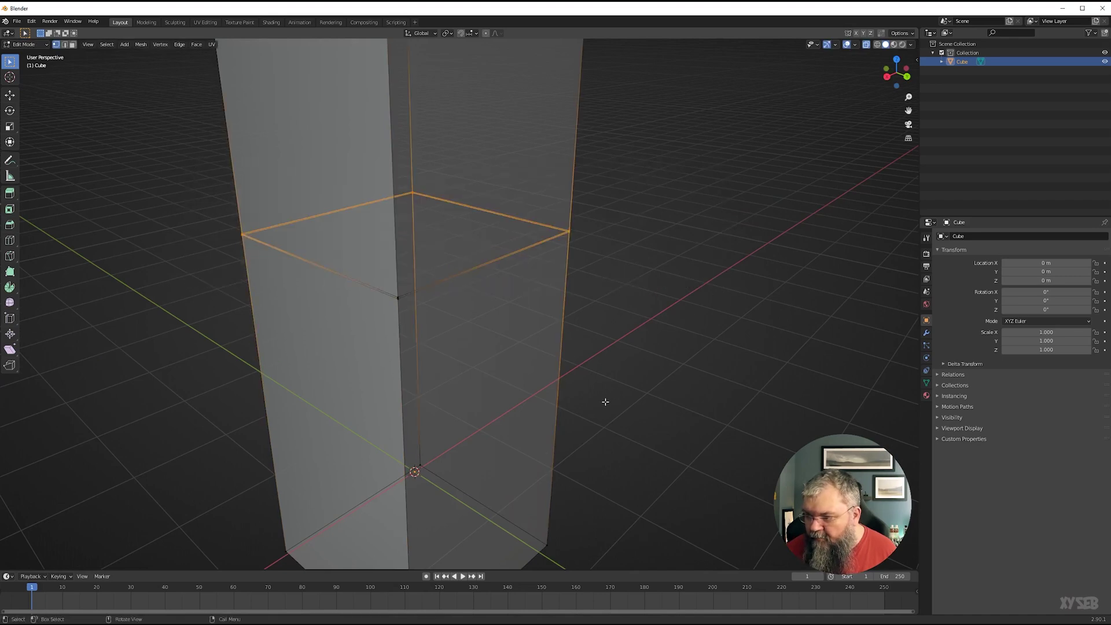
drag(82, 158, 838, 351)
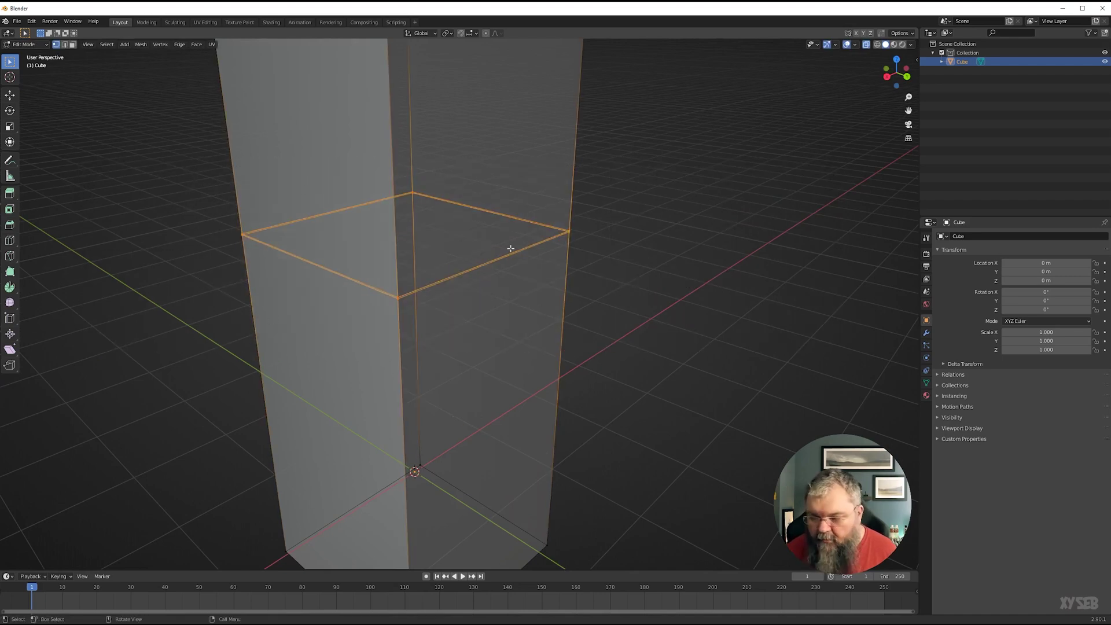
key(m)
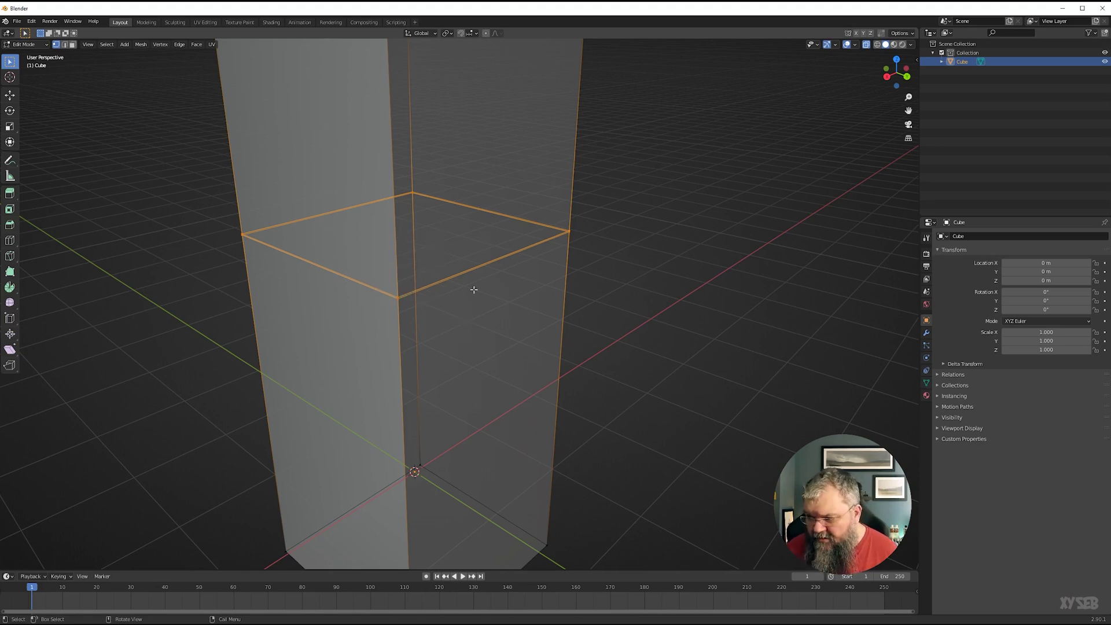
right_click(397, 262)
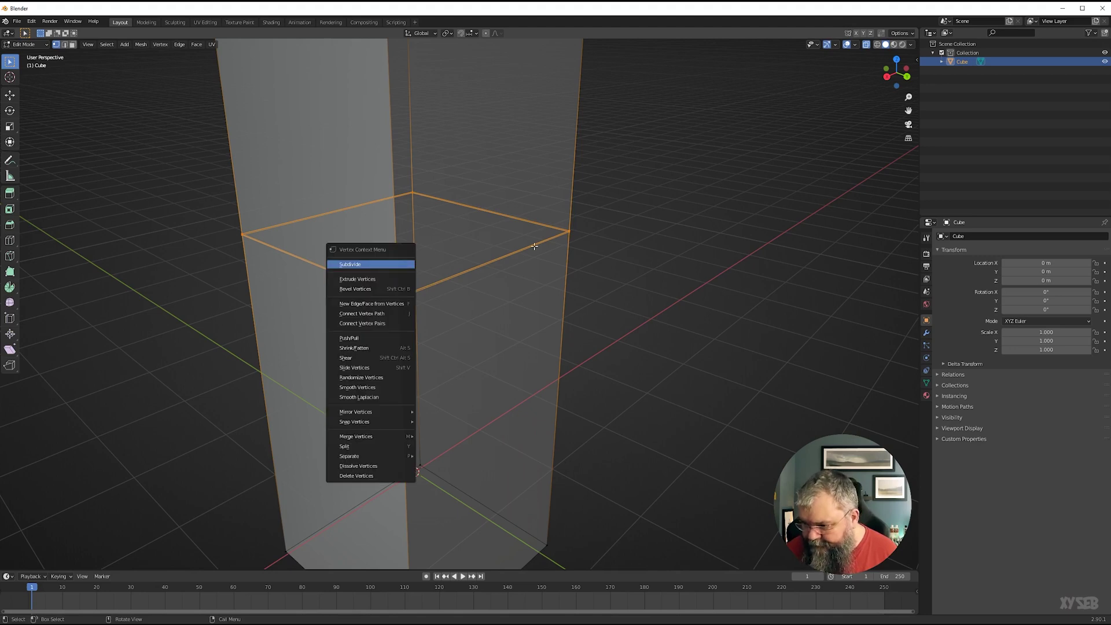
key(m)
click(354, 264)
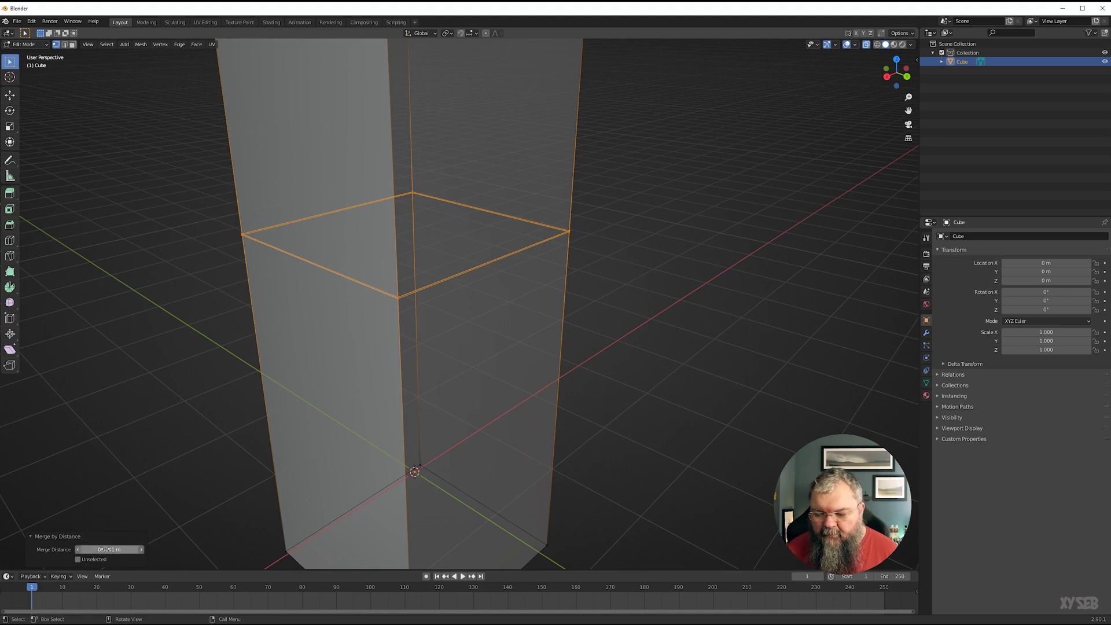
Adjust the merge distance and set it to 0.01 m.
drag(105, 549, 115, 549)
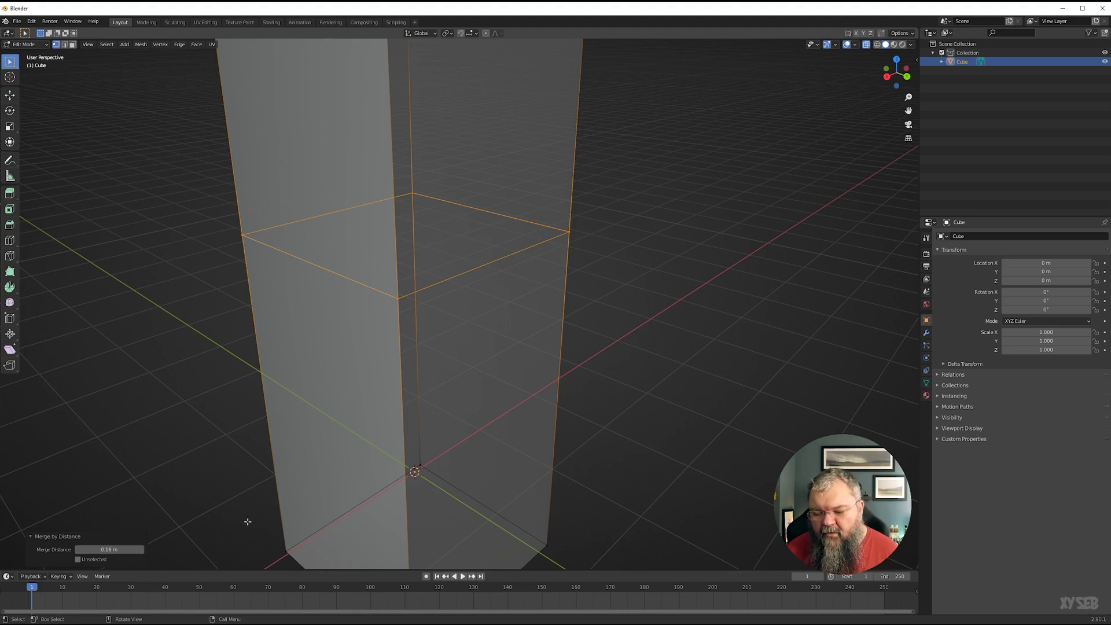
mouse_move(92, 549)
mouse_down()
mouse_move(136, 549)
mouse_move(105, 549)
mouse_up()
click(116, 549)
text(0)
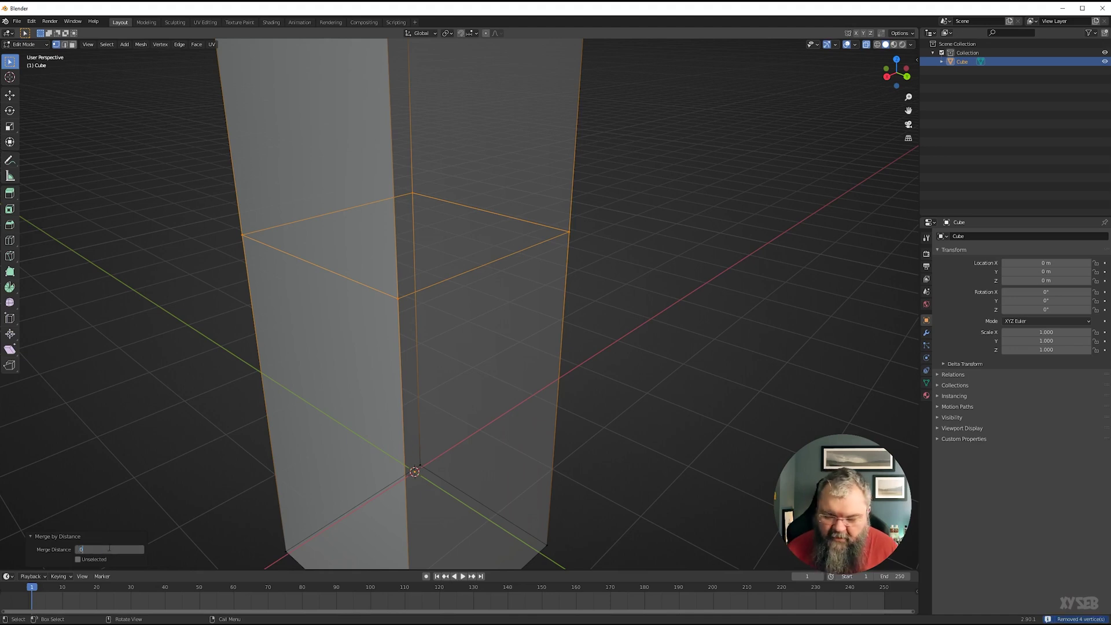
text(.01)
key(Return)
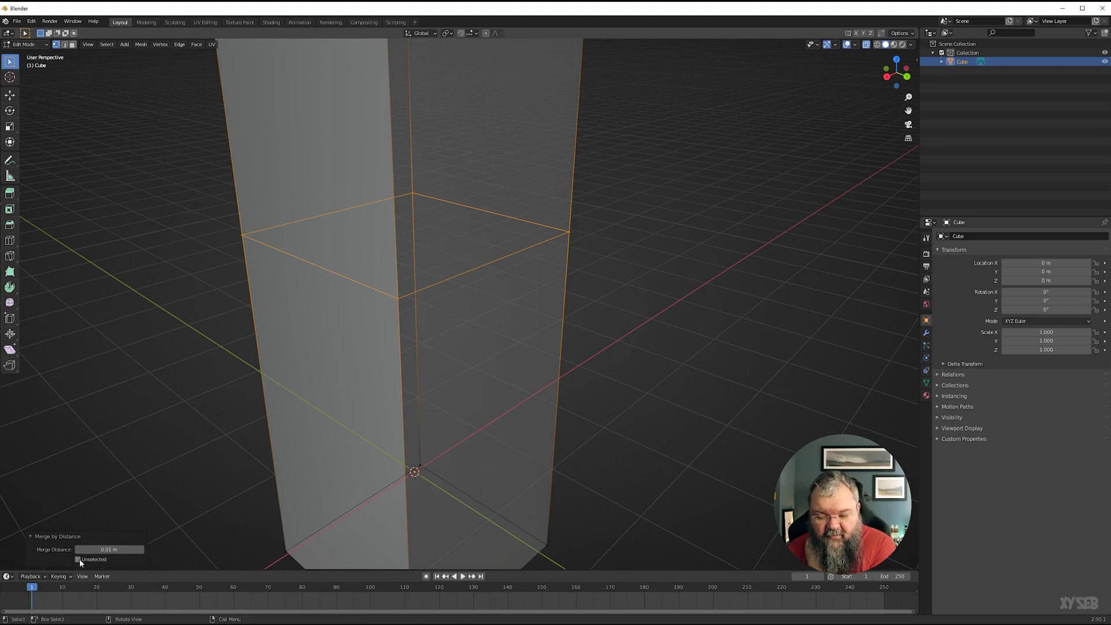
Select only the upper cube's bottom rim and merge it by distance with the Unselected option on.
key(alt+a)
scroll(354, 288, up, 2)
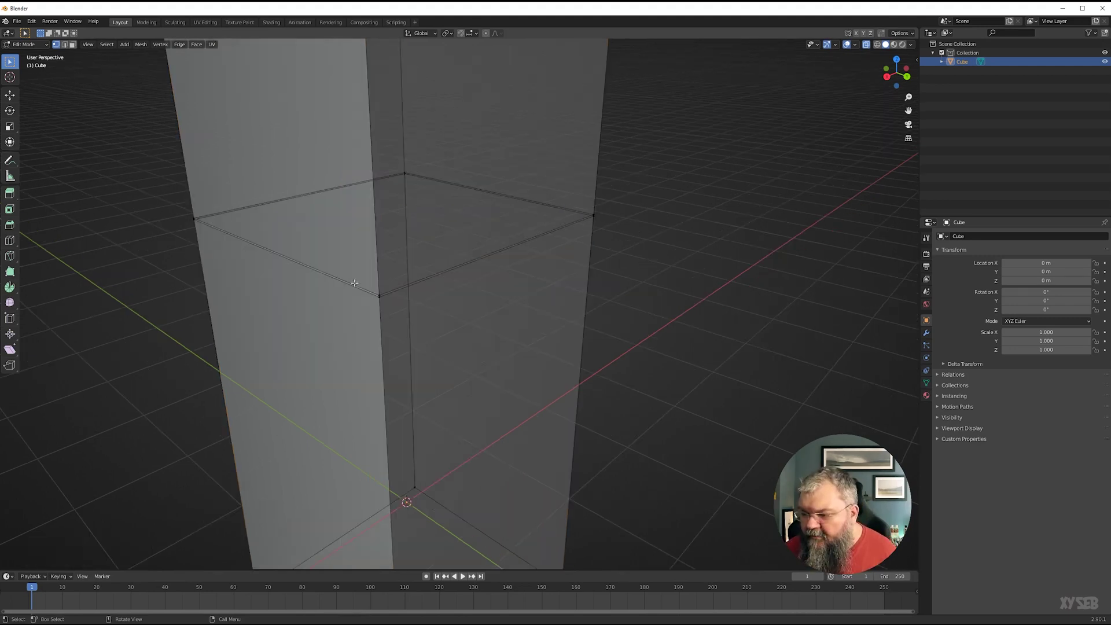
alt+click(364, 293)
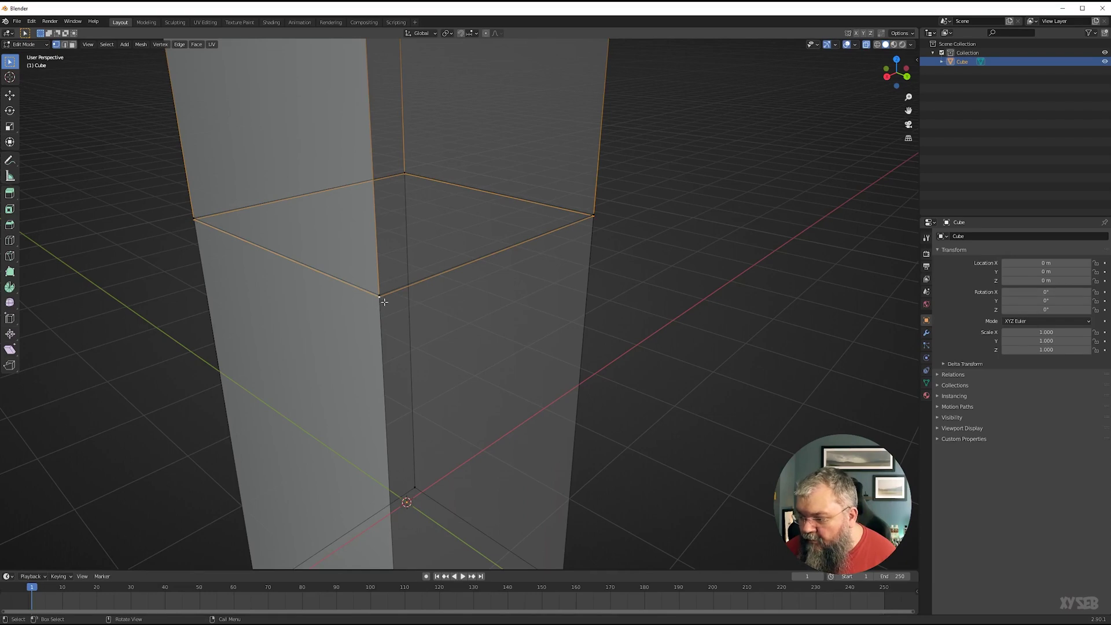
key(a)
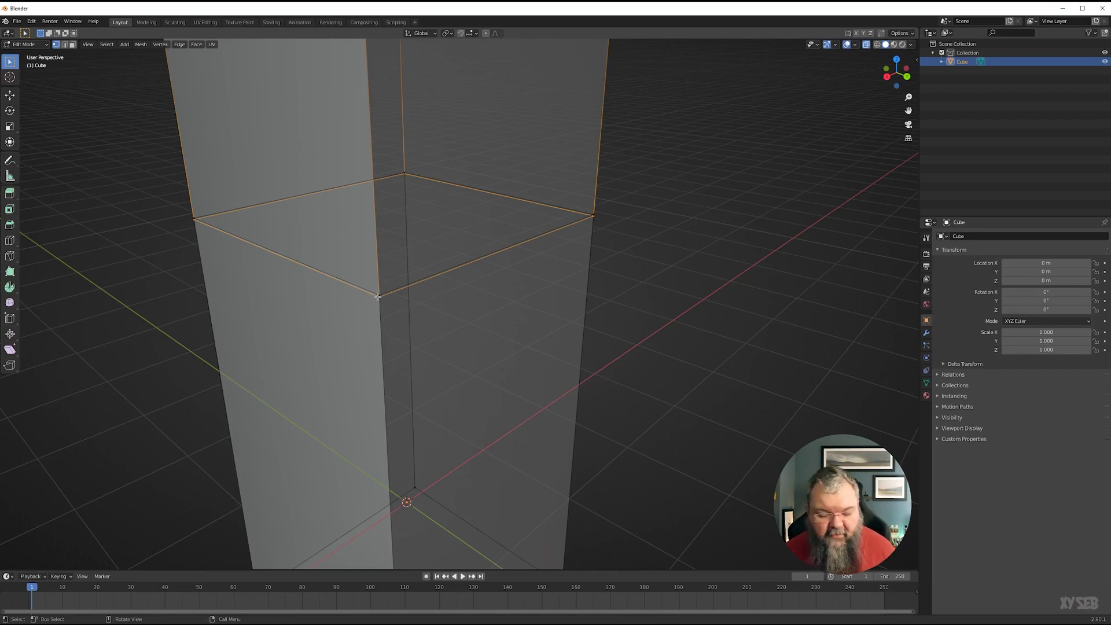
key(m)
click(380, 291)
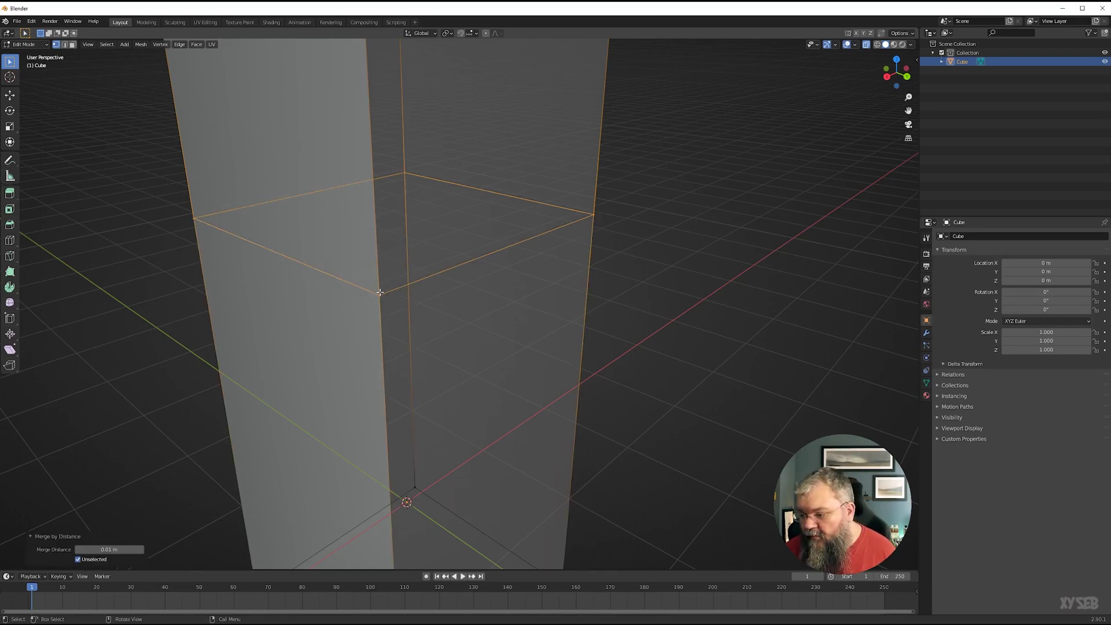
Toggle the merge's Unselected option to compare both results, leaving it off.
click(77, 558)
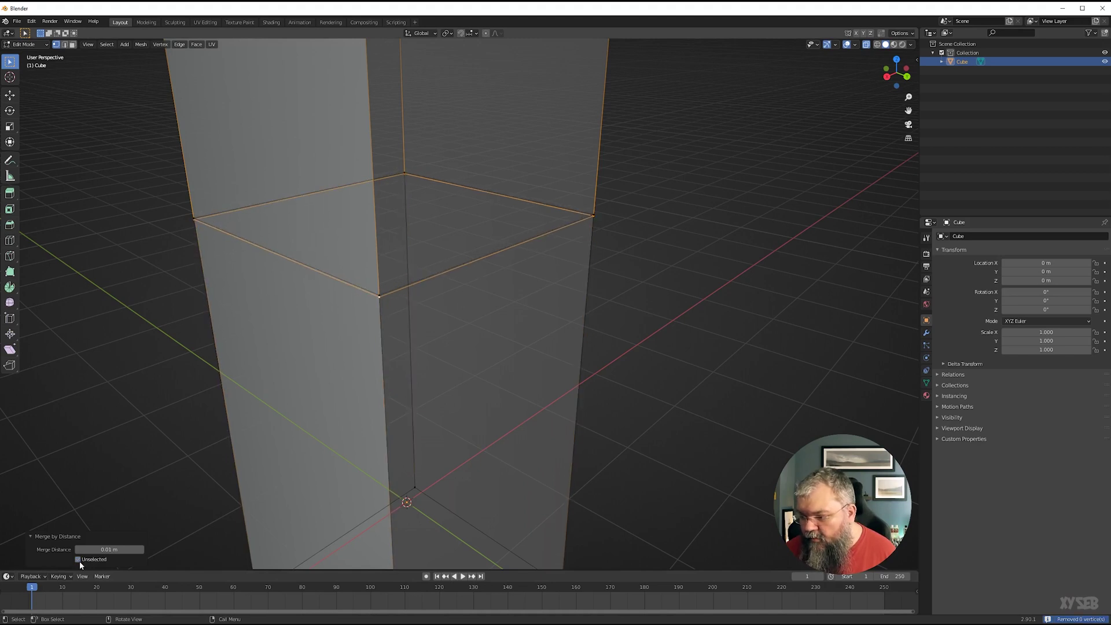
click(78, 558)
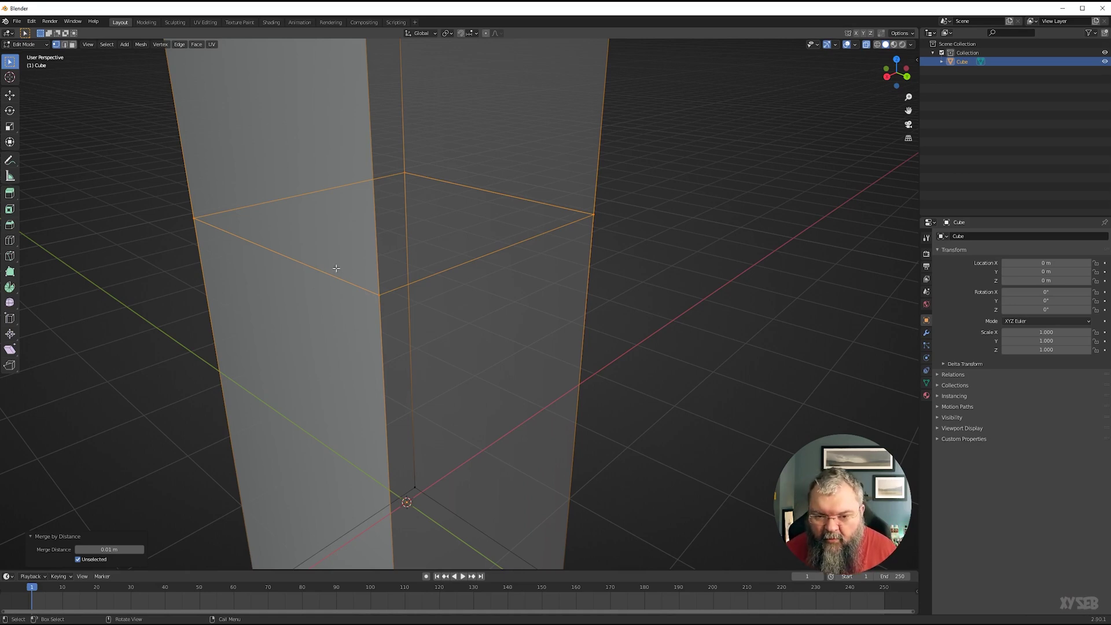
click(78, 559)
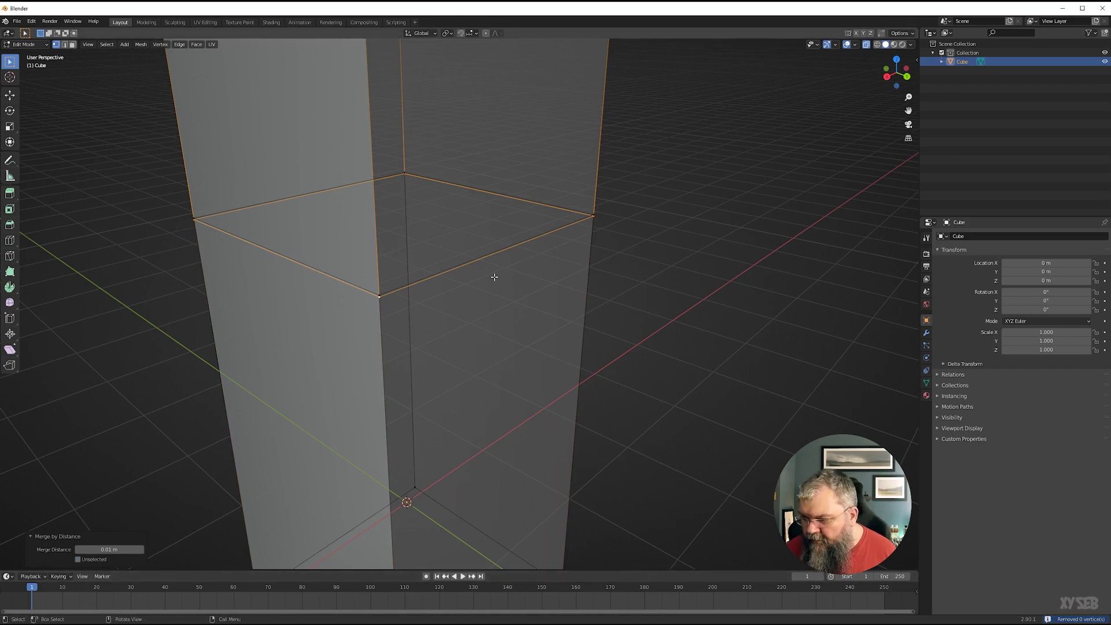
Return to Object Mode and delete the stacked cube object from the scene.
mouse_move(480, 273)
middle_down()
mouse_move(503, 260)
mouse_move(493, 276)
middle_up()
scroll(420, 267, down, 5)
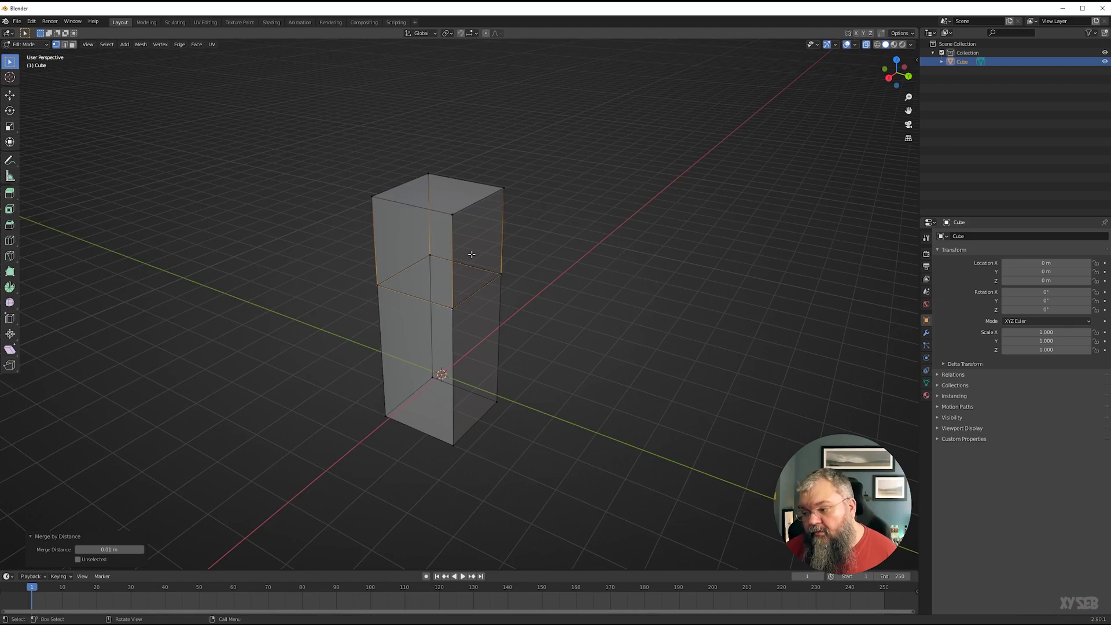
middle_drag(486, 250, 355, 260)
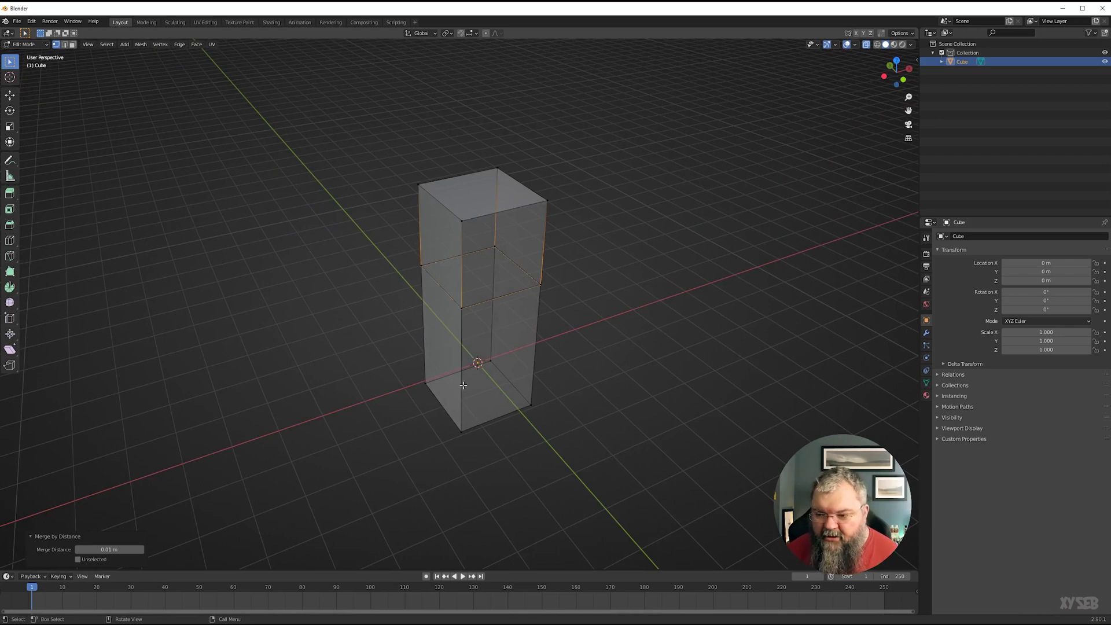
middle_drag(446, 388, 455, 353)
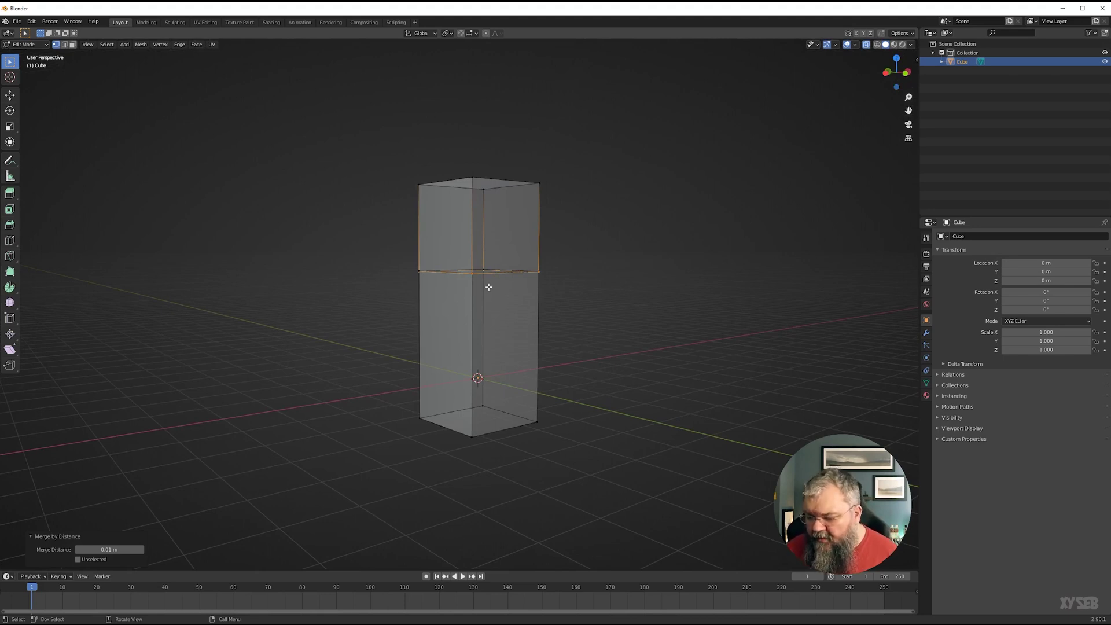
mouse_move(473, 305)
middle_down()
mouse_move(457, 313)
mouse_move(468, 292)
middle_up()
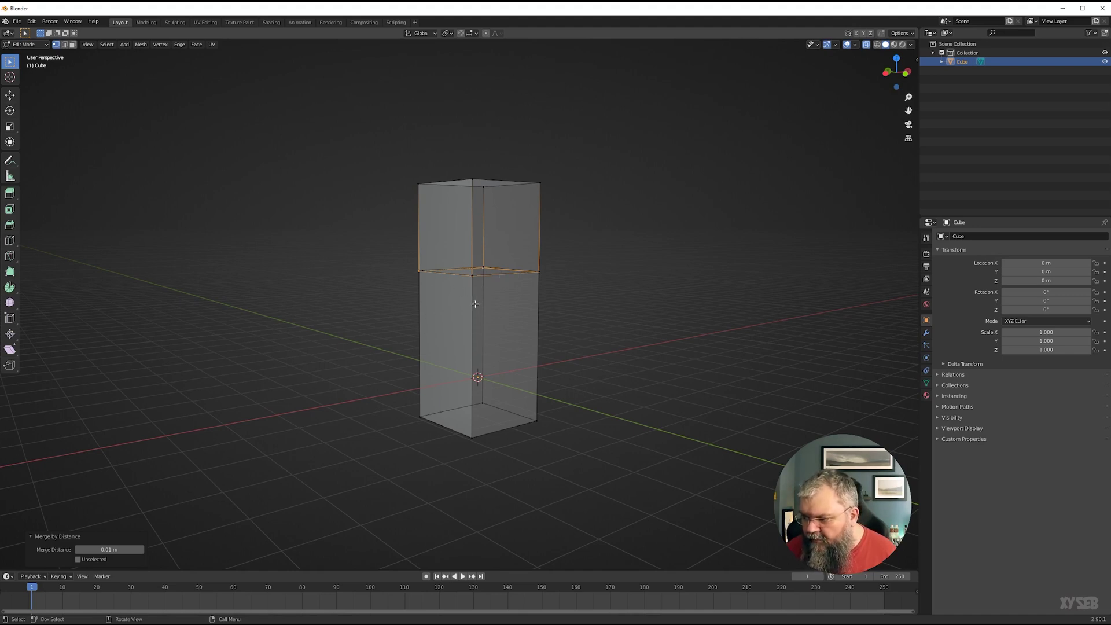
key(Tab)
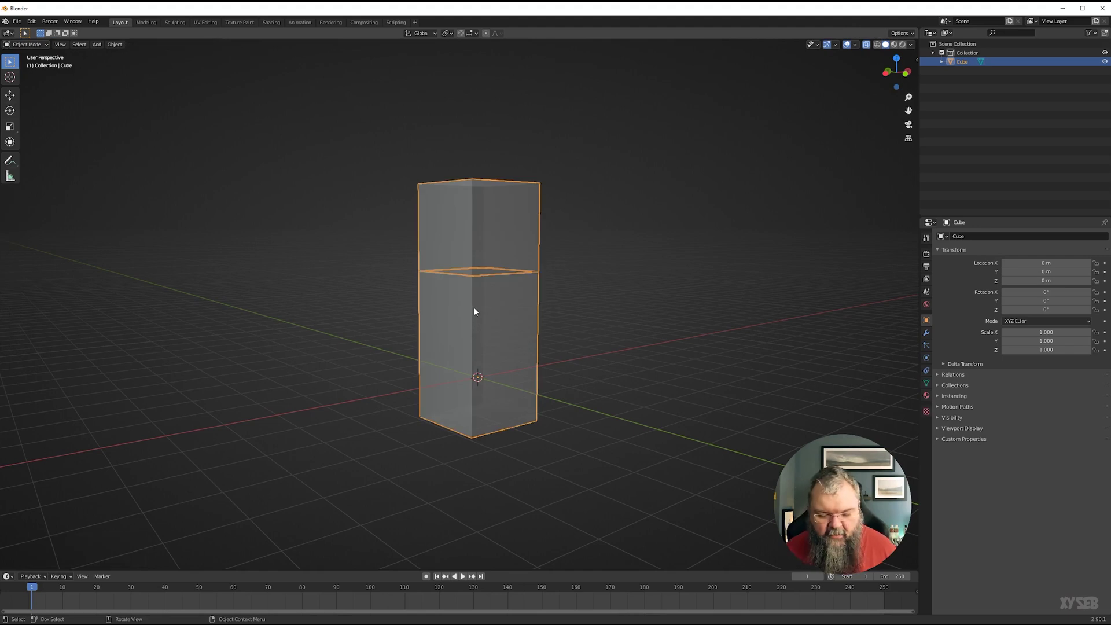
key(Delete)
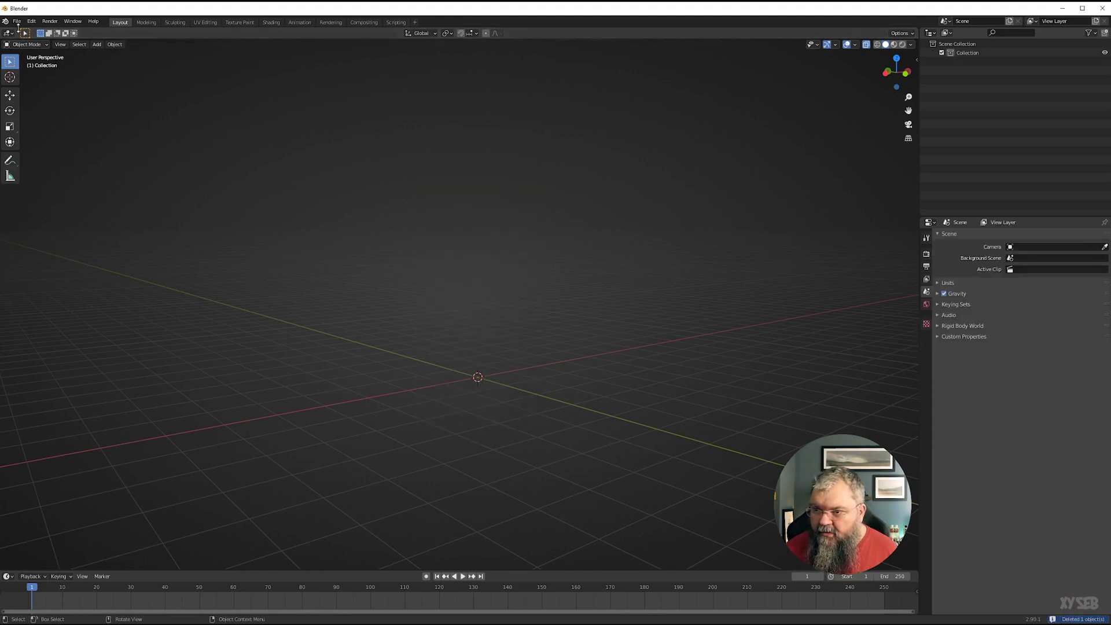
Add a new cube to the scene and enter Edit Mode.
key(shift+a)
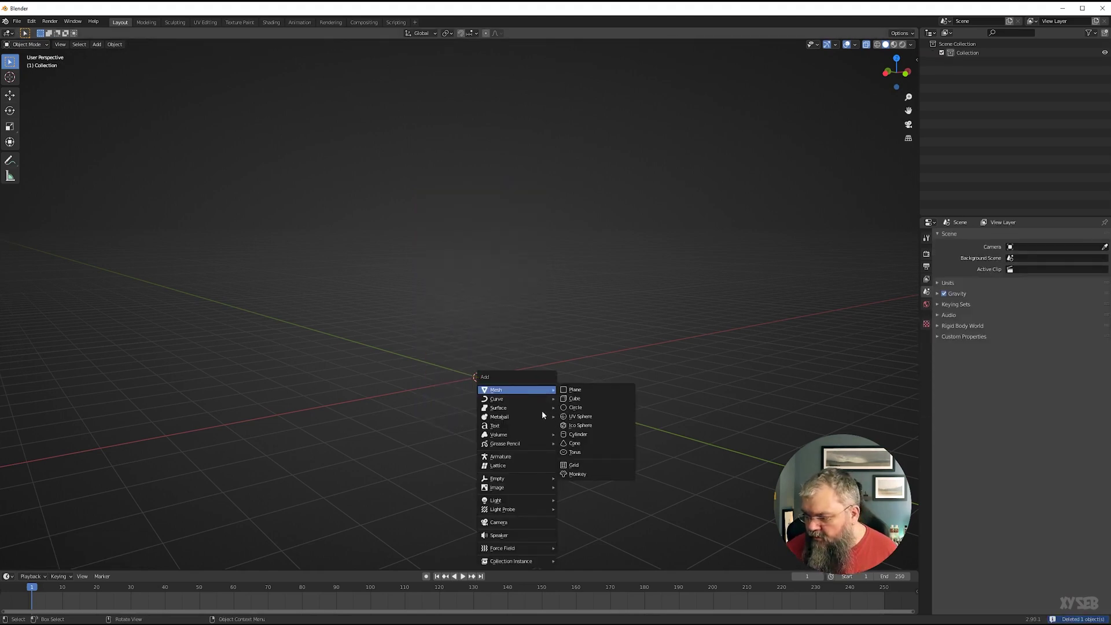
click(574, 398)
key(Tab)
Select the cube's top vertices and extrude them upward three times to form a tall four-segment column.
drag(366, 300, 688, 377)
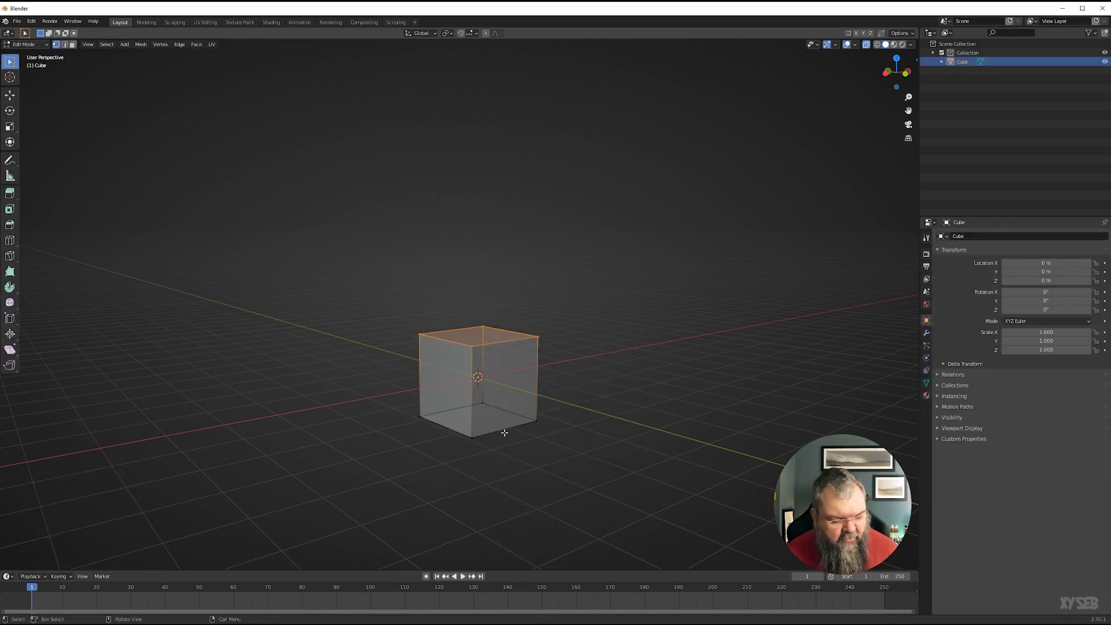
key(e)
click(496, 351)
key(e)
click(494, 267)
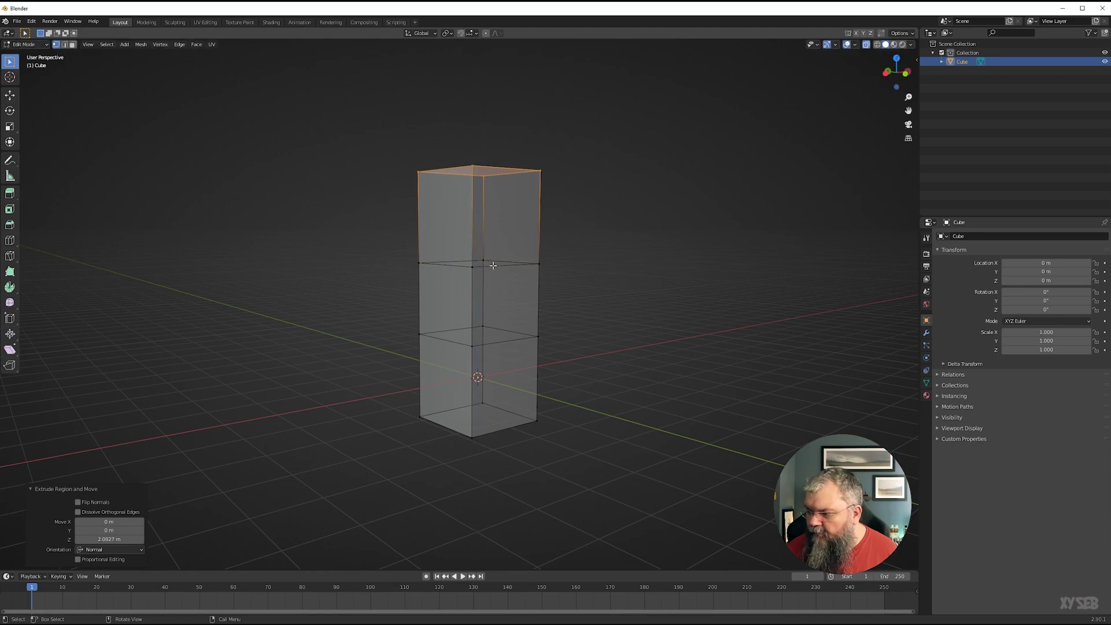
key(e)
click(494, 185)
Select the four vertices of the top segment's side face and extrude it sideways twice to form an arm.
middle_drag(494, 184, 425, 251)
click(430, 237)
shift+click(444, 198)
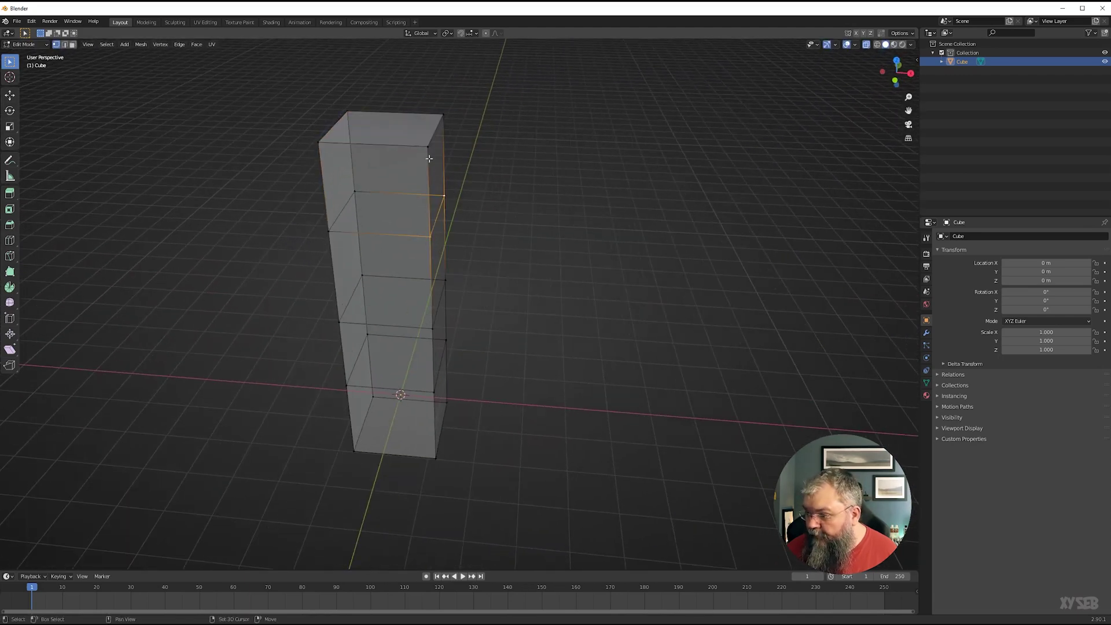
shift+click(439, 118)
shift+click(421, 141)
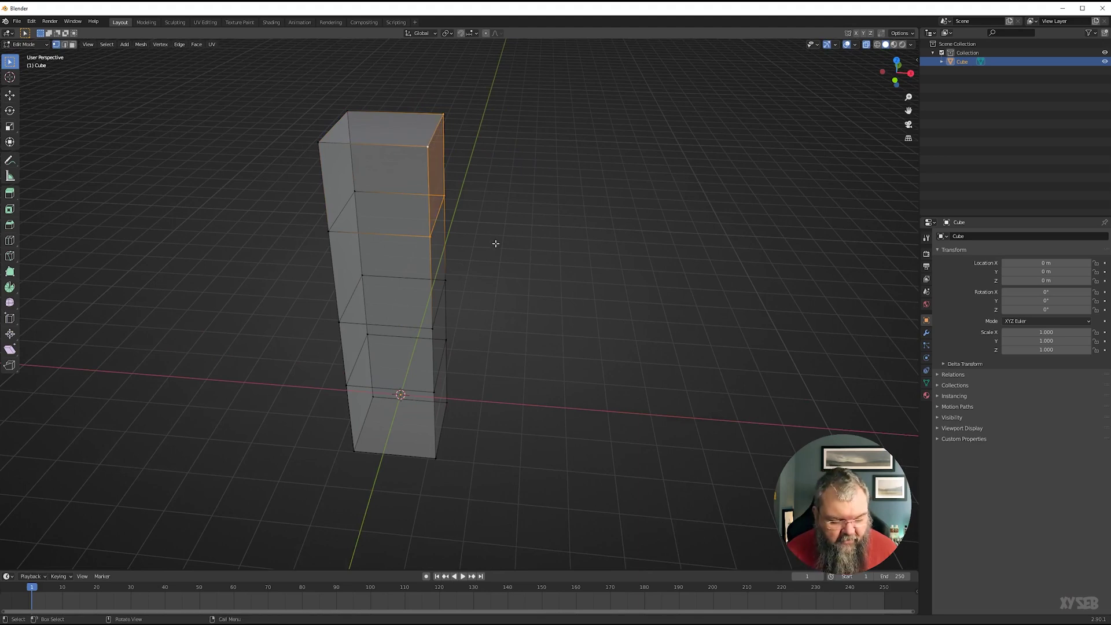
key(e)
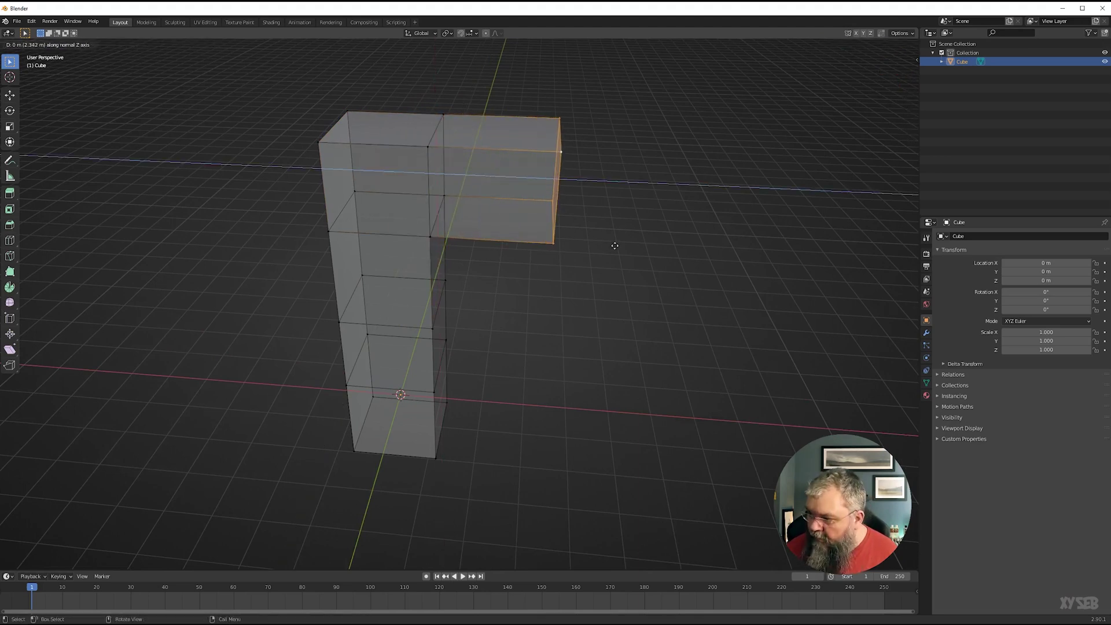
click(581, 244)
key(e)
click(613, 248)
Delete the underside face at the arm's end and the column's inner side face on the second segment from the base.
middle_drag(627, 248, 463, 348)
key(3)
click(428, 386)
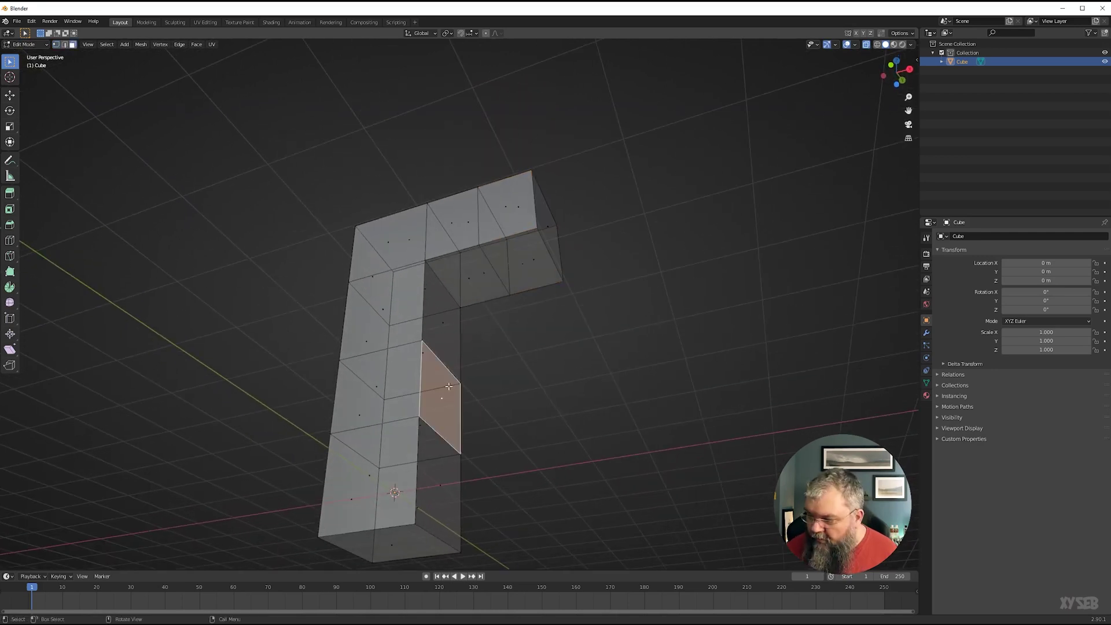
shift+click(522, 271)
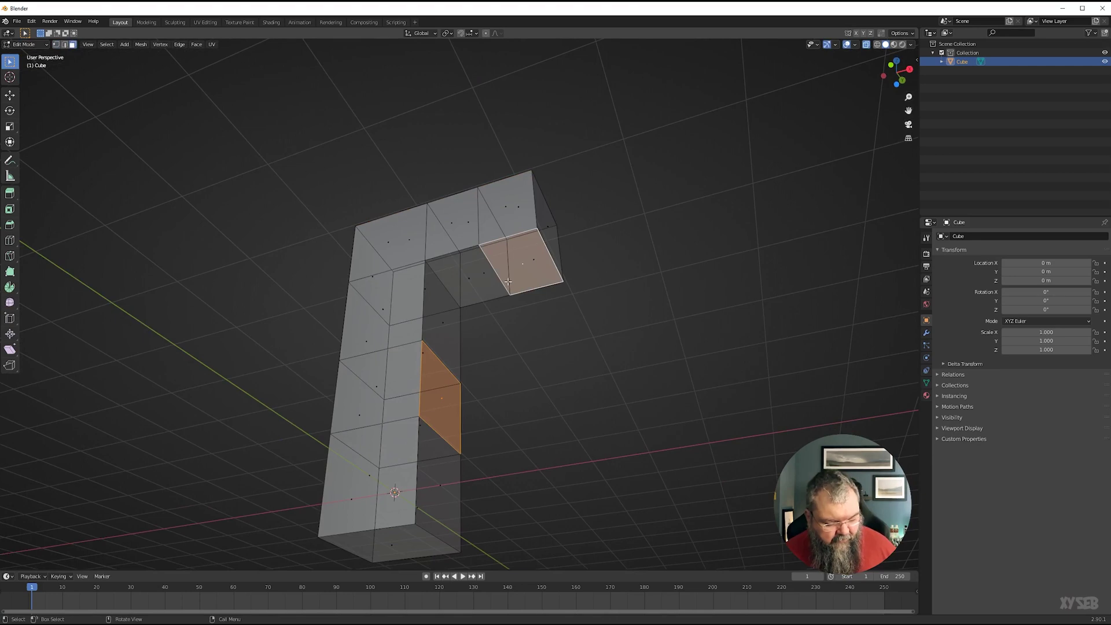
key(x)
click(509, 281)
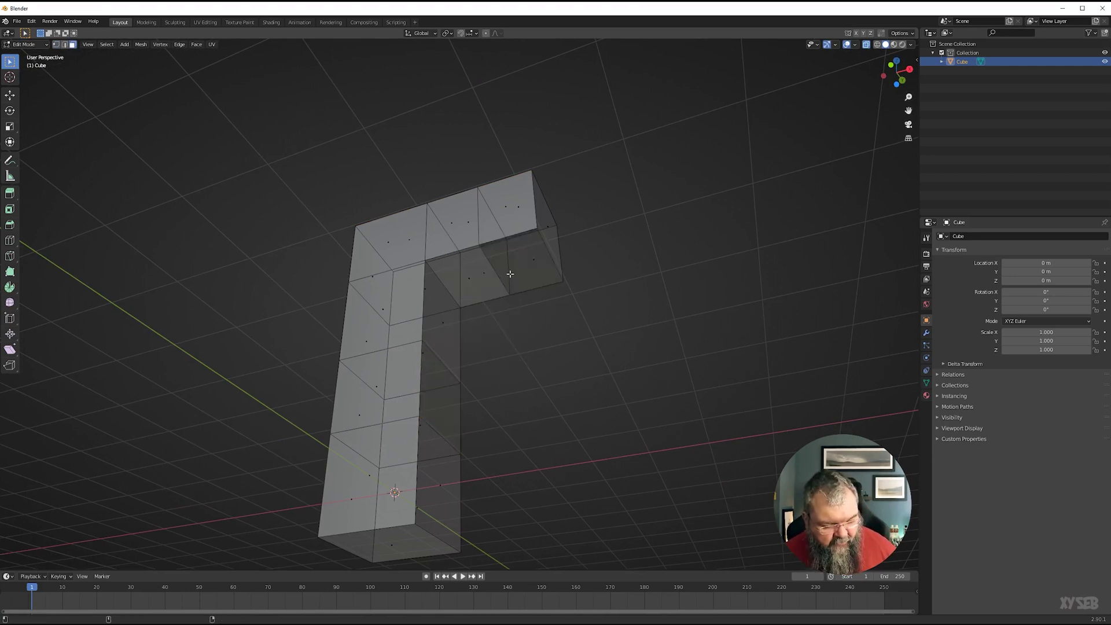
Turn off X-ray display to show the mesh and its two openings as solid.
middle_drag(468, 325, 454, 349)
scroll(457, 351, up, 2)
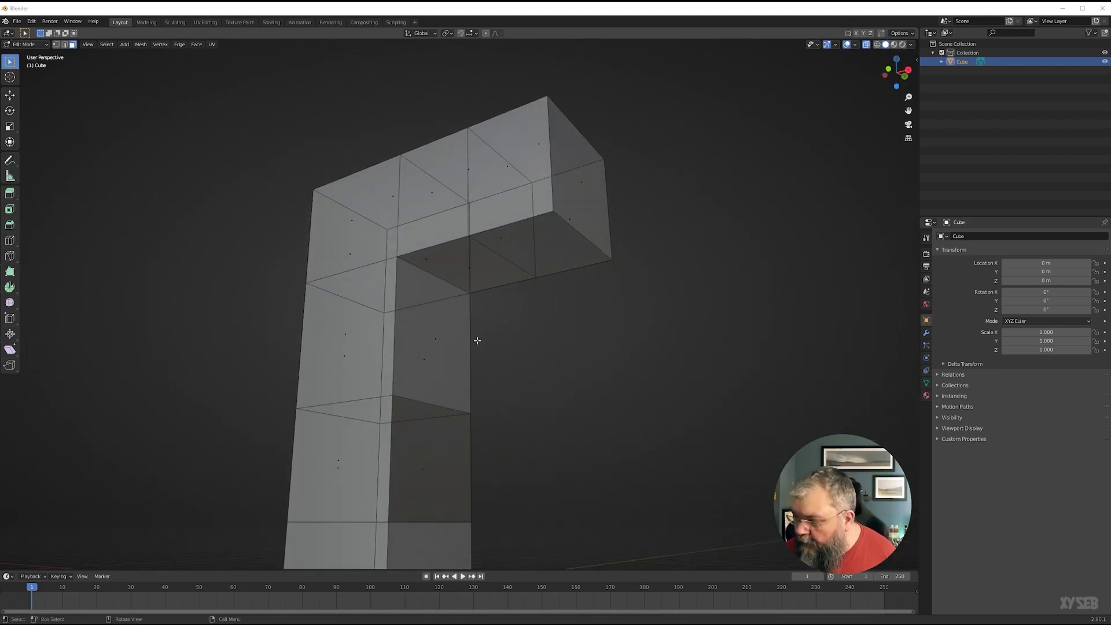
key(alt+z)
middle_drag(521, 385, 512, 324)
mouse_move(435, 443)
middle_down()
mouse_move(511, 409)
mouse_move(428, 423)
middle_up()
Select the edge loops around both openings and connect them with Bridge Edge Loops.
key(2)
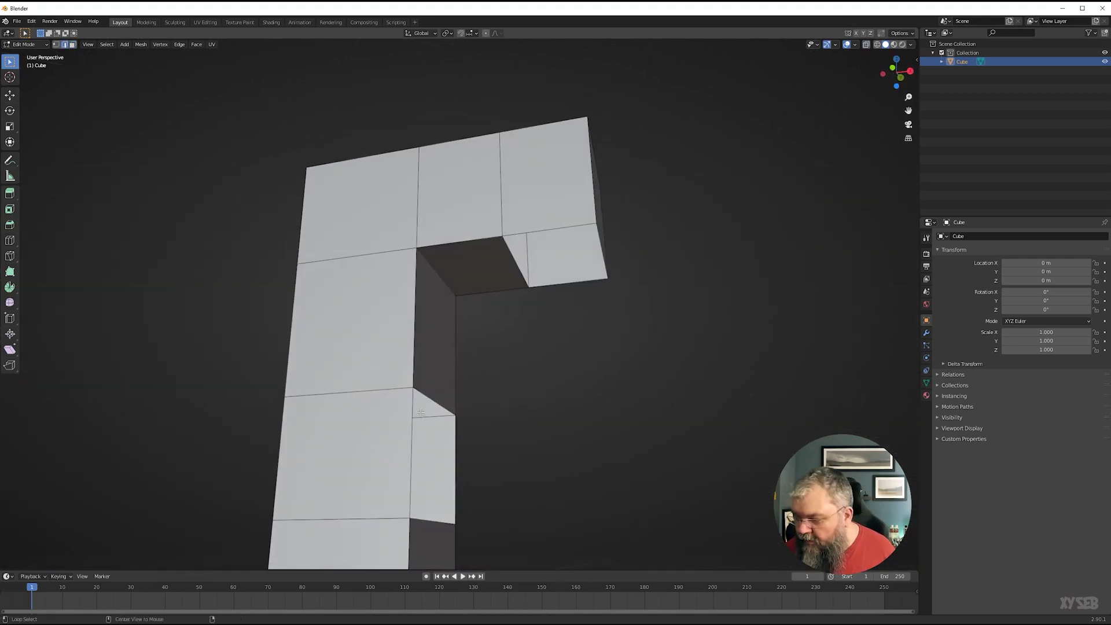
alt+click(420, 415)
alt+shift+click(518, 327)
middle_drag(523, 362, 502, 376)
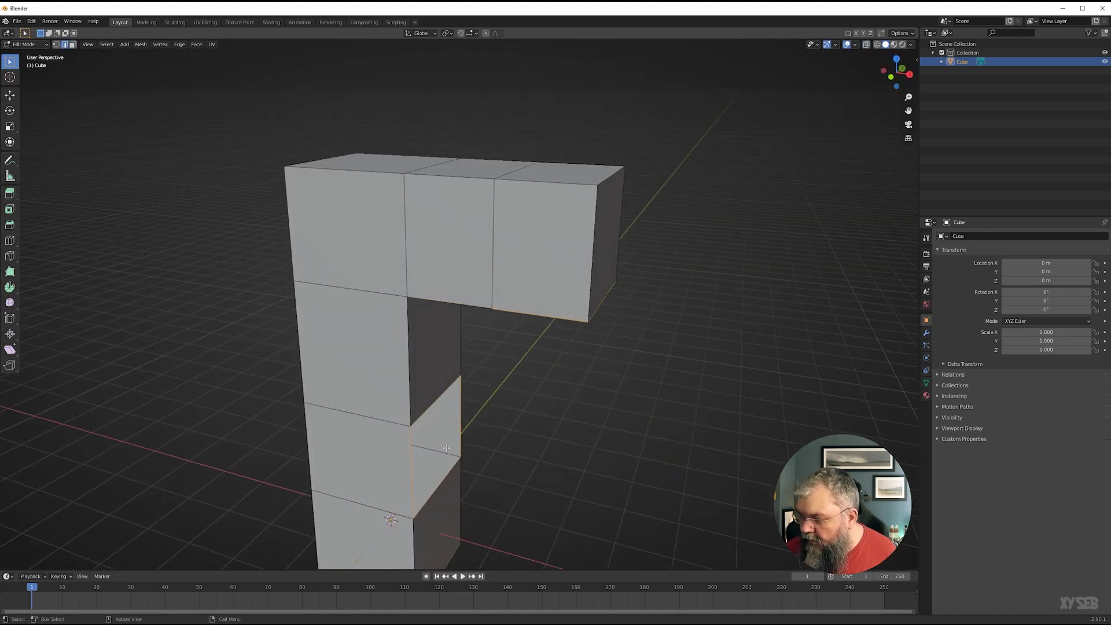
middle_drag(446, 447, 537, 243)
middle_drag(530, 401, 504, 397)
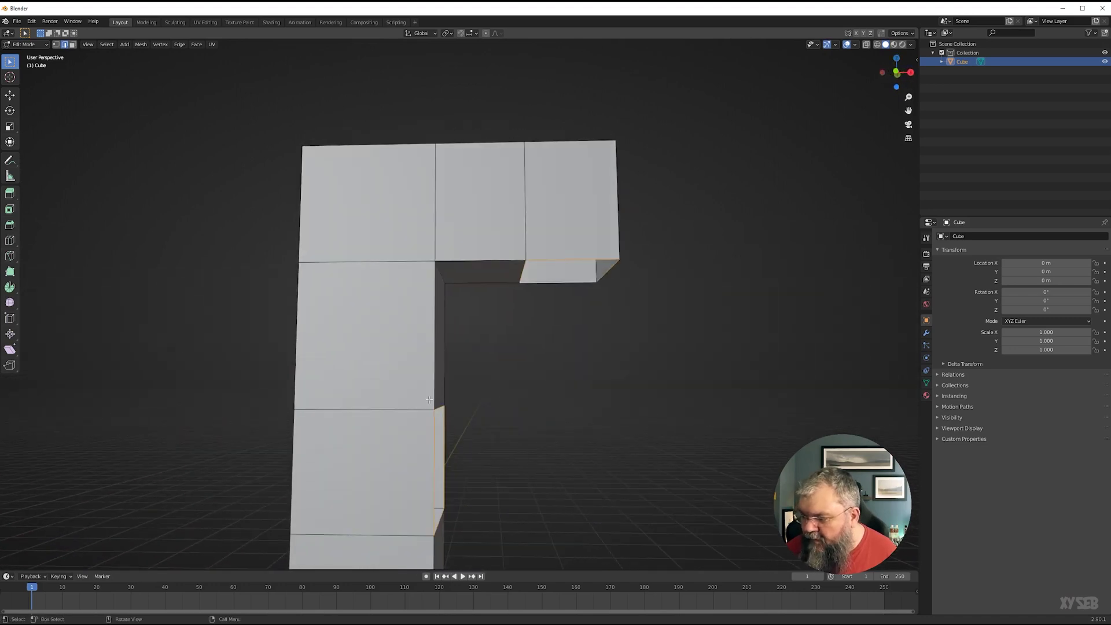
right_click(541, 228)
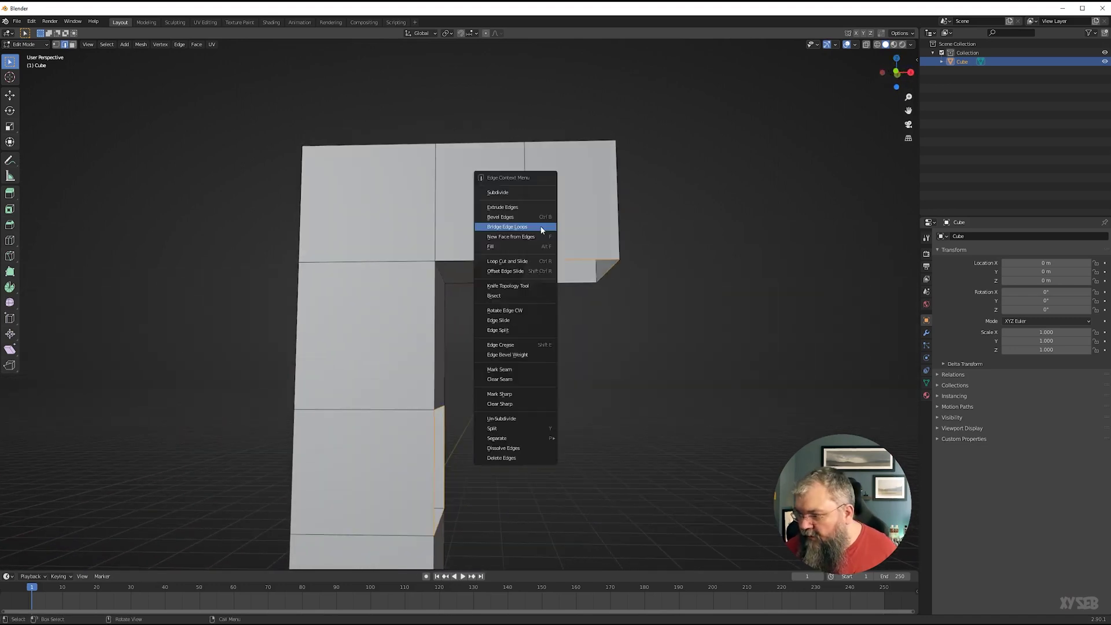
click(540, 228)
Toggle the bridge's Merge option to compare both results, leaving it off.
middle_drag(559, 411, 353, 417)
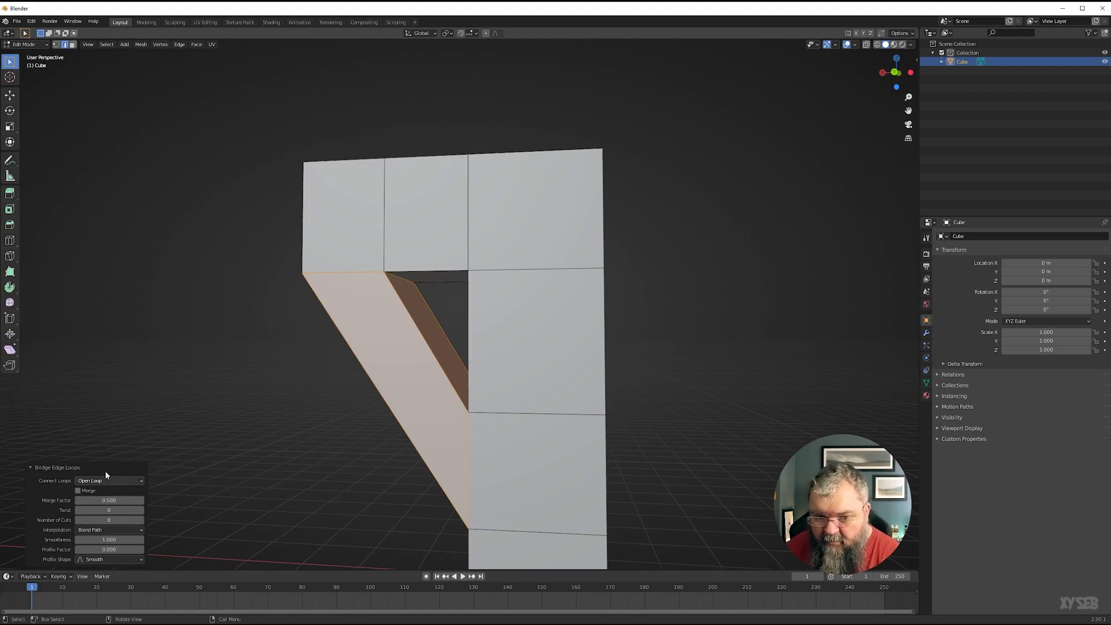
click(81, 490)
click(81, 493)
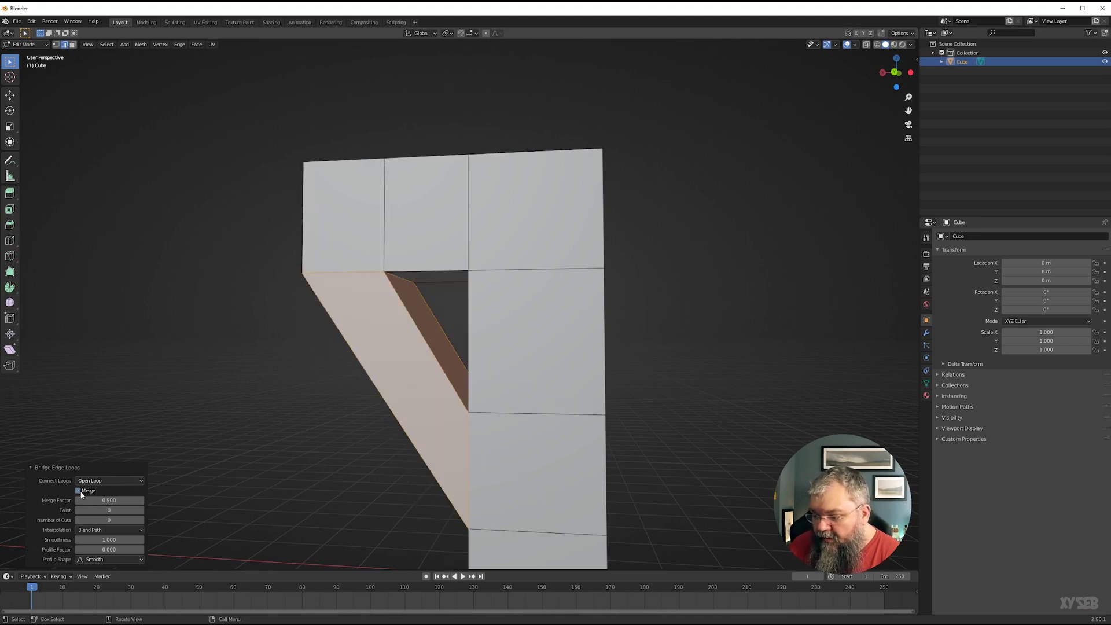
click(82, 493)
click(83, 492)
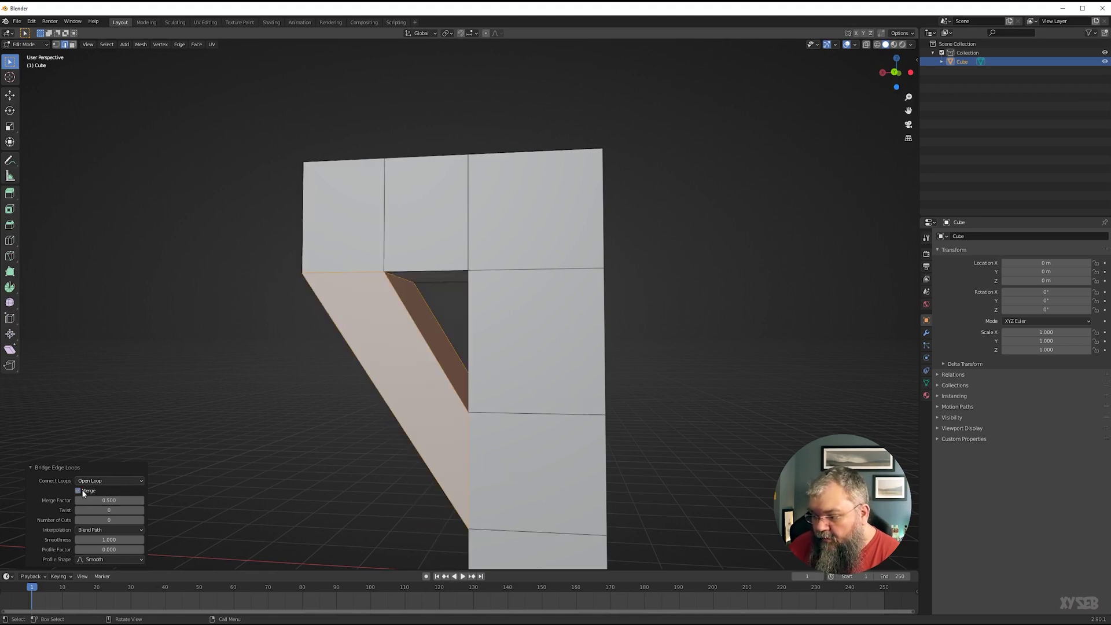
middle_drag(362, 355, 397, 361)
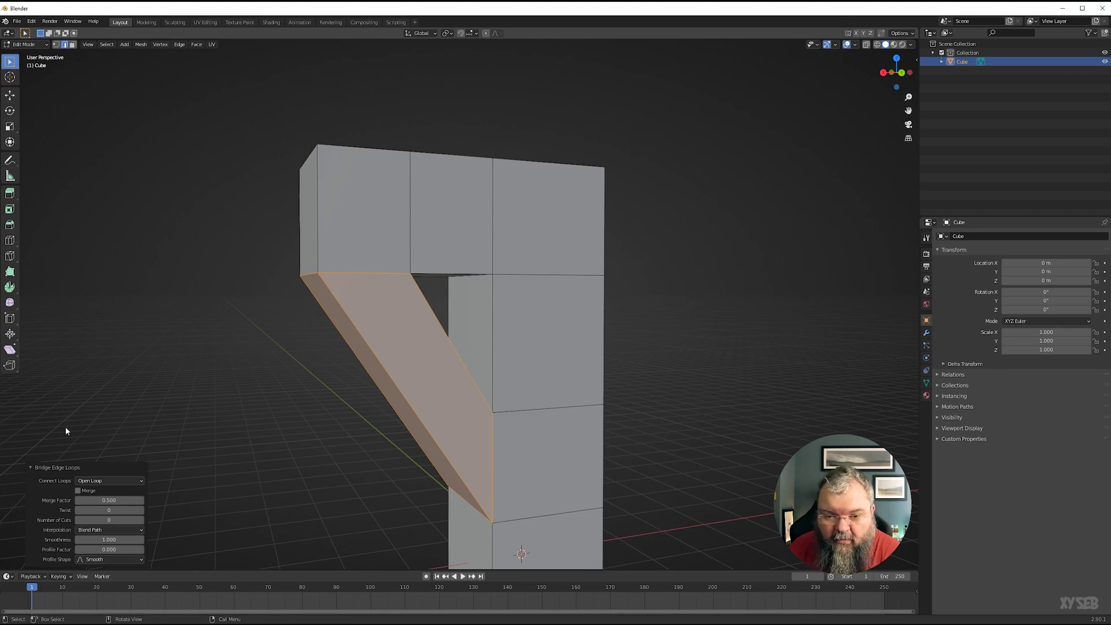
click(81, 490)
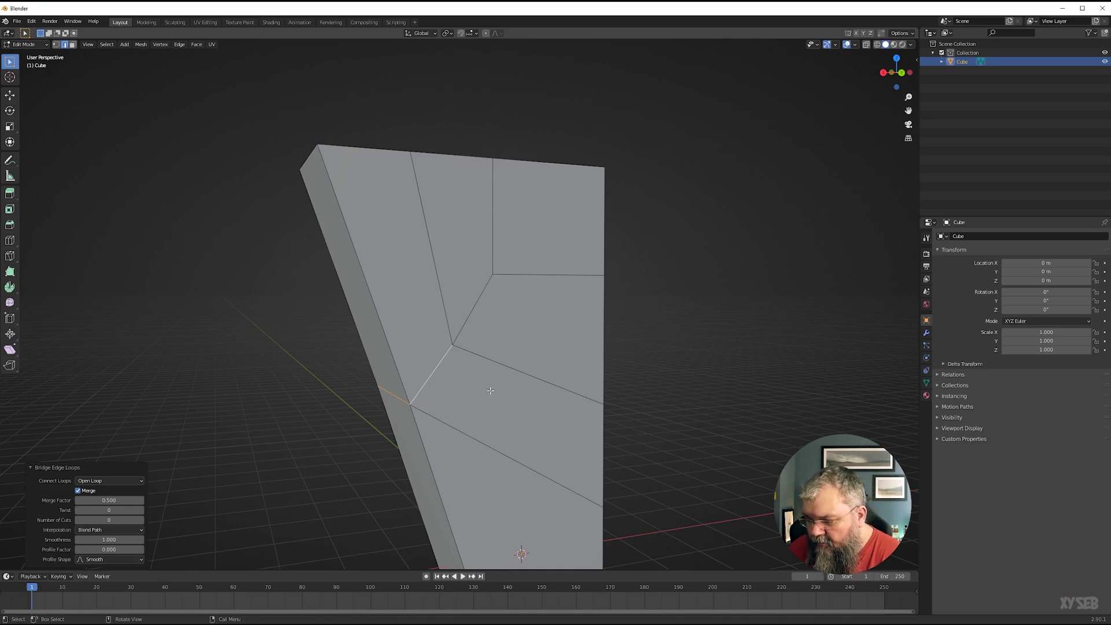
click(78, 490)
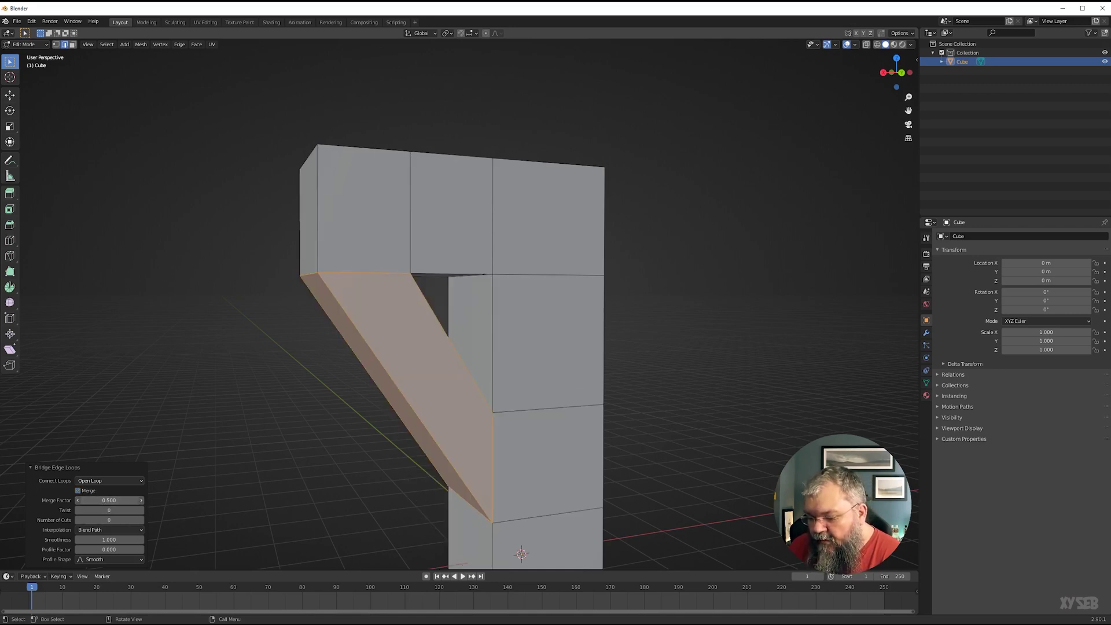
Enable Merge for the bridge, adjust the merge factor to 0.980, and compare the result with Merge off.
click(95, 492)
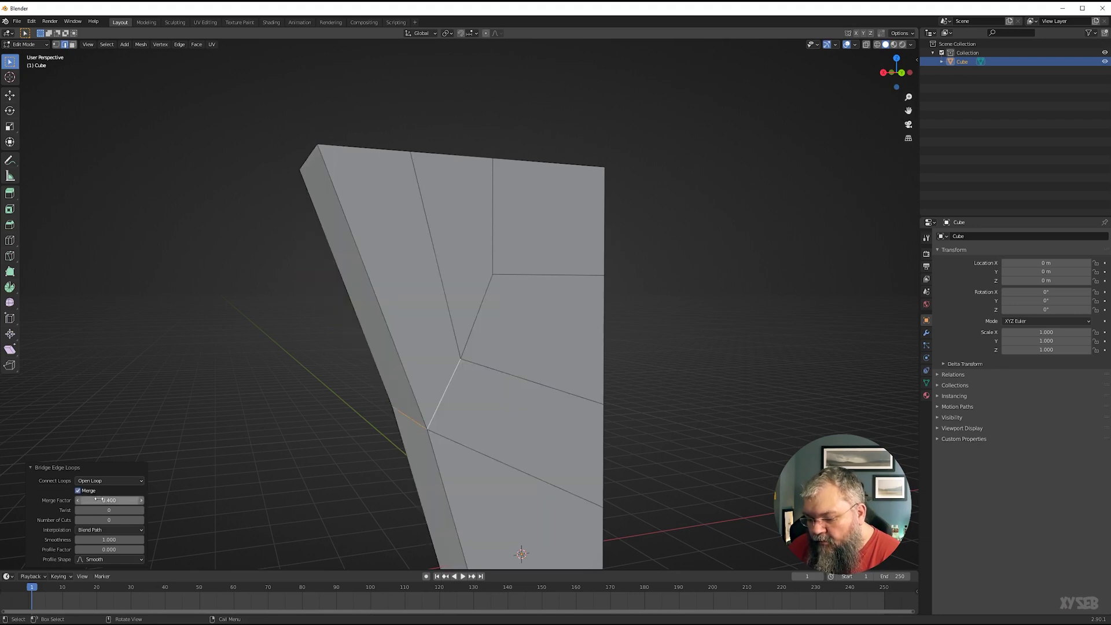
drag(104, 500, 295, 500)
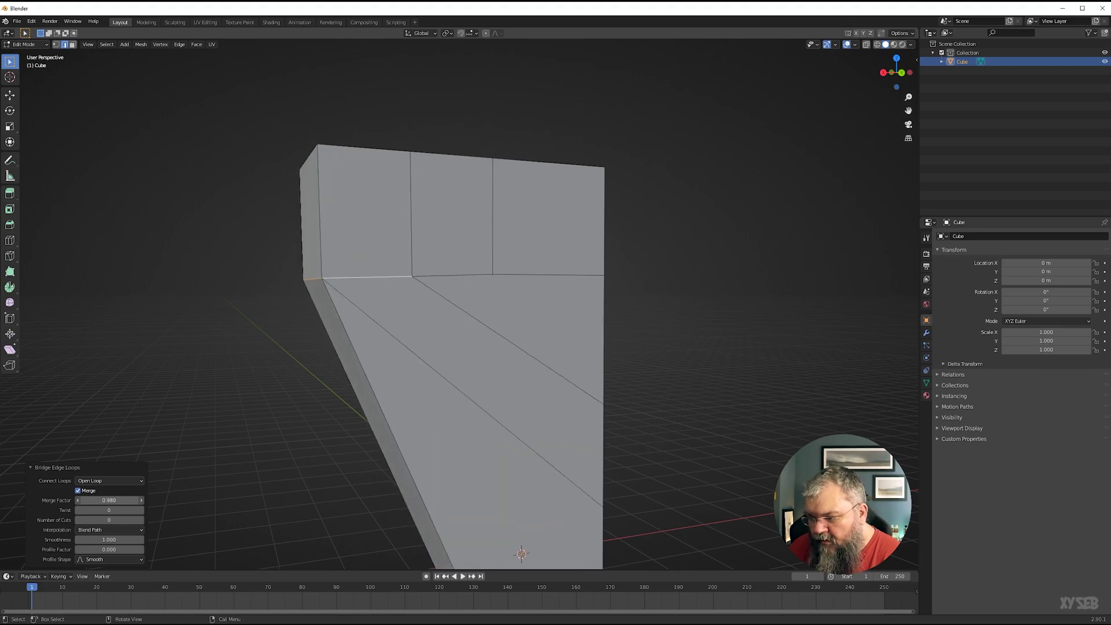
click(77, 489)
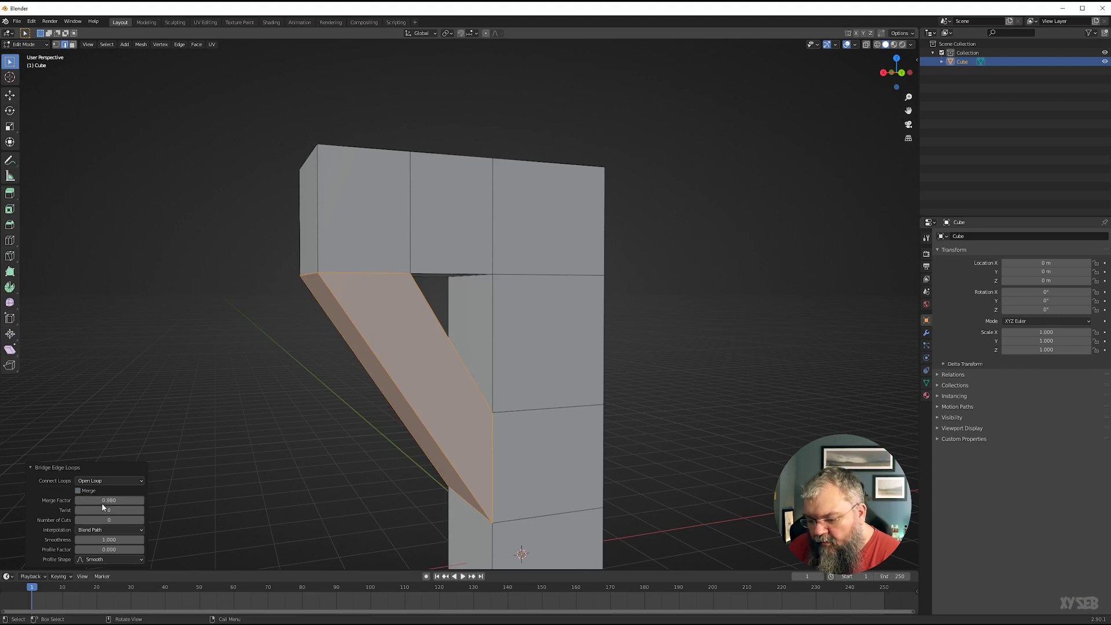
click(79, 491)
Try adjusting the merged bridge's twist, then set the twist to 0.
mouse_move(88, 510)
mouse_down()
mouse_move(116, 510)
mouse_move(105, 509)
mouse_up()
middle_drag(347, 409, 491, 399)
drag(111, 510, 104, 509)
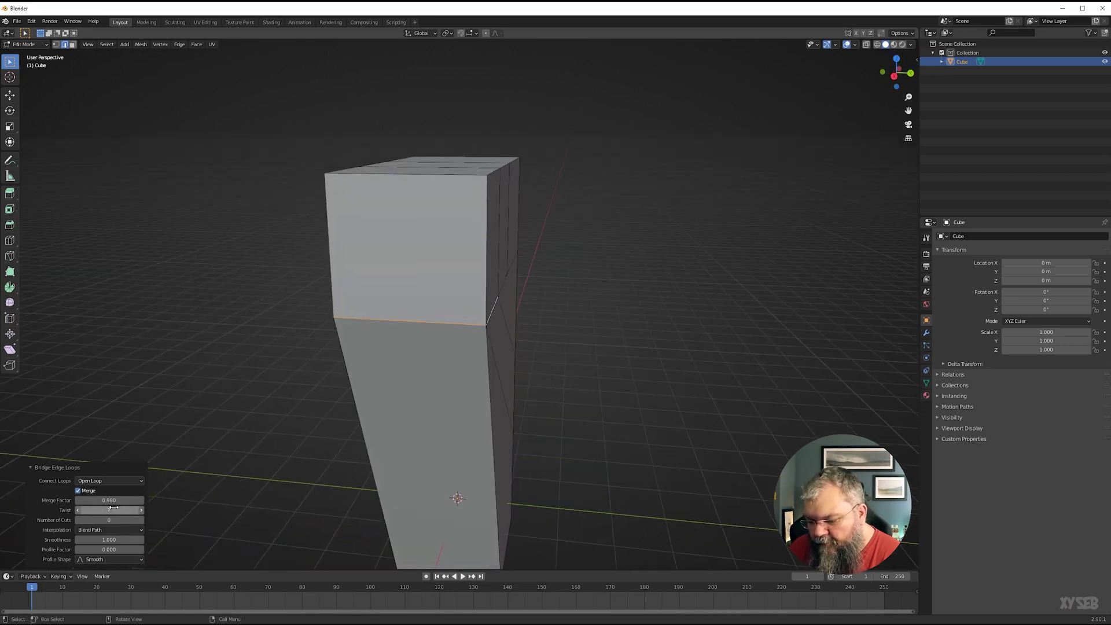
click(126, 510)
text(0)
key(Return)
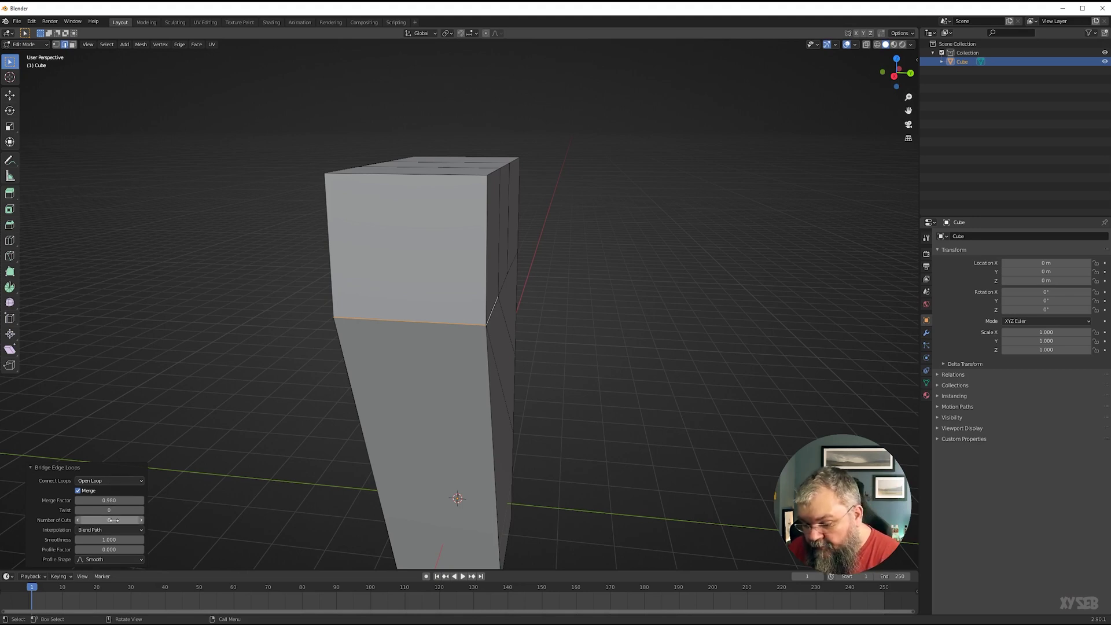
Set the bridge's merge factor to 0.5 and turn Merge off.
click(101, 500)
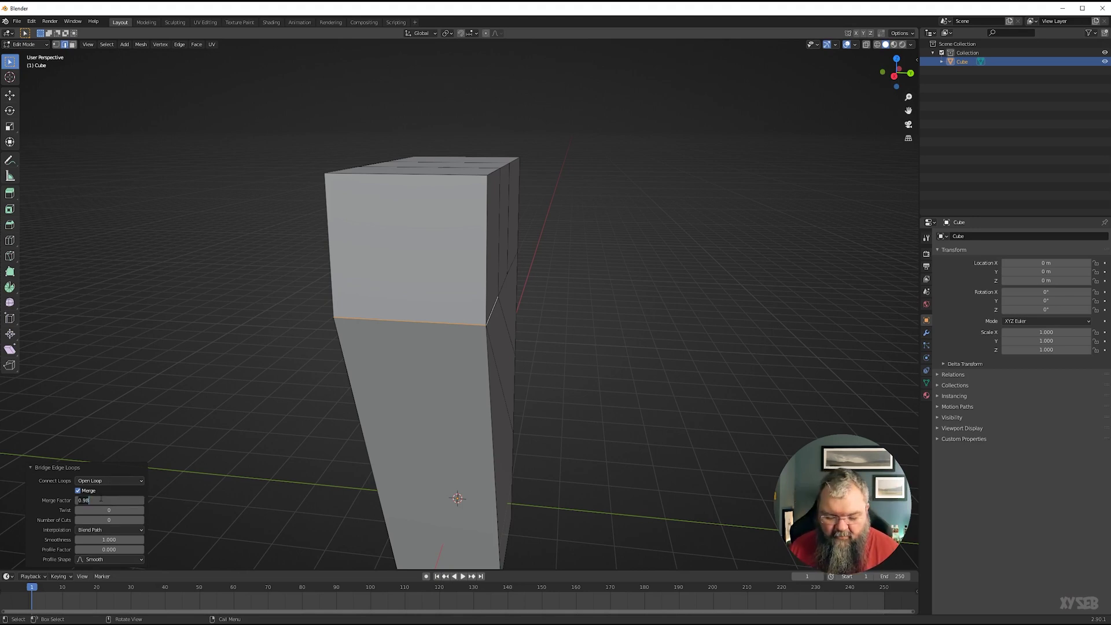
text(0.5)
key(Return)
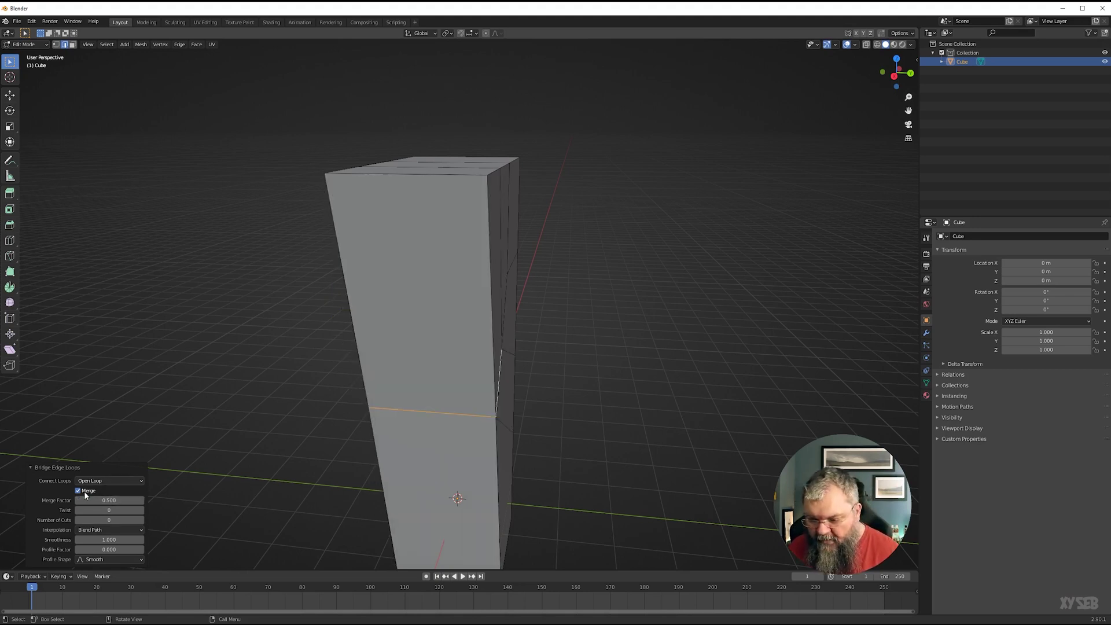
click(85, 490)
Raise the bridge's number of cuts to 5 and inspect the curved connection from several sides.
middle_drag(377, 495, 104, 528)
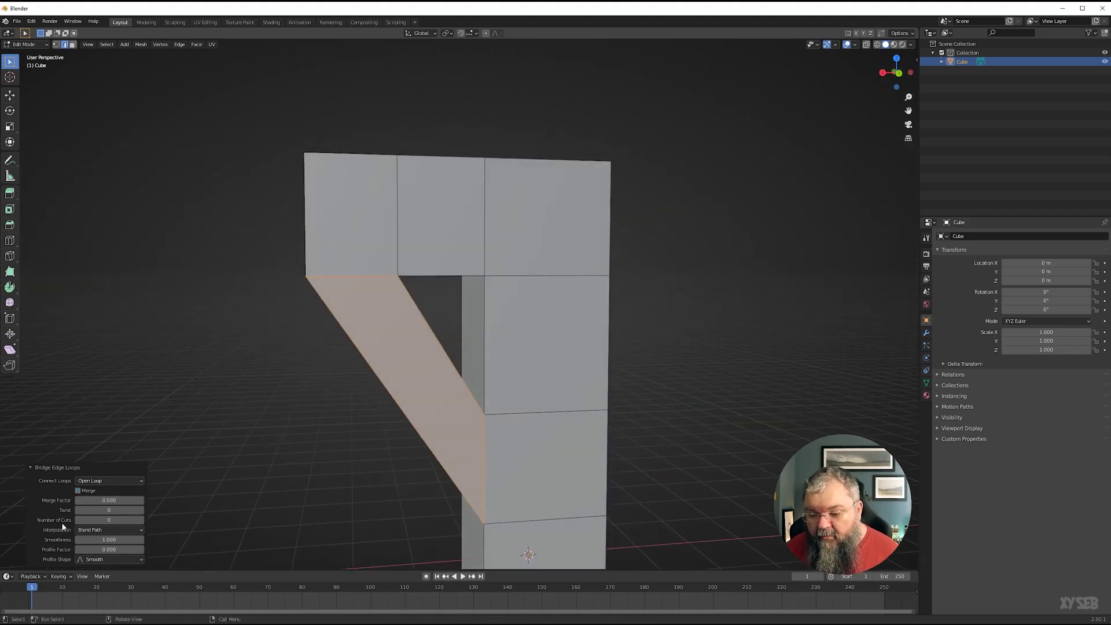
click(140, 519)
click(140, 519)
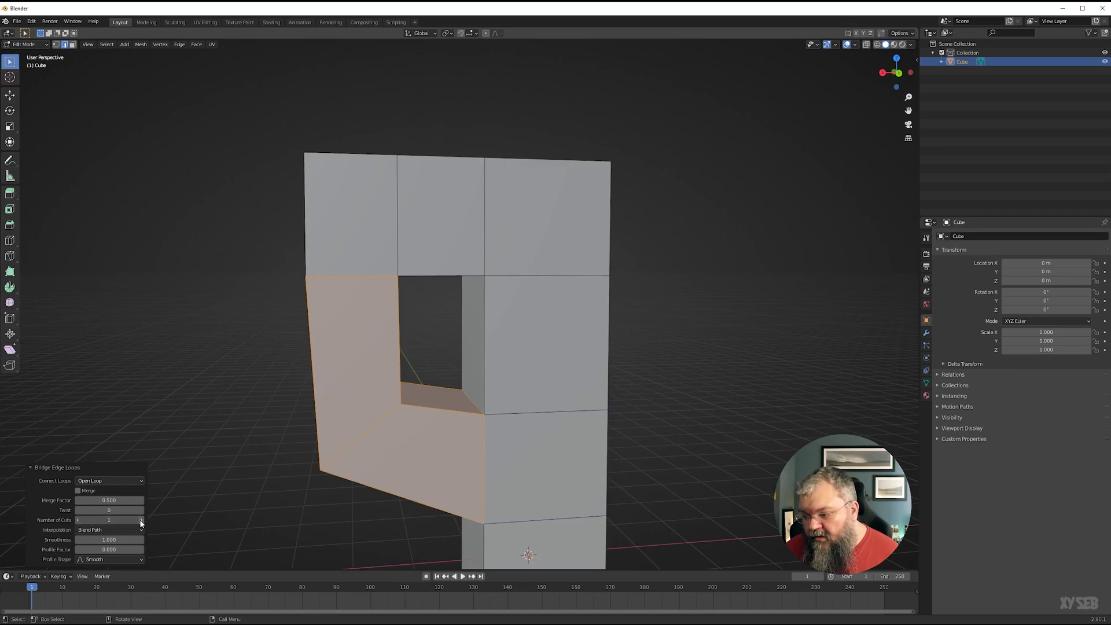
click(140, 518)
click(140, 519)
click(140, 519)
middle_drag(141, 512, 449, 384)
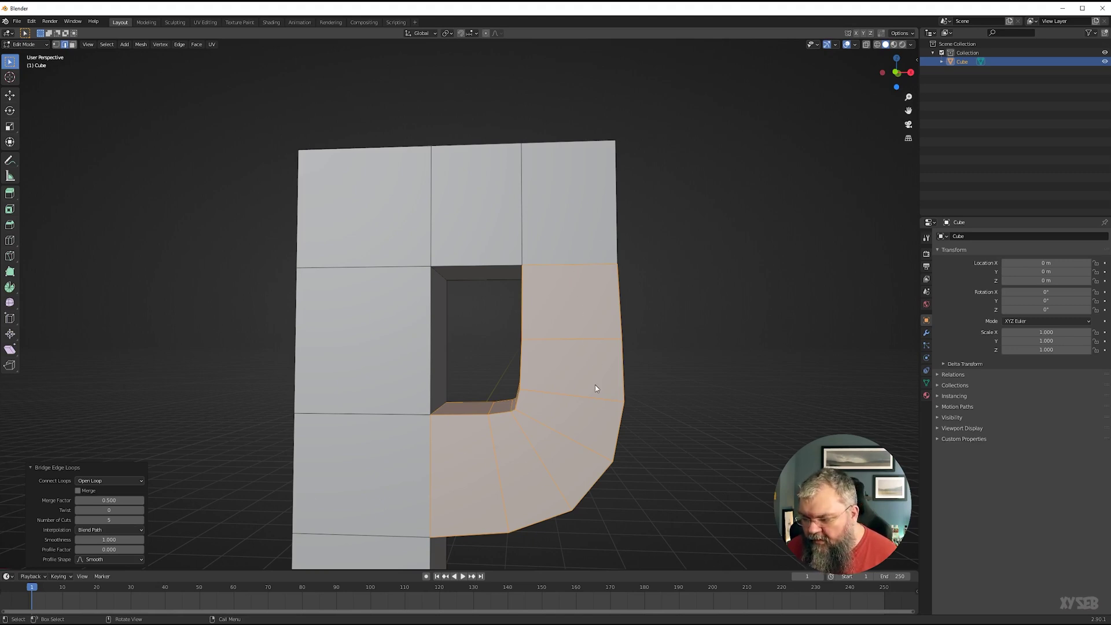
middle_drag(124, 504, 129, 510)
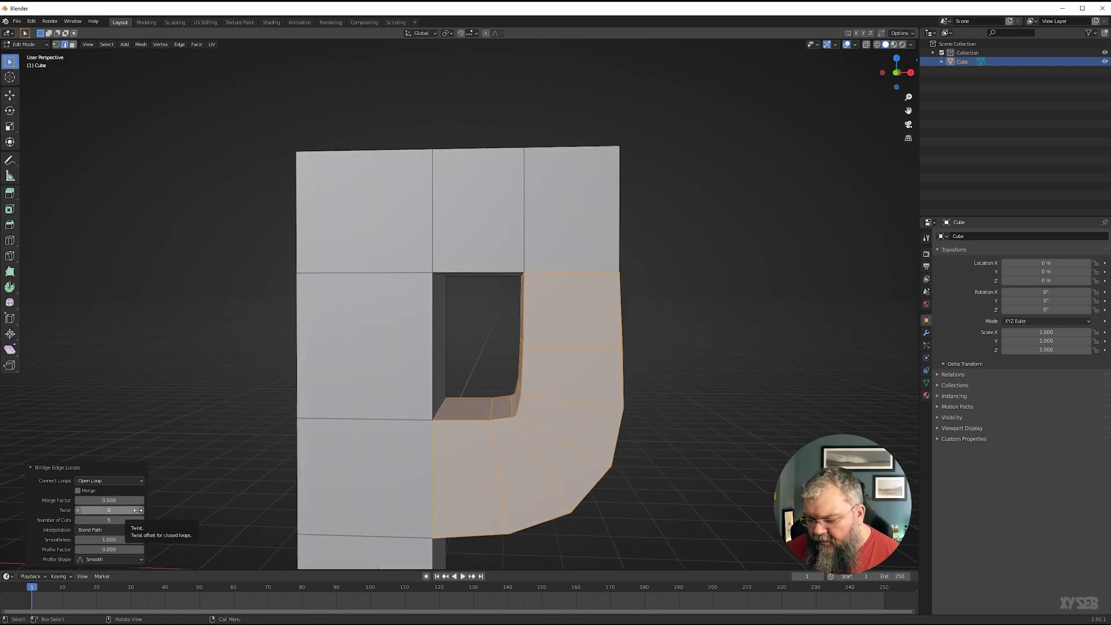
middle_drag(497, 505, 451, 503)
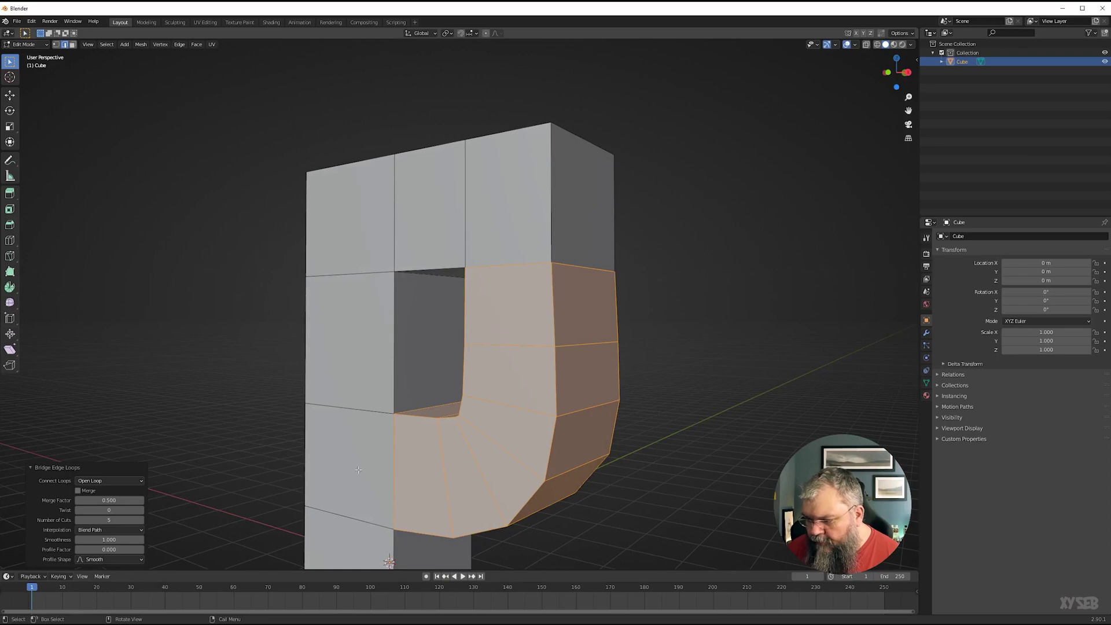
Raise the bridge's number of cuts to 12 for a smoother curve.
click(143, 522)
click(143, 522)
click(143, 522)
click(143, 521)
click(143, 522)
click(143, 521)
click(143, 521)
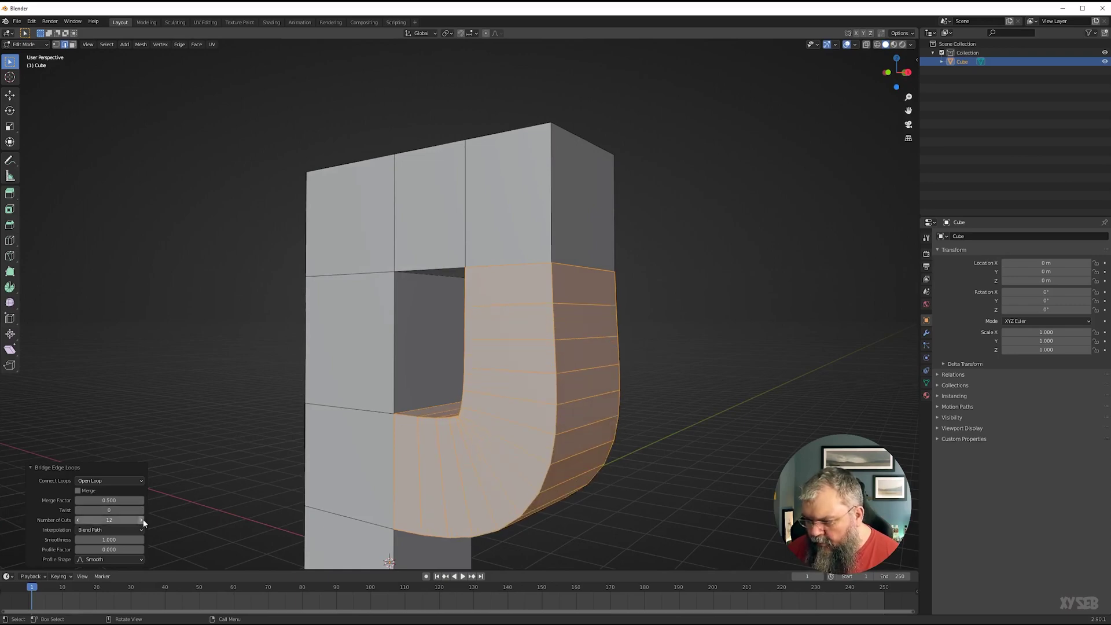
Raise the bridge's twist step by step to 4 and inspect the twisted connection from several sides.
middle_drag(315, 478, 285, 477)
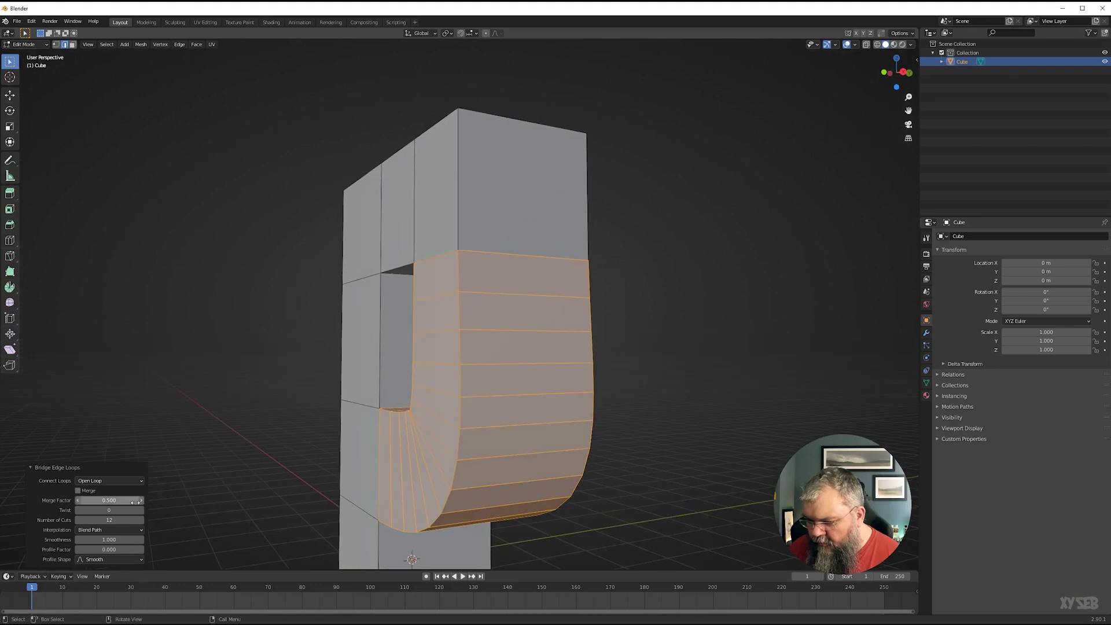
click(142, 510)
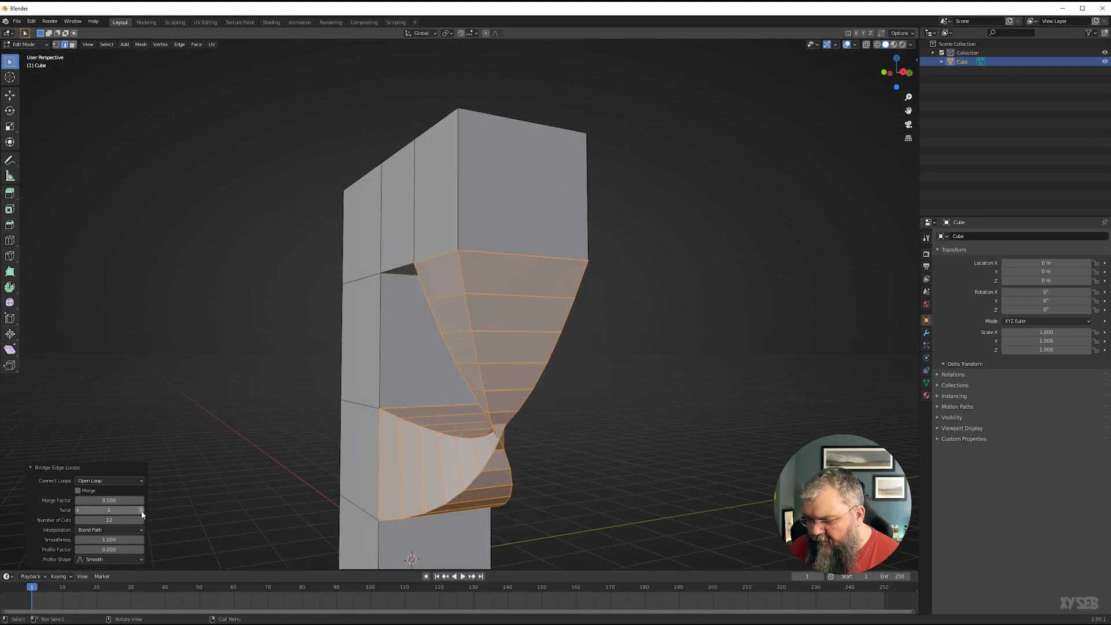
middle_drag(306, 494, 274, 369)
click(141, 510)
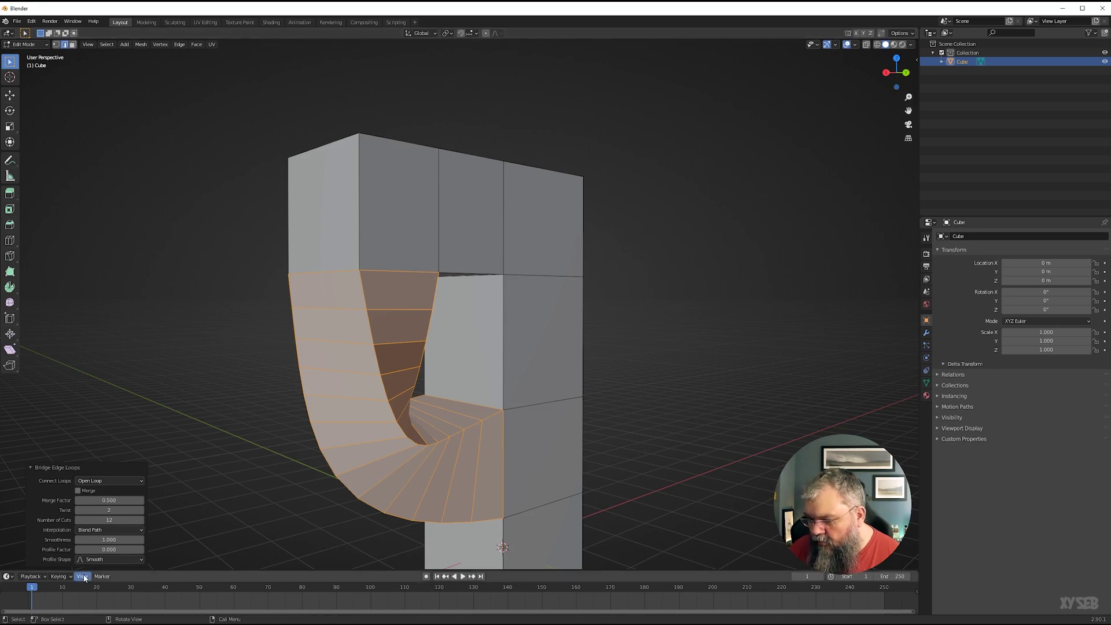
click(141, 510)
click(143, 509)
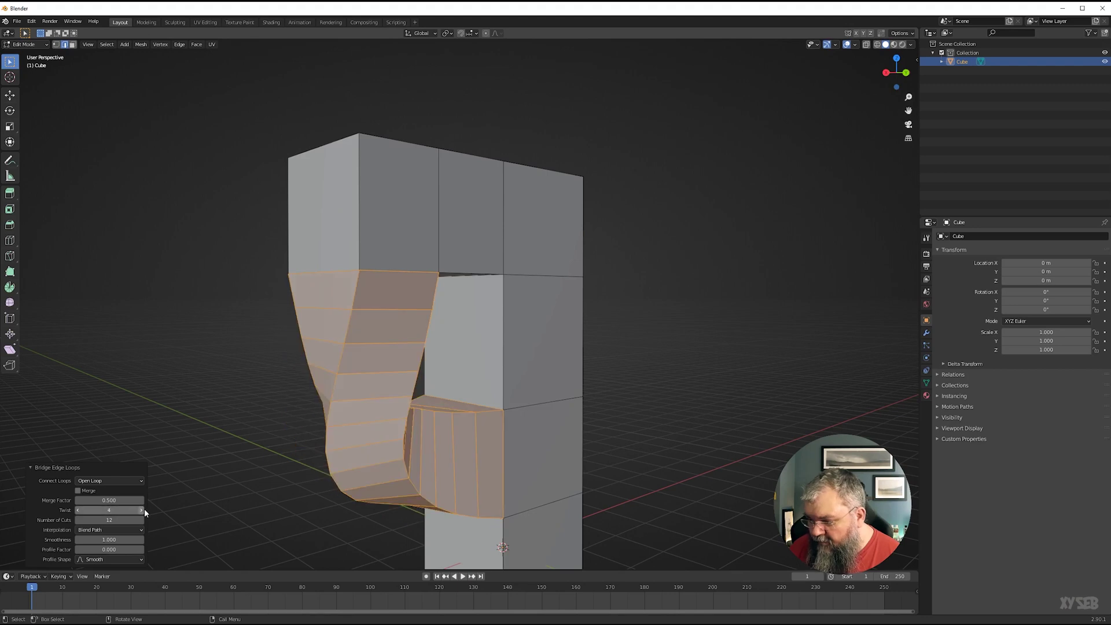
middle_drag(365, 271, 495, 151)
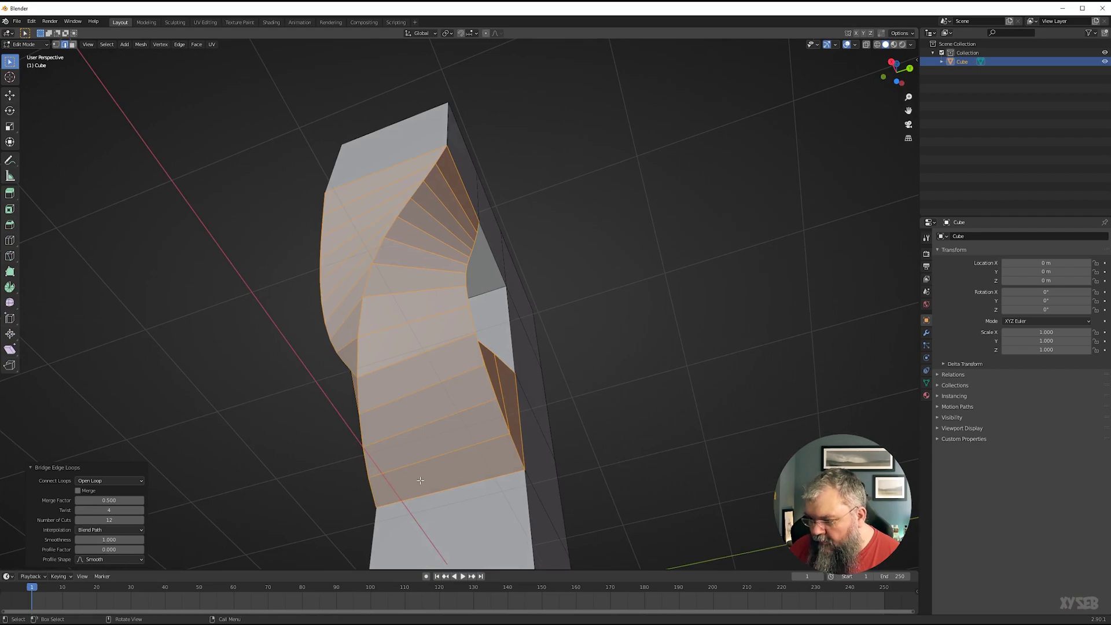
mouse_move(420, 480)
middle_down()
mouse_move(322, 471)
mouse_move(639, 432)
mouse_move(555, 446)
mouse_move(459, 441)
mouse_move(403, 494)
middle_up()
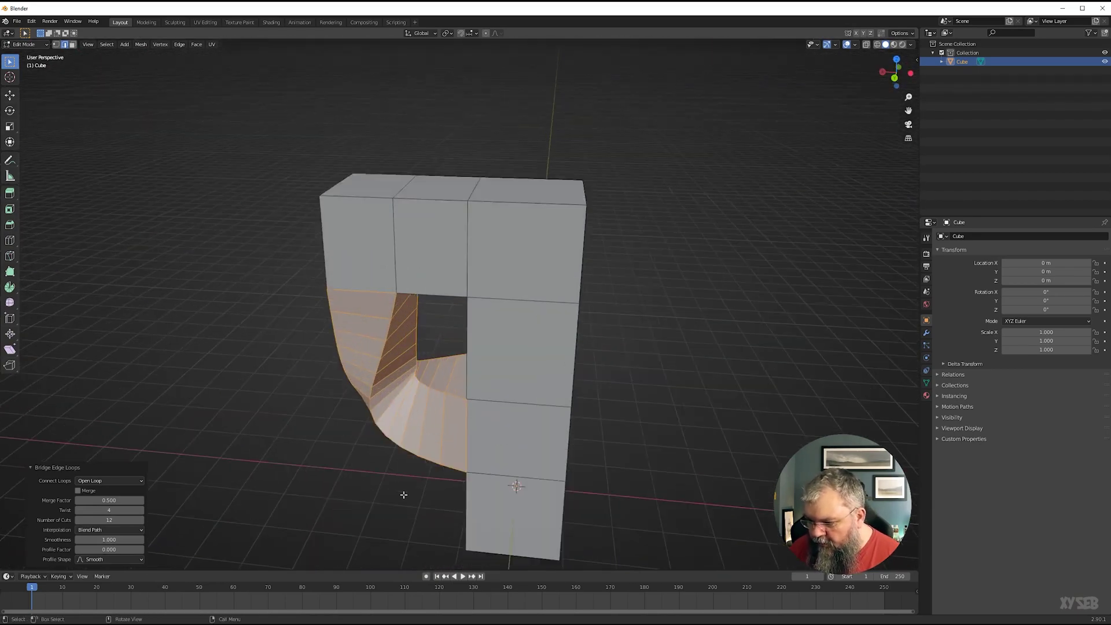
scroll(282, 410, up, 2)
middle_drag(480, 275, 301, 295)
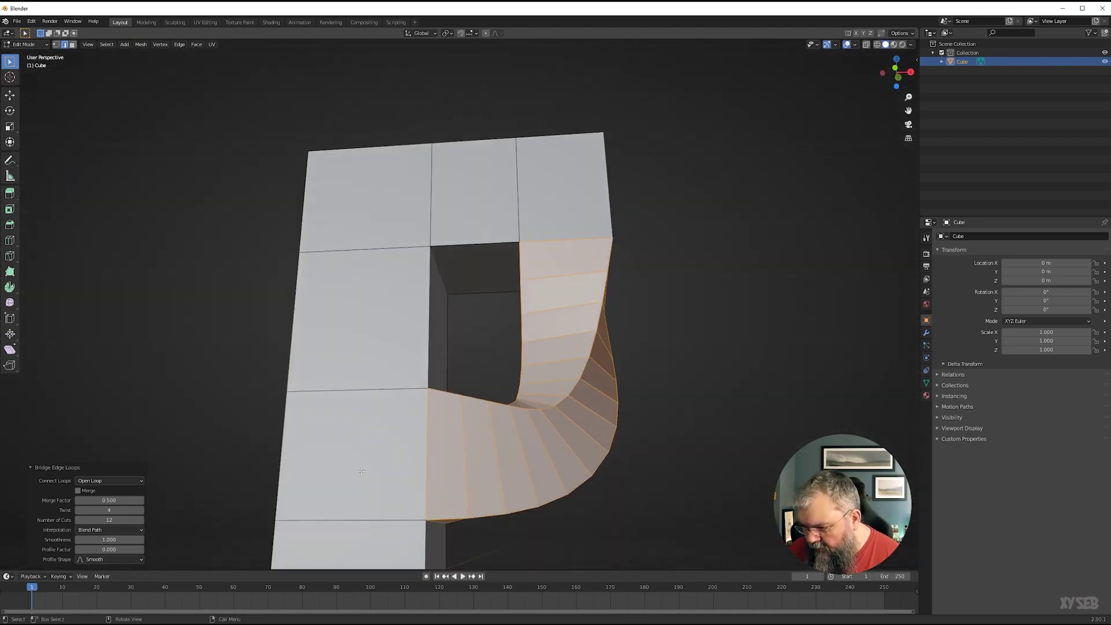
Return the bridge's twist to 0 and view the untwisted curve from above.
click(78, 510)
click(78, 509)
click(78, 509)
click(77, 509)
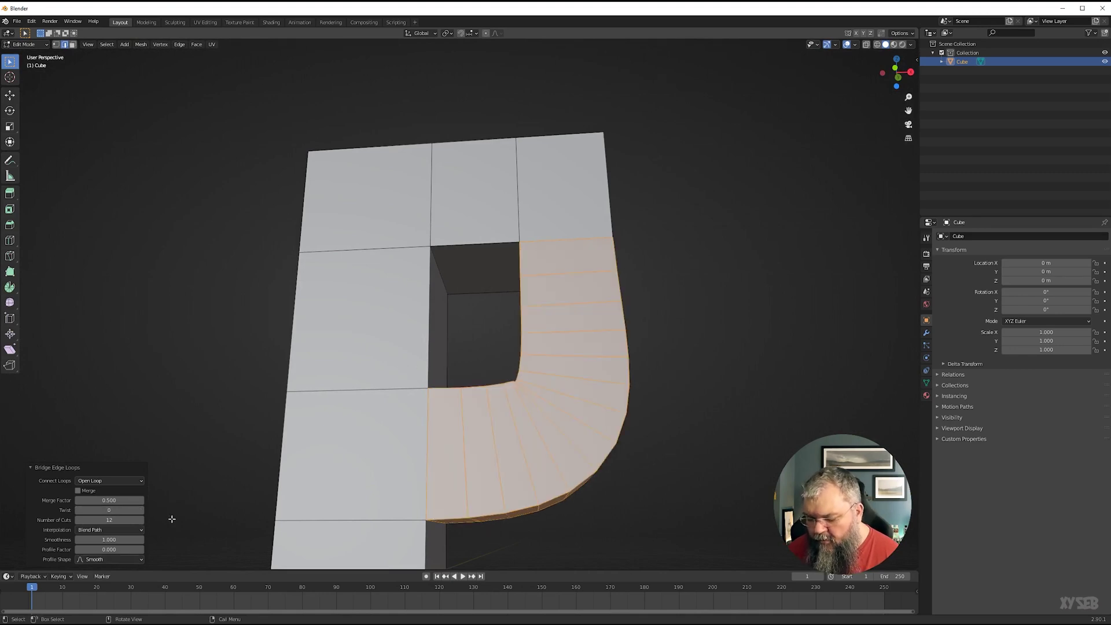
middle_drag(405, 411, 173, 524)
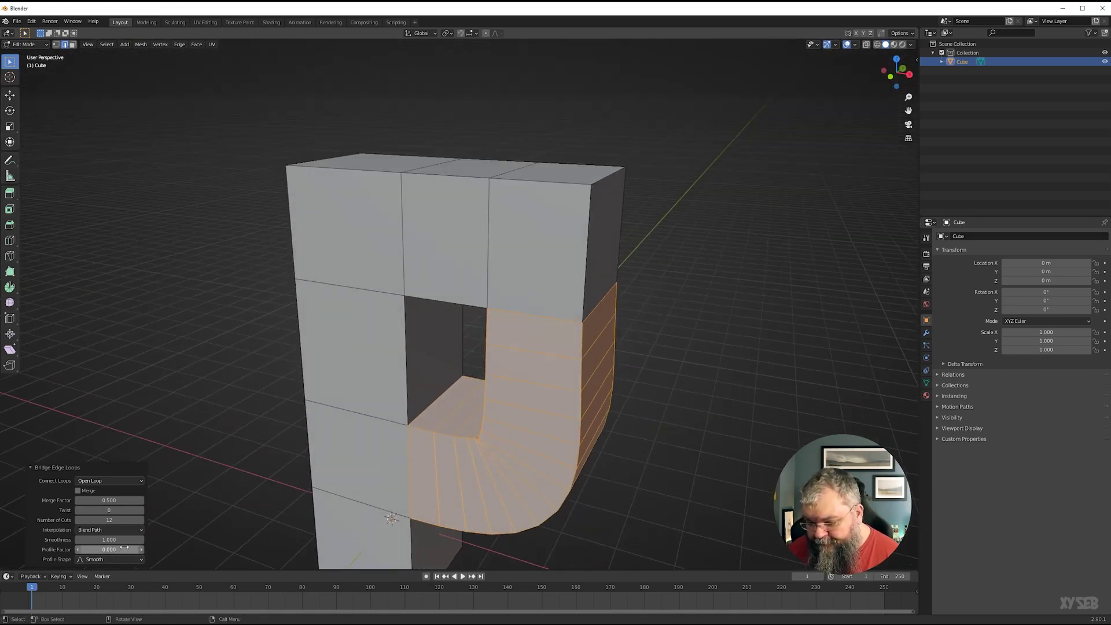
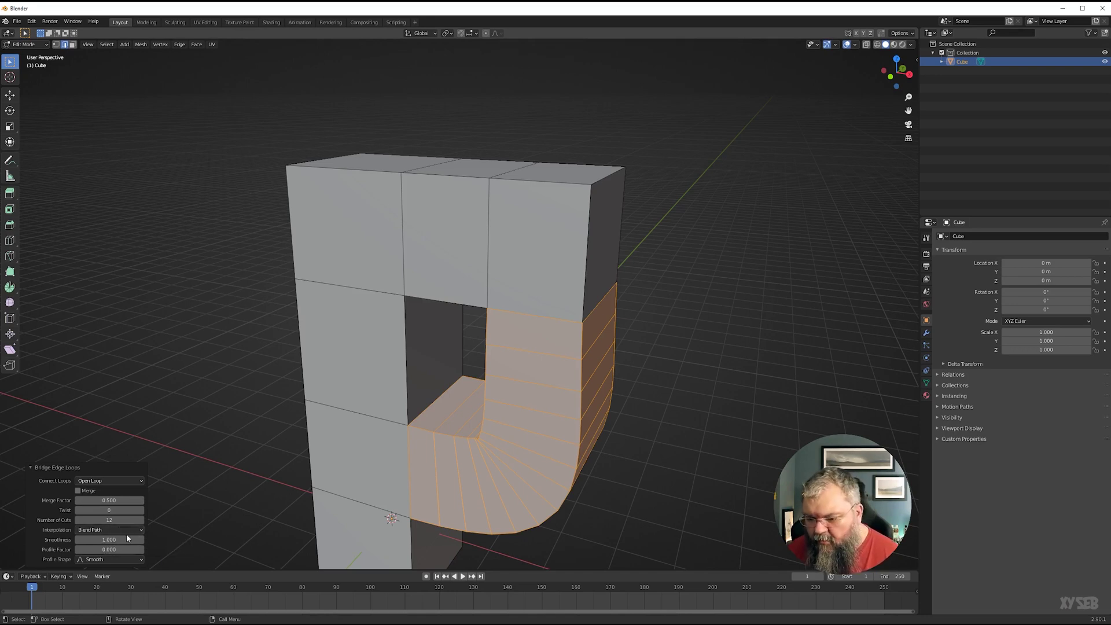
Change the bridge's interpolation to Linear.
click(86, 519)
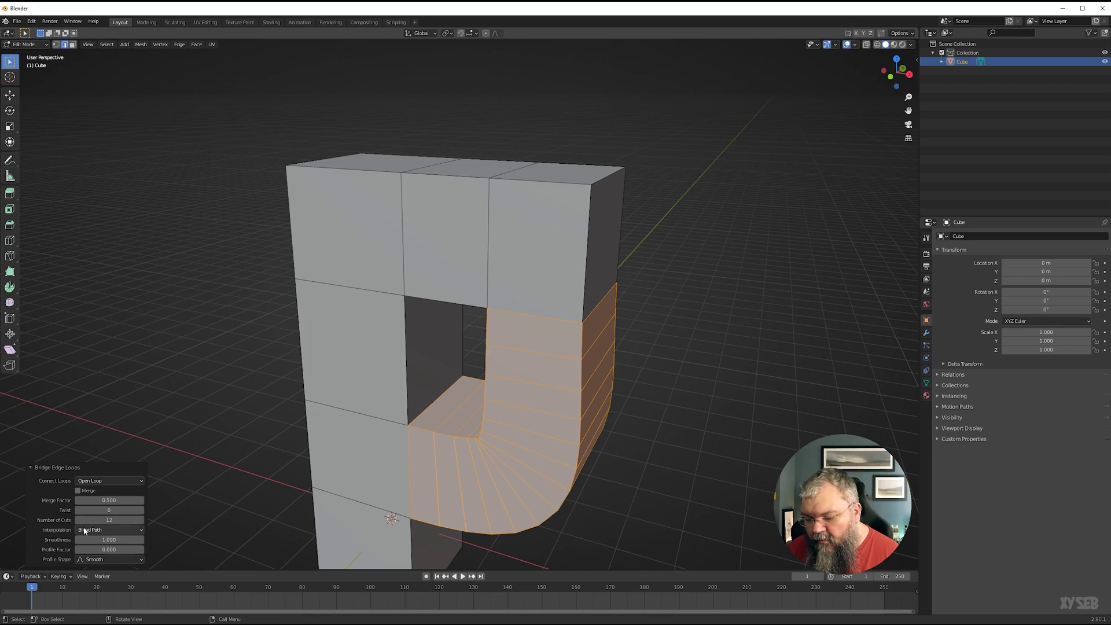
click(85, 530)
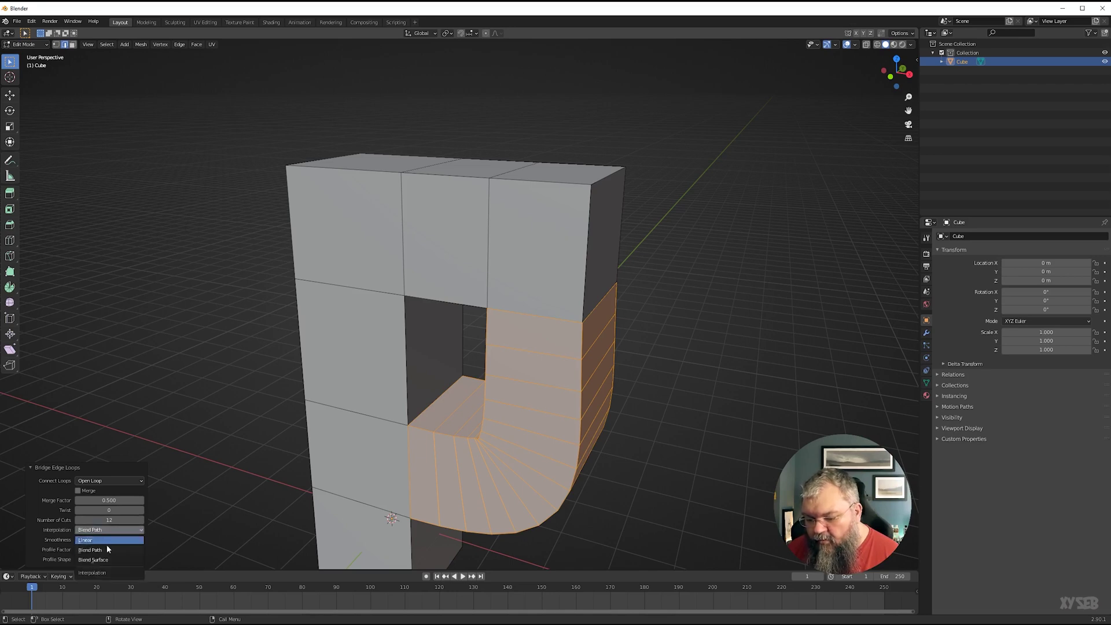
click(95, 539)
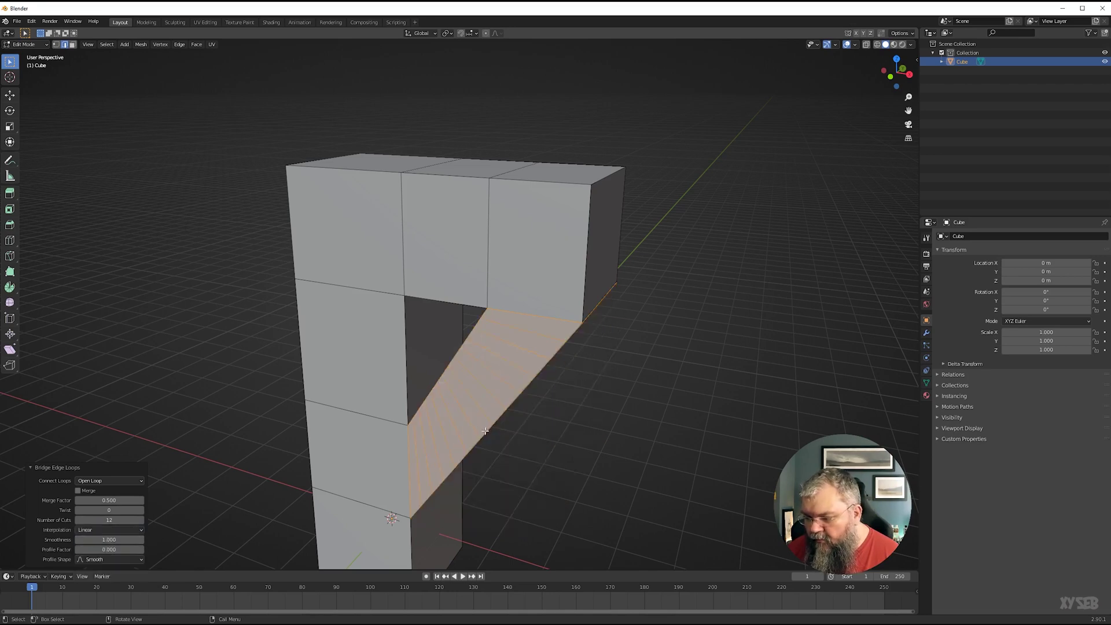
Reduce the number of cuts in the bridge between the arm and the post to 4.
middle_drag(485, 431, 407, 354)
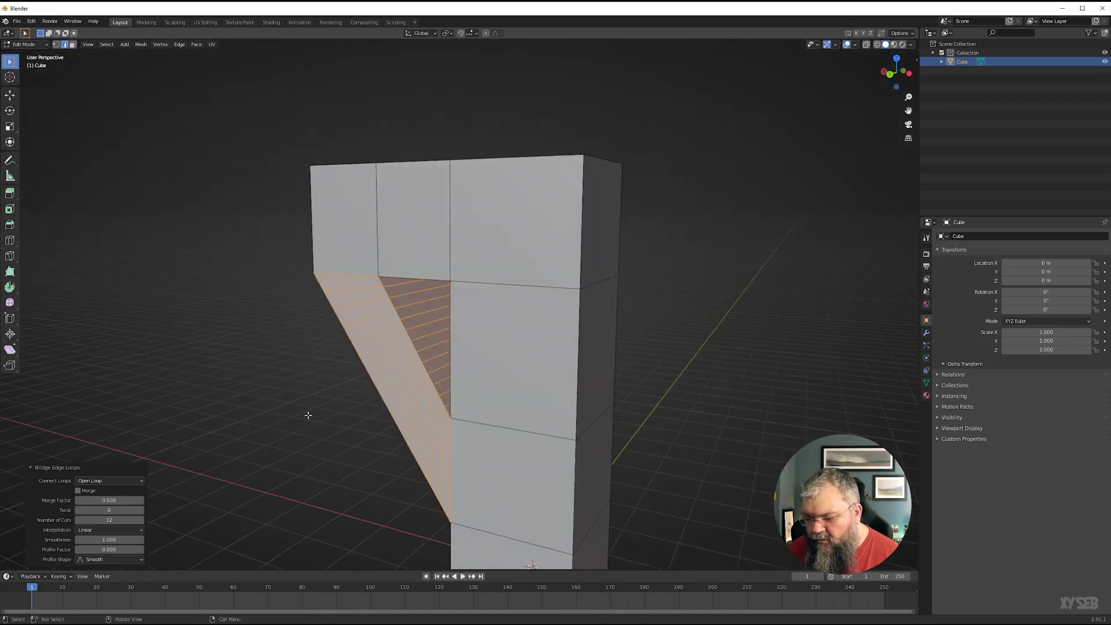
click(78, 520)
click(77, 520)
click(78, 519)
click(78, 519)
click(77, 519)
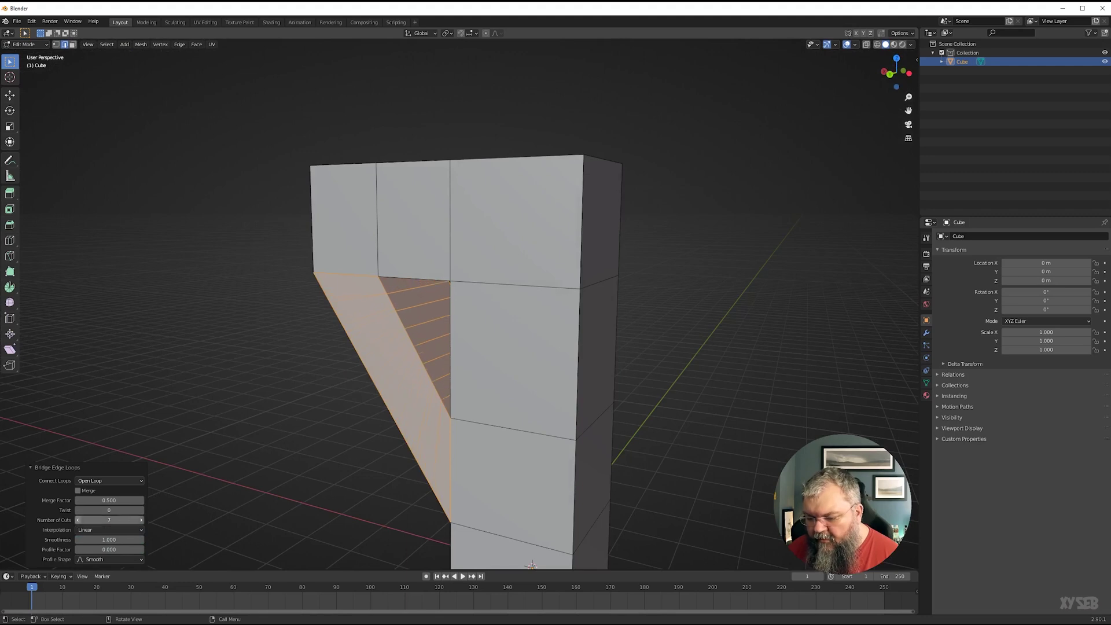
click(77, 519)
click(78, 519)
click(78, 519)
Try Blend Path interpolation on the bridge and switch it to Blend Surface, inspecting the curved shape from the opposite side.
click(82, 529)
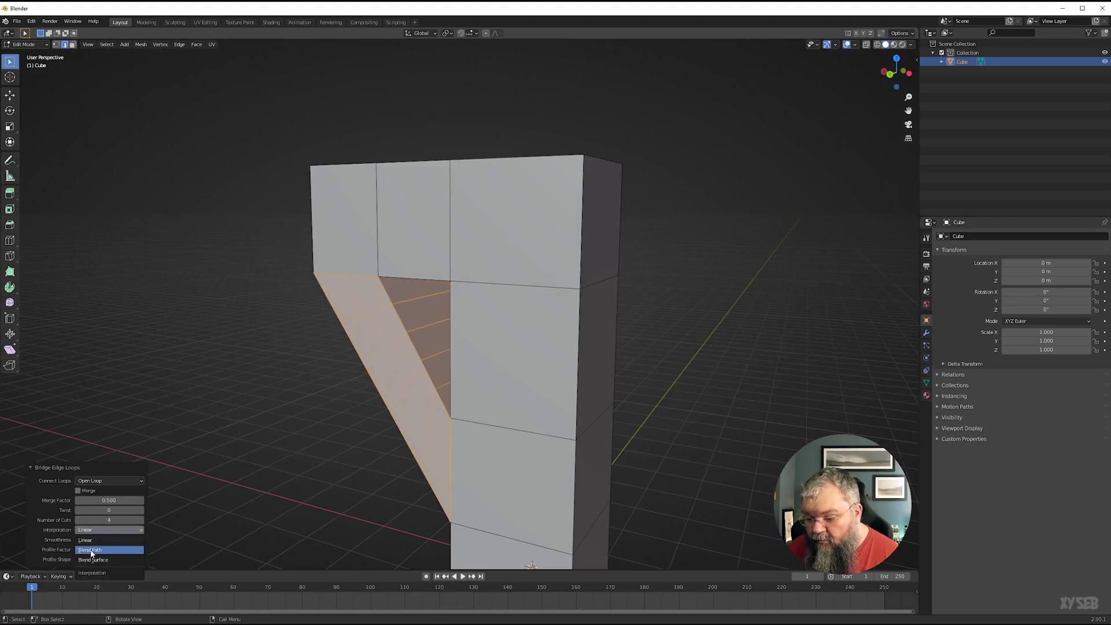
click(91, 550)
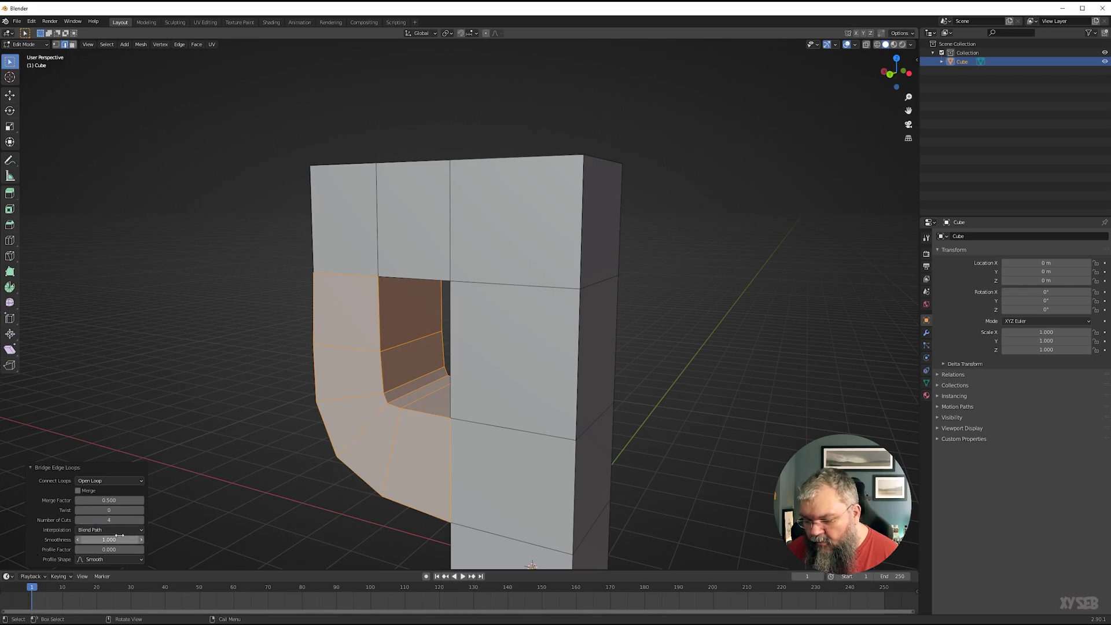
click(81, 529)
click(82, 560)
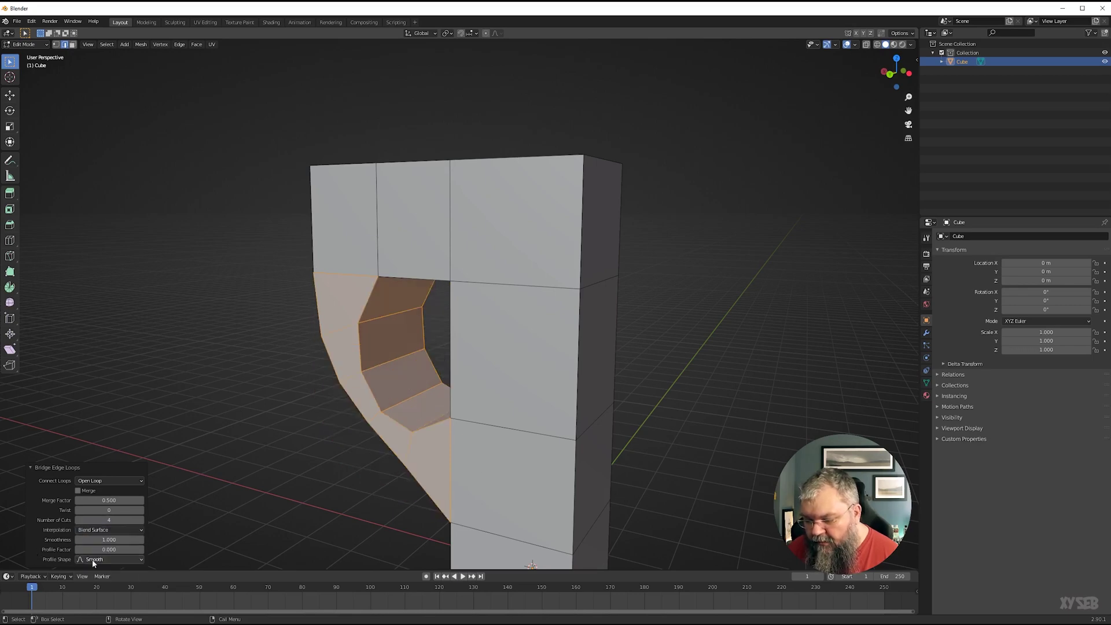
middle_drag(248, 441, 599, 262)
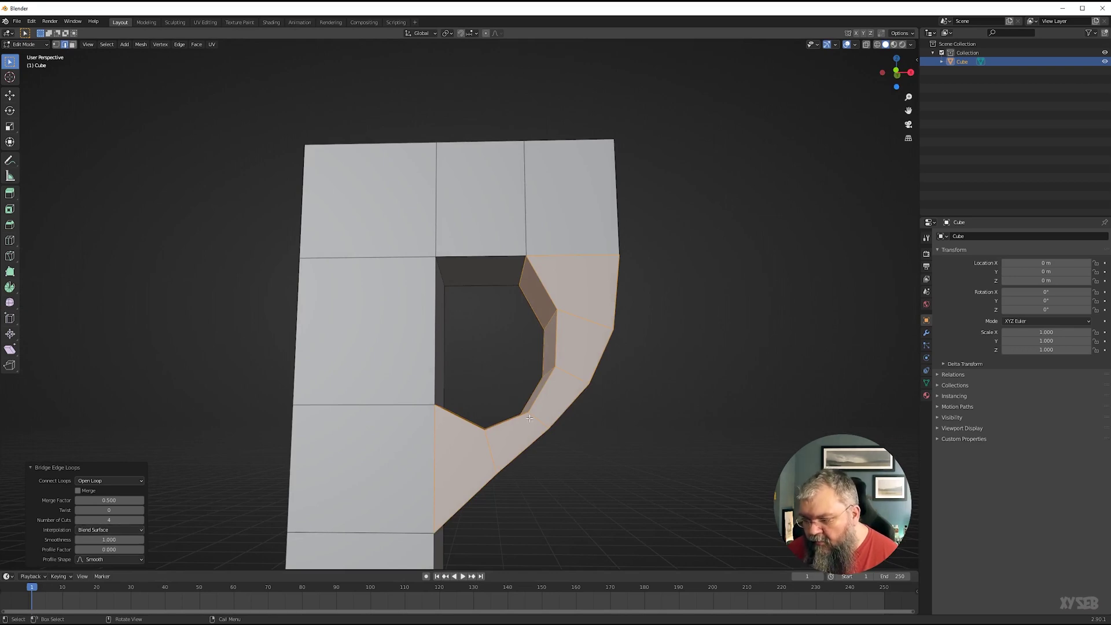
Compare Blend Path and Blend Surface interpolation on the bridge, ending on Blend Path.
click(129, 529)
click(106, 549)
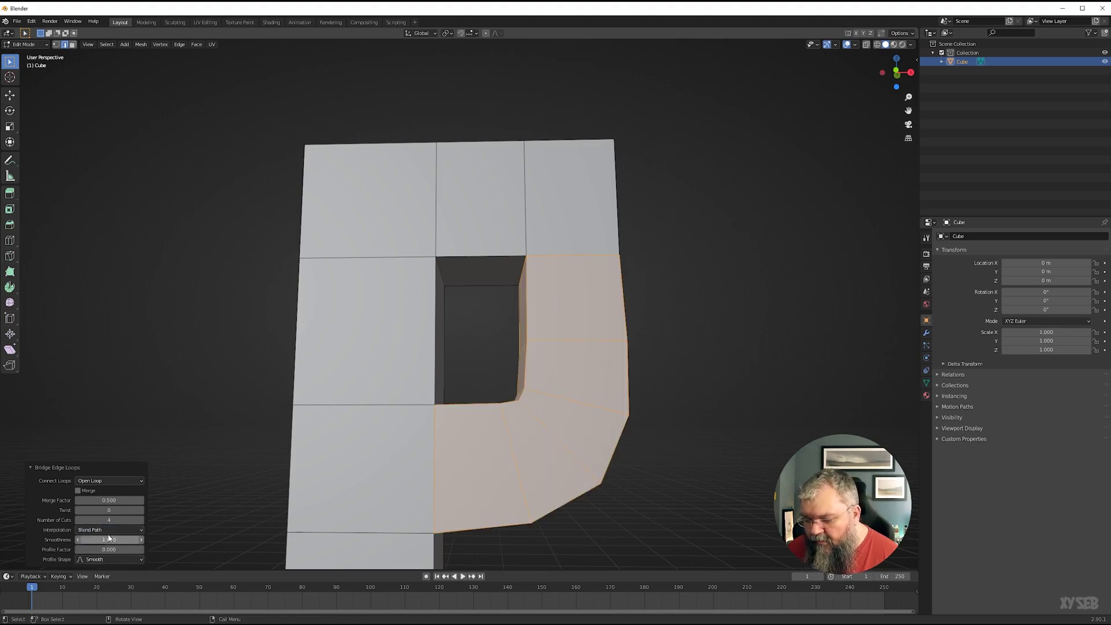
click(108, 530)
click(101, 561)
click(99, 530)
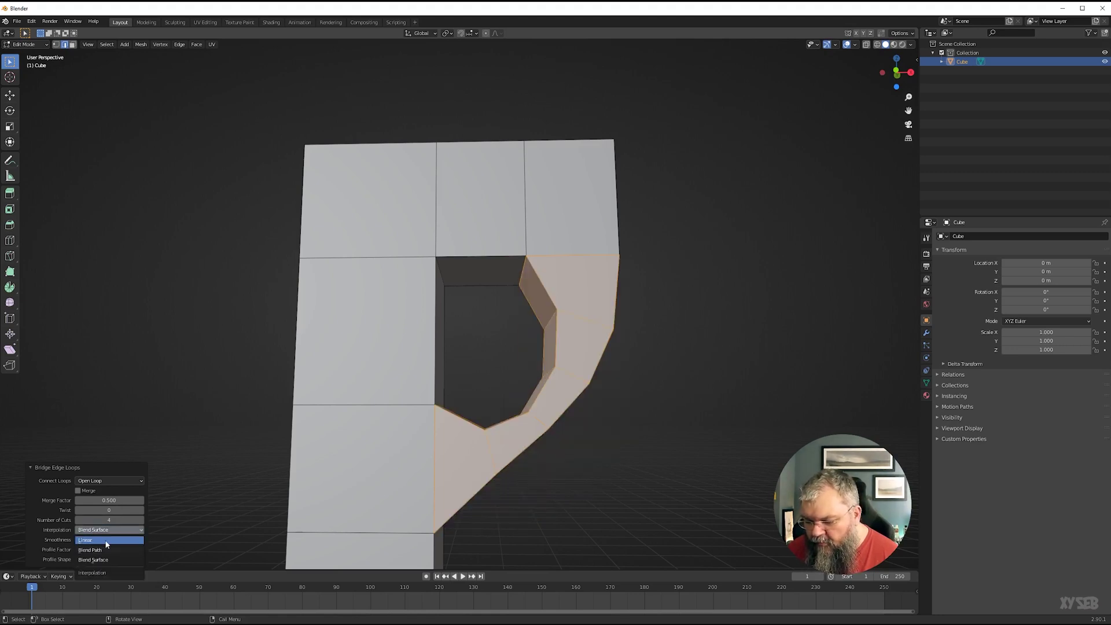
click(105, 550)
Set the bridge's smoothness to 0.640, and try a different profile factor before resetting it to 0.
drag(101, 539, 73, 539)
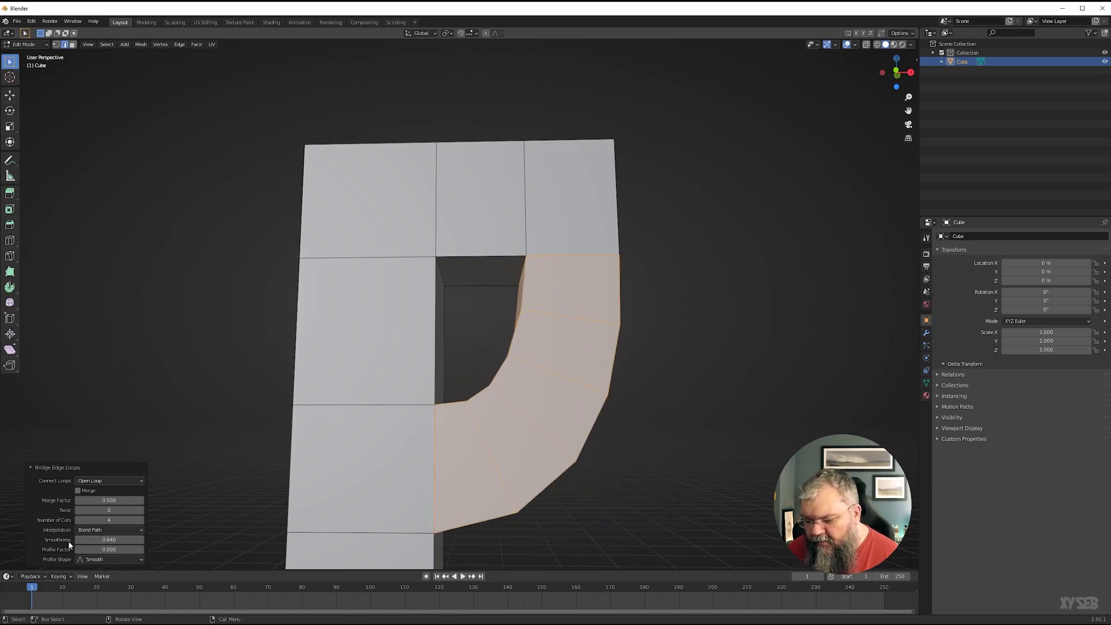
mouse_move(103, 548)
mouse_down()
mouse_move(54, 549)
mouse_move(121, 549)
mouse_up()
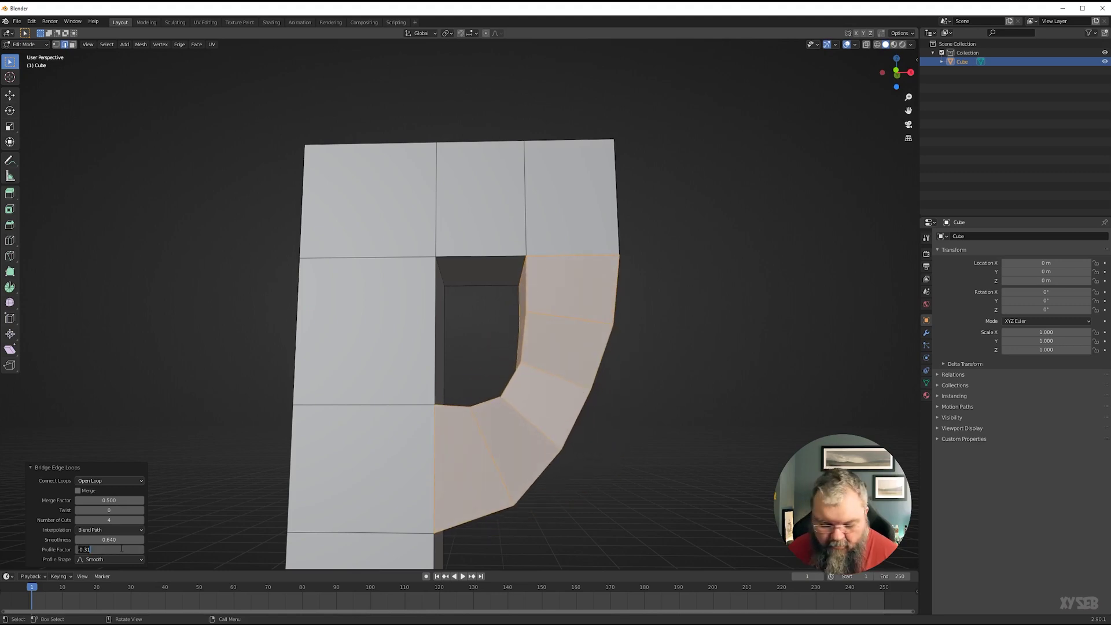
key(Return)
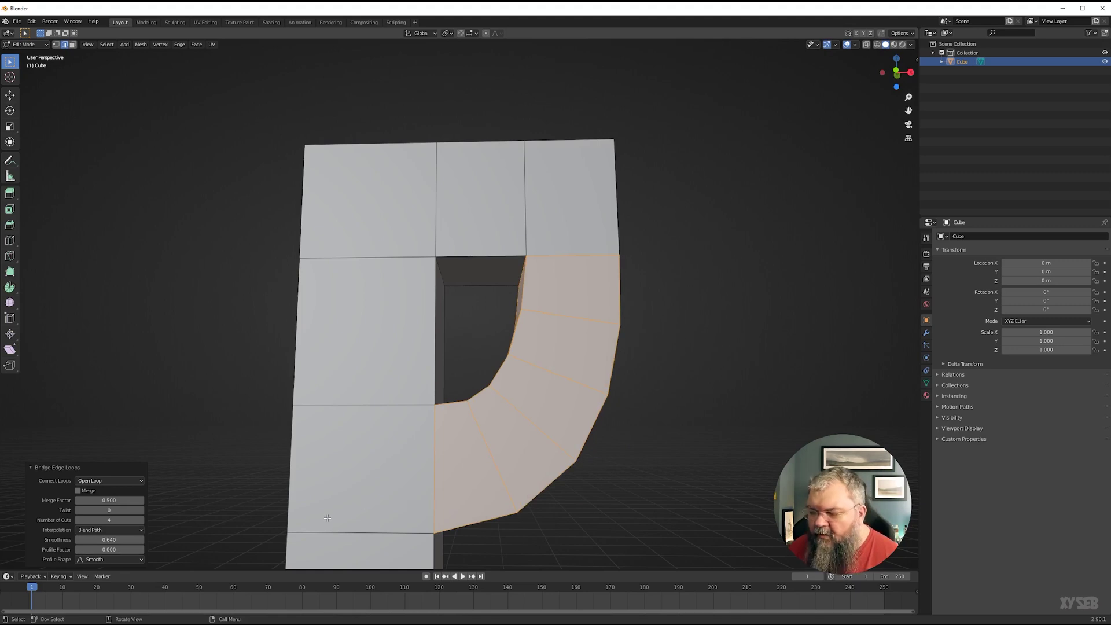
Set the bridge's profile shape to Root.
click(106, 560)
click(105, 560)
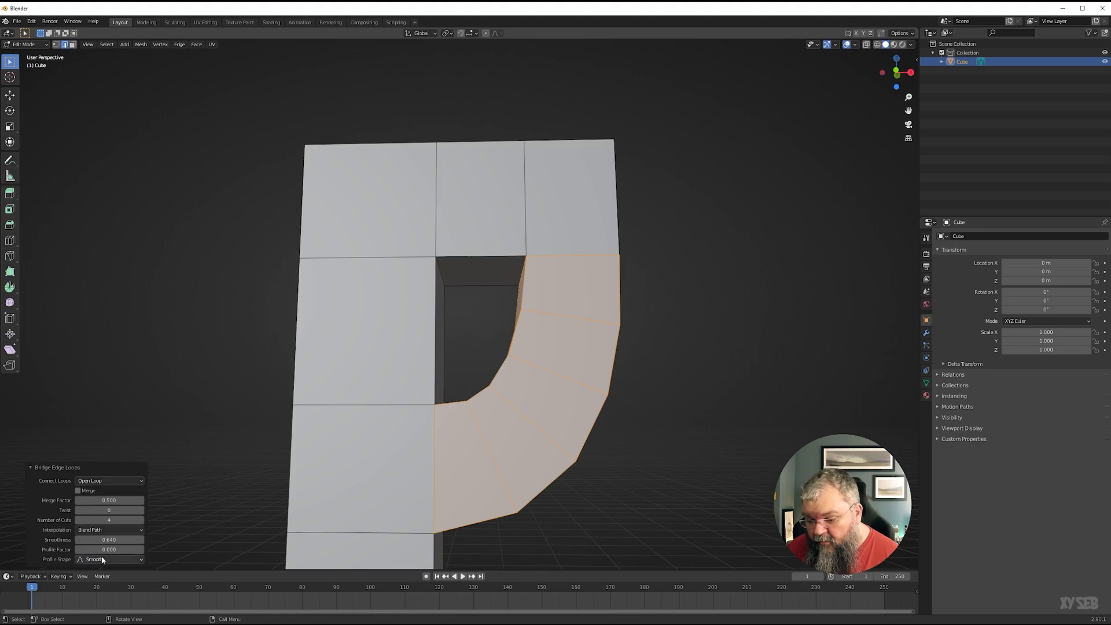
click(102, 560)
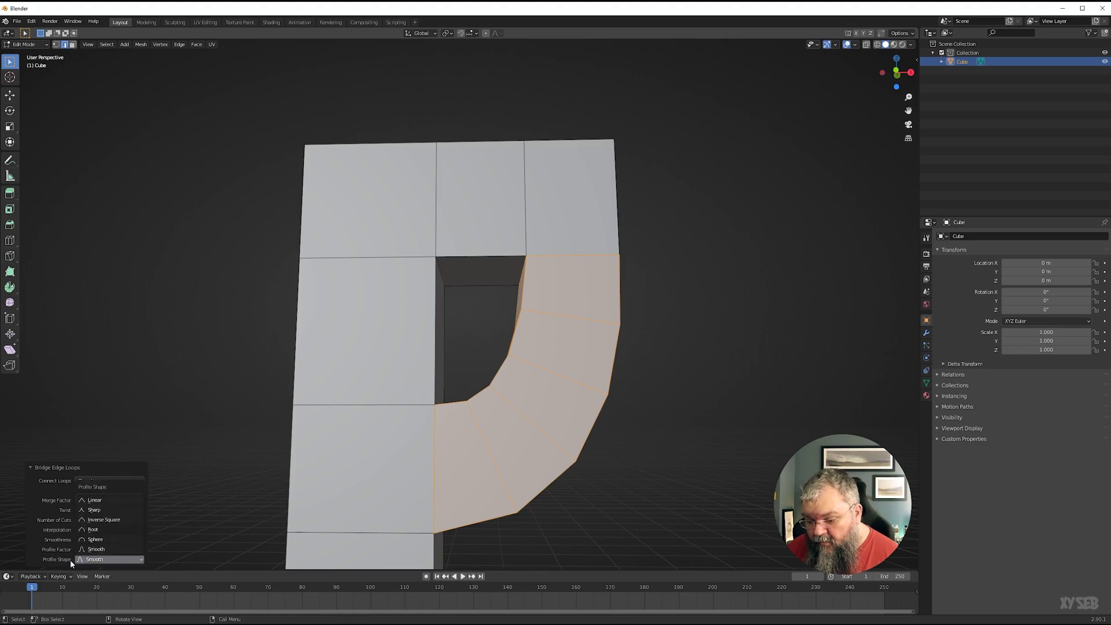
click(105, 560)
click(96, 544)
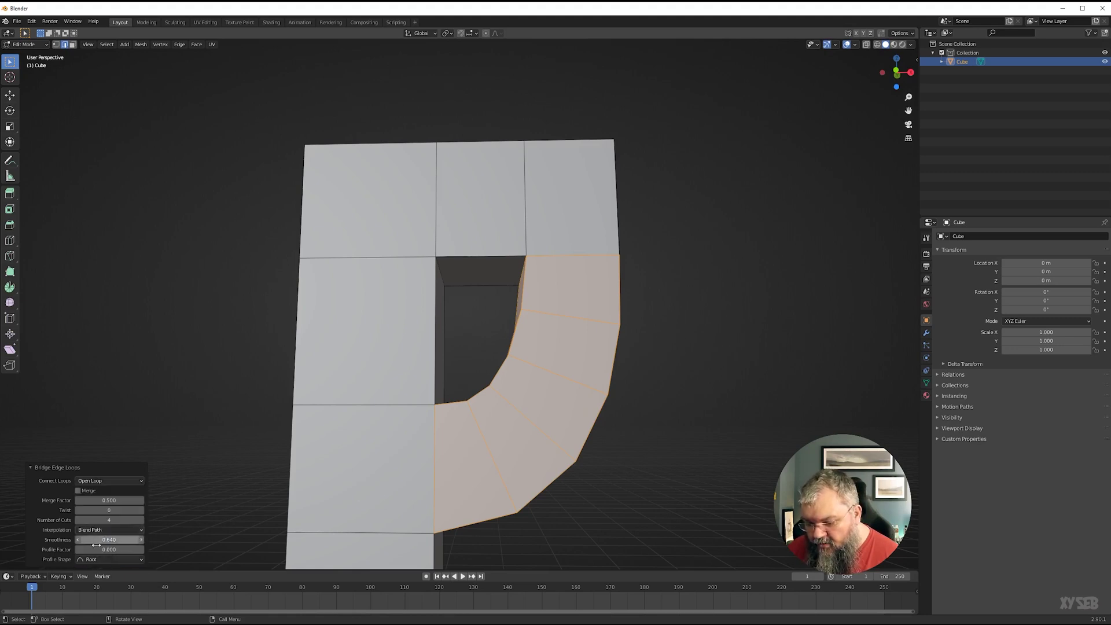
Change the bridge's profile shape from Root to Sharp.
click(103, 560)
click(101, 561)
click(100, 561)
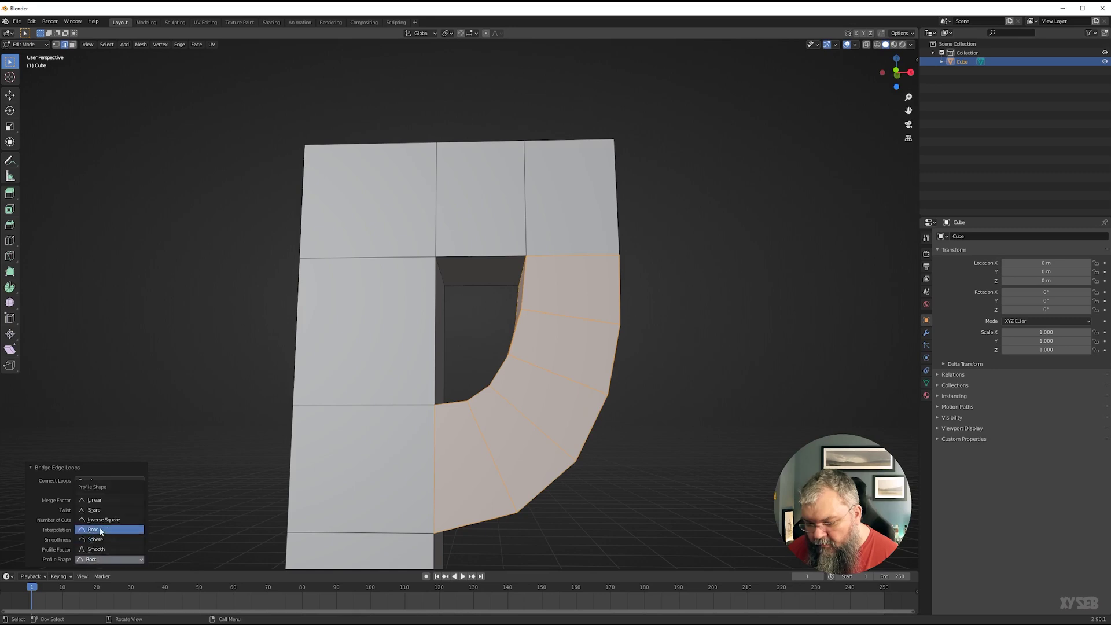
click(100, 510)
Increase the bridge's number of cuts to 19 and raise its profile factor well above 0.5.
drag(107, 550, 155, 521)
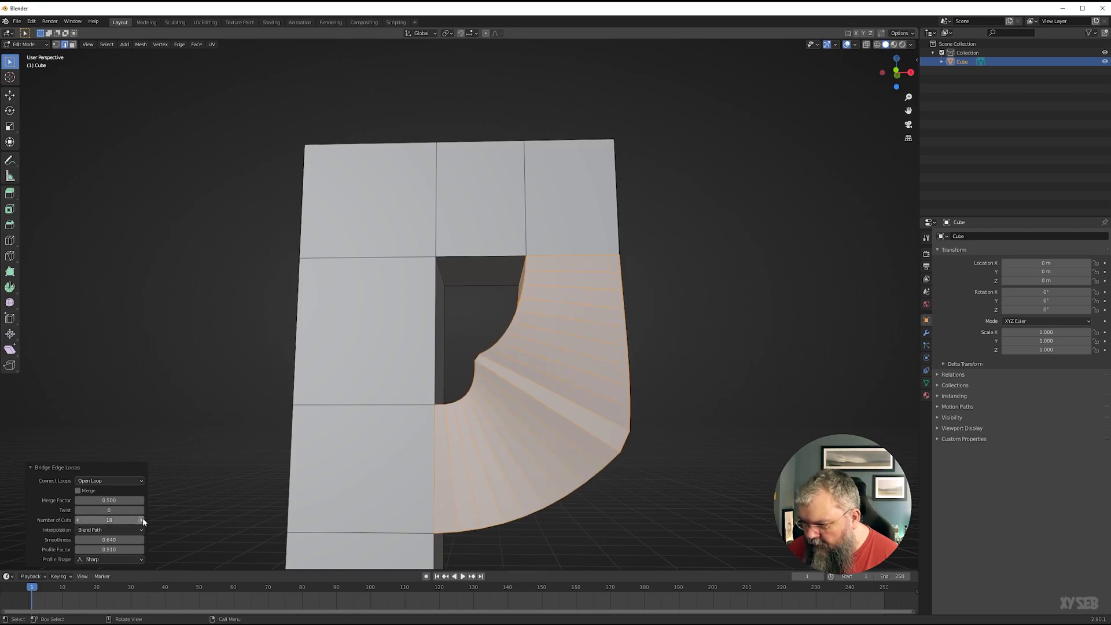
click(143, 520)
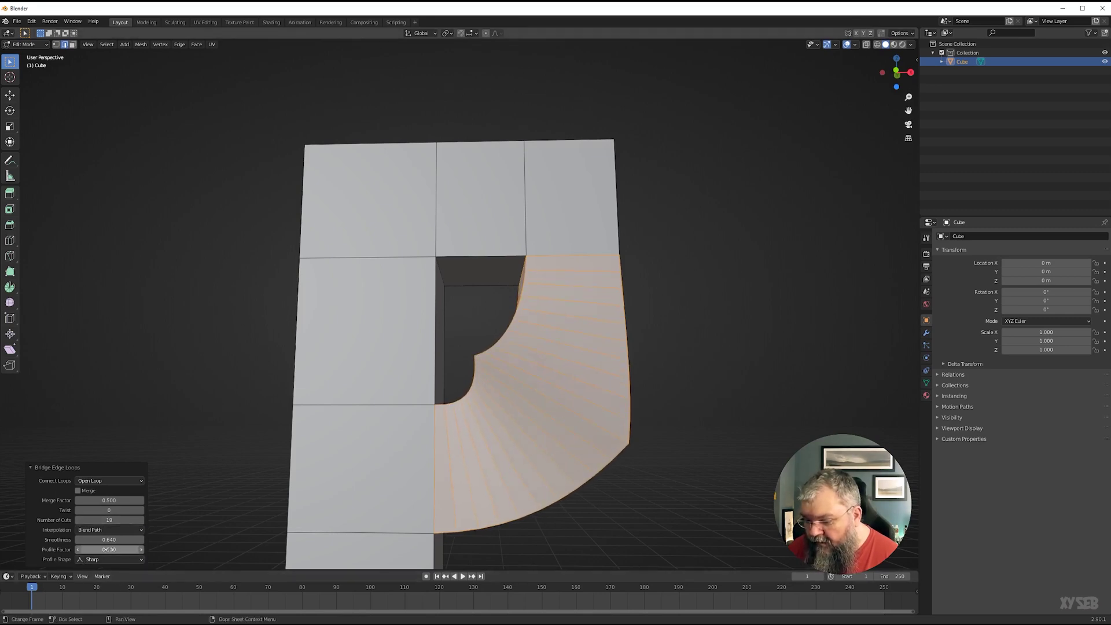
drag(109, 549, 123, 549)
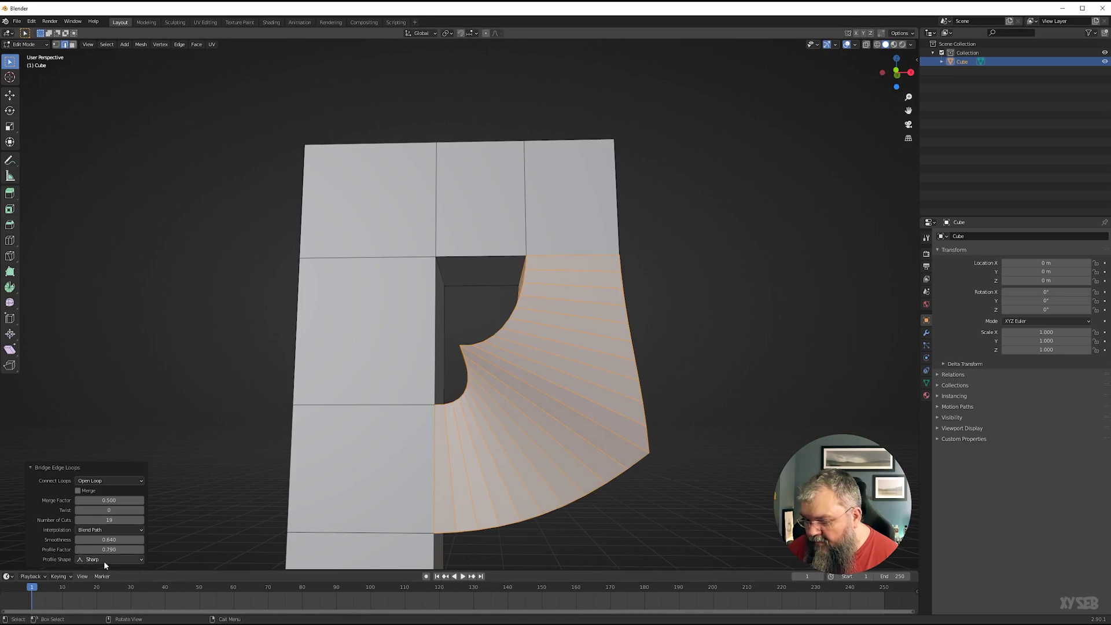
Try the Sphere, Linear and Root profile shapes on the bridge in turn, and return to Sphere.
click(103, 559)
click(99, 539)
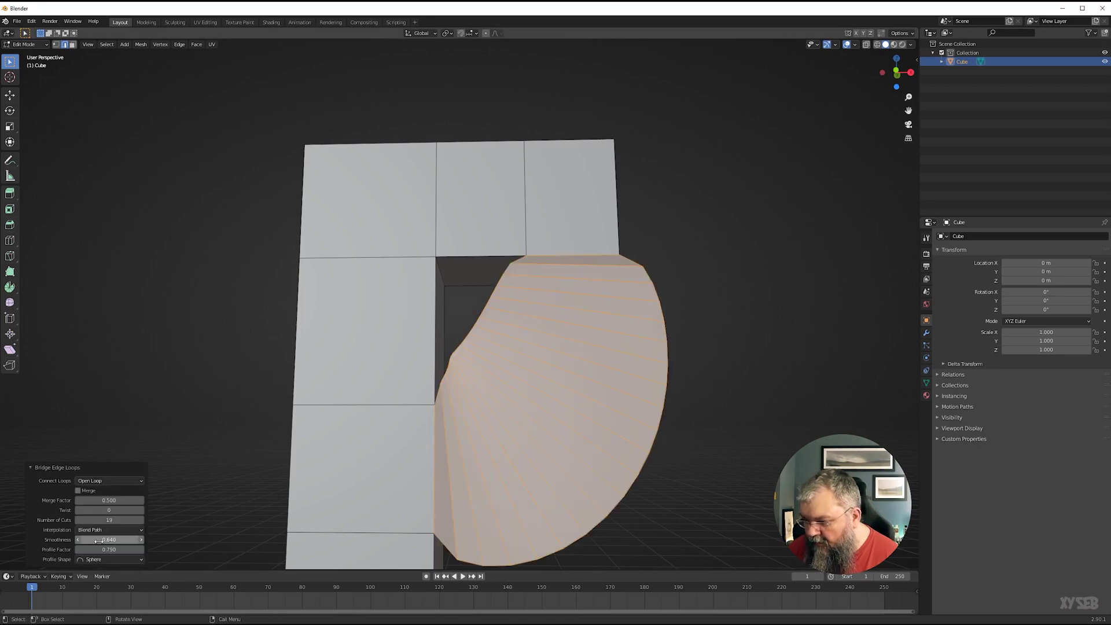
click(104, 558)
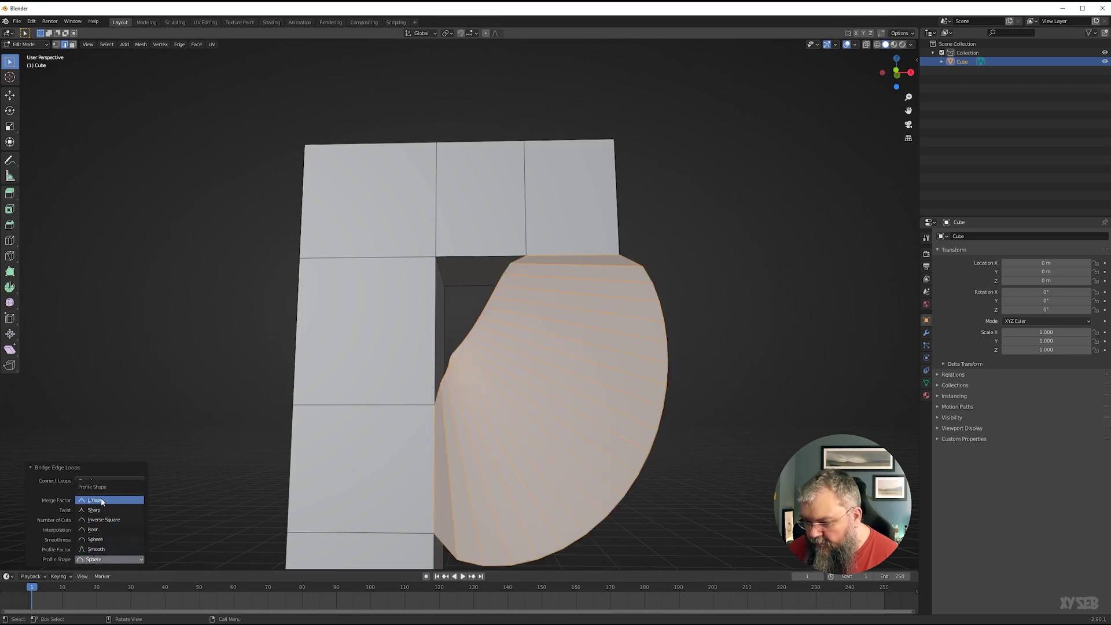
click(101, 501)
click(107, 560)
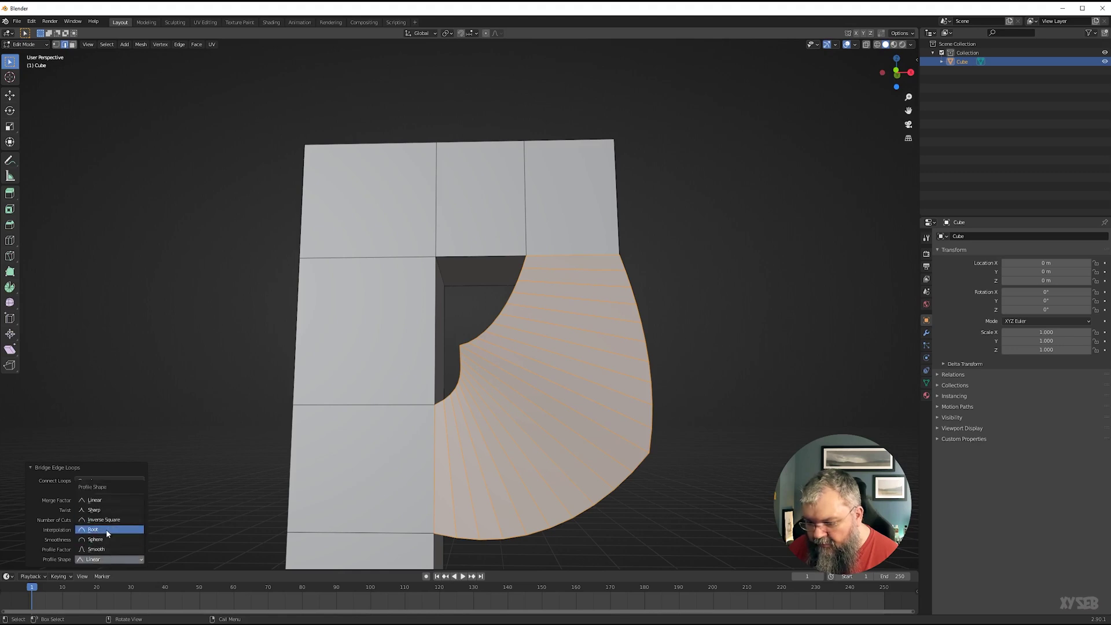
click(106, 529)
click(104, 559)
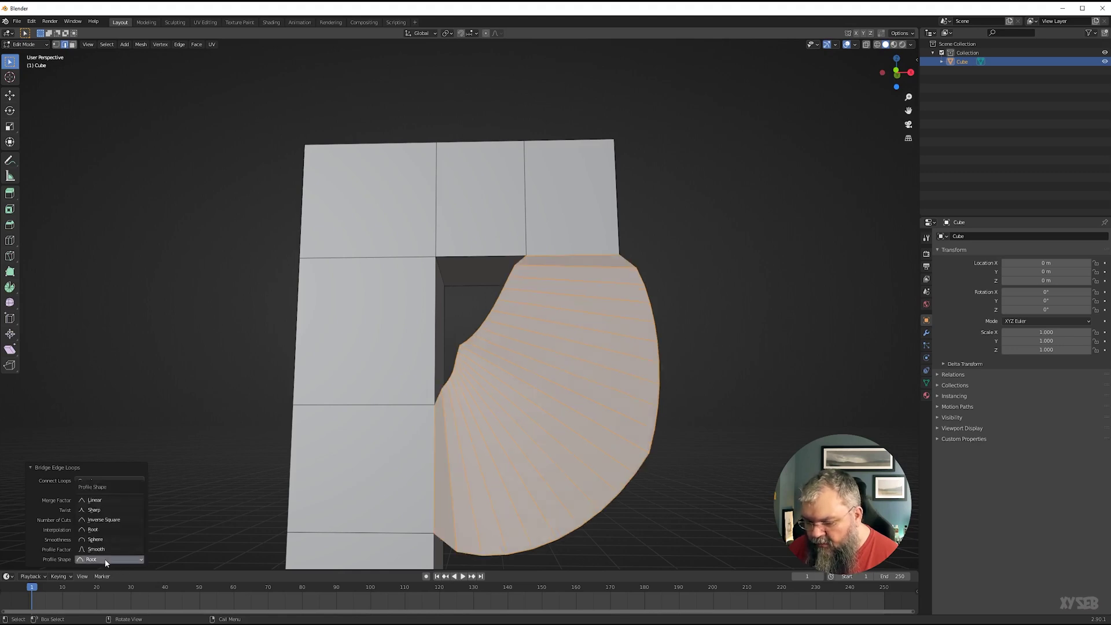
click(105, 560)
click(91, 559)
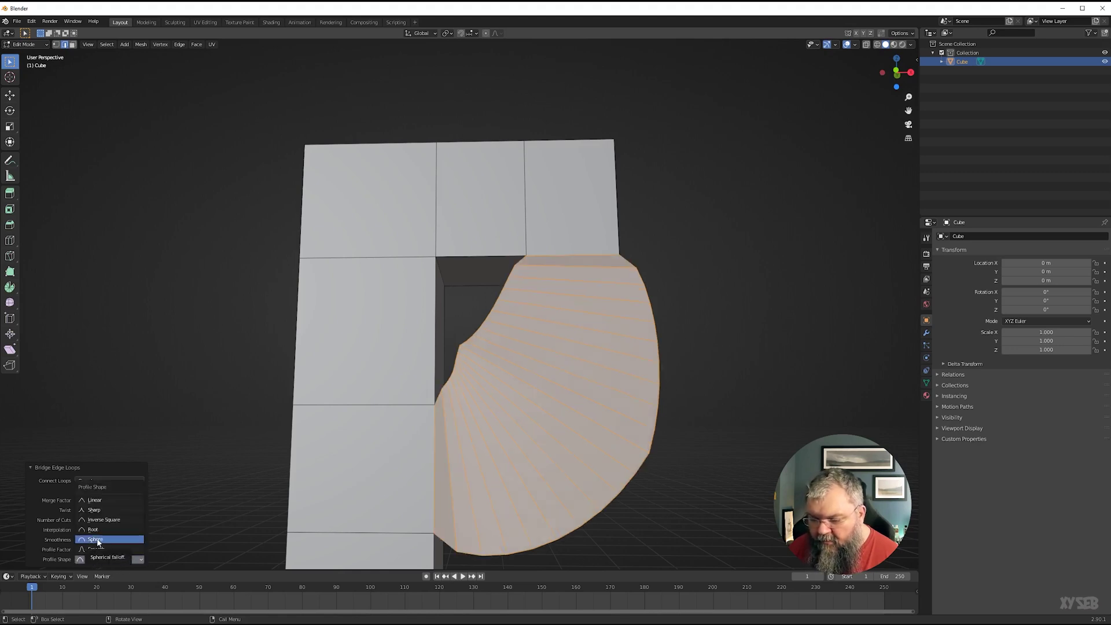
click(97, 540)
Lower the bridge's profile factor to -0.710 and set its profile shape to Sharp.
drag(101, 549, 88, 549)
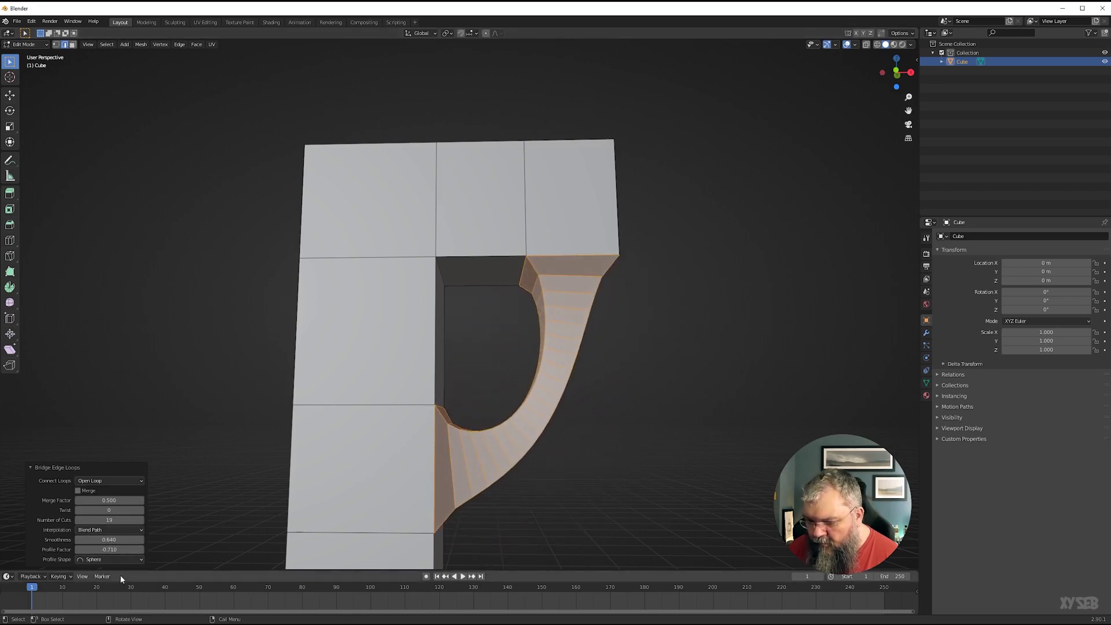
click(116, 560)
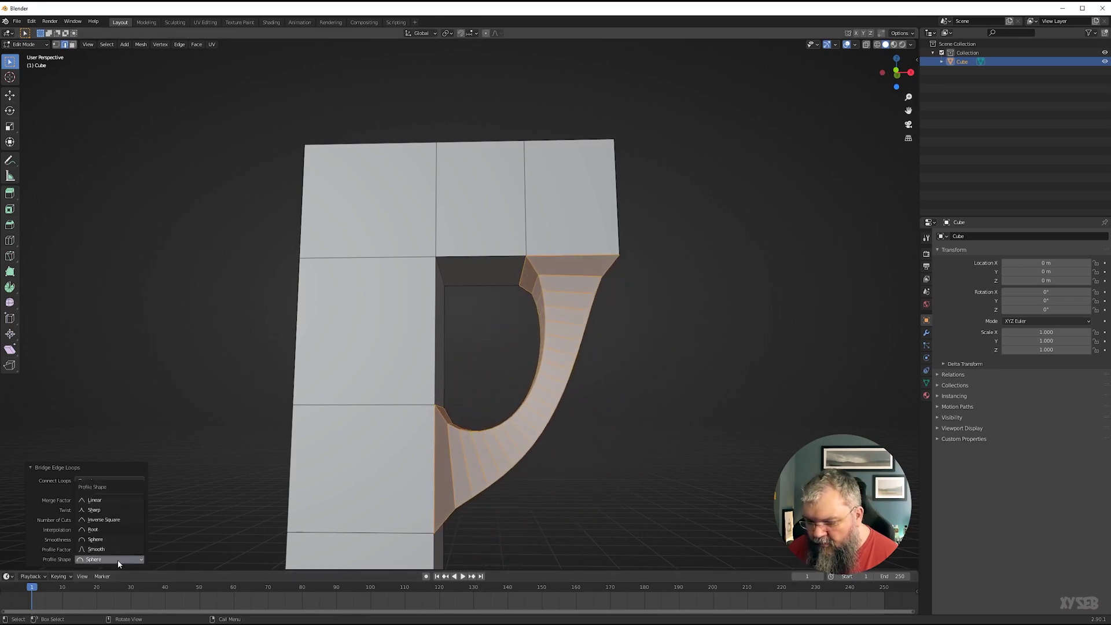
click(99, 510)
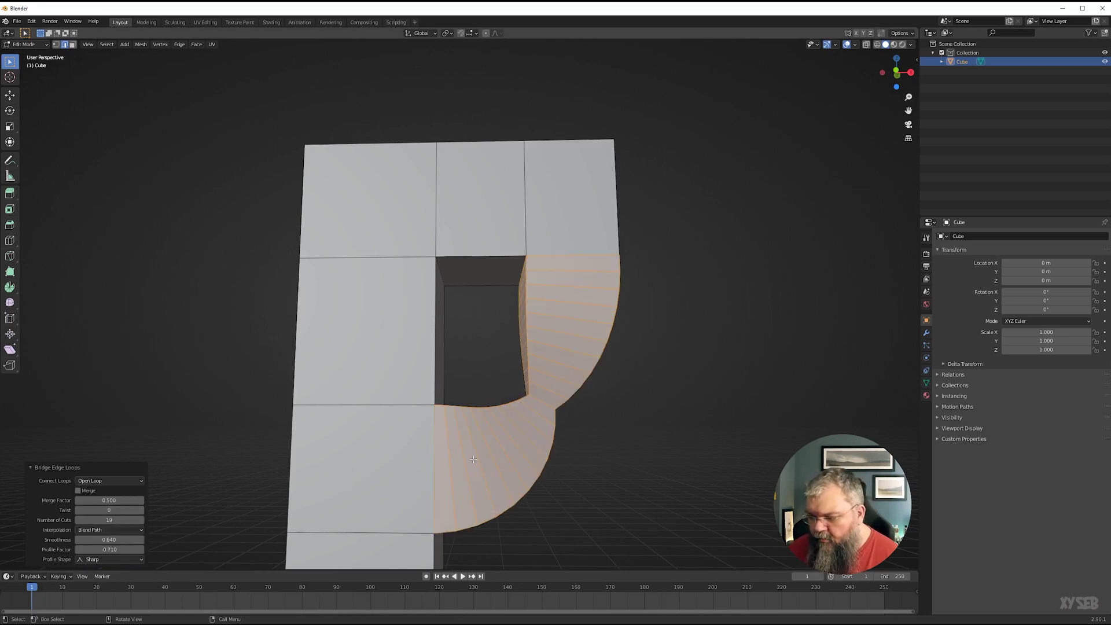
Adjust the bridge's smoothness to 0.660 and bring its profile factor to -0.050.
mouse_move(107, 540)
mouse_down()
mouse_move(115, 540)
mouse_move(103, 542)
mouse_up()
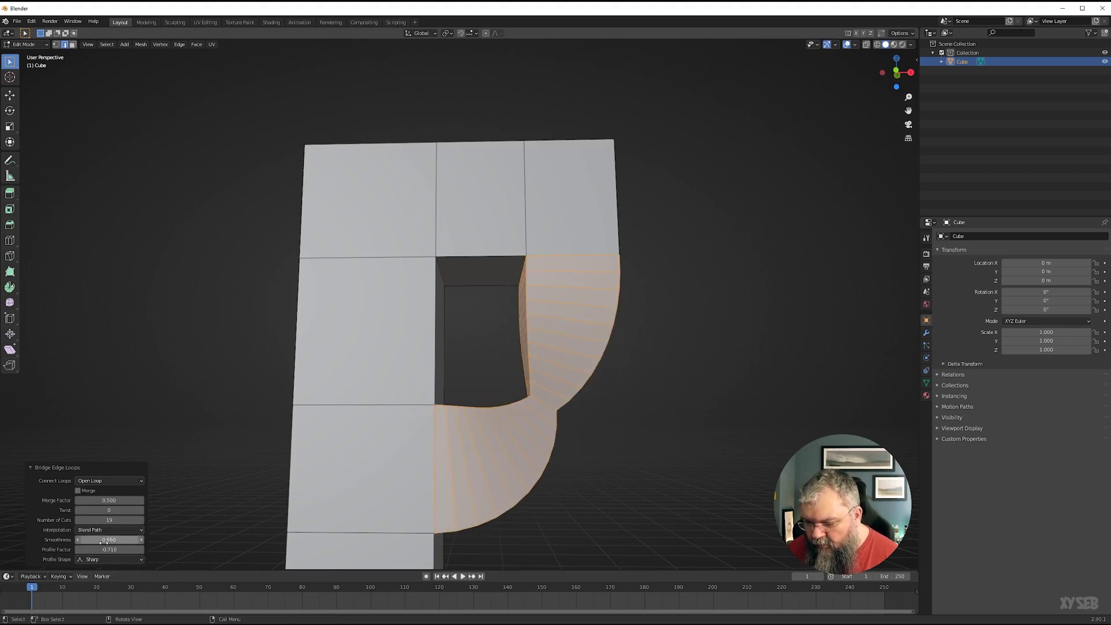
mouse_move(108, 549)
mouse_down()
mouse_move(91, 549)
mouse_move(124, 549)
mouse_up()
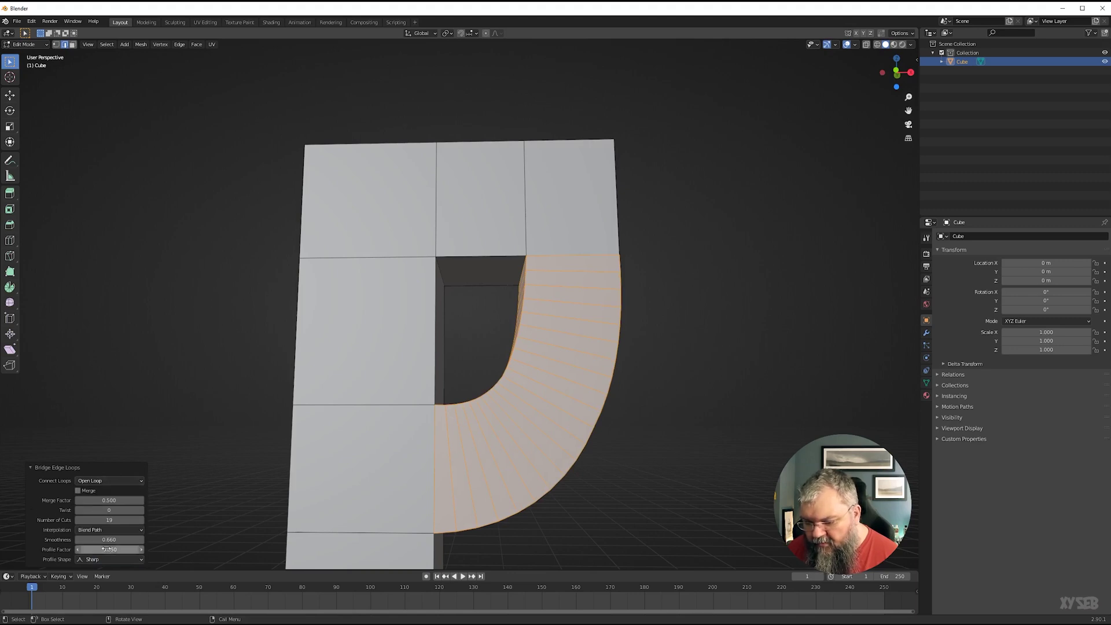
Set the bridge's interpolation to Blend Surface and inspect the curved support from its outer side.
click(105, 530)
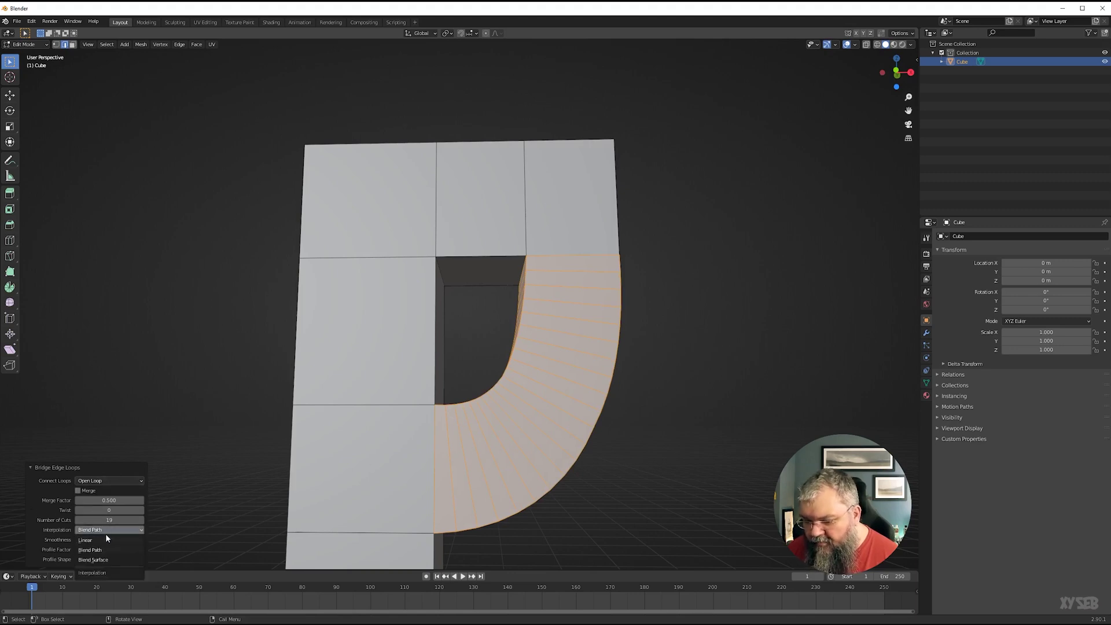
click(91, 559)
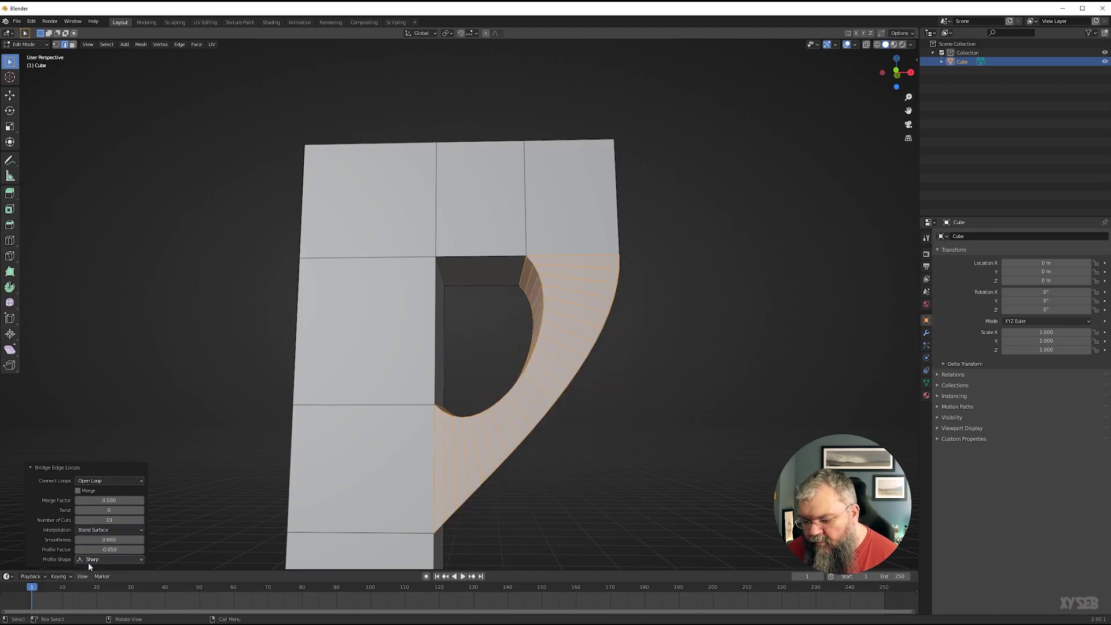
middle_drag(509, 459, 349, 459)
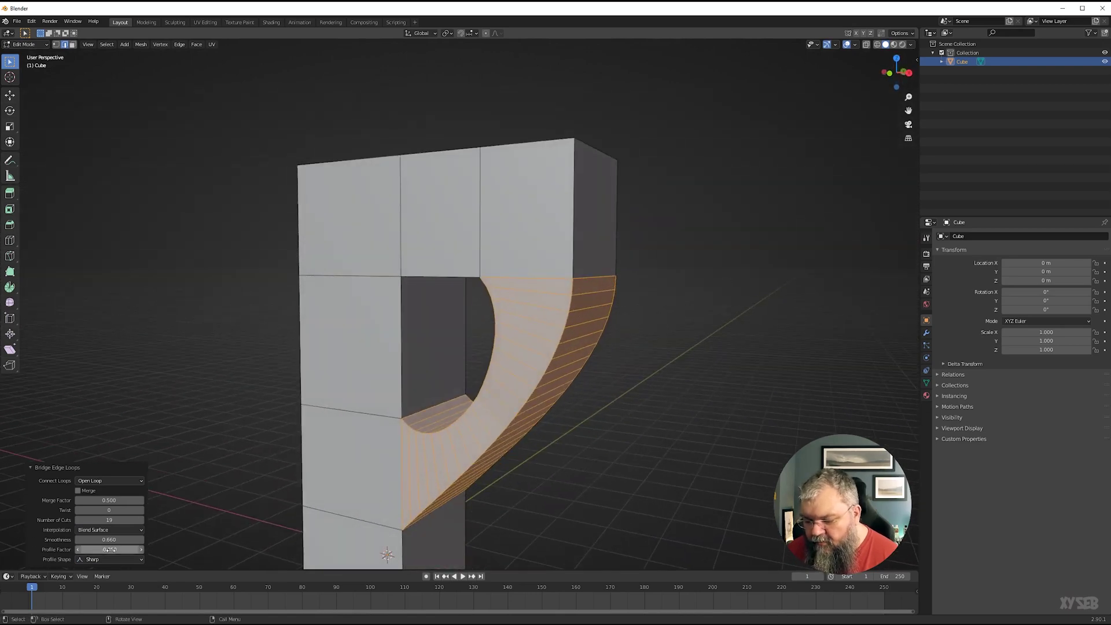
Set the bridge's profile factor to -0.610 and its smoothness to 0.
mouse_move(109, 549)
mouse_down()
mouse_move(134, 549)
mouse_move(97, 549)
mouse_up()
middle_drag(280, 492, 243, 526)
drag(109, 539, 91, 539)
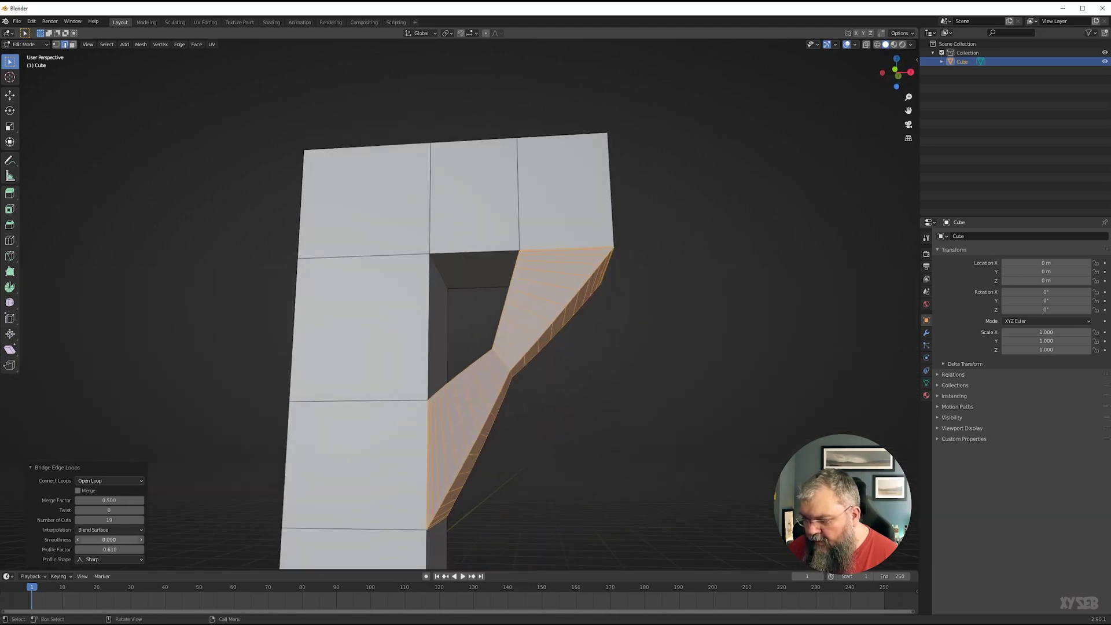
Try Blend Path interpolation on the pinched bridge, inspect it from the other side, and restore Blend Surface.
middle_drag(491, 444, 278, 450)
click(111, 530)
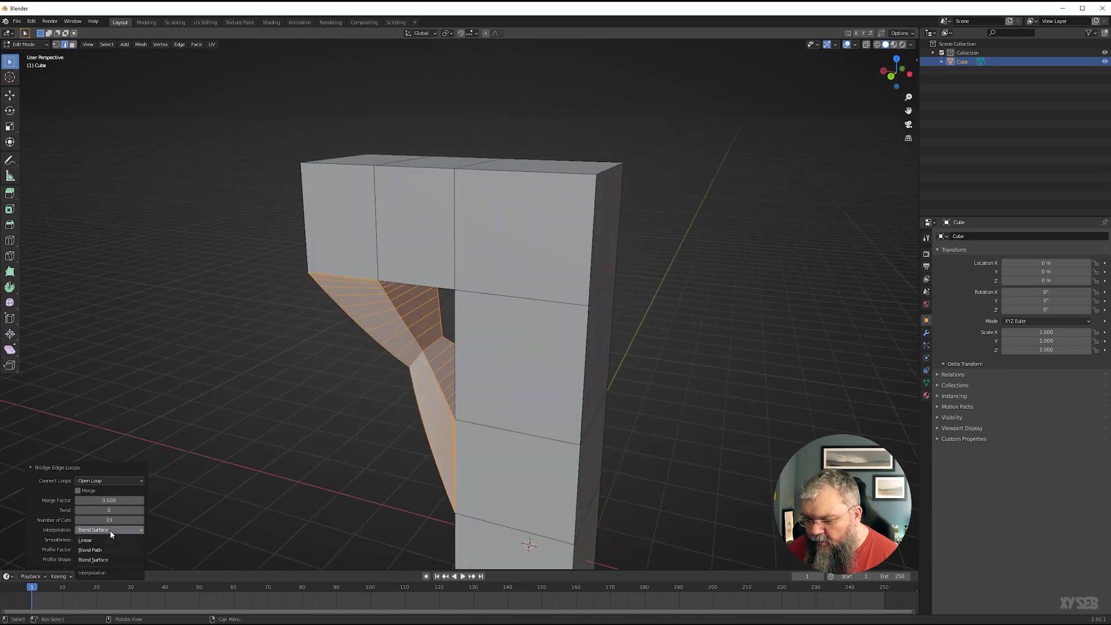
click(104, 548)
middle_drag(346, 291, 420, 294)
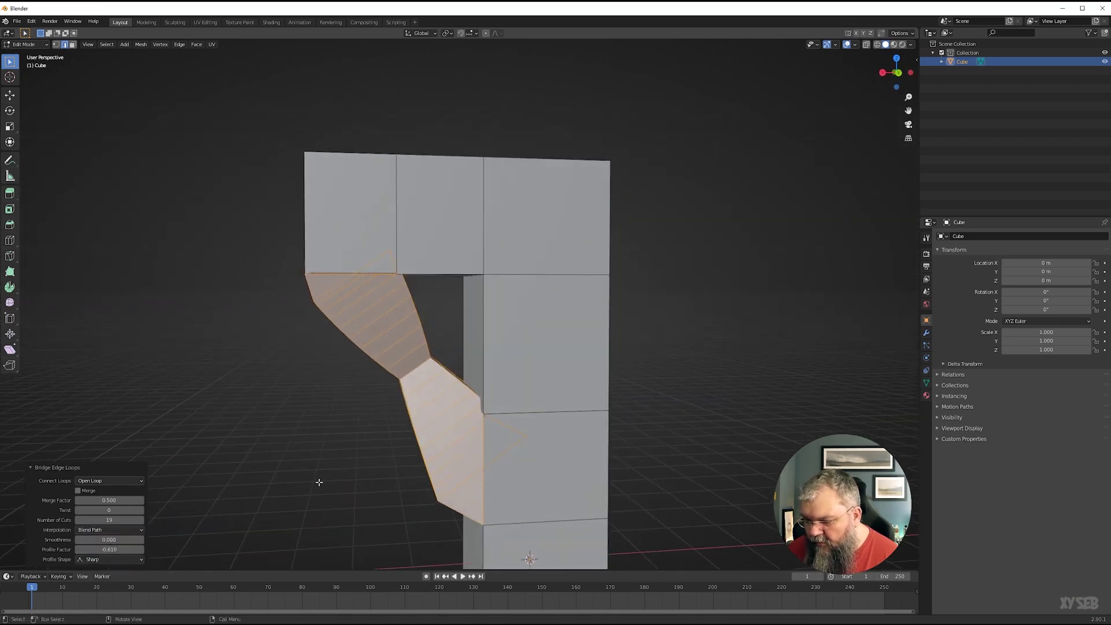
click(91, 531)
click(93, 560)
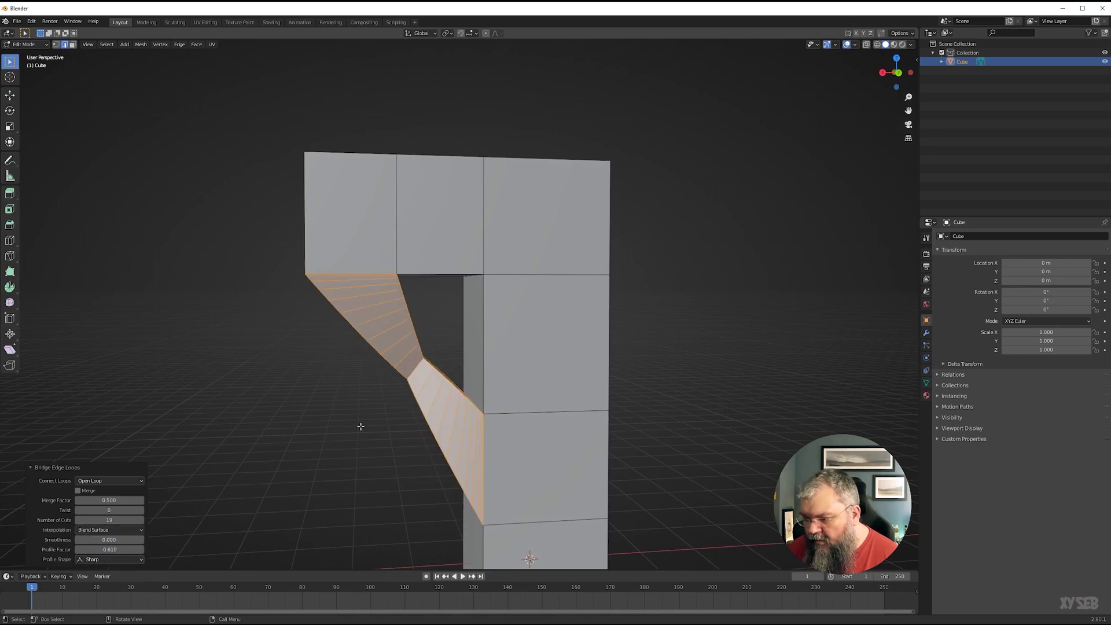
Delete the pinched bridge faces between the arm's underside and the post.
middle_drag(360, 426, 448, 377)
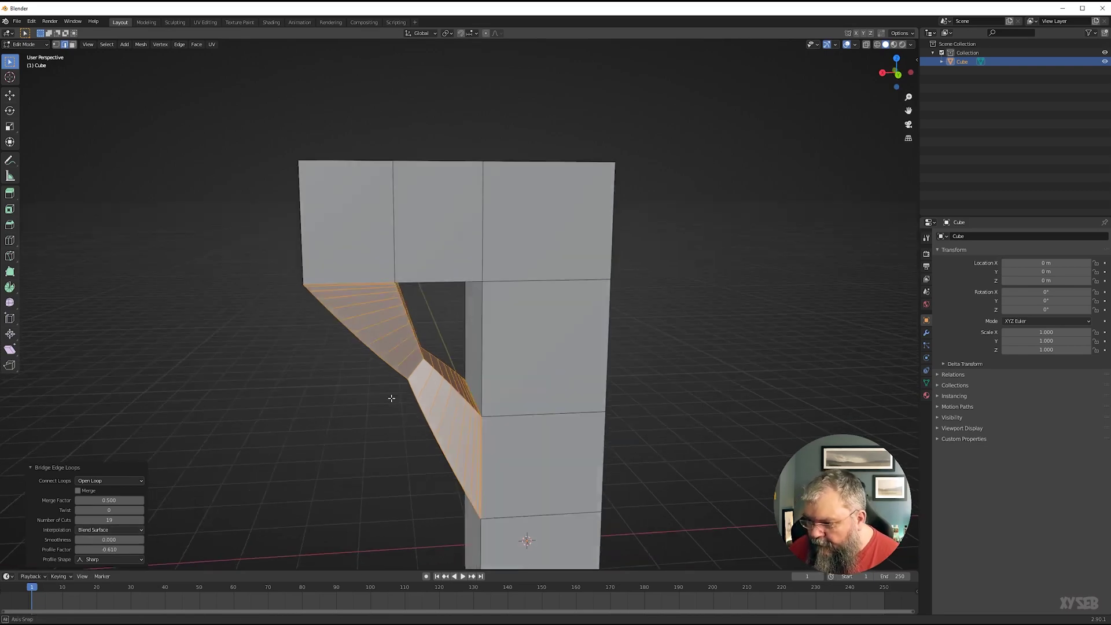
middle_drag(391, 390, 485, 464)
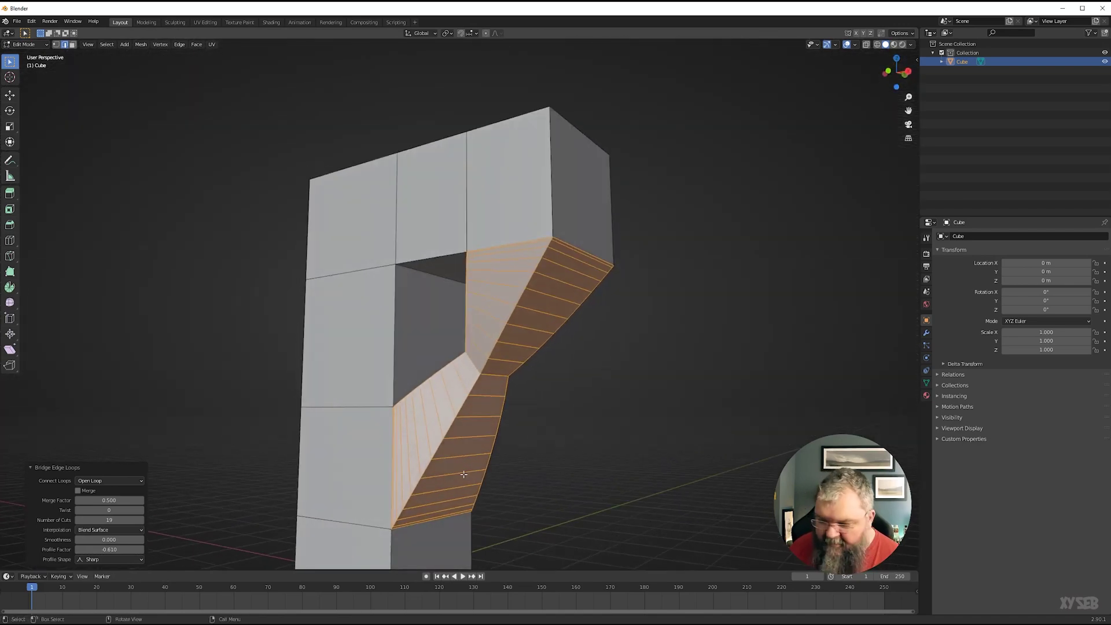
key(x)
click(438, 478)
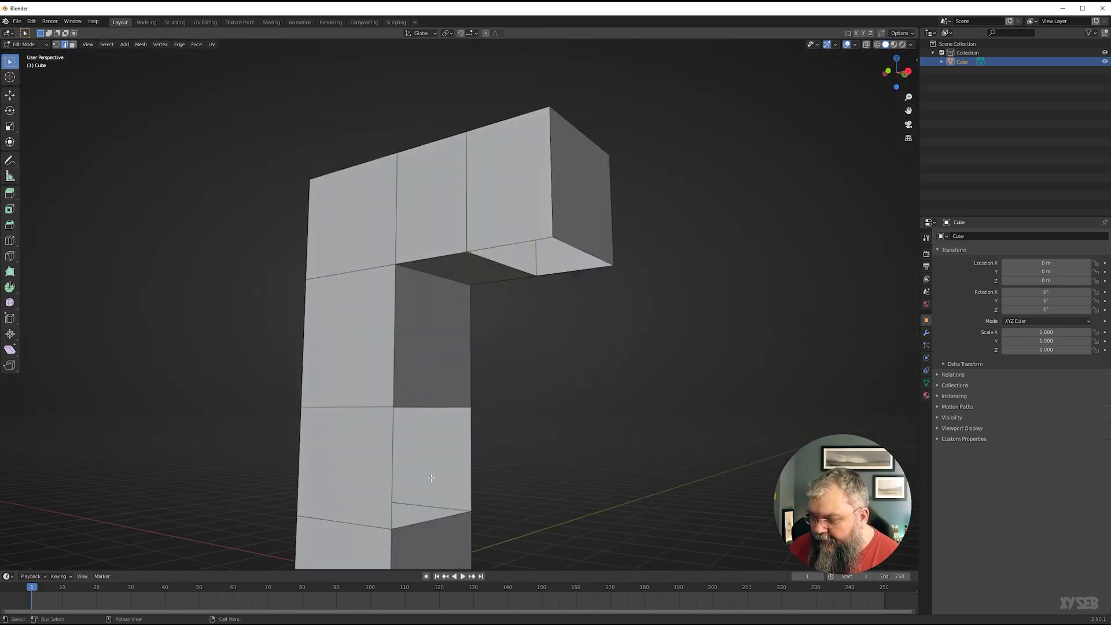
Delete the post's lowest face on the arm side, enlarging the existing opening down to the base.
scroll(444, 469, down, 2)
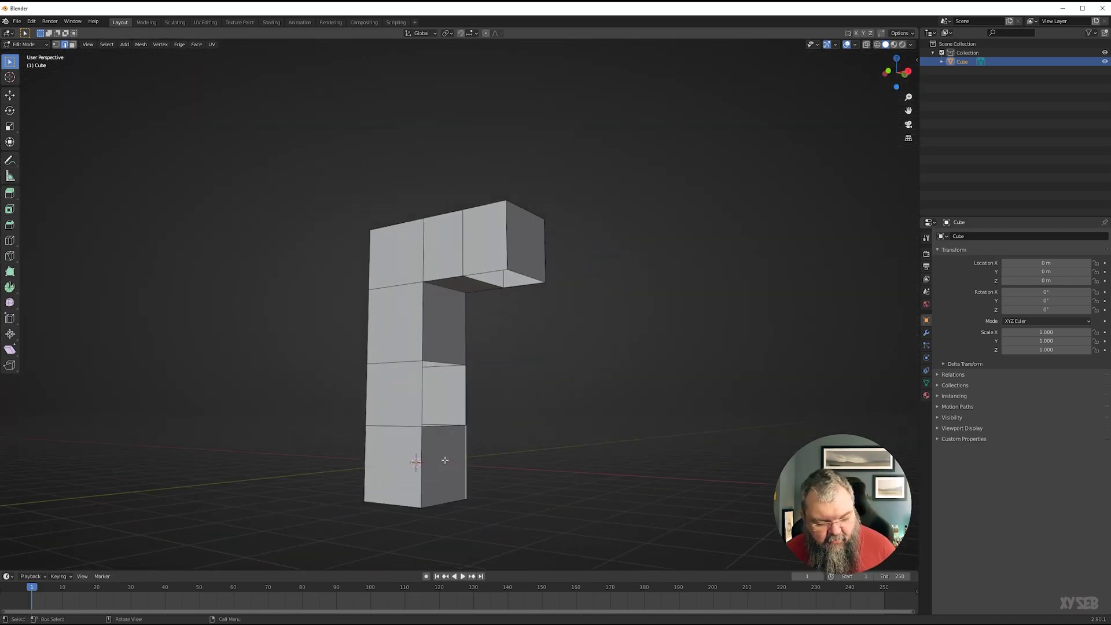
click(444, 459)
middle_drag(445, 459, 490, 425)
key(x)
click(434, 476)
Bridge the open edge loop under the arm with the enlarged opening's loop on the post and inspect the result.
key(2)
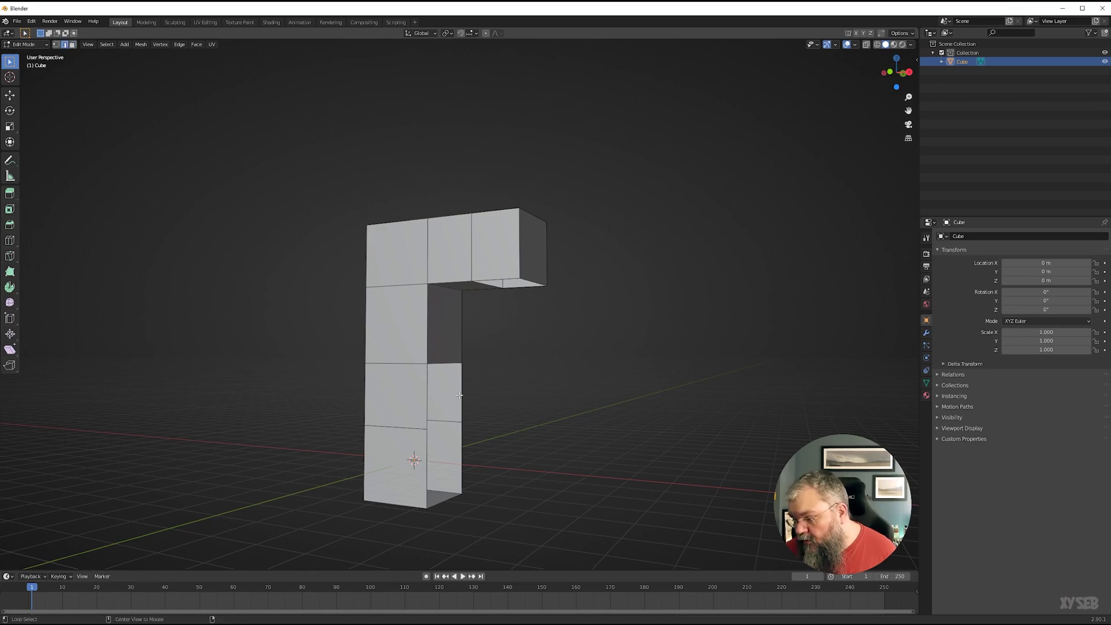
alt+click(460, 395)
mouse_move(501, 379)
middle_down()
mouse_move(521, 314)
mouse_move(496, 394)
middle_up()
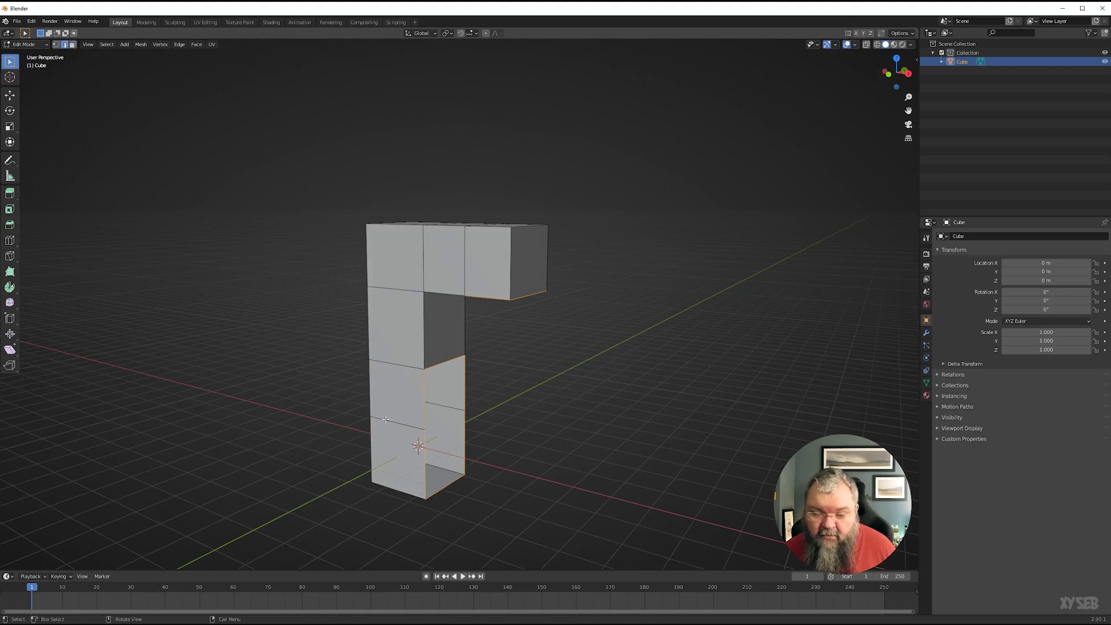
right_click(430, 342)
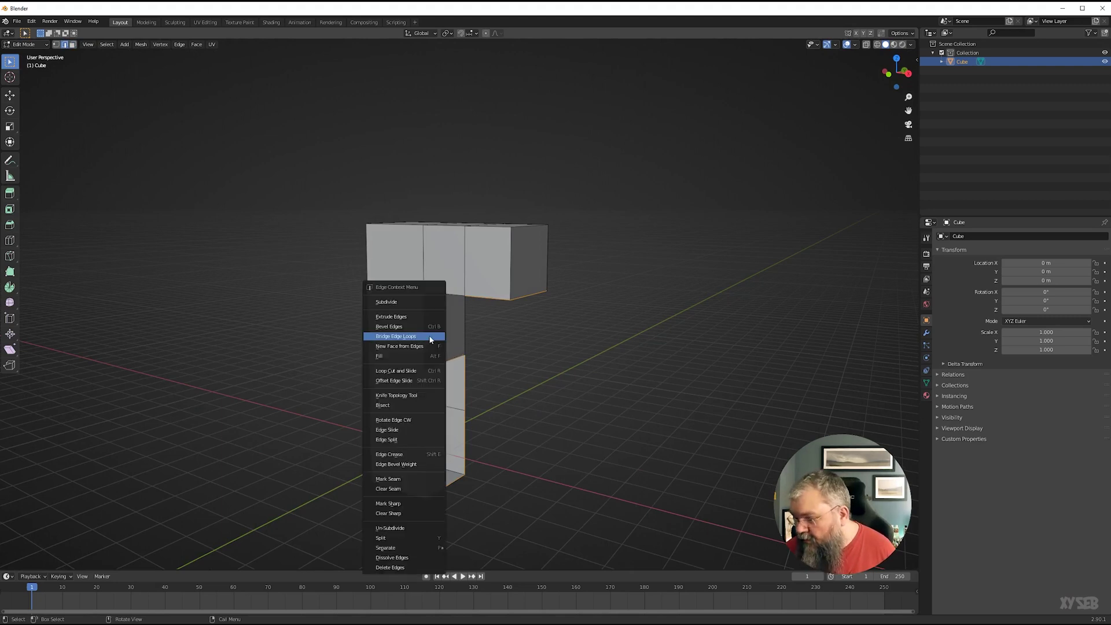
click(417, 333)
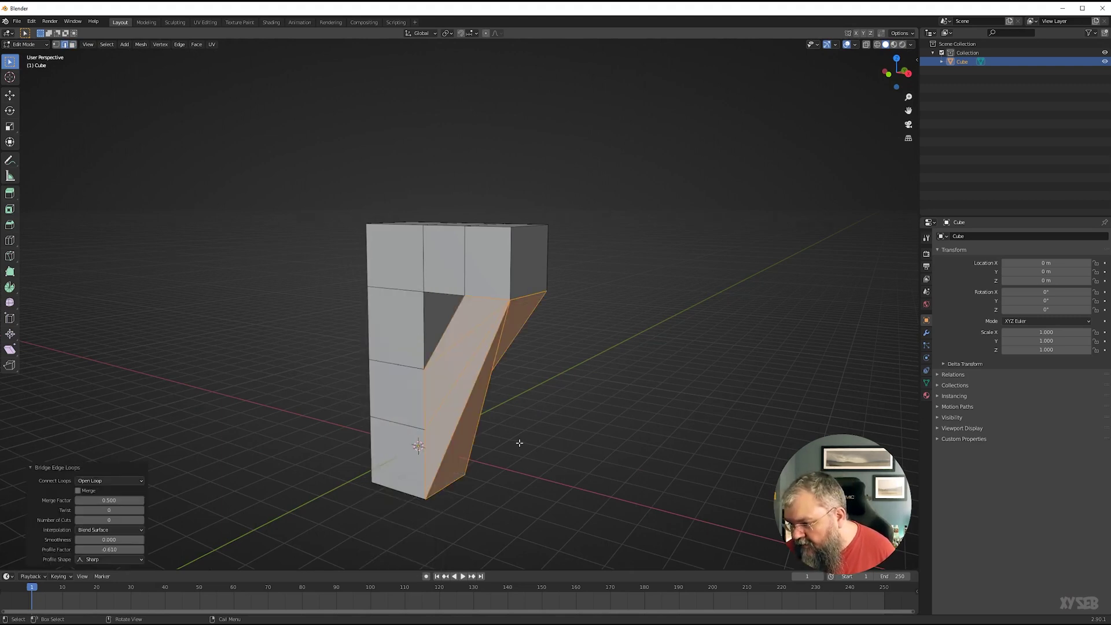
middle_drag(519, 443, 433, 433)
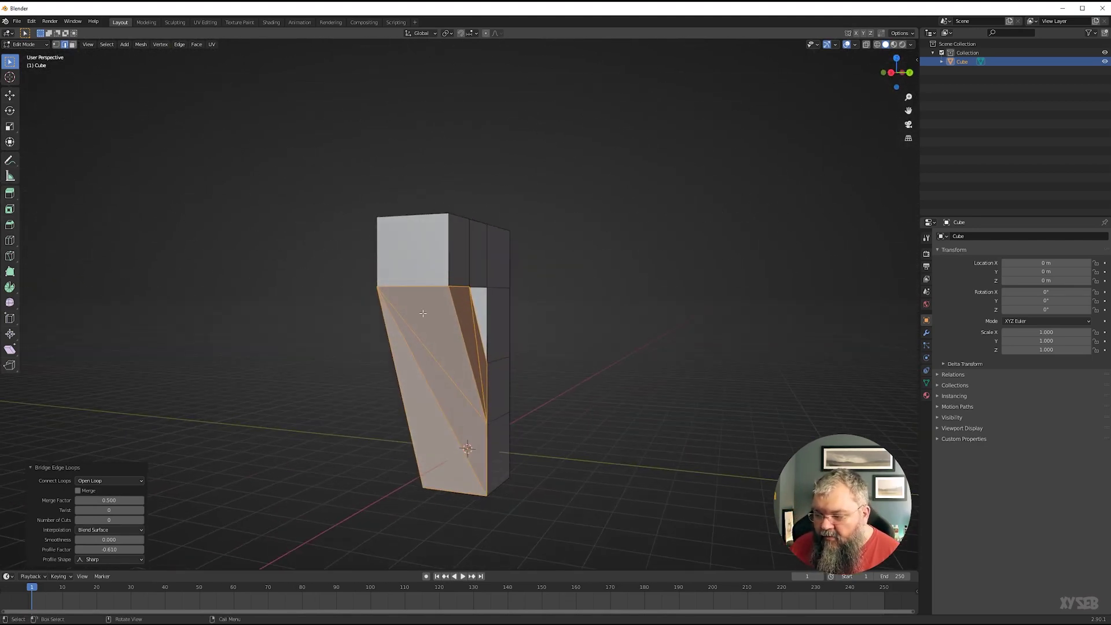
middle_drag(508, 373, 425, 403)
middle_drag(486, 363, 440, 405)
Raise the new bridge's twist stepwise to 6.
click(142, 510)
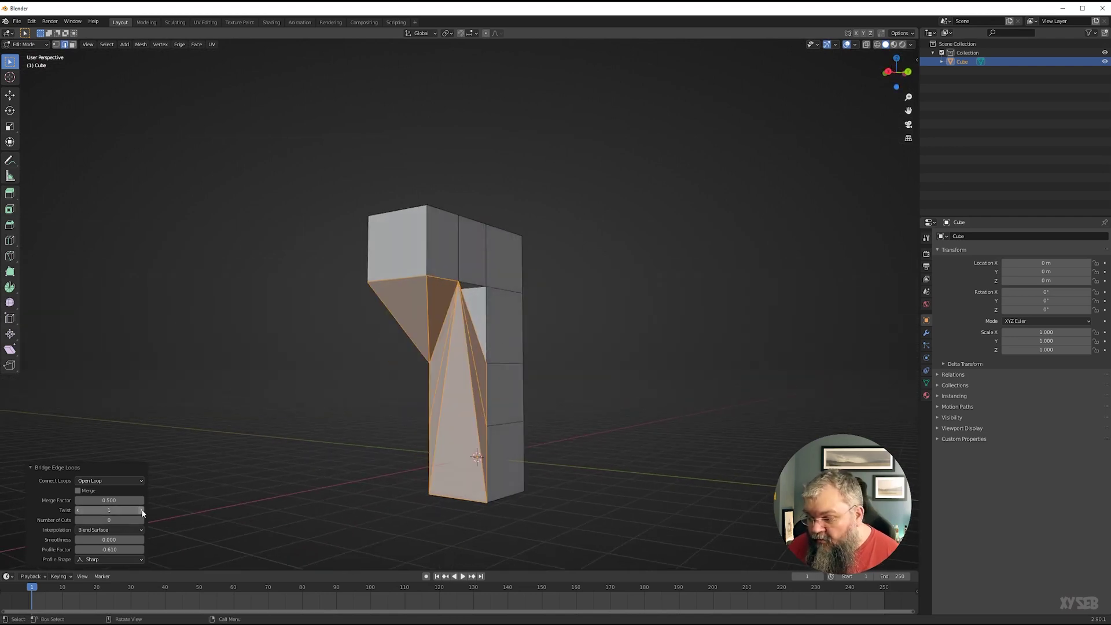
click(142, 511)
click(141, 510)
click(139, 510)
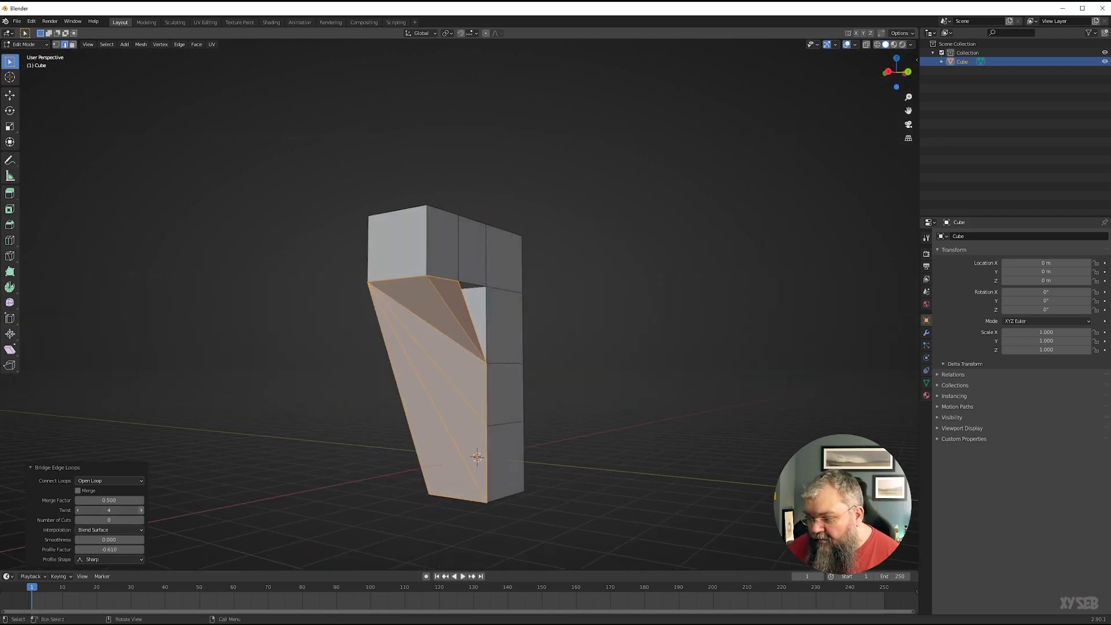
click(140, 510)
click(140, 510)
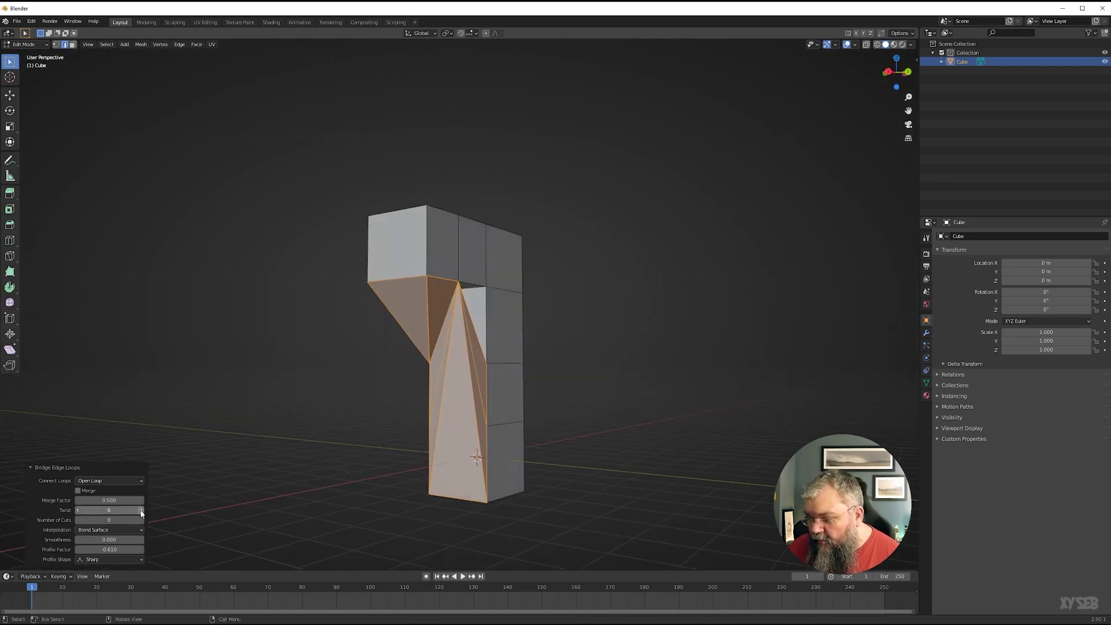
Lower the bridge's twist stepwise through zero to -3.
click(77, 510)
click(77, 510)
click(77, 510)
click(78, 510)
click(78, 510)
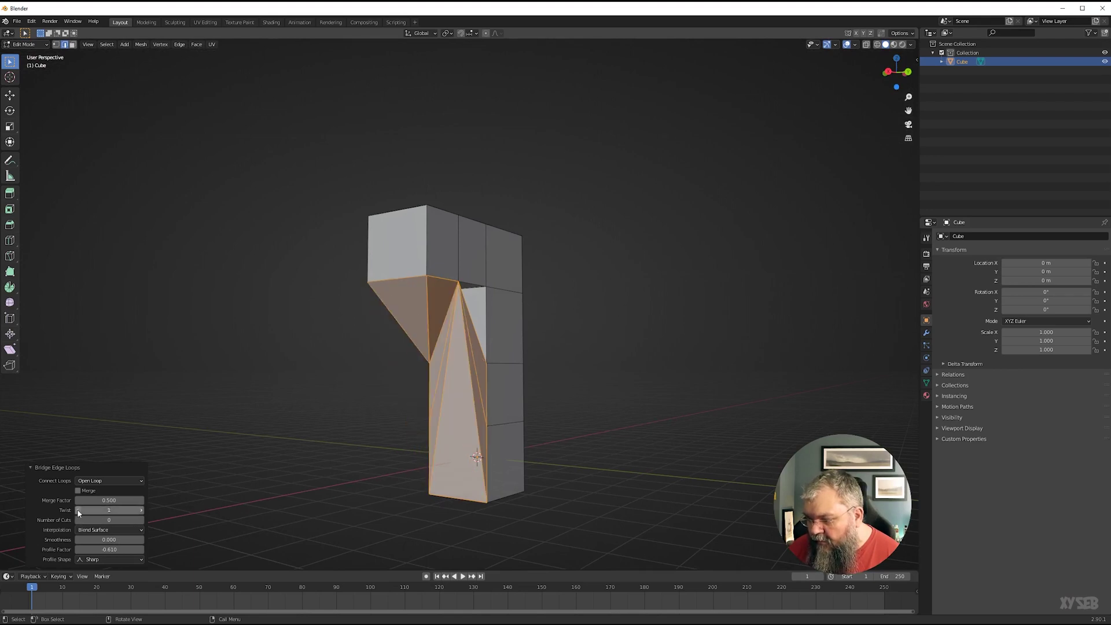
click(77, 510)
click(77, 510)
click(77, 510)
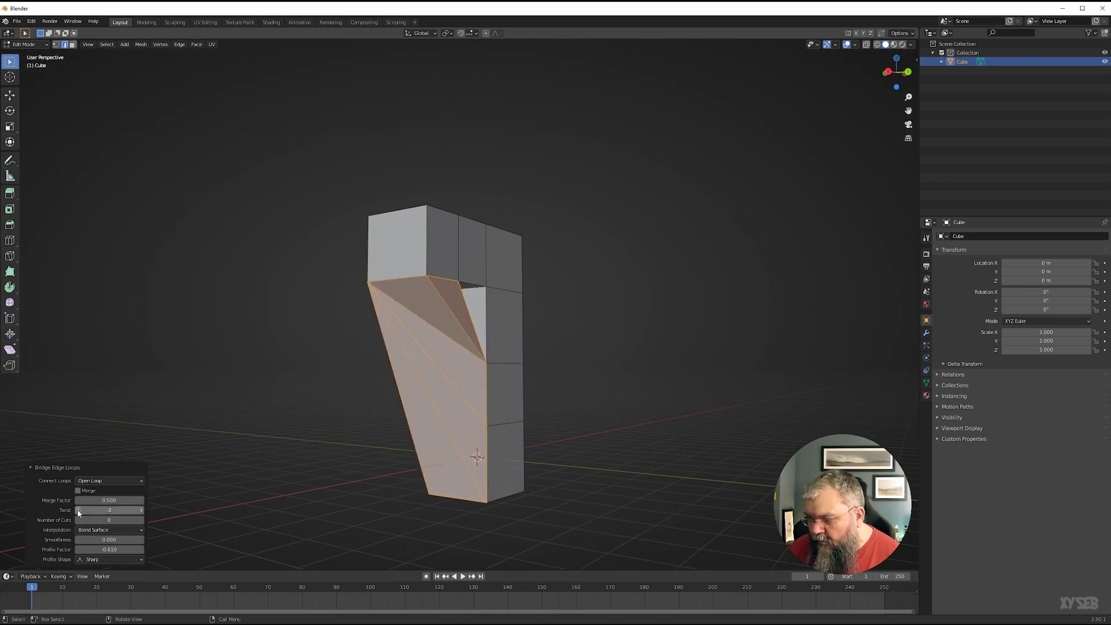
click(77, 510)
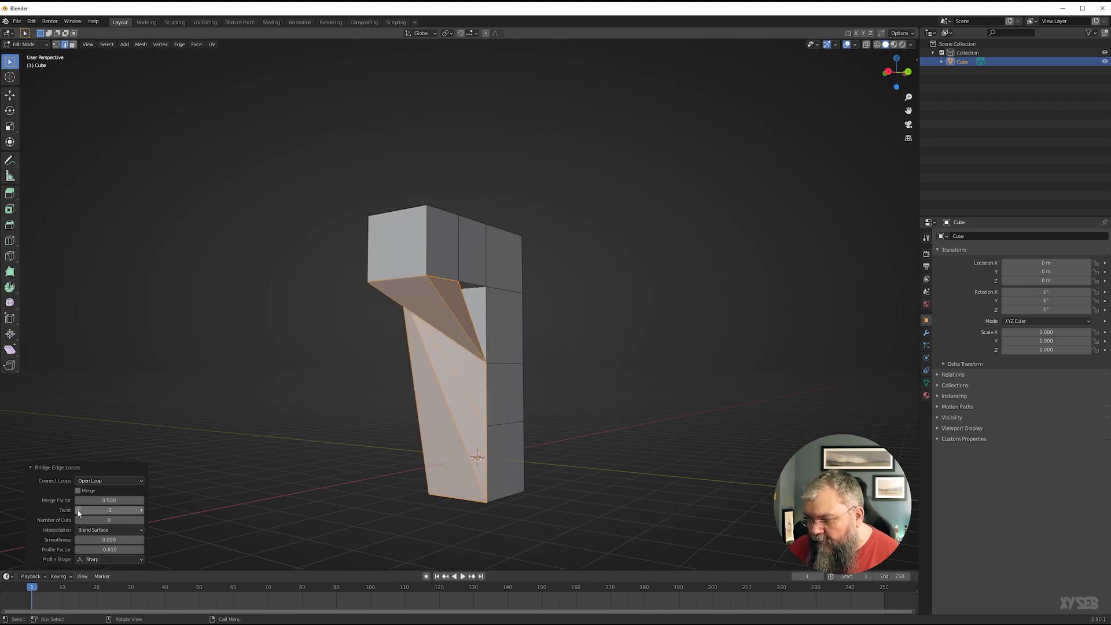
click(141, 510)
Set the bridge's number of cuts to 2 and lower its twist to -7.
click(141, 520)
click(141, 519)
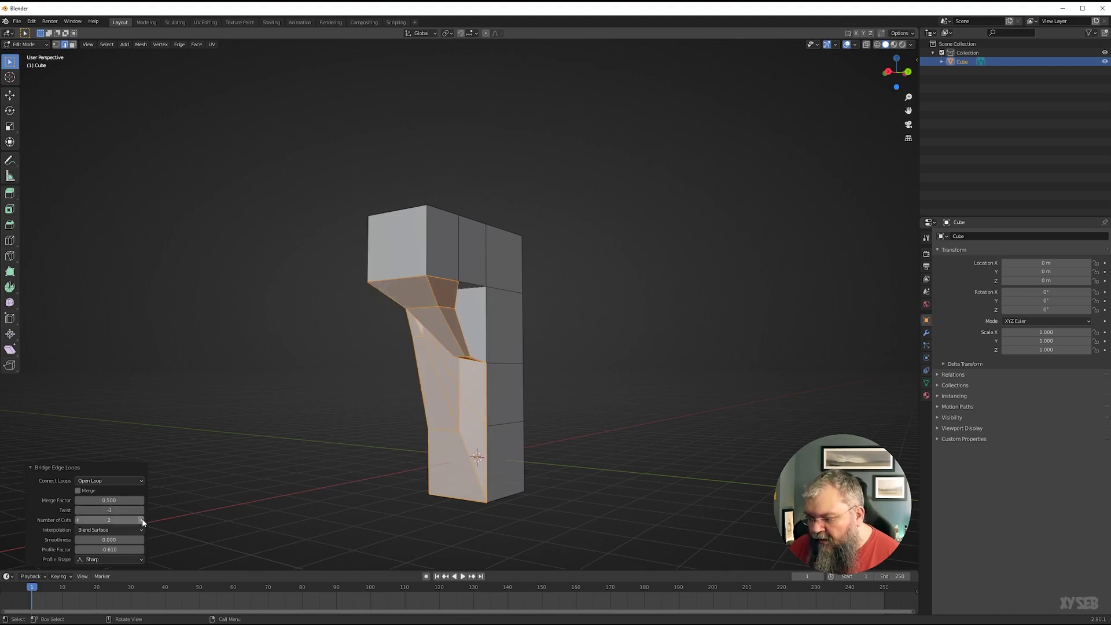
click(78, 511)
click(77, 510)
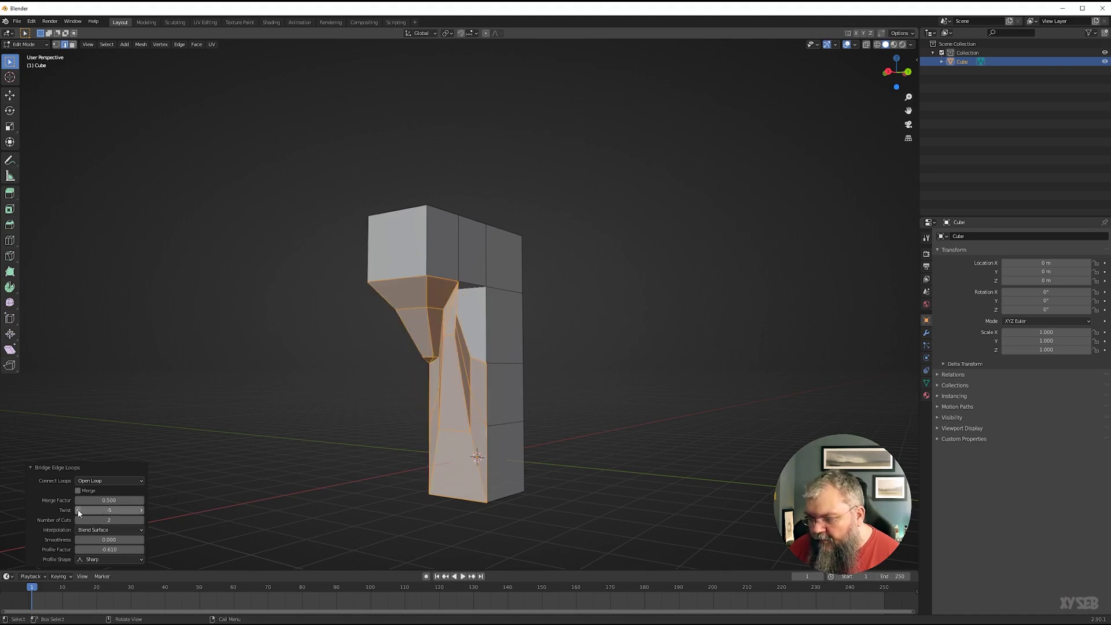
click(78, 510)
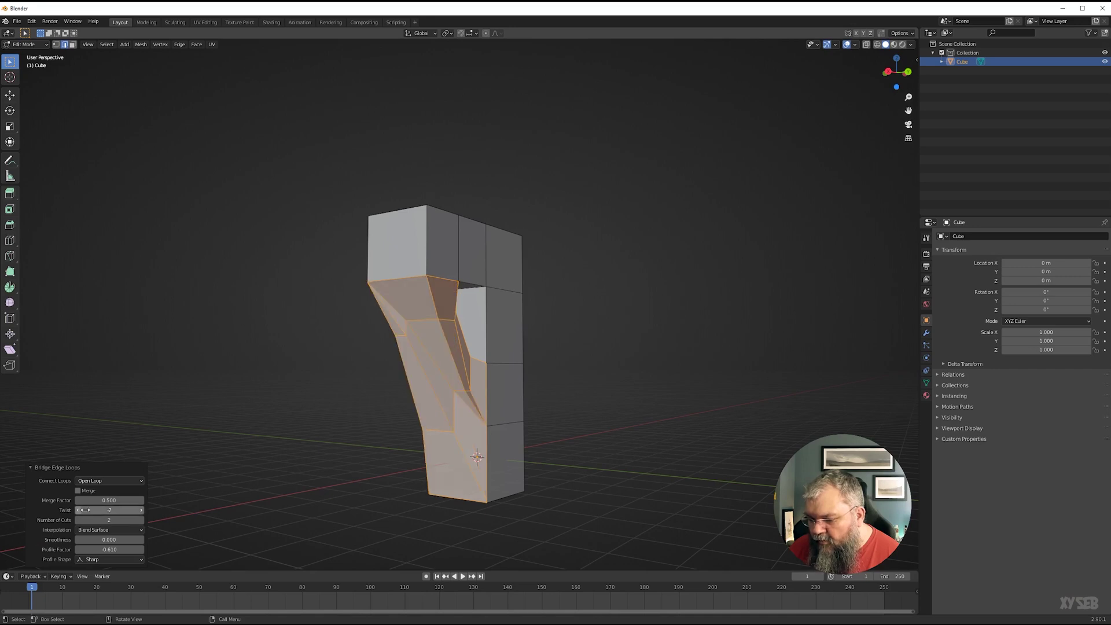
Return the bridge's twist to 0 and inspect the support from both sides.
click(141, 511)
click(141, 511)
click(141, 511)
click(141, 510)
click(141, 510)
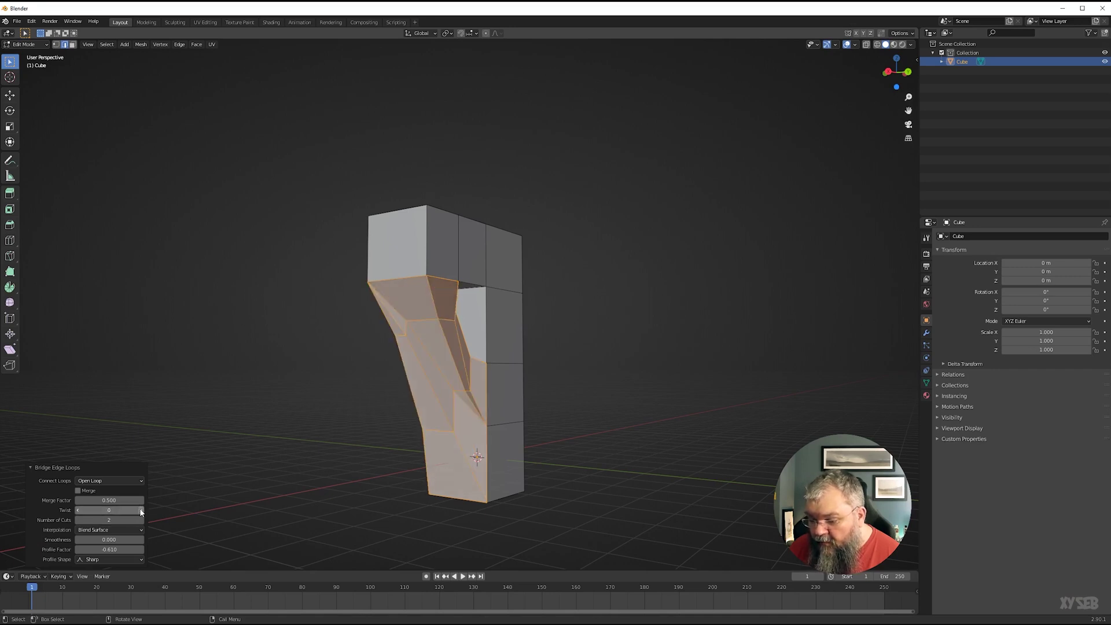
middle_drag(249, 439, 403, 429)
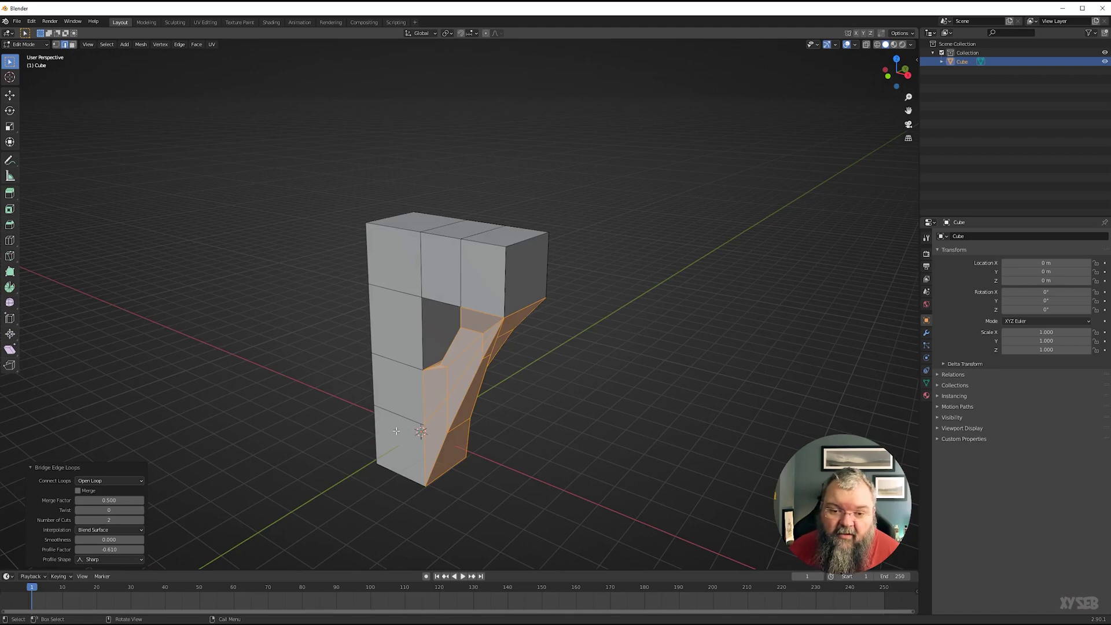
middle_drag(307, 487, 295, 421)
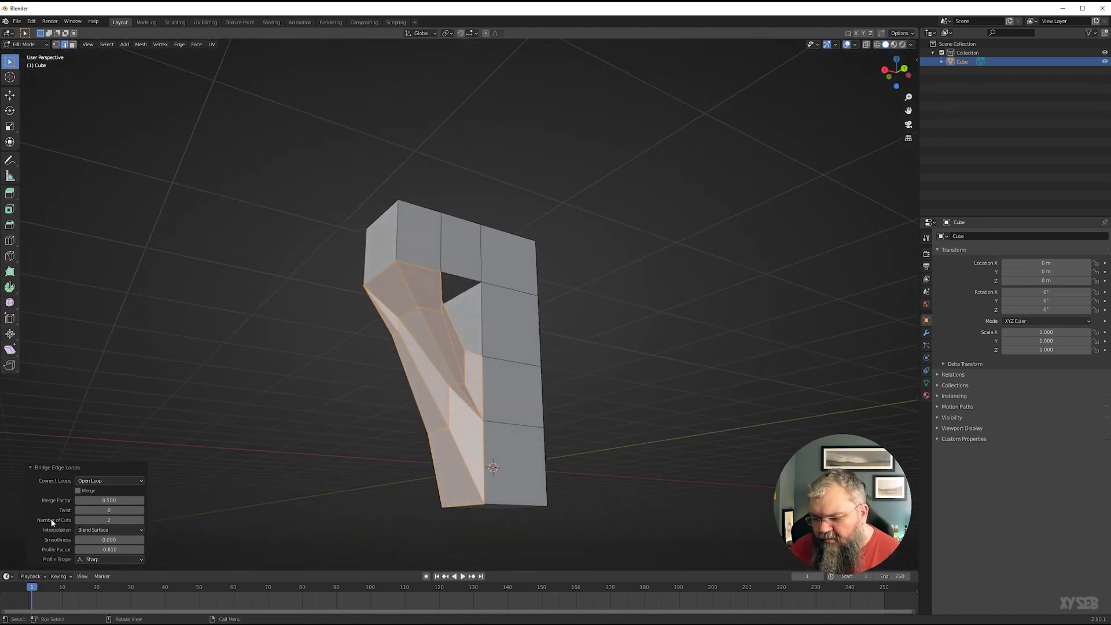
Set the bridge's profile factor to 0 and inspect the straightened support from above.
click(108, 549)
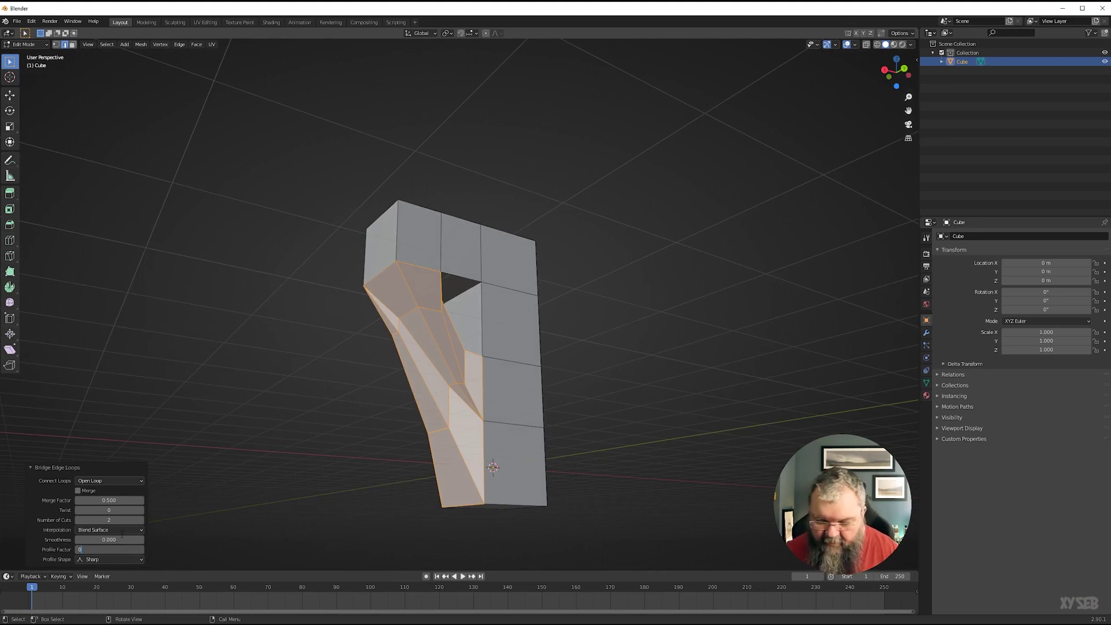
text(0)
key(Return)
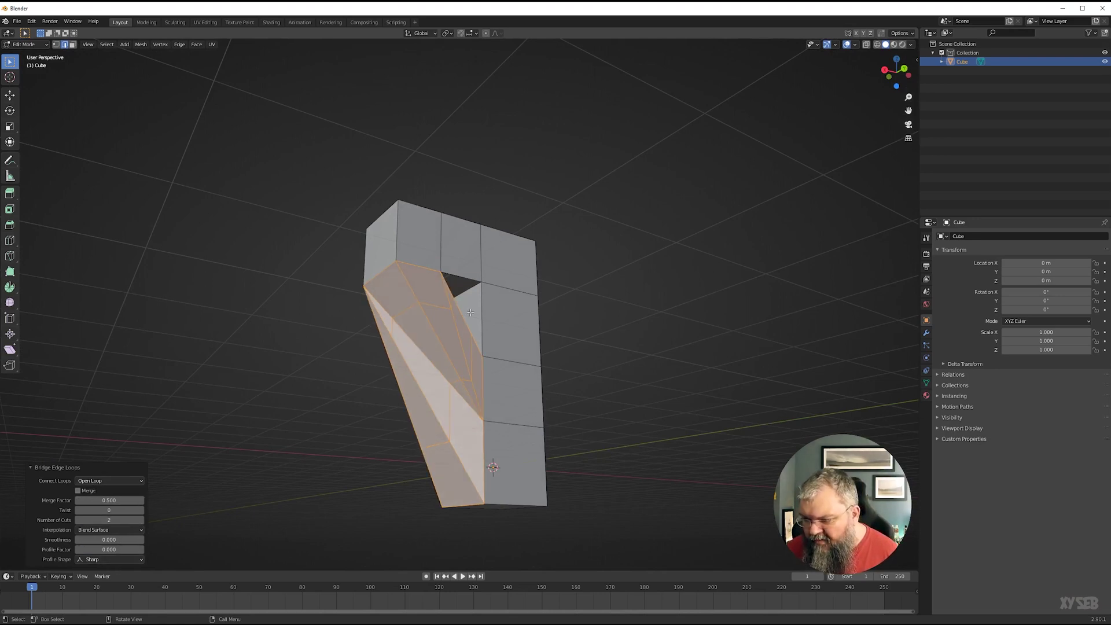
middle_drag(470, 313, 391, 380)
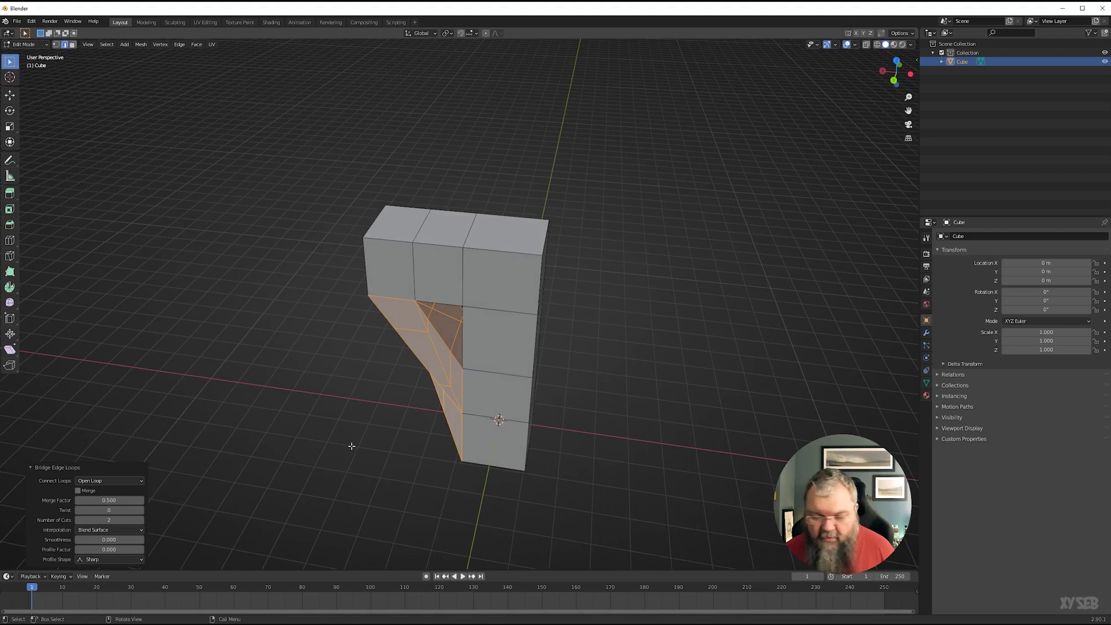
Delete the whole block object and add a mesh cylinder at the origin.
key(Tab)
key(Delete)
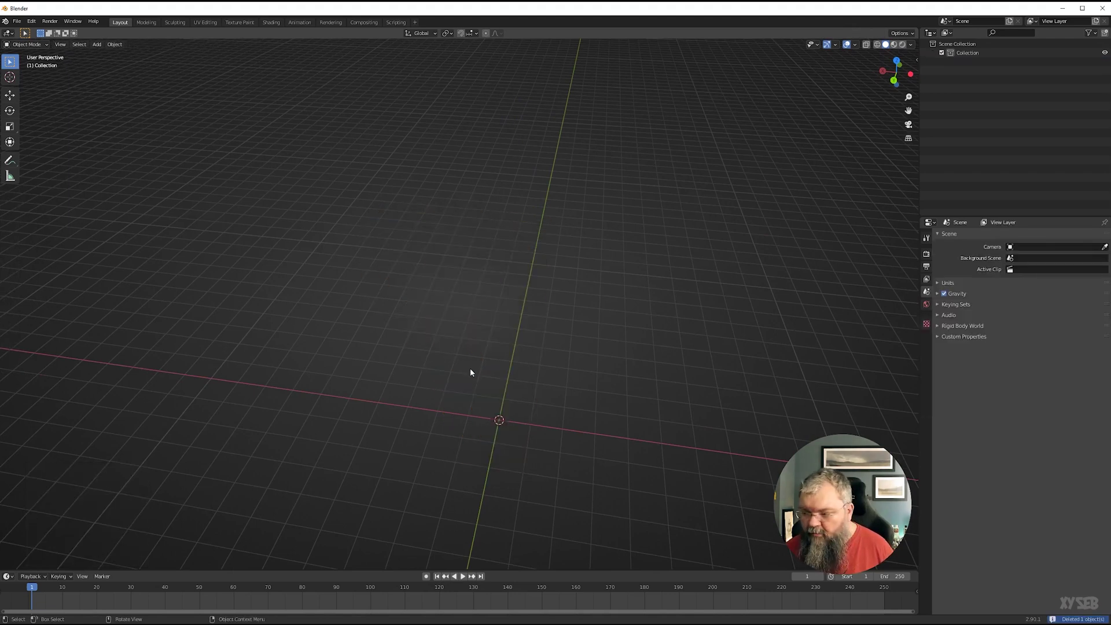
key(shift+a)
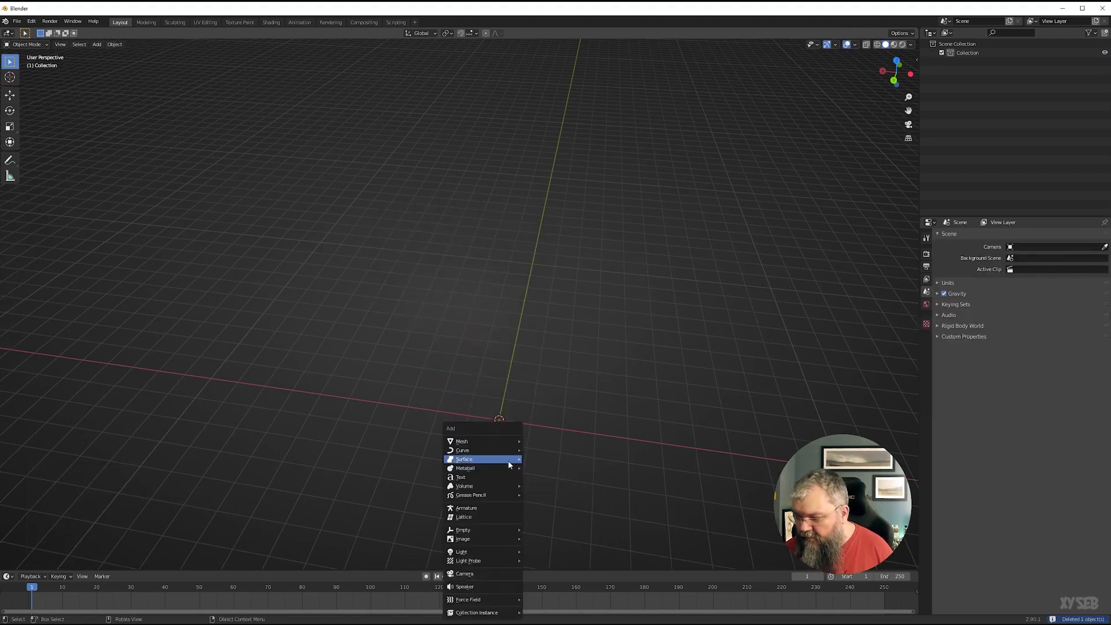
mouse_move(492, 441)
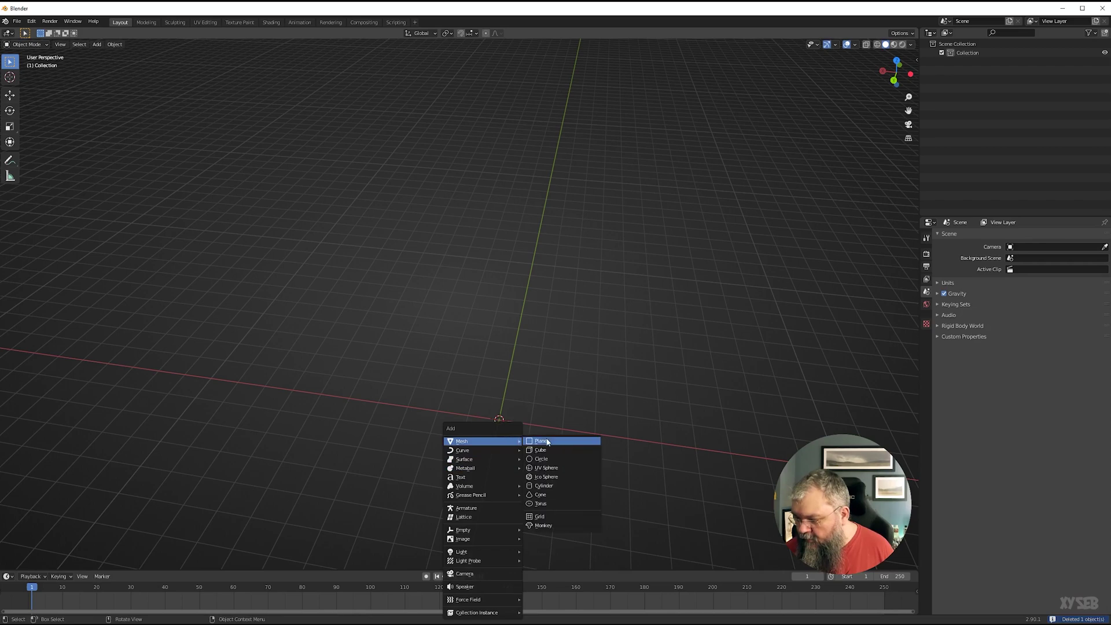
click(543, 485)
key(Tab)
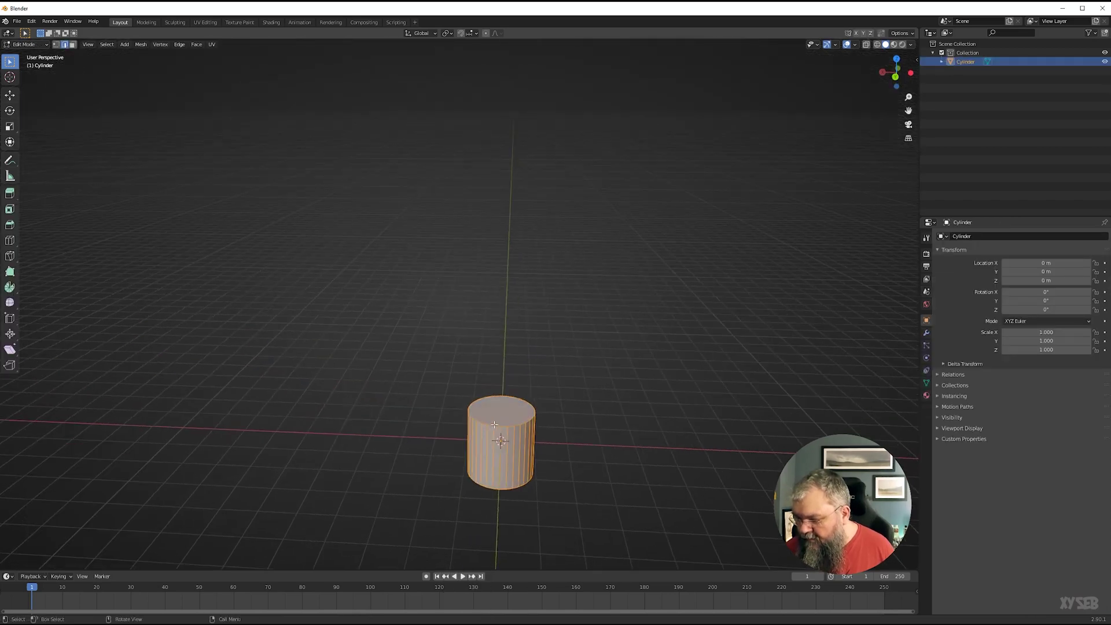
key(Tab)
Add a mesh cube, move it up about 2.5 m along Z above the cylinder, and scale it to about half size.
key(shift+a)
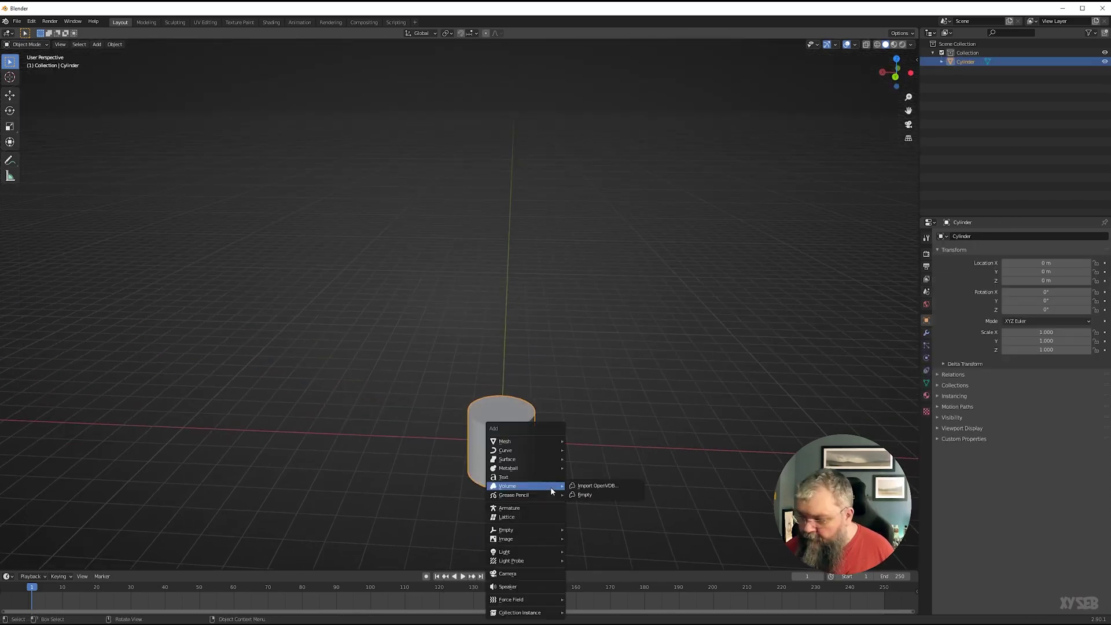
mouse_move(555, 441)
click(589, 450)
key(g)
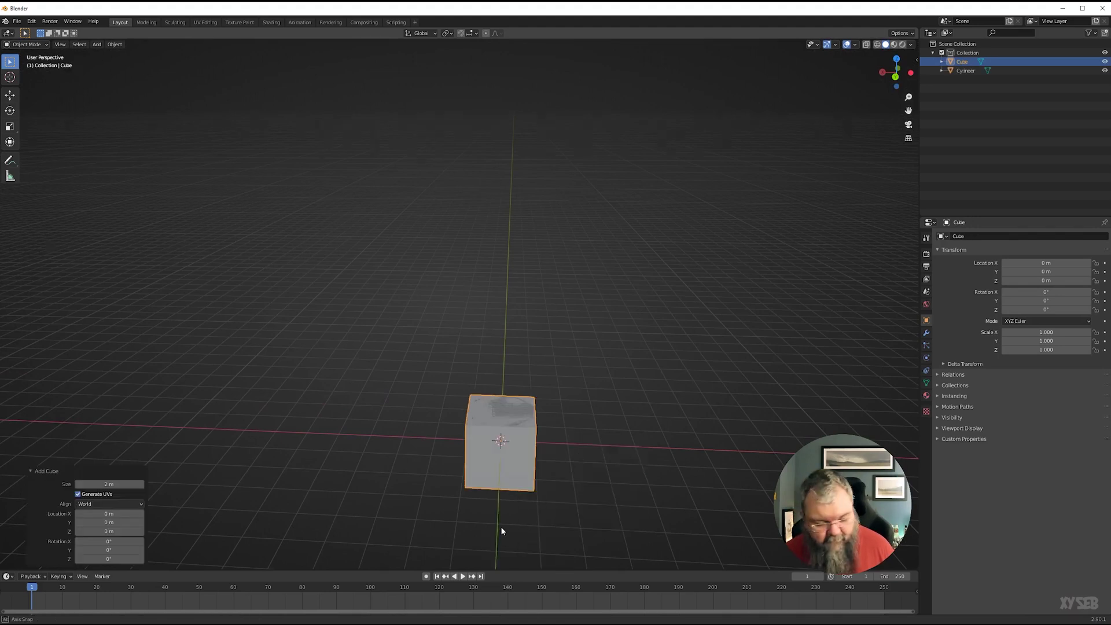
key(z)
click(493, 456)
key(s)
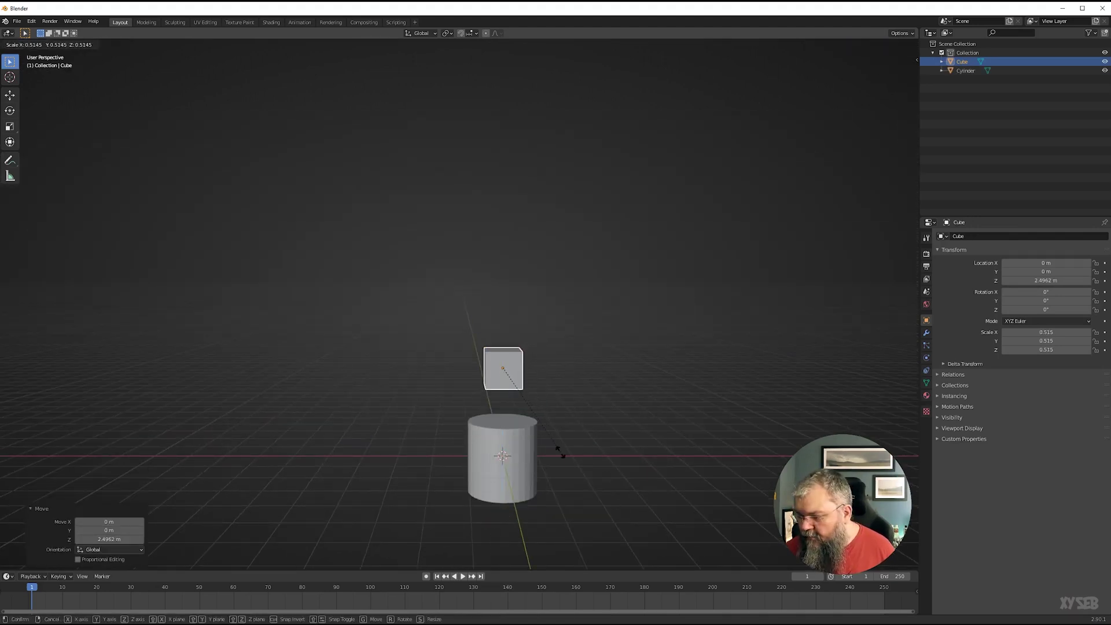
click(536, 473)
Join the cube and the cylinder into one object with the cylinder as the active object.
scroll(571, 566, up, 5)
shift+click(570, 554)
shift+middle_drag(673, 531, 624, 280)
key(ctrl+j)
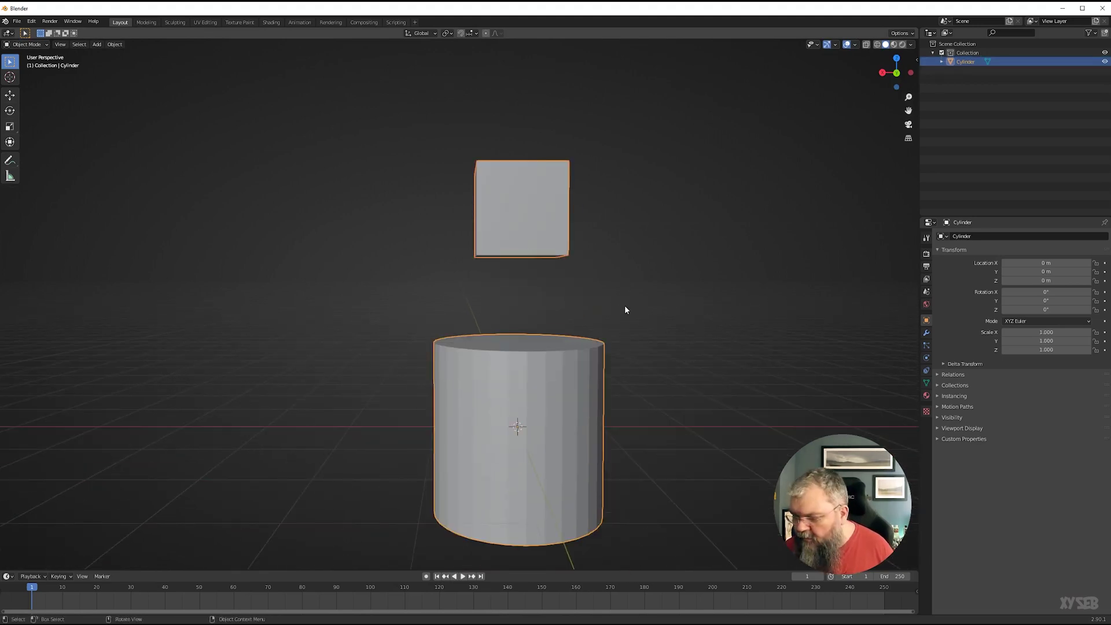
Delete the cube's bottom face and the cylinder's top face in Edit Mode.
key(Tab)
key(alt+a)
middle_drag(517, 328, 514, 261)
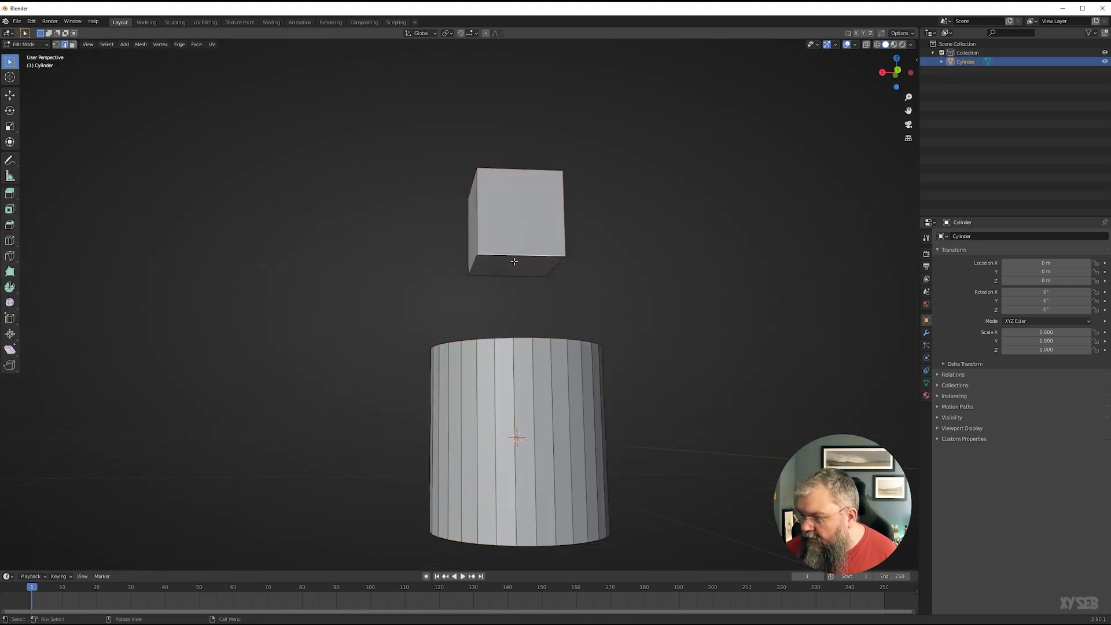
key(3)
click(509, 269)
middle_drag(509, 311, 539, 368)
shift+click(523, 351)
key(x)
click(510, 347)
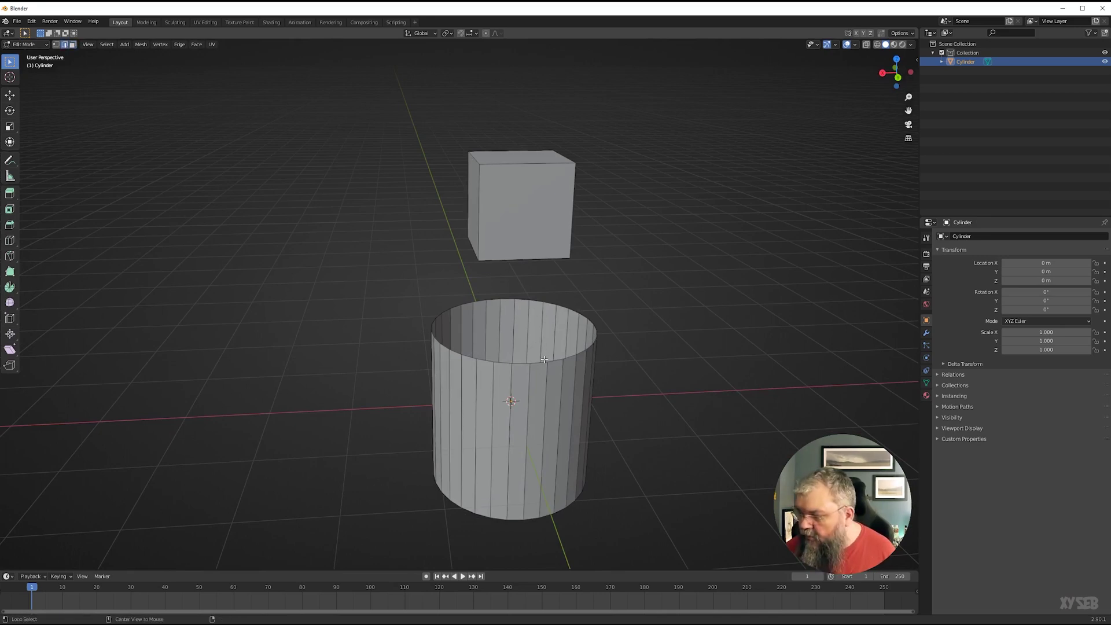
Bridge the cylinder's open top edge loop to the cube's open bottom edge loop with Bridge Edge Loops.
alt+click(544, 360)
middle_drag(537, 319, 464, 341)
right_click(498, 318)
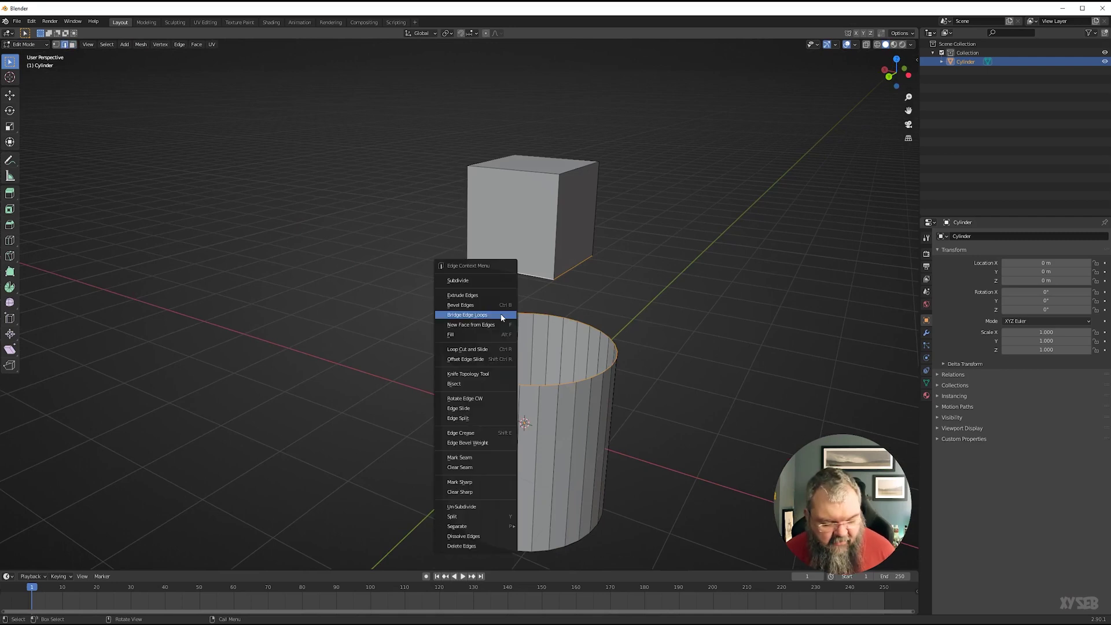
click(501, 316)
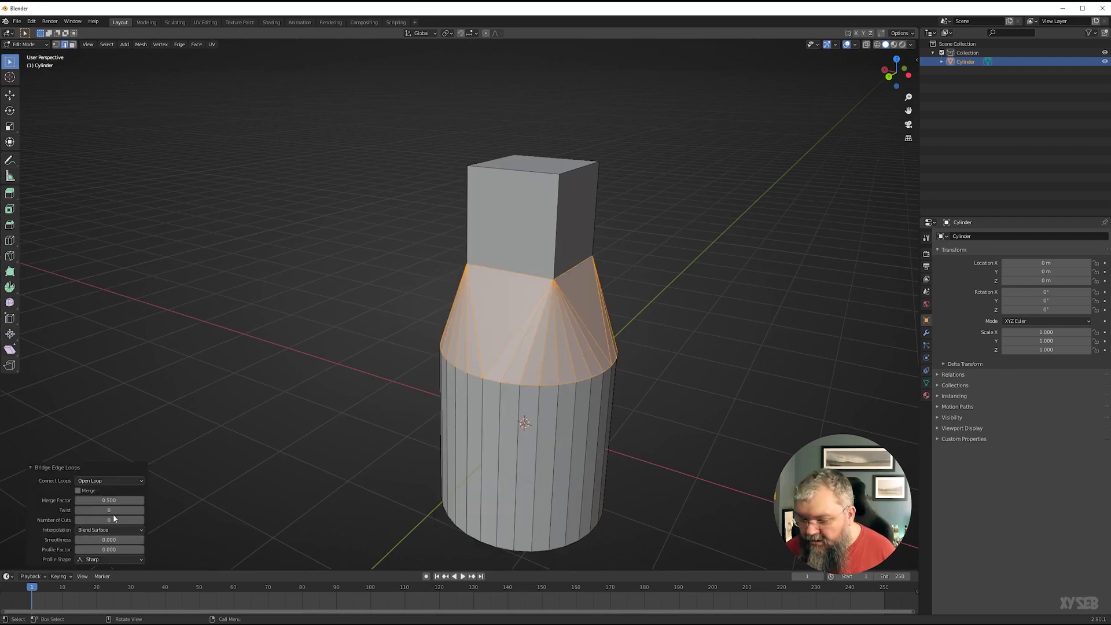
Set the bridge's interpolation to Blend Path and its profile shape to Smooth.
click(116, 529)
click(92, 547)
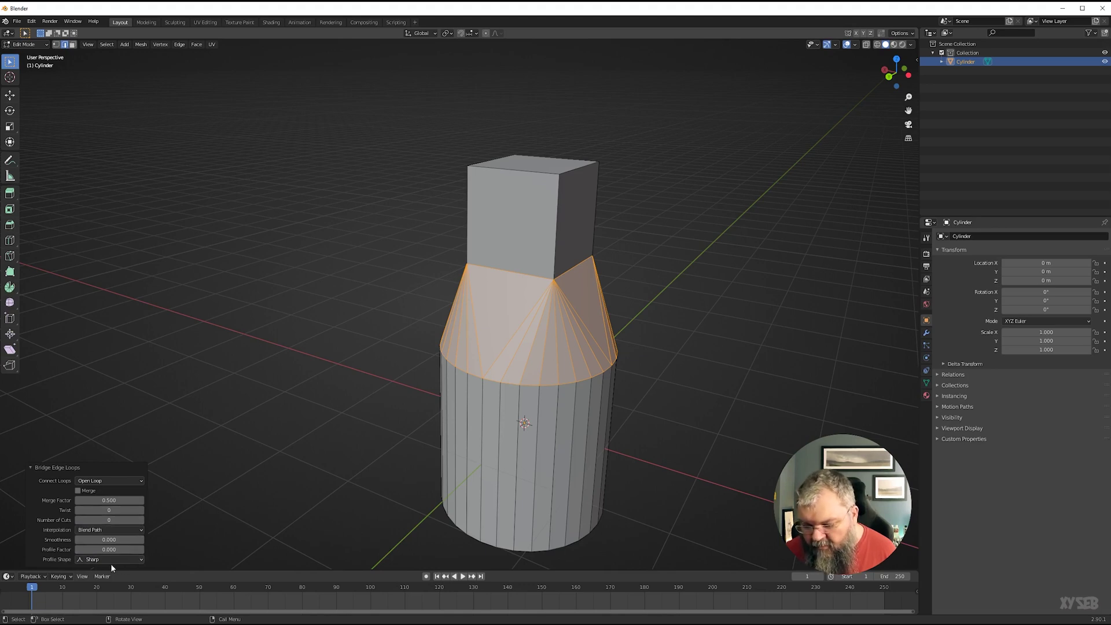
click(94, 561)
click(94, 549)
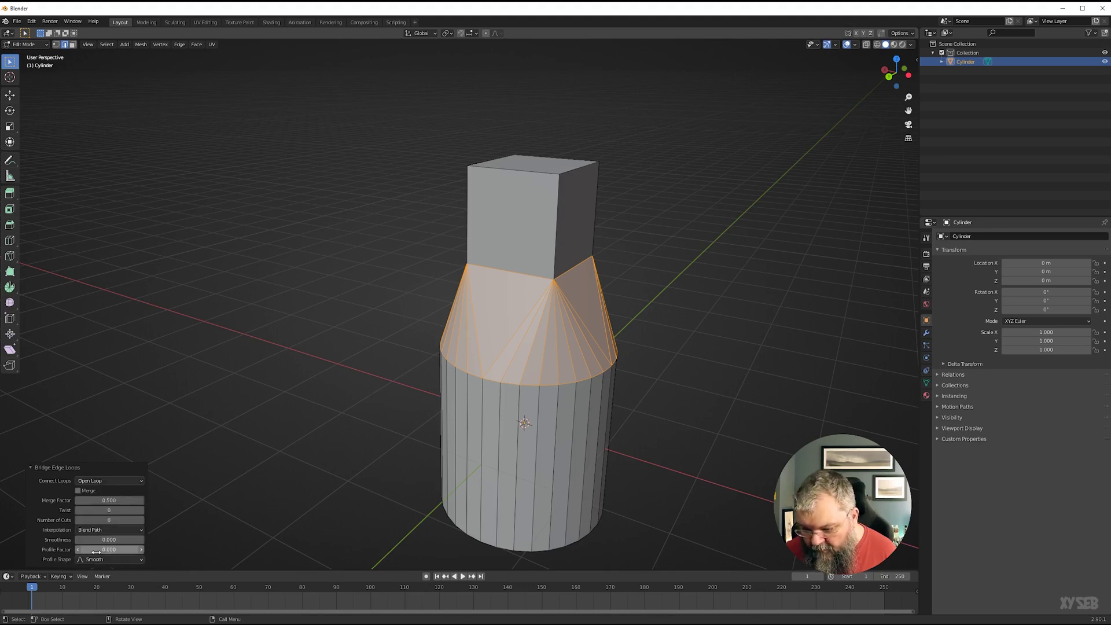
Set the bridge's number of cuts to 4.
middle_drag(573, 371, 149, 351)
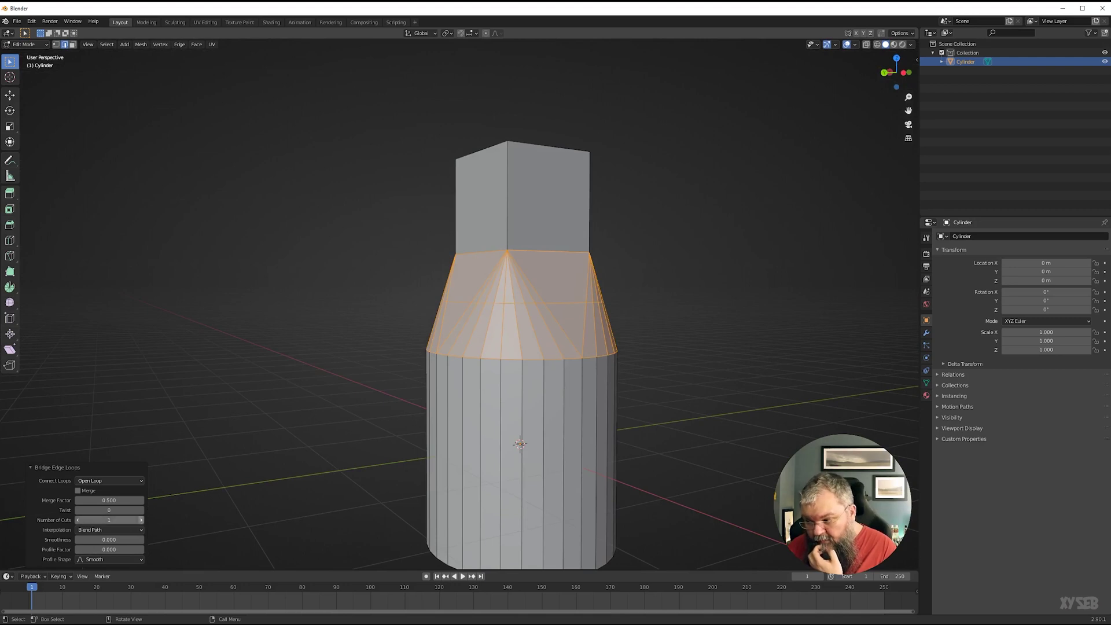
click(140, 520)
click(140, 520)
click(133, 522)
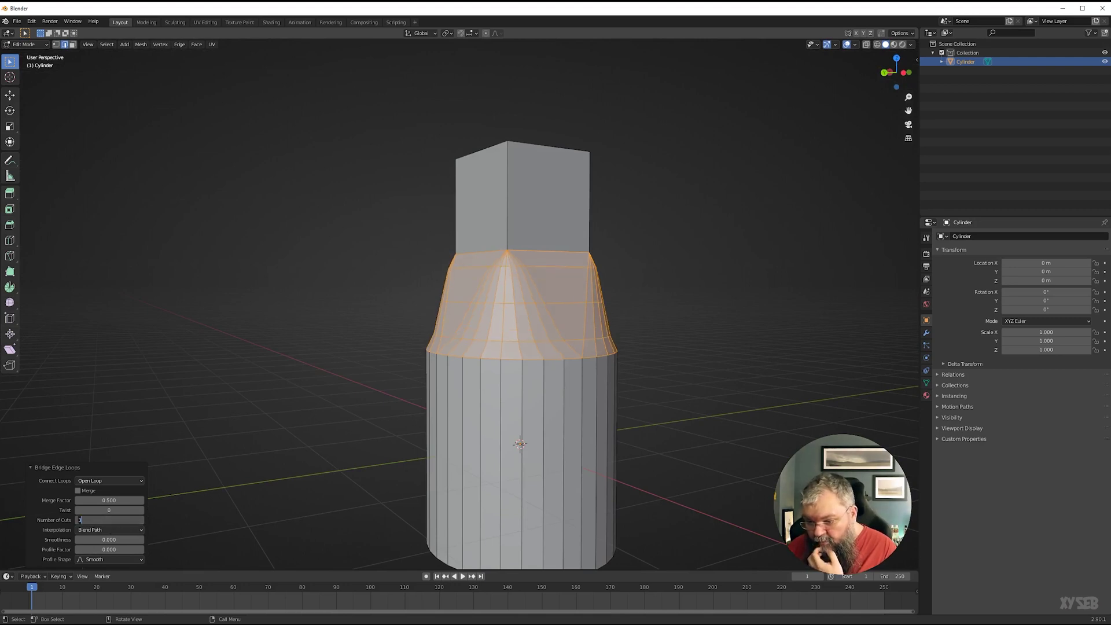
text(4)
key(Return)
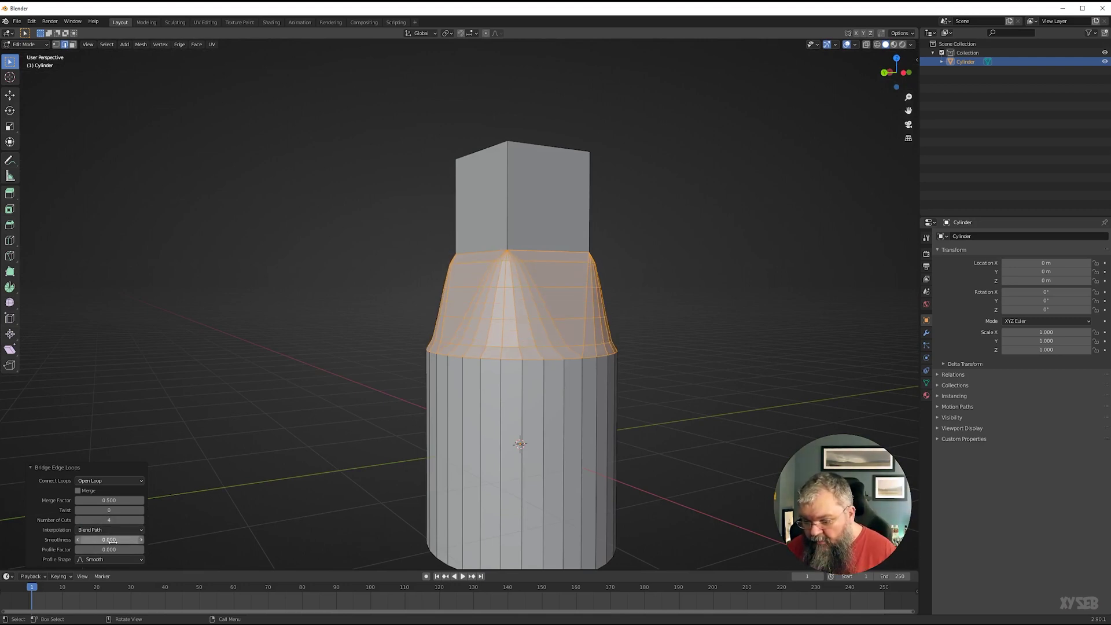
Shape the bridge with smoothness 1.110, profile factor -0.090 and the Sphere profile shape.
mouse_move(113, 542)
mouse_down()
mouse_move(152, 539)
mouse_move(118, 549)
mouse_move(77, 540)
mouse_move(136, 548)
mouse_move(109, 549)
mouse_up()
click(111, 560)
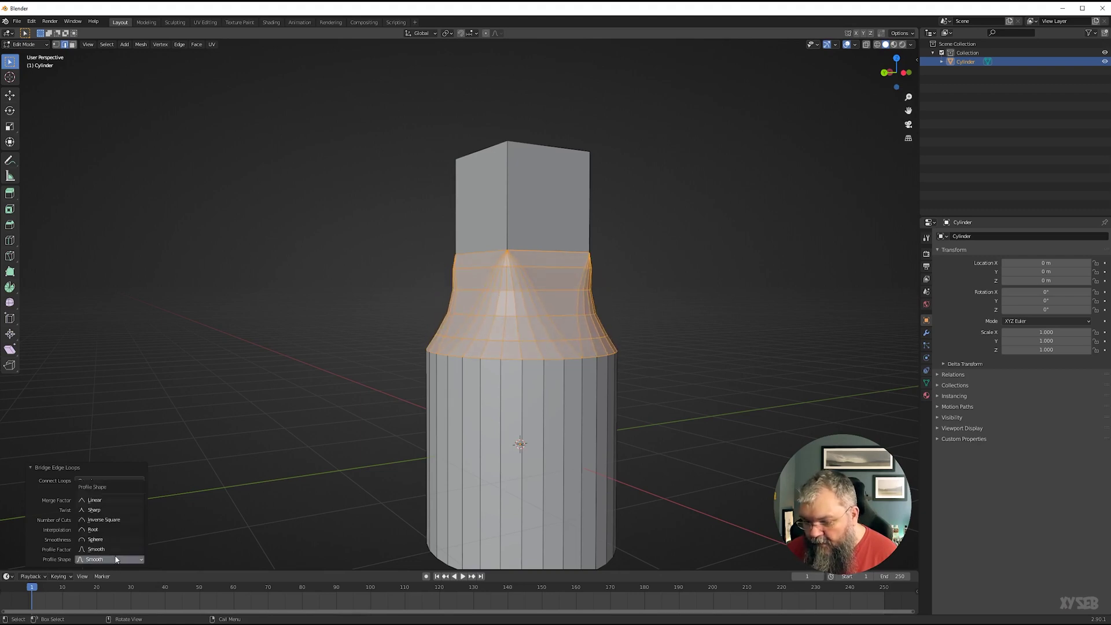
click(106, 539)
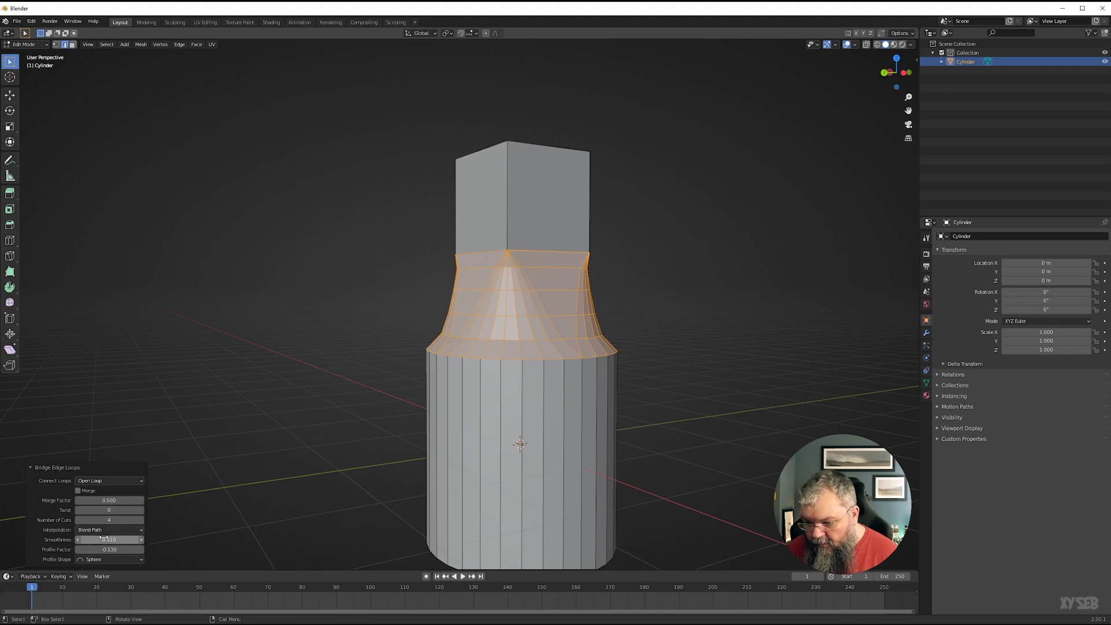
mouse_move(102, 538)
mouse_down()
mouse_move(133, 538)
mouse_move(119, 549)
mouse_up()
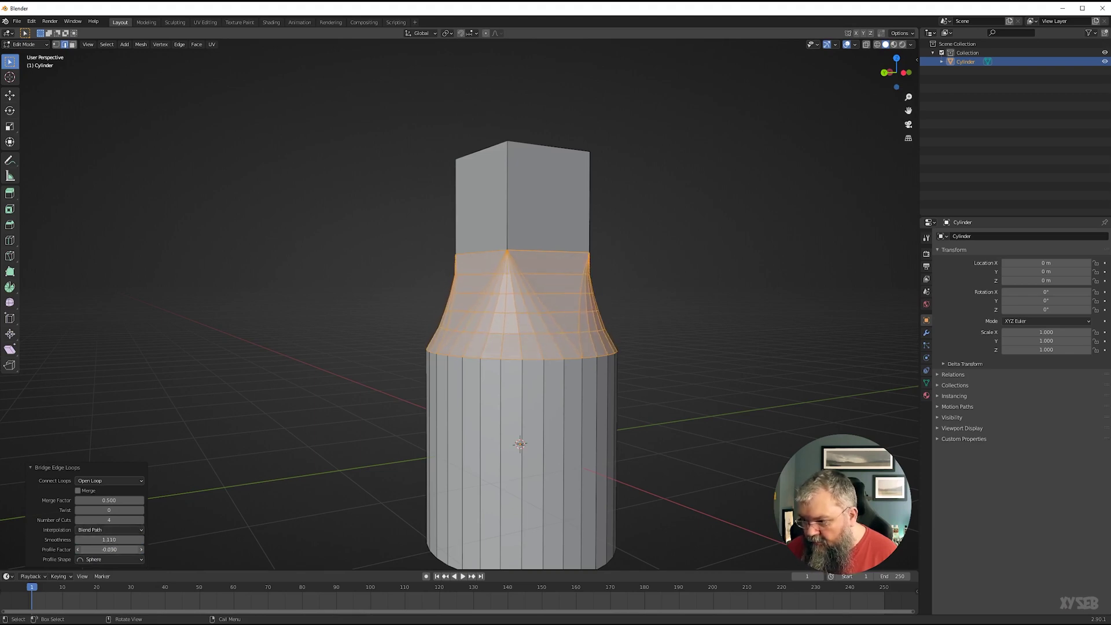
Try the Blend Surface interpolation on the bridge, inspect its shape, and return to Blend Path.
middle_drag(400, 411, 516, 374)
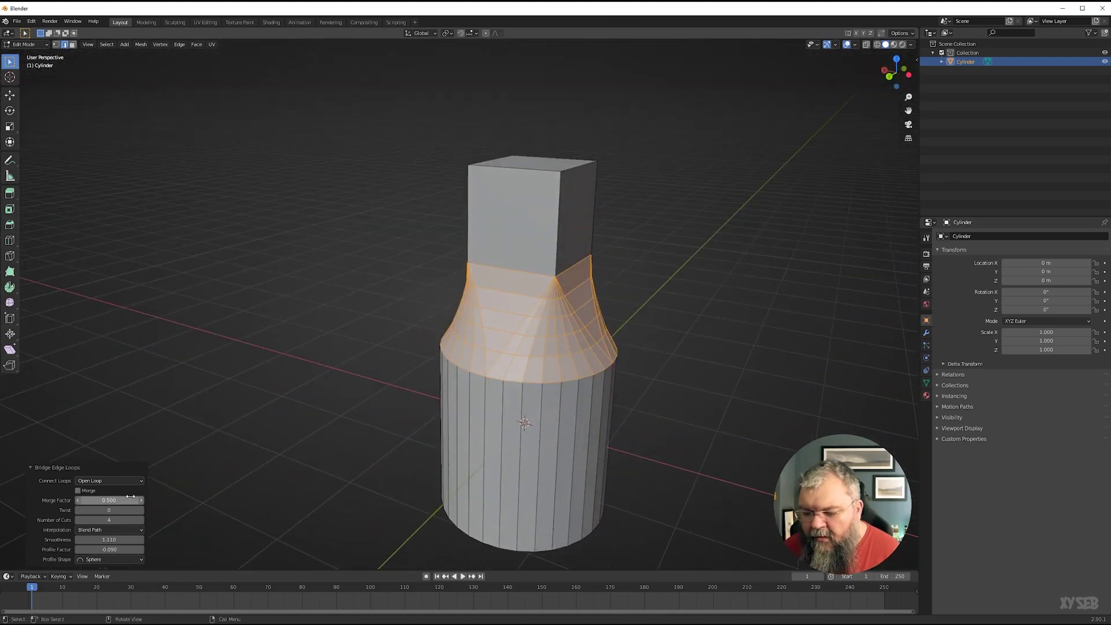
middle_drag(420, 420, 393, 410)
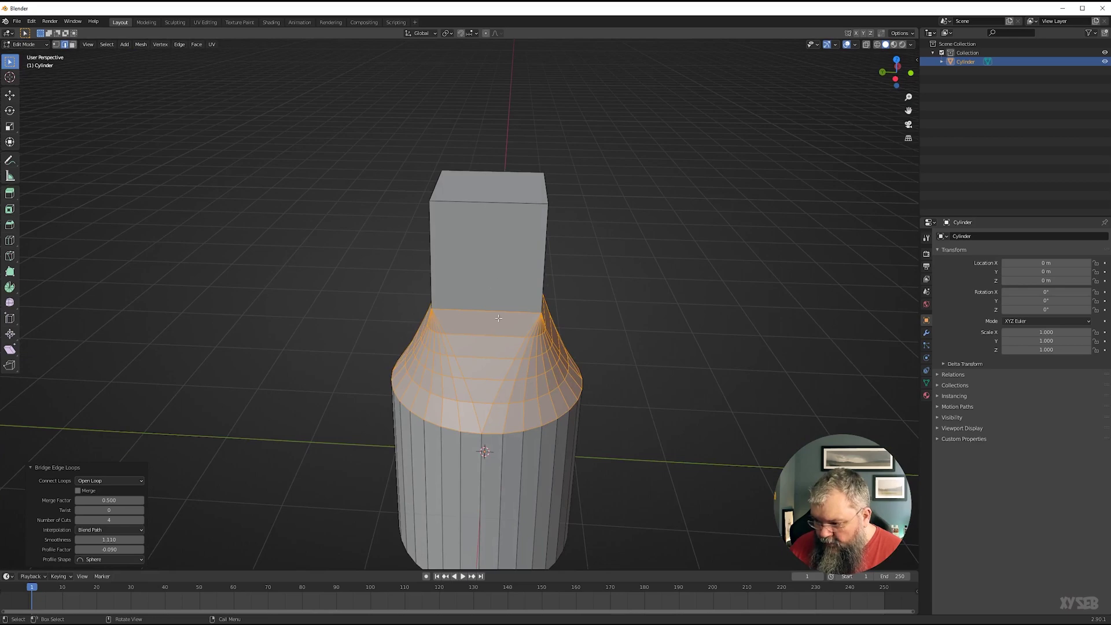
middle_drag(498, 317, 329, 380)
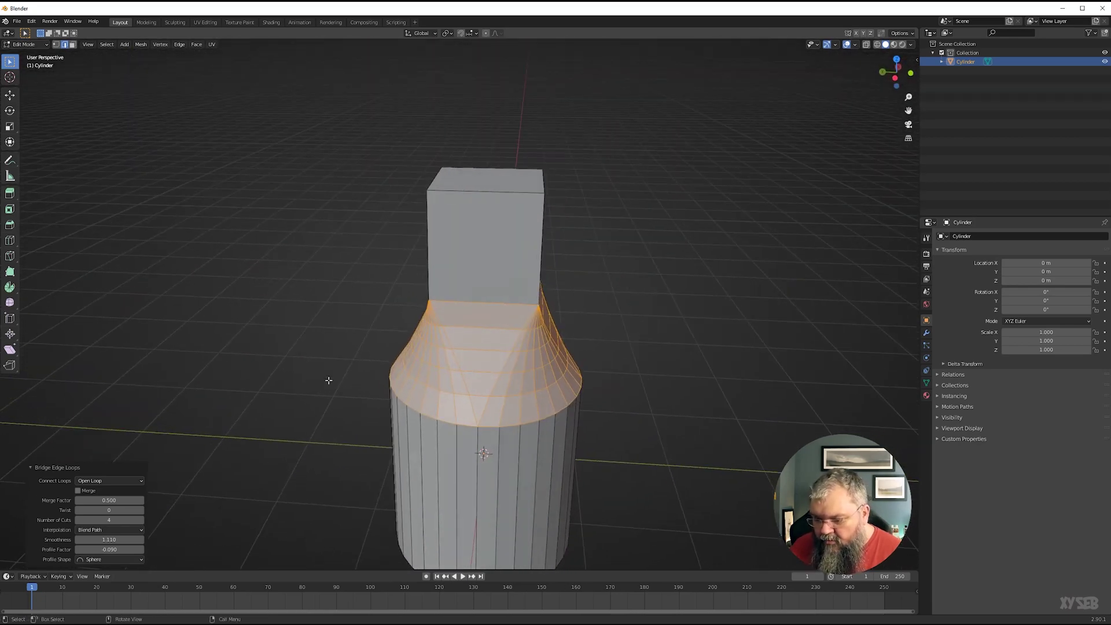
click(98, 530)
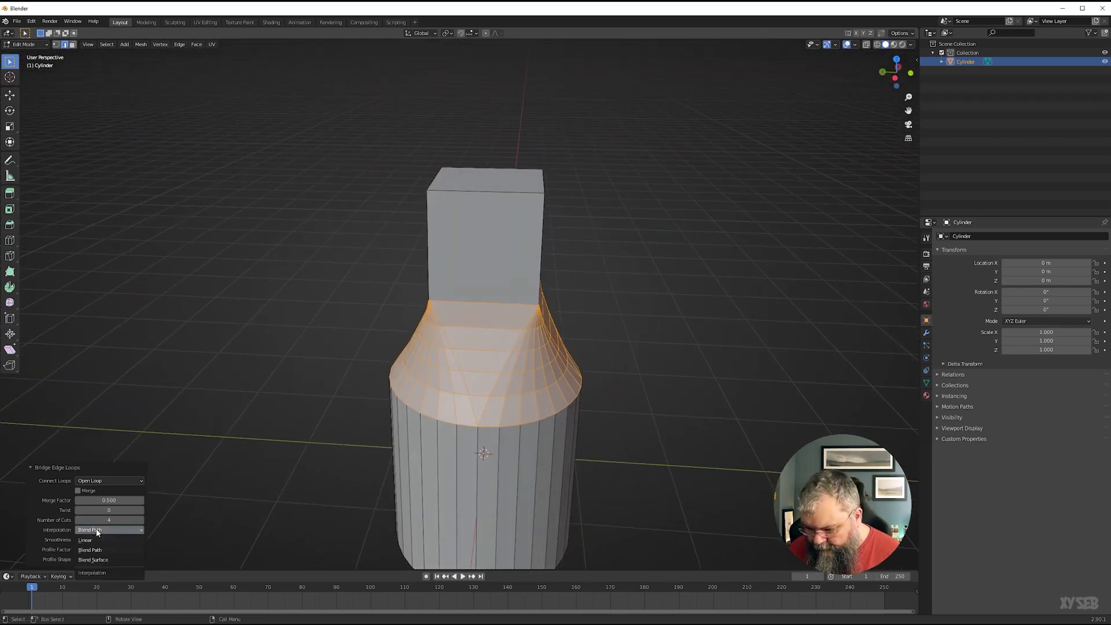
click(93, 559)
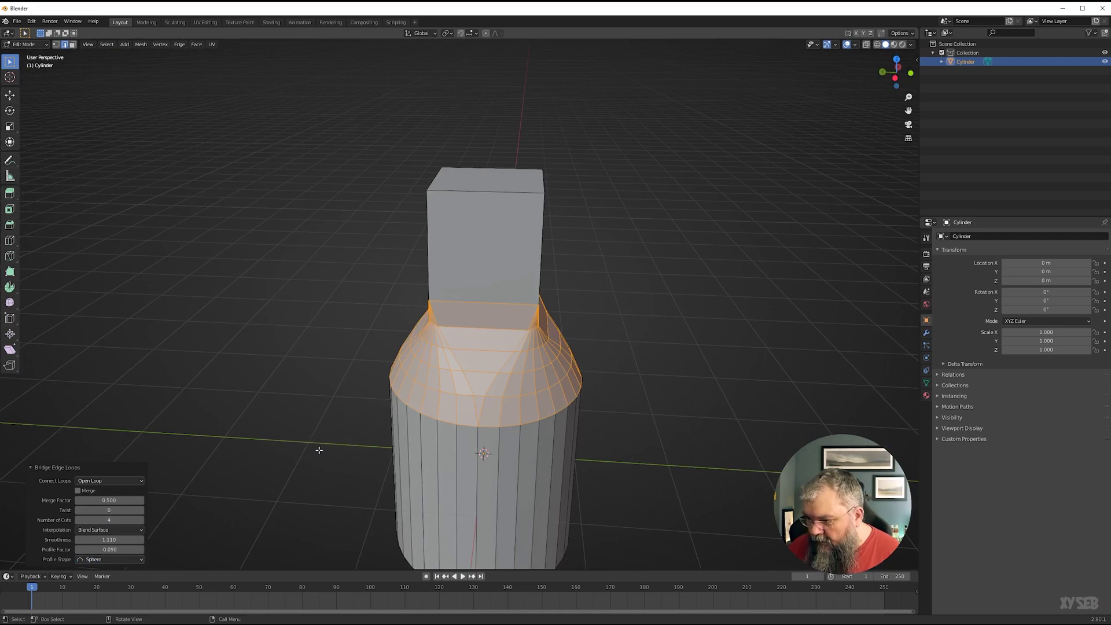
click(98, 530)
click(90, 549)
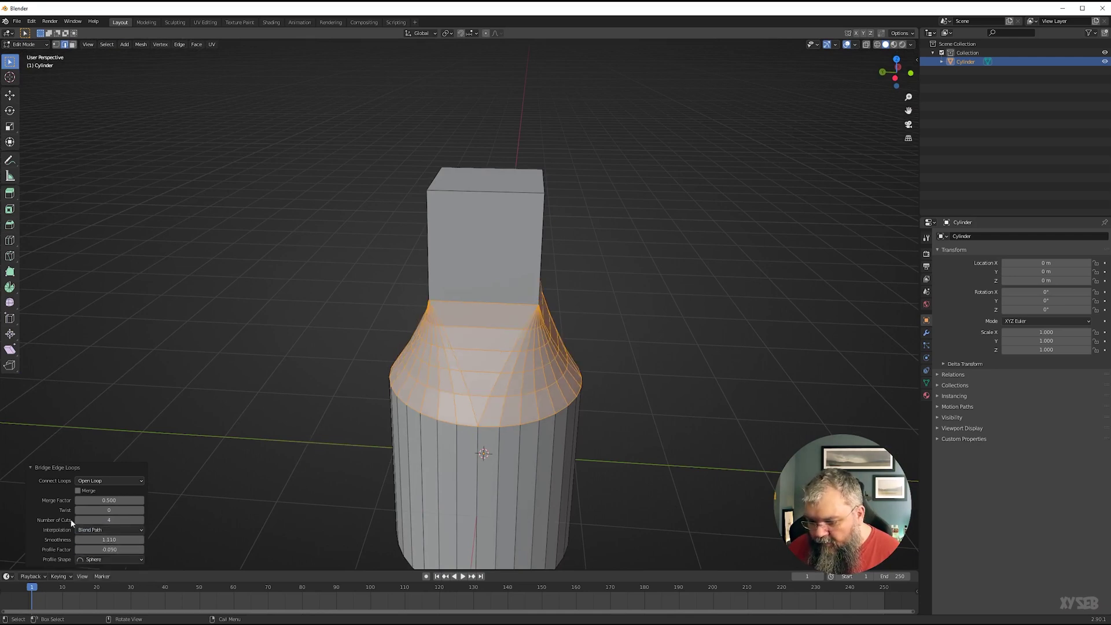
Set the bridge's interpolation to Linear and its profile factor to 0.
click(91, 530)
click(91, 539)
middle_drag(392, 463, 473, 222)
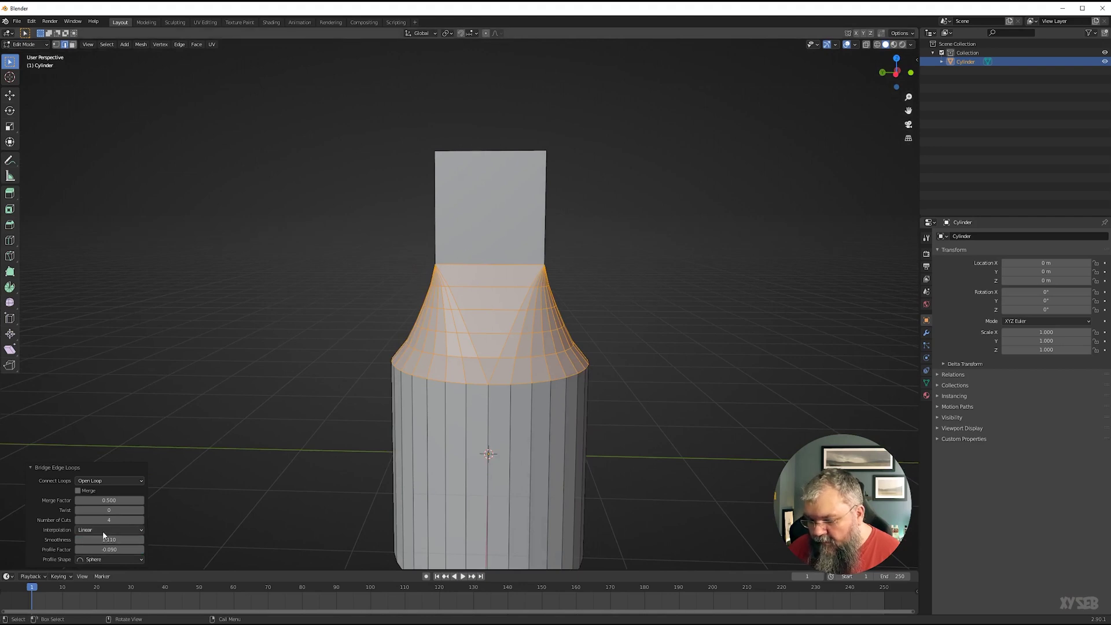
click(109, 549)
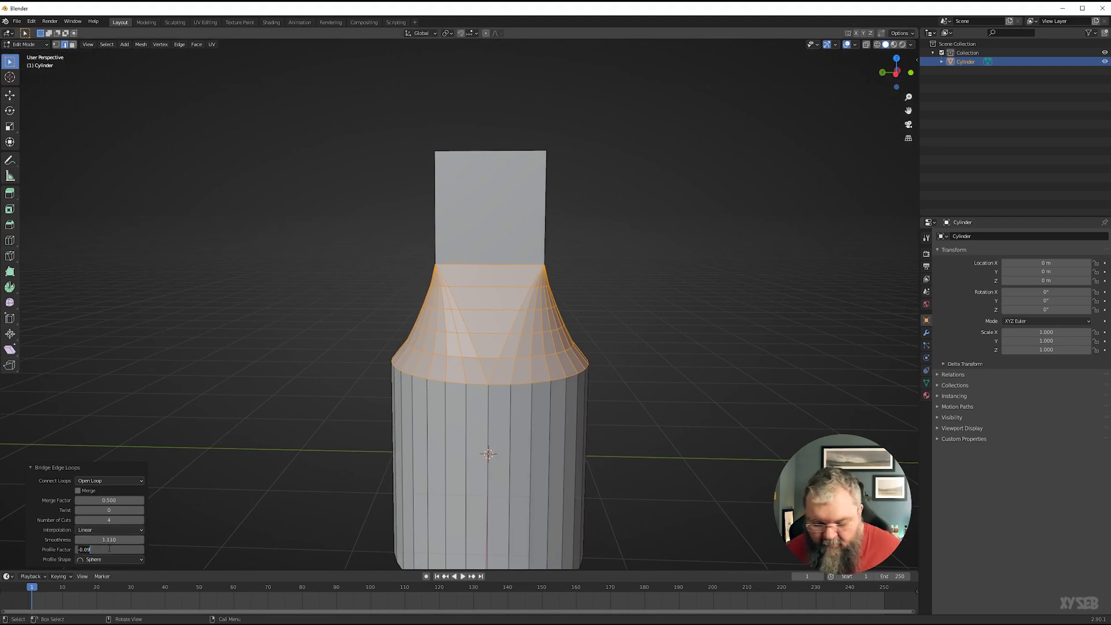
text(0)
key(Return)
mouse_move(445, 315)
middle_down()
mouse_move(446, 427)
mouse_move(443, 316)
middle_up()
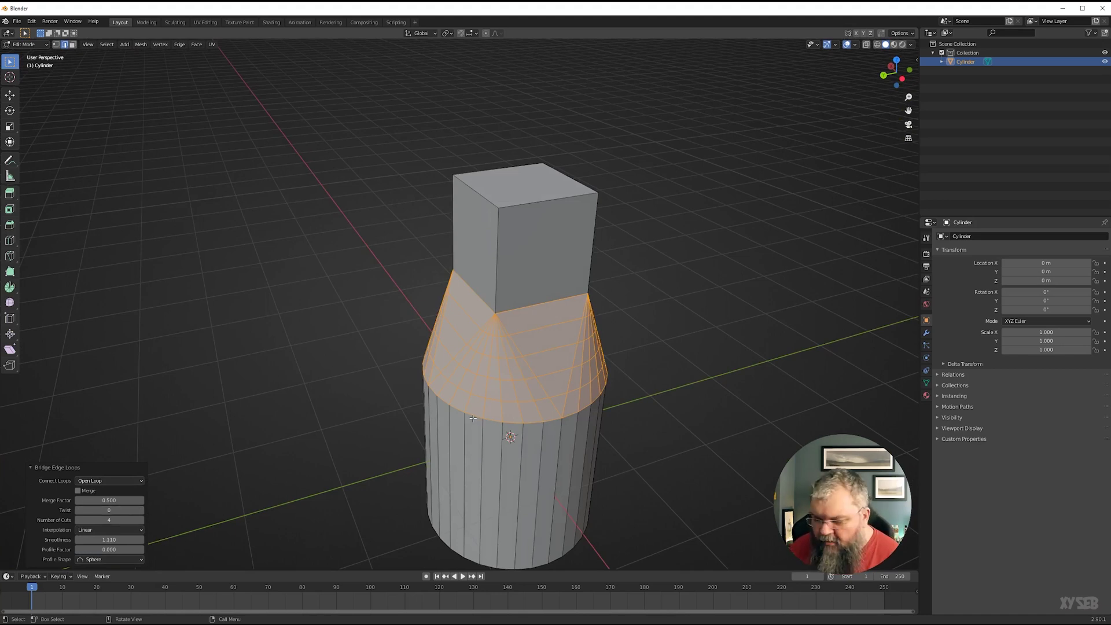
middle_drag(520, 452, 509, 427)
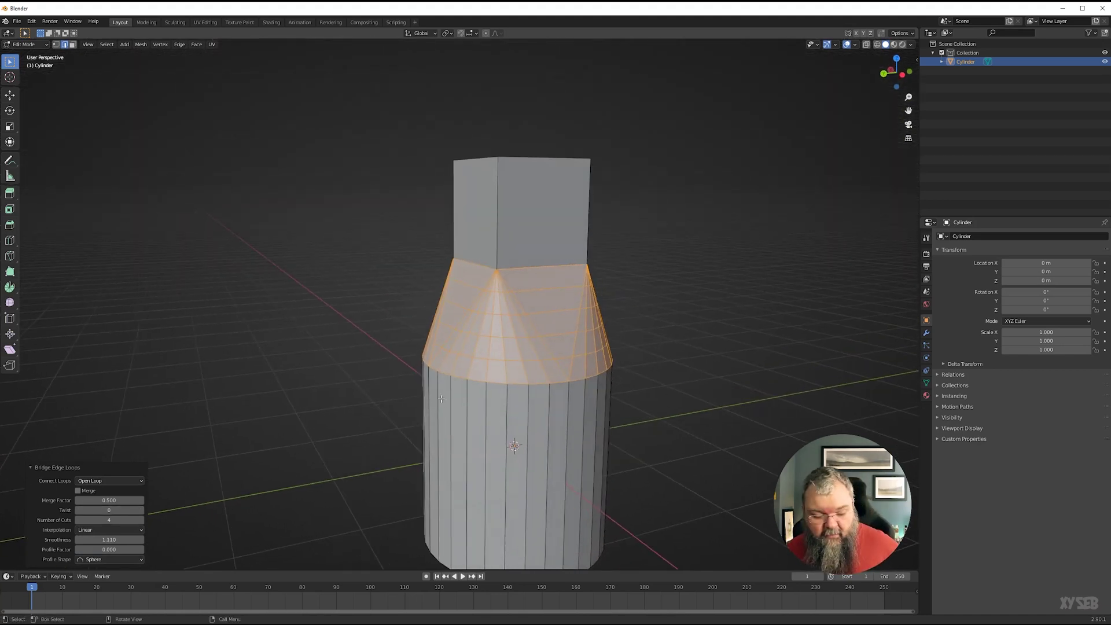
Delete all vertices of the selected bridge section between the cube and the cylinder.
key(x)
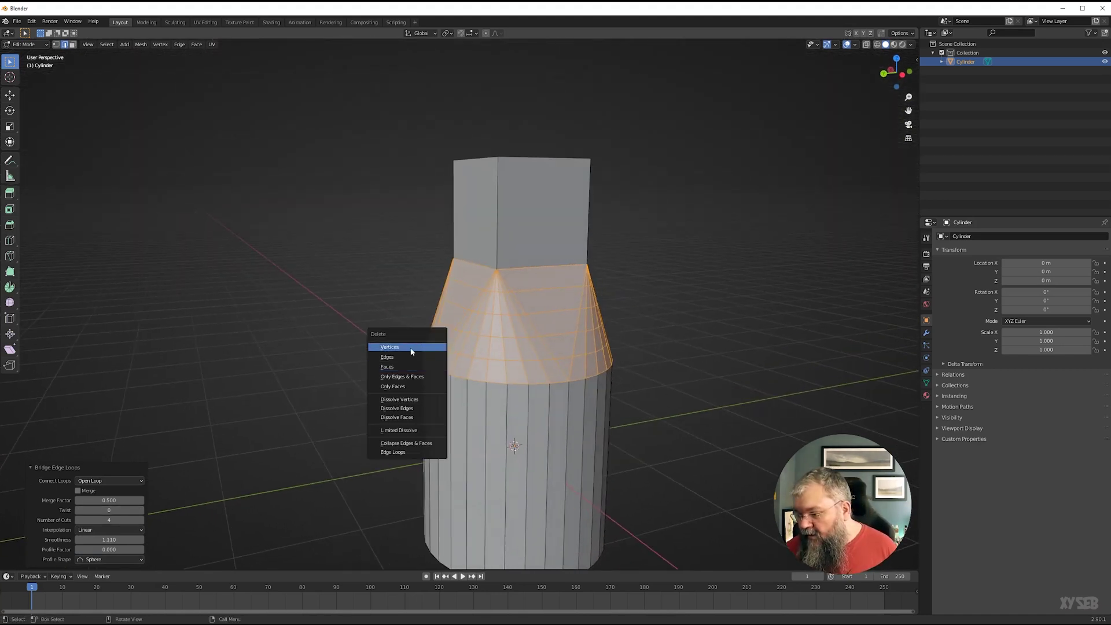
key(Escape)
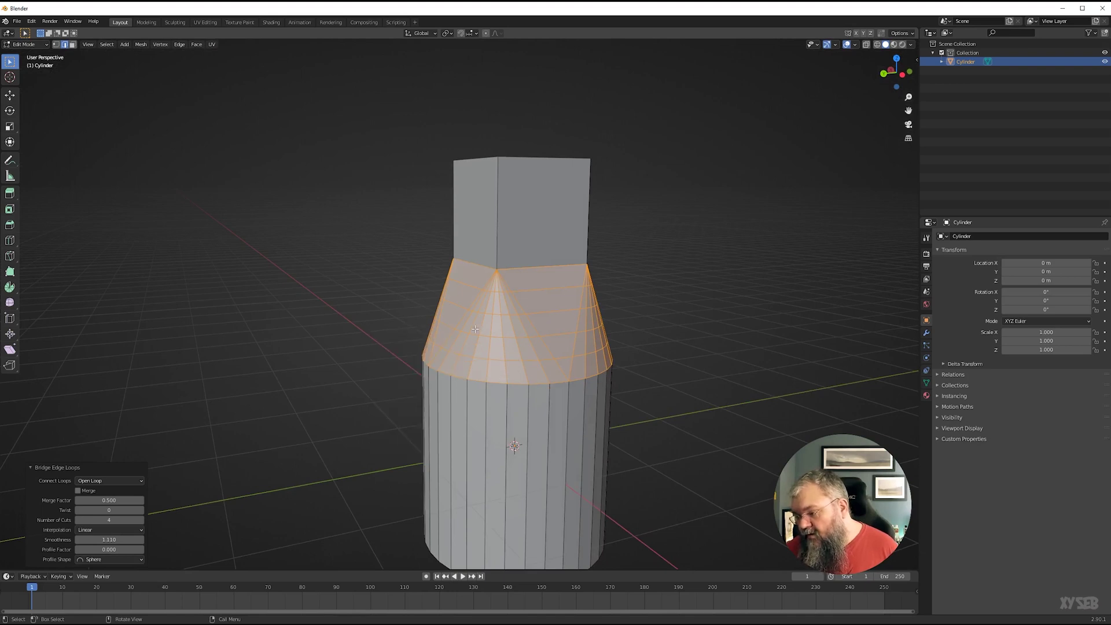
key(x)
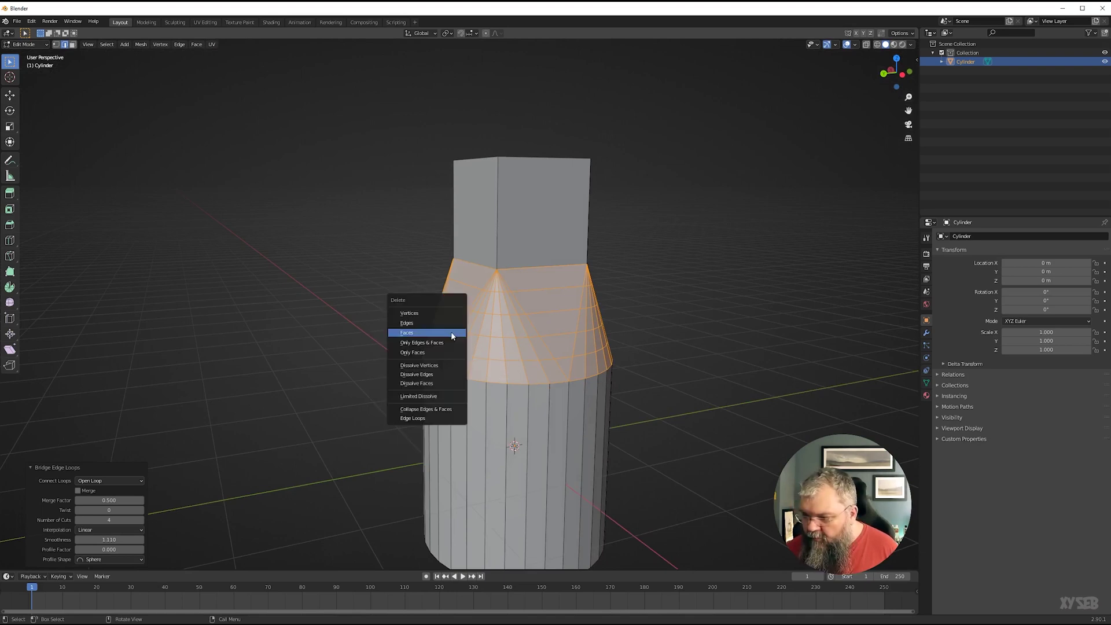
click(419, 313)
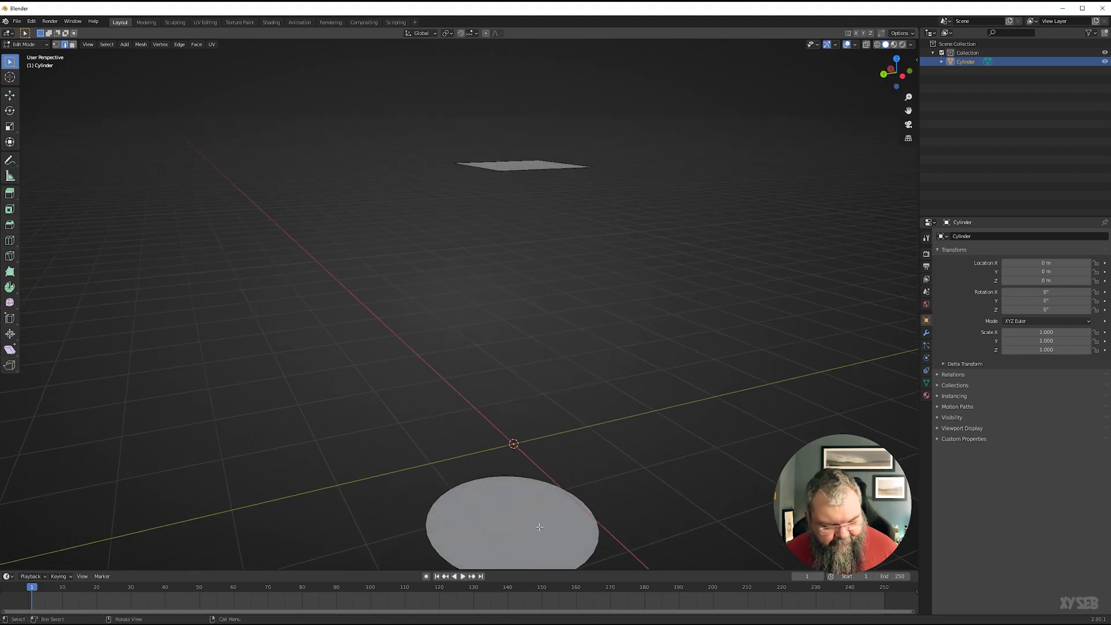
Delete the leftover square face of the cube, leaving only the cylinder's circular bottom face.
shift+middle_drag(544, 496, 521, 374)
click(493, 429)
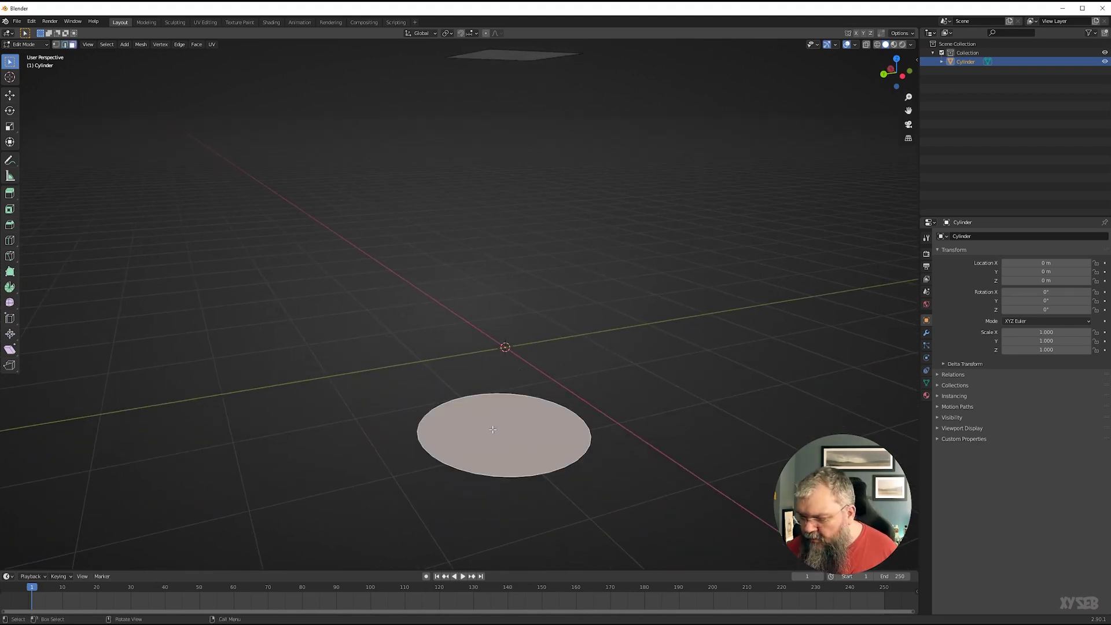
key(x)
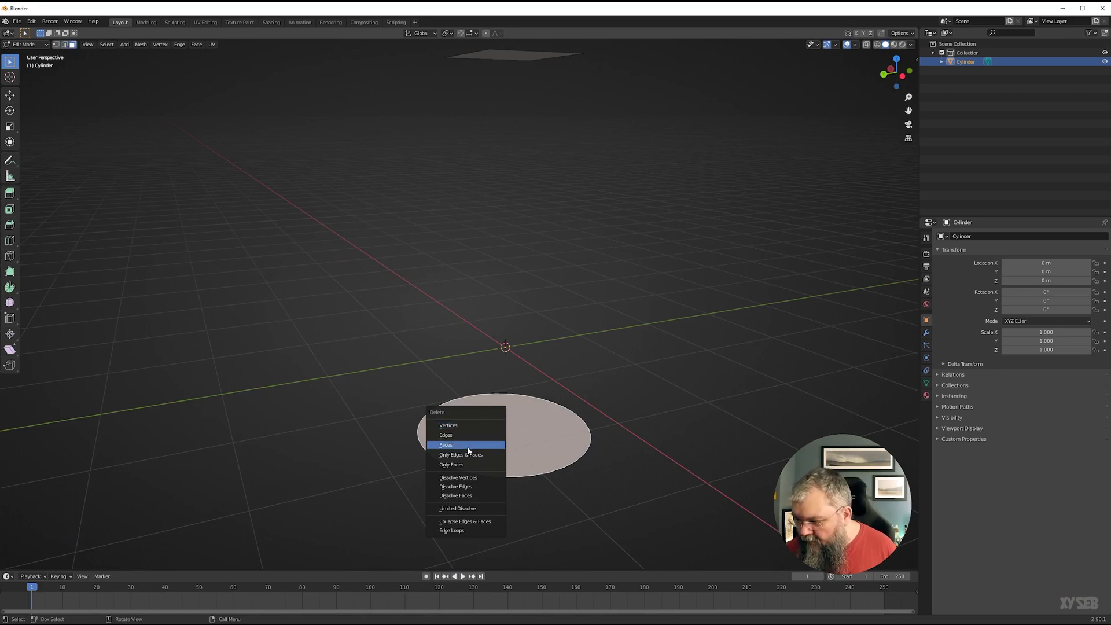
middle_drag(629, 427, 667, 433)
scroll(528, 394, down, 2)
drag(407, 80, 642, 224)
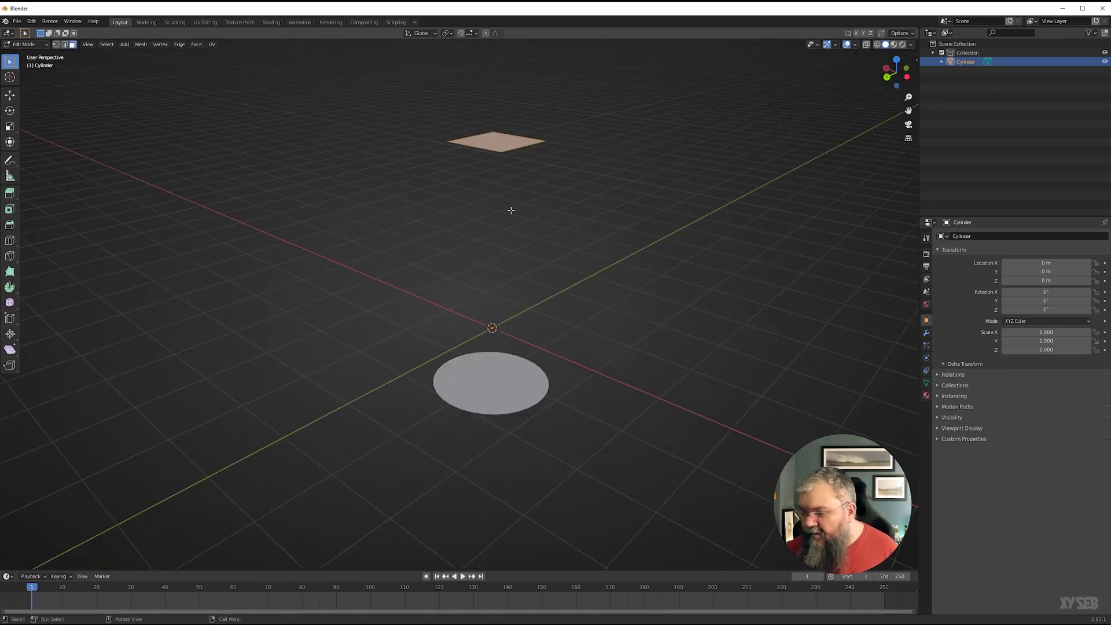
key(x)
click(476, 196)
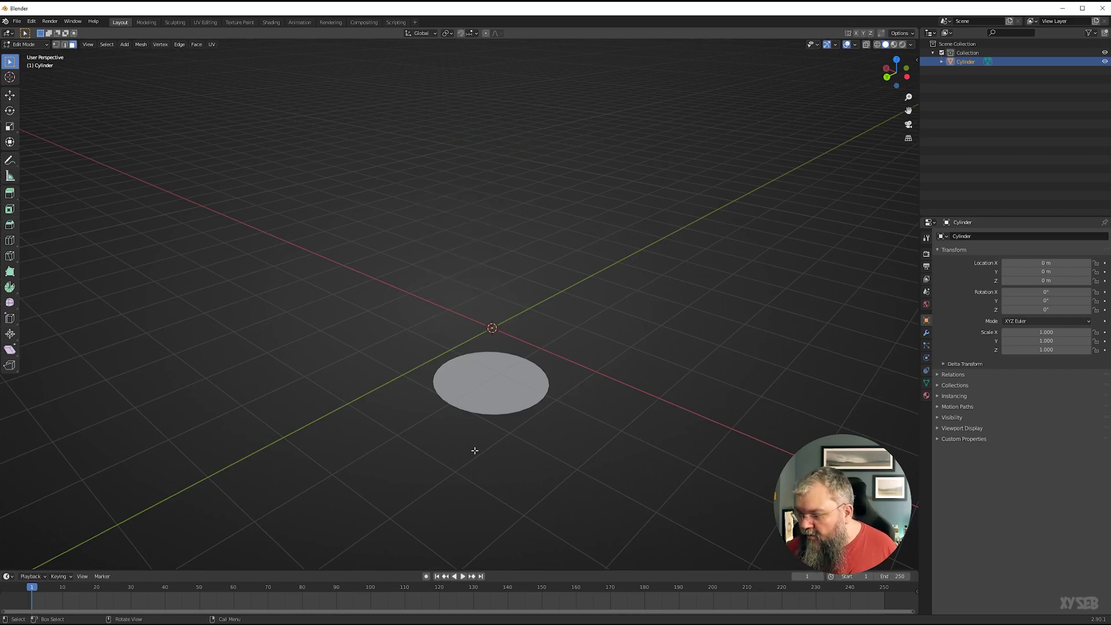
Remove only the face of the remaining disc in edge select mode, keeping its circular edge loop, and select the whole loop.
middle_drag(474, 450, 615, 428)
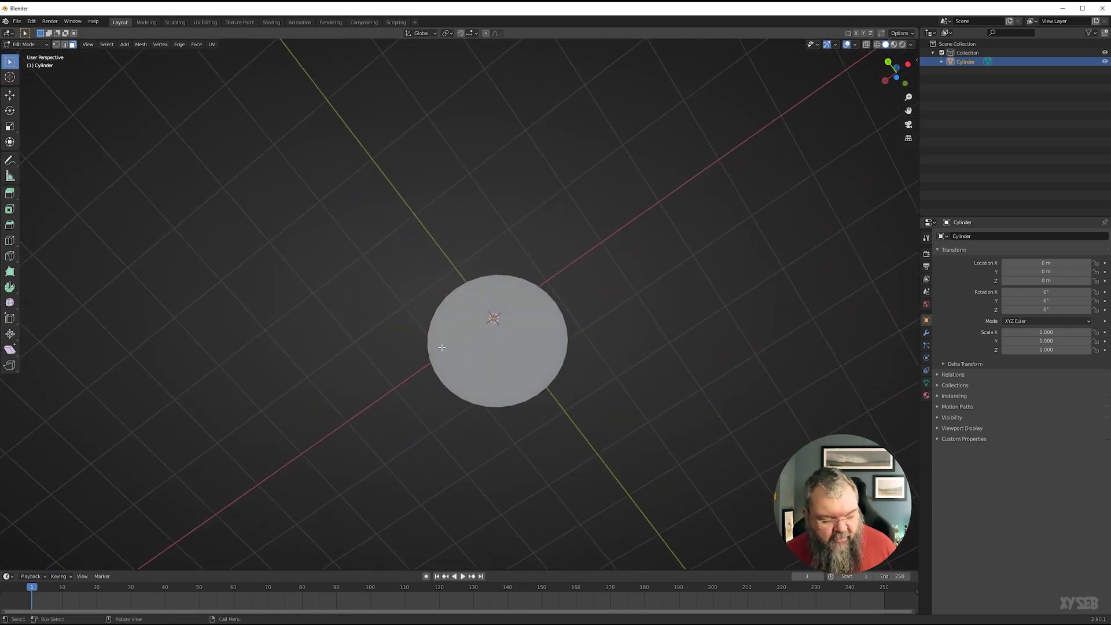
middle_drag(525, 230, 504, 365)
click(504, 370)
scroll(508, 449, up, 4)
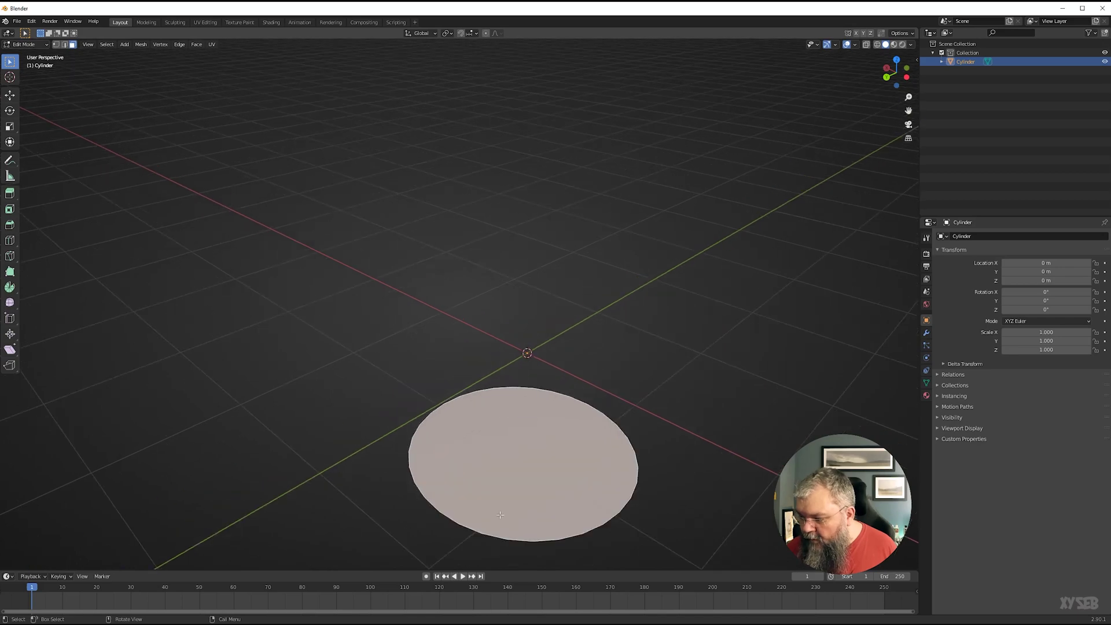
shift+middle_drag(441, 447, 419, 344)
key(1)
key(2)
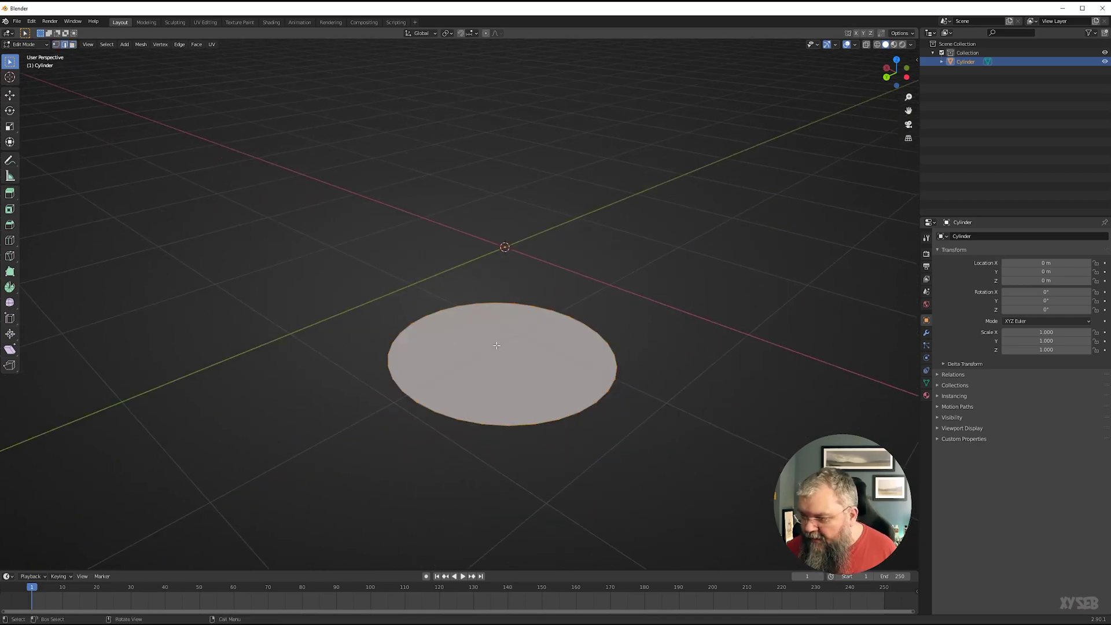
middle_drag(498, 347, 475, 403)
middle_drag(545, 407, 475, 376)
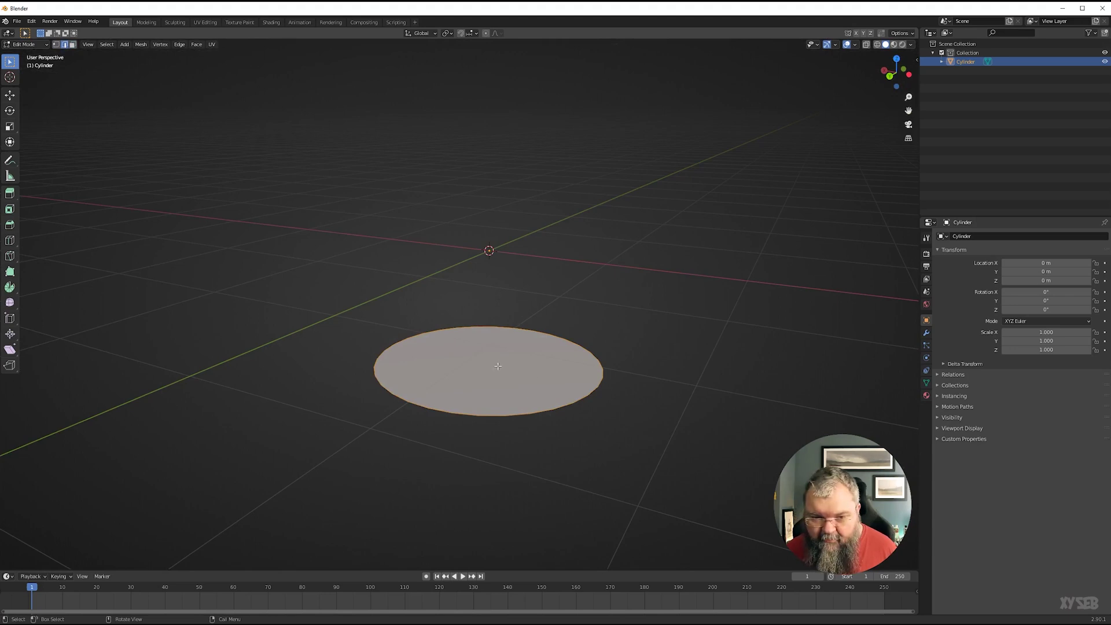
key(x)
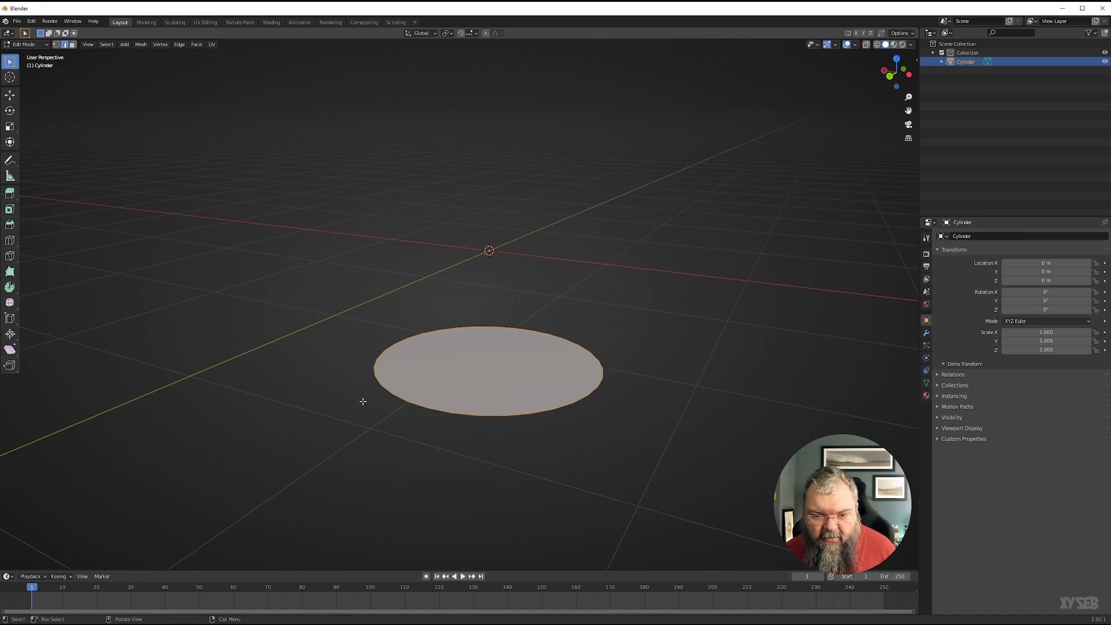
key(x)
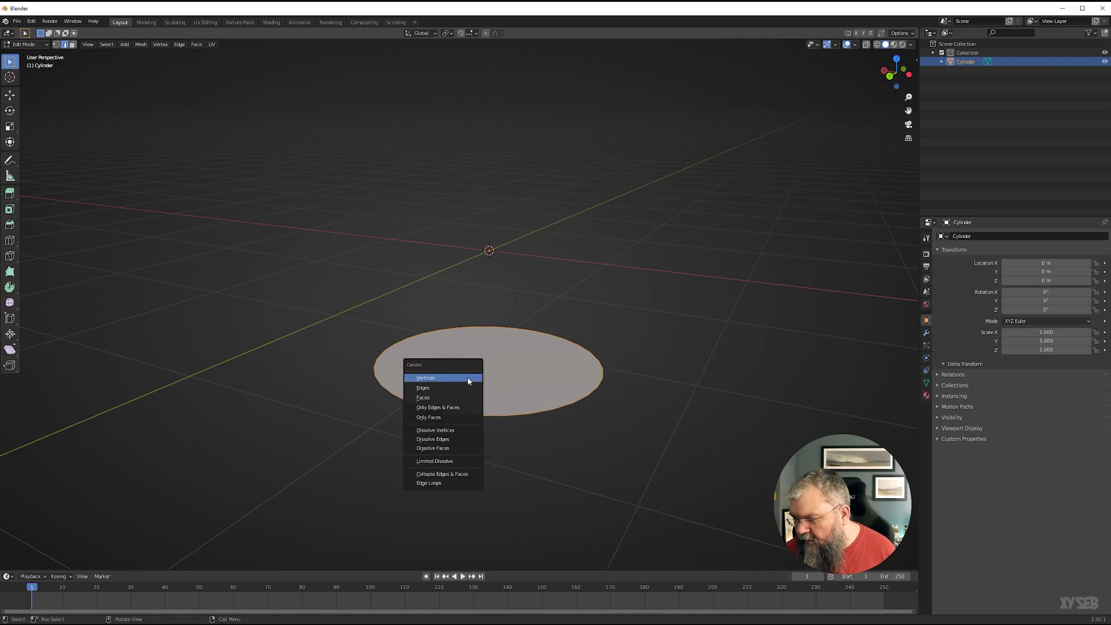
click(427, 417)
middle_drag(490, 374, 453, 421)
key(a)
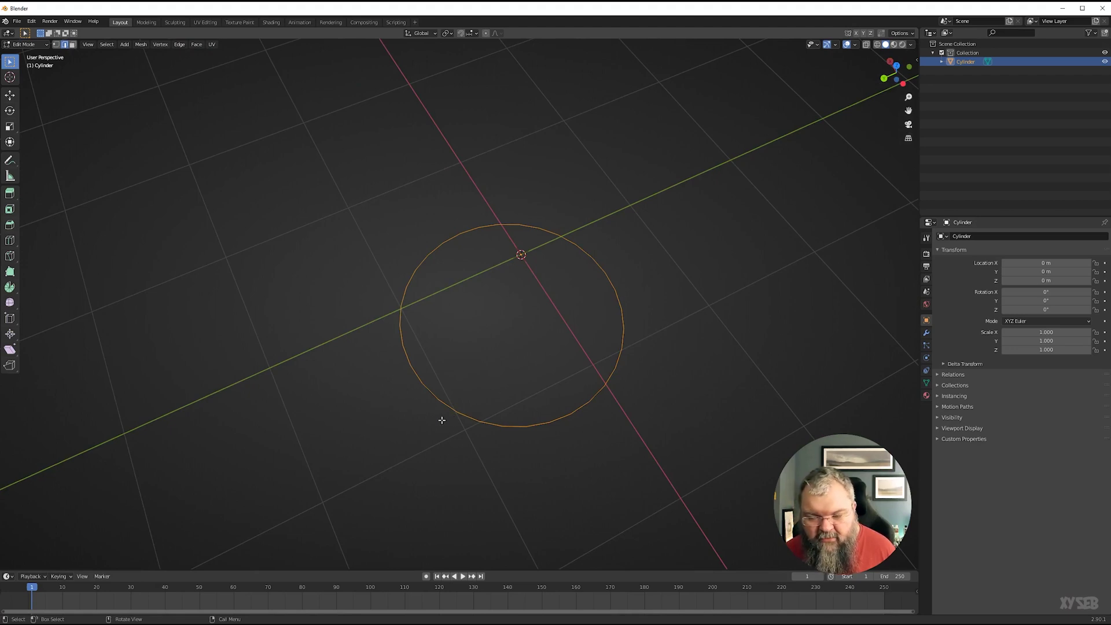
middle_drag(441, 420, 478, 427)
key(shift+s)
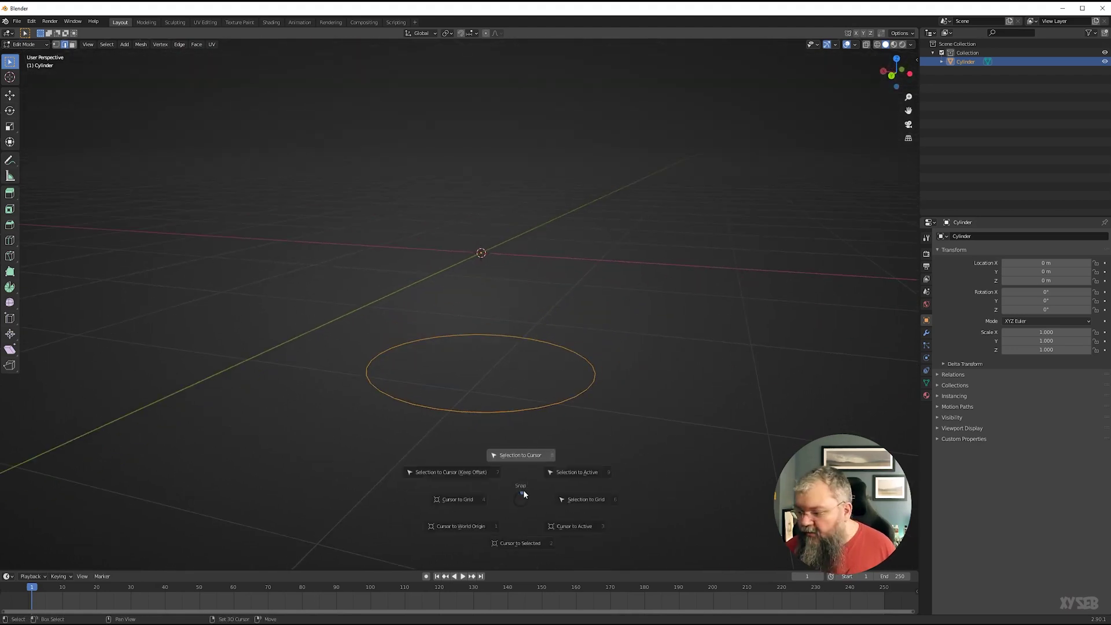
click(524, 493)
key(ctrl+z)
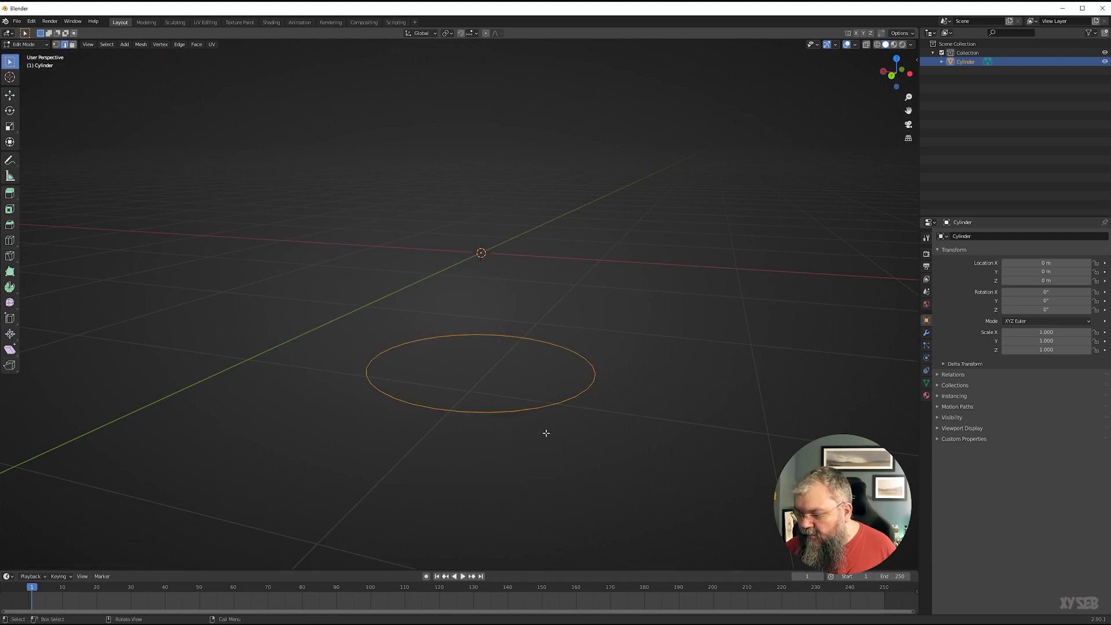
Duplicate the circular edge loop upward along the Z axis and scale the copy down slightly.
scroll(546, 432, down, 2)
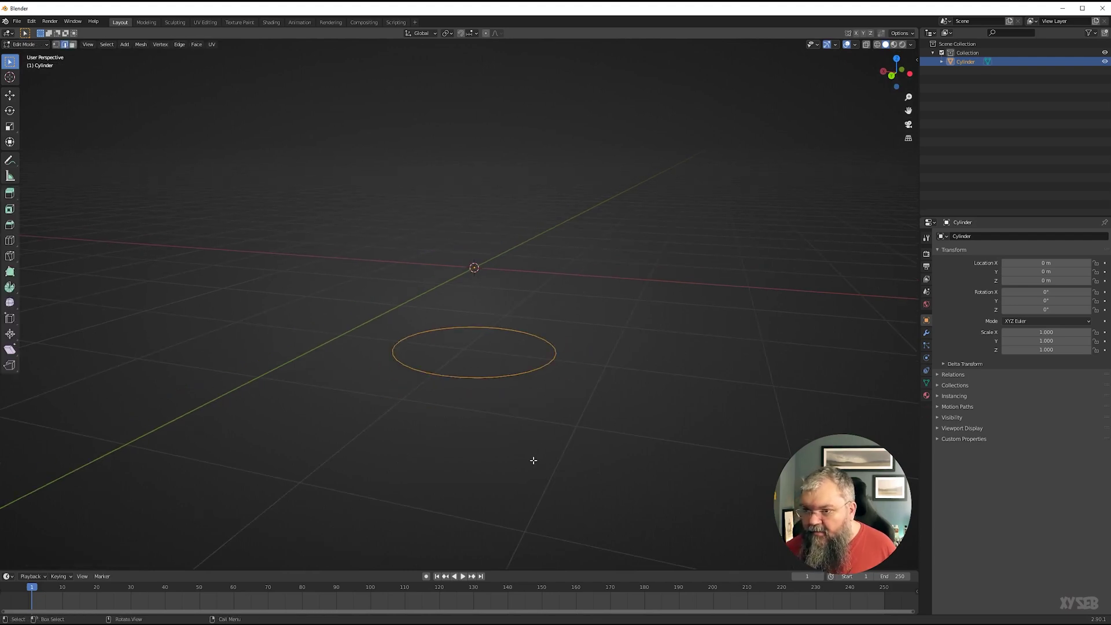
key(shift+d)
key(z)
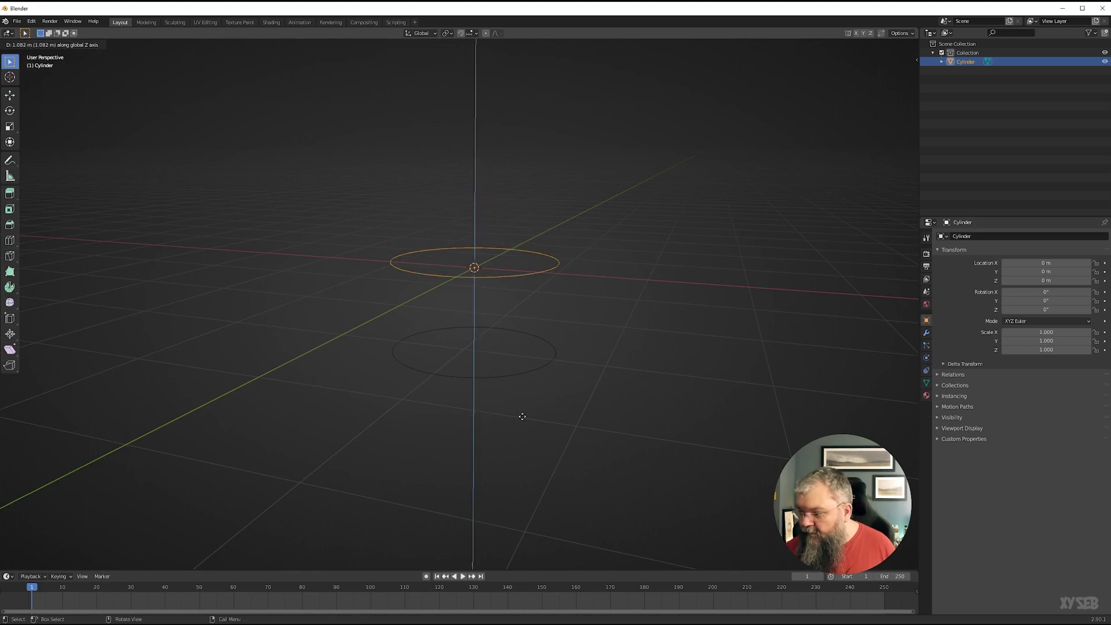
click(529, 403)
key(s)
click(587, 359)
Turn on proportional editing and move one vertex of the smaller upper loop inward with a proportional size of about 1.61.
middle_drag(469, 243, 413, 311)
click(471, 309)
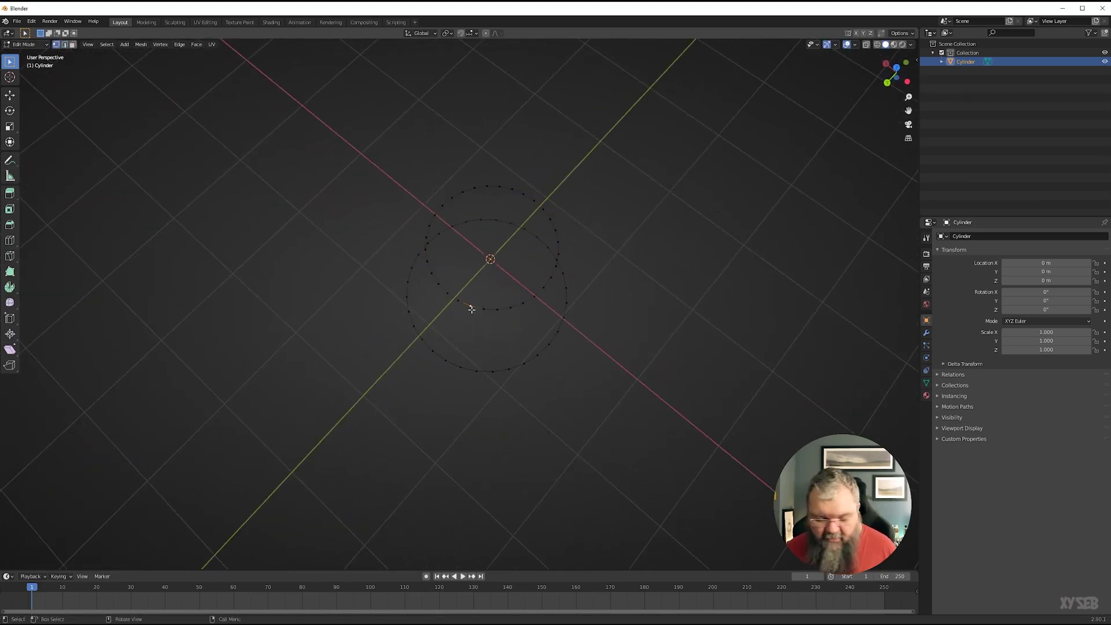
key(o)
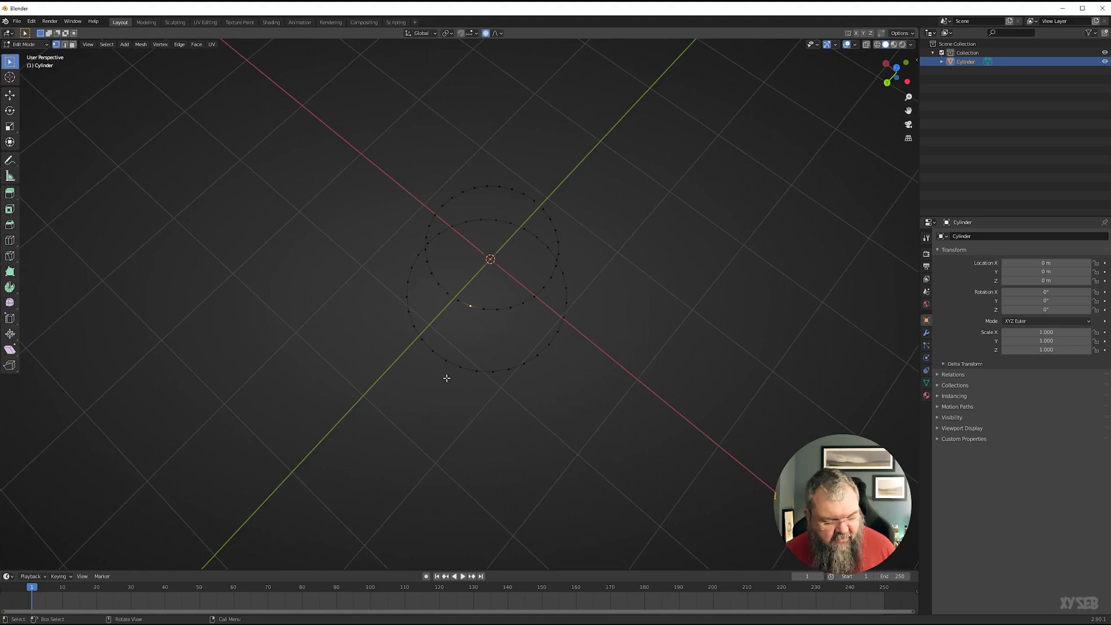
key(g)
scroll(457, 347, down, 5)
click(446, 277)
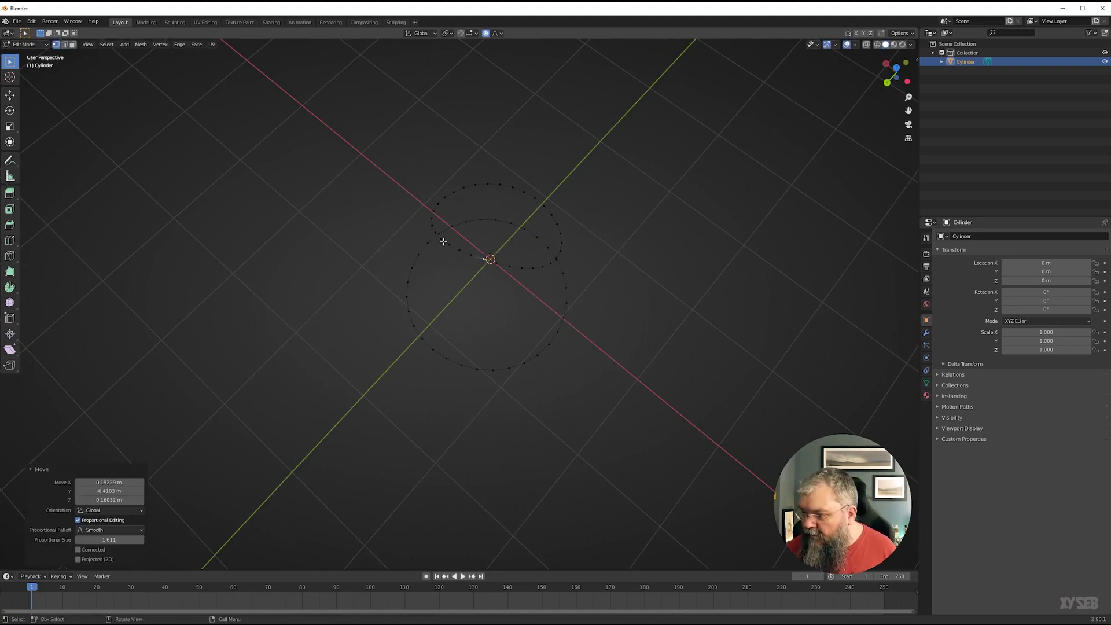
Deform the upper loop further with proportional size 1.21, moving the same vertex back outward and pulling a vertex on the opposite side inward.
key(g)
scroll(520, 243, up, 3)
click(566, 225)
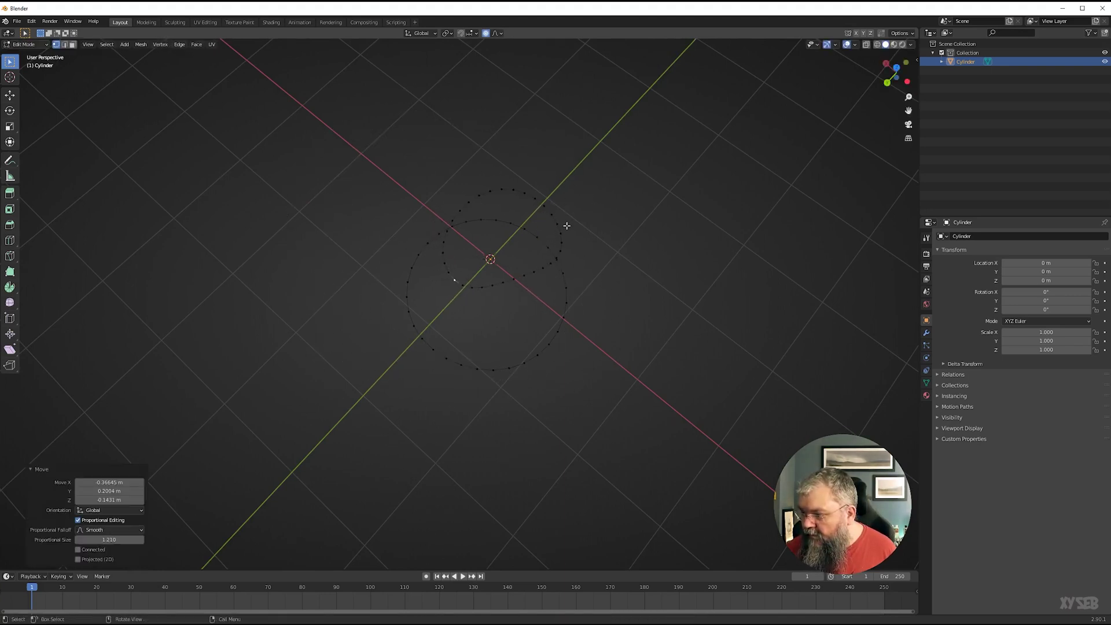
click(560, 234)
key(g)
click(538, 251)
Select the whole deformed loop and duplicate it about 1.3 m upward along the Z axis.
middle_drag(539, 322, 506, 247)
alt+click(502, 237)
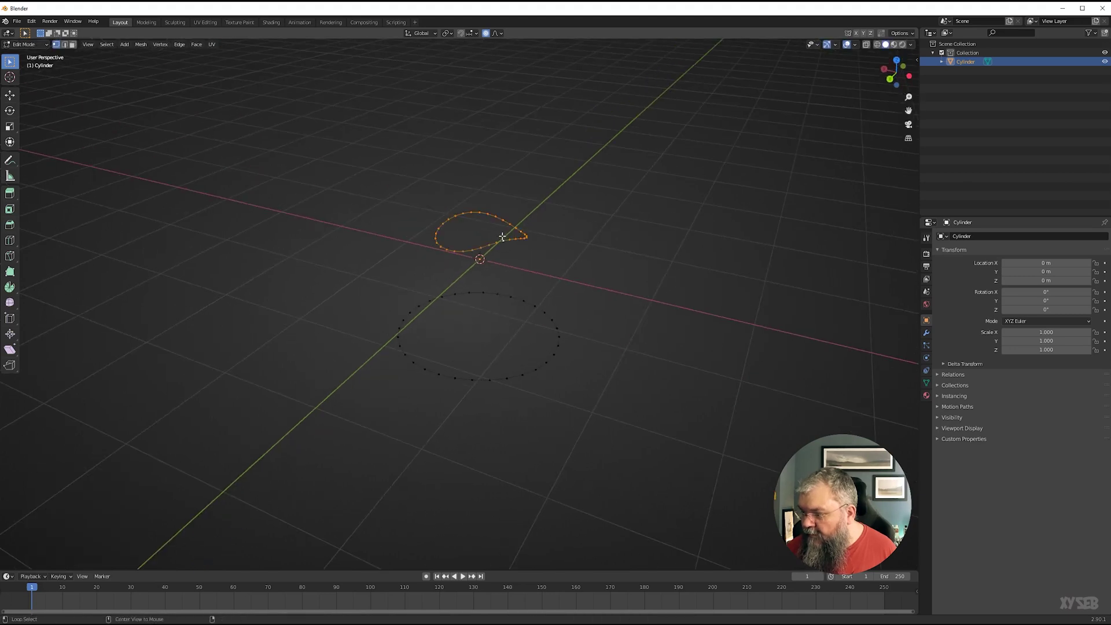
key(shift+d)
key(z)
click(479, 154)
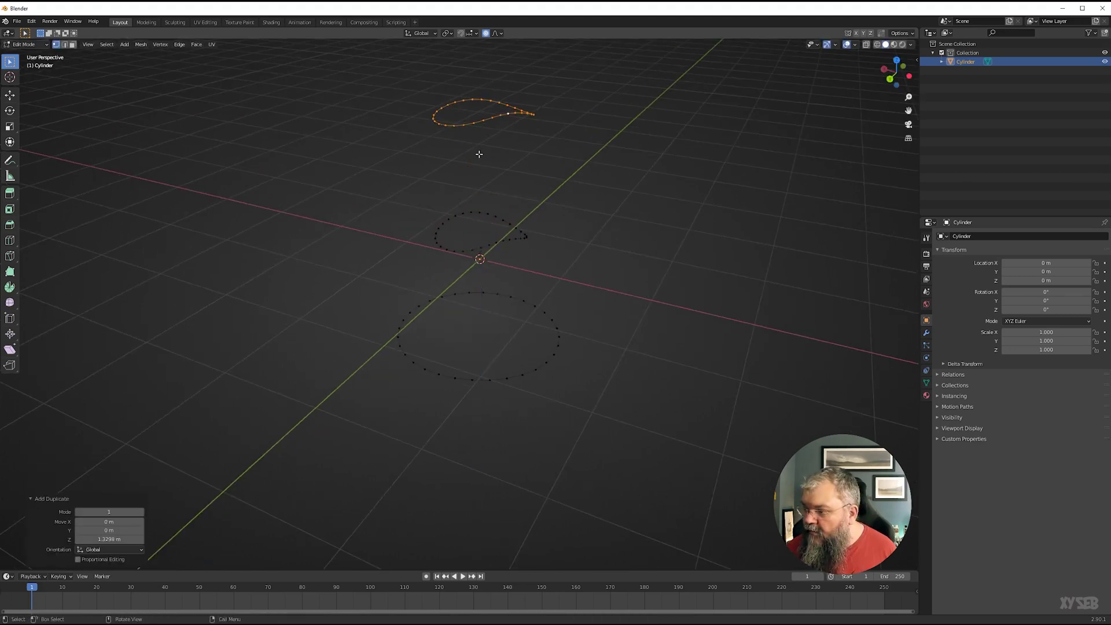
Reshape the topmost loop by moving vertices on two of its sides with proportional editing at size 1.21.
click(509, 113)
key(g)
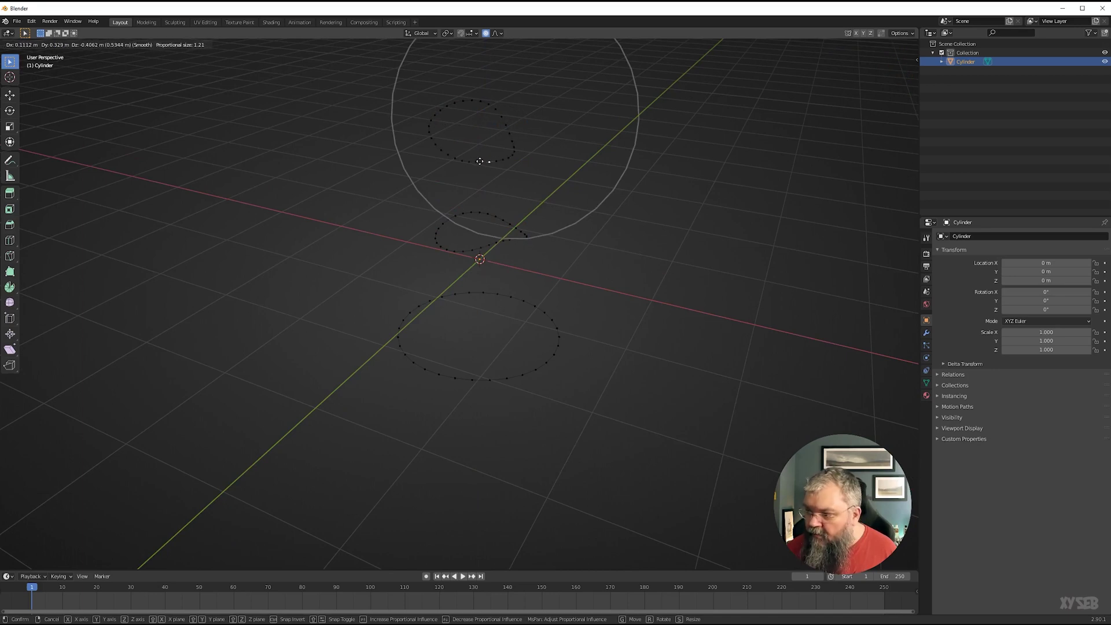
click(479, 161)
middle_drag(472, 142, 404, 124)
key(g)
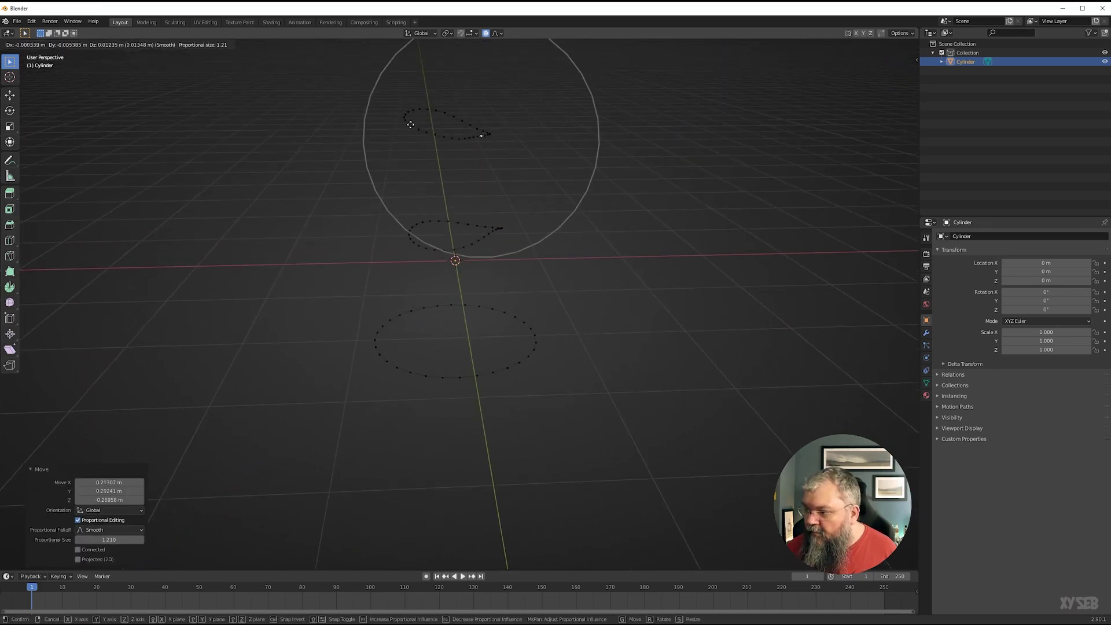
right_click(410, 123)
key(g)
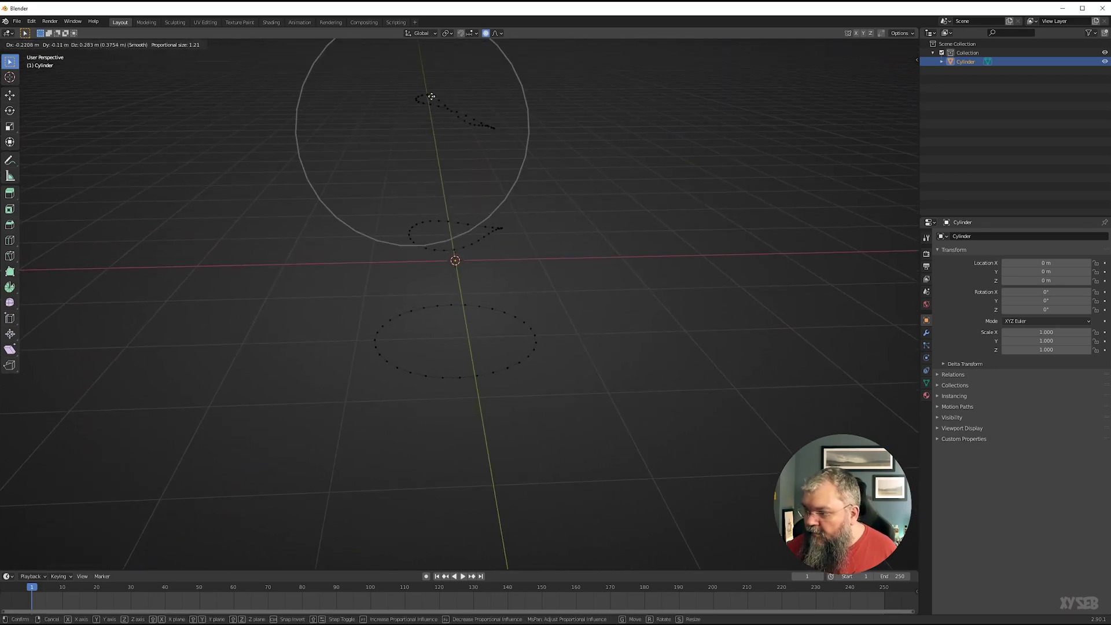
click(431, 97)
Select all three loops in edge select mode and connect them with Bridge Edge Loops.
key(Tab)
middle_drag(471, 193, 450, 267)
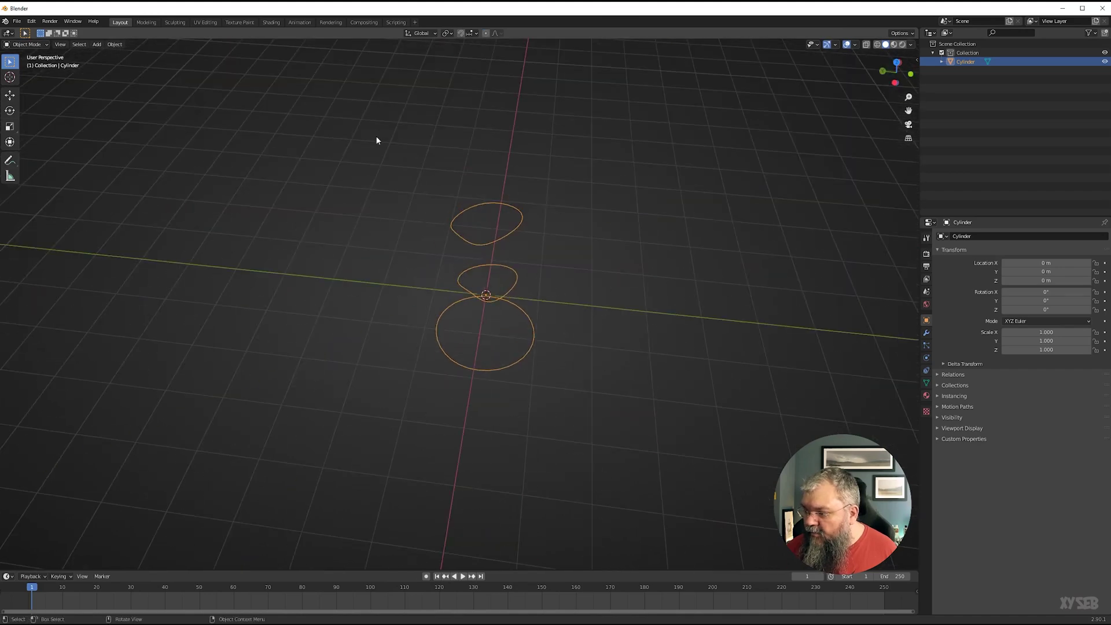
key(Tab)
key(a)
middle_drag(347, 376, 443, 342)
scroll(442, 364, up, 3)
right_click(435, 343)
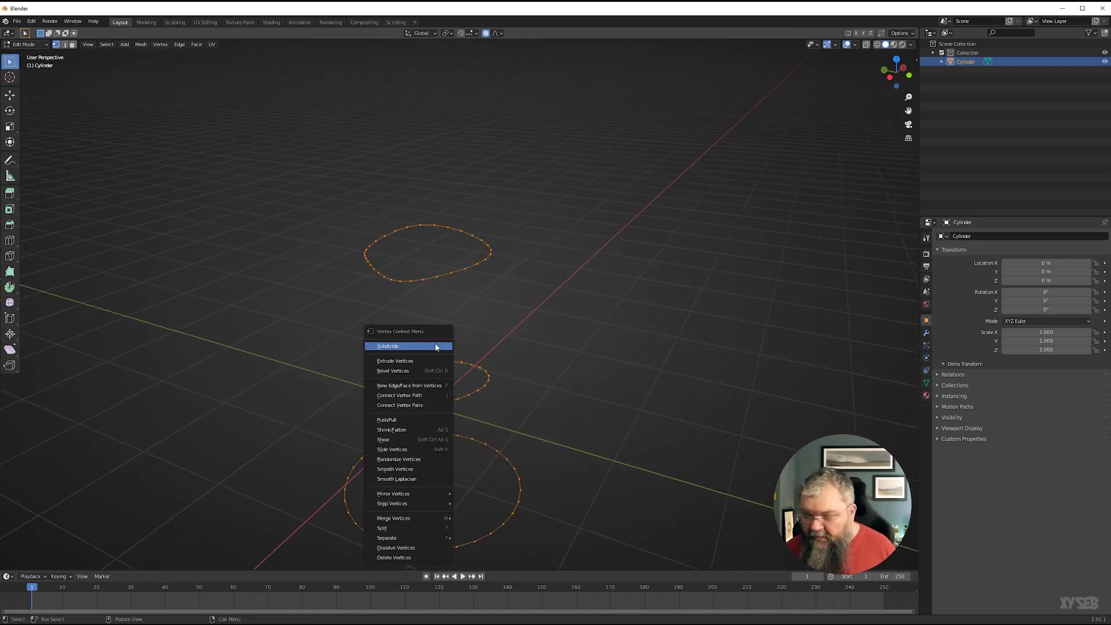
key(2)
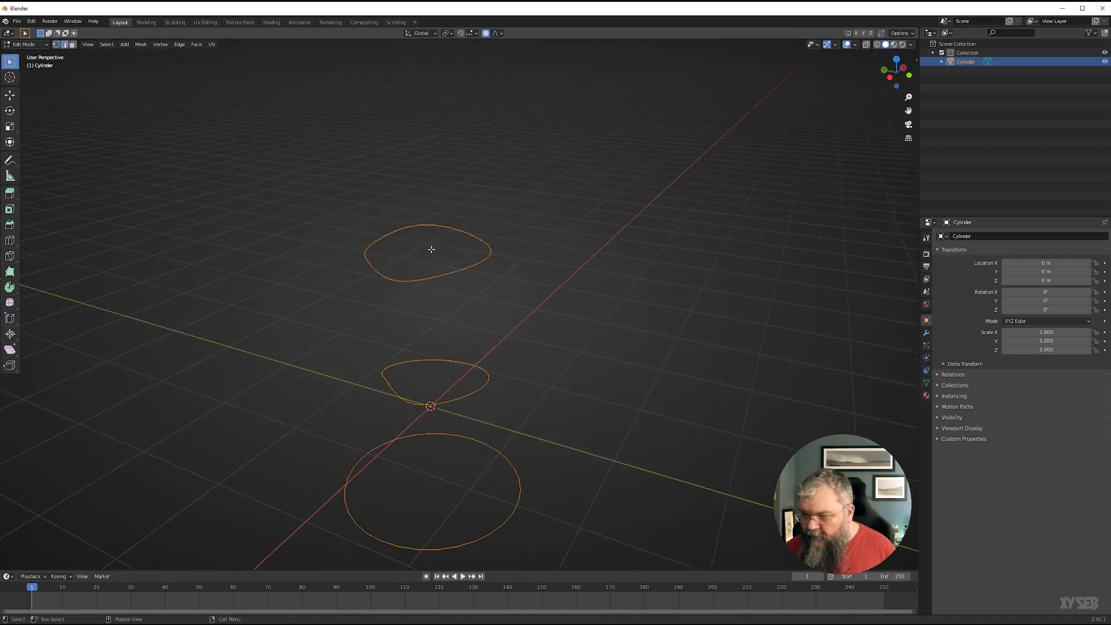
right_click(435, 271)
click(435, 272)
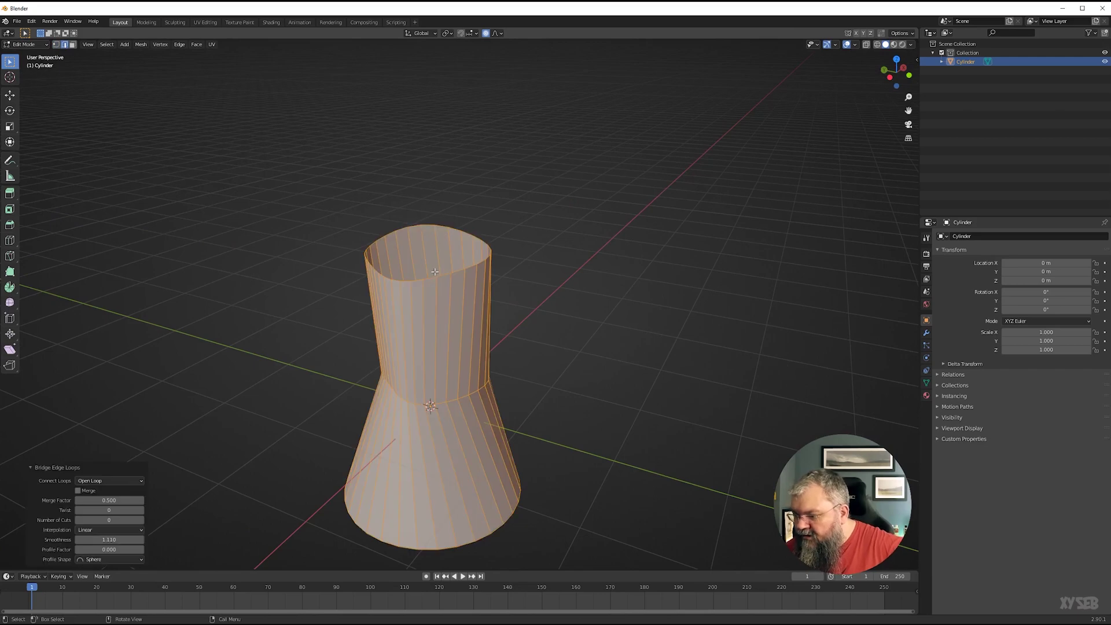
Set the bridge's interpolation to Blend Path and its number of cuts to 5.
middle_drag(448, 387, 70, 369)
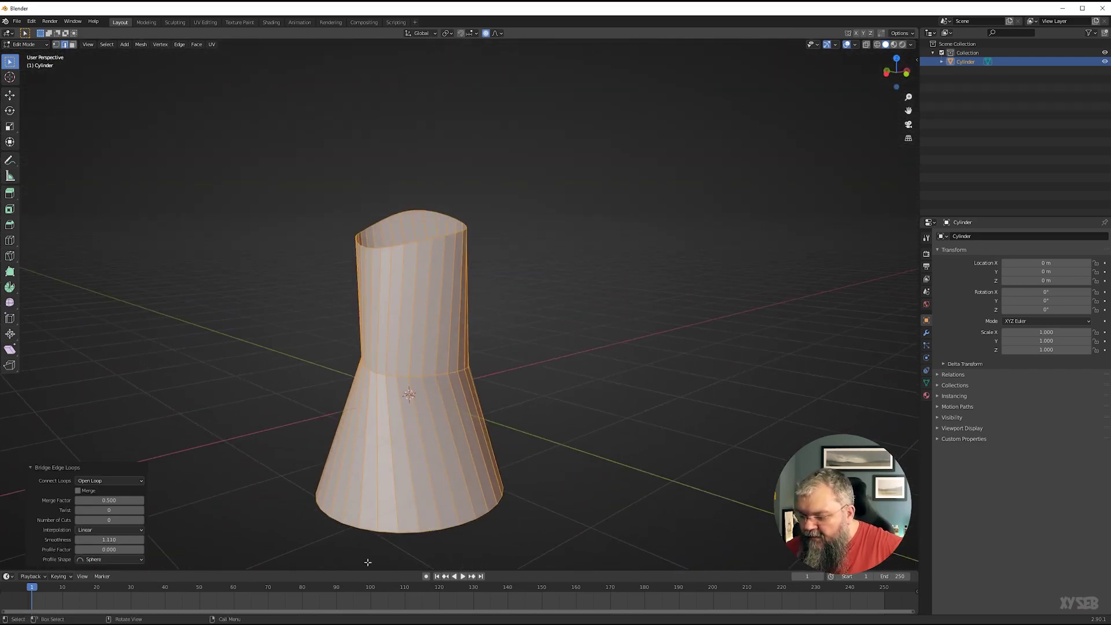
middle_drag(307, 468, 384, 501)
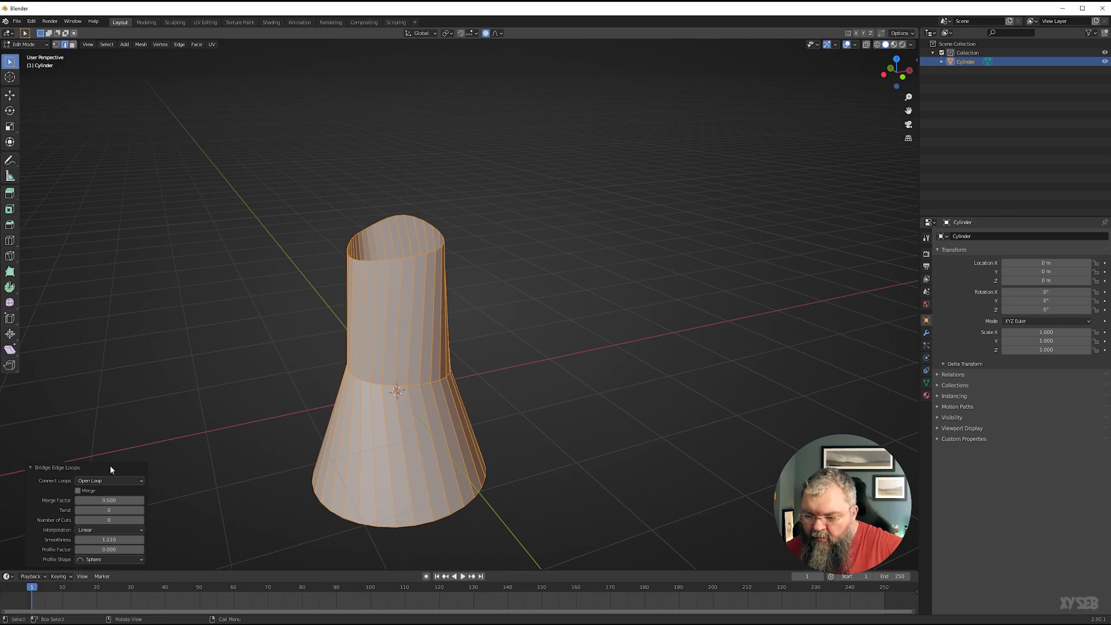
click(103, 481)
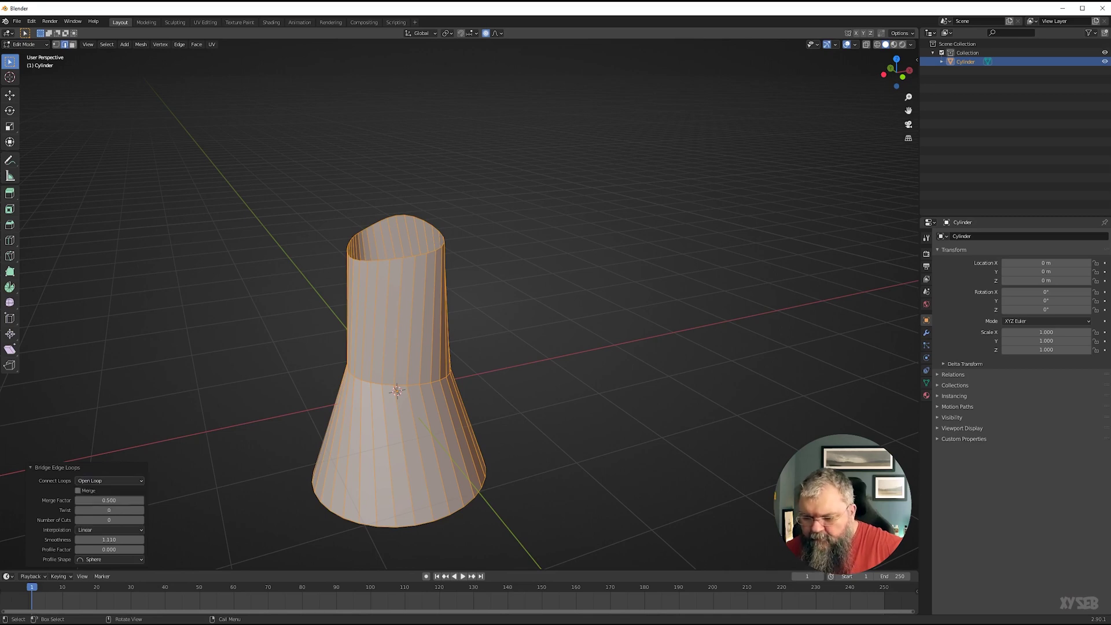
click(98, 530)
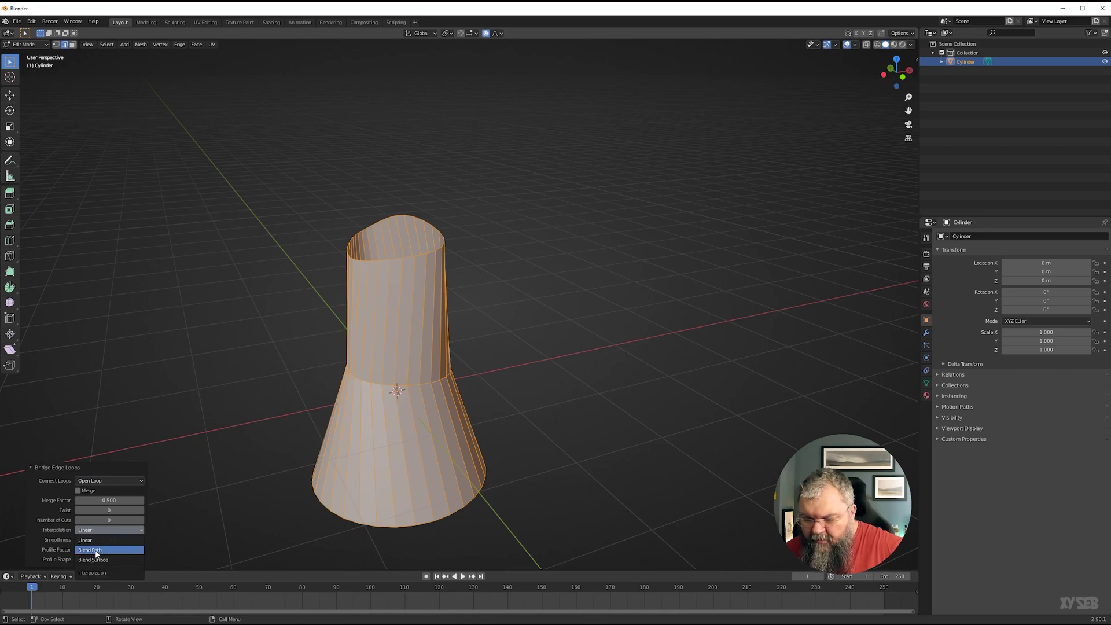
click(97, 550)
click(141, 520)
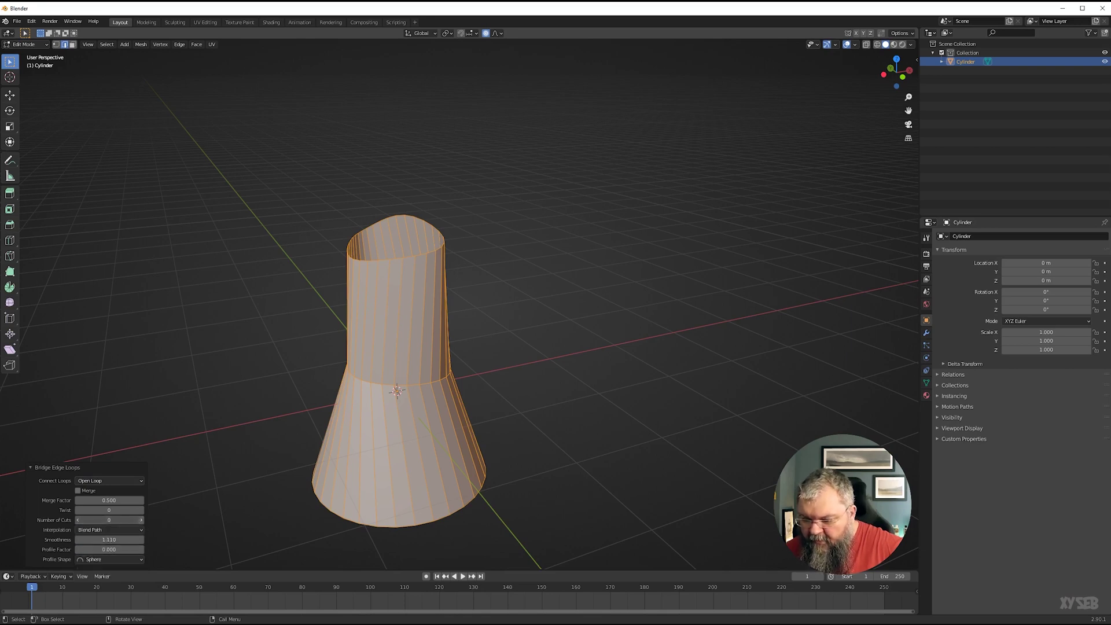
click(141, 520)
click(141, 521)
click(141, 520)
click(142, 521)
middle_drag(474, 505, 337, 457)
Try a bridge smoothness of 0, and set it to 1 for comparison.
click(109, 539)
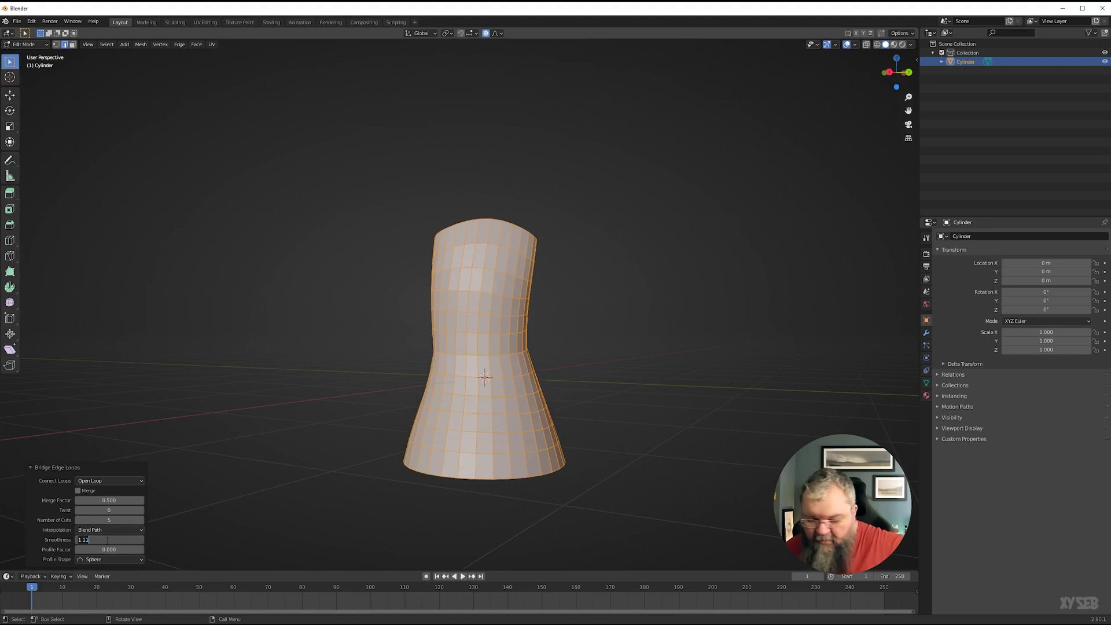
text(0)
key(Return)
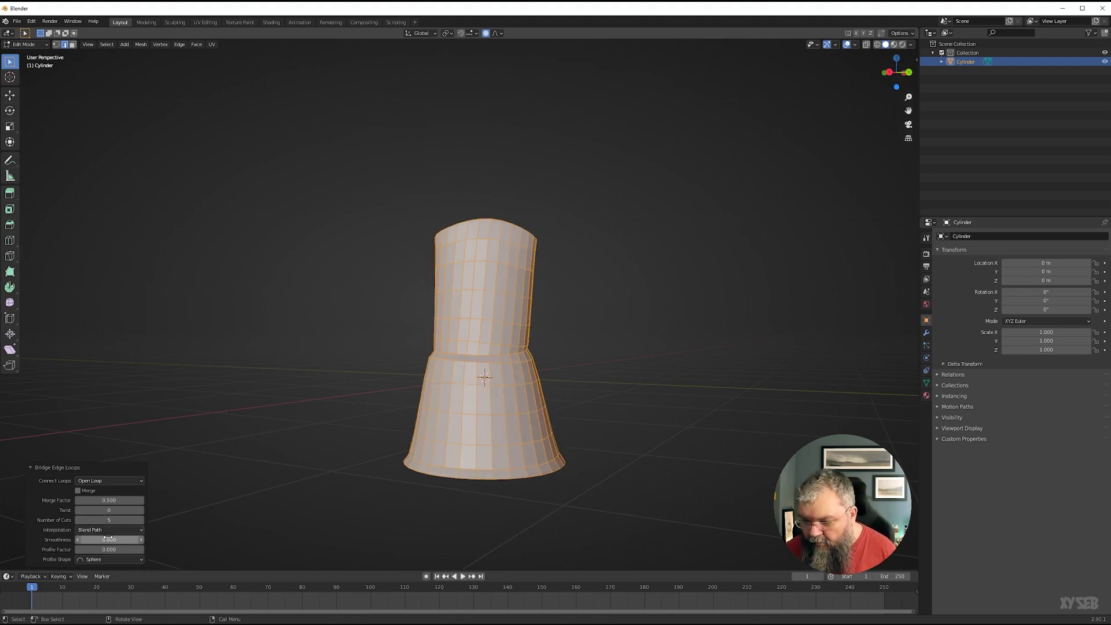
click(107, 538)
text(1)
key(Return)
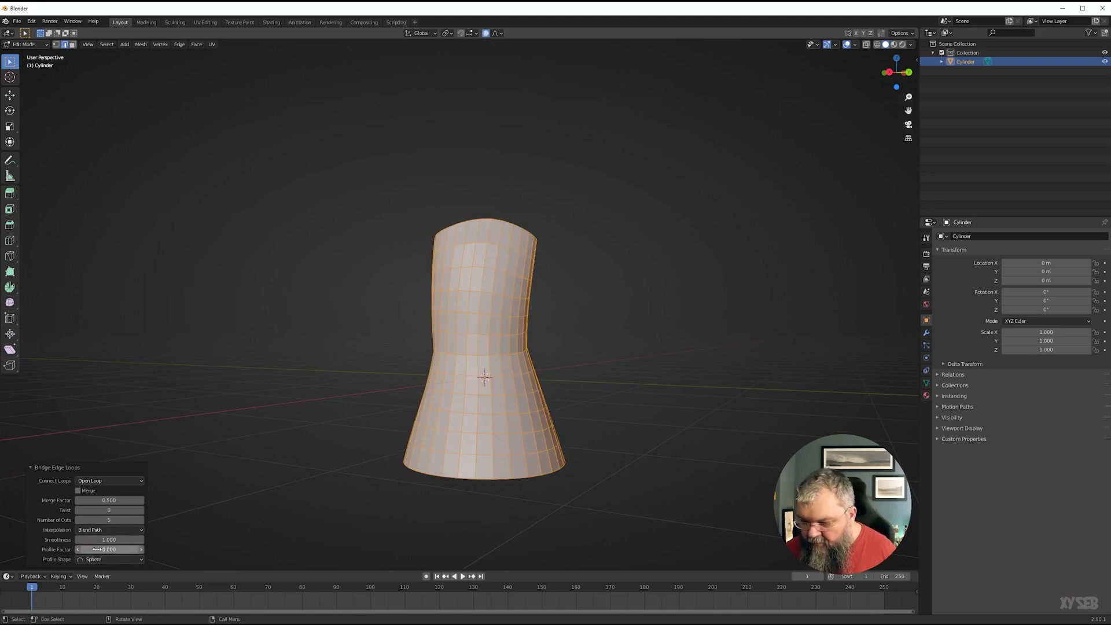
Set the bridge's profile shape to Smooth and its smoothness to 1.28, and inspect the surface from several sides.
click(110, 559)
click(101, 549)
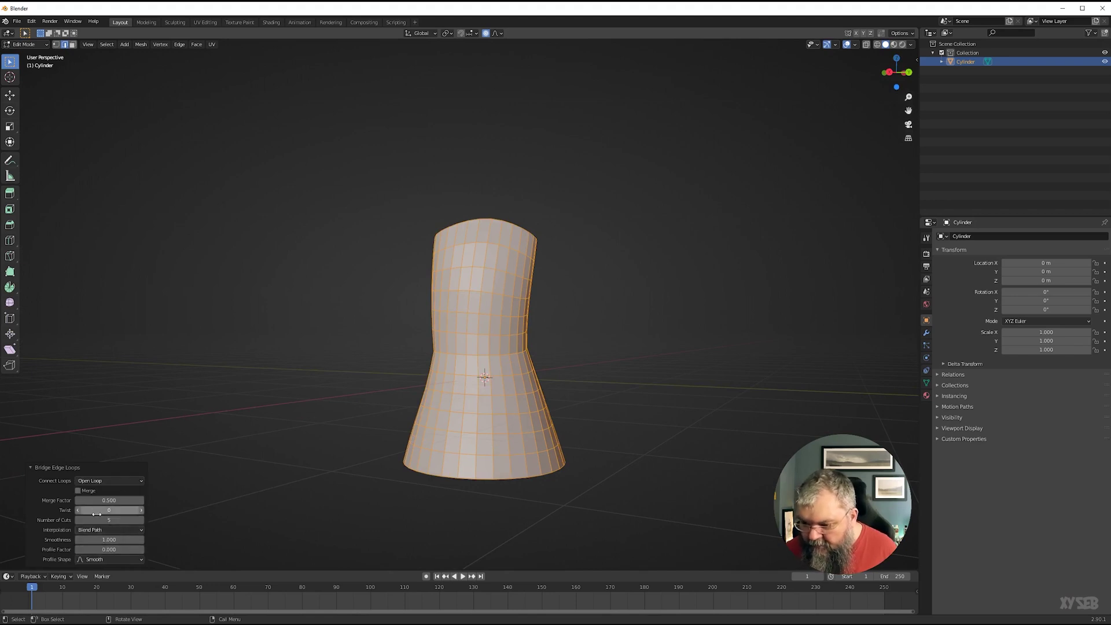
drag(113, 539, 144, 540)
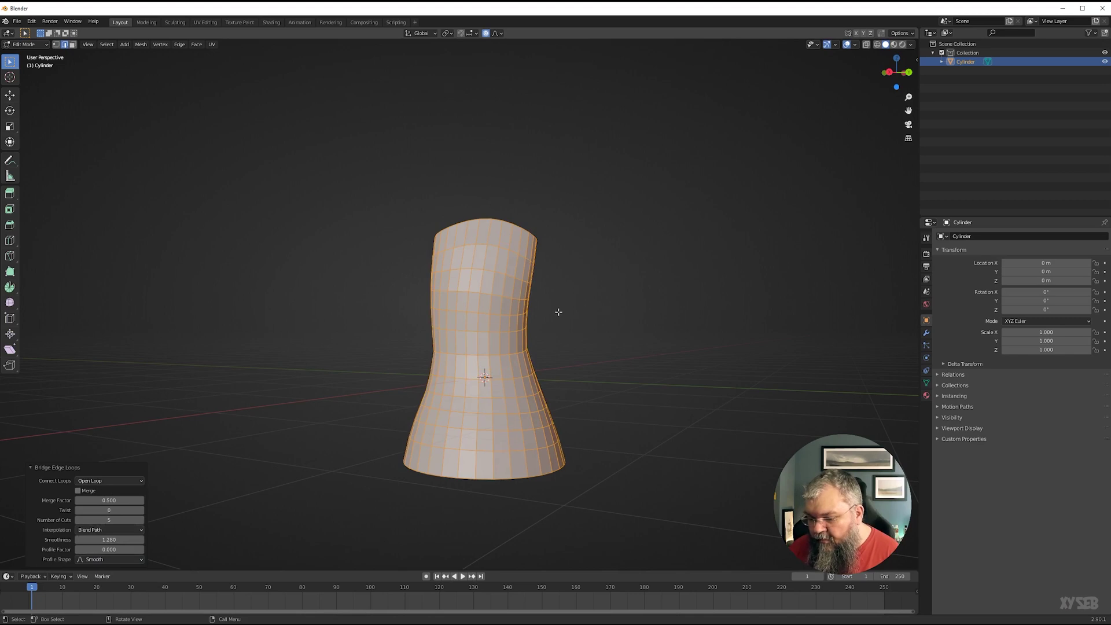
middle_drag(558, 312, 395, 391)
middle_drag(410, 247, 567, 273)
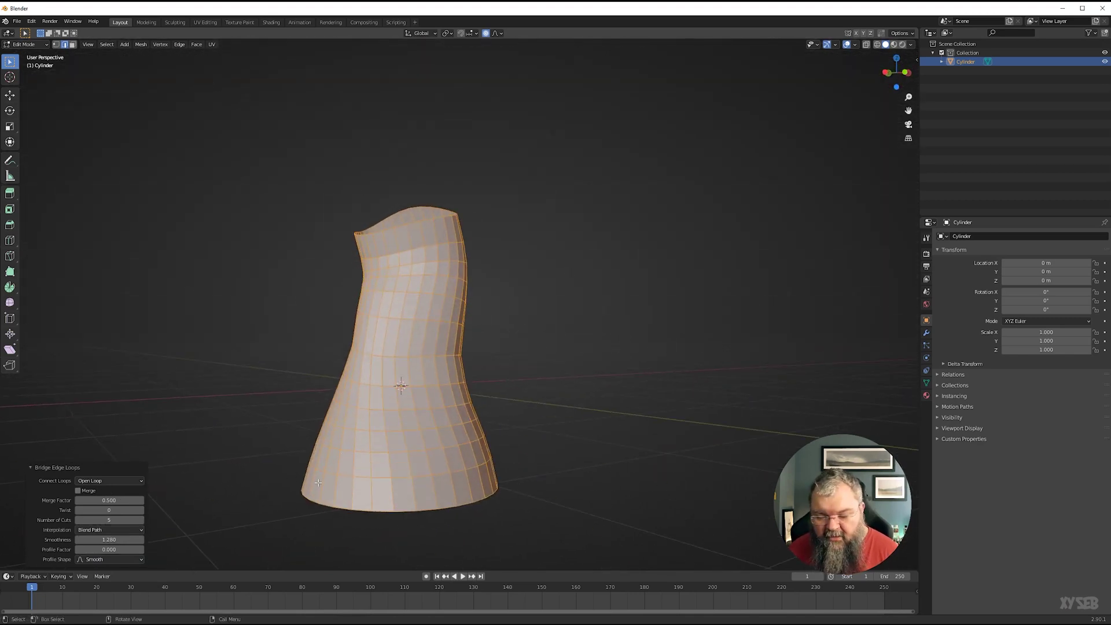
click(103, 481)
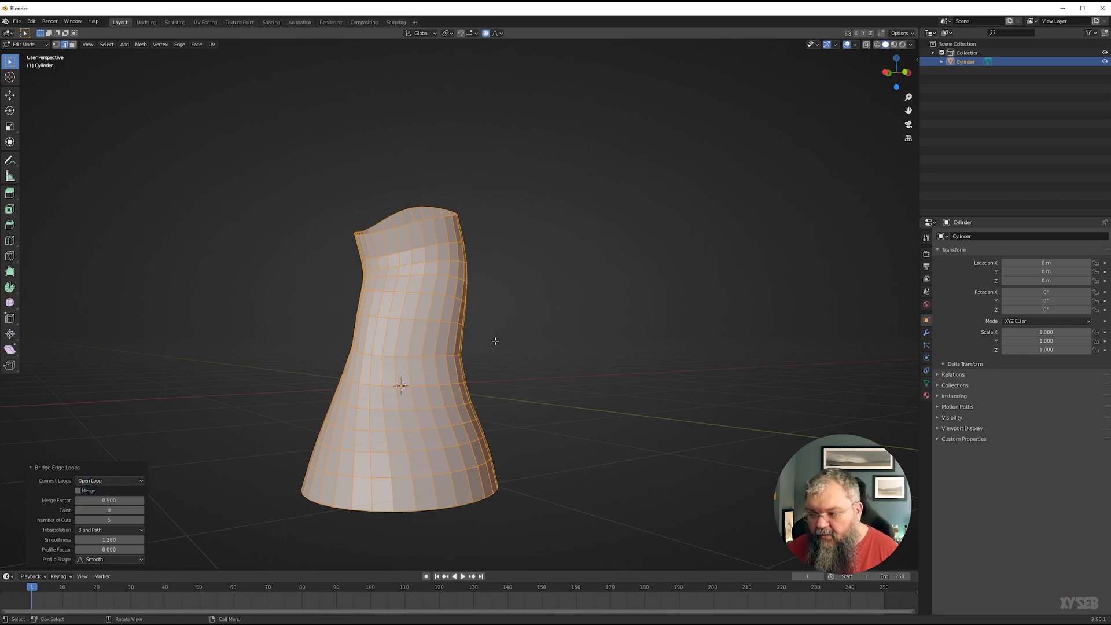
middle_drag(425, 362, 409, 368)
Undo the bridge, leaving the three separate edge loops selected.
click(613, 388)
key(ctrl+z)
key(ctrl+z)
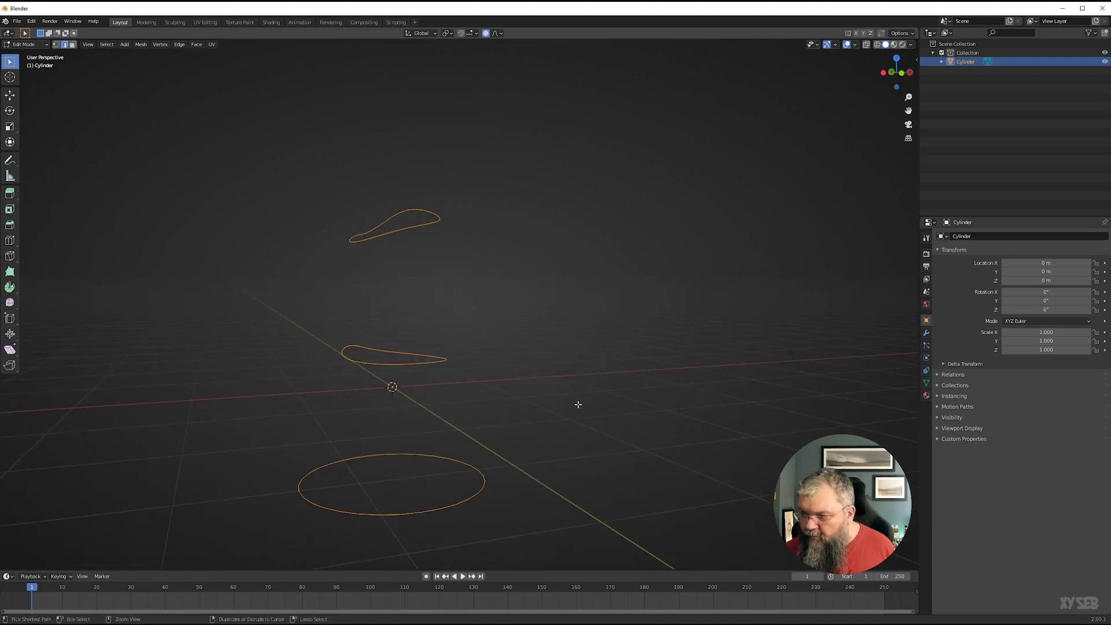
Duplicate the topmost loop in front view, placing the copy about 1.48 m toward negative X and 0.12 m lower.
alt+click(409, 229)
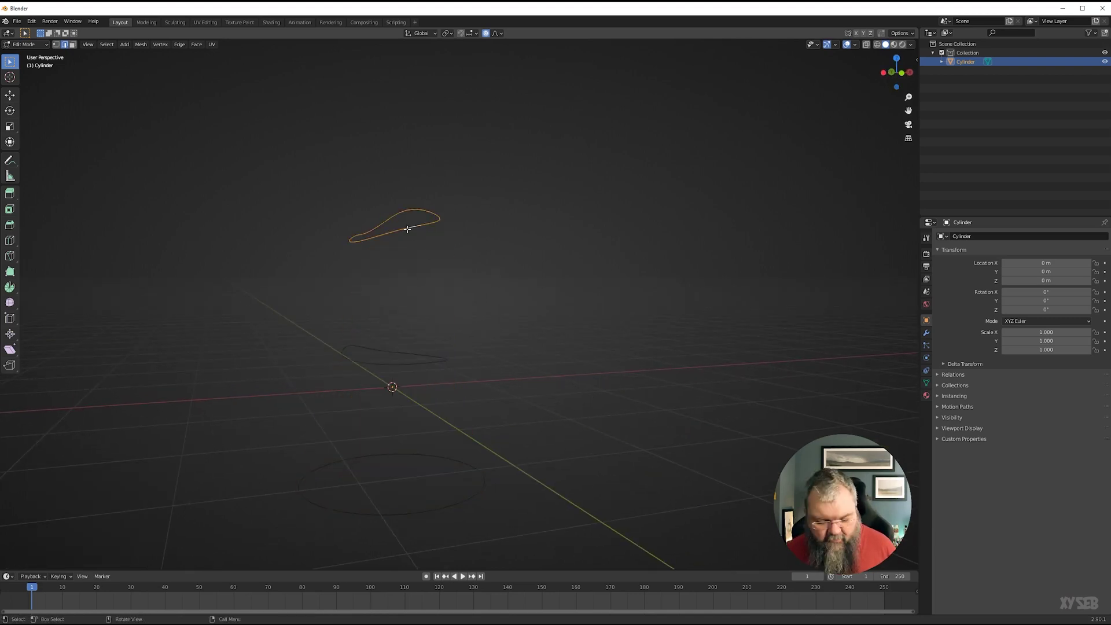
key(KP_1)
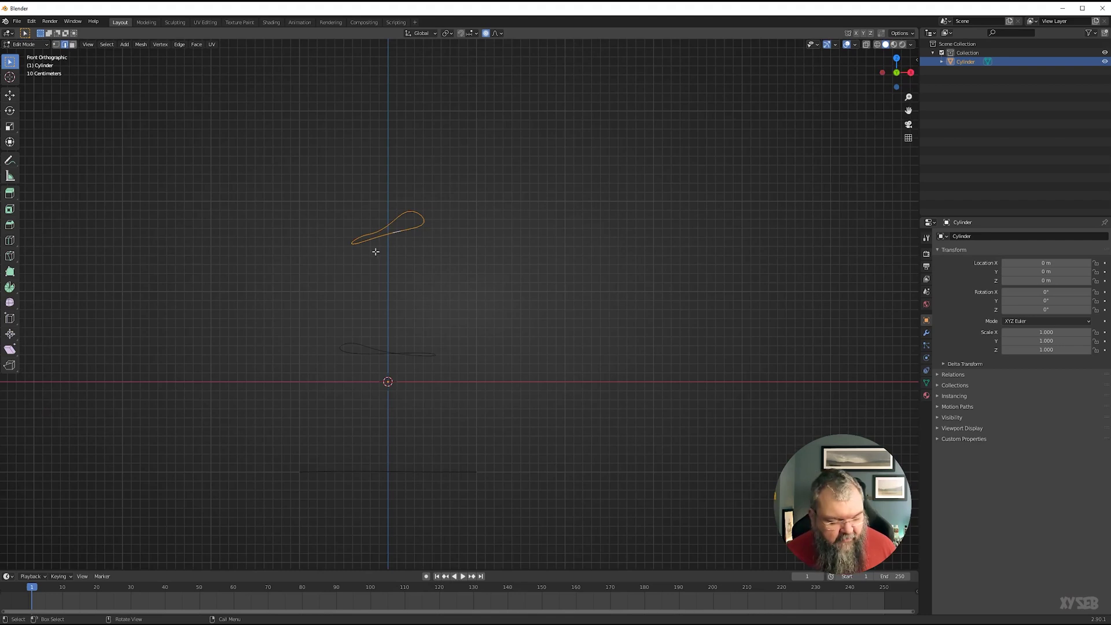
key(g)
click(342, 274)
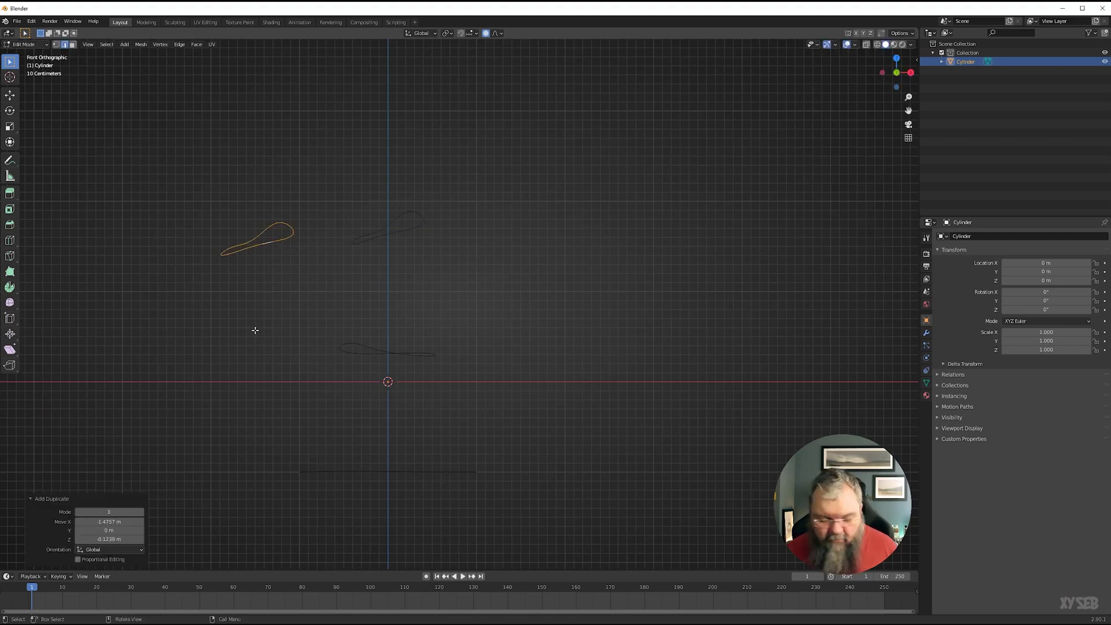
Turn the copied loop counterclockwise until nearly upright, finishing with a 14.7° rotation, and place it above the original loop, just beside the Z axis.
key(r)
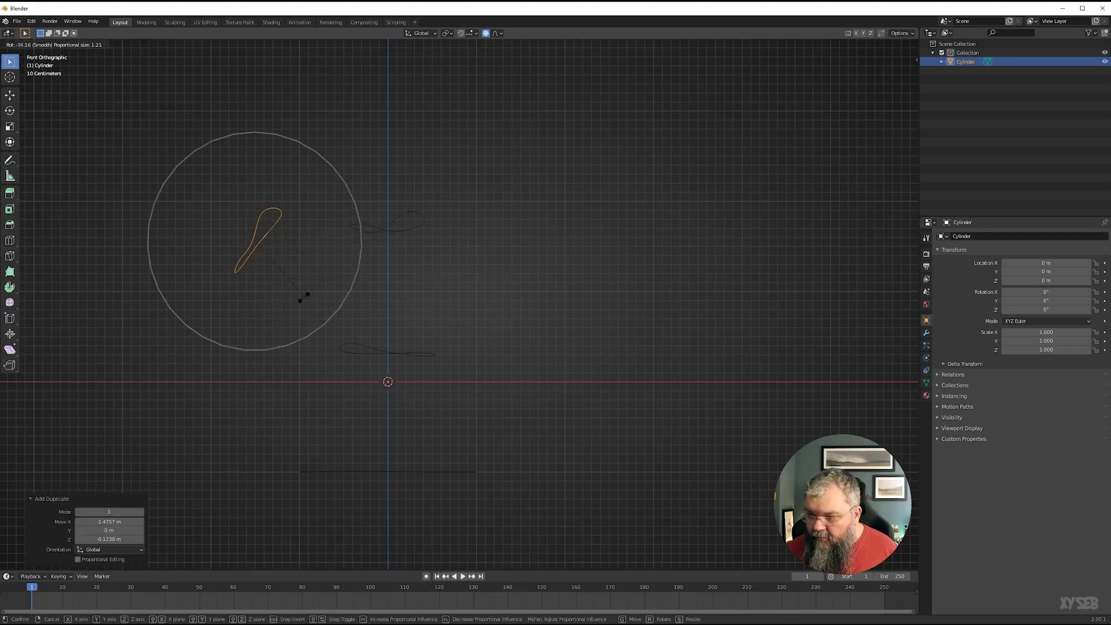
click(299, 298)
key(g)
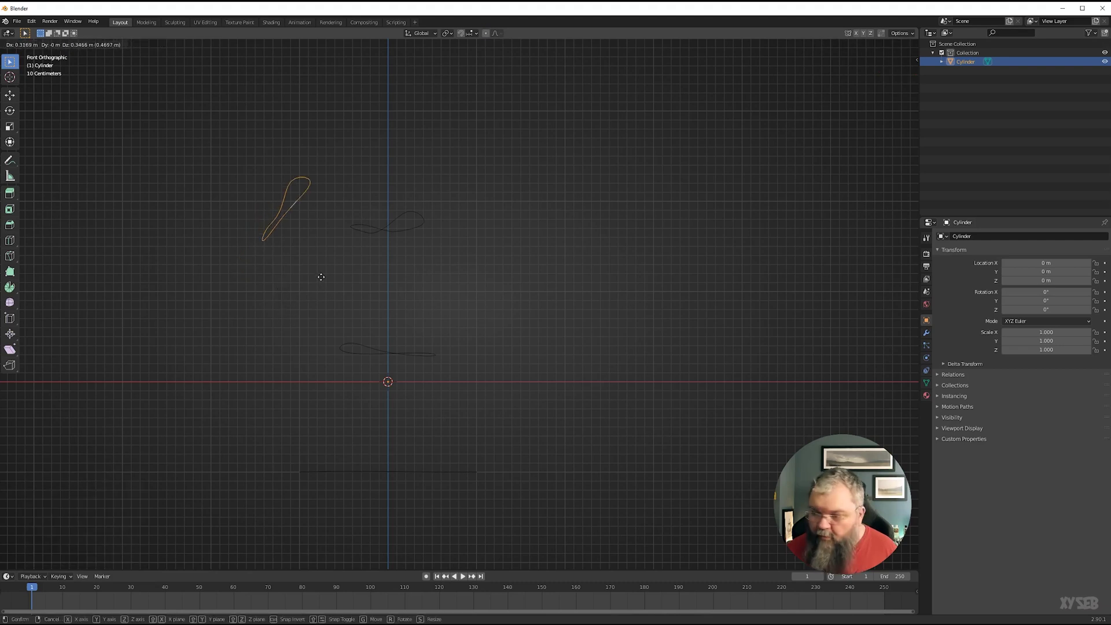
click(305, 268)
key(r)
key(g)
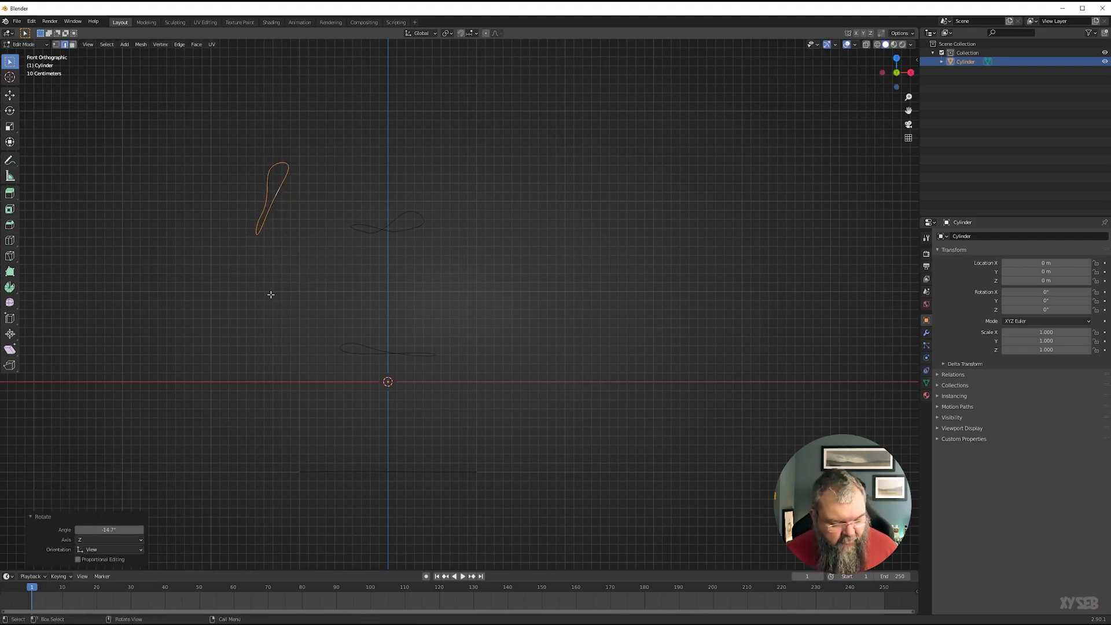
click(352, 213)
Duplicate the upright loop about 0.9 m toward negative X and 0.7 m lower, and rotate the copy 87.4° counterclockwise.
key(shift+d)
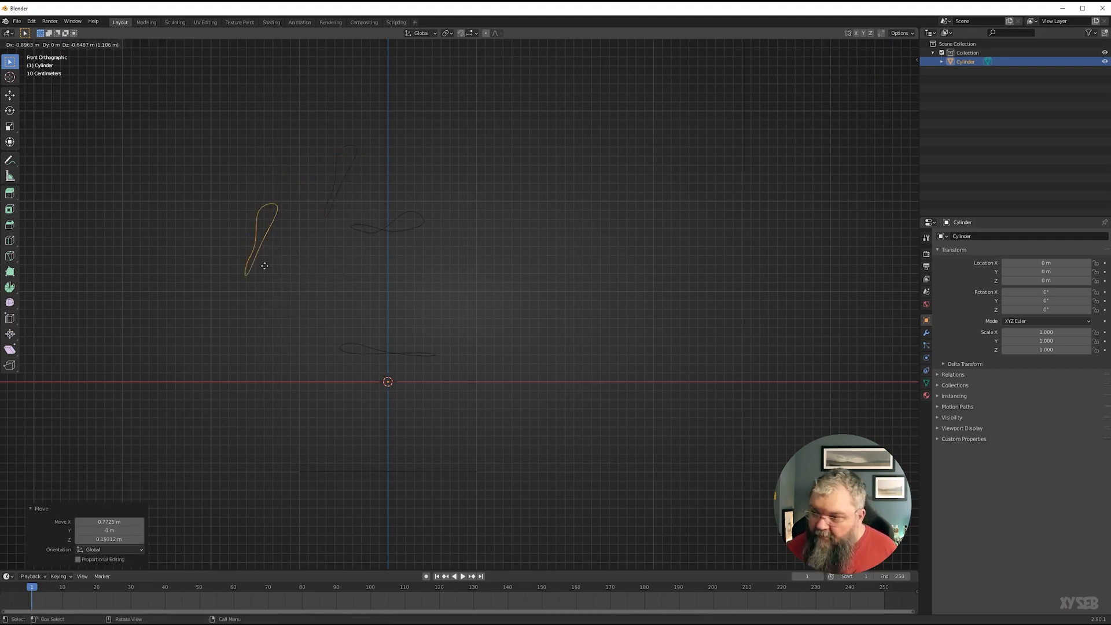
click(260, 269)
key(r)
Duplicate that loop about 0.12 m toward negative X and 1.18 m lower, and rotate the copy about 16° counterclockwise to nearly level.
key(g)
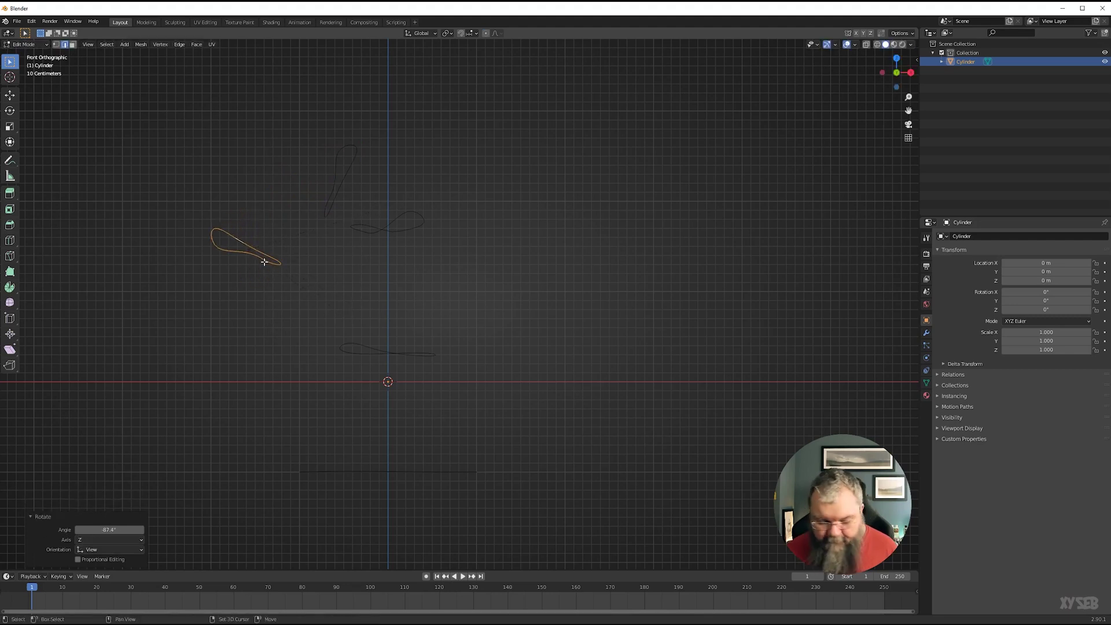
click(258, 372)
key(r)
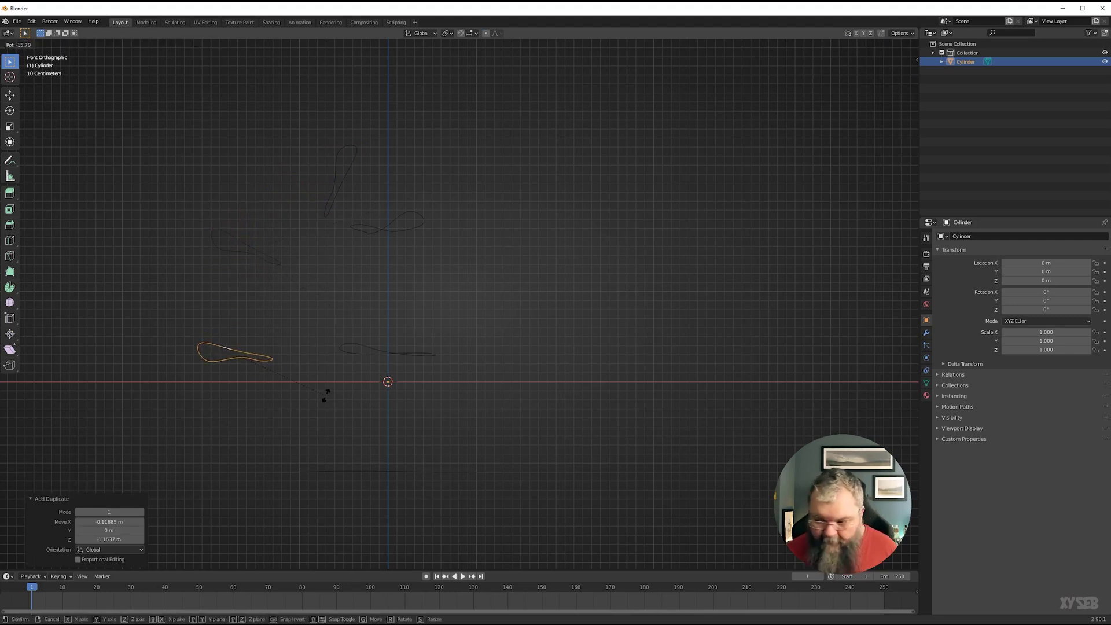
click(322, 391)
Duplicate the nearly level loop about 0.15 m toward negative X and 1.40 m lower, and rotate the copy 52.3° counterclockwise.
key(g)
click(238, 473)
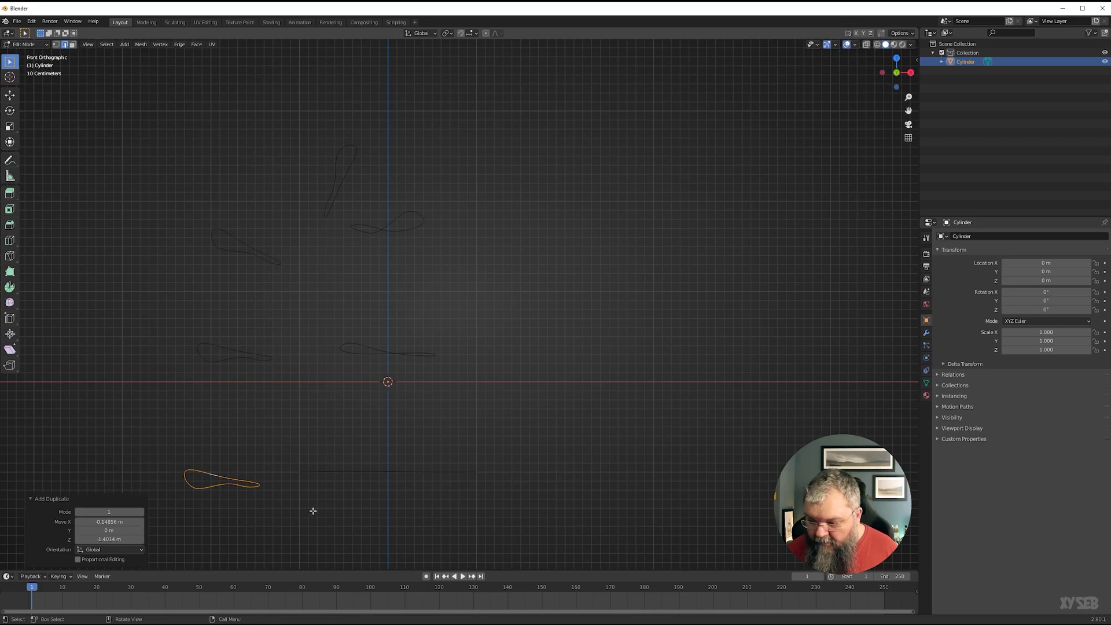
key(r)
click(307, 431)
Duplicate the lowest loop about 0.60 m toward positive X and 0.53 m lower, and rotate the copy 37.9° counterclockwise to nearly vertical.
key(shift+d)
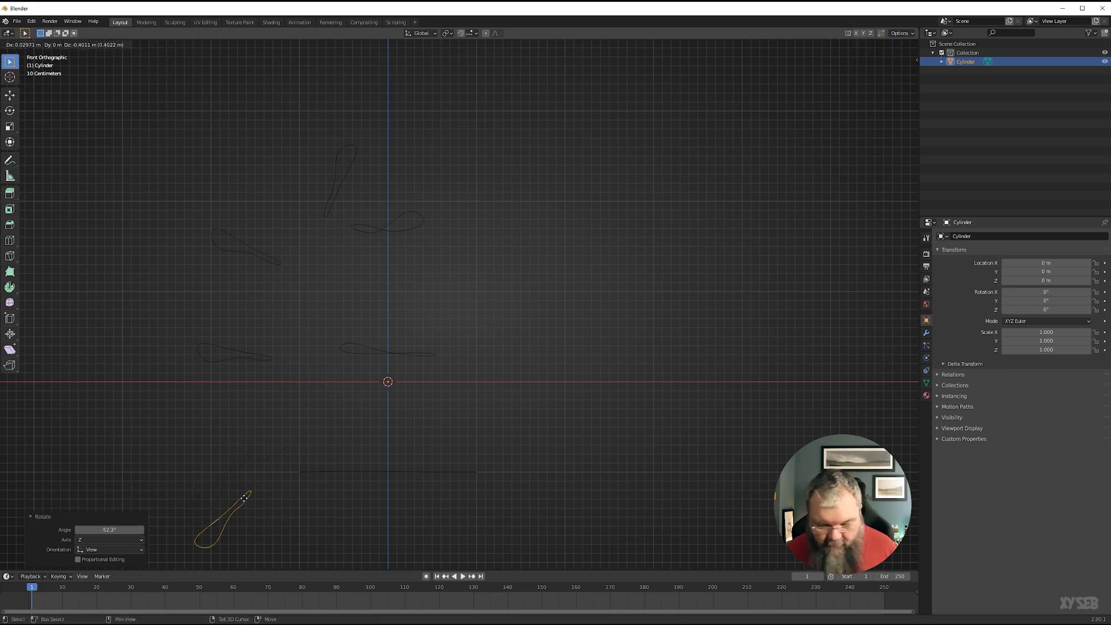
click(283, 488)
key(r)
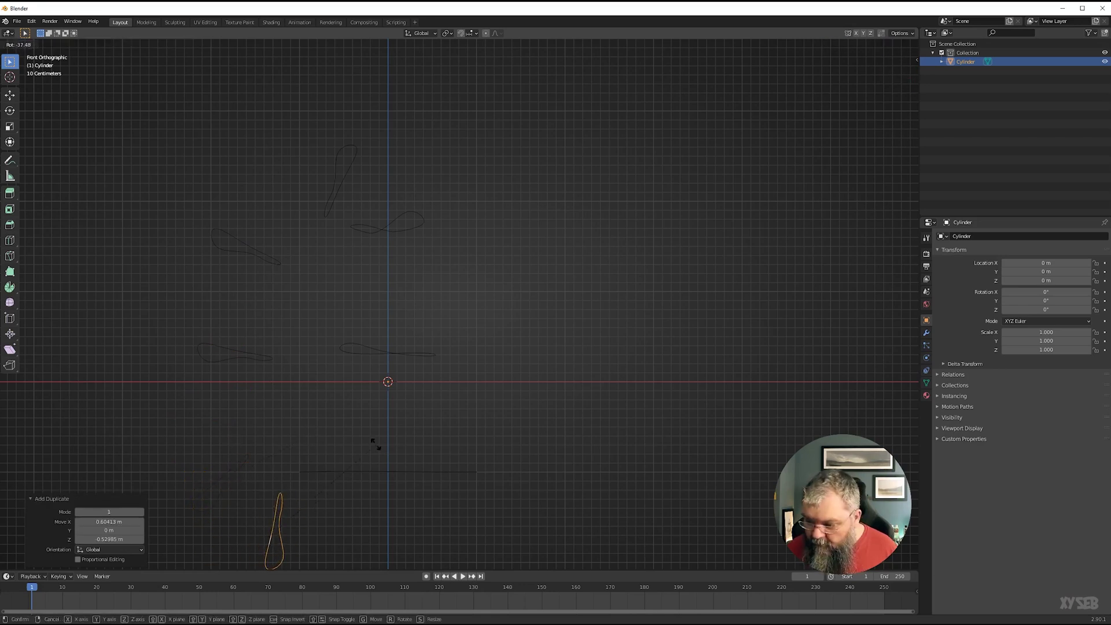
click(372, 441)
Select all the edge loops and connect them in sequence with Bridge Edge Loops.
middle_drag(372, 441, 454, 325)
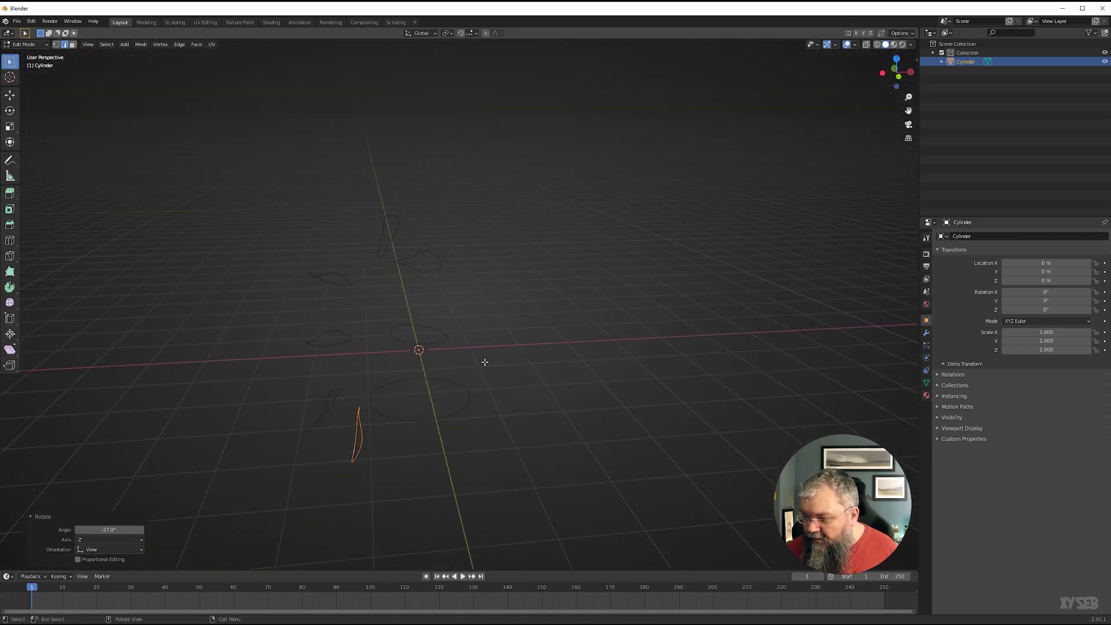
key(a)
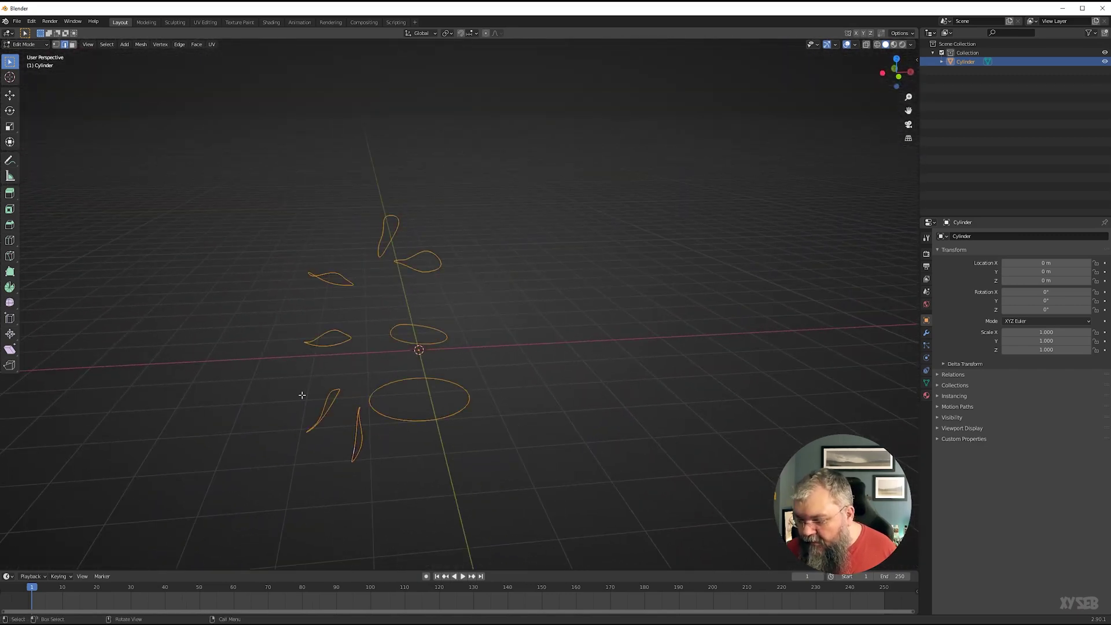
right_click(332, 317)
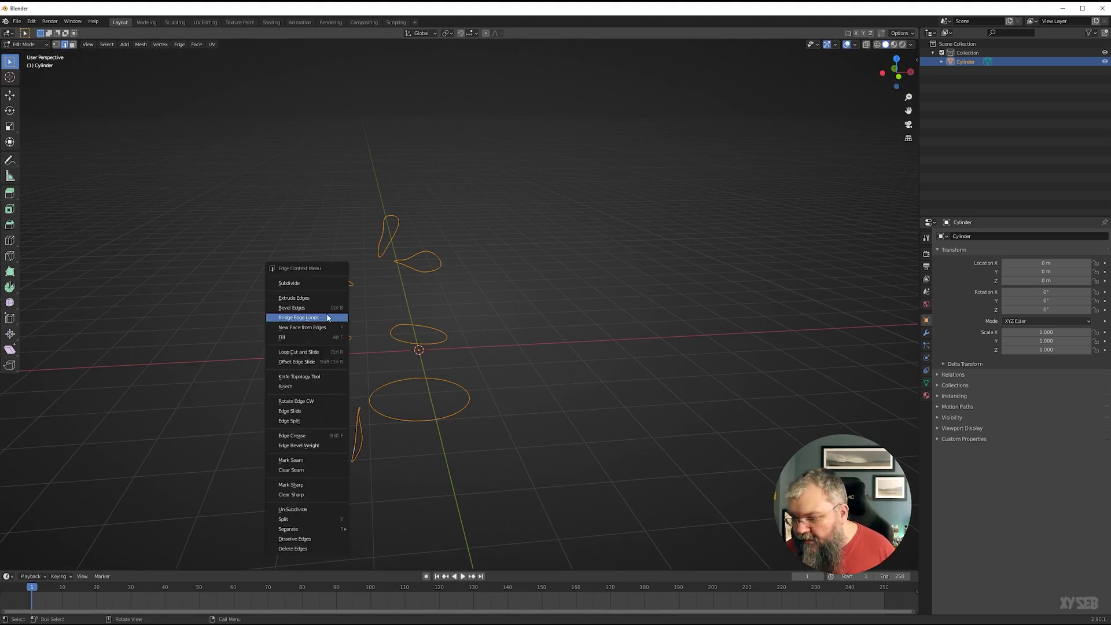
click(342, 316)
Set the bridge's Connect Loops option to Closed Loop and inspect the ring-shaped surface from several sides.
click(102, 480)
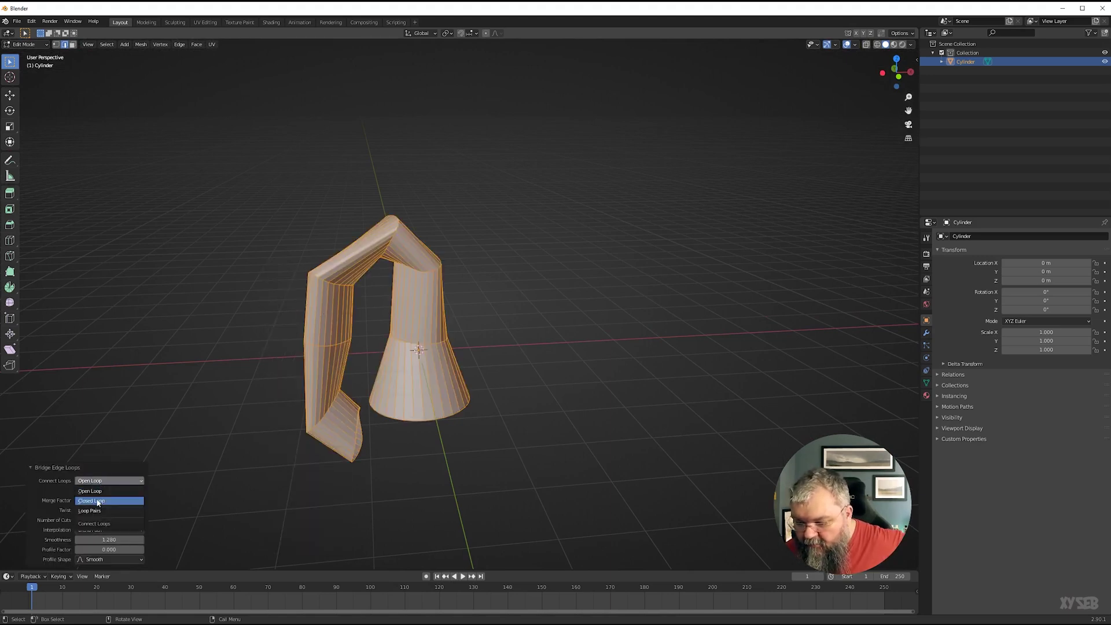
click(100, 500)
middle_drag(493, 475, 503, 401)
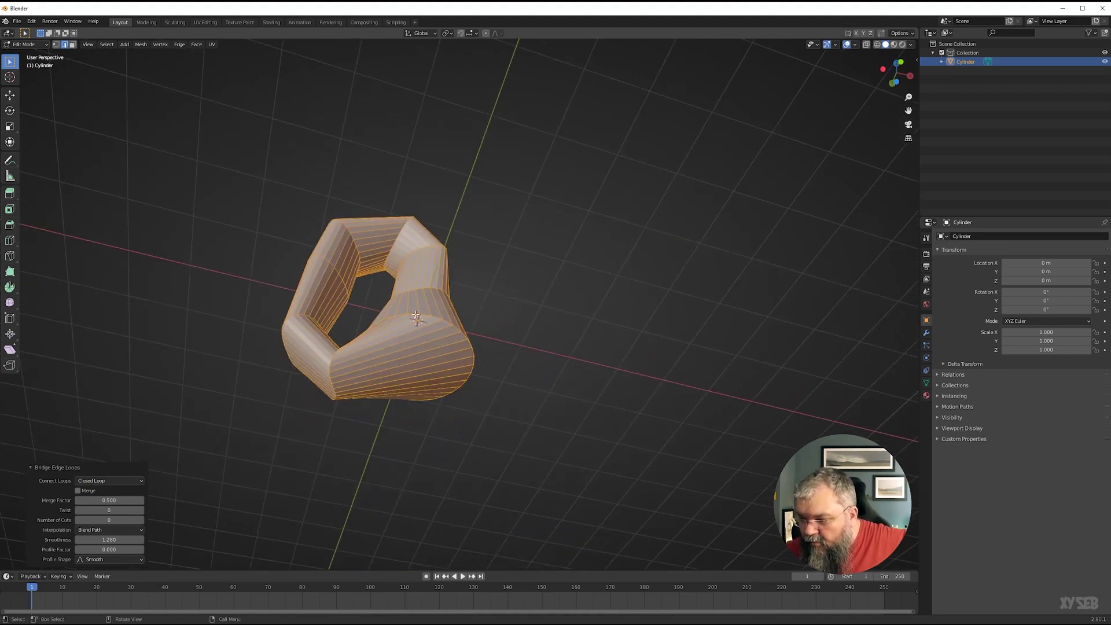
middle_drag(503, 401, 329, 435)
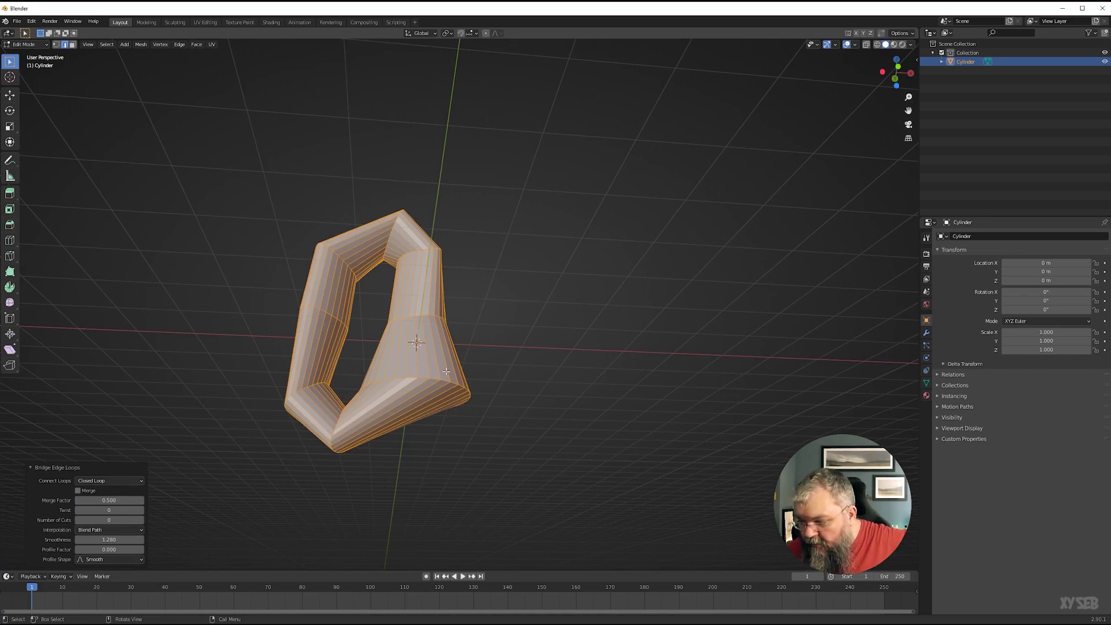
middle_drag(455, 372, 292, 412)
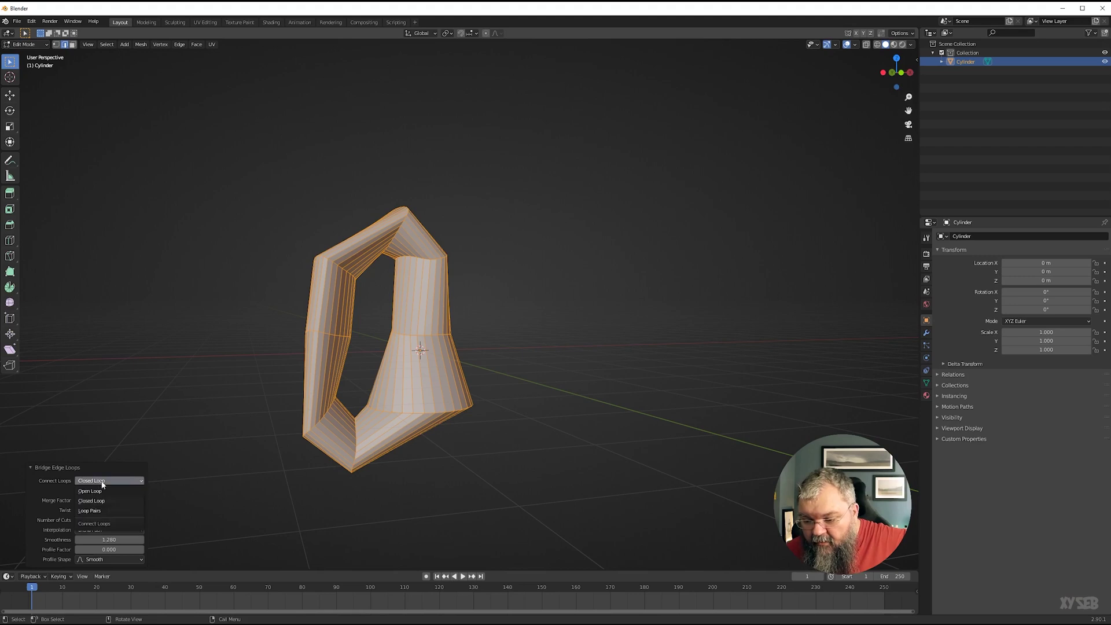
middle_drag(515, 403, 397, 389)
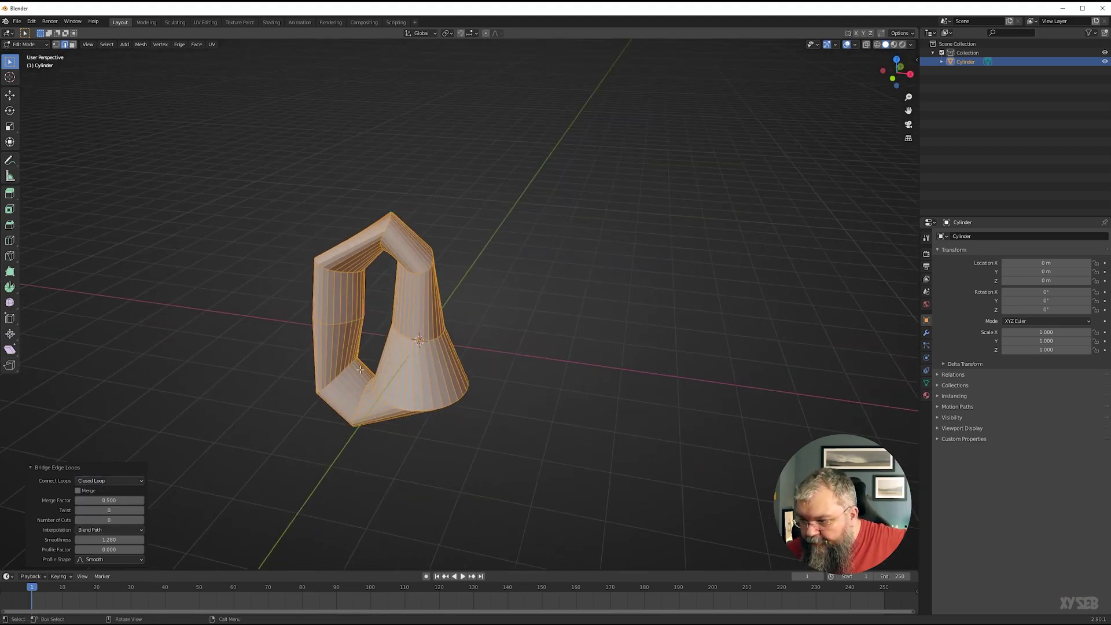
middle_drag(432, 380, 461, 368)
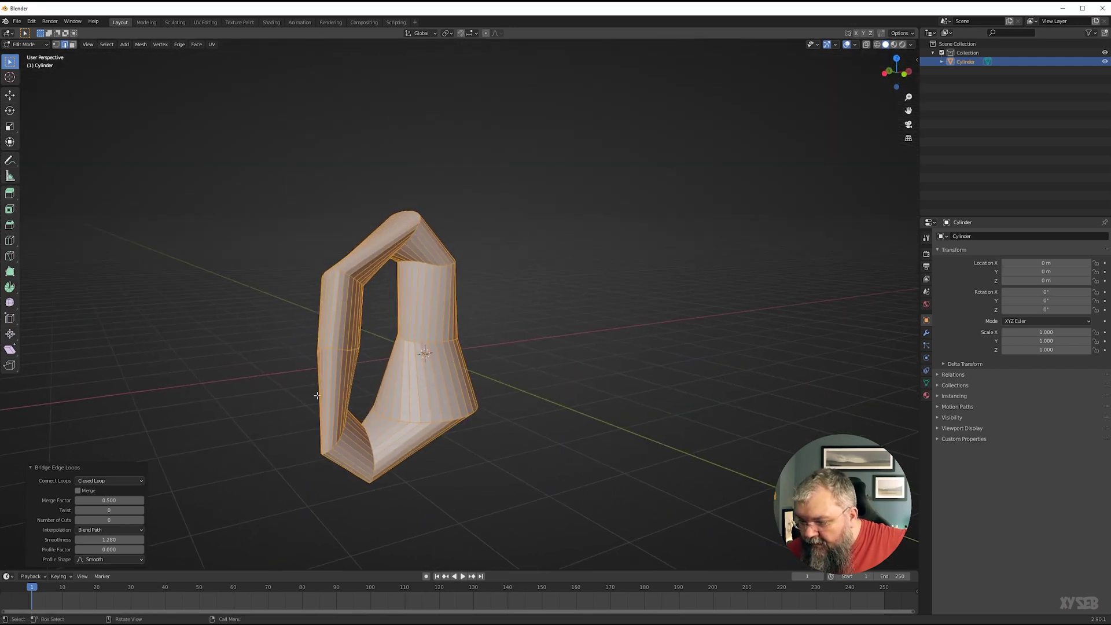
Switch the bridge's Connect Loops option to Loop Pairs and view the separate bridged segments from below.
click(107, 481)
click(110, 510)
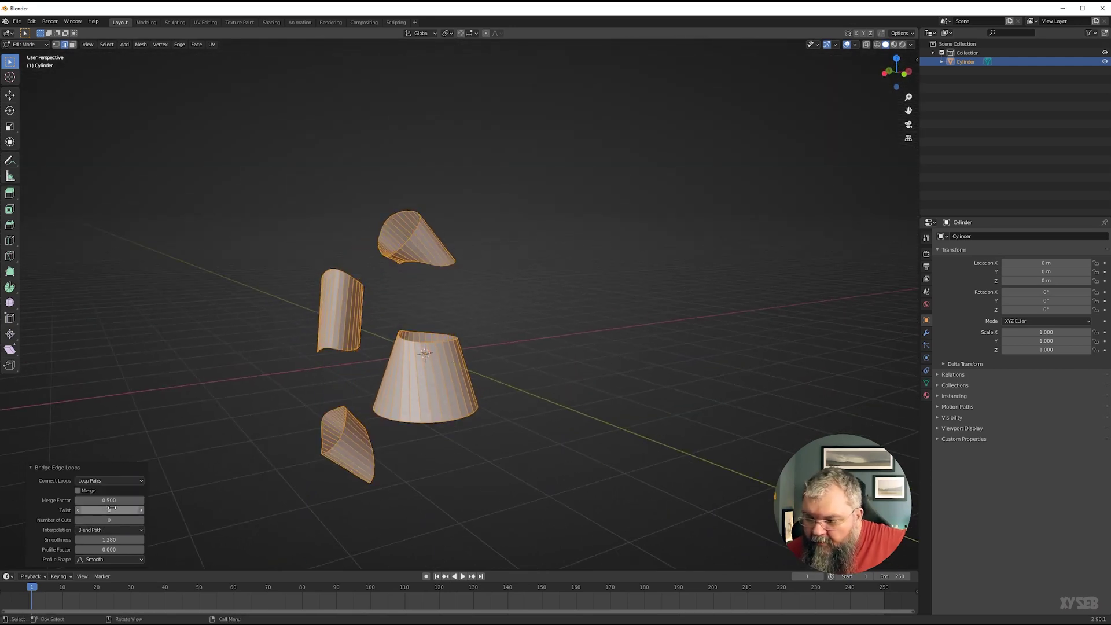
middle_drag(422, 480, 433, 404)
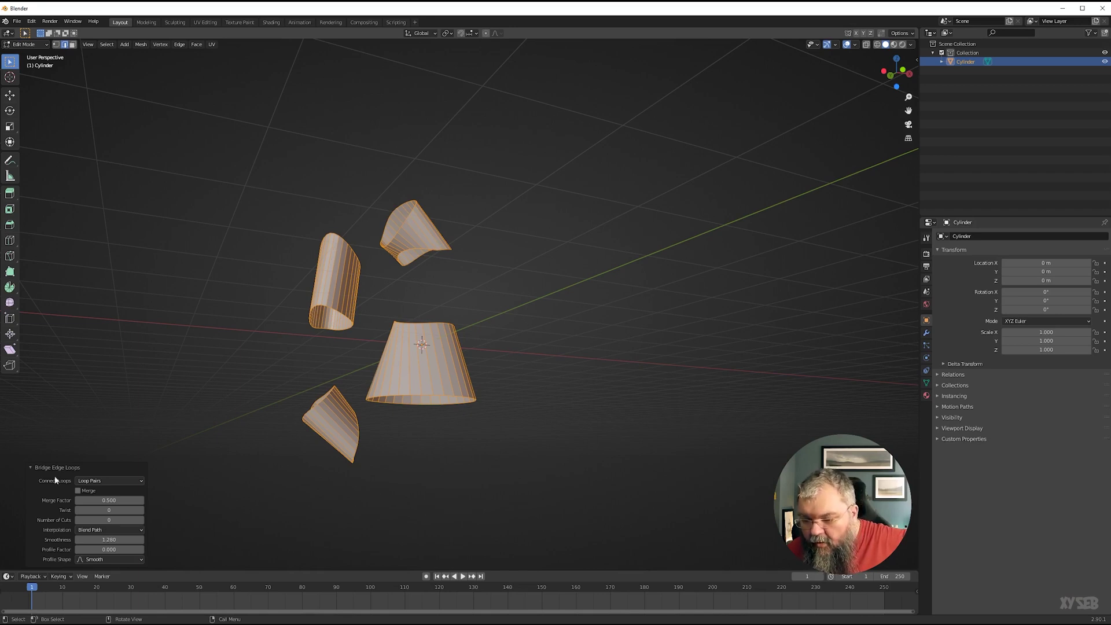
Set the bridge's Connect Loops option back to Open Loop and orbit around the surface.
click(107, 481)
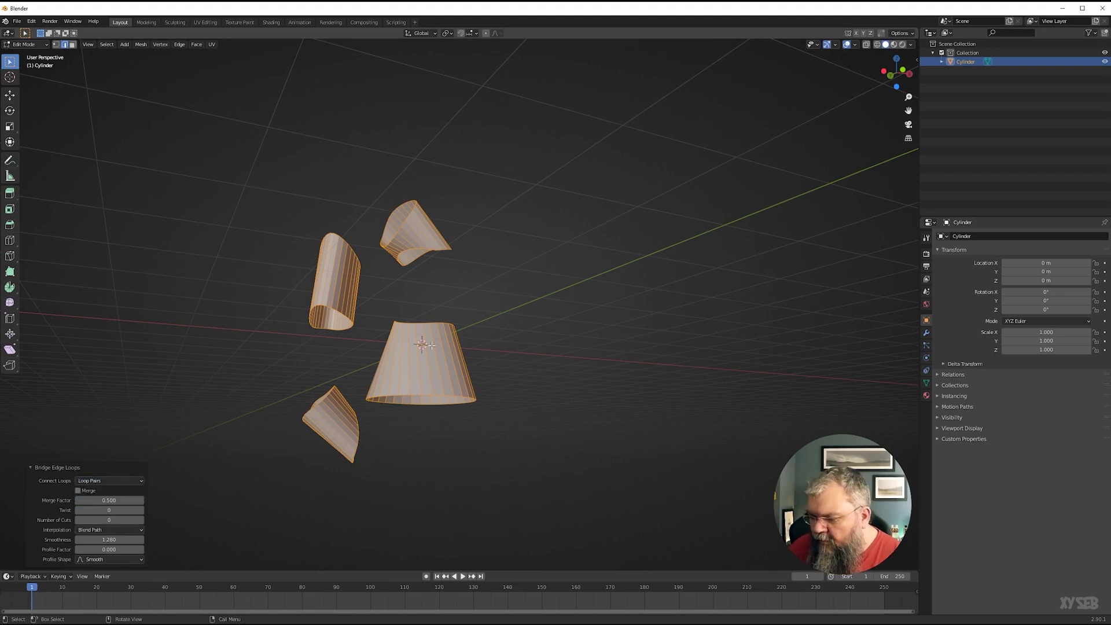
click(91, 480)
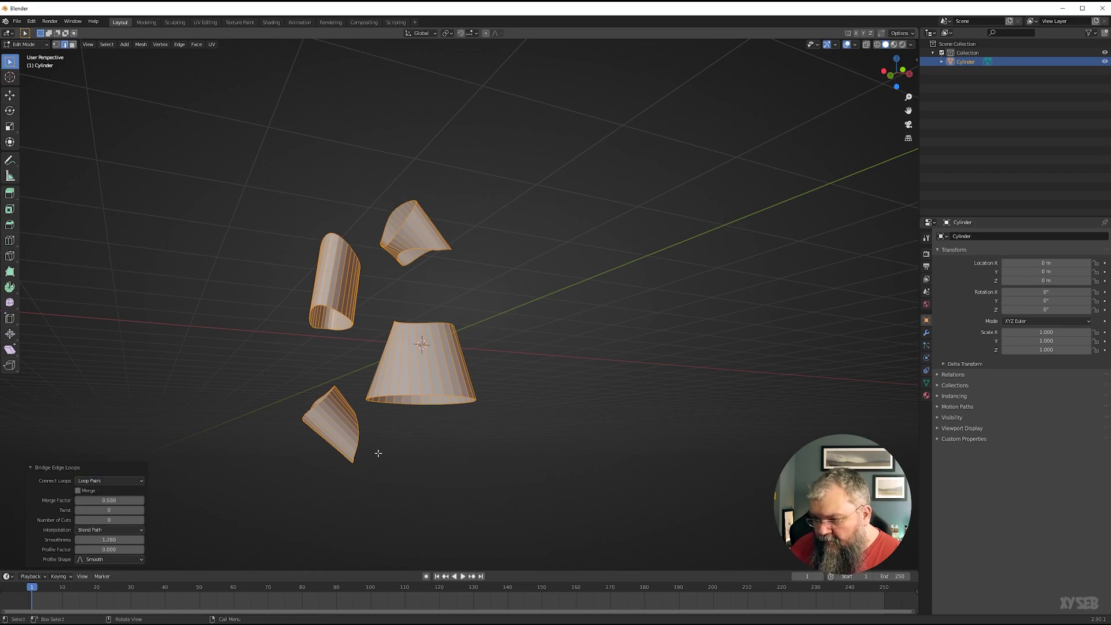
click(101, 480)
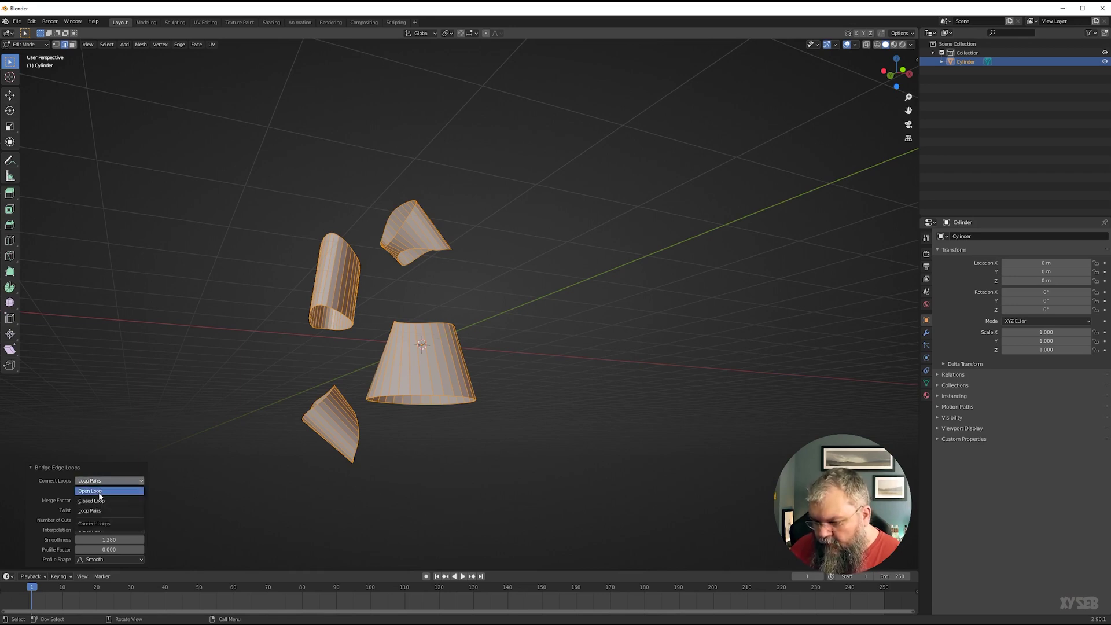
click(99, 491)
middle_drag(382, 439, 231, 434)
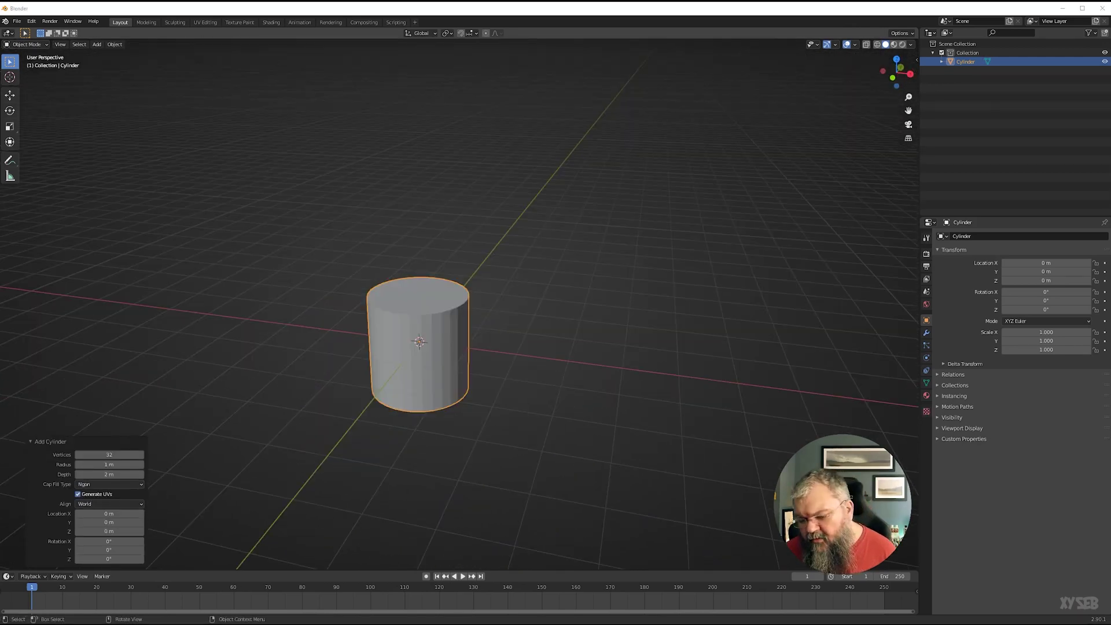
Select the new cylinder and move it up 1 m along Z in front view so its base rests on the ground line.
click(413, 455)
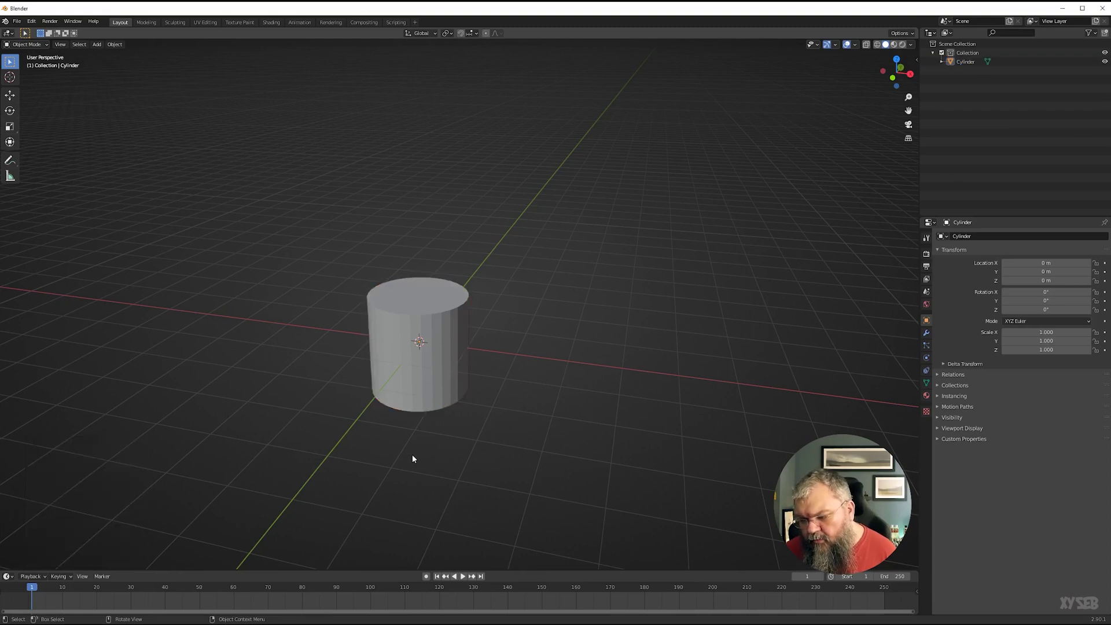
click(455, 357)
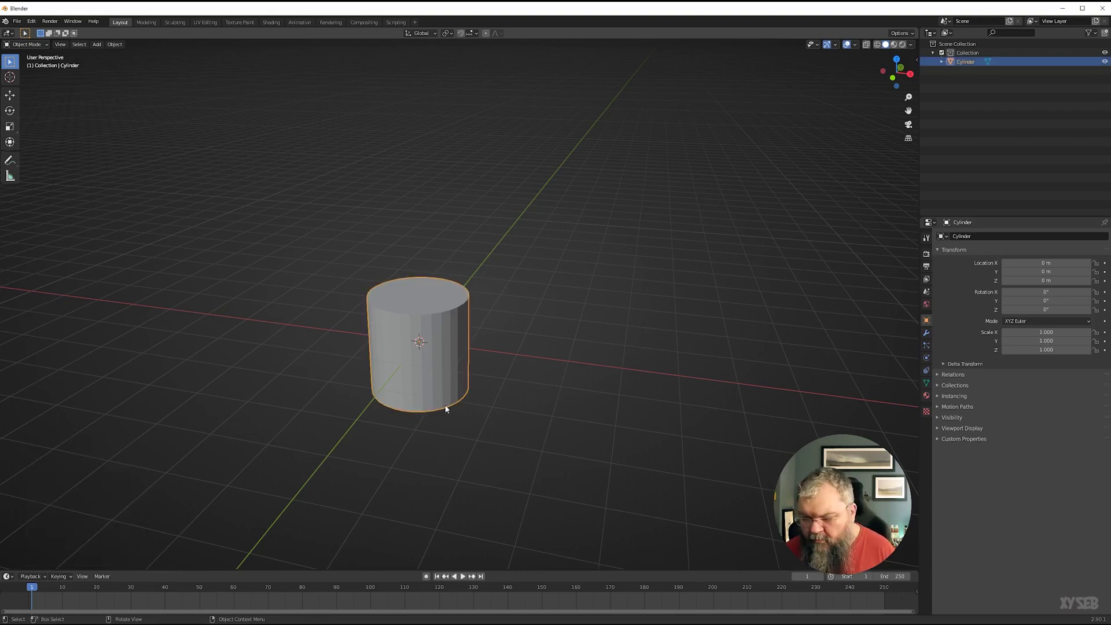
key(KP_1)
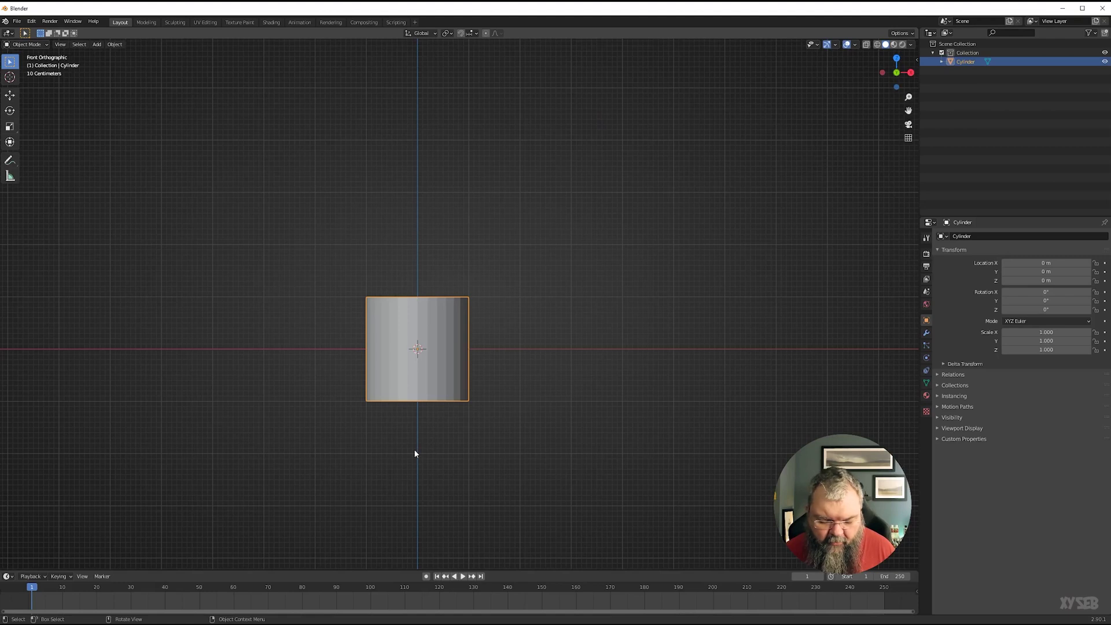
key(g)
key(z)
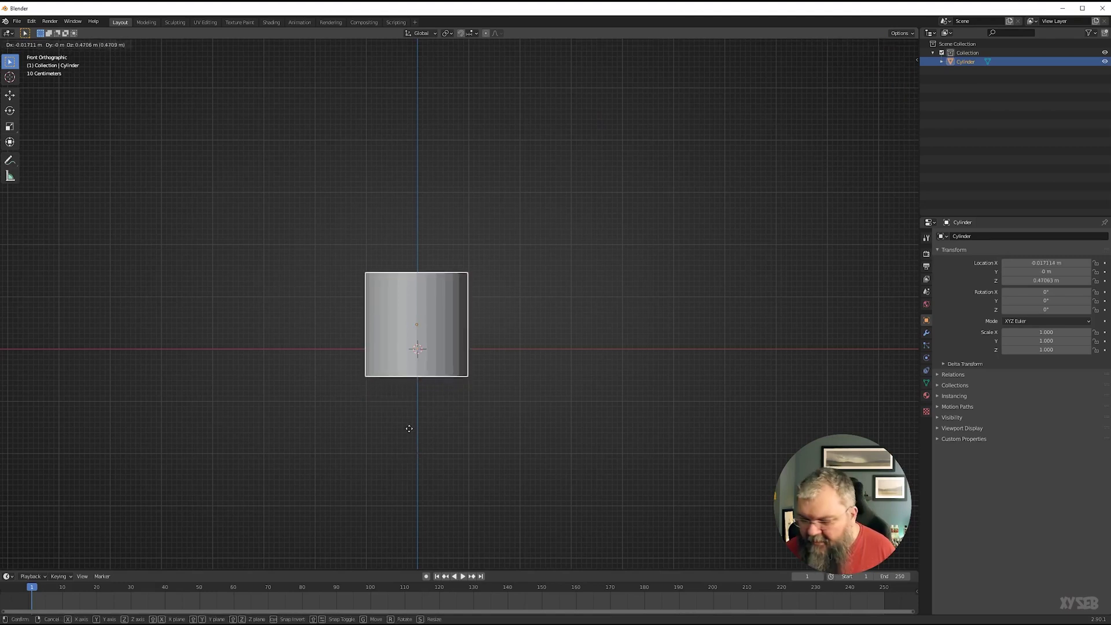
click(407, 400)
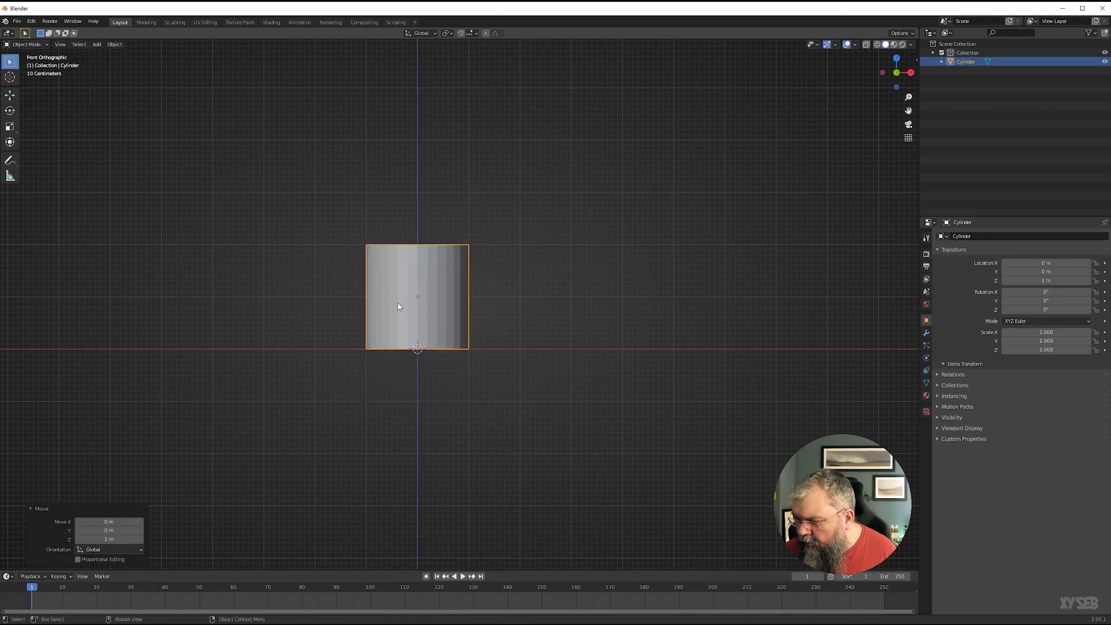
Enter edit mode on the cylinder and add six evenly spaced horizontal loop cuts around its side, keeping them centred without sliding.
scroll(401, 306, up, 2)
key(Tab)
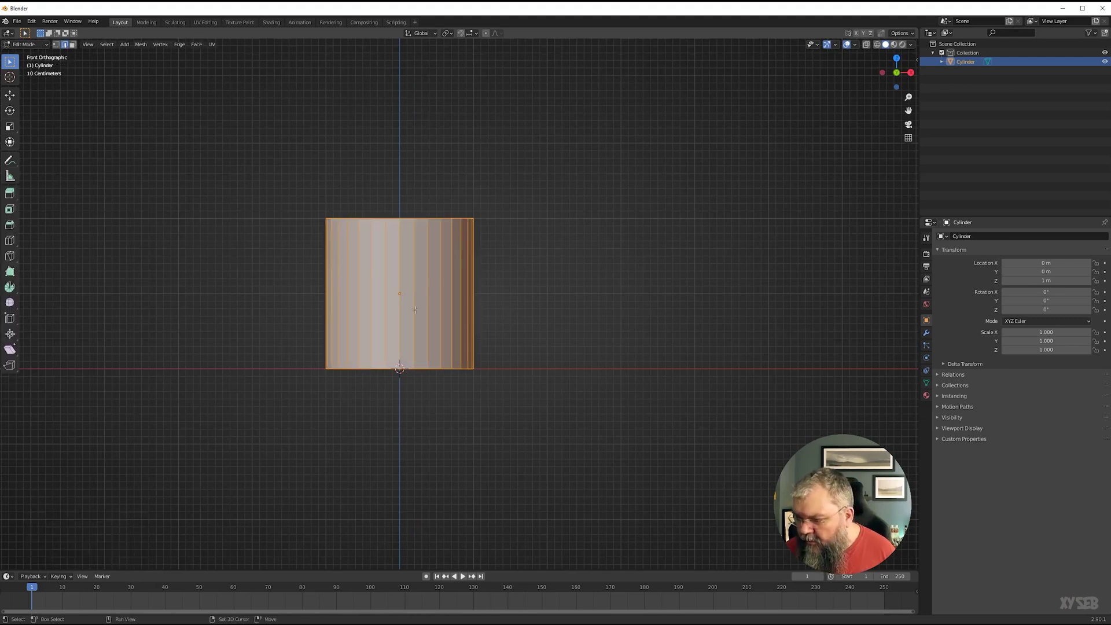
shift+middle_drag(362, 349, 363, 414)
scroll(363, 415, up, 3)
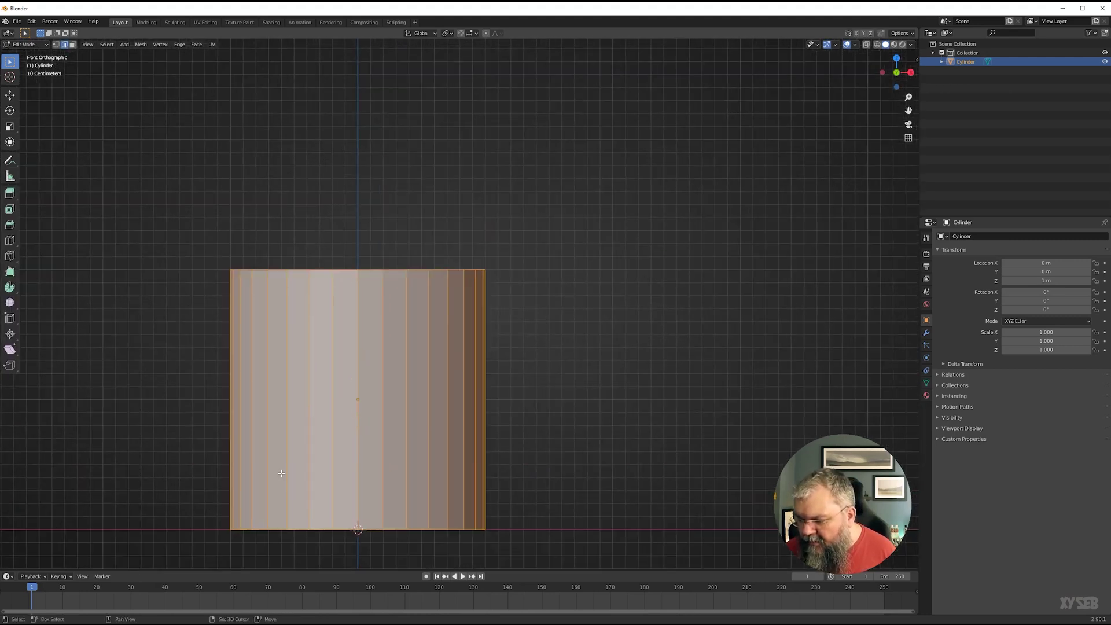
shift+middle_drag(283, 470, 350, 415)
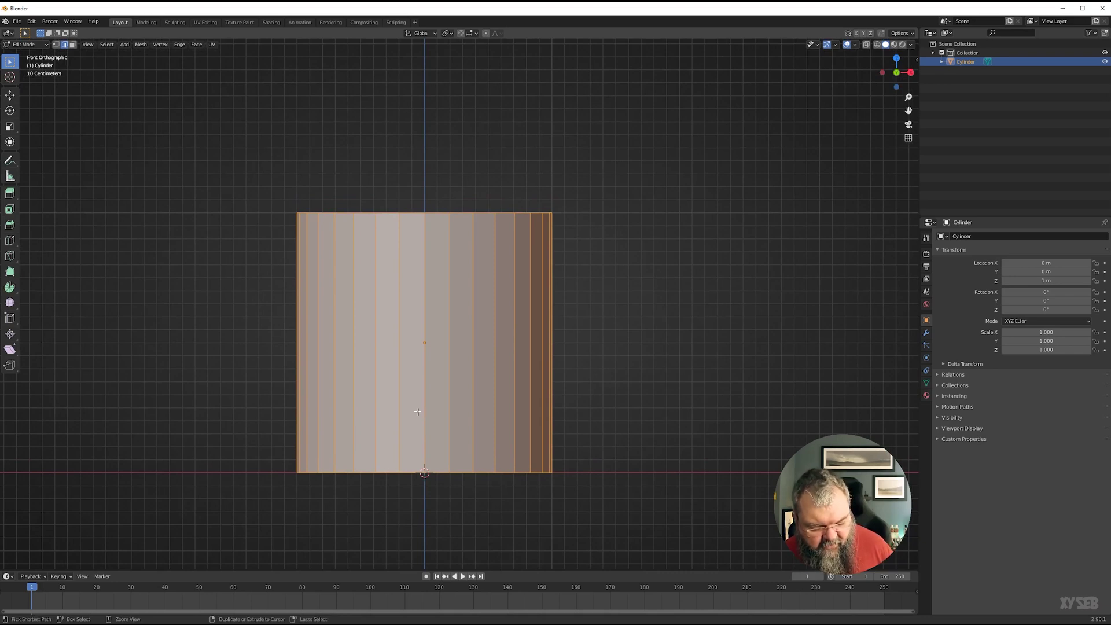
key(ctrl+r)
scroll(420, 409, up, 4)
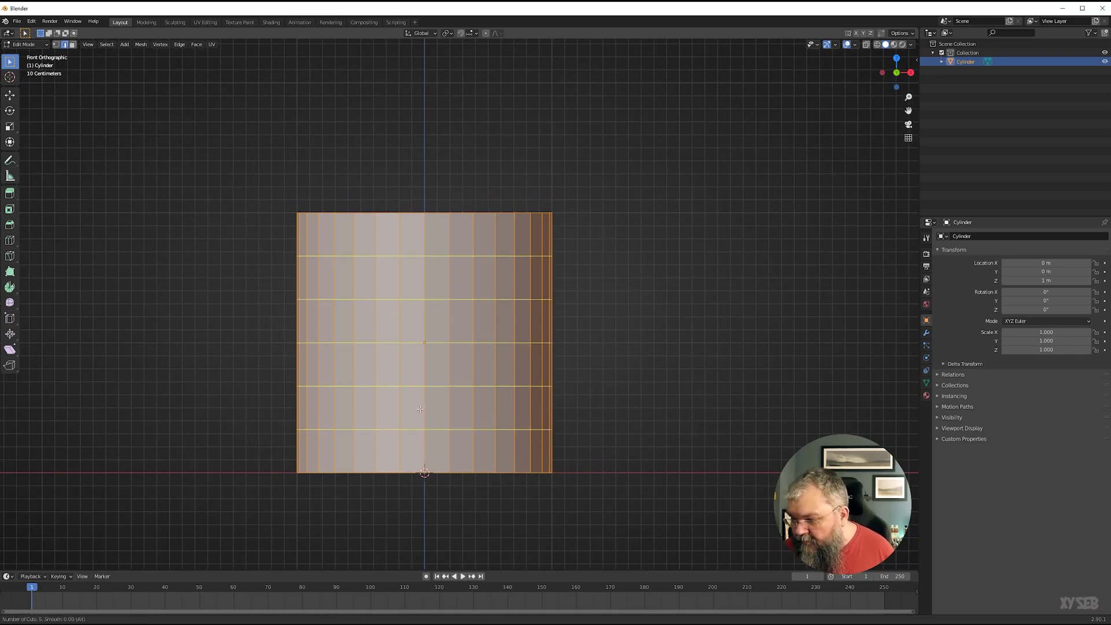
scroll(439, 395, up, 1)
click(439, 396)
right_click(596, 394)
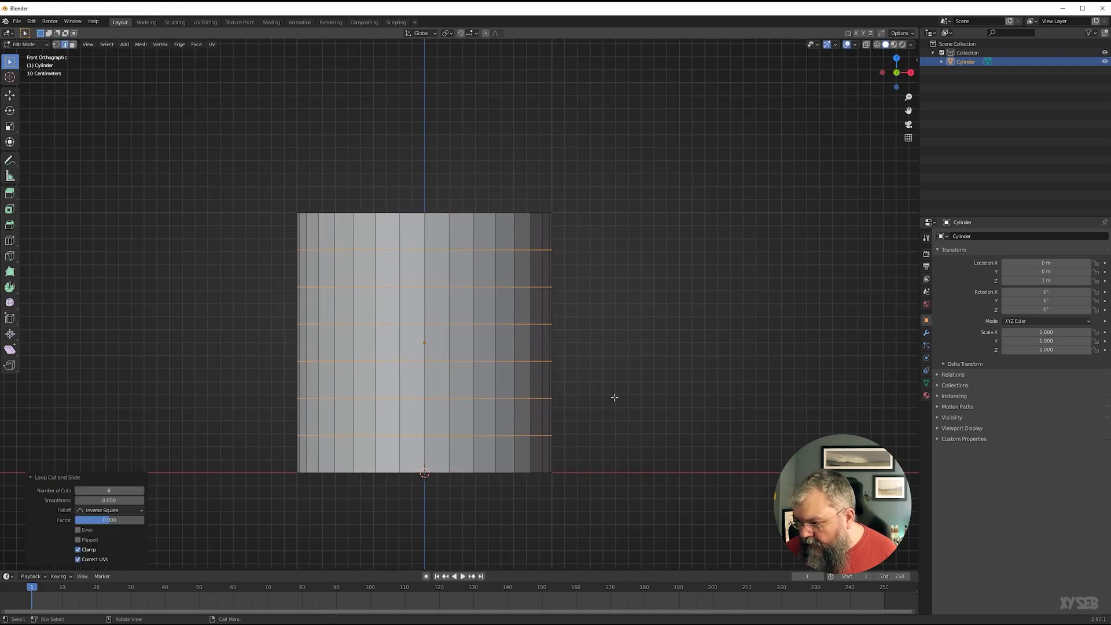
middle_drag(612, 397, 580, 428)
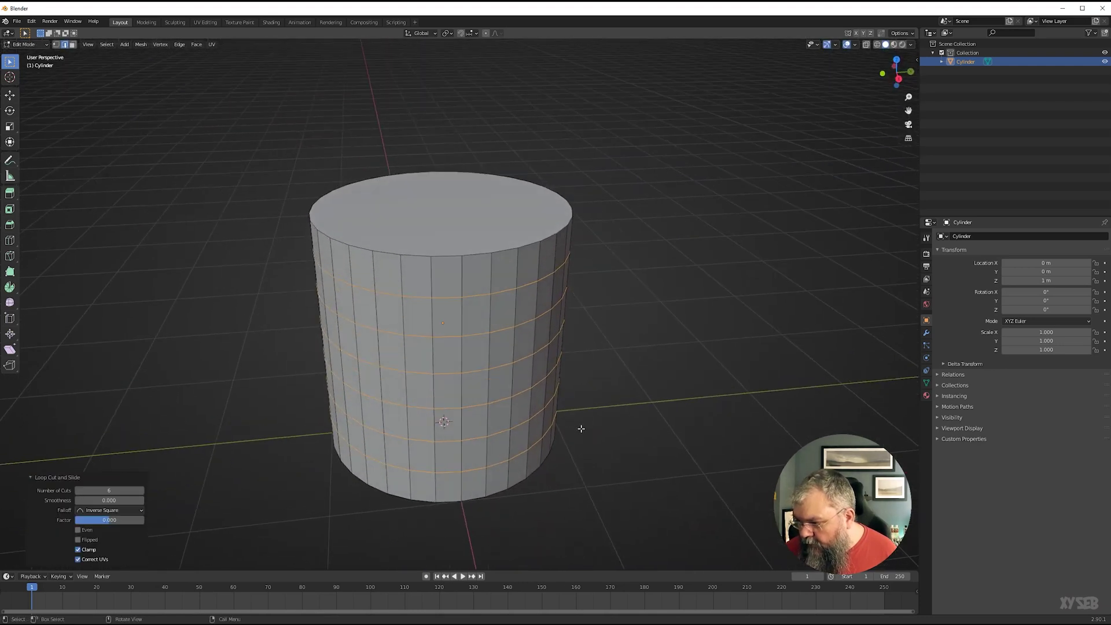
Delete two side faces of the cylinder in one column, in the second row from the top and the second from the bottom.
click(446, 320)
shift+click(447, 455)
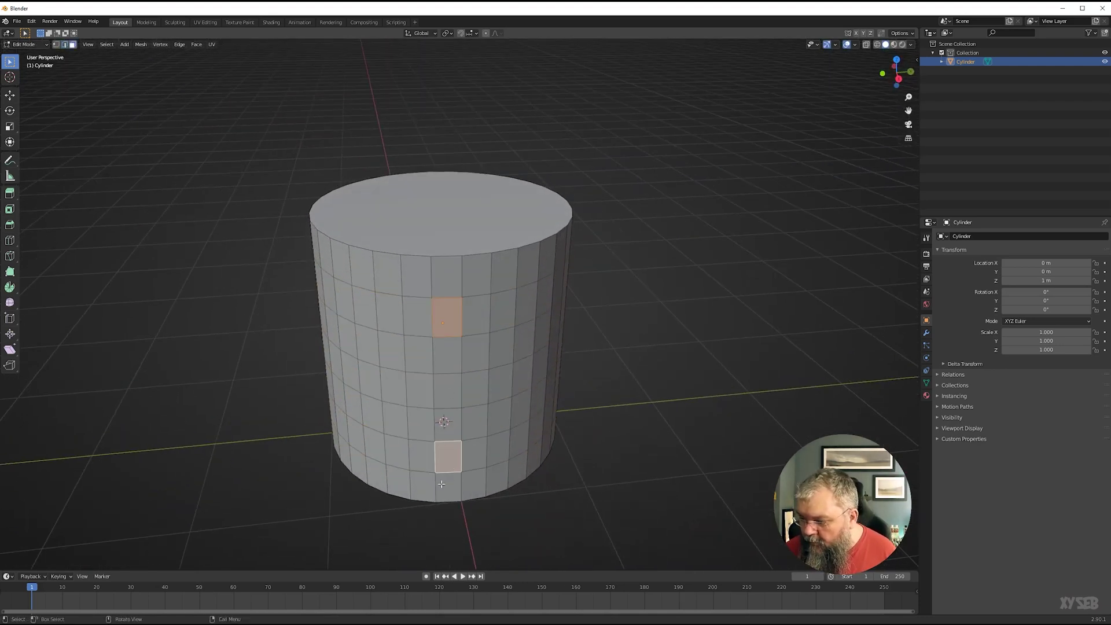
middle_drag(447, 456, 513, 468)
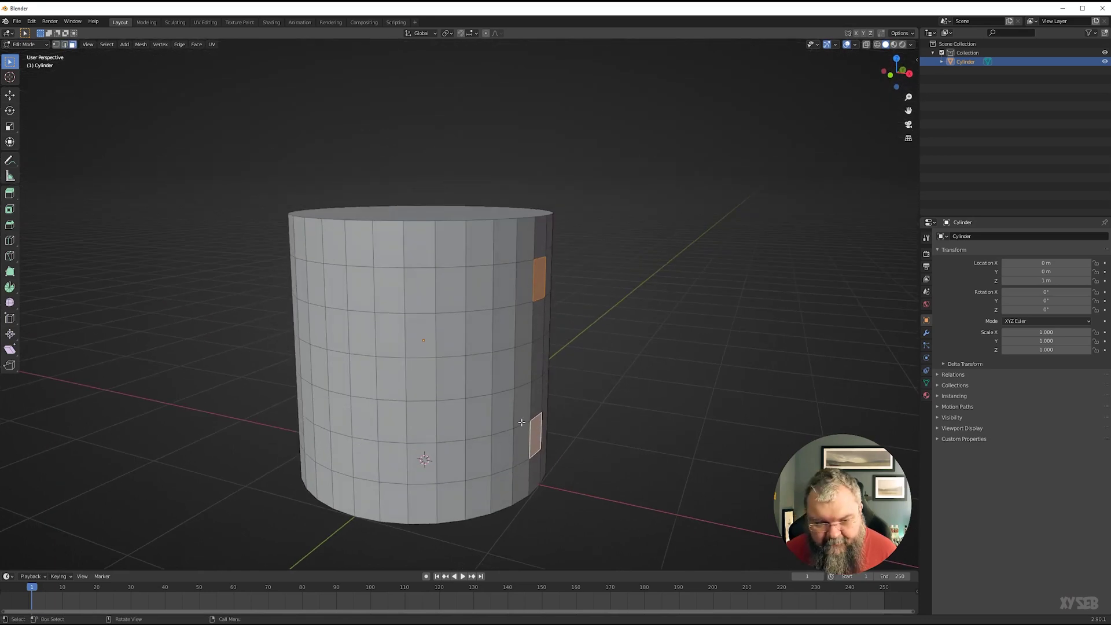
key(x)
click(482, 397)
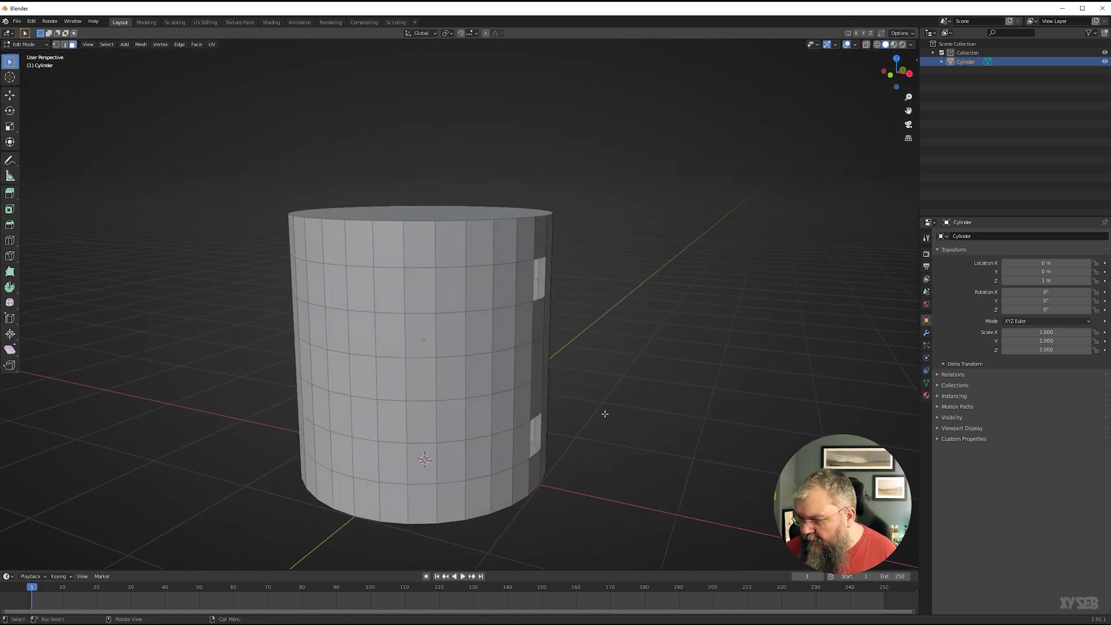
middle_drag(604, 414, 602, 423)
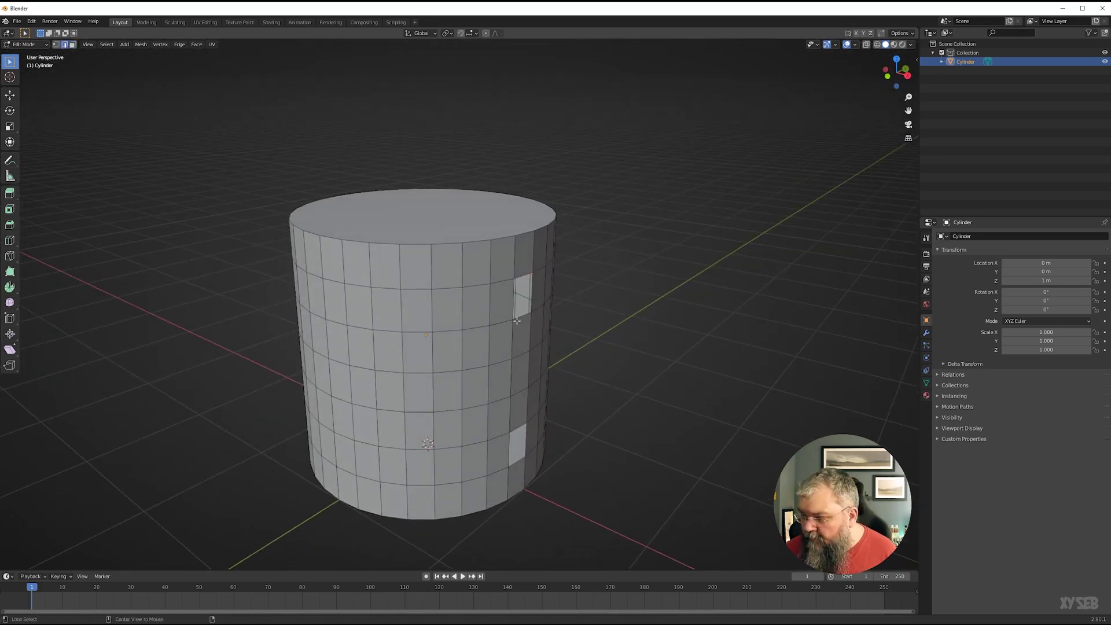
Select the edge loops around both holes and bridge them with 11 cuts to form a curved handle.
alt+click(521, 317)
alt+click(524, 433)
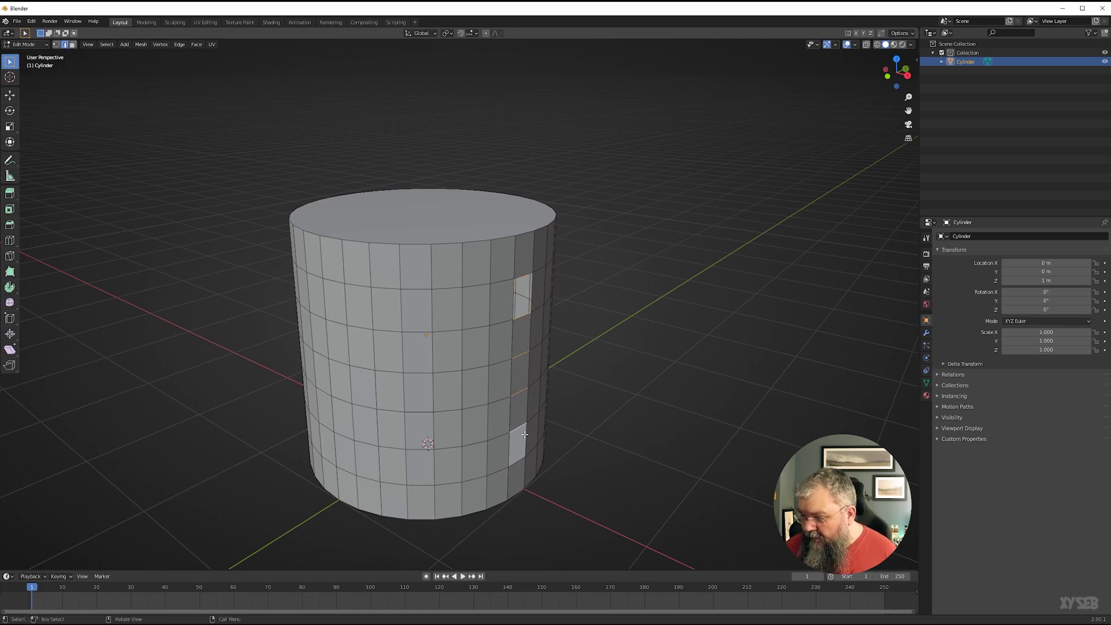
alt+shift+click(524, 436)
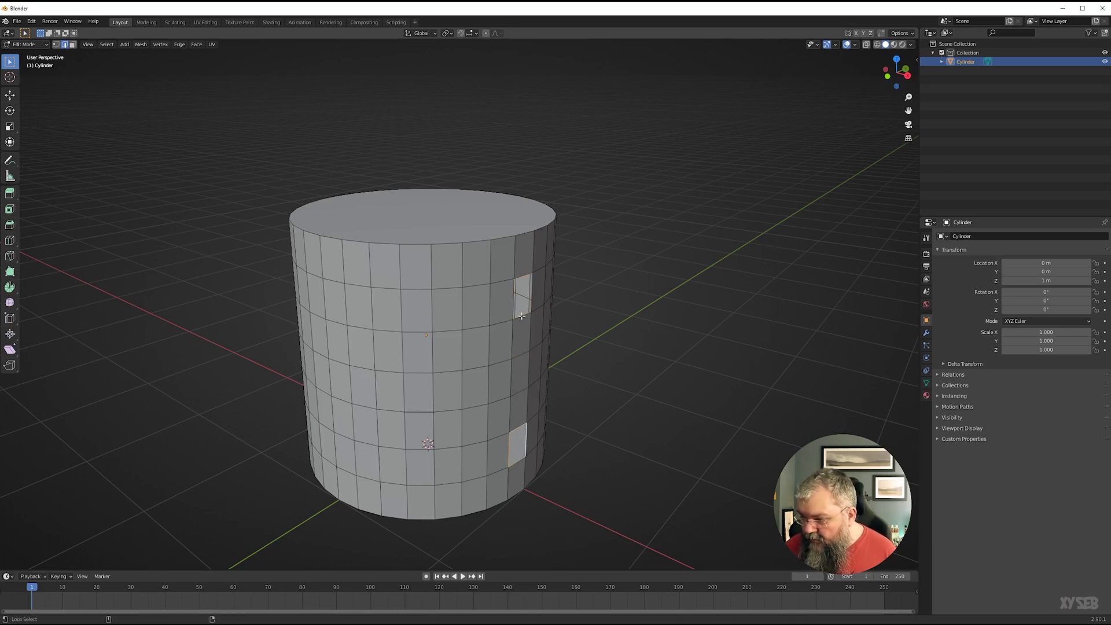
alt+shift+click(522, 318)
middle_drag(522, 319, 480, 378)
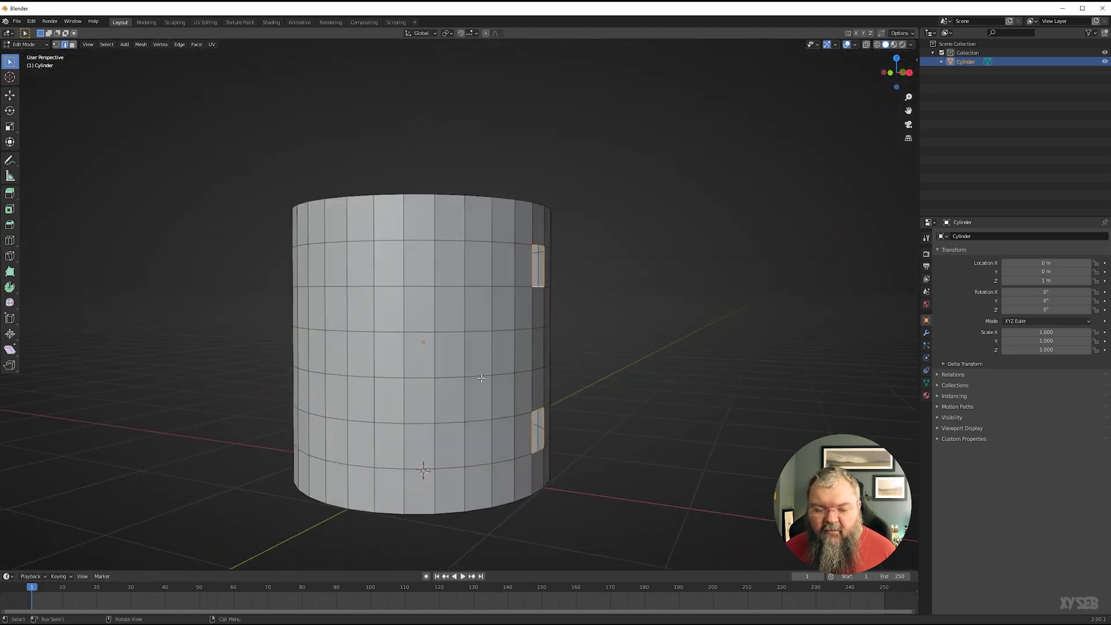
right_click(423, 379)
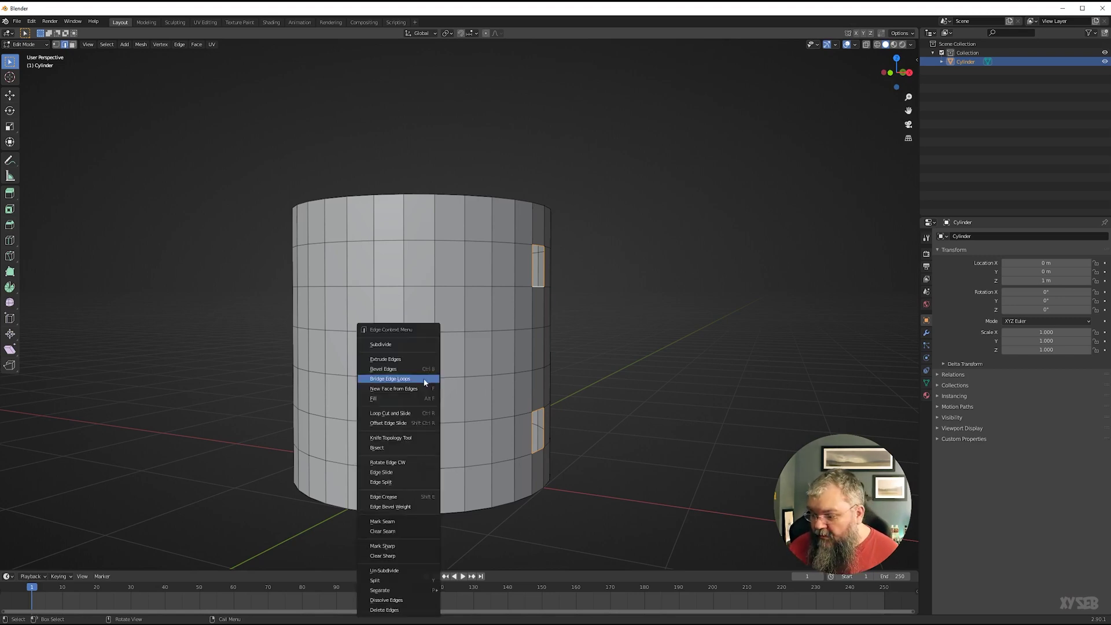
click(423, 381)
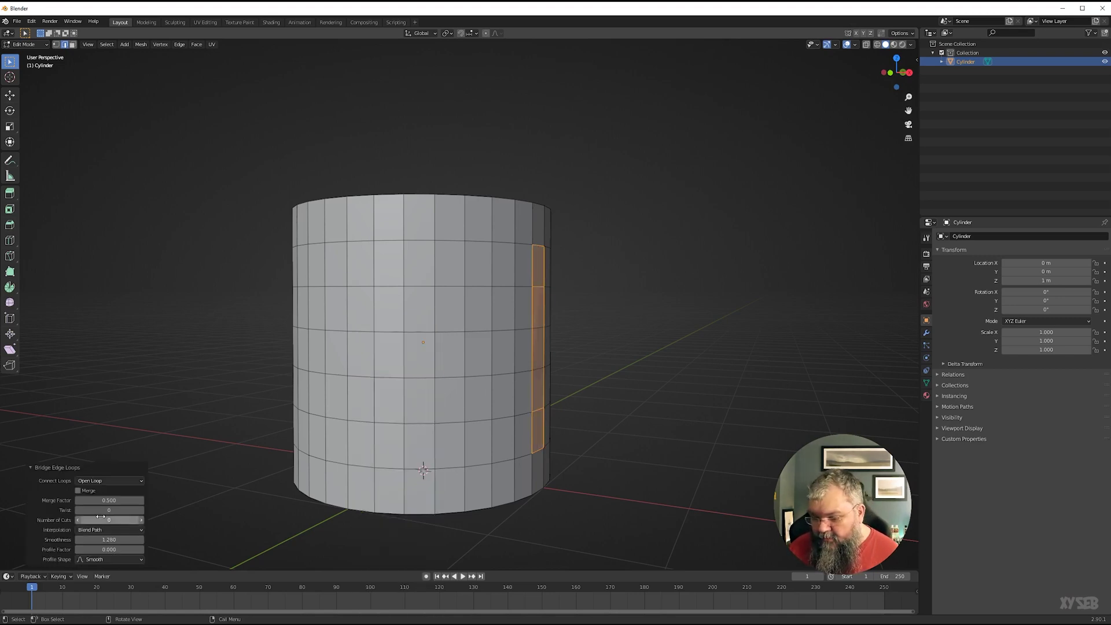
drag(109, 520, 162, 520)
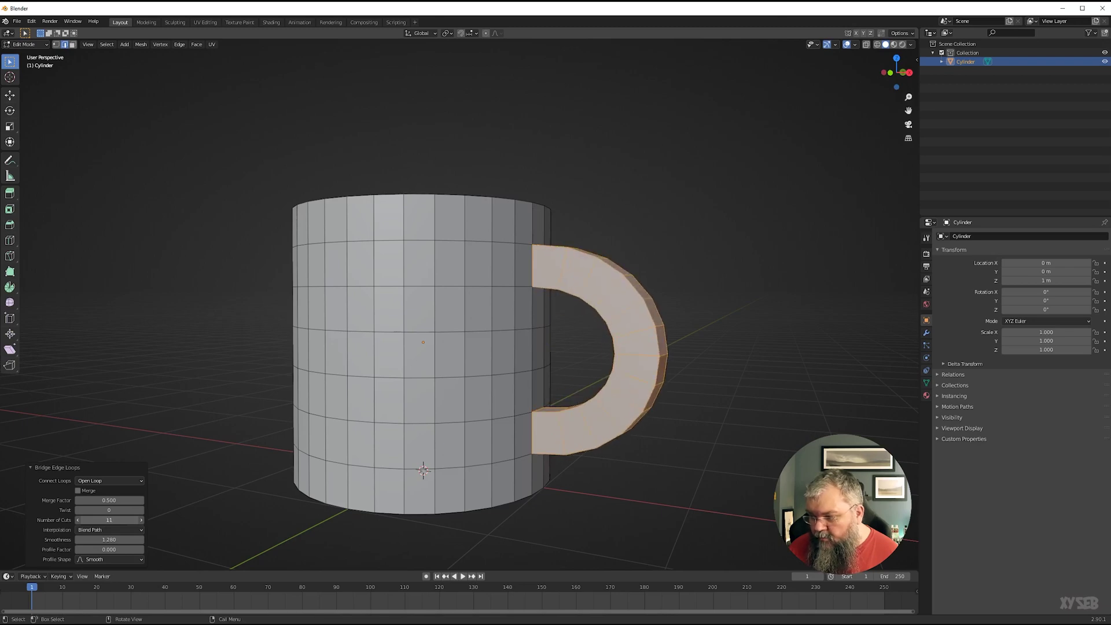
Delete two faces in one column on another side of the cylinder, in the same rows as the first handle's ends.
middle_drag(591, 447, 440, 476)
click(512, 324)
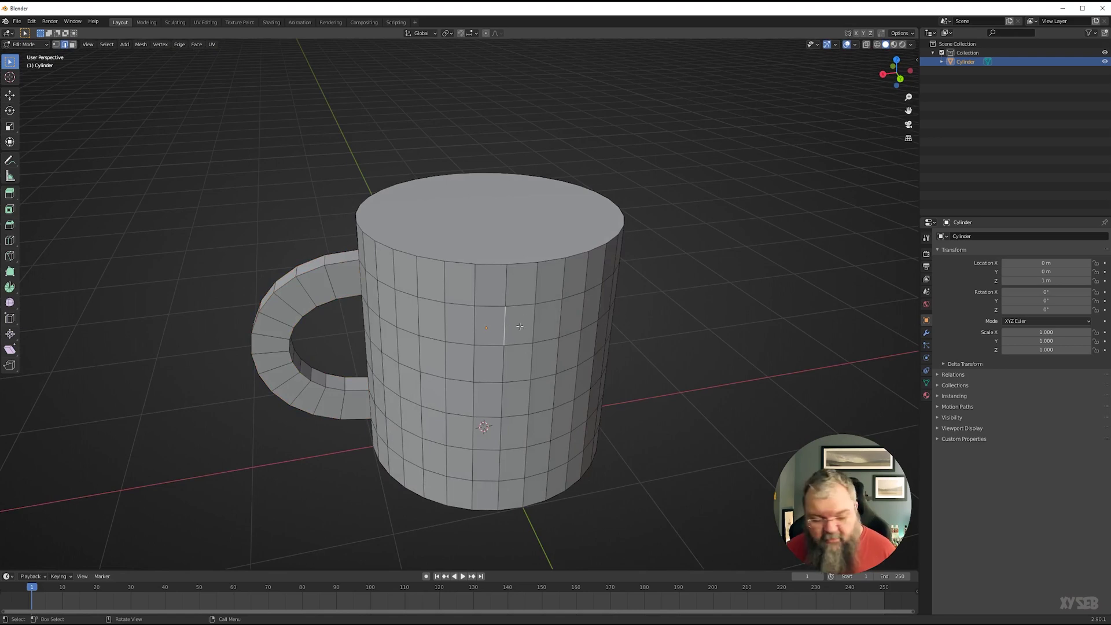
key(3)
click(523, 324)
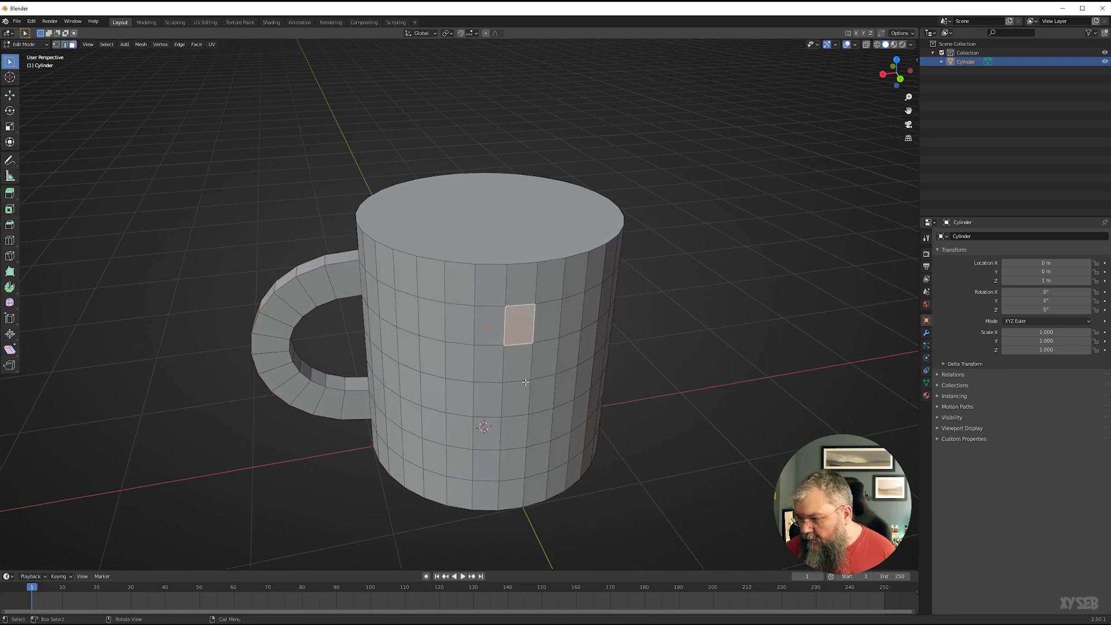
shift+click(501, 454)
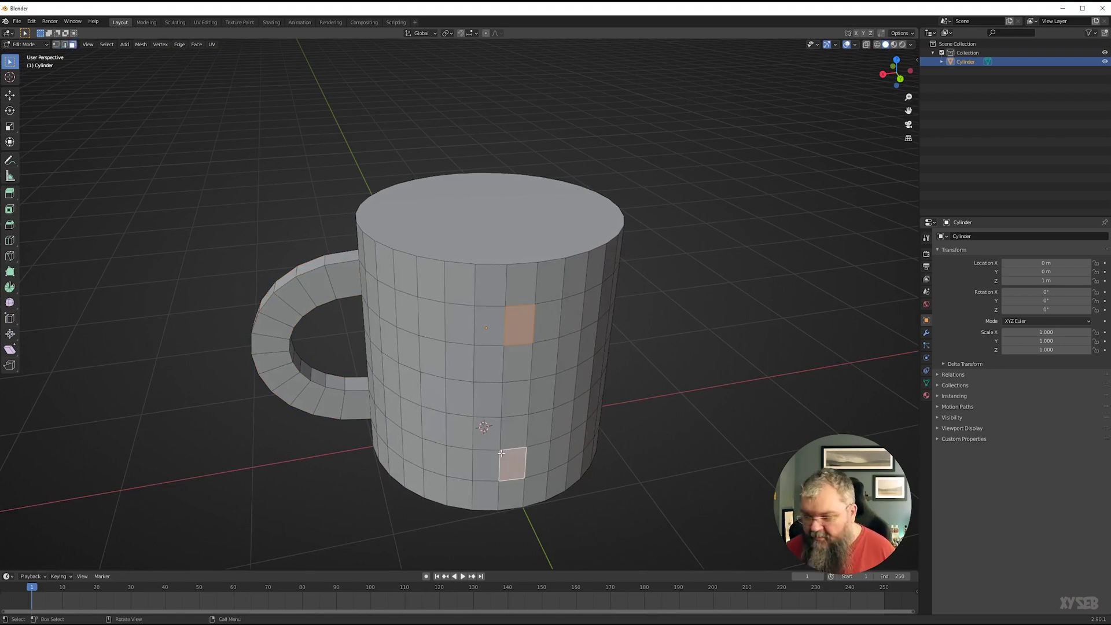
key(x)
click(500, 453)
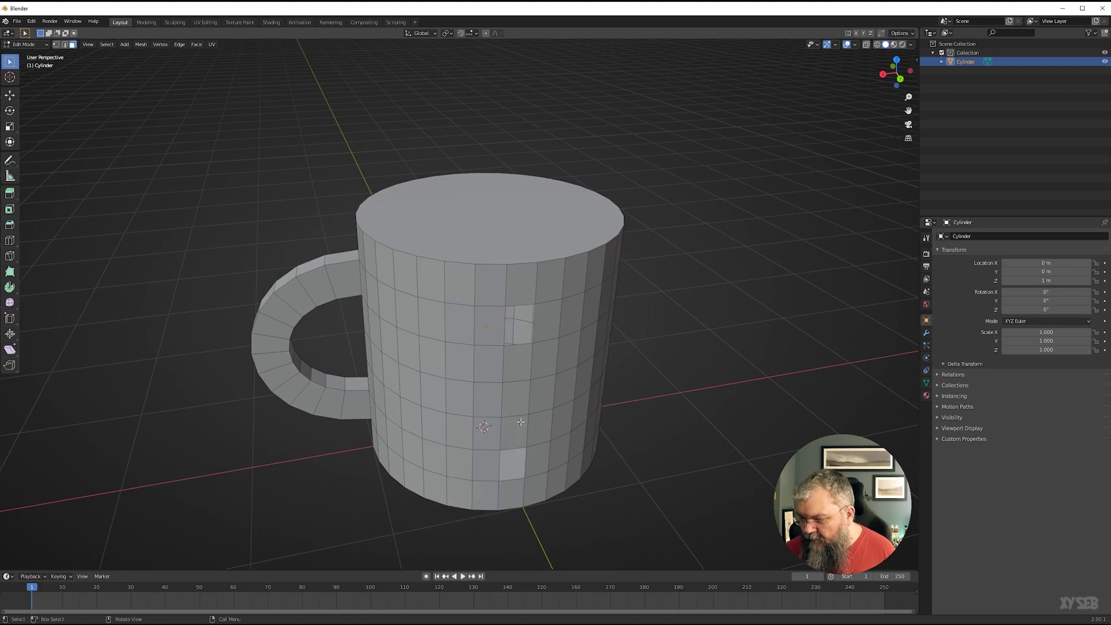
Try to bridge the edge loops of the two new holes with 10 cuts.
key(2)
alt+click(518, 345)
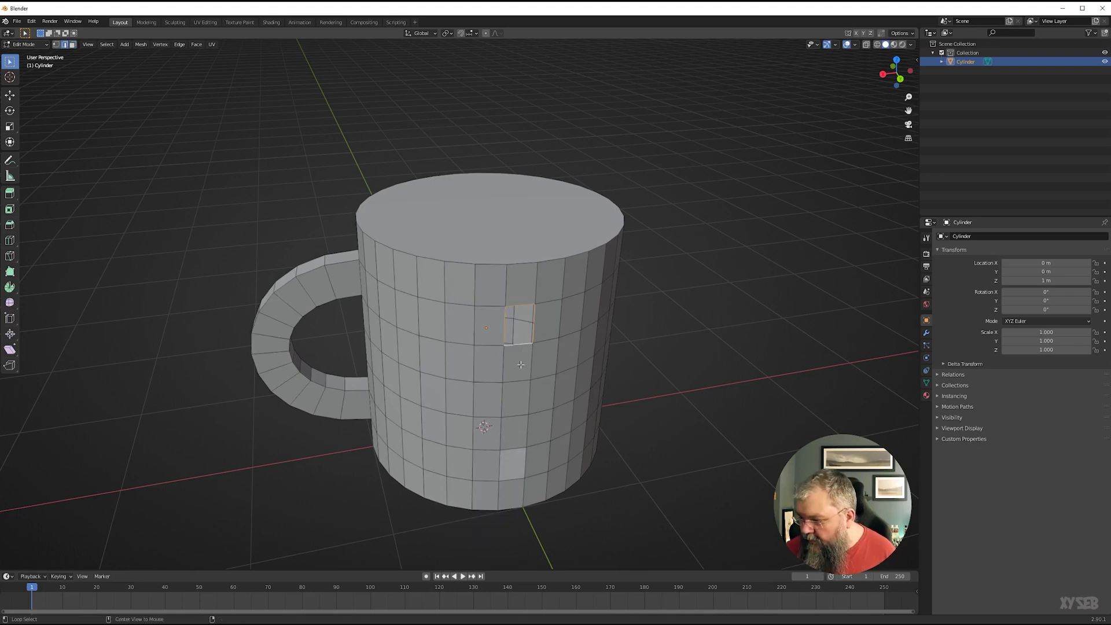
alt+shift+click(514, 449)
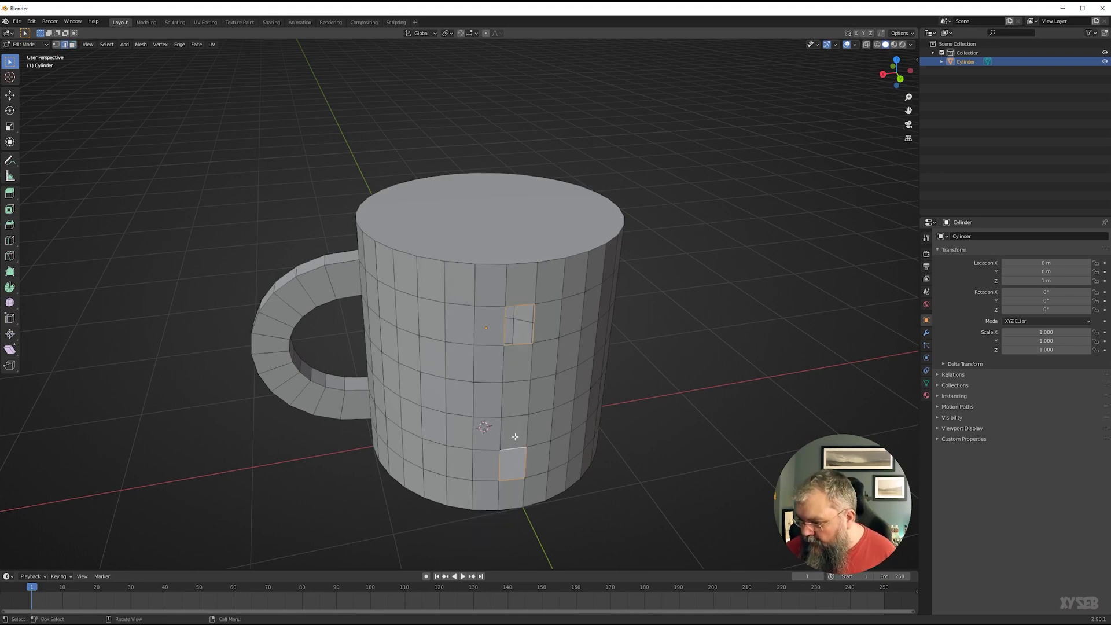
right_click(514, 427)
click(474, 383)
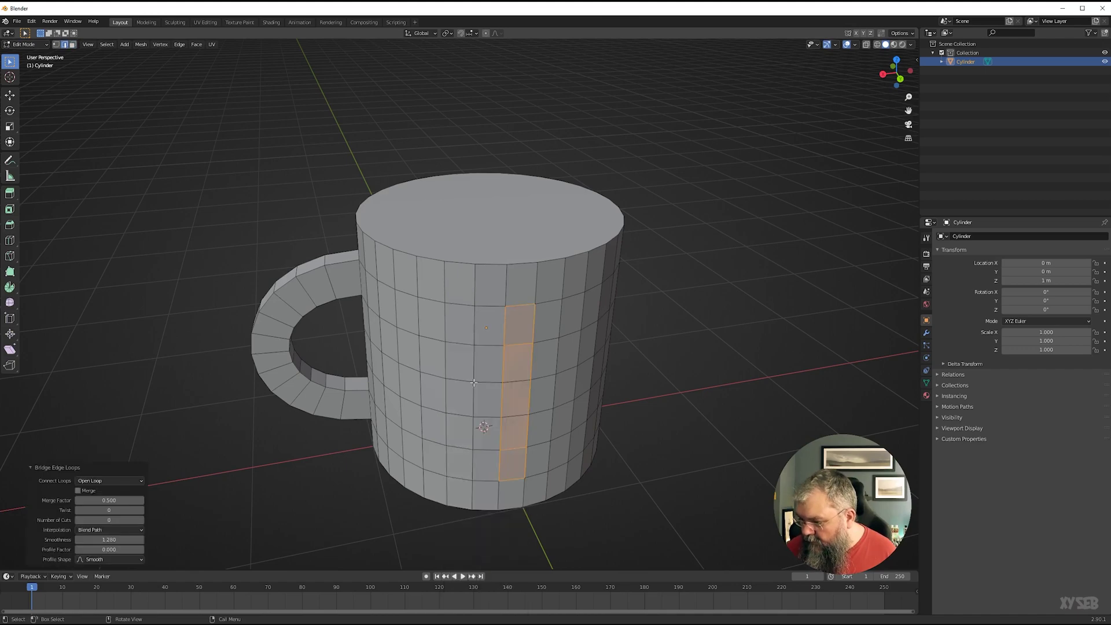
drag(108, 520, 131, 519)
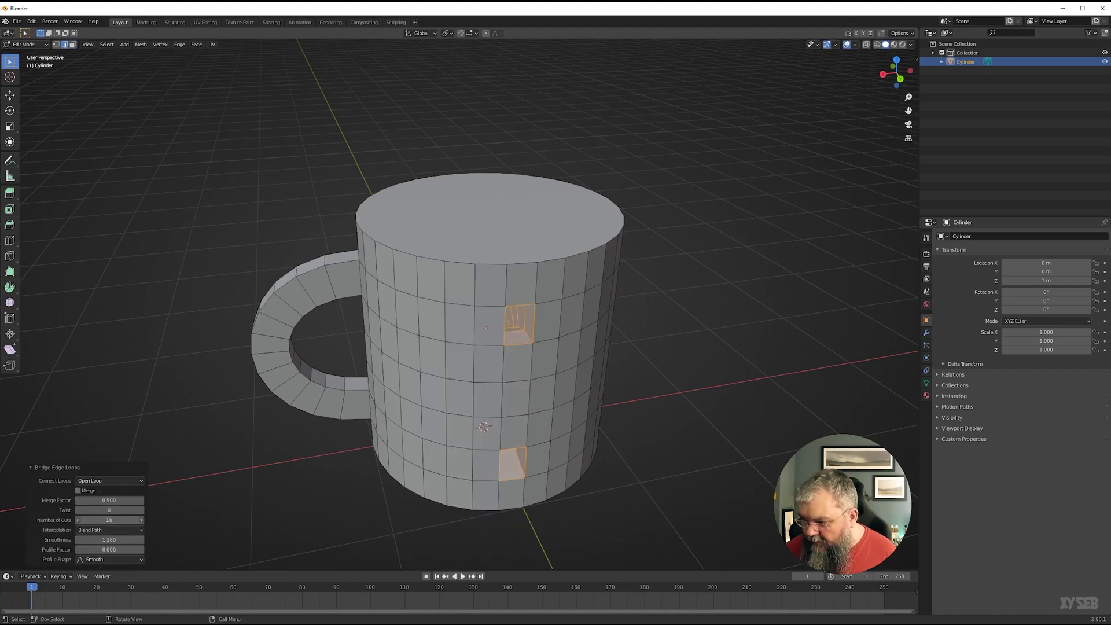
Inspect the second bridge between the new holes and undo it, going back to the selected hole edge loops.
middle_drag(295, 449, 315, 433)
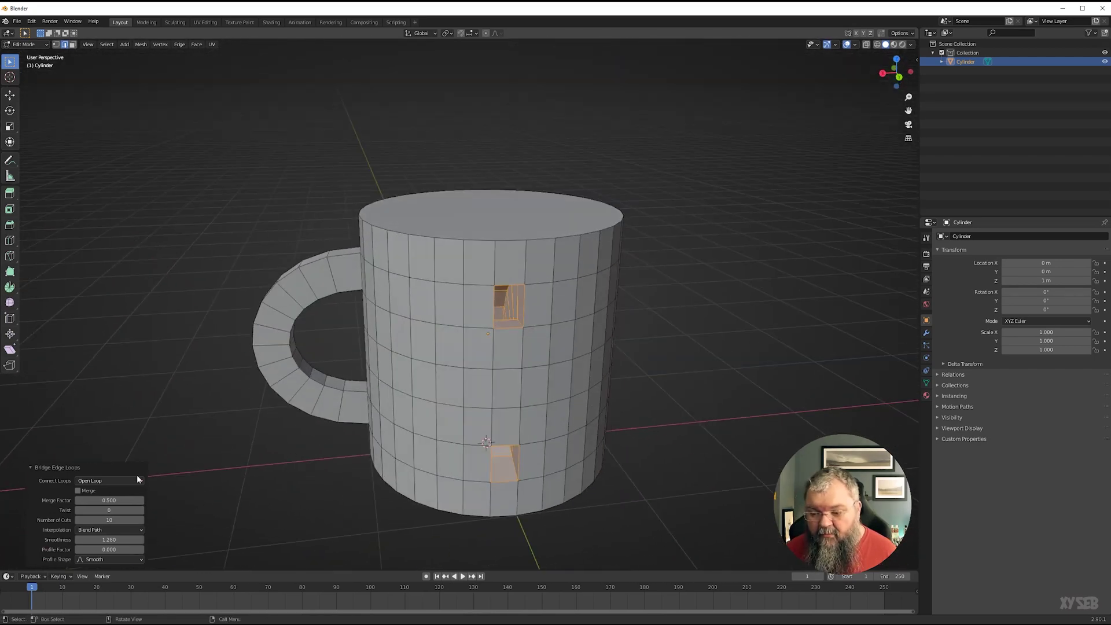
middle_drag(513, 370, 536, 368)
middle_drag(561, 306, 584, 275)
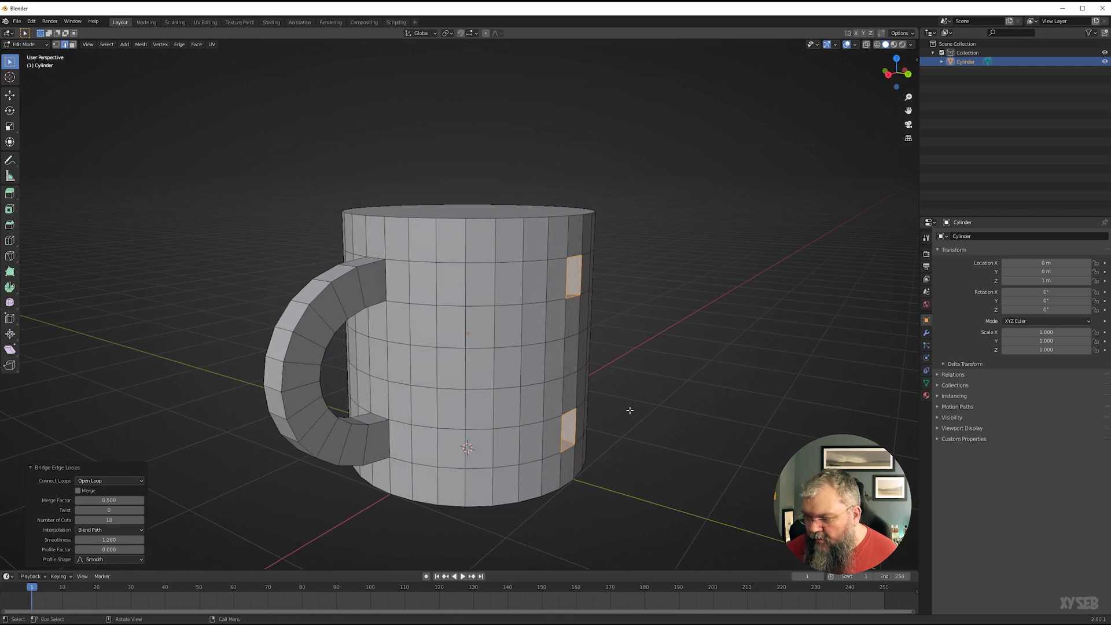
click(506, 356)
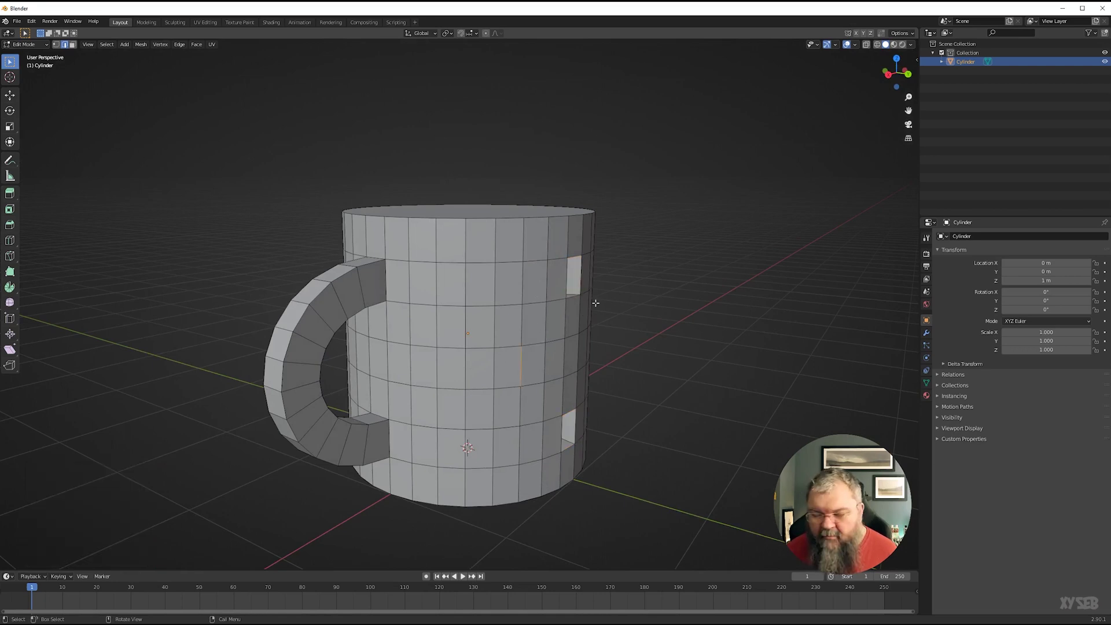
middle_drag(595, 303, 701, 461)
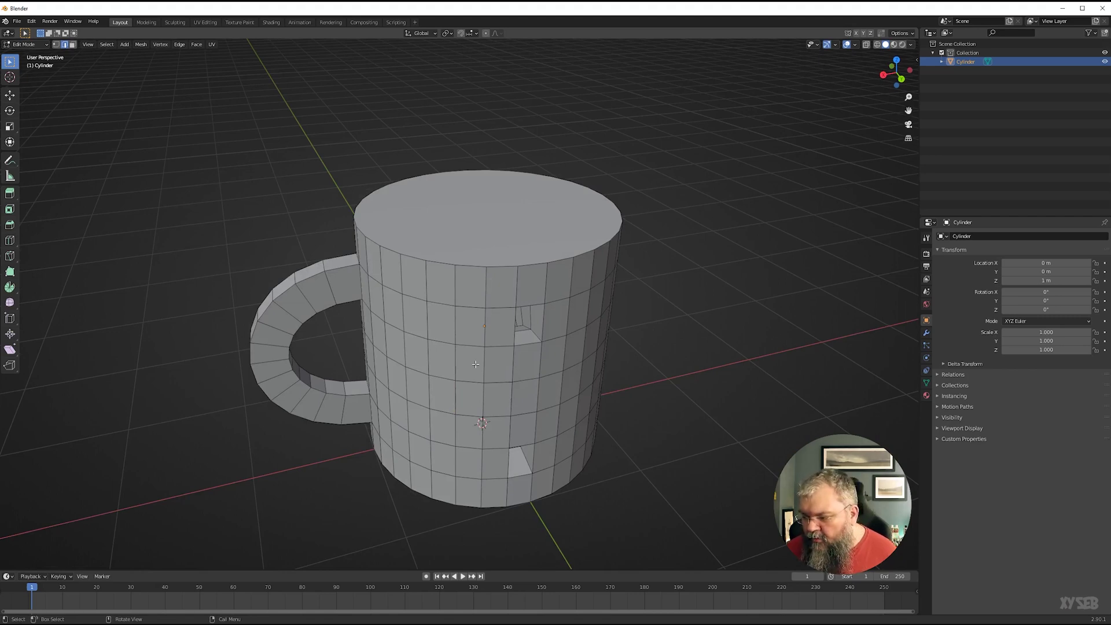
middle_drag(339, 299, 360, 262)
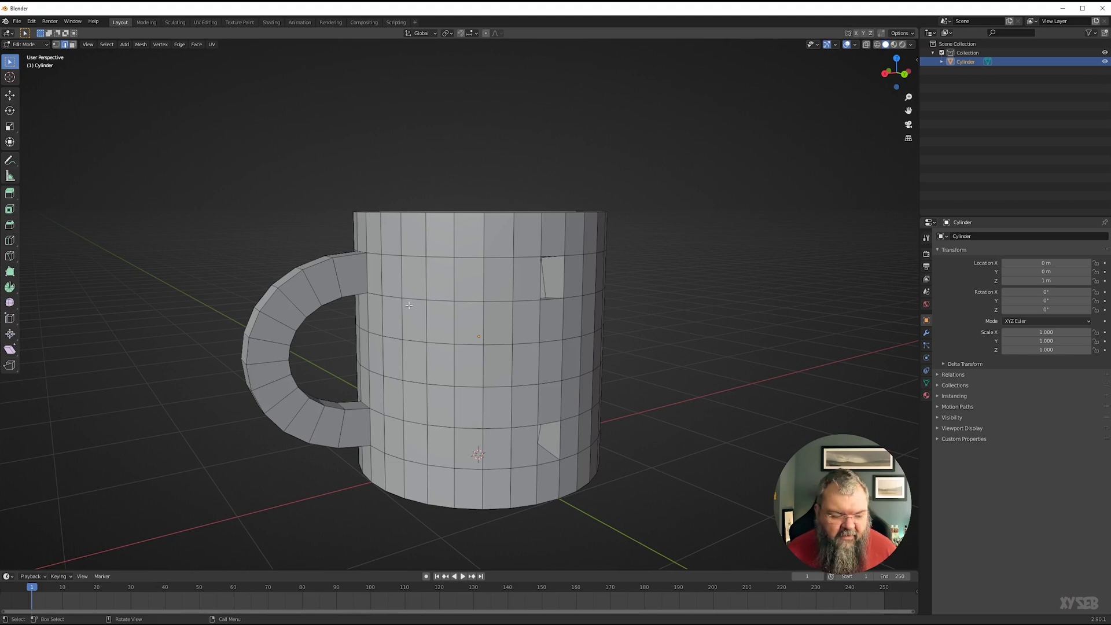
key(ctrl+z)
key(ctrl+z)
key(ctrl+z)
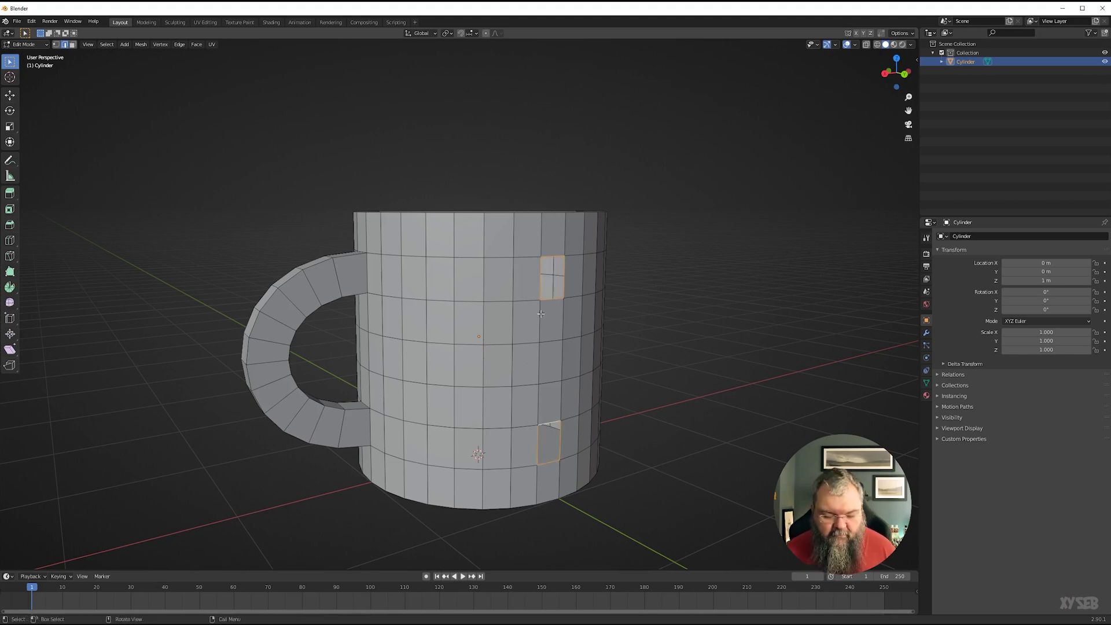
In right view, extrude the upper new hole's edge loop about 0.034 m outward along Y and tilt it about 5°.
key(KP_1)
key(KP_3)
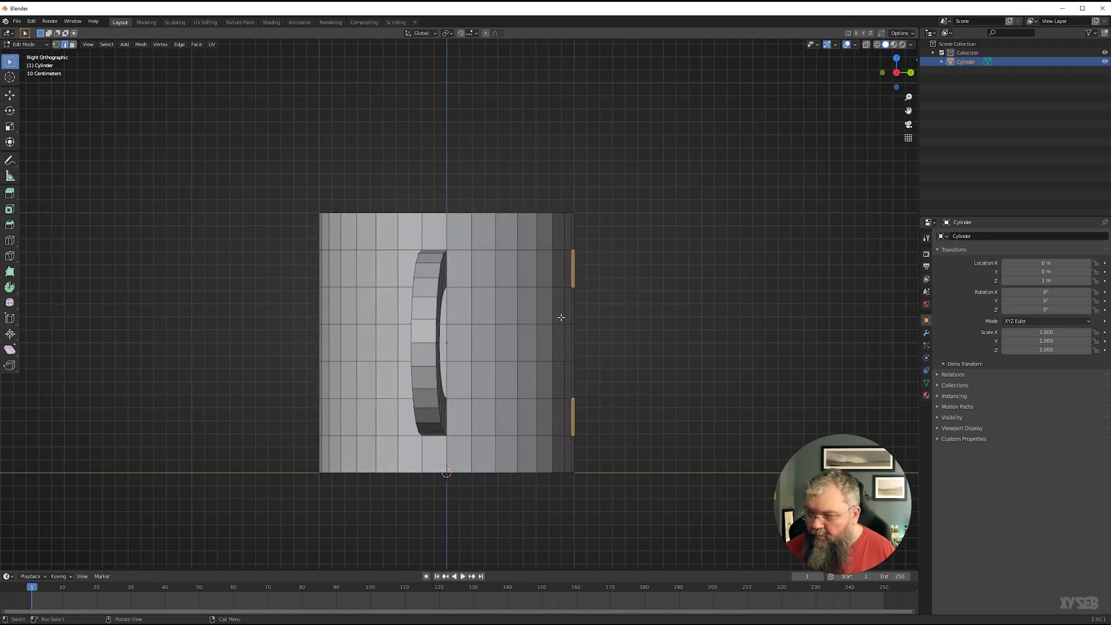
click(575, 274)
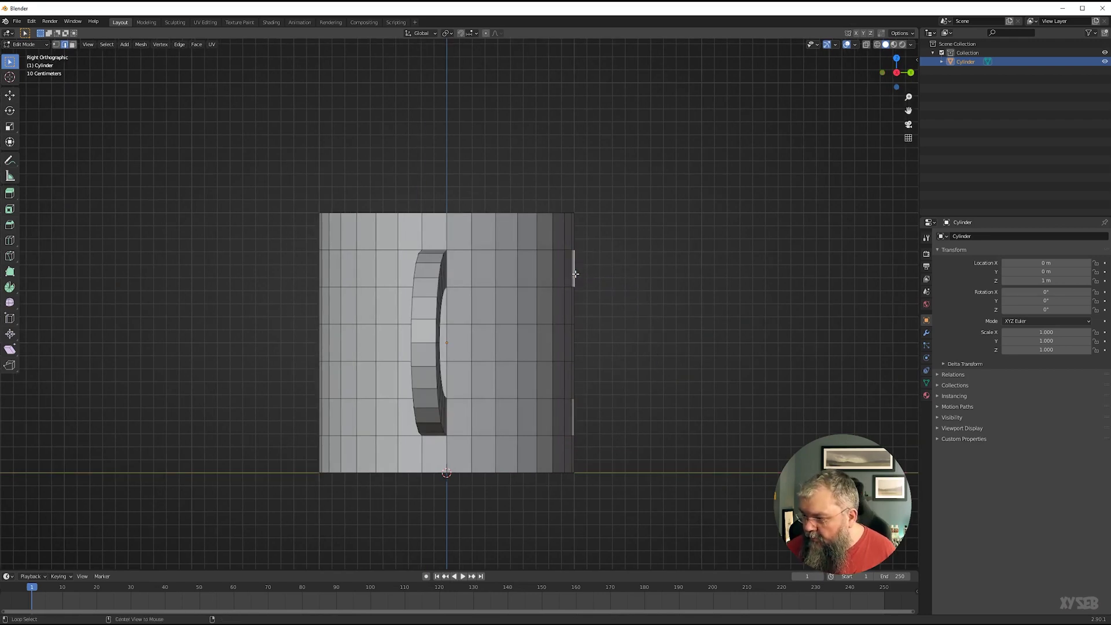
shift+click(575, 273)
key(g)
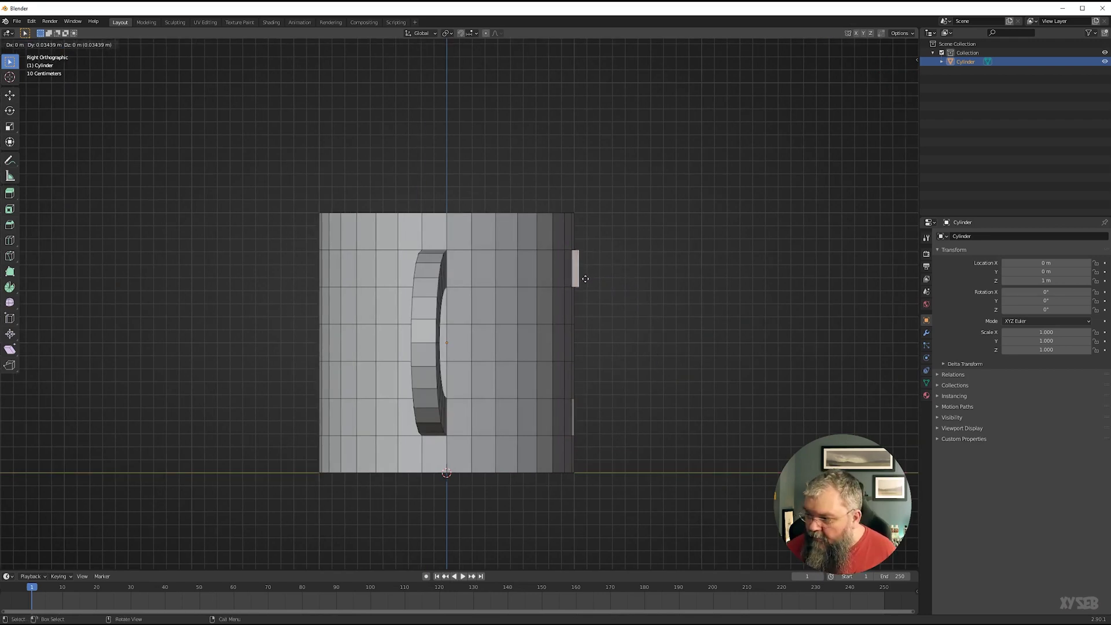
click(582, 279)
key(r)
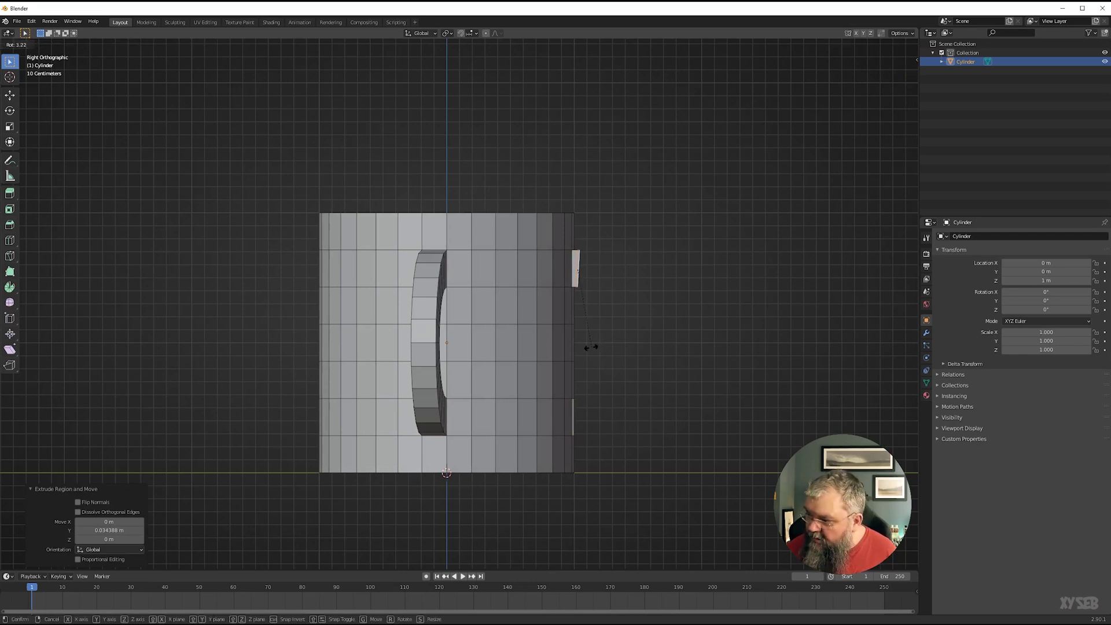
click(589, 348)
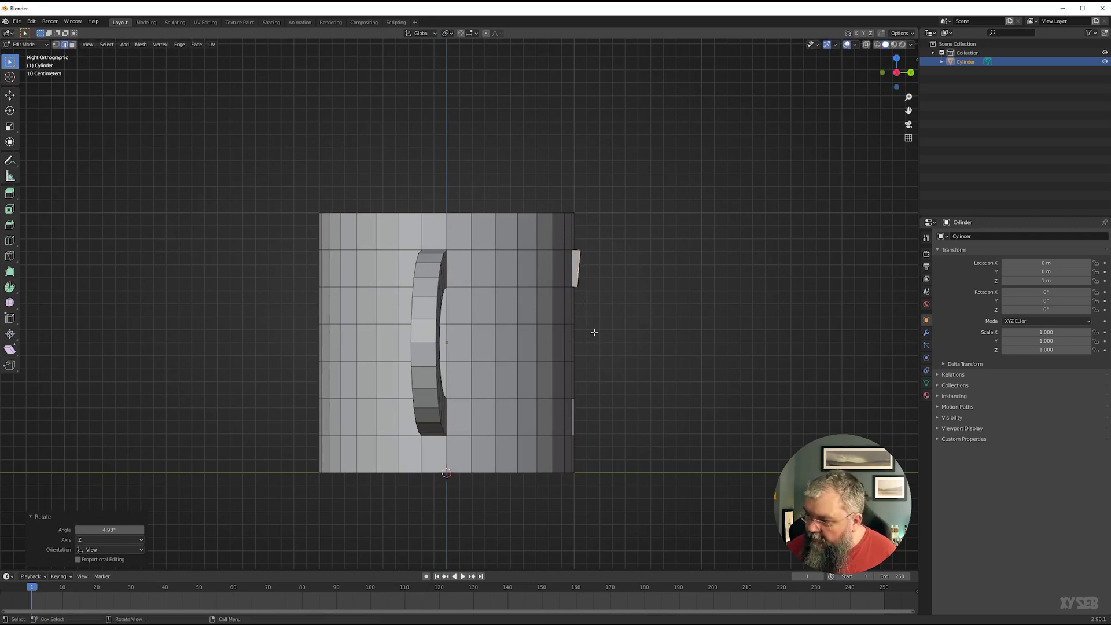
Add the lower hole's edge loop to the selection and bridge it to the tilted upper loop with 13 cuts.
click(574, 420)
right_click(588, 366)
click(588, 366)
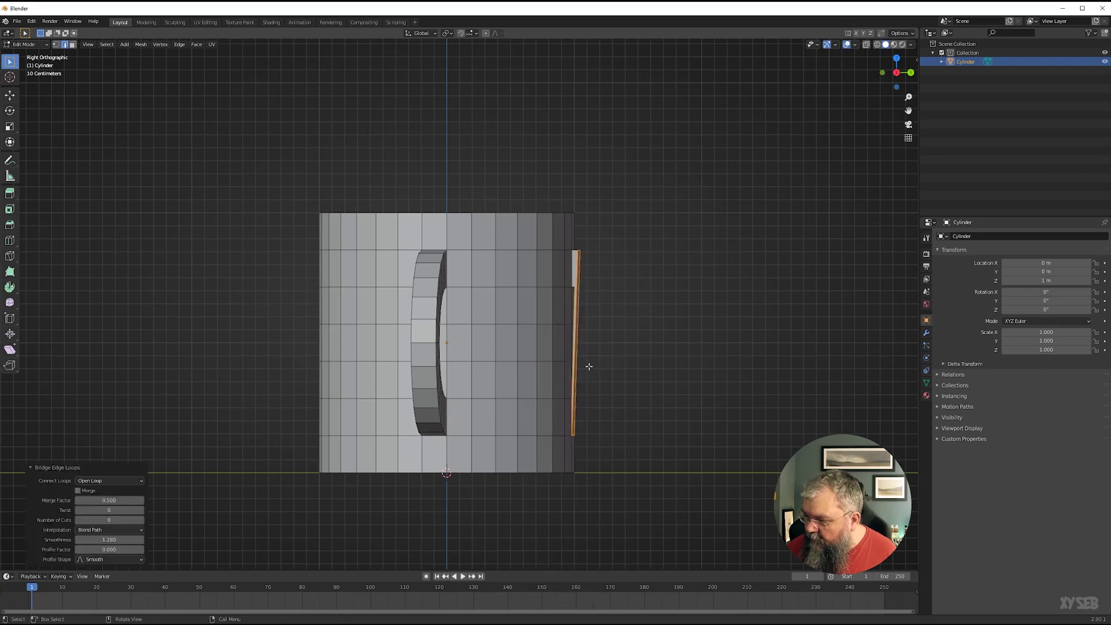
middle_drag(708, 354, 613, 364)
drag(101, 519, 130, 519)
mouse_move(485, 413)
middle_down()
mouse_move(499, 411)
mouse_move(445, 406)
mouse_move(530, 400)
mouse_move(500, 404)
middle_up()
scroll(530, 400, down, 3)
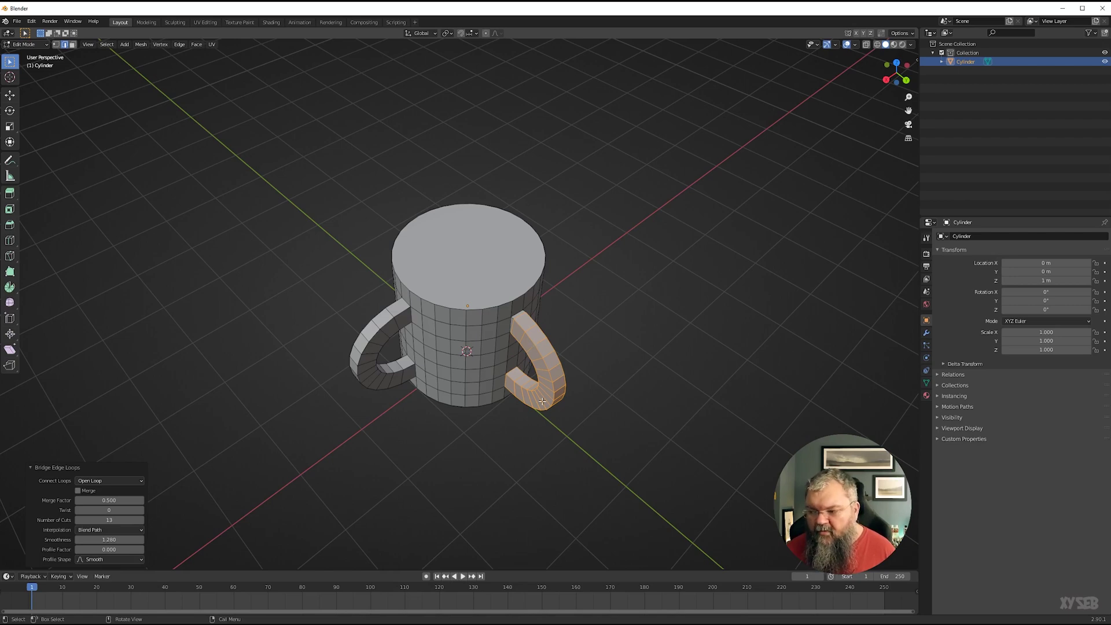
Select the mug's entire mesh and return to Object Mode after checking the second handle from several sides.
middle_drag(543, 402, 469, 372)
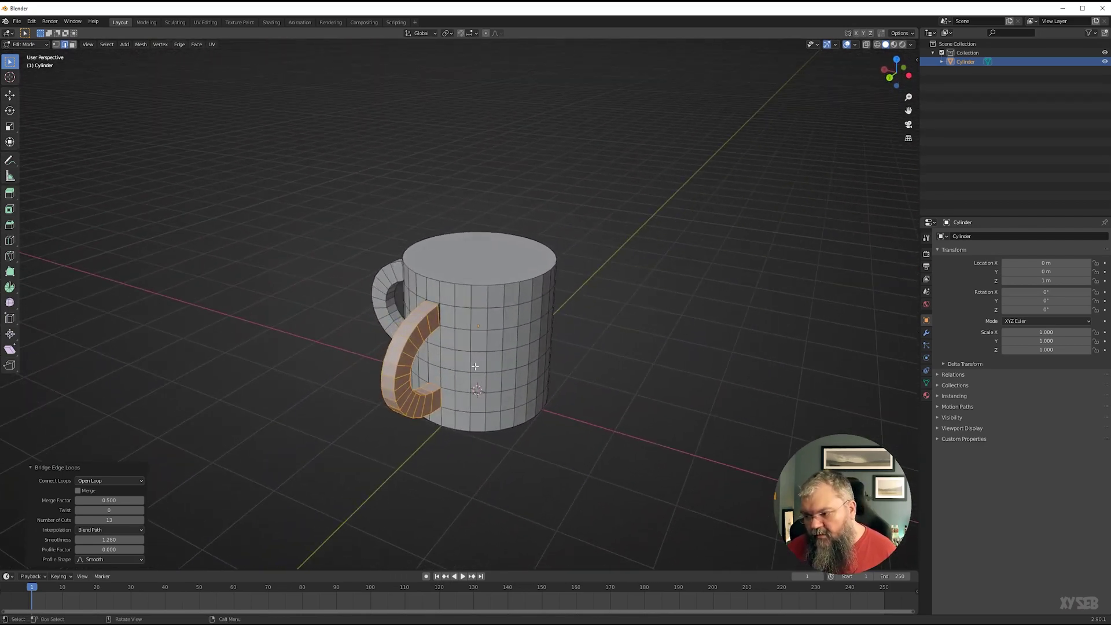
middle_drag(454, 347, 486, 353)
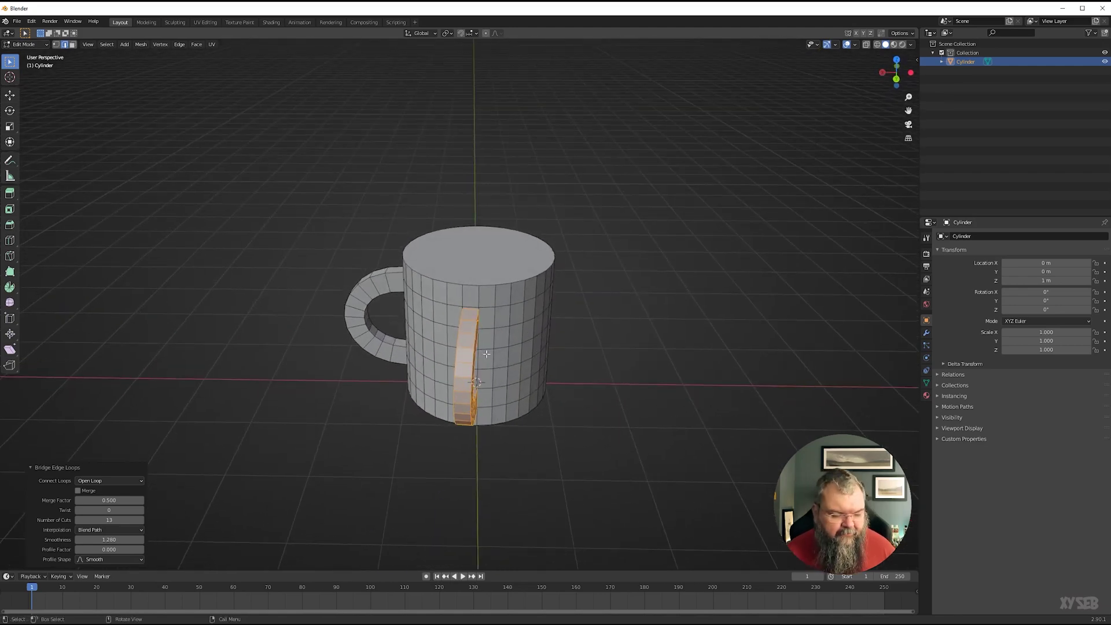
key(a)
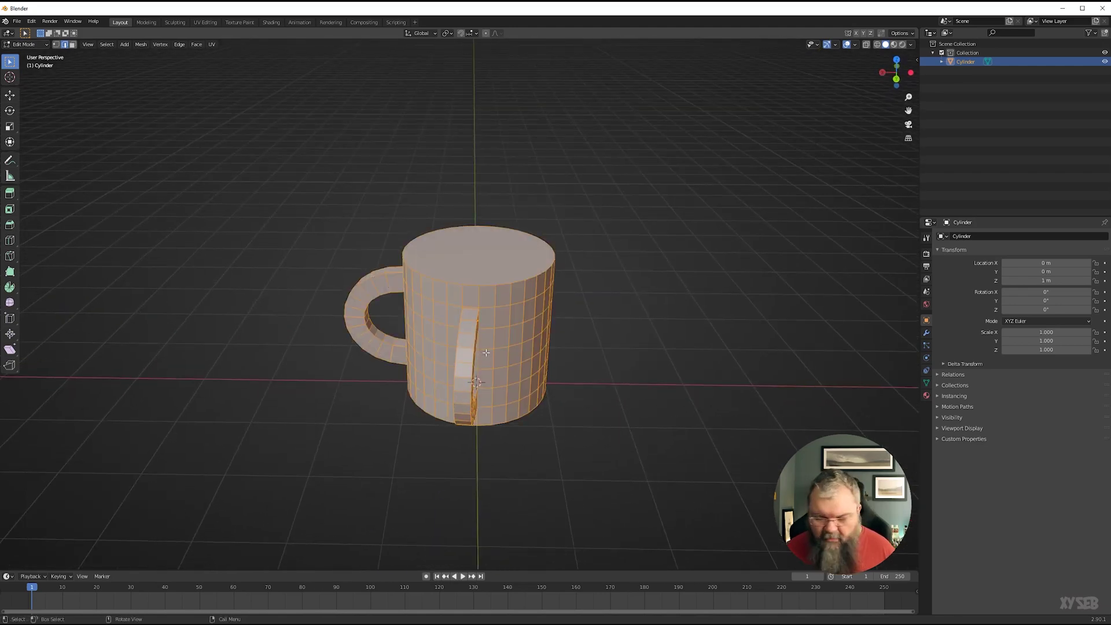
key(Tab)
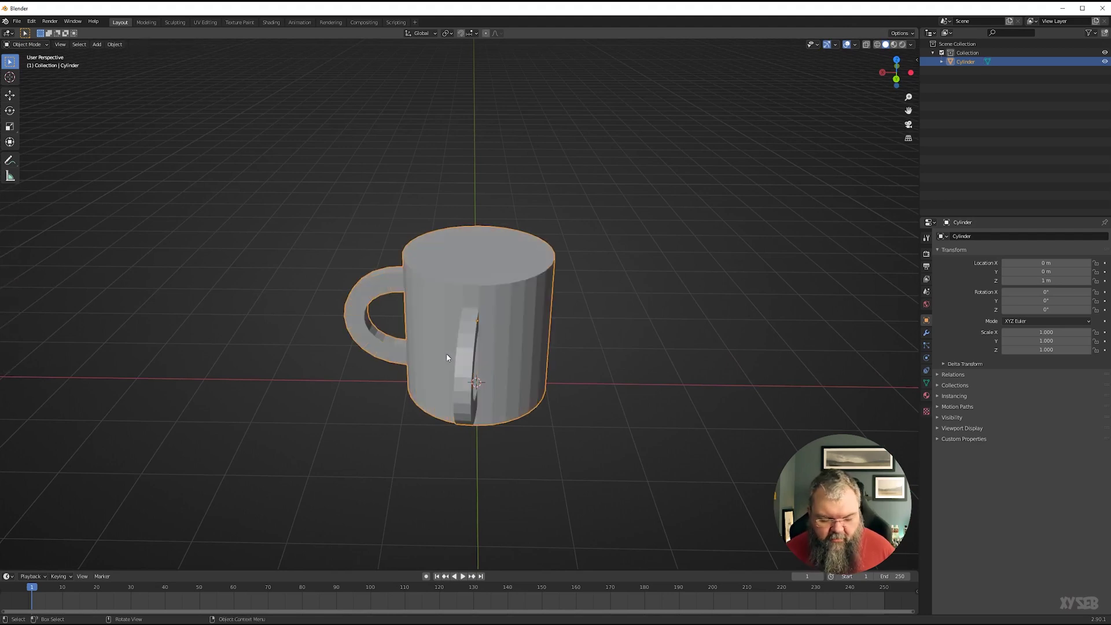
Delete the mug and add a new cylinder with 32 vertices, 1 m radius and 2 m depth at the world origin.
key(Delete)
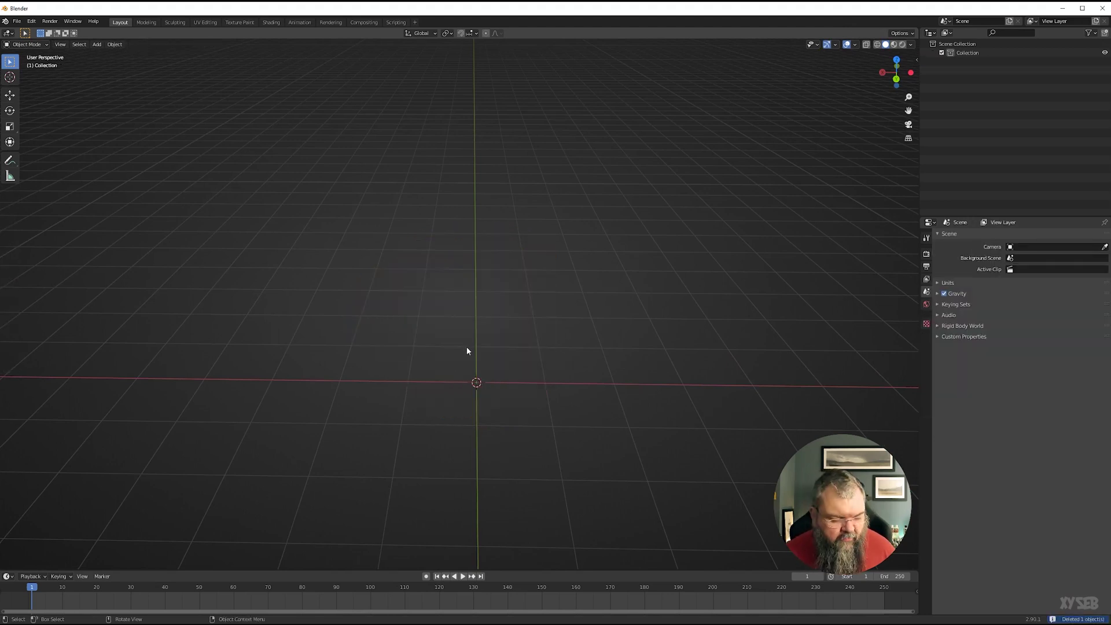
key(shift+a)
mouse_move(468, 348)
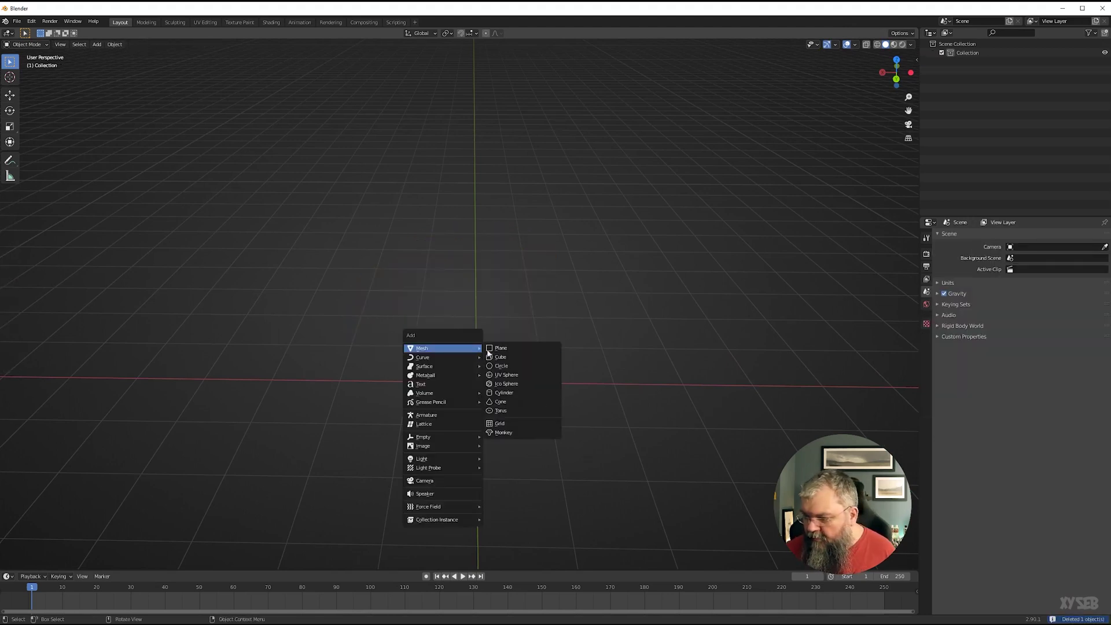
click(503, 393)
middle_drag(449, 422, 428, 391)
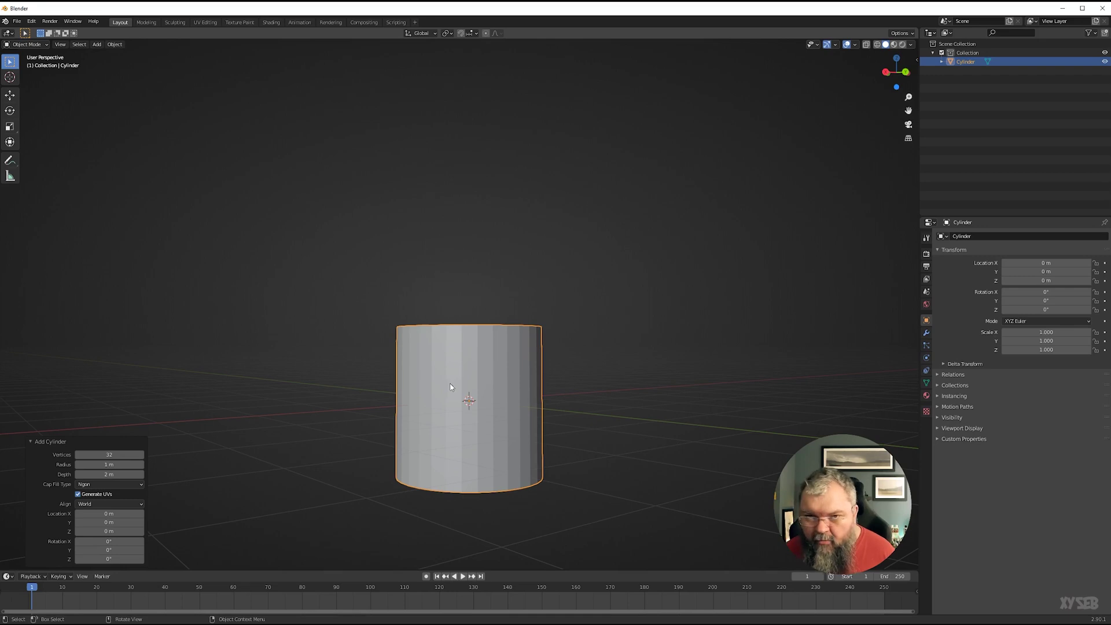
In Edit Mode, add five evenly spaced horizontal loop cuts around the cylinder.
key(Tab)
key(ctrl+r)
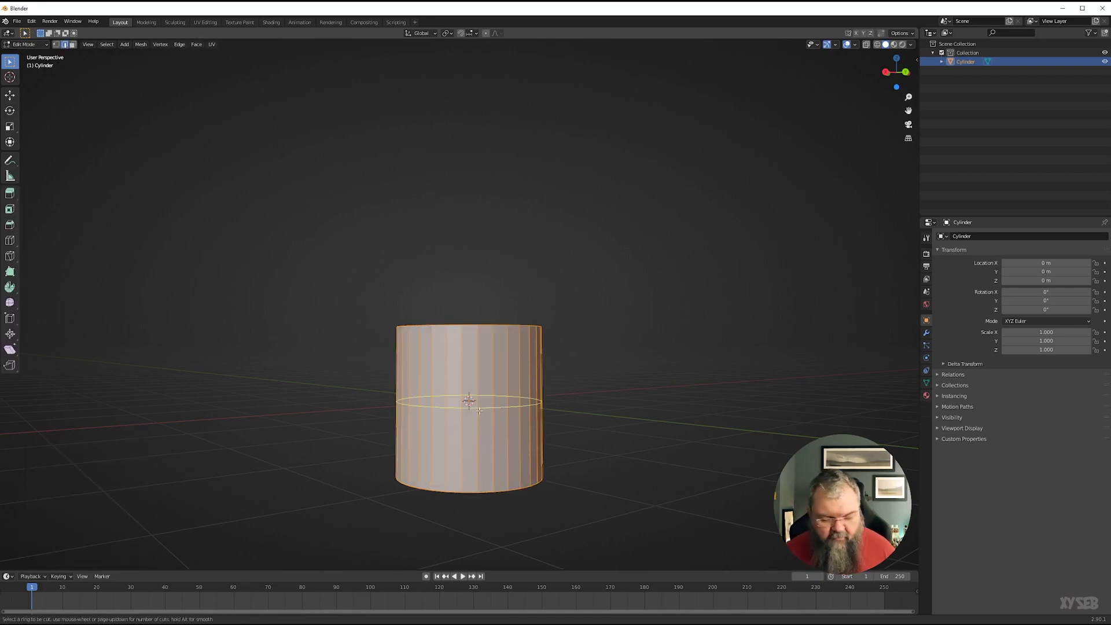
scroll(479, 412, up, 3)
scroll(480, 410, up, 1)
click(481, 410)
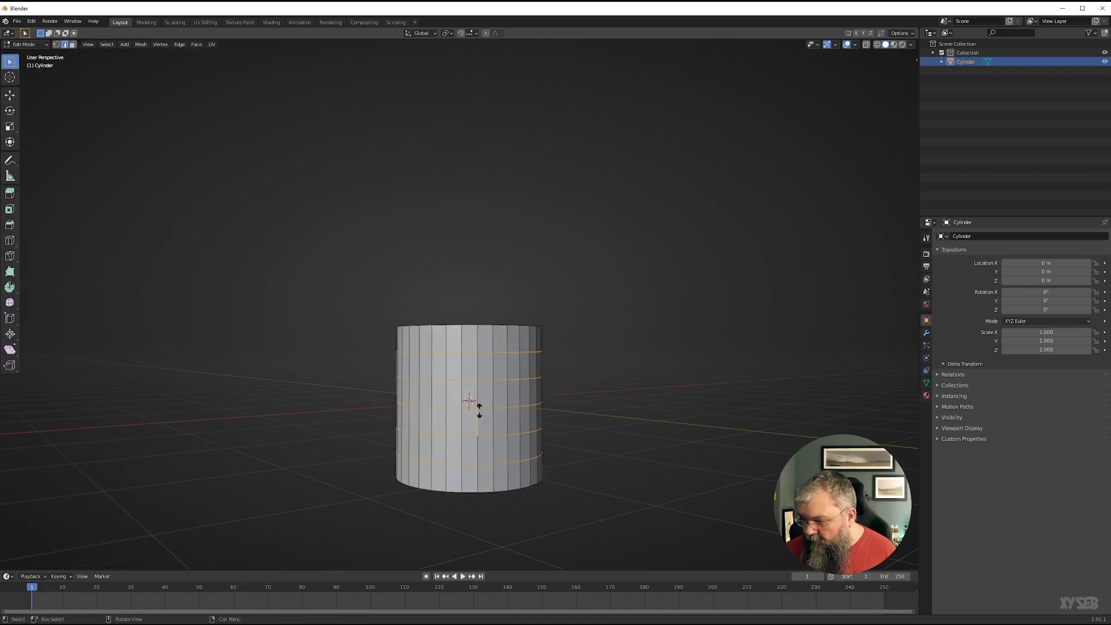
right_click(486, 409)
Scale the middle edge loop outward to about 1.2 with smooth proportional editing, giving the cylinder a barrel shape.
alt+click(490, 406)
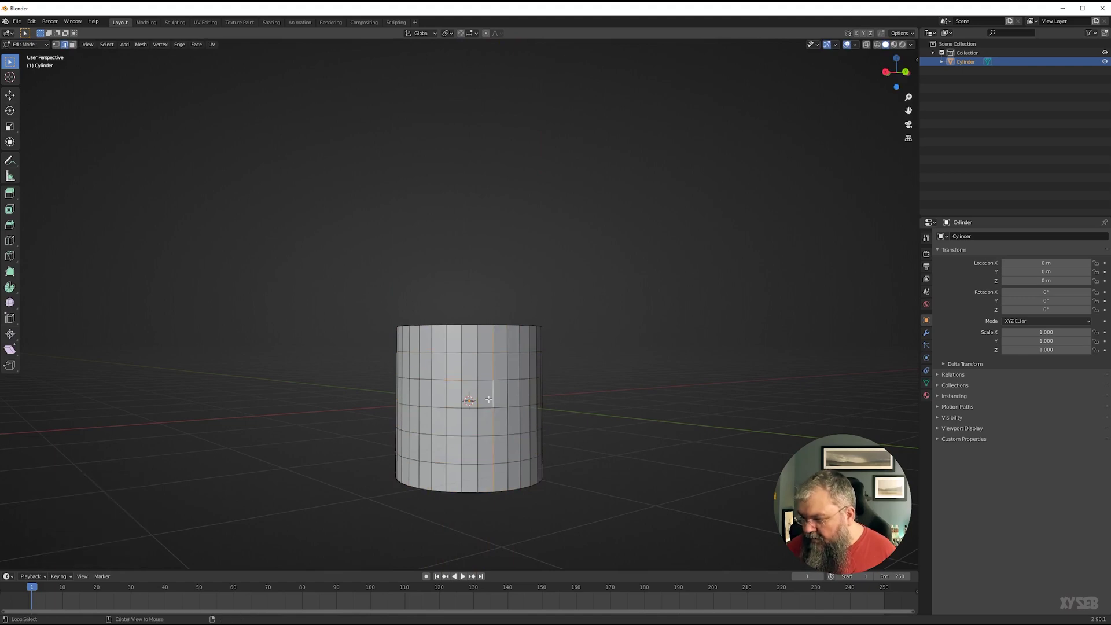
alt+click(485, 407)
middle_drag(467, 389, 386, 350)
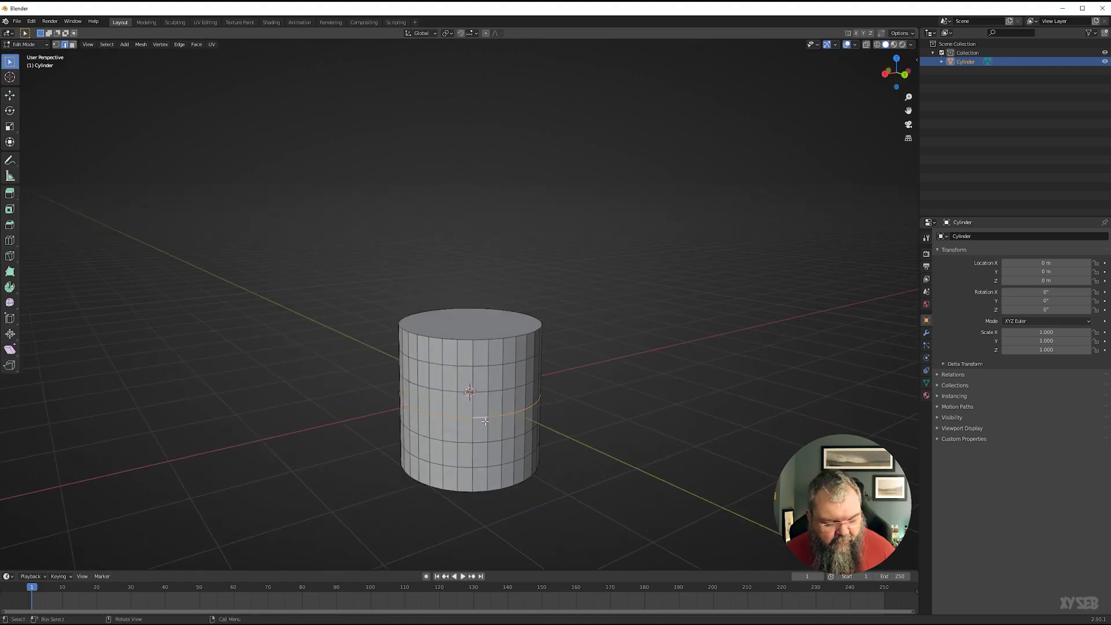
key(s)
right_click(527, 446)
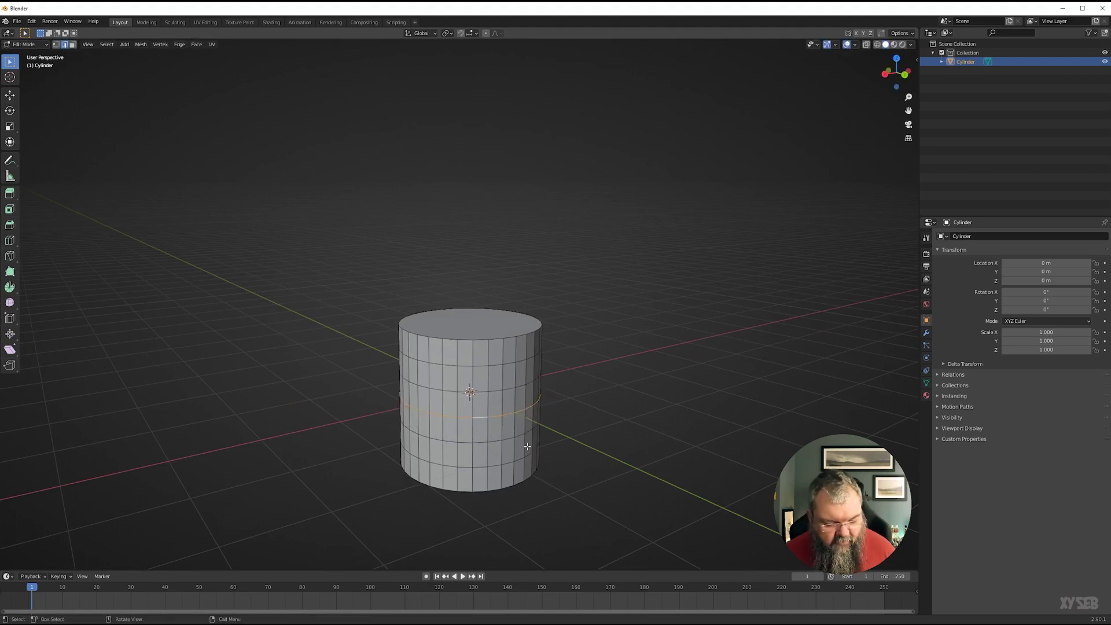
key(o)
key(s)
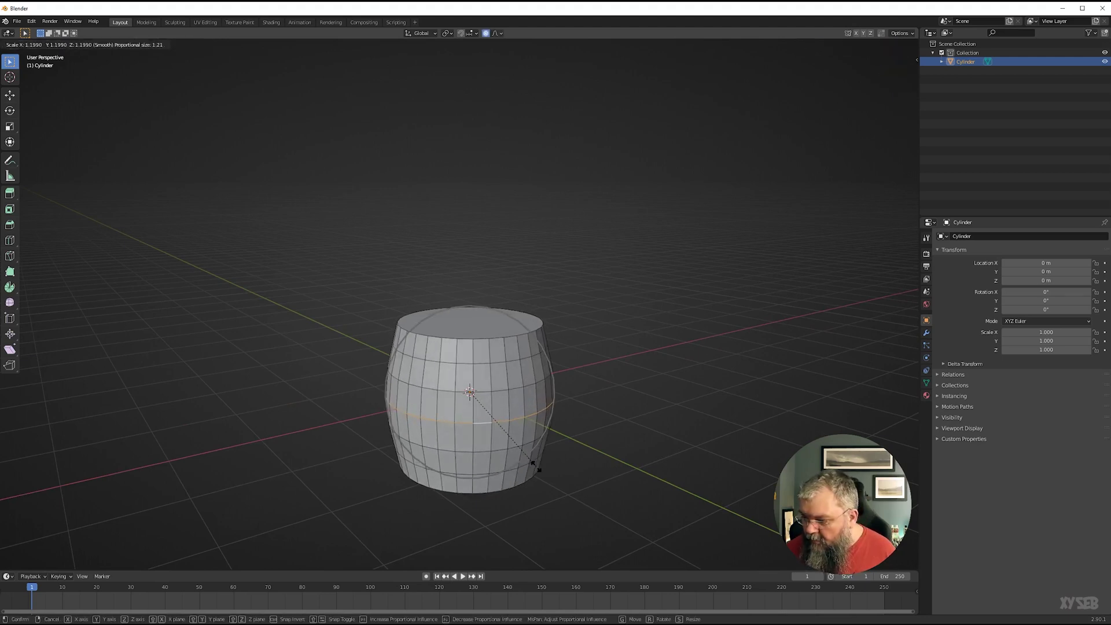
click(531, 465)
Open the barrel by selecting its cap edge loop and deleting the top face.
middle_drag(531, 466, 490, 366)
alt+click(490, 364)
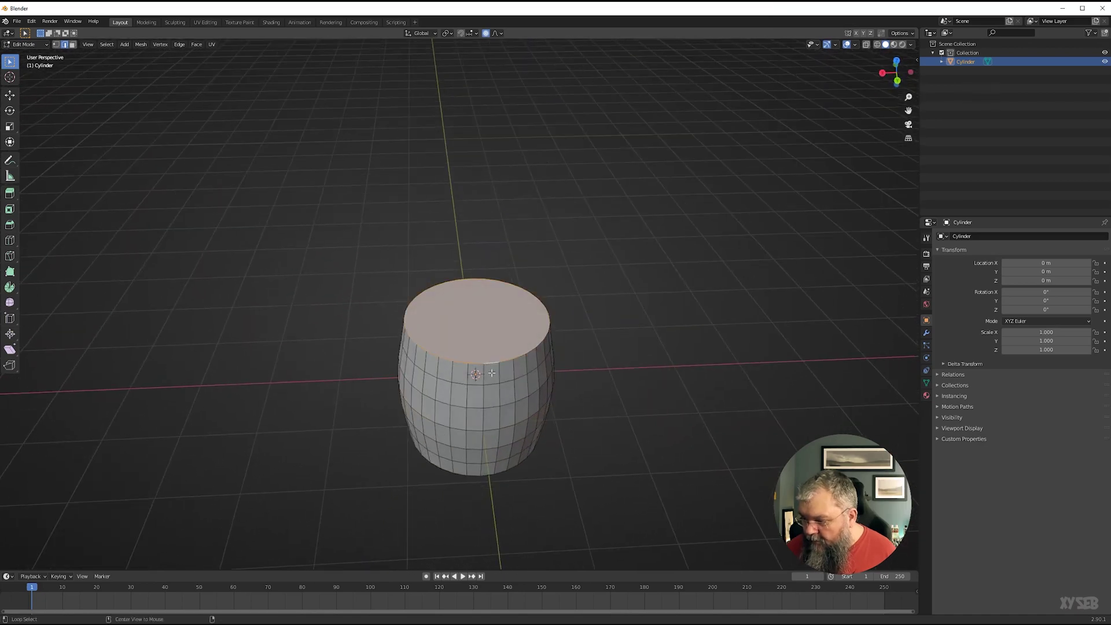
middle_drag(487, 492, 311, 380)
alt+shift+click(502, 486)
key(x)
click(515, 451)
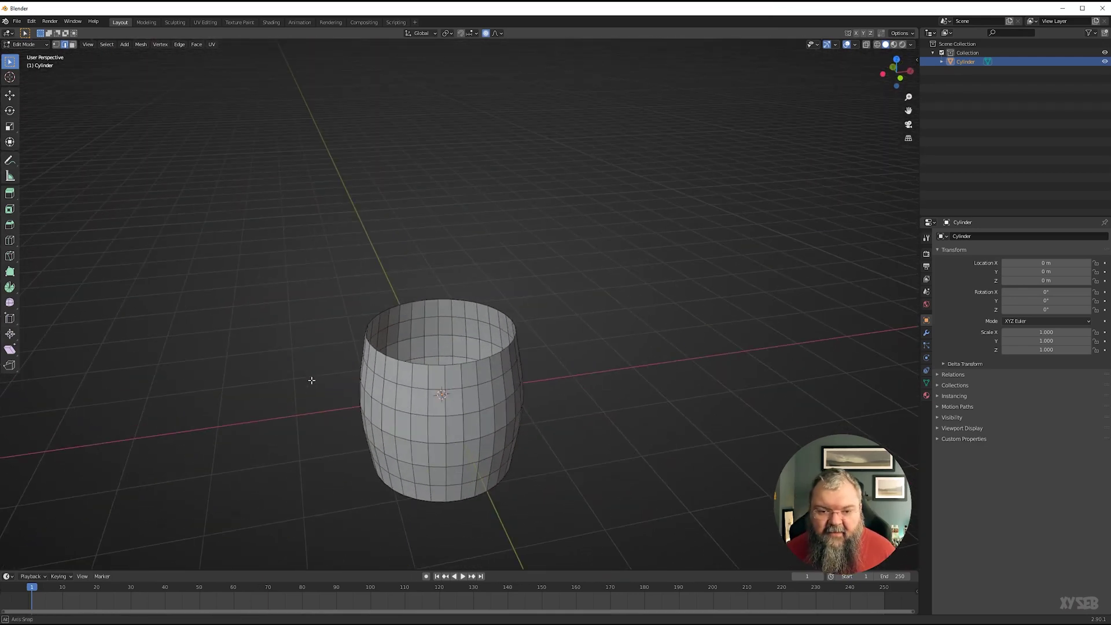
Thicken the barrel wall by extruding the whole mesh in place and shrinking it about 0.1 m inward with proportional editing off.
scroll(434, 367, up, 3)
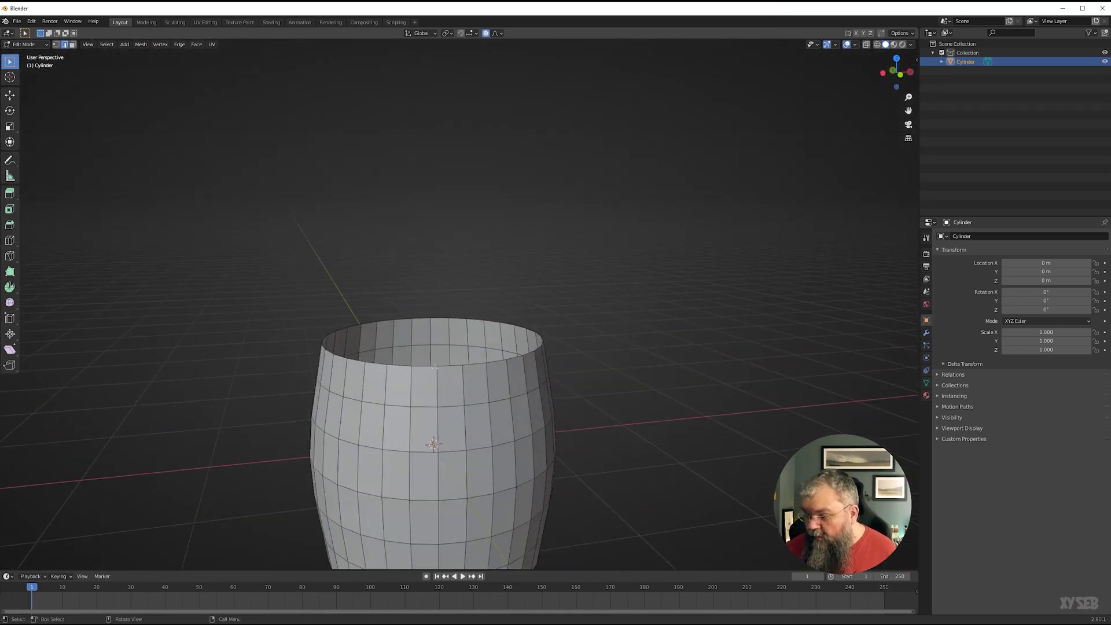
key(a)
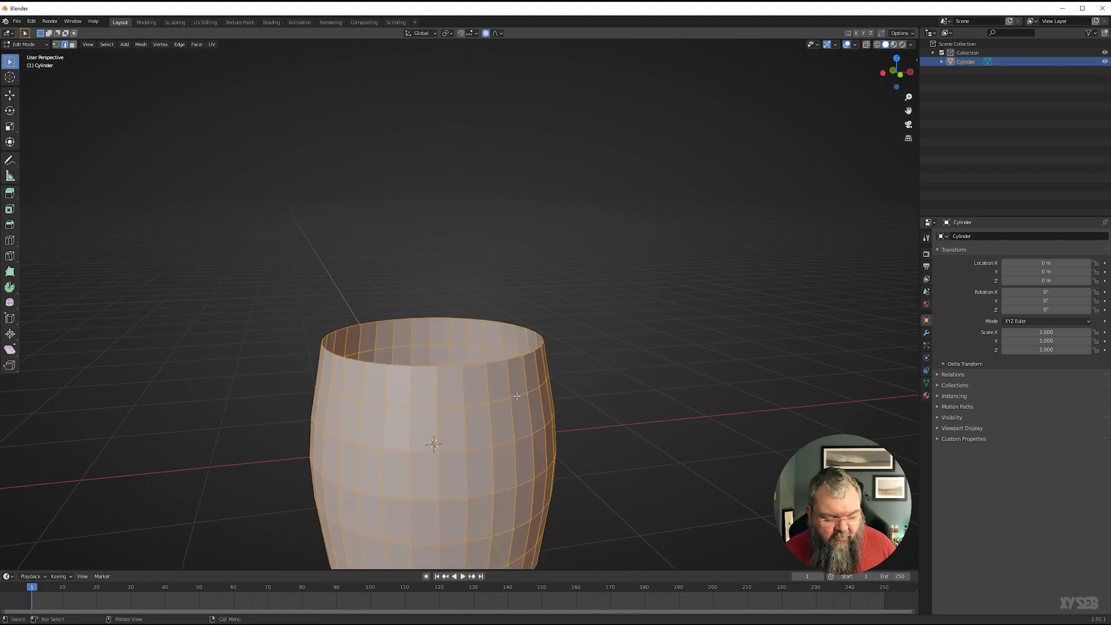
key(e)
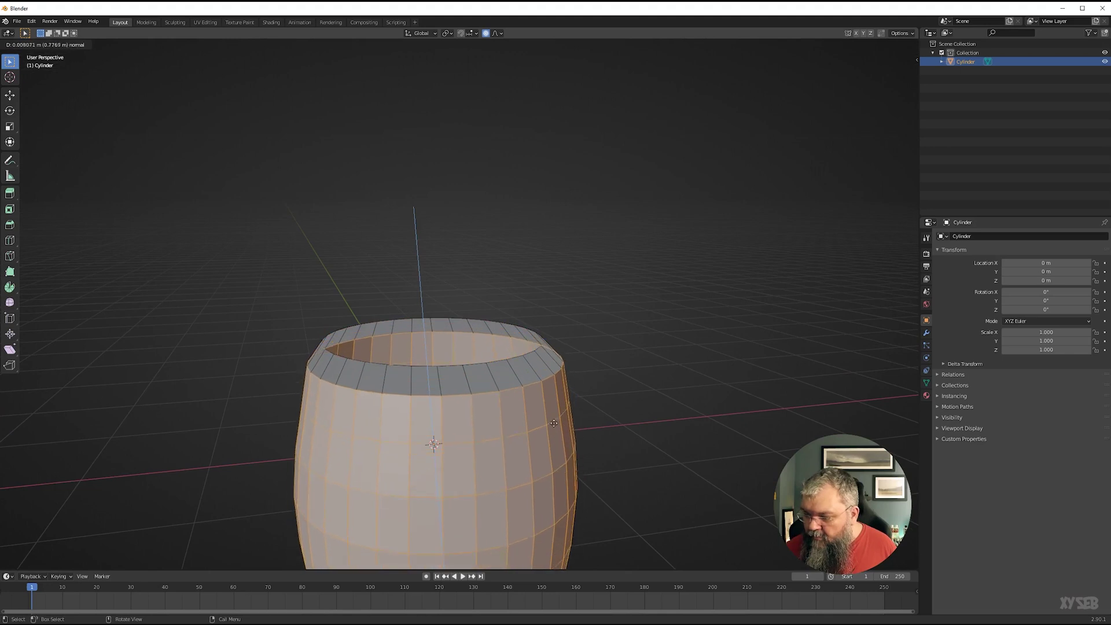
key(Escape)
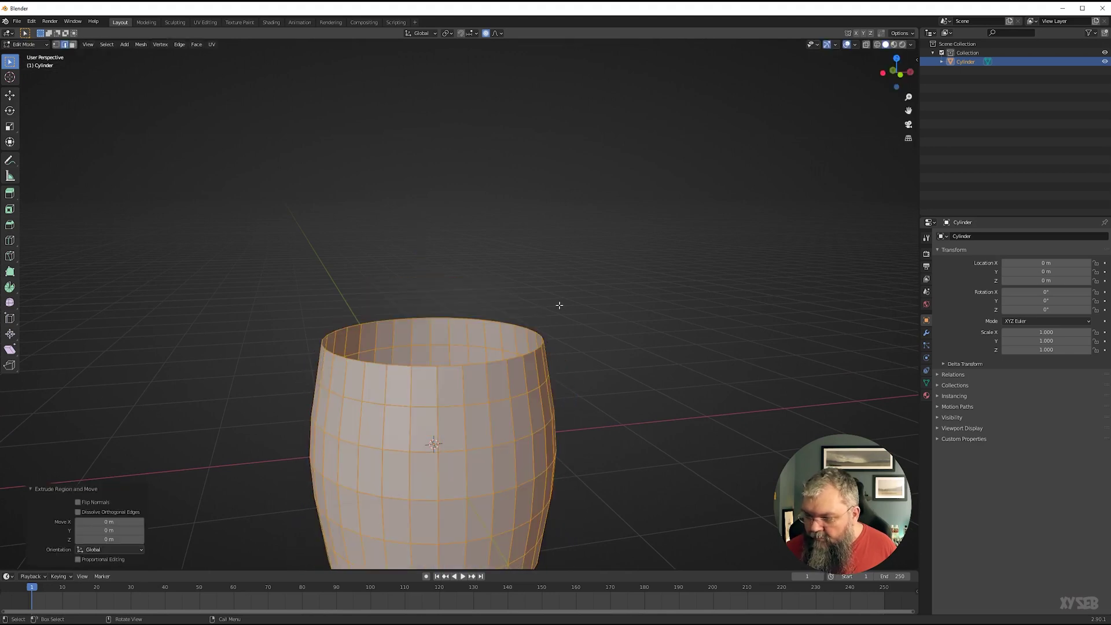
key(alt+s)
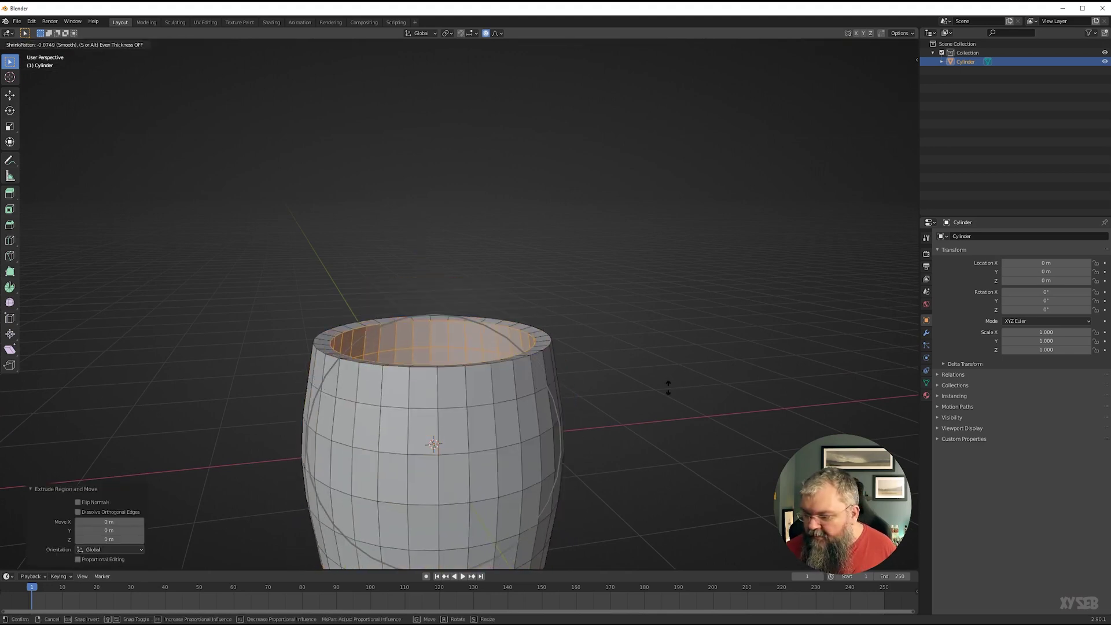
key(Escape)
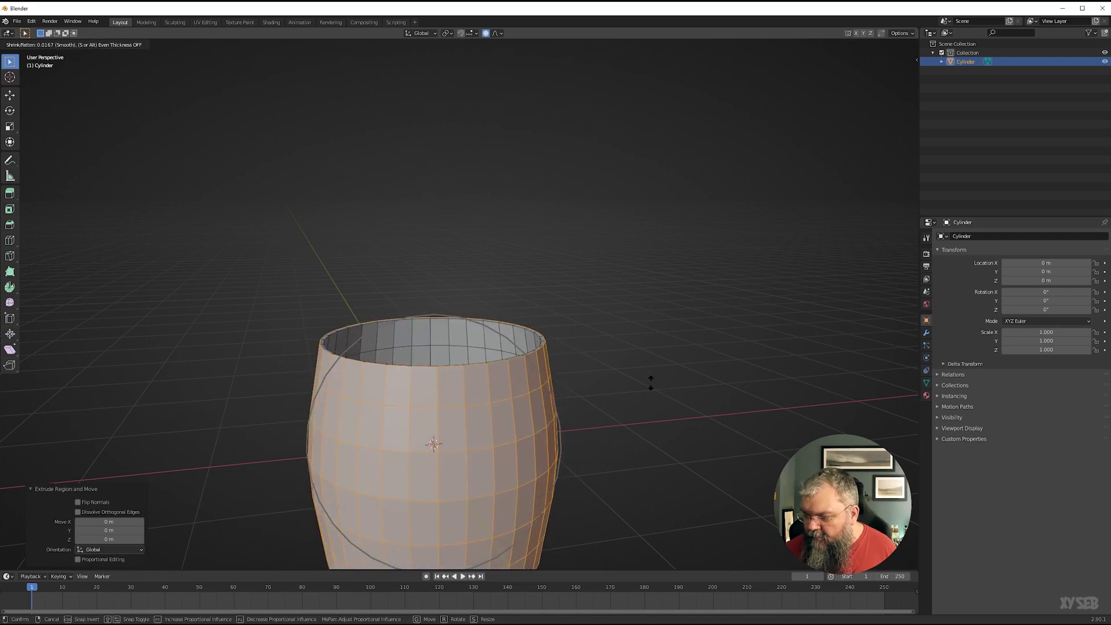
key(alt+s)
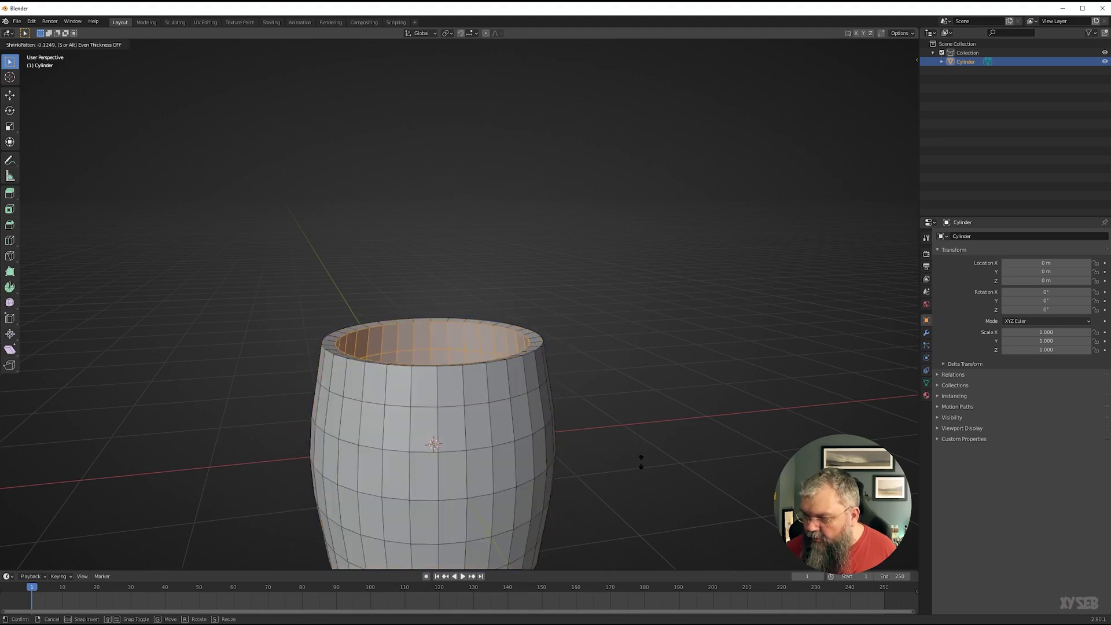
click(640, 460)
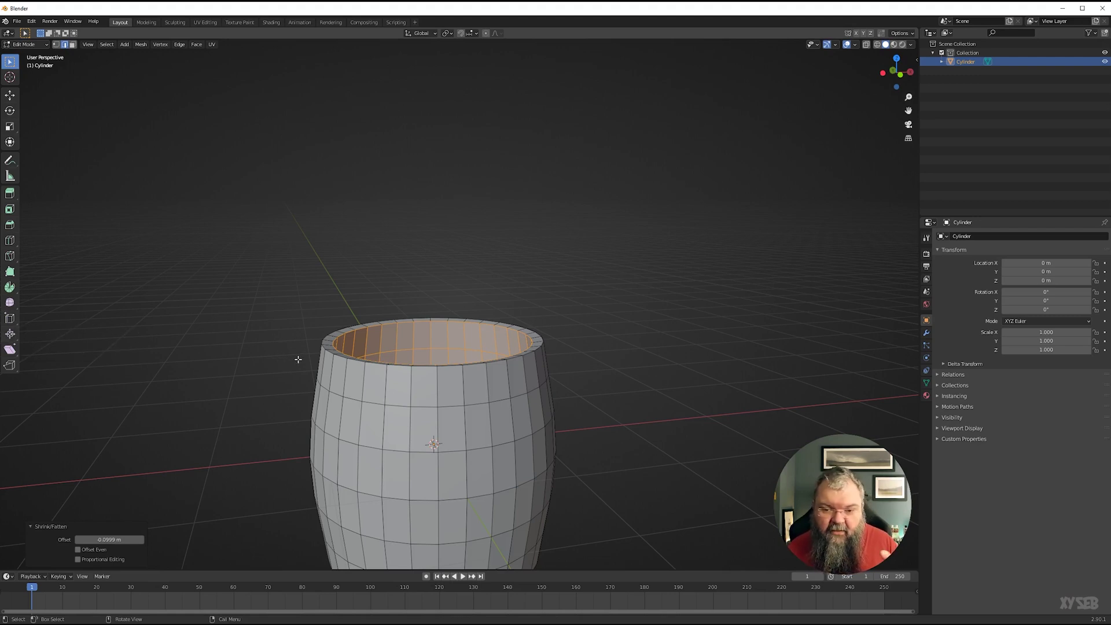
Add a single loop cut around the barrel's inner wall just below the rim, sliding it to a factor of about 0.2.
middle_drag(298, 360, 321, 362)
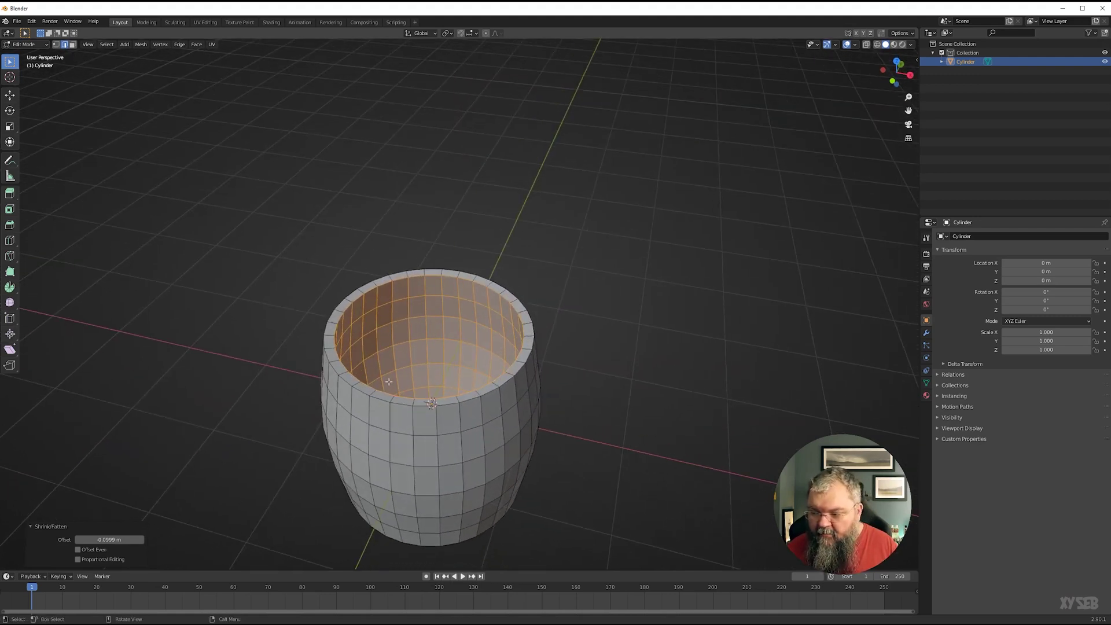
mouse_move(388, 382)
middle_down()
mouse_move(300, 449)
mouse_move(341, 342)
mouse_move(361, 229)
mouse_move(370, 399)
mouse_move(378, 371)
middle_up()
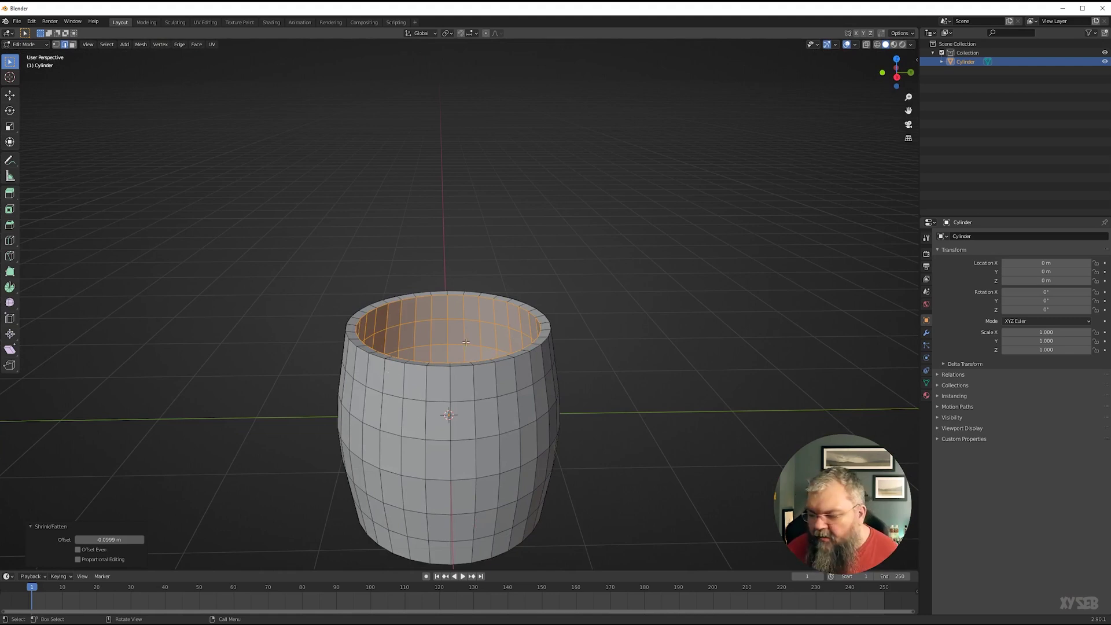
middle_drag(442, 341, 505, 324)
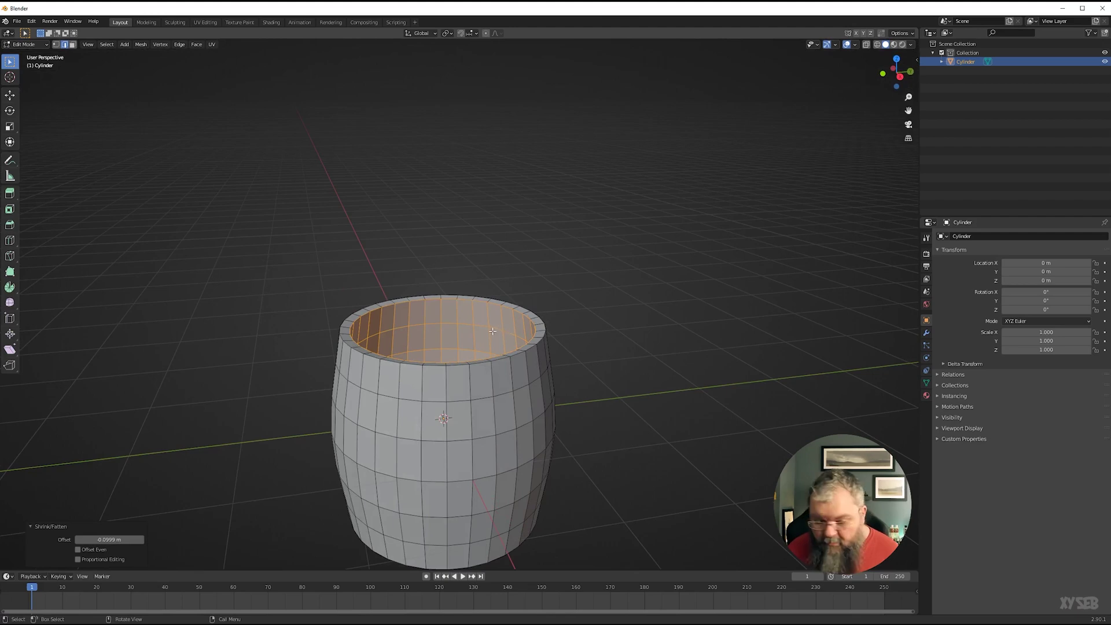
key(alt+a)
middle_drag(498, 327, 387, 361)
alt+click(387, 361)
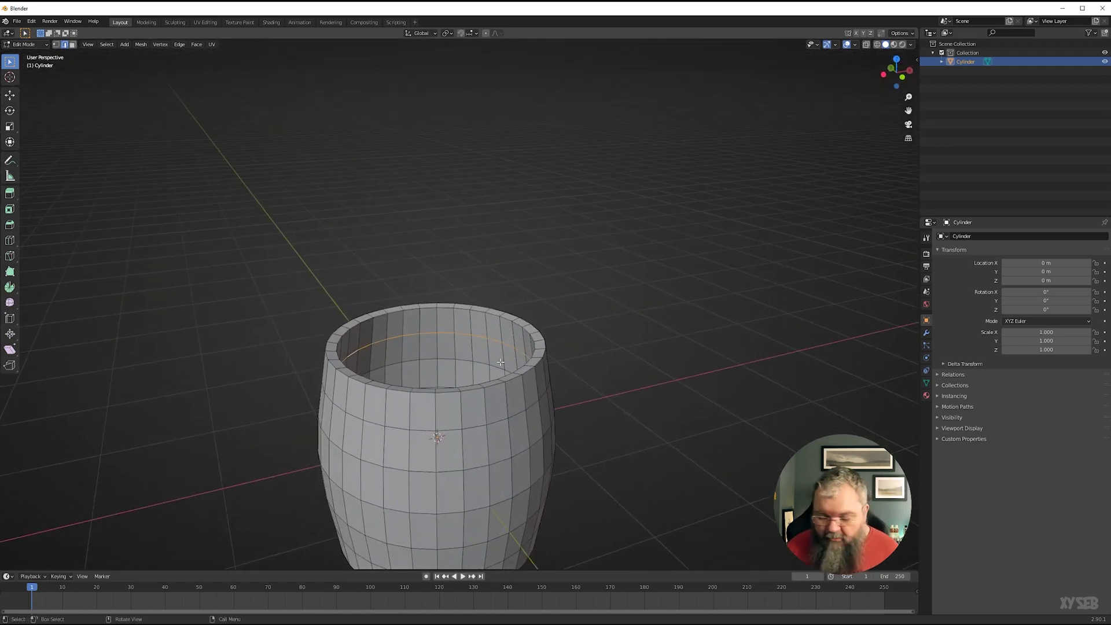
scroll(446, 351, up, 3)
key(ctrl+r)
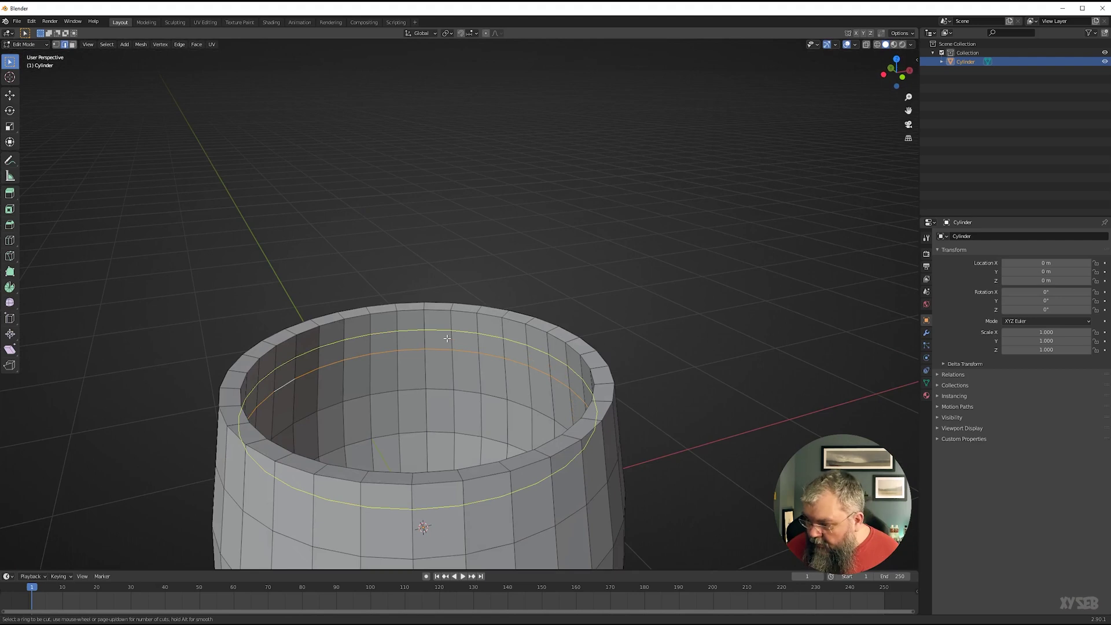
click(447, 338)
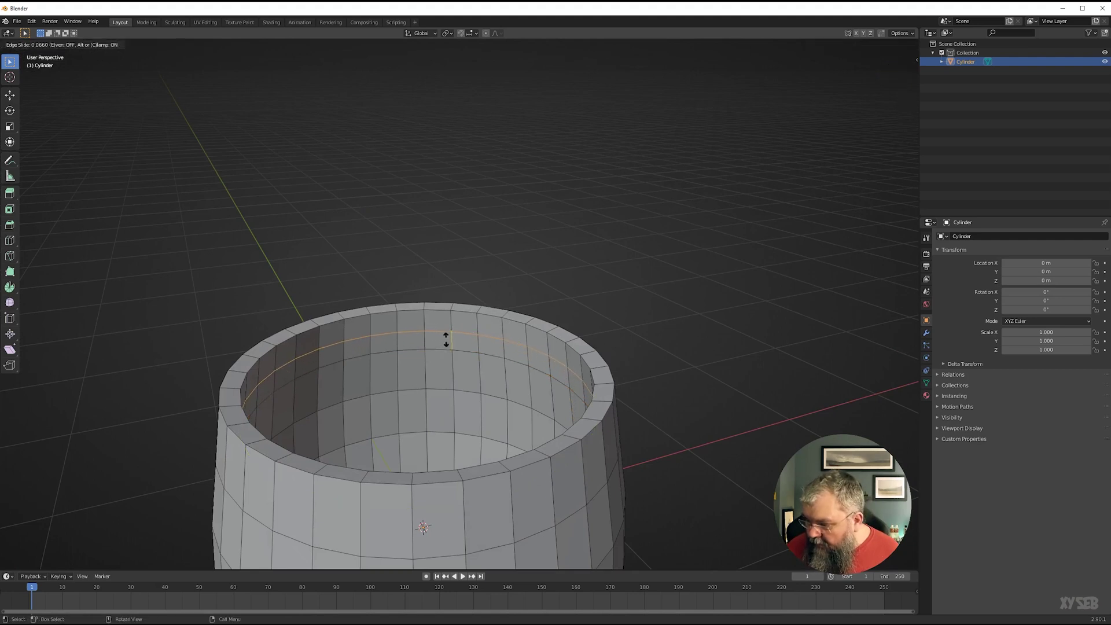
click(446, 341)
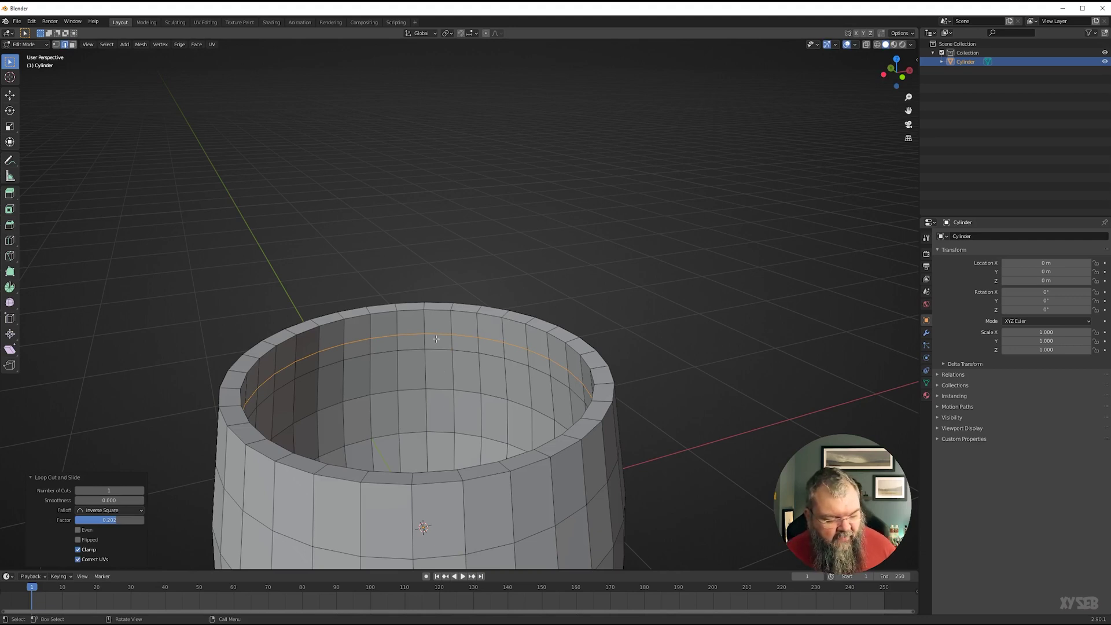
Duplicate the new inner edge loop in place, separate the copy into its own object and return to Object Mode.
key(g)
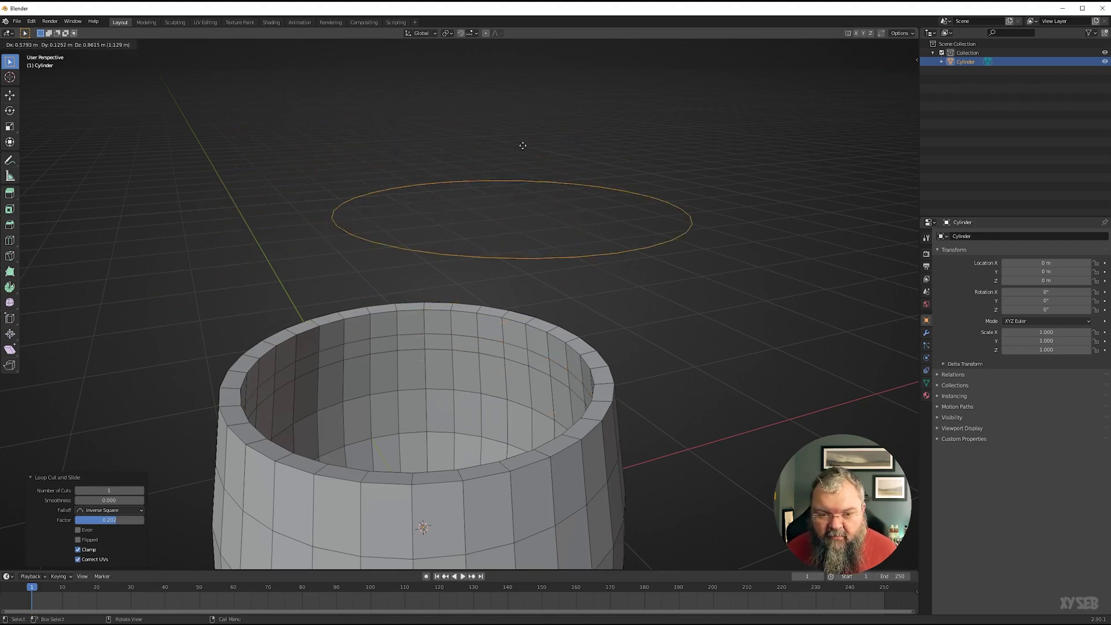
right_click(513, 138)
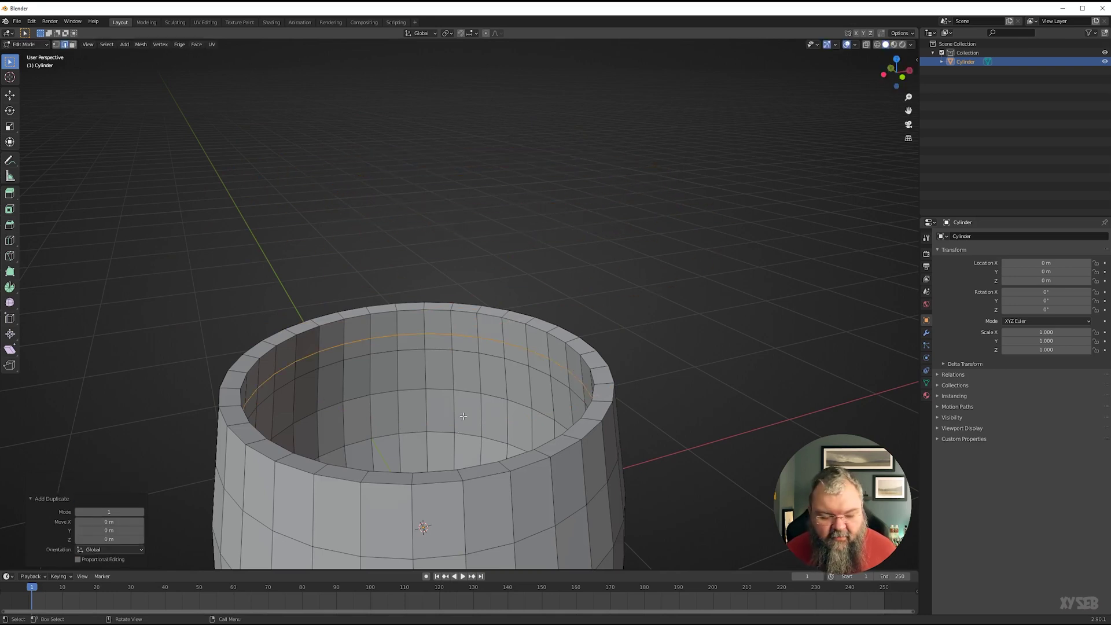
key(p)
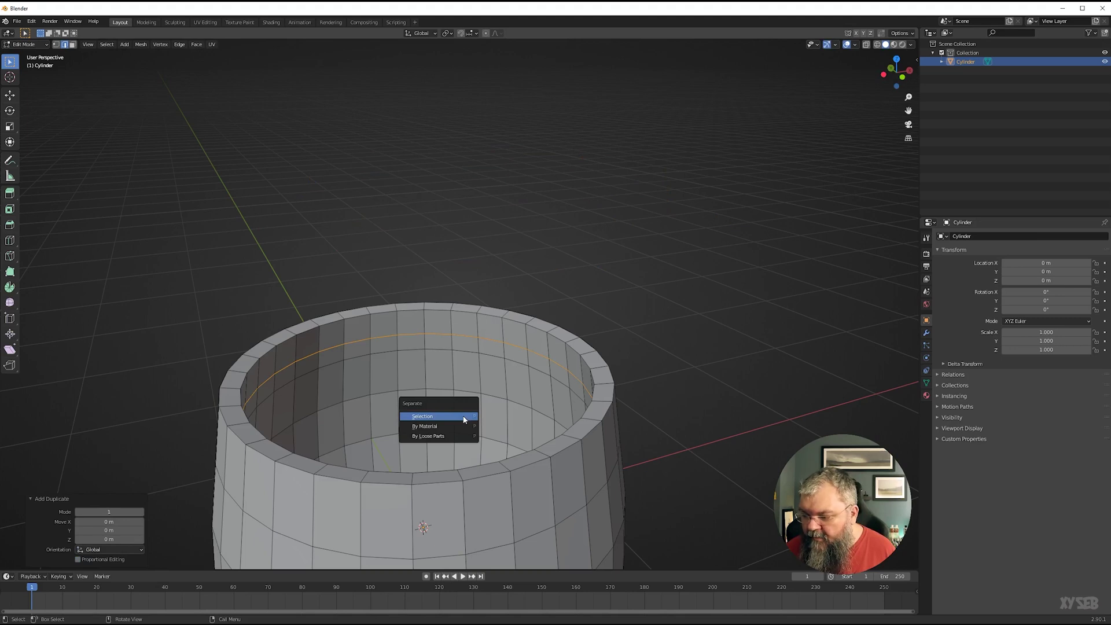
click(463, 417)
key(Tab)
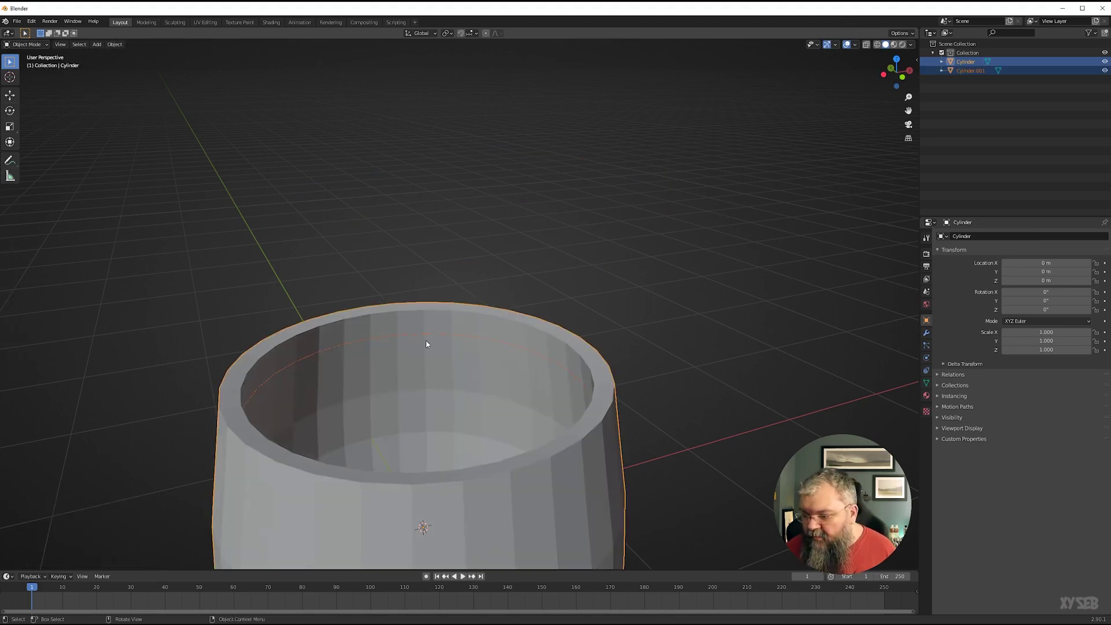
Select the separated ring and fill it with a face in Edit Mode.
click(424, 335)
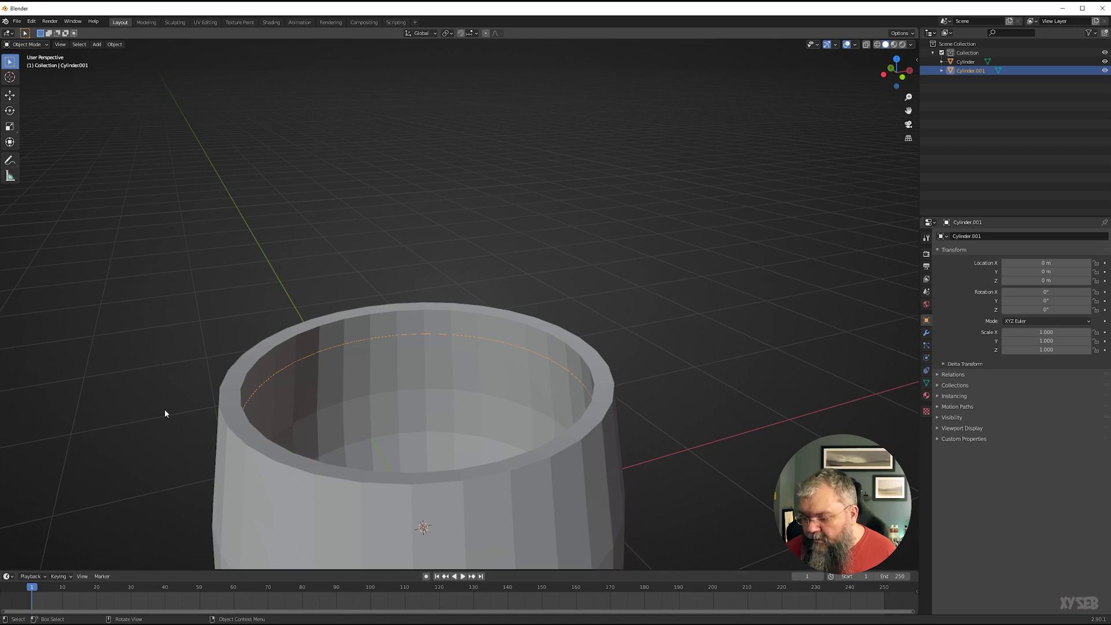
key(Tab)
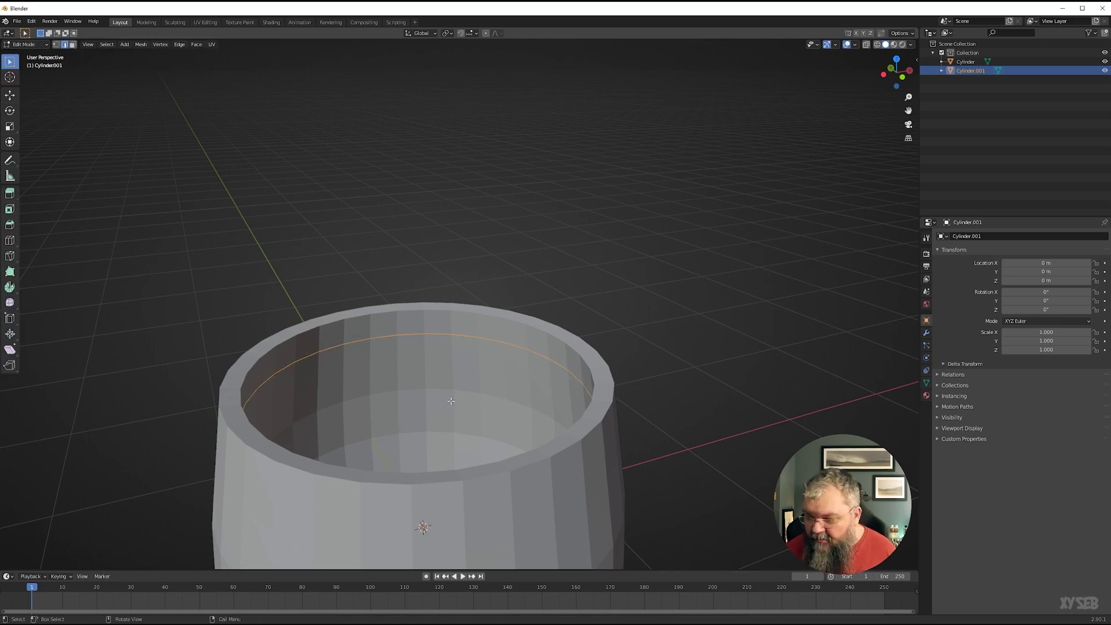
key(f)
middle_drag(571, 372, 465, 422)
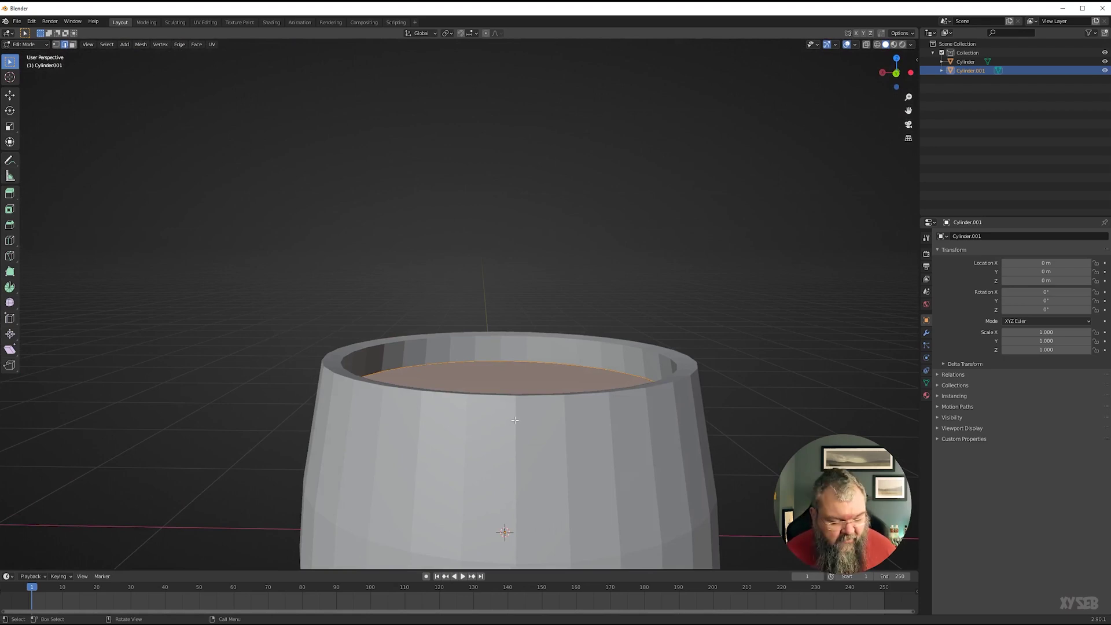
Extrude the lid face about 0.083 m downward, scale the extruded face up slightly to meet the barrel wall, and return to Object Mode.
key(alt+z)
middle_drag(517, 421, 525, 417)
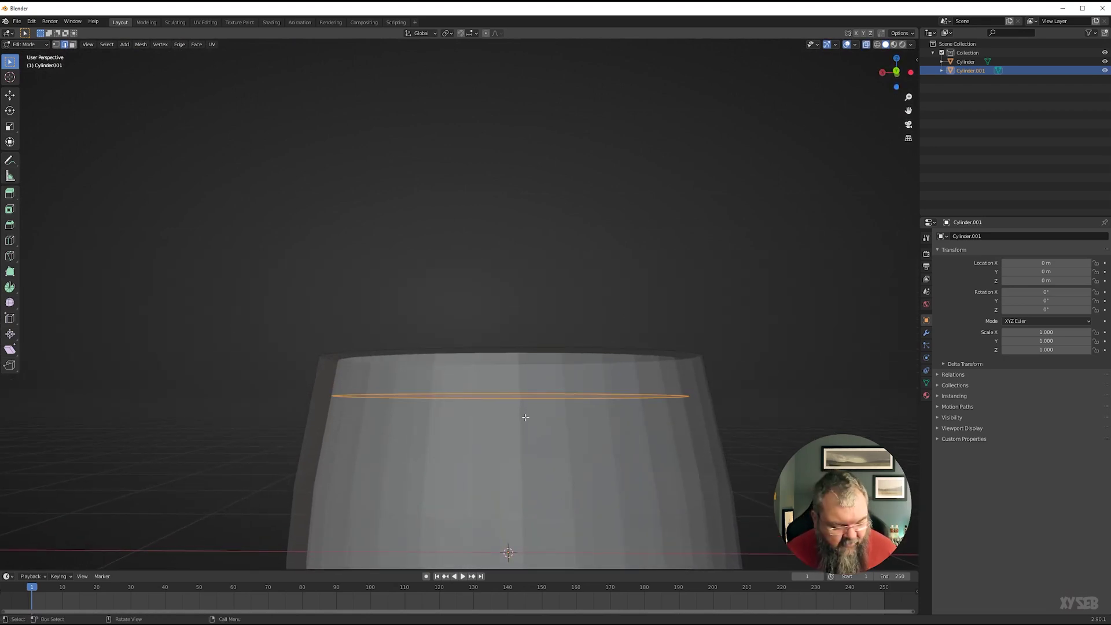
key(e)
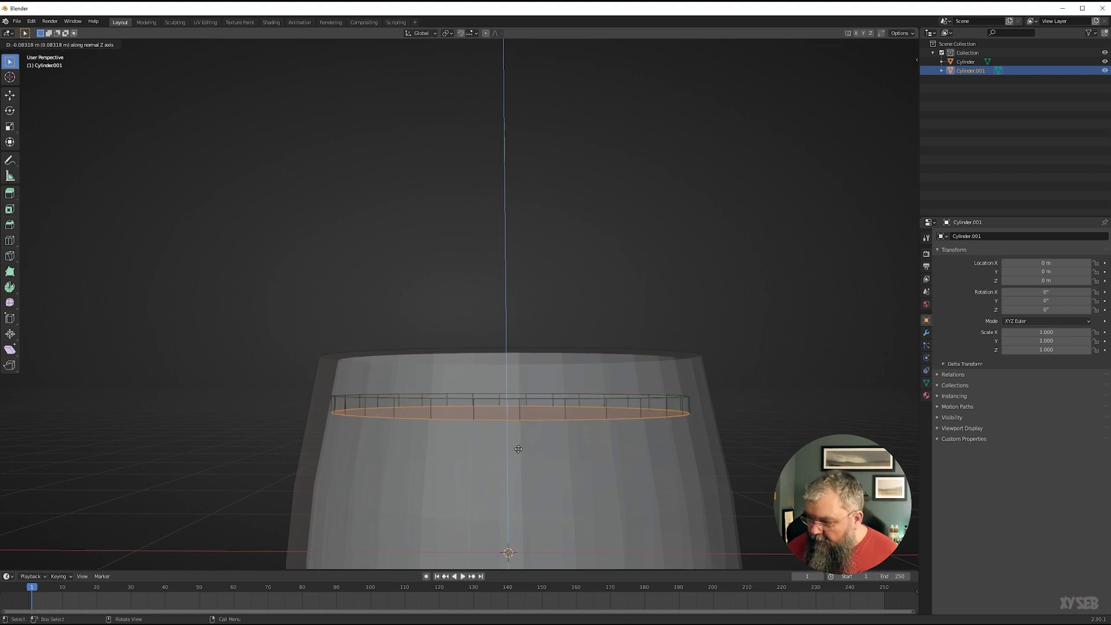
click(519, 450)
key(s)
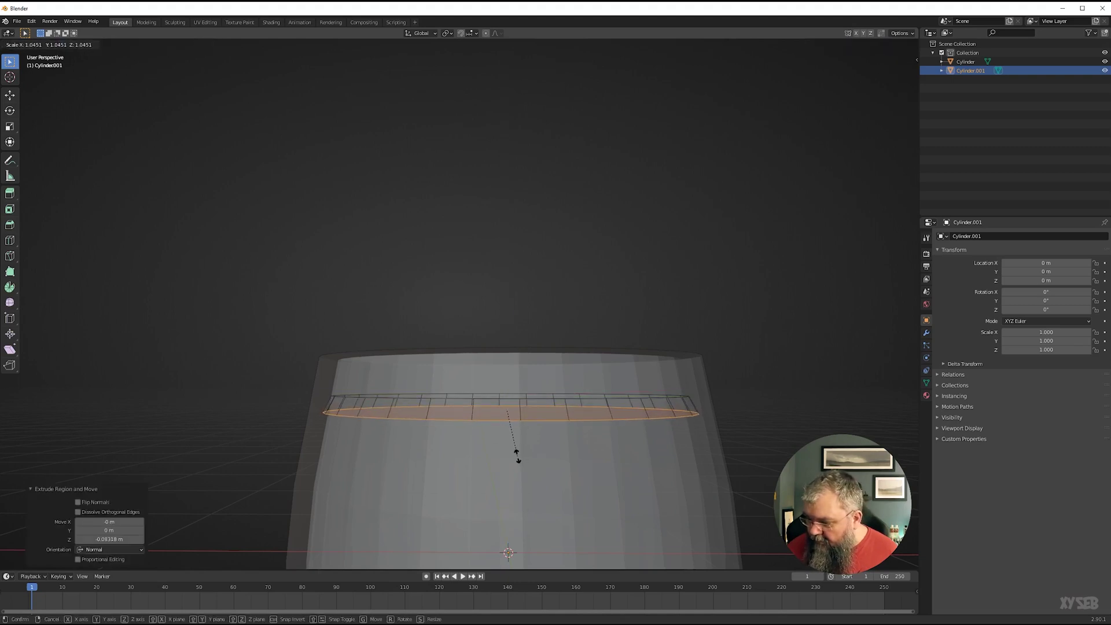
click(508, 445)
middle_drag(508, 446, 399, 406)
key(alt+a)
scroll(399, 407, down, 5)
click(419, 317)
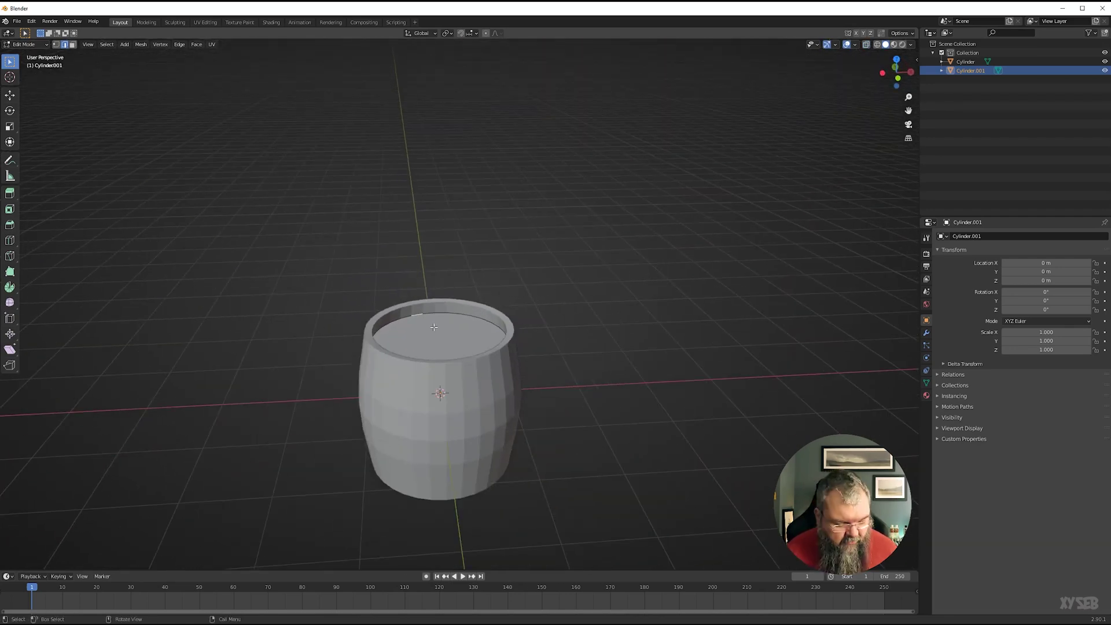
key(Tab)
Try lifting the lid object up out of the barrel.
click(439, 336)
click(440, 336)
key(g)
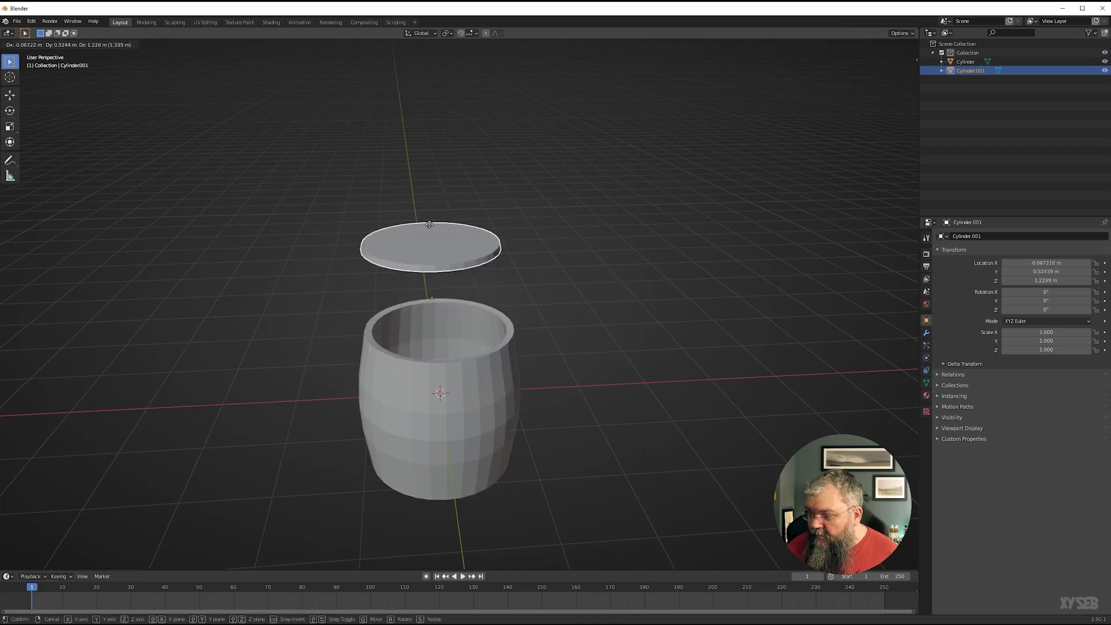
right_click(550, 287)
Duplicate the lid in place and rotate the copy 180° in front view to close the barrel's bottom.
middle_drag(551, 290, 480, 280)
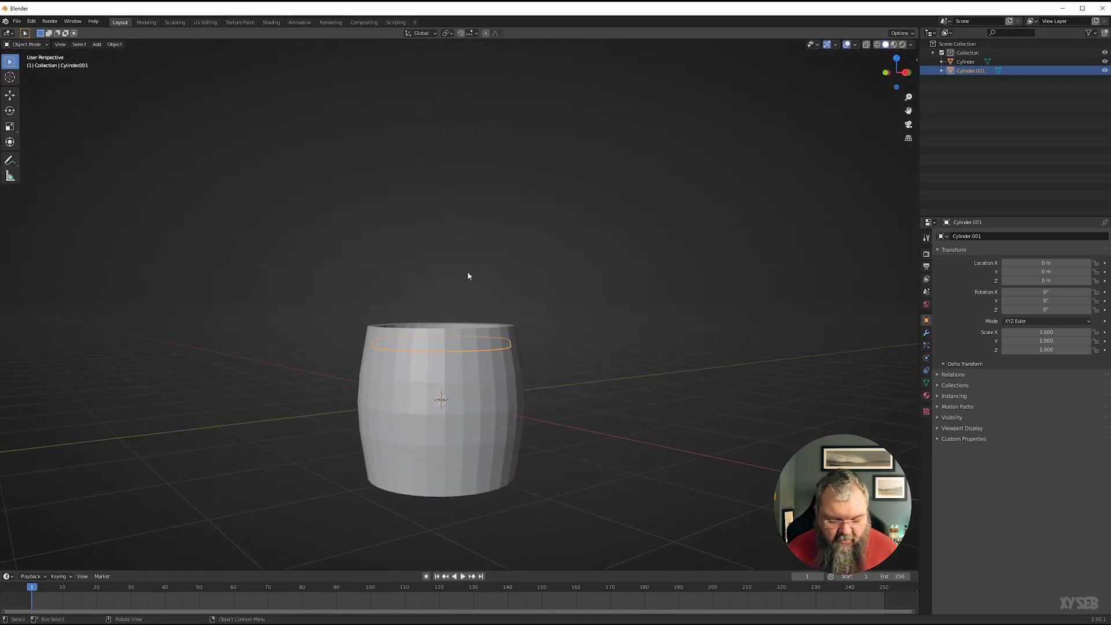
key(KP_1)
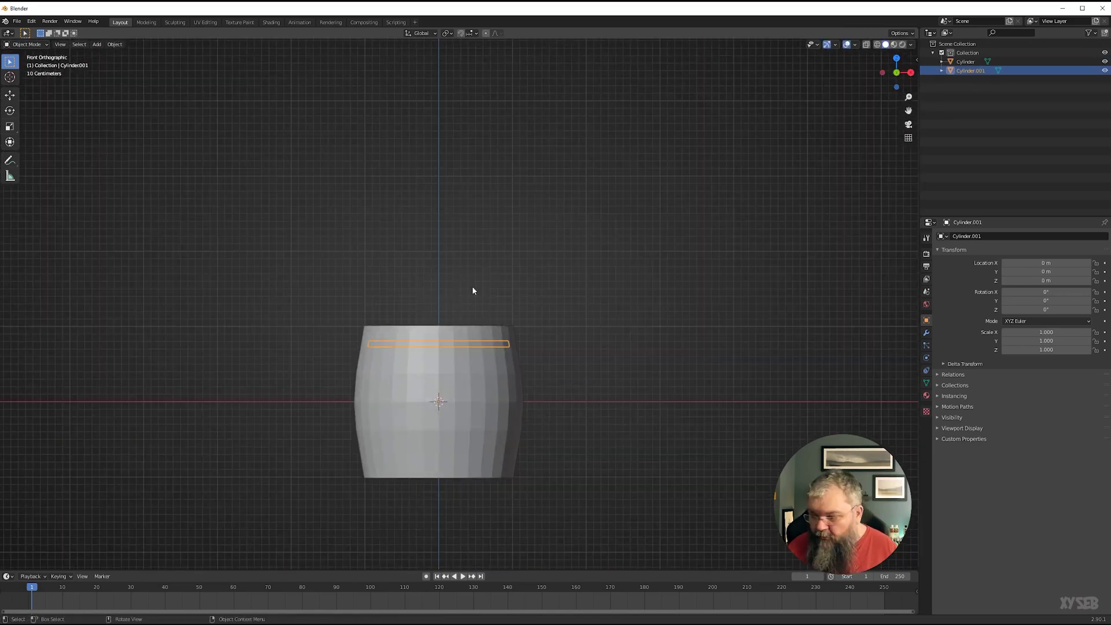
middle_drag(451, 240, 470, 367)
click(438, 354)
click(449, 363)
key(shift+d)
right_click(471, 343)
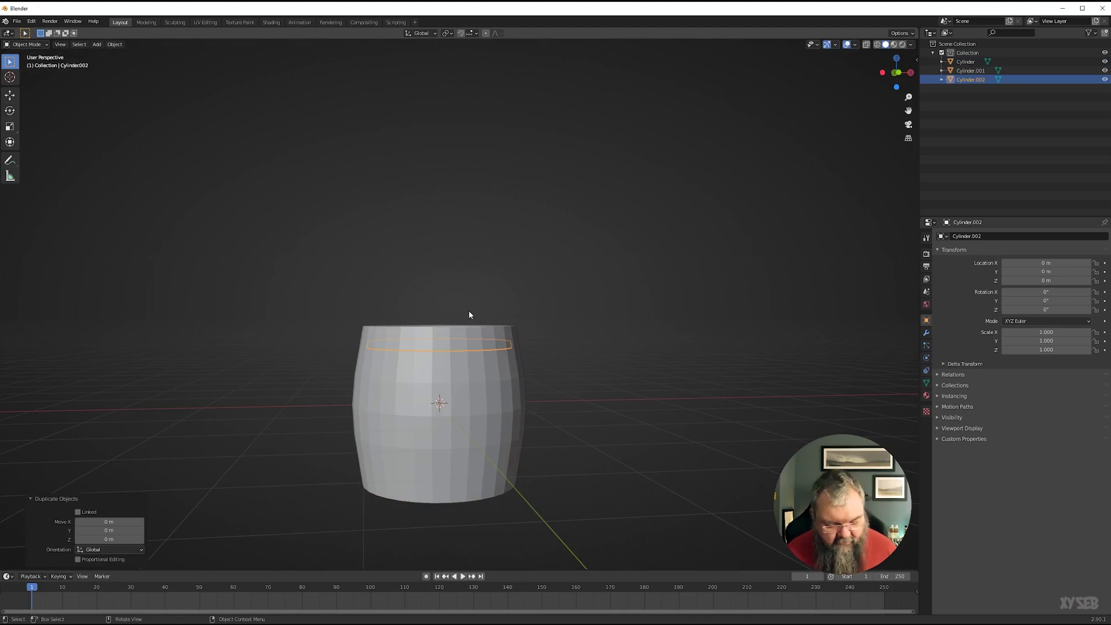
key(KP_1)
key(r)
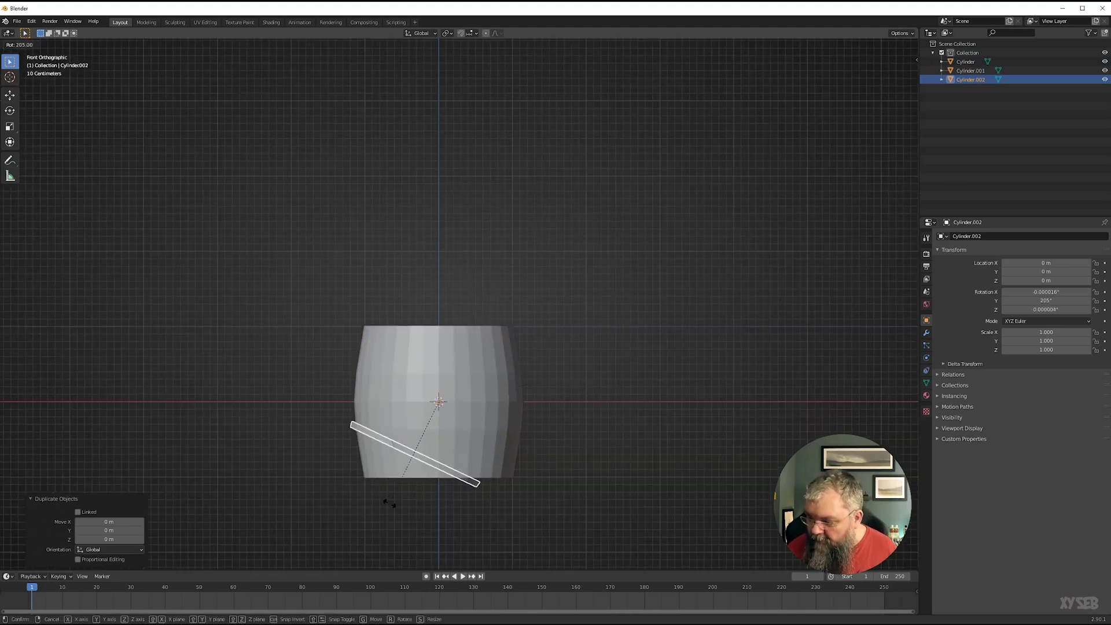
click(435, 487)
middle_drag(489, 473, 501, 424)
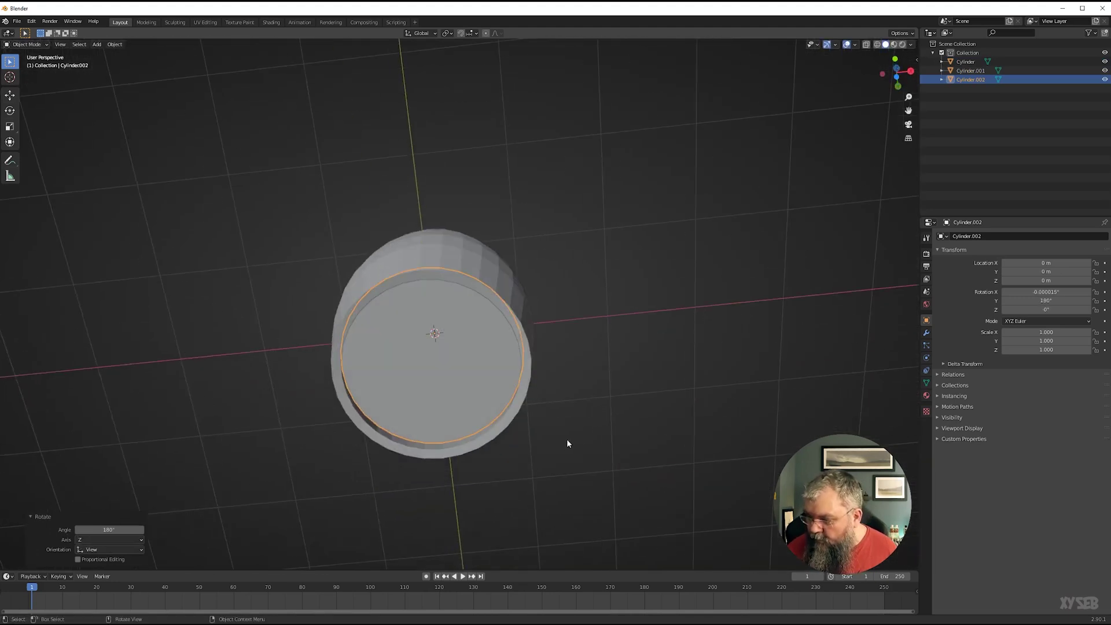
click(567, 441)
middle_drag(469, 325, 518, 289)
click(455, 321)
scroll(497, 360, up, 3)
key(Tab)
scroll(499, 339, up, 2)
middle_drag(441, 294, 460, 459)
key(Tab)
Duplicate the first outer edge loop below the barrel's rim in place, separate the copy into its own object and return to Object Mode.
click(462, 464)
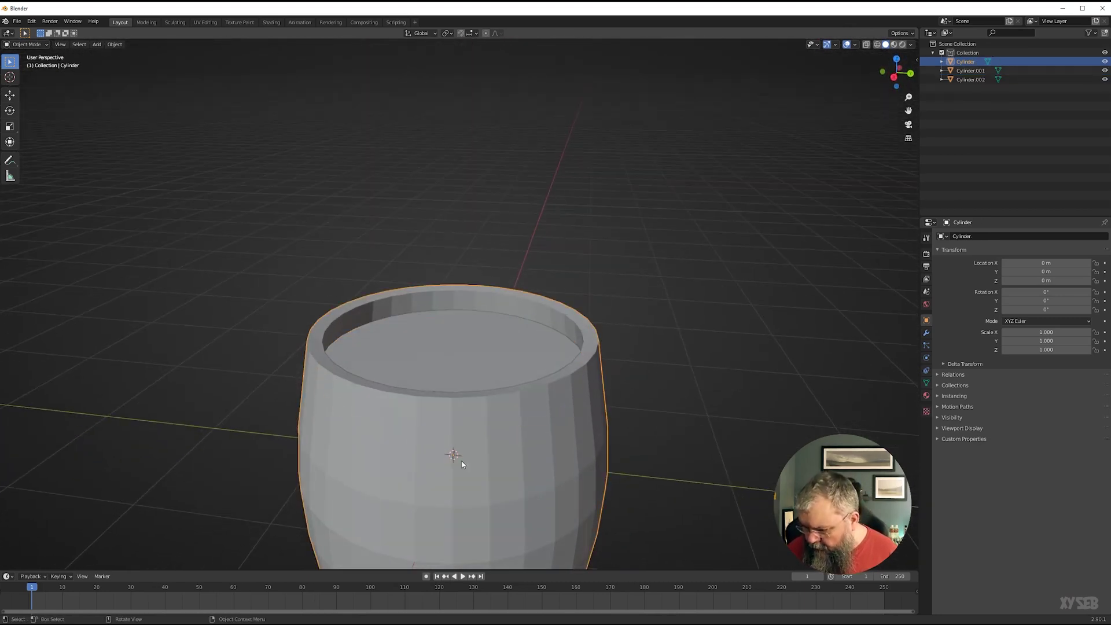
key(Tab)
middle_drag(457, 523, 509, 400)
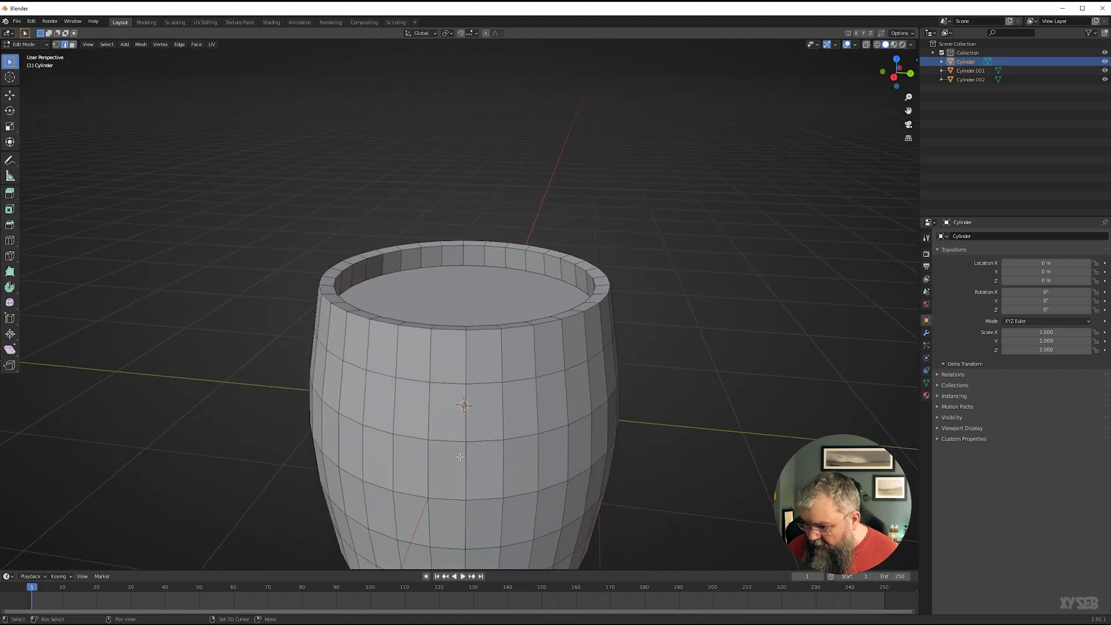
alt+click(519, 380)
alt+shift+click(522, 431)
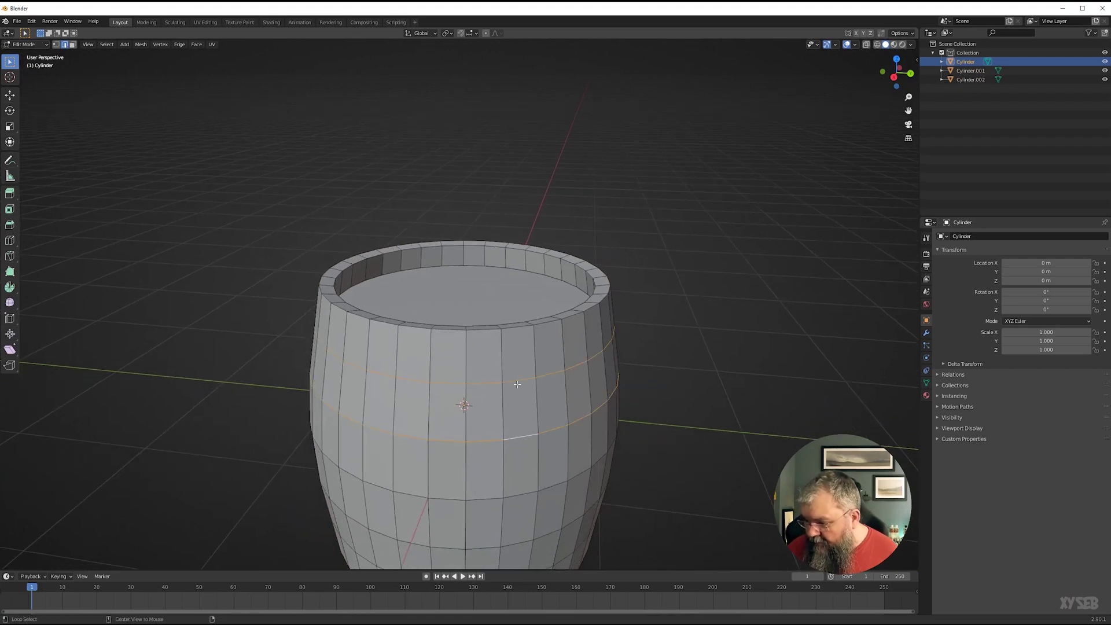
alt+shift+click(513, 453)
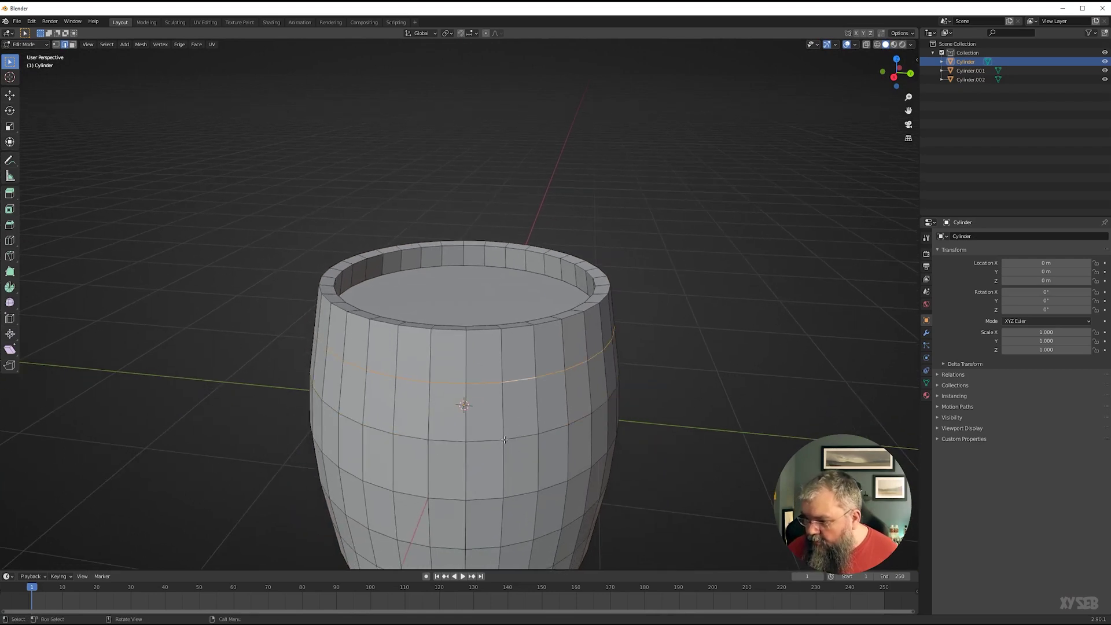
middle_drag(502, 446, 490, 415)
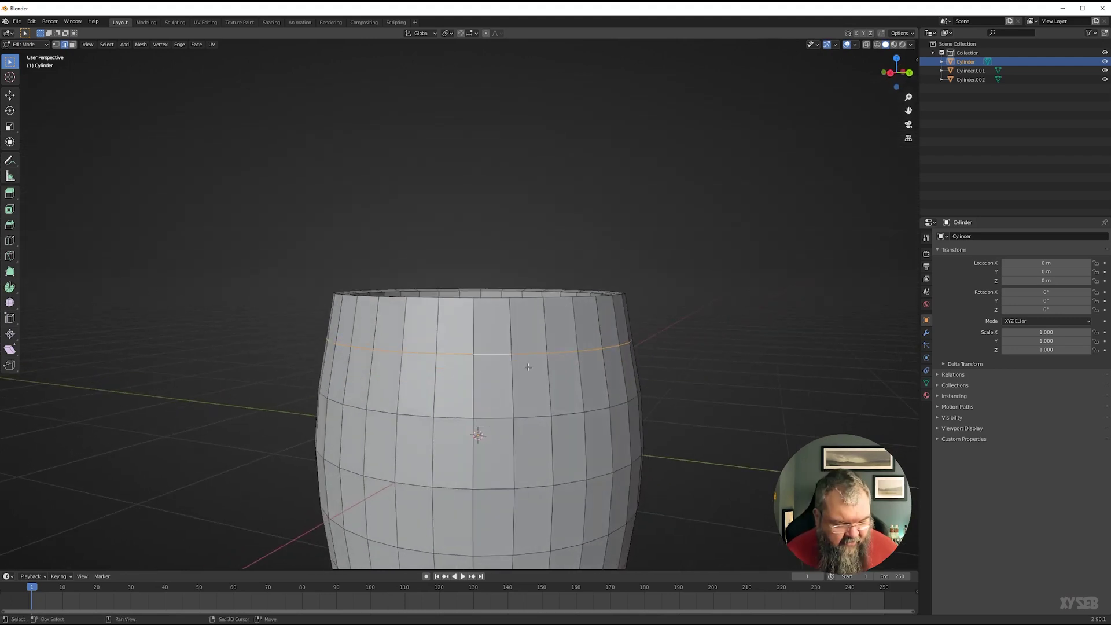
key(shift+d)
right_click(520, 322)
key(p)
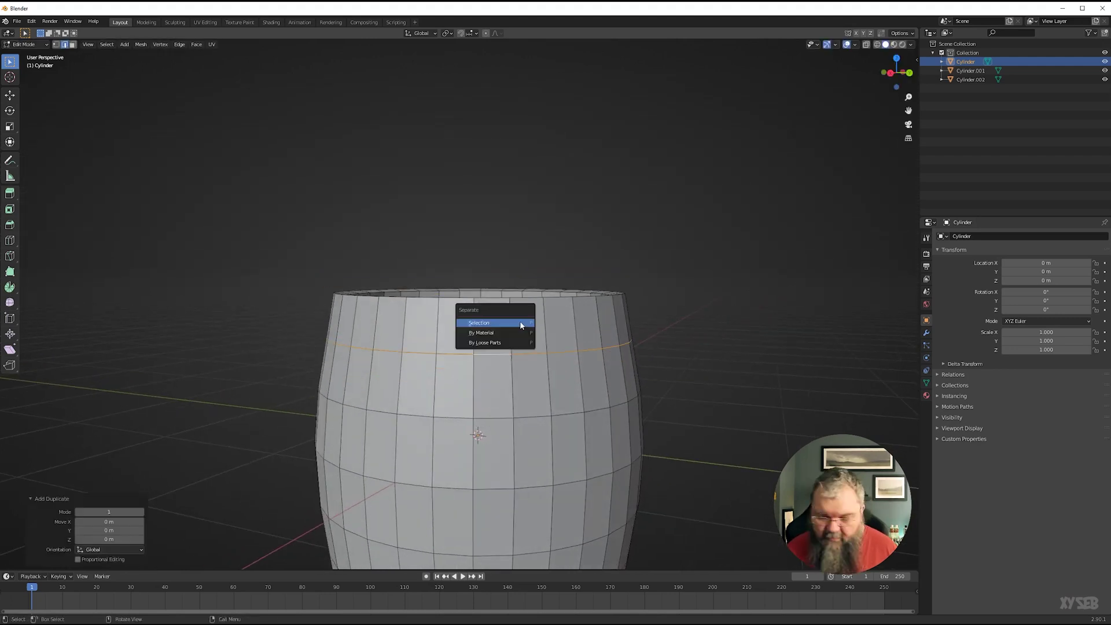
click(520, 322)
key(Tab)
Extrude the whole separated ring about 0.14 m down along Z and scale its lower edge by about 1.024 to follow the barrel.
click(494, 354)
key(Tab)
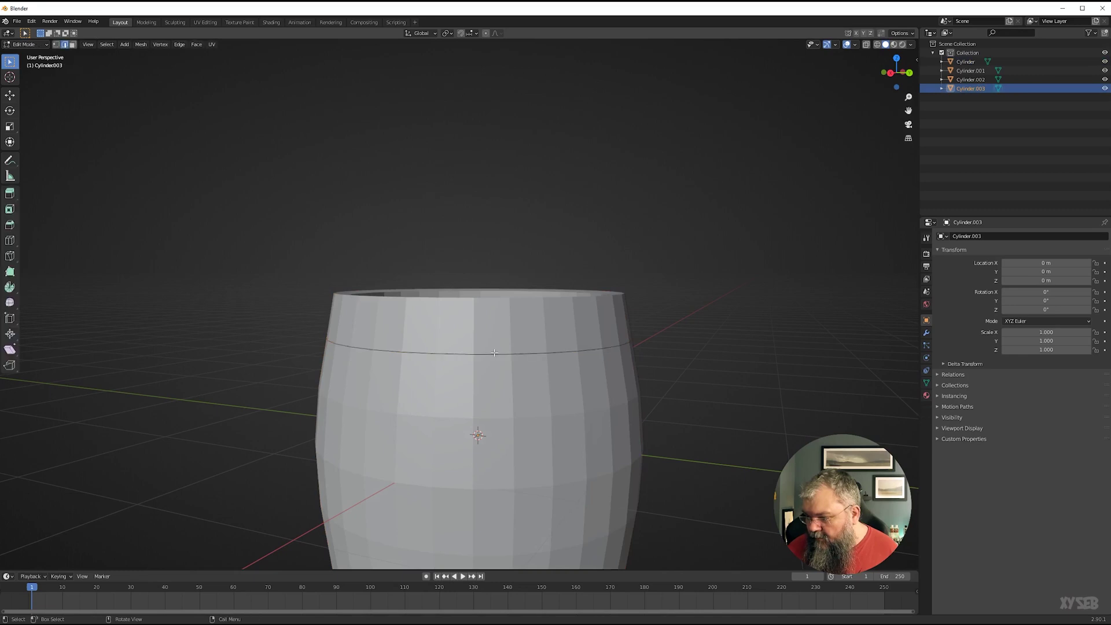
key(z)
key(a)
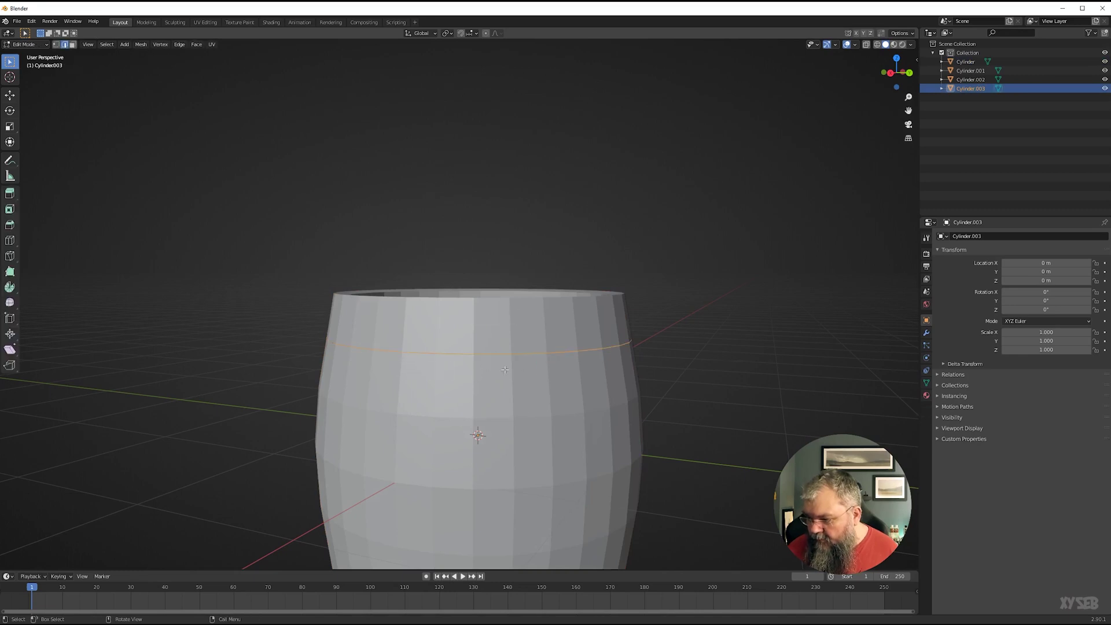
key(e)
key(z)
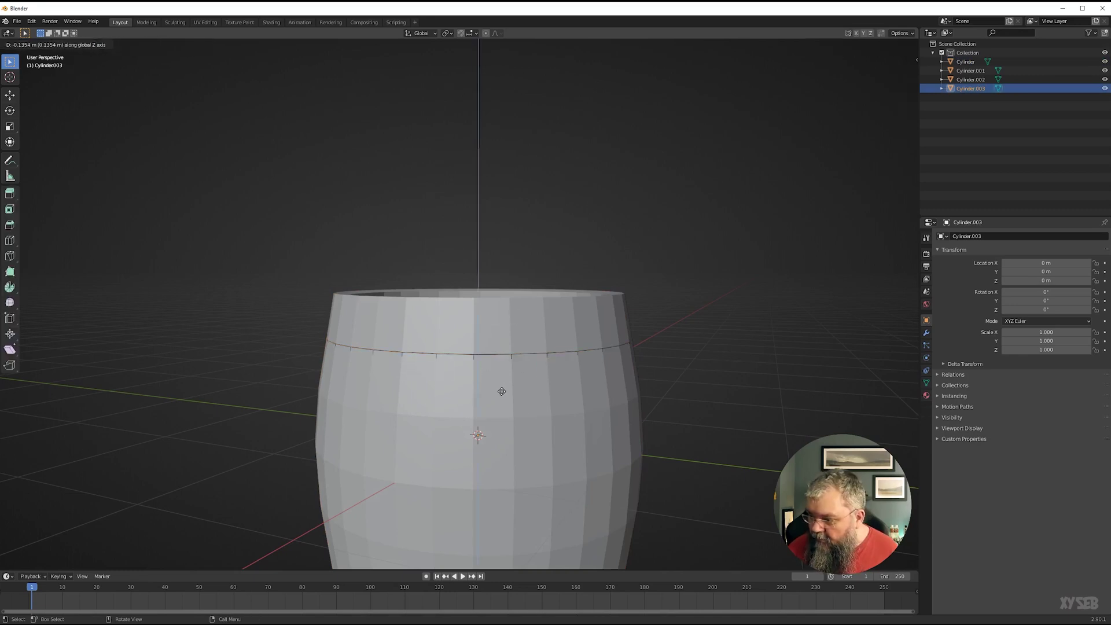
click(502, 392)
key(s)
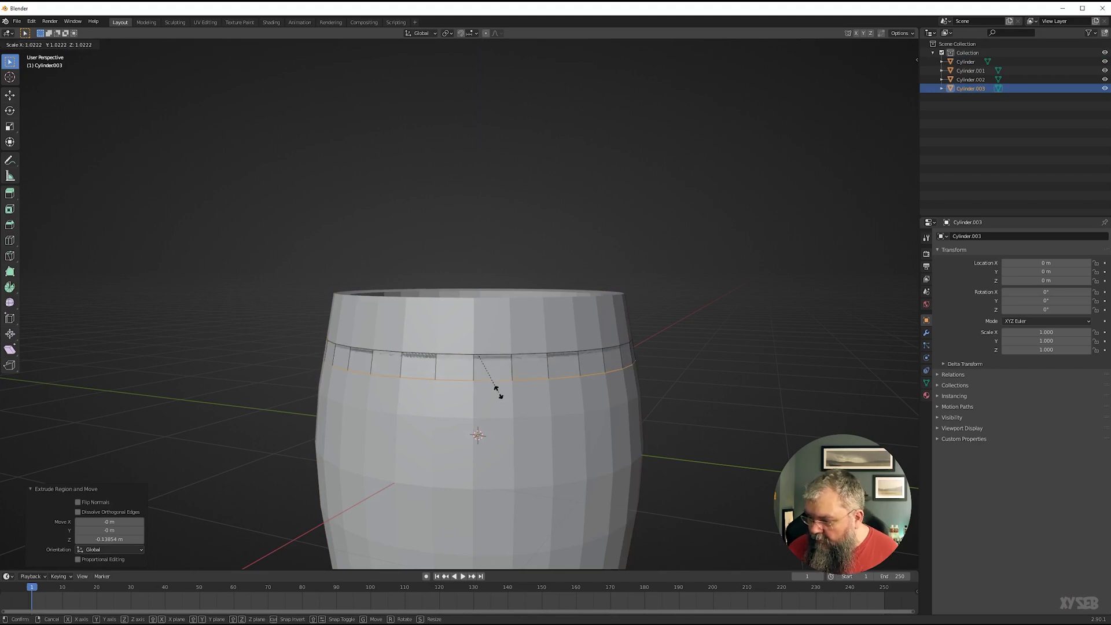
click(497, 392)
middle_drag(497, 392, 448, 378)
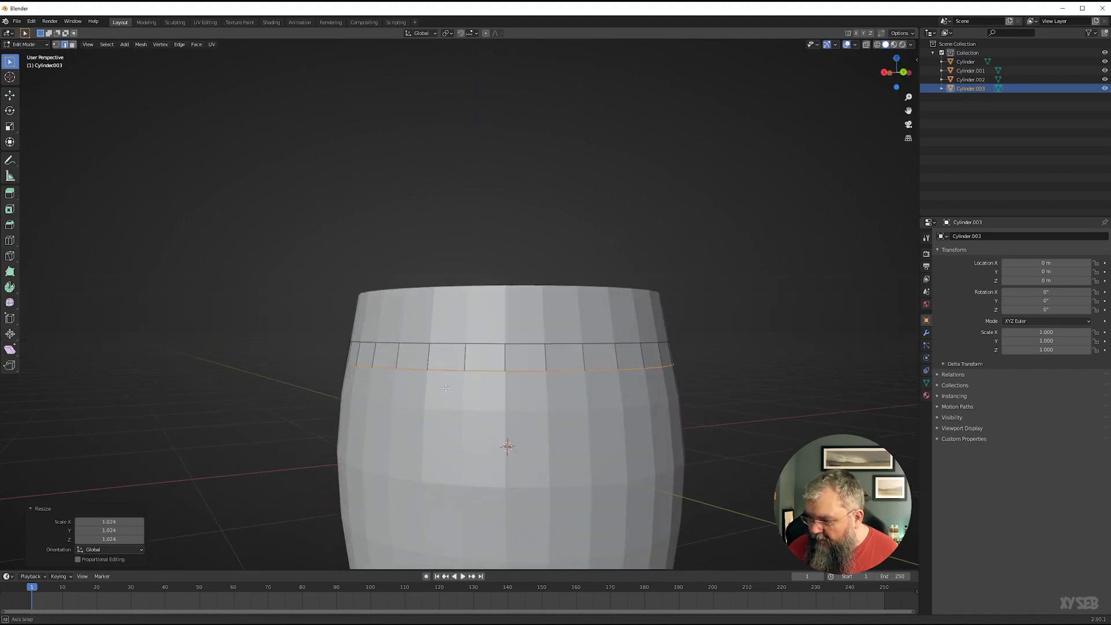
Thicken the hoop by extruding the whole band in place and fattening it outward, then return to Object Mode and deselect everything.
key(a)
key(e)
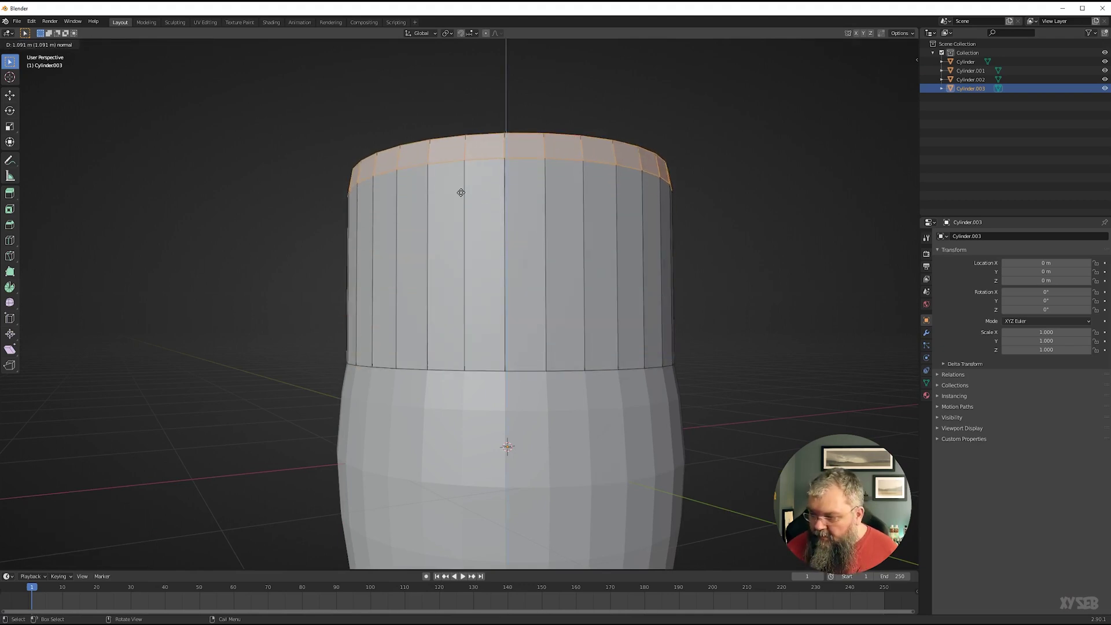
key(Escape)
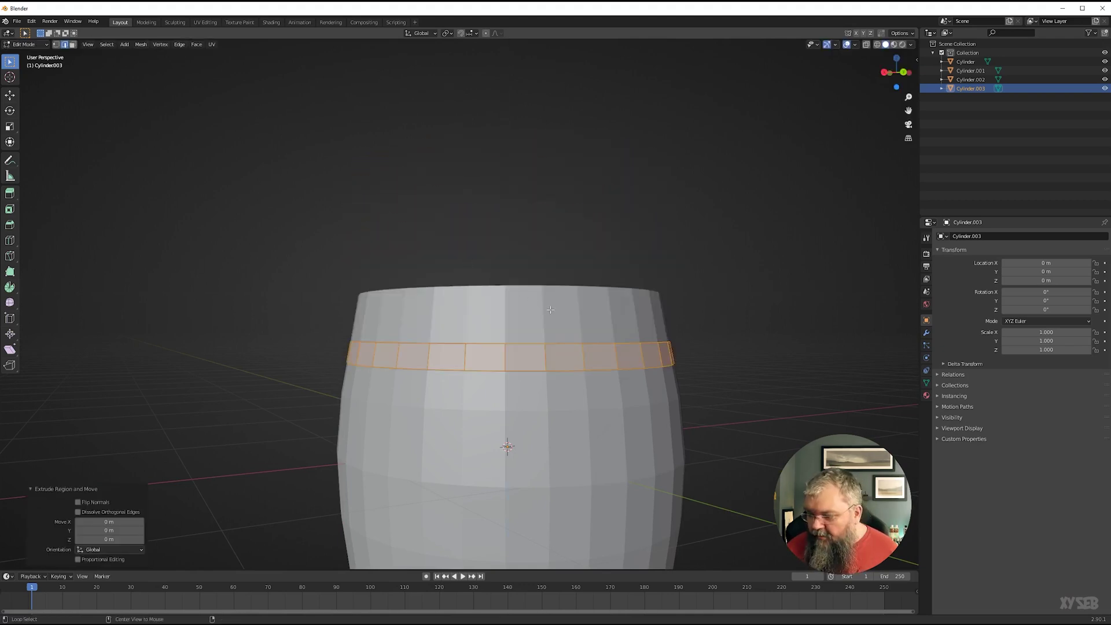
key(alt+s)
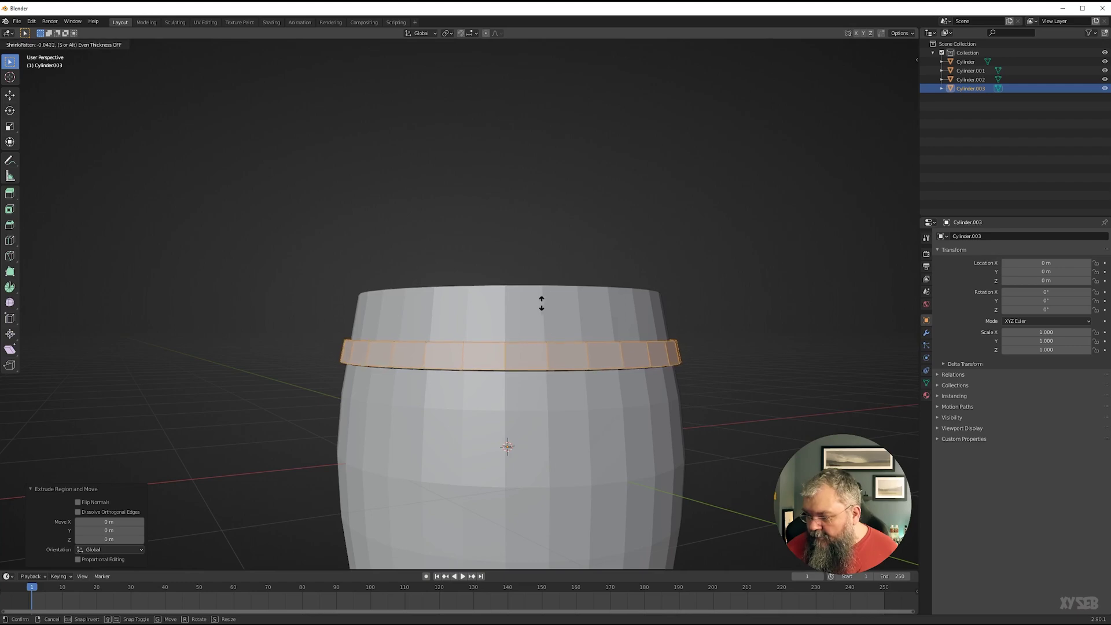
click(530, 292)
mouse_move(531, 293)
middle_down()
mouse_move(468, 323)
mouse_move(516, 307)
middle_up()
key(Tab)
scroll(517, 349, down, 4)
key(alt+a)
Select a row of four adjacent faces low on the barrel's outer wall in face select mode.
middle_drag(466, 399, 517, 407)
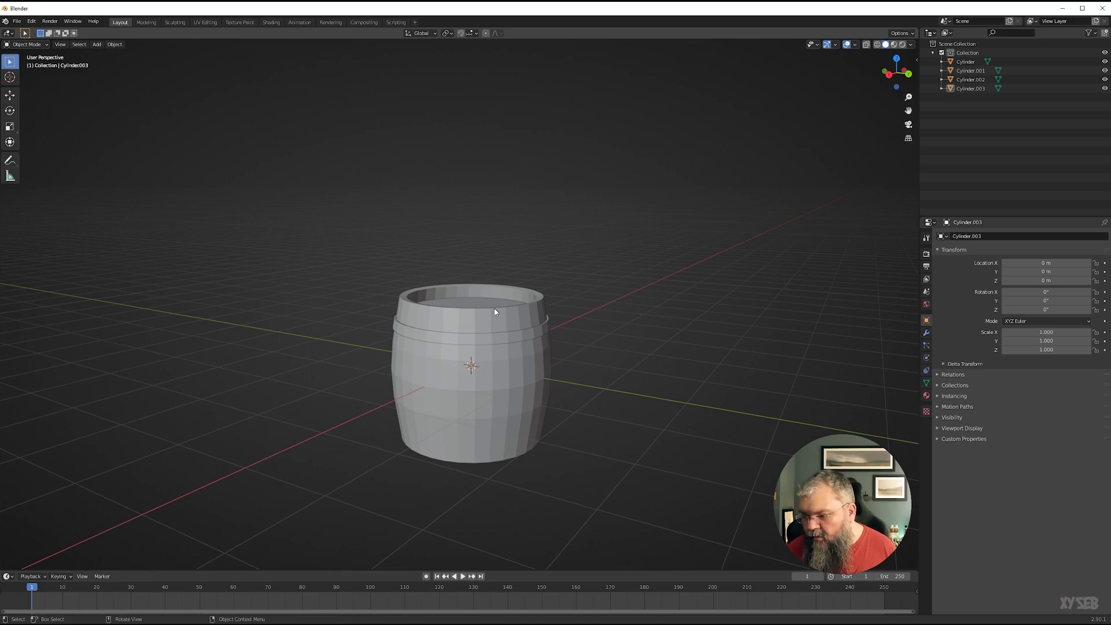
middle_drag(354, 365, 497, 307)
scroll(502, 478, up, 2)
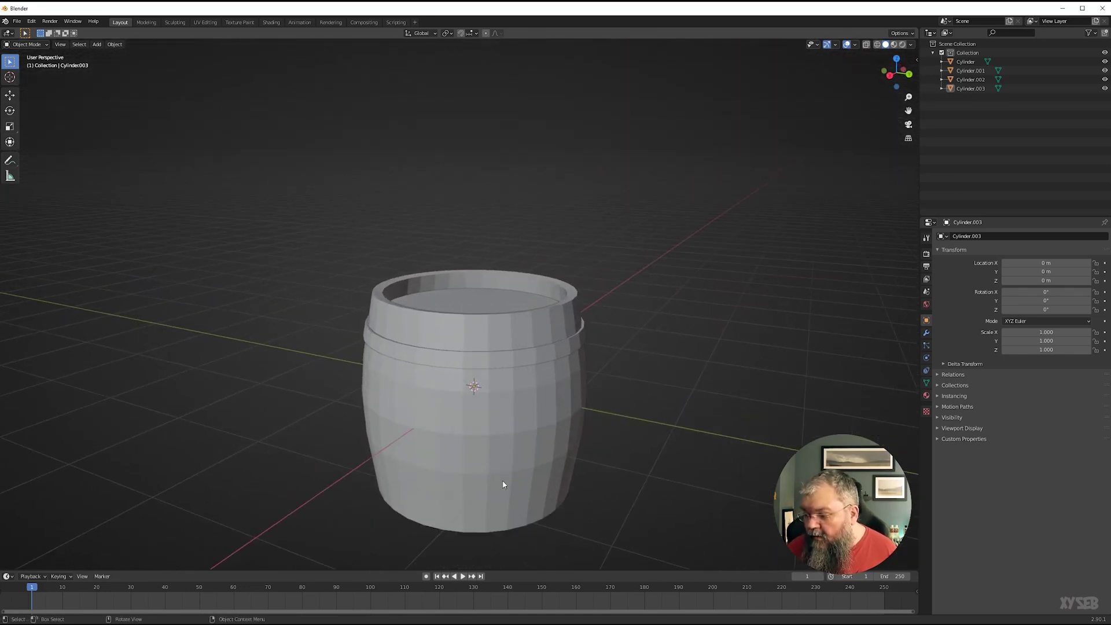
shift+middle_drag(502, 480, 502, 383)
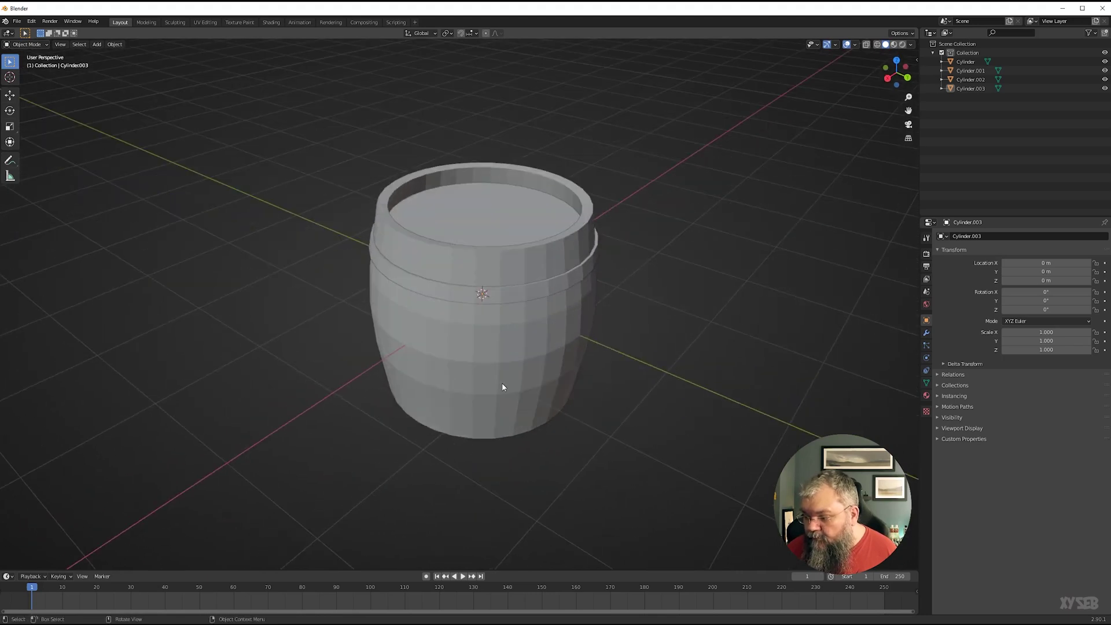
click(501, 383)
key(Tab)
click(511, 379)
key(3)
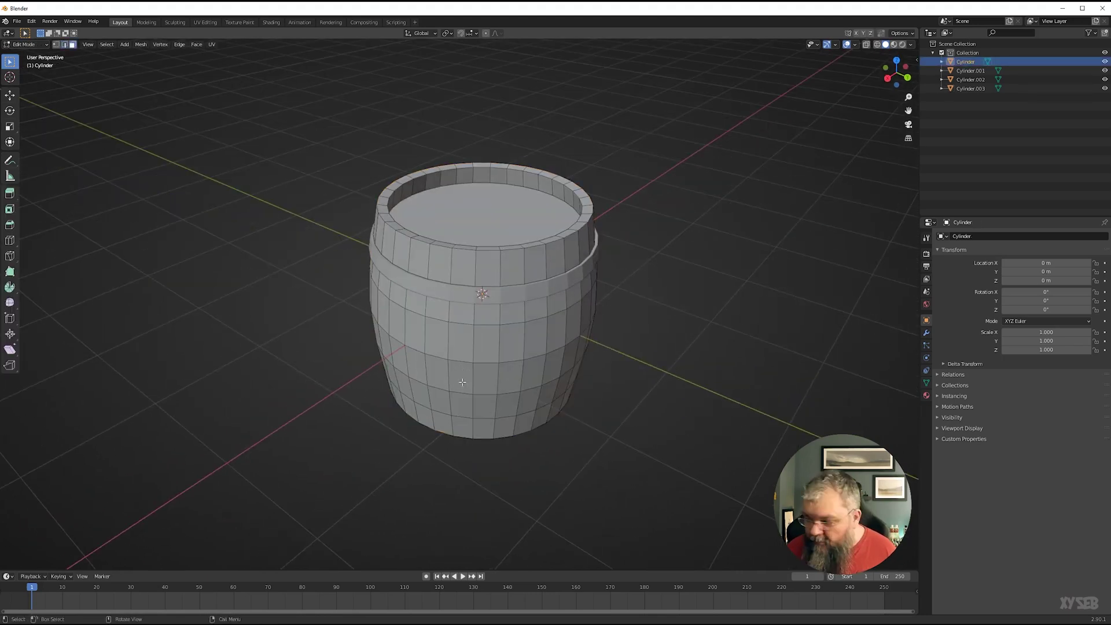
click(470, 408)
shift+click(485, 405)
shift+click(507, 405)
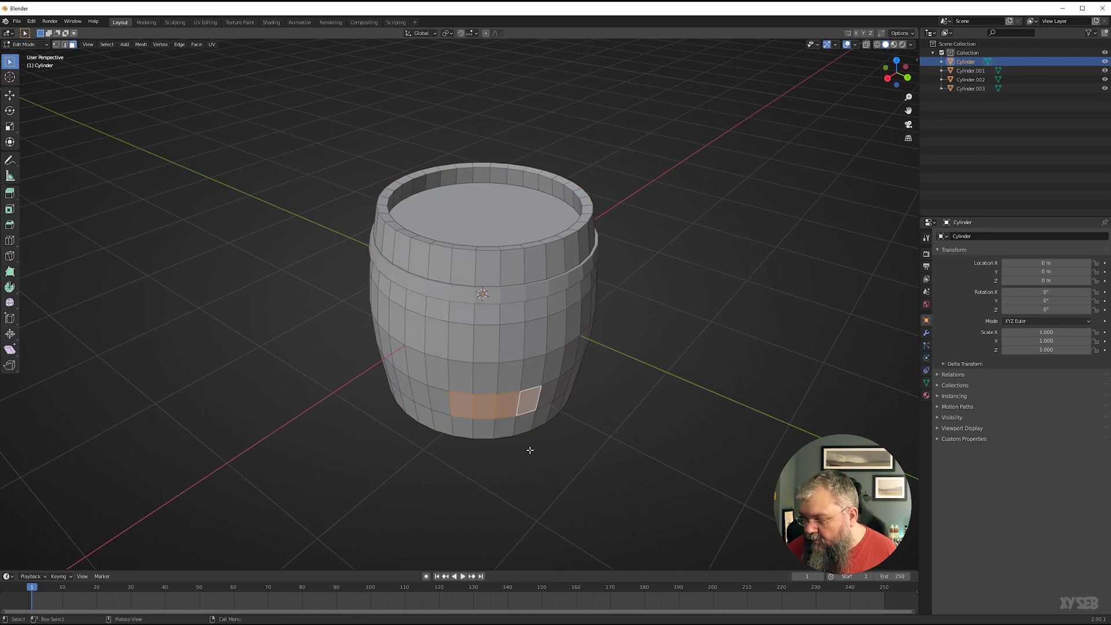
Duplicate the selected faces in place, separate the copy into its own object and return to Object Mode.
middle_drag(528, 449, 505, 425)
key(shift+d)
right_click(580, 431)
key(p)
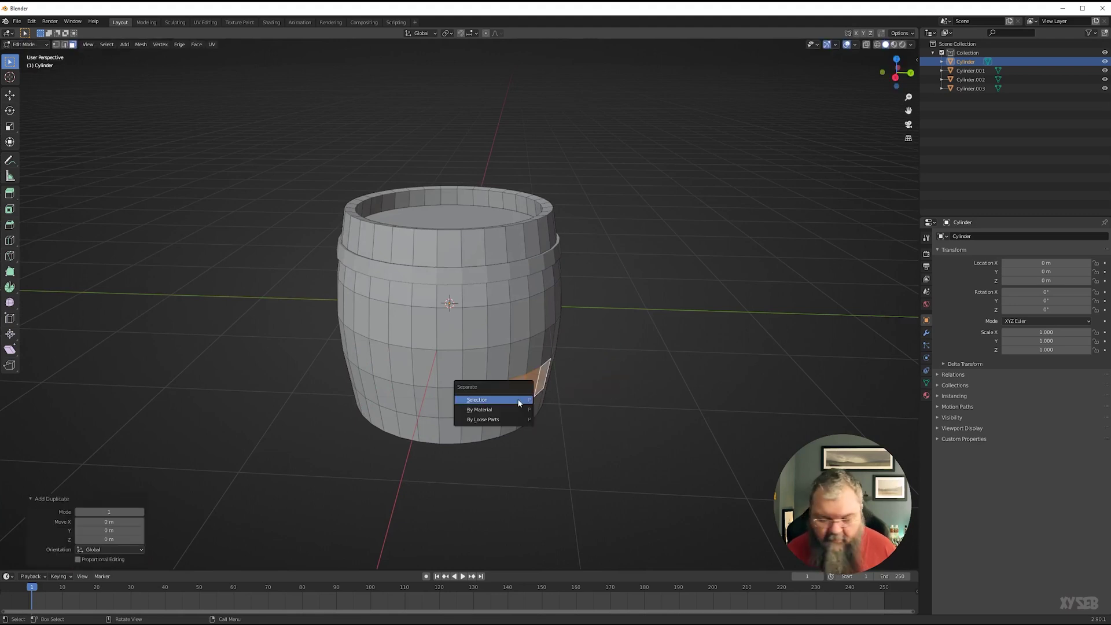
click(519, 402)
key(Tab)
Move the separated face patch slightly outward from the barrel wall, about 0.012 m along X.
click(520, 403)
middle_drag(538, 431, 504, 424)
scroll(504, 425, up, 3)
shift+middle_drag(531, 505, 432, 378)
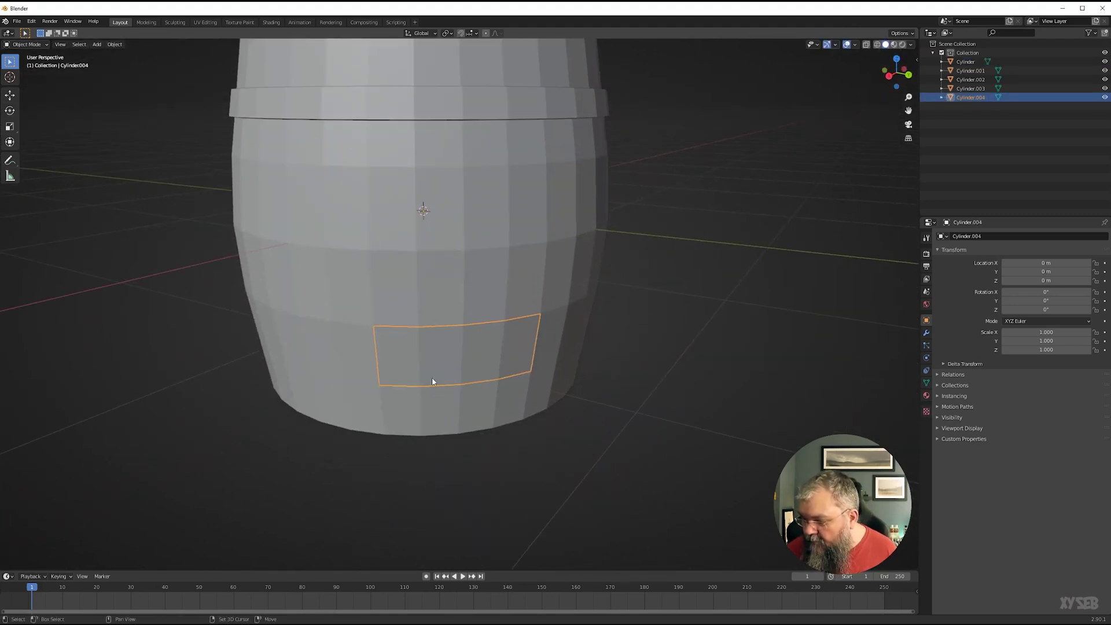
middle_drag(509, 384, 509, 261)
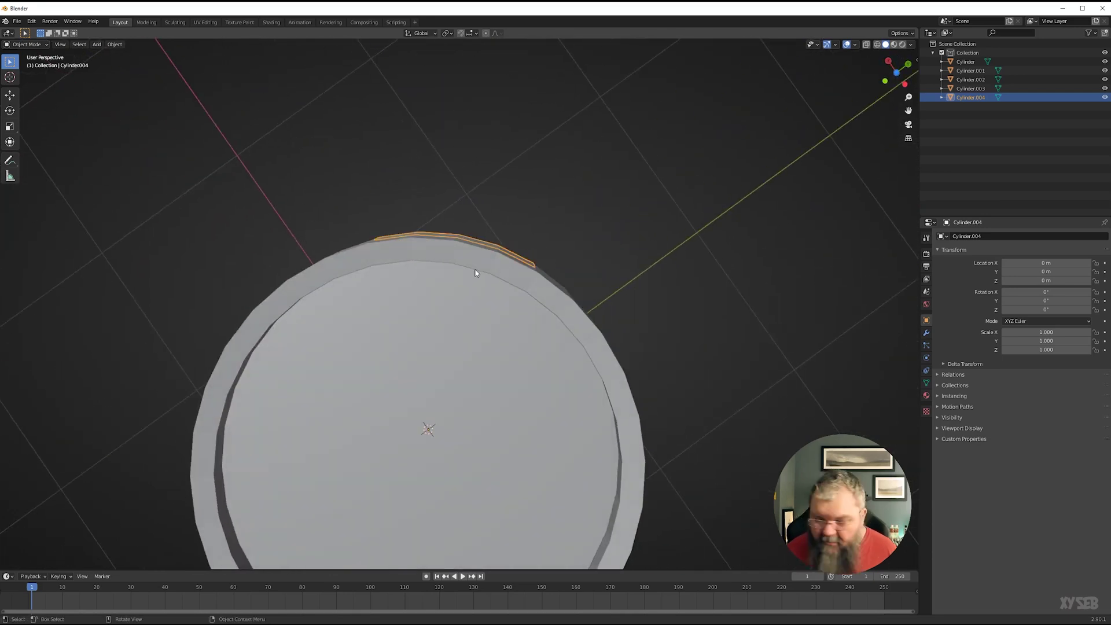
key(g)
click(473, 272)
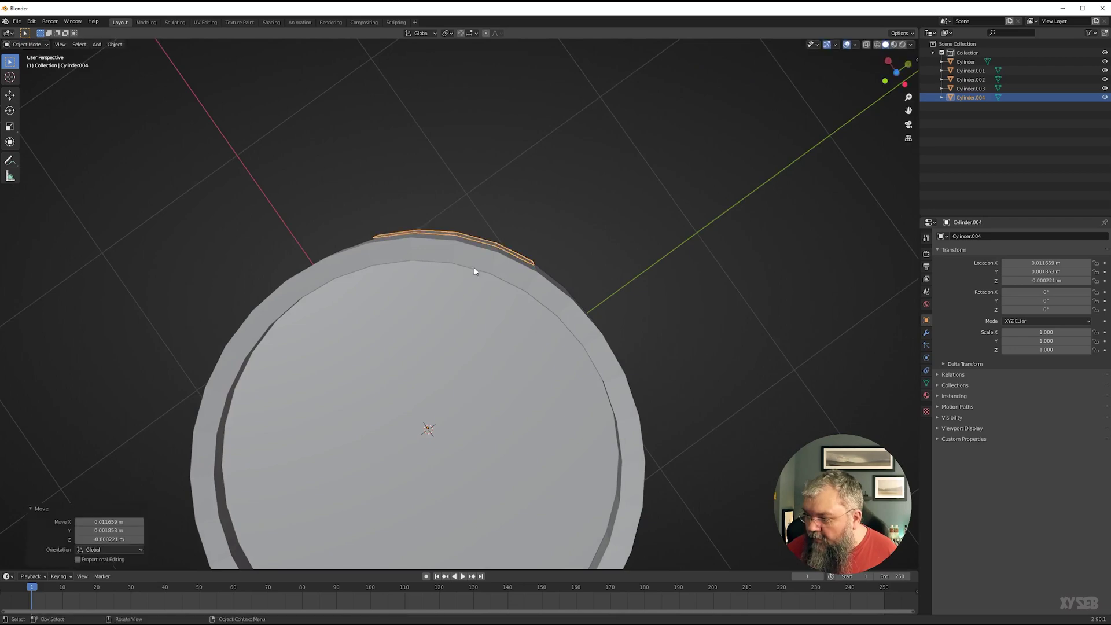
middle_drag(474, 272, 421, 337)
Delete the separated face patch from the barrel's lower wall.
click(407, 480)
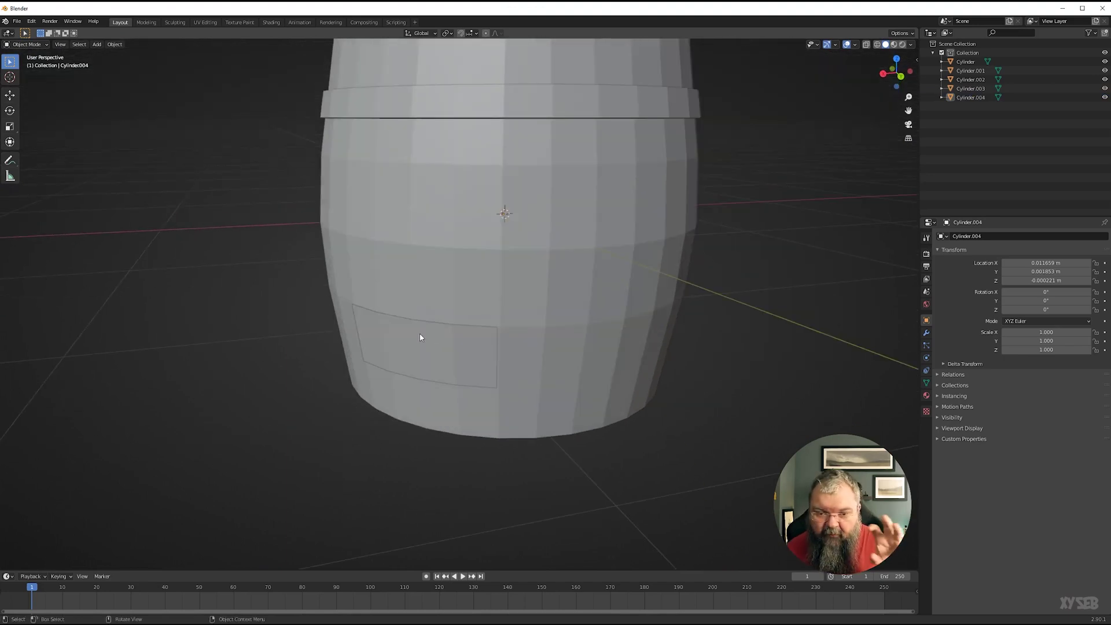
middle_drag(326, 377, 381, 388)
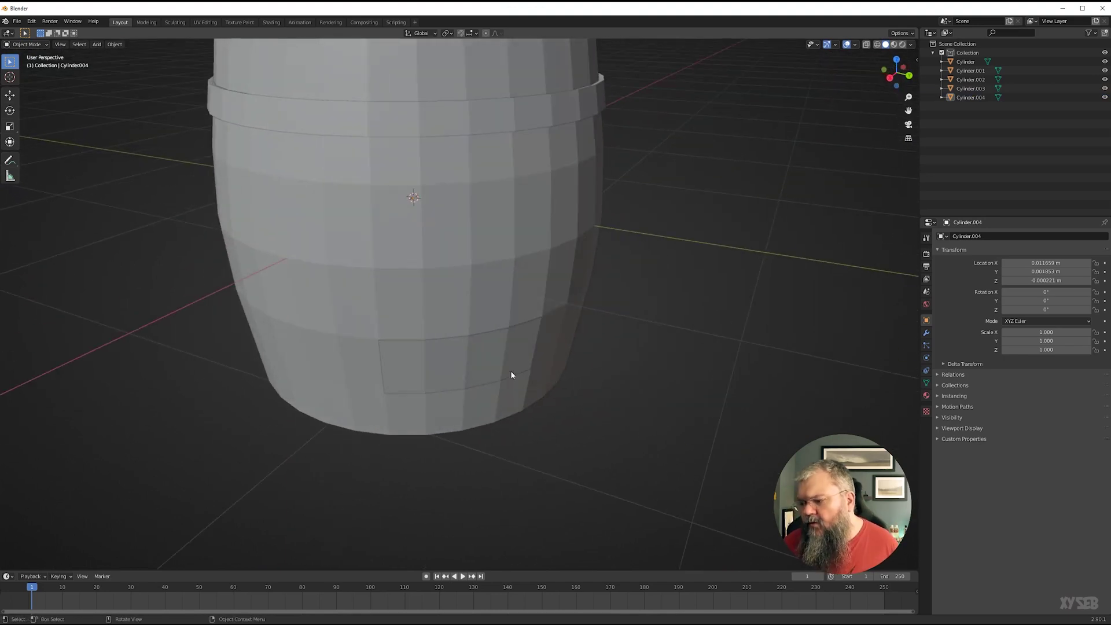
mouse_move(434, 363)
middle_down()
mouse_move(438, 332)
mouse_move(543, 372)
mouse_move(409, 372)
mouse_move(429, 348)
middle_up()
click(495, 338)
key(Delete)
scroll(365, 268, down, 5)
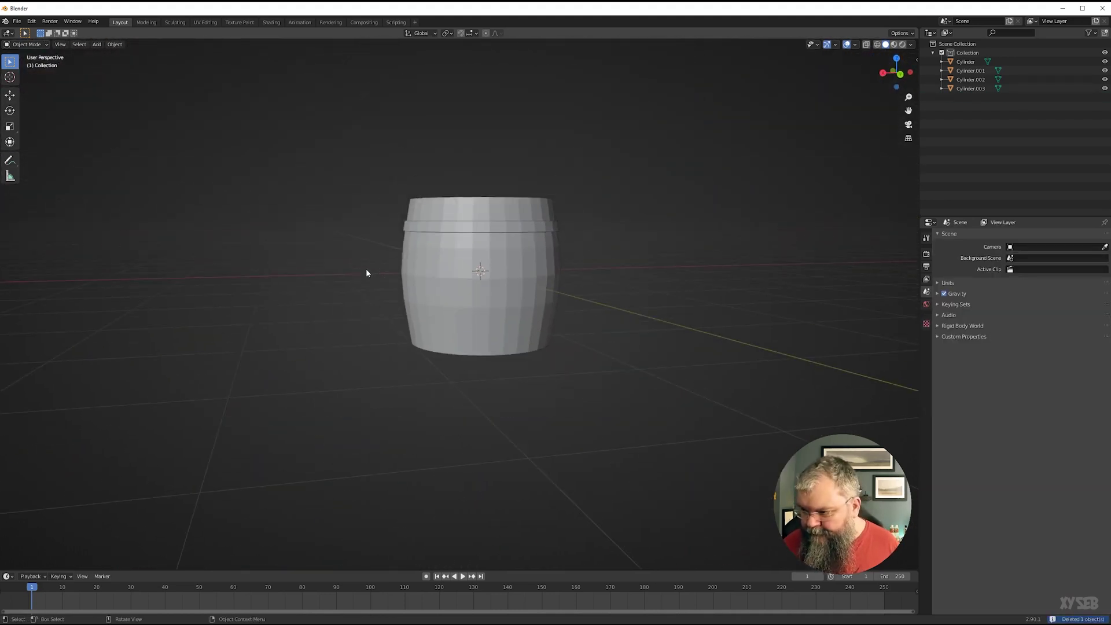
middle_drag(365, 268, 452, 250)
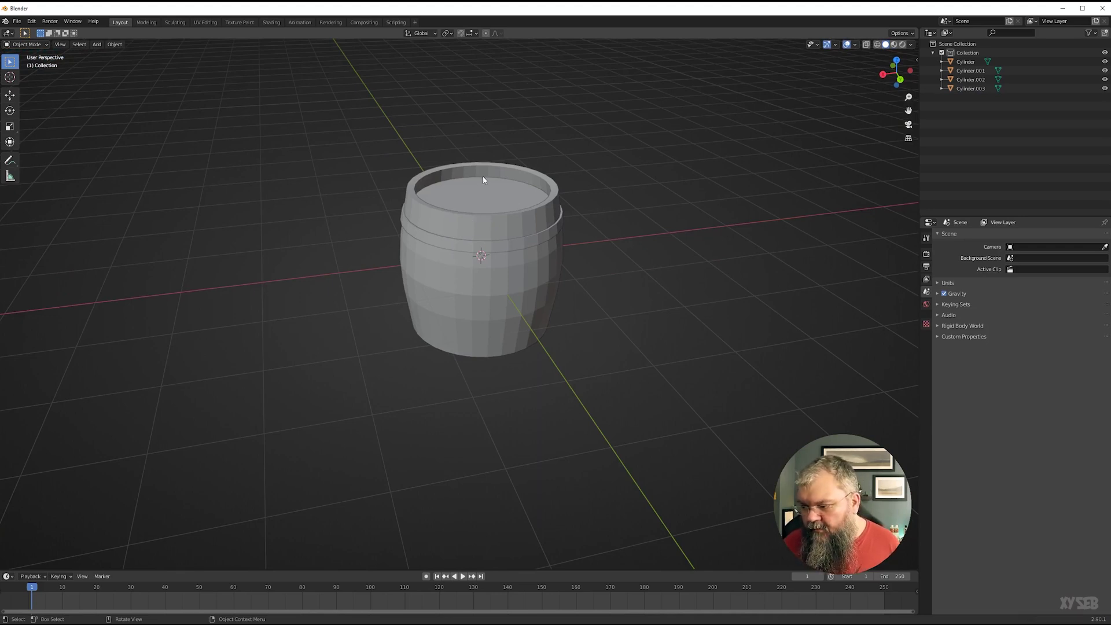
shift+middle_drag(470, 168, 424, 278)
shift+middle_drag(321, 345, 349, 276)
middle_drag(397, 215, 379, 269)
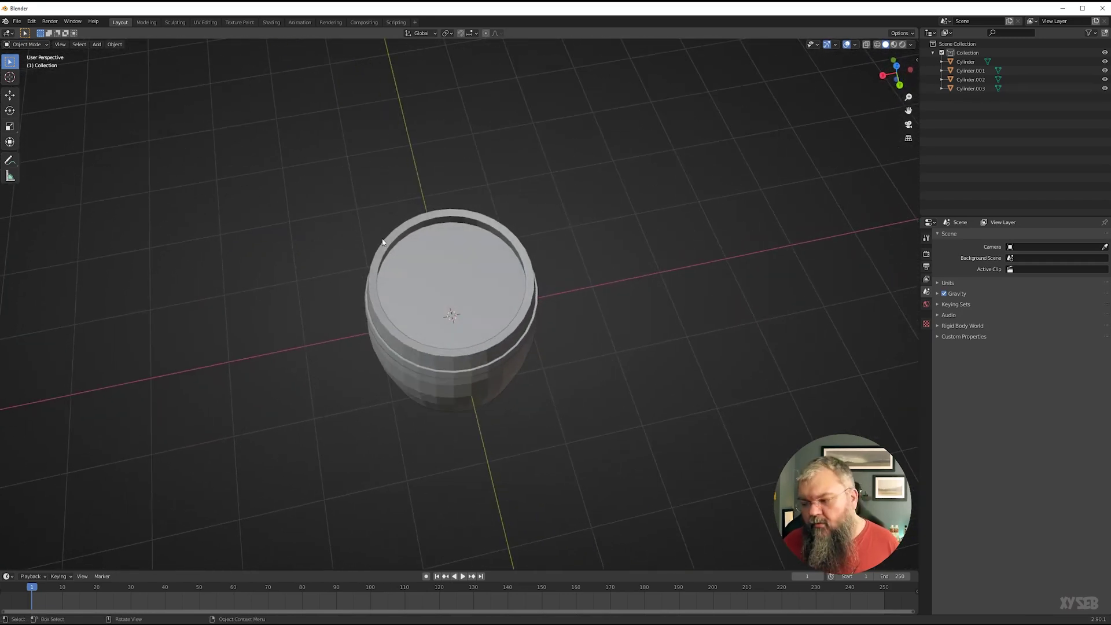
middle_drag(355, 310, 345, 283)
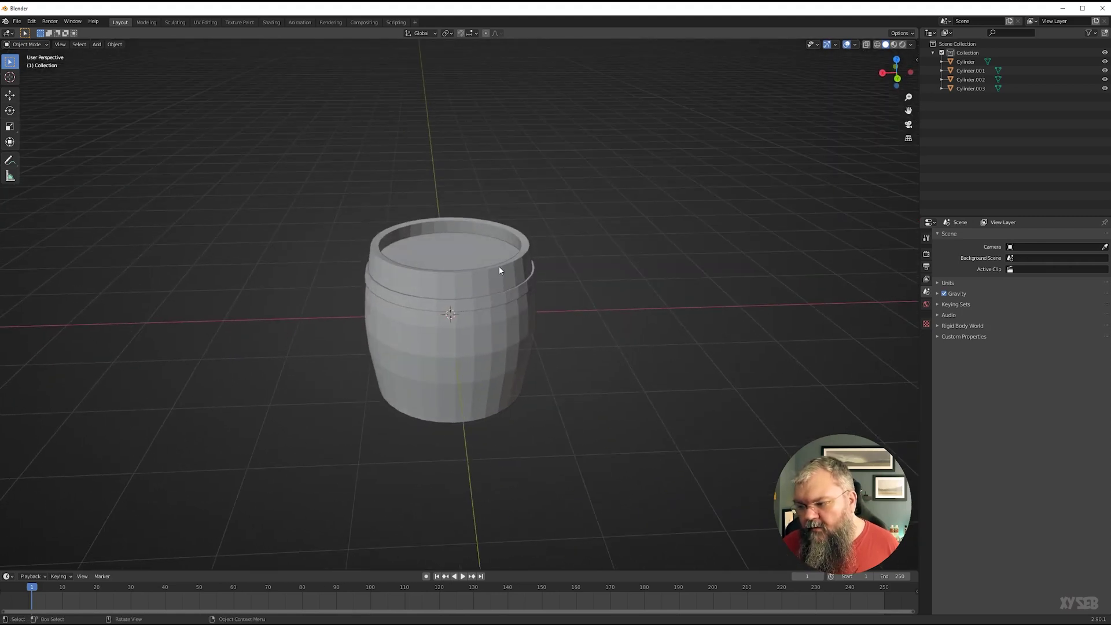